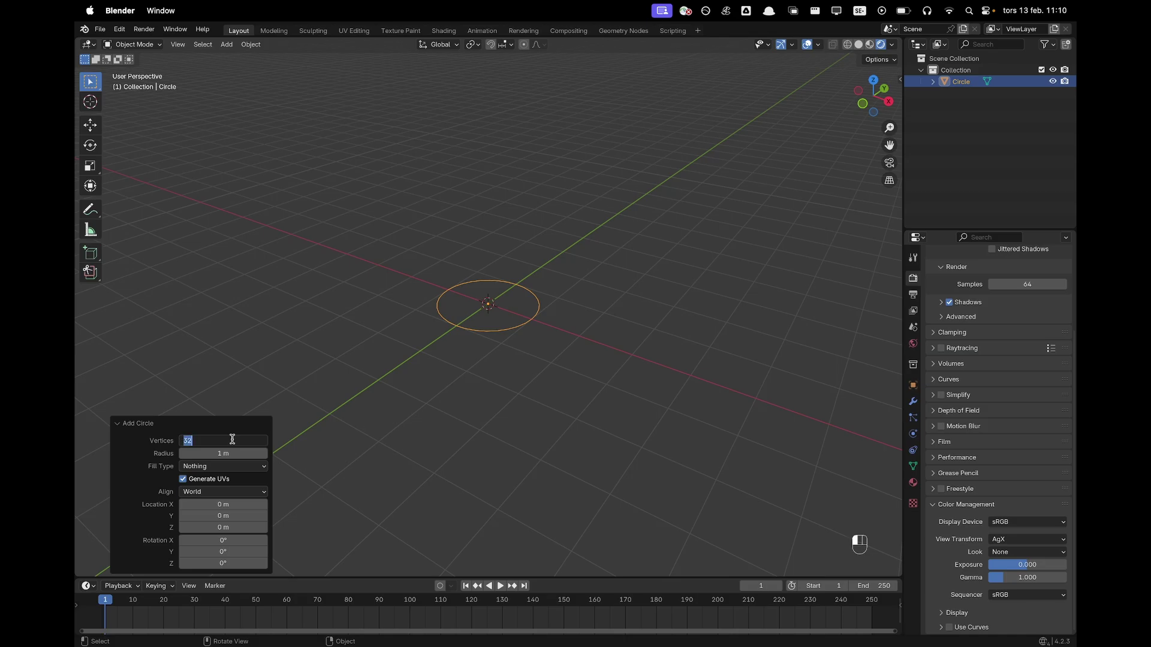
Confirm the new circle's vertex count and fill the circle with a single face in Edit Mode.
{"action": "key", "text": "Return"}
{"action": "left_click", "coordinate": [488, 291]}
{"action": "left_click_drag", "start_coordinate": [404, 261], "coordinate": [611, 389]}
{"action": "key", "text": "Tab"}
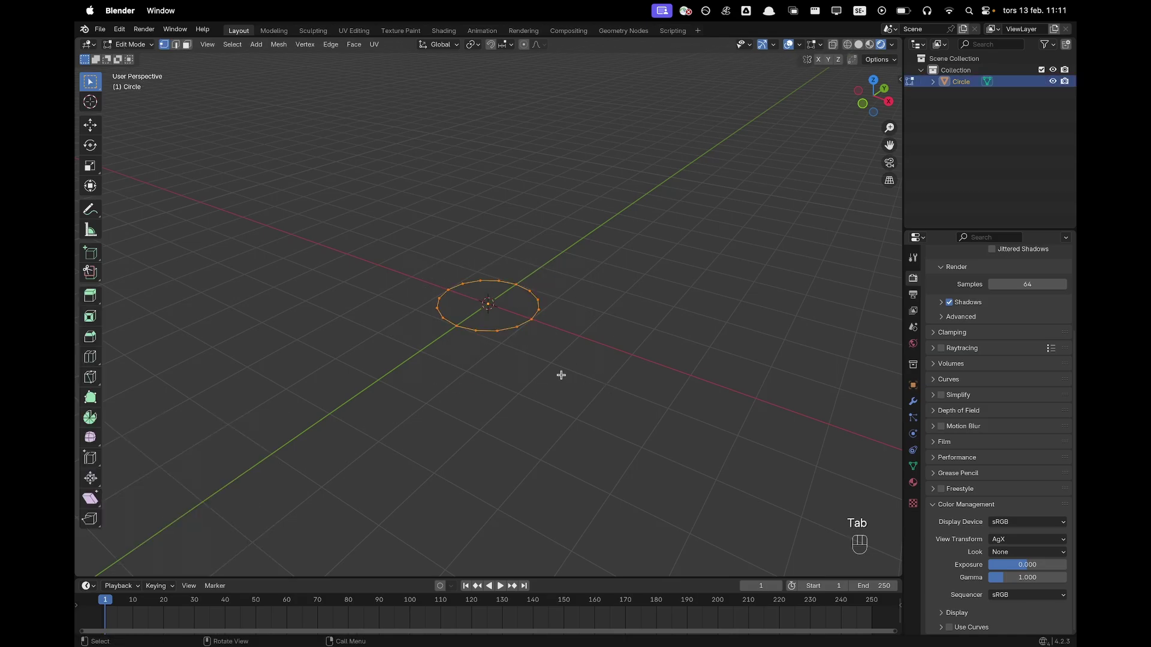
{"action": "scroll", "coordinate": [560, 376], "scroll_direction": "up", "scroll_amount": 4}
{"action": "key", "text": "f"}
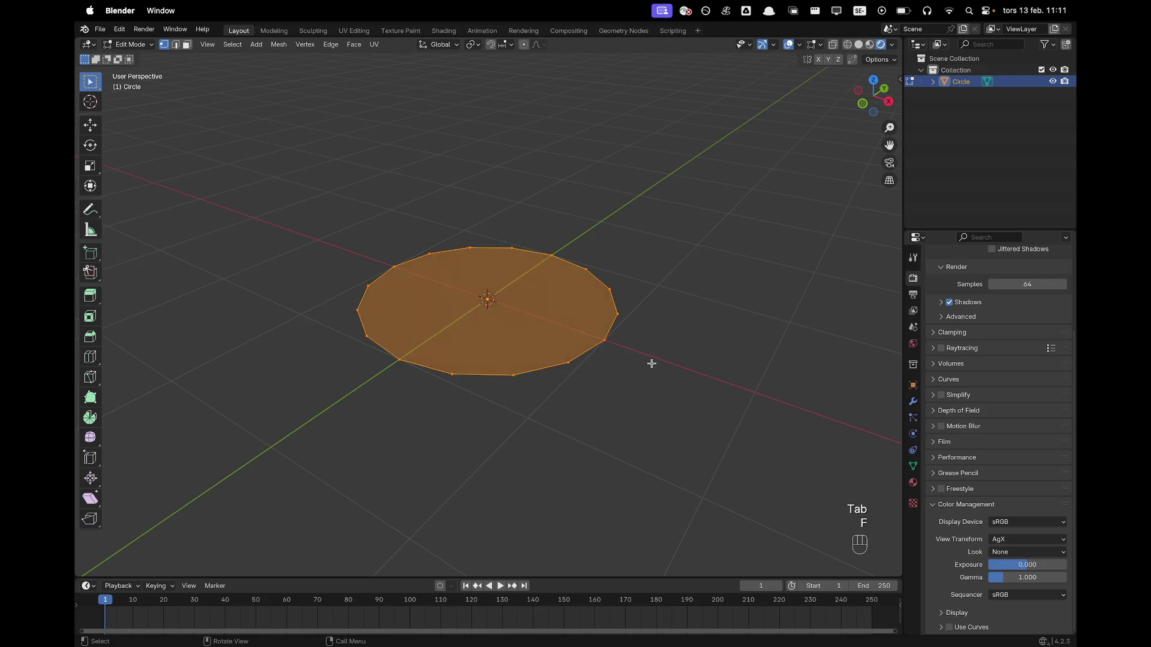
Extrude the disc upward about 0.33 m along Z and scale its top face up to about 1.016.
{"action": "middle_click_drag", "start_coordinate": [675, 353], "coordinate": [691, 342]}
{"action": "key", "text": "e"}
{"action": "key", "text": "z"}
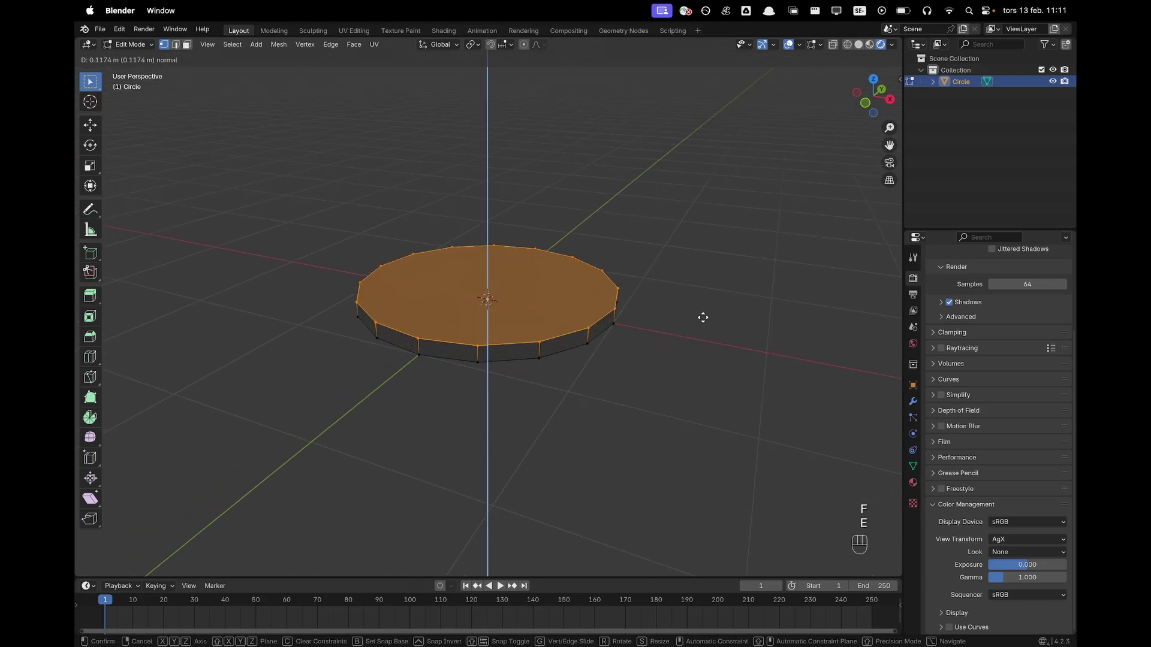
{"action": "left_click", "coordinate": [704, 295]}
{"action": "key", "text": "z"}
{"action": "left_click", "coordinate": [623, 294]}
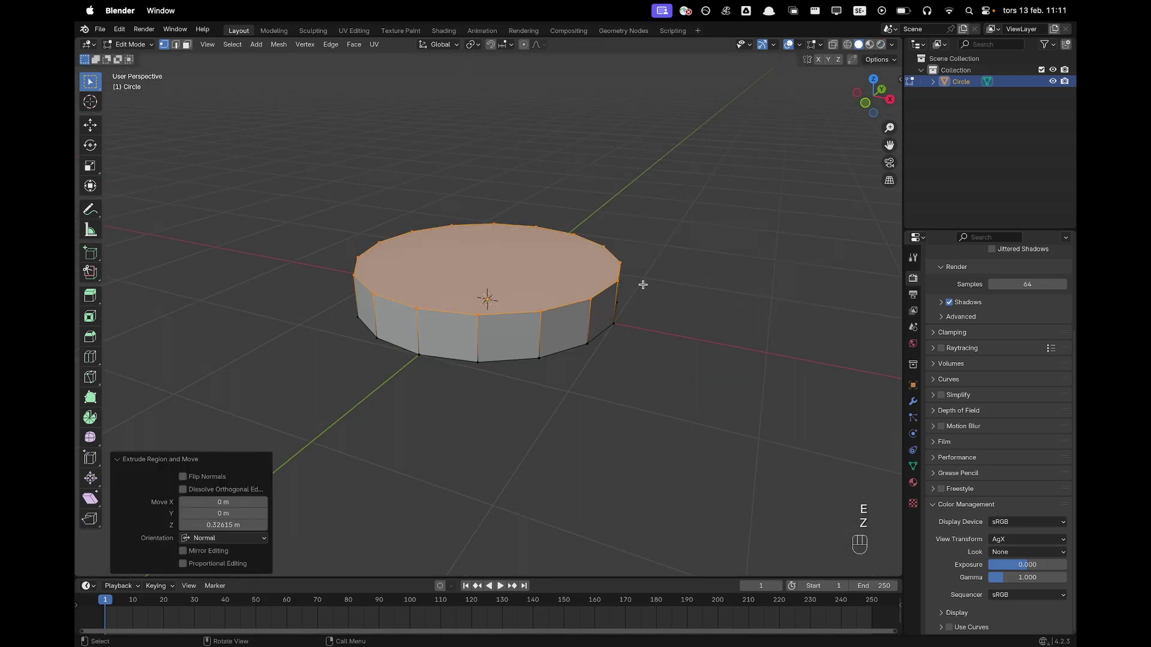
{"action": "key", "text": "s"}
{"action": "left_click", "coordinate": [661, 276]}
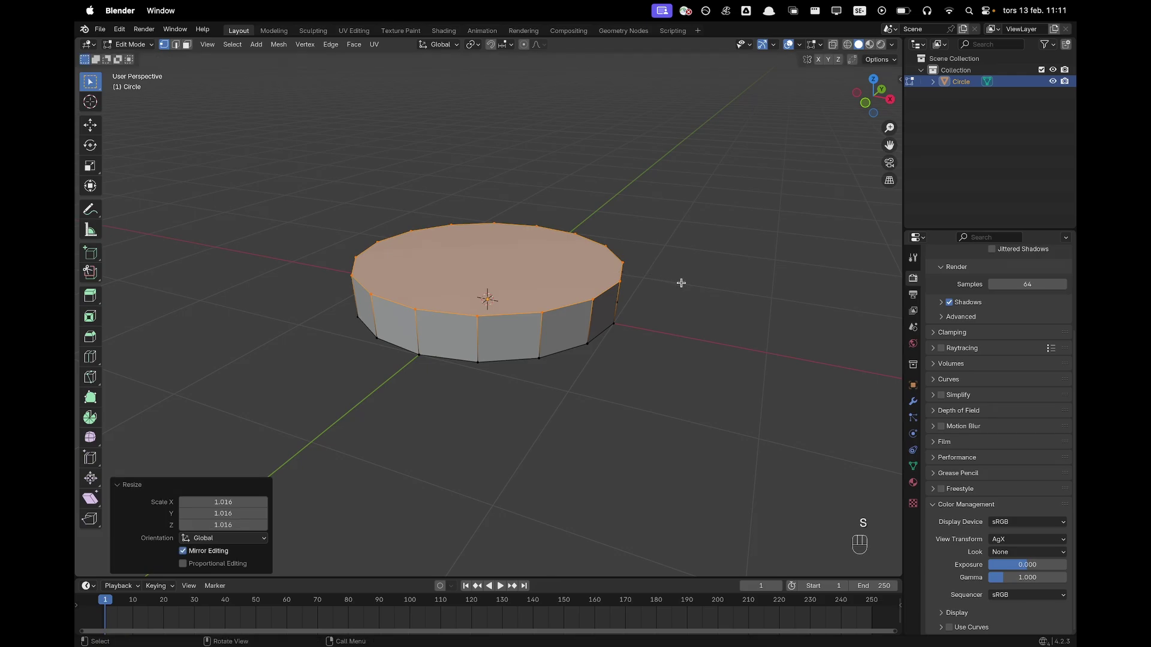
Extrude the top face in place, scale it outward by about 1.05 and raise it about 0.04 m along Z.
{"action": "key", "text": "e"}
{"action": "right_click", "coordinate": [710, 259]}
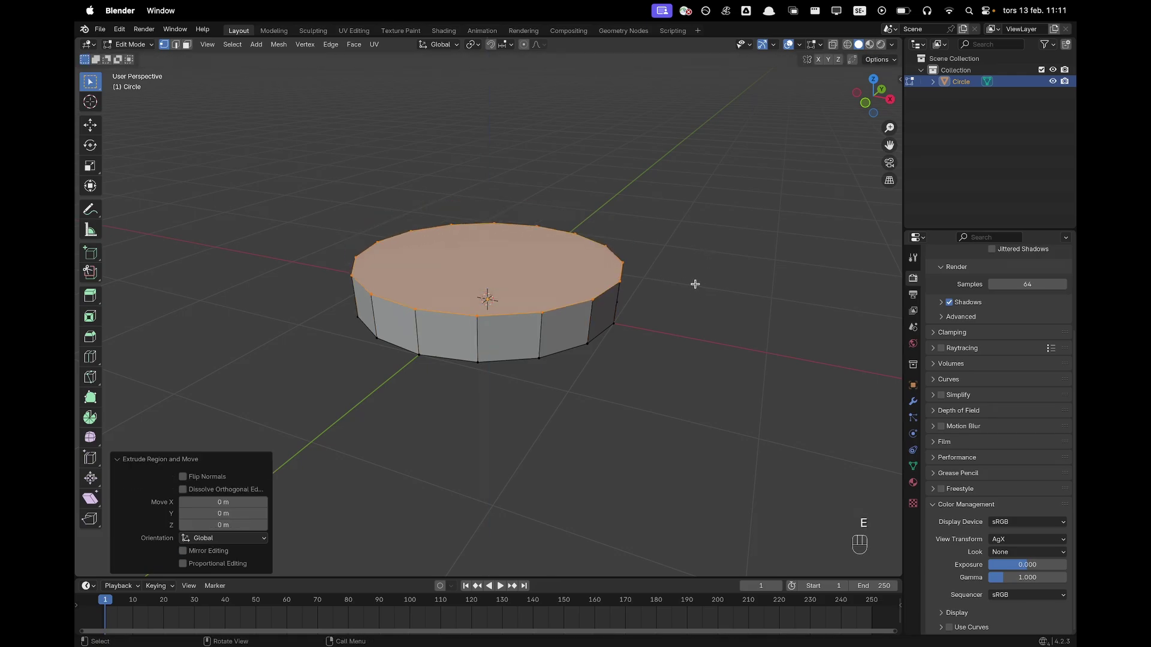
{"action": "key", "text": "s"}
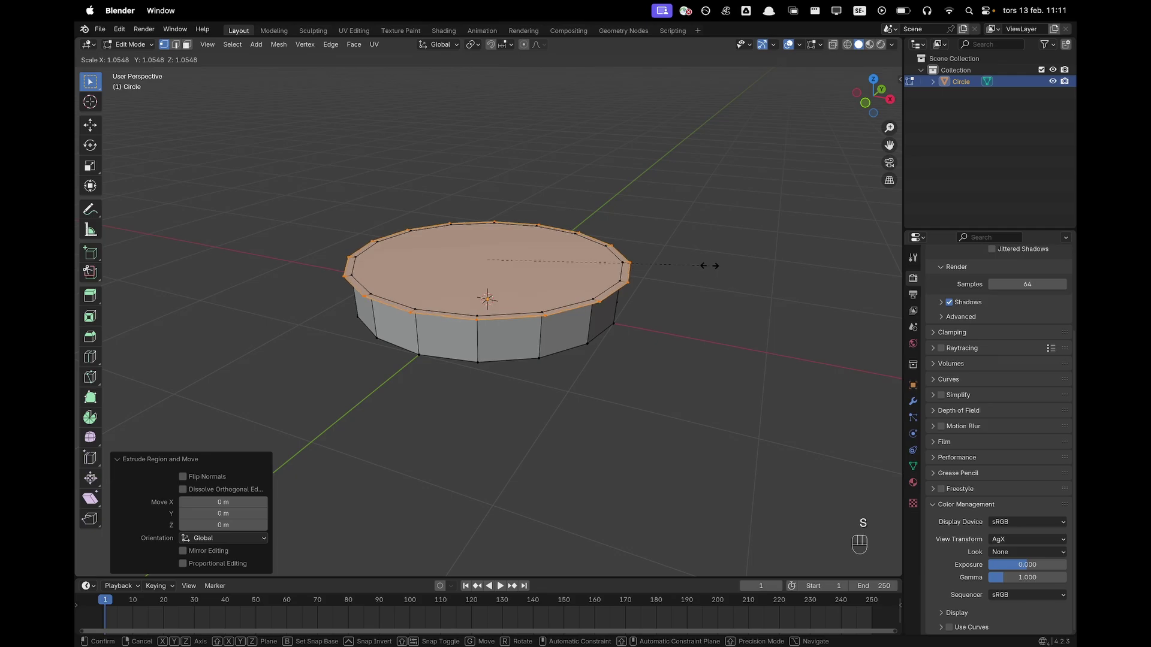
{"action": "left_click", "coordinate": [709, 266]}
{"action": "key", "text": "g"}
{"action": "key", "text": "z"}
{"action": "left_click", "coordinate": [711, 260]}
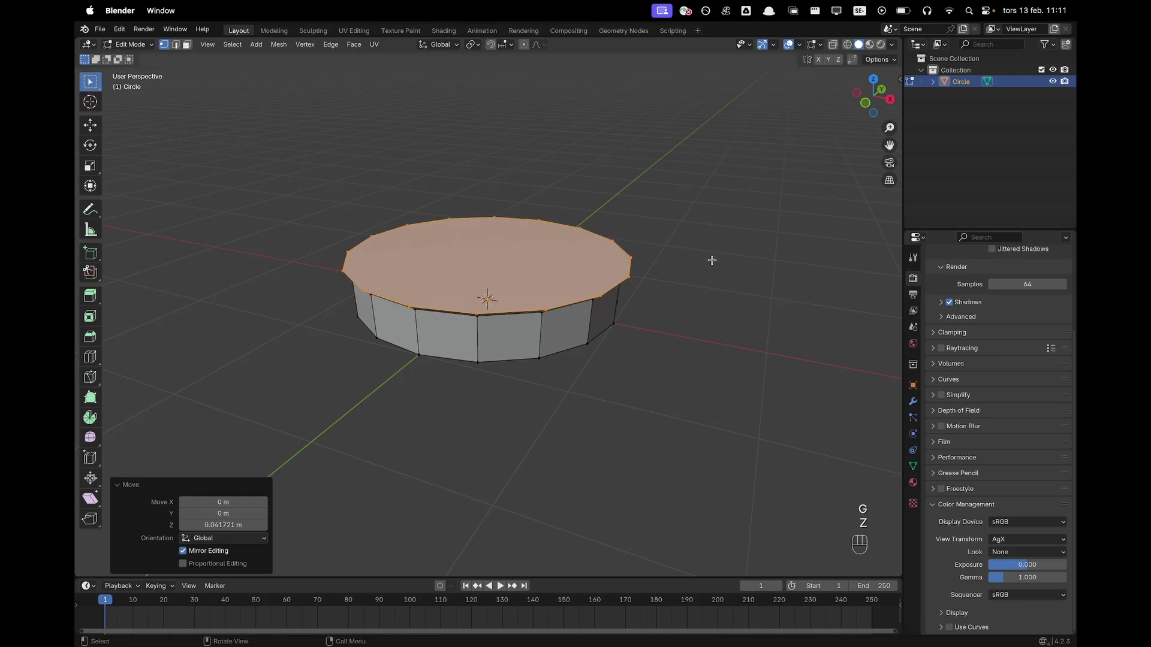
Extrude the top face upward about 0.26 m to form the rim, and inset it about 0.074 m.
{"action": "key", "text": "e"}
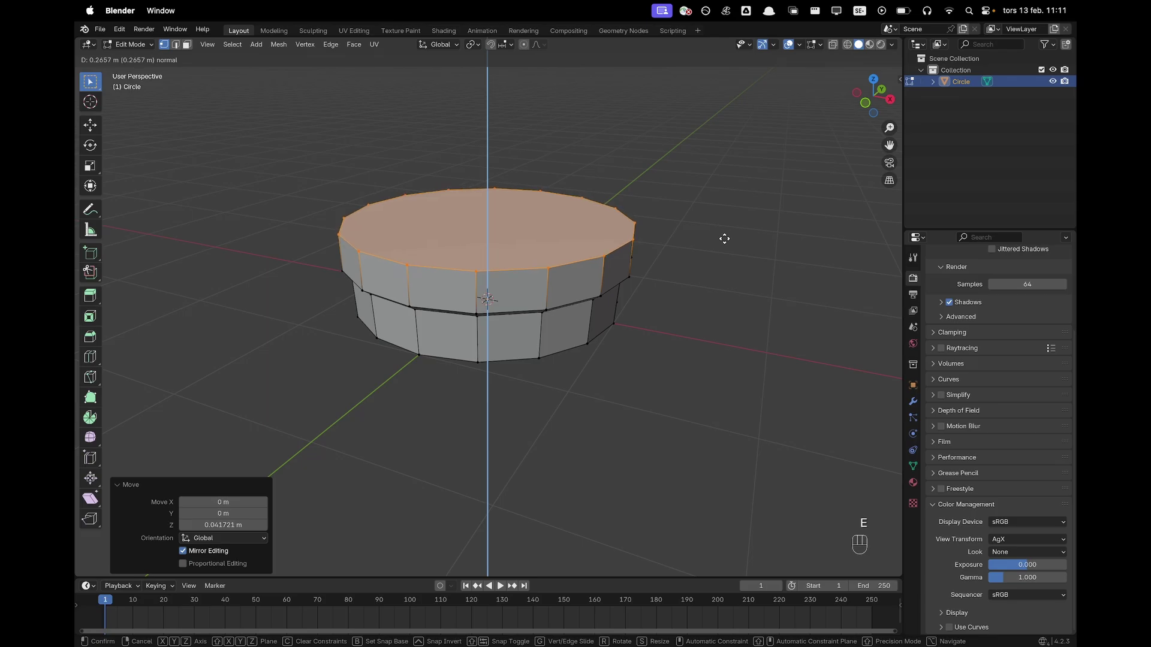
{"action": "left_click", "coordinate": [726, 240]}
{"action": "key", "text": "i"}
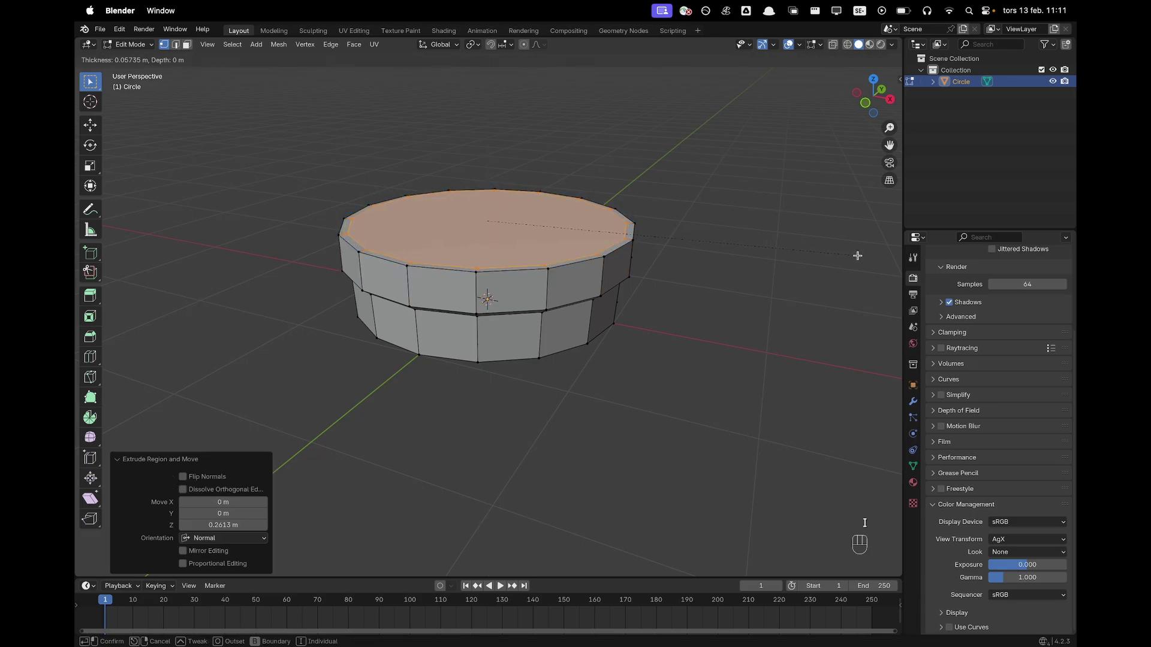
{"action": "left_click", "coordinate": [856, 257]}
Extrude the inset face down about 0.43 m to hollow the dish and scale that floor to 0.96.
{"action": "key", "text": "e"}
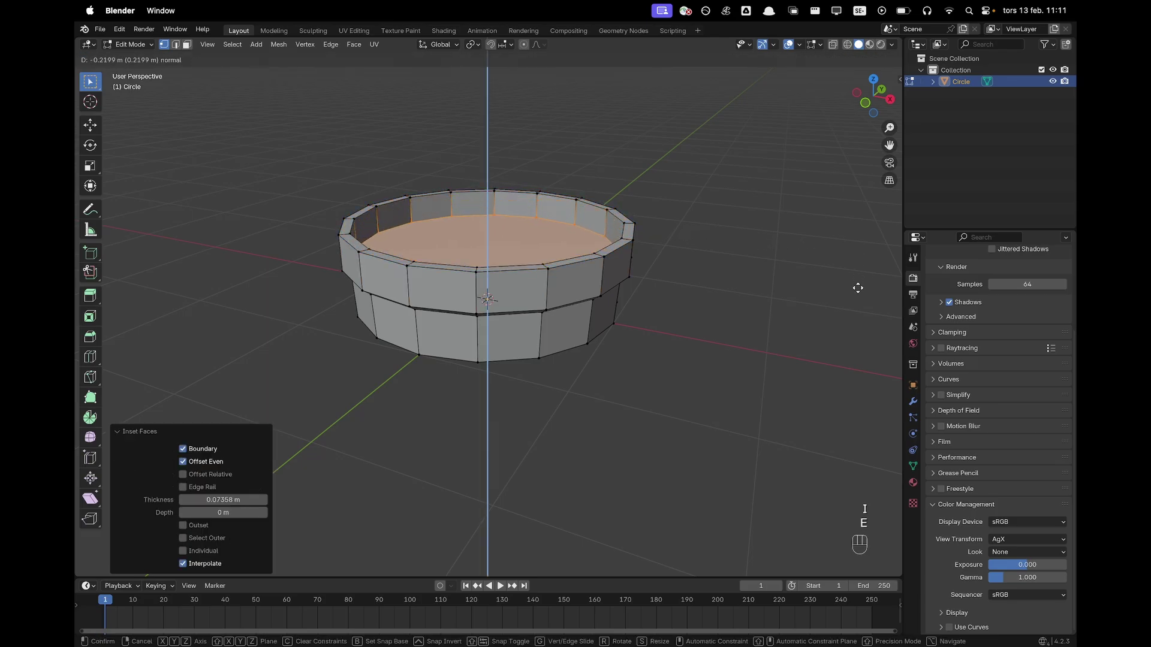
{"action": "left_click", "coordinate": [861, 311]}
{"action": "key", "text": "s"}
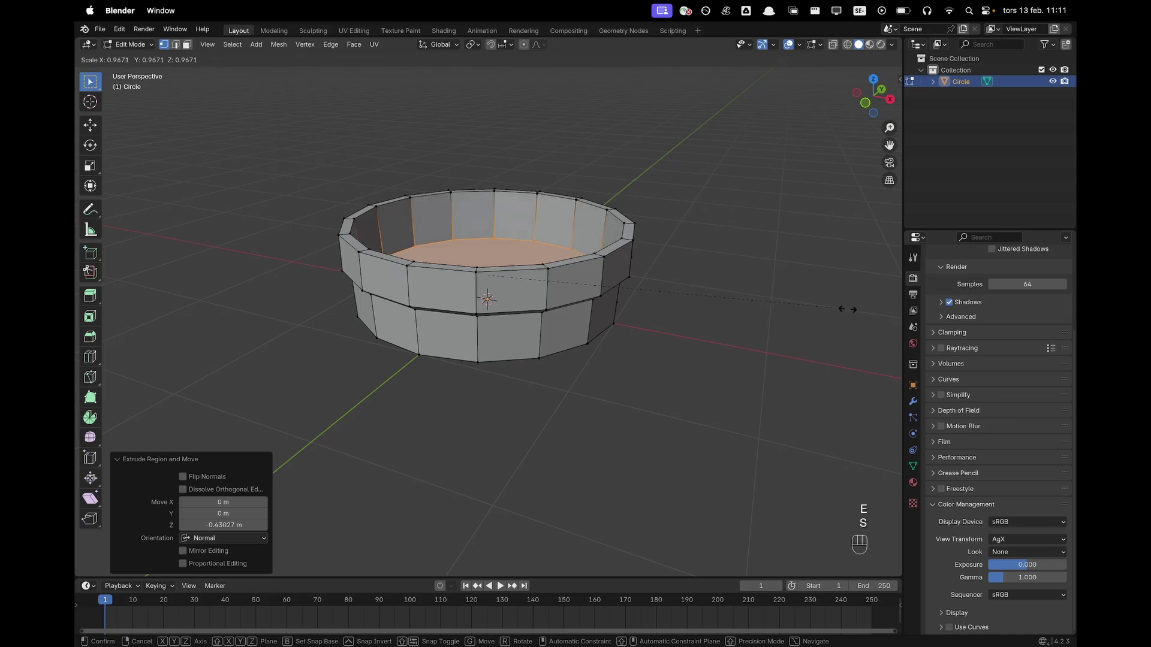
{"action": "left_click", "coordinate": [844, 310]}
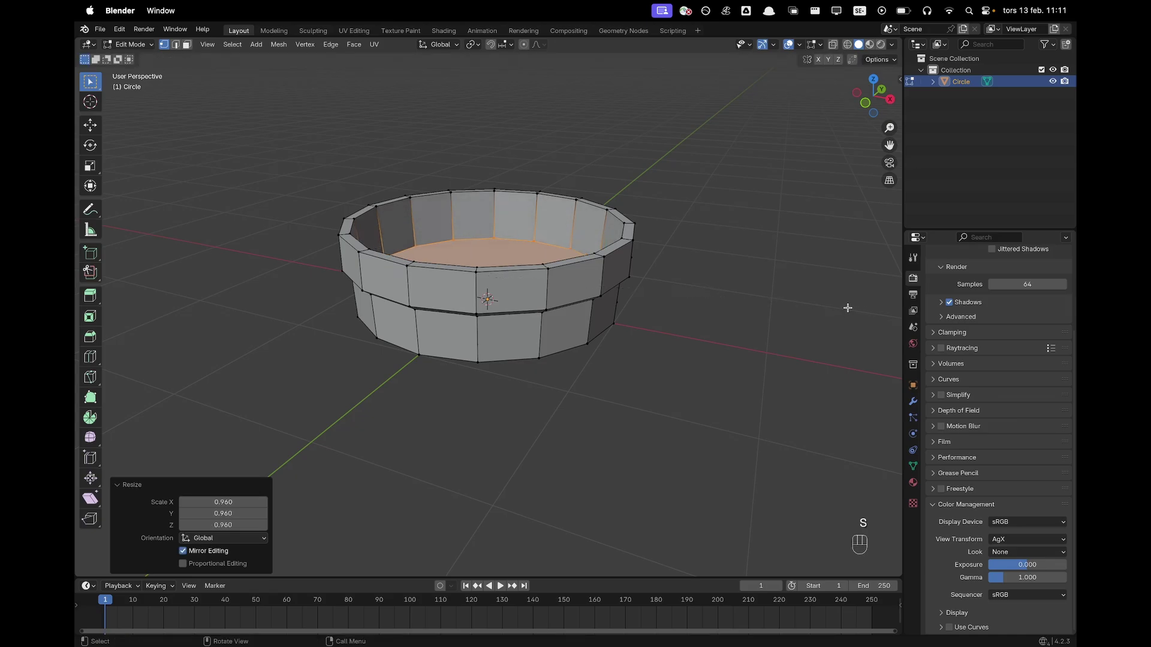
Select the ring of outer rim faces and extrude them as individual faces outward about 0.139 m.
{"action": "key", "text": "3"}
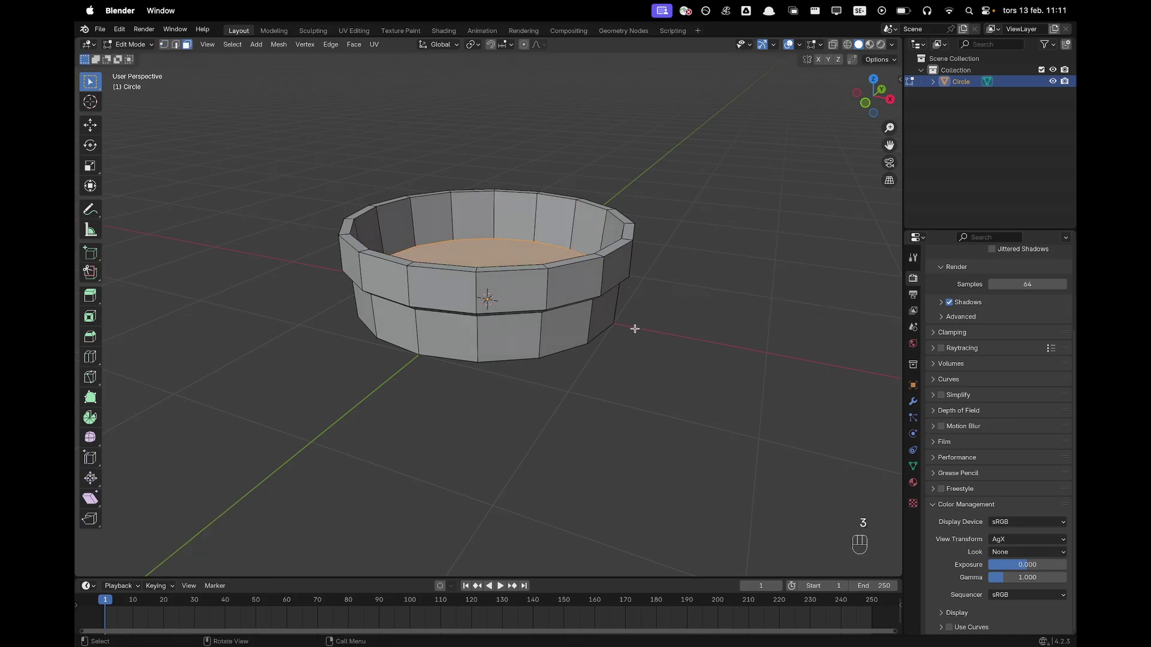
{"action": "left_click", "coordinate": [546, 291], "text": "alt"}
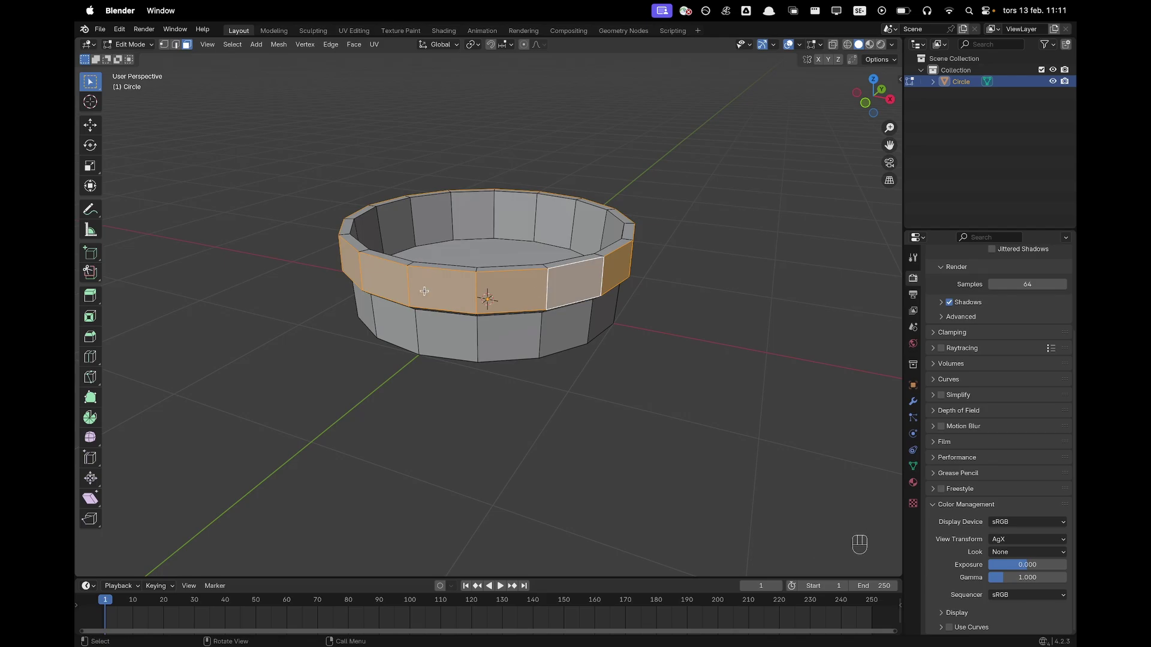
{"action": "middle_click_drag", "start_coordinate": [543, 289], "coordinate": [480, 281]}
{"action": "key", "text": "alt+e"}
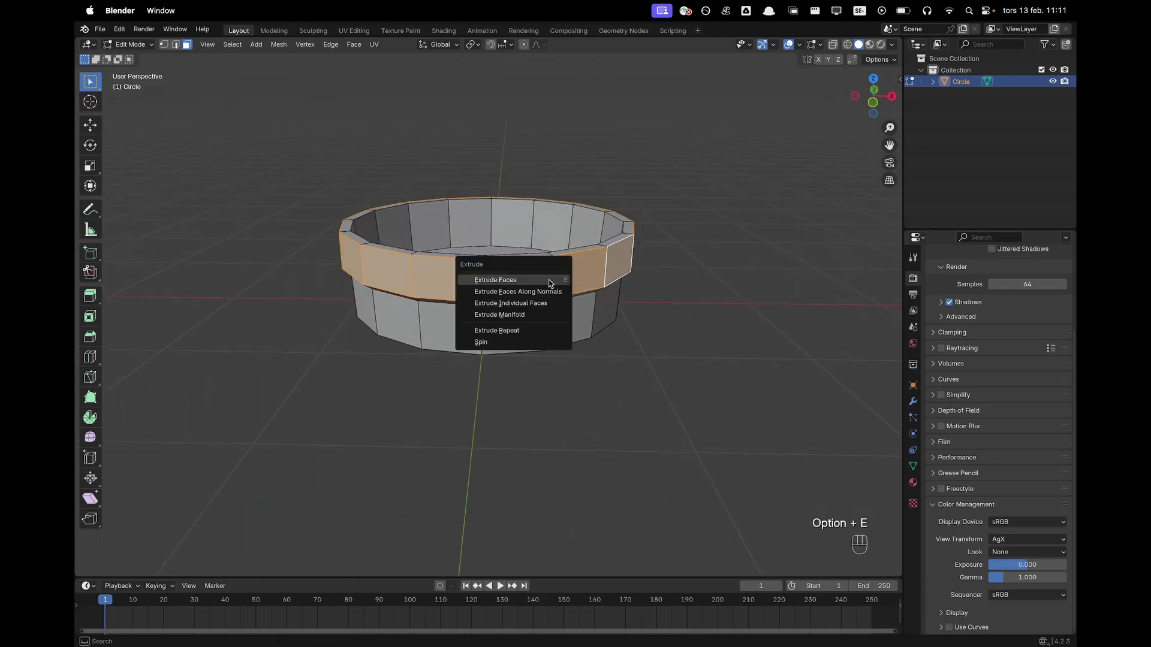
{"action": "left_click", "coordinate": [545, 301]}
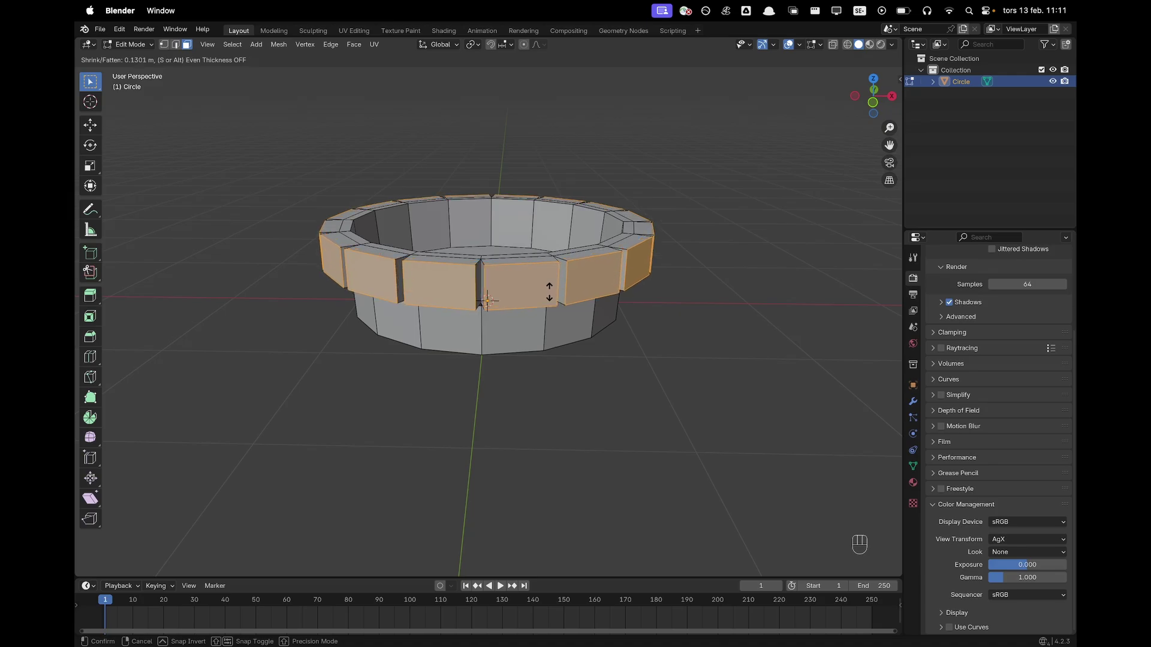
{"action": "left_click", "coordinate": [550, 294]}
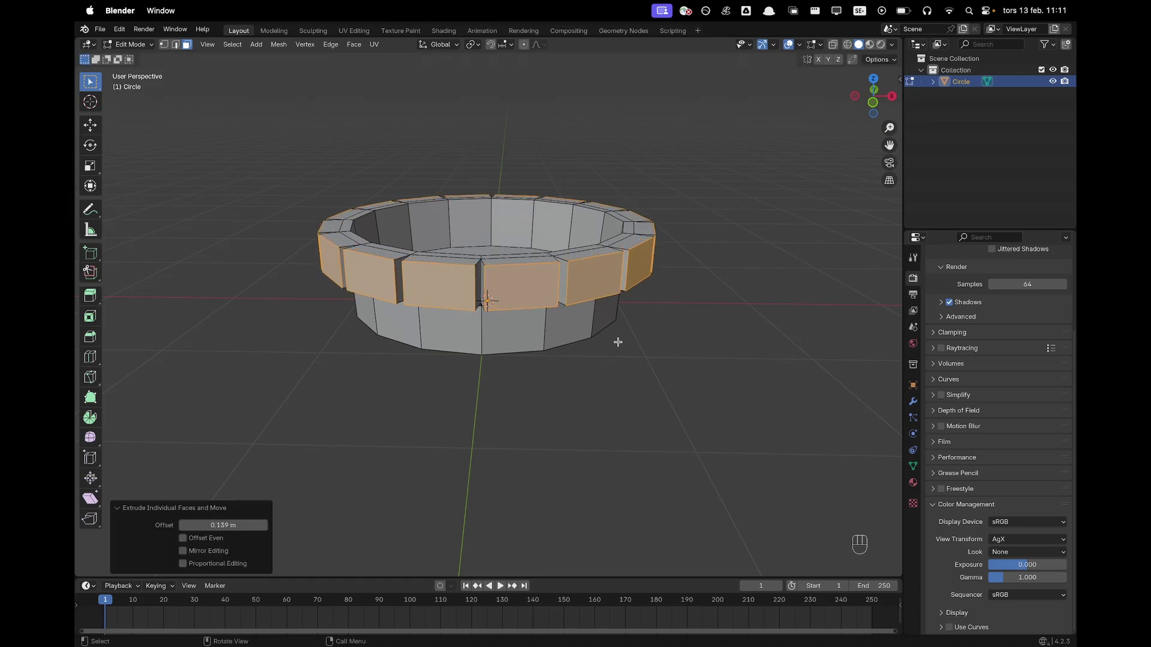
{"action": "middle_click_drag", "start_coordinate": [617, 336], "coordinate": [583, 344]}
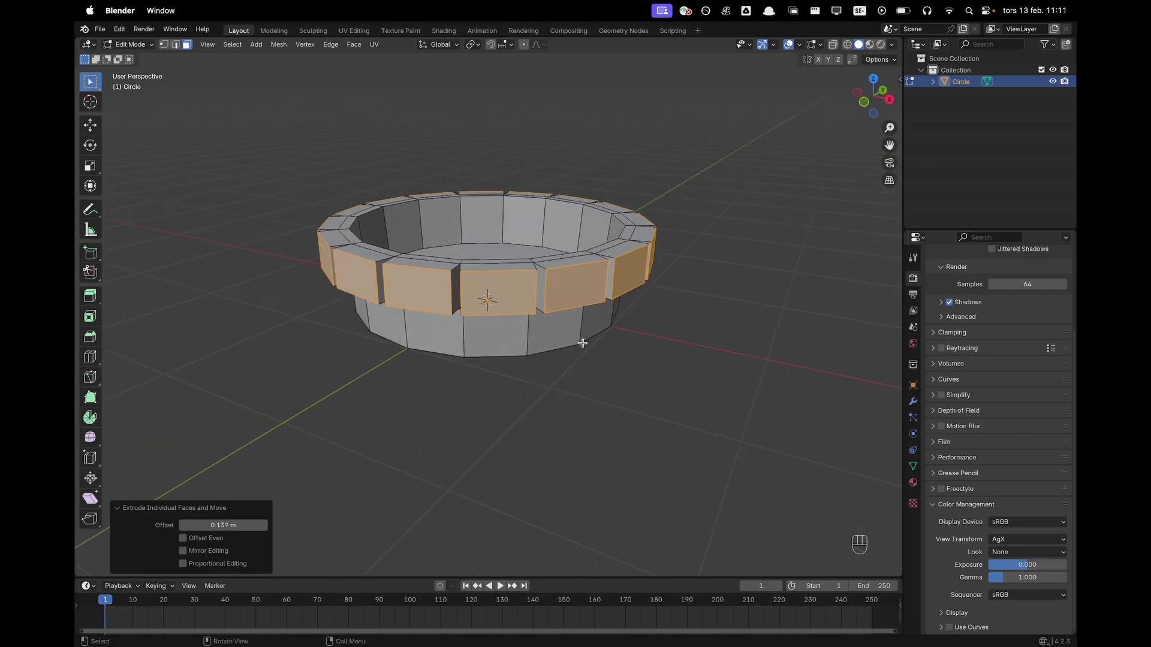
Return to Object Mode and add a level 3 Subdivision Surface modifier to the dish.
{"action": "key", "text": "Tab"}
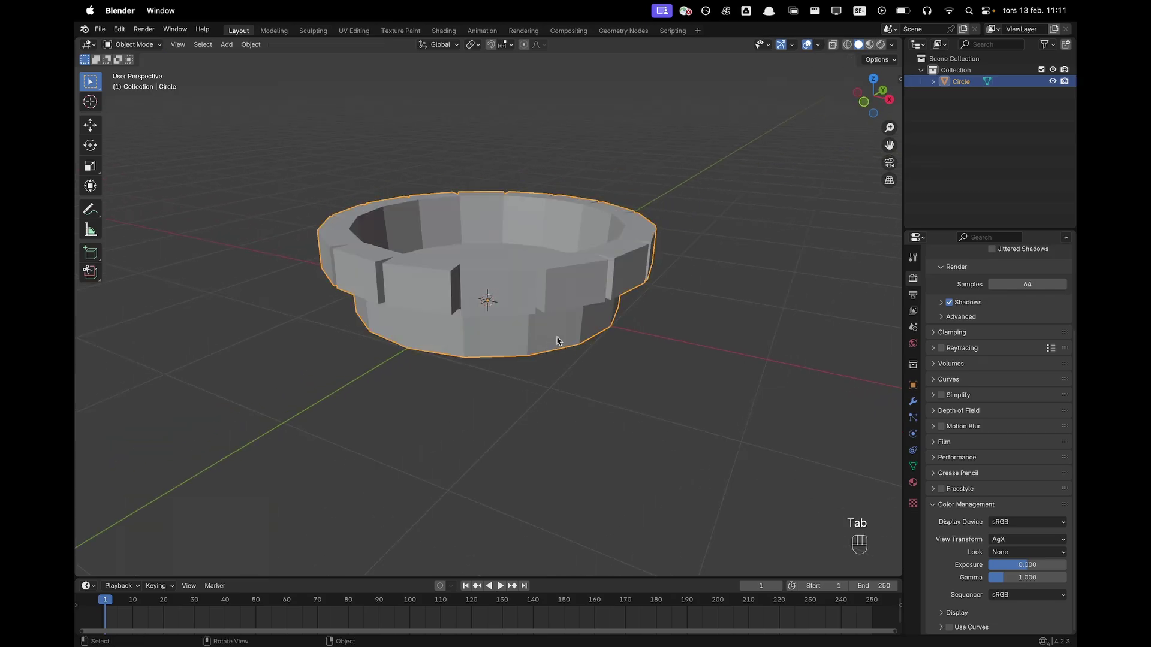
{"action": "key", "text": "super+3"}
{"action": "middle_click_drag", "start_coordinate": [558, 340], "coordinate": [647, 357]}
Inset the dish's inner floor face twice, by about 0.02 m and about 0.04 m, to sharpen its edge.
{"action": "key", "text": "Tab"}
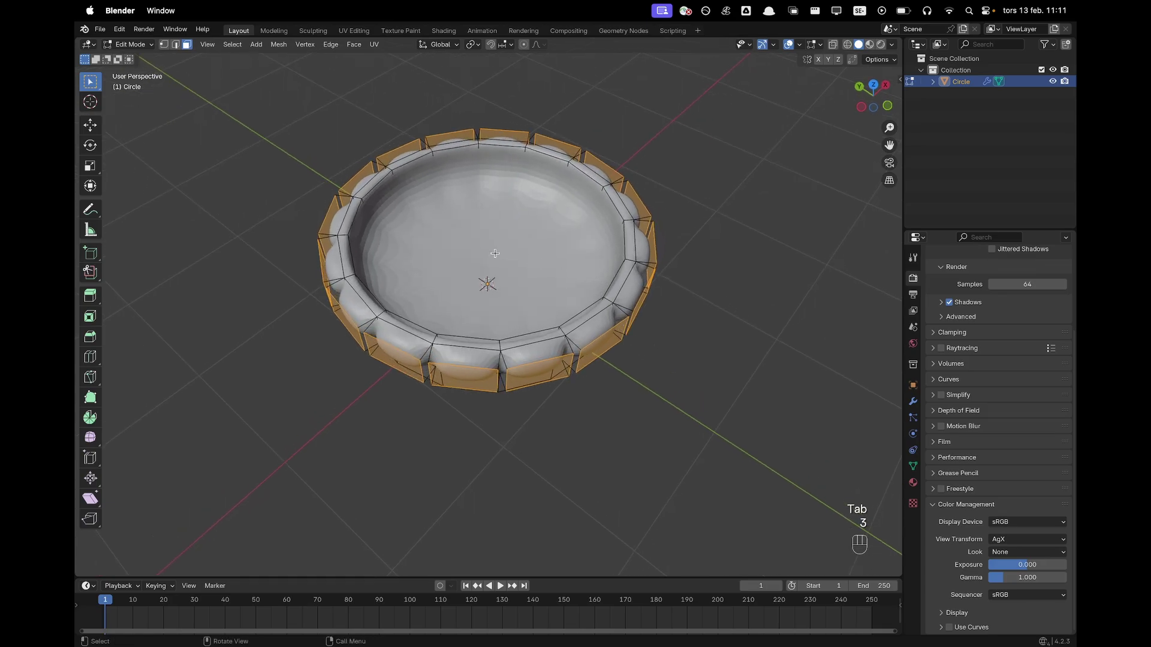
{"action": "left_click", "coordinate": [672, 235]}
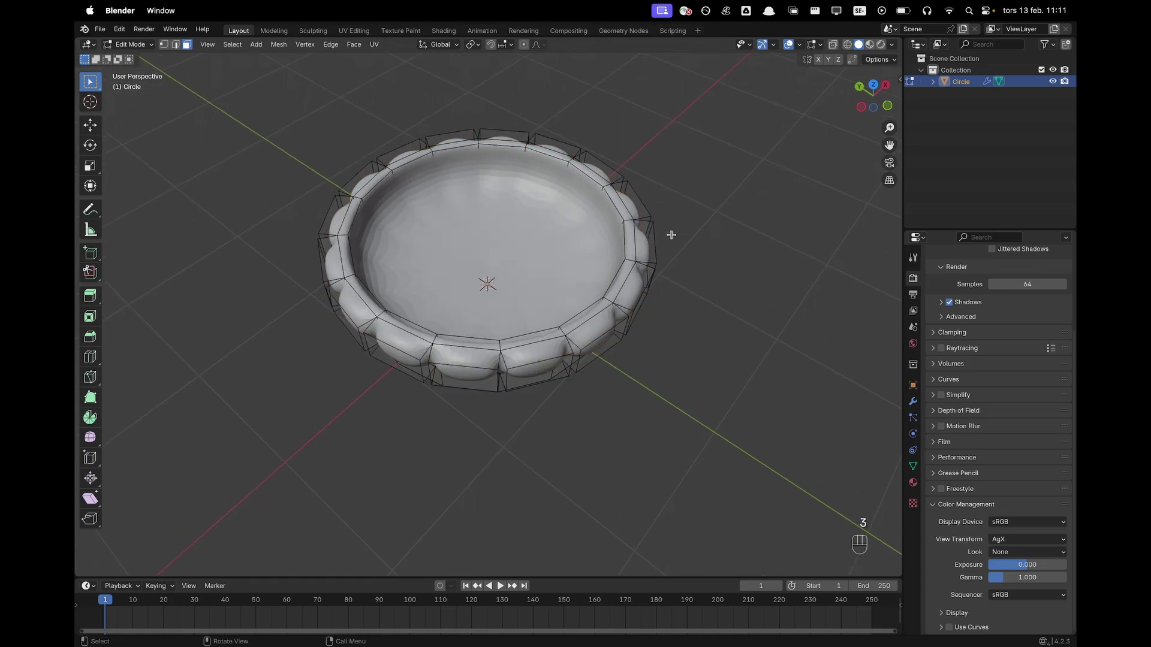
{"action": "key", "text": "i"}
{"action": "left_click", "coordinate": [754, 207]}
{"action": "key", "text": "i"}
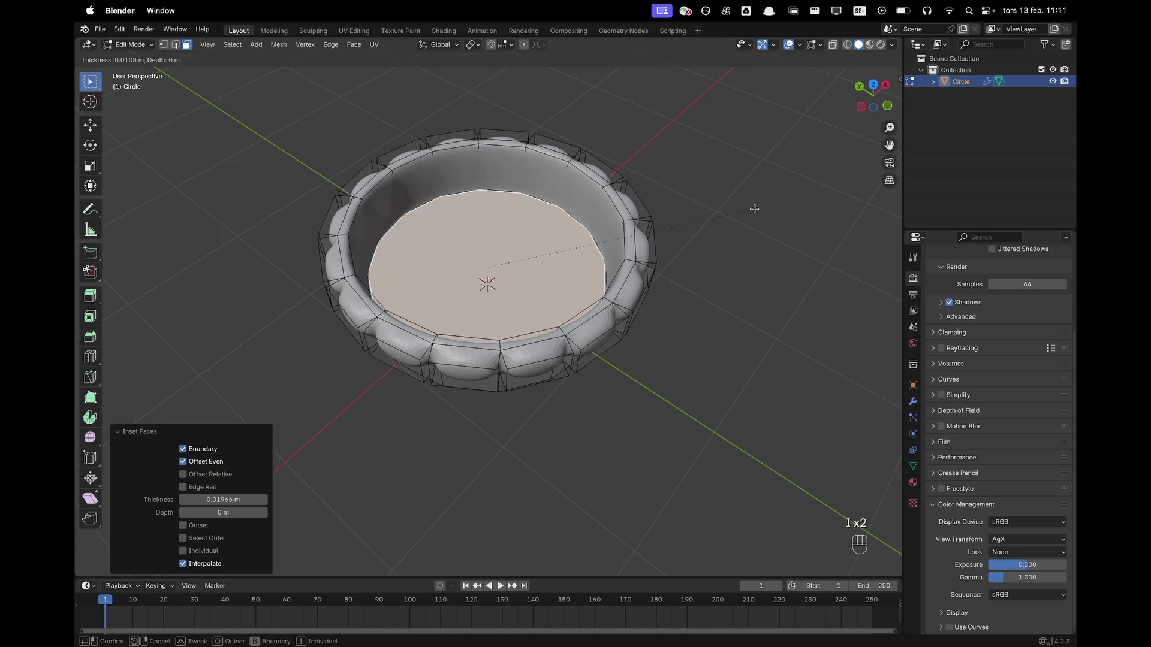
{"action": "left_click", "coordinate": [668, 232]}
Add two edge loops to the inner wall, one slid near the floor (factor about -0.73) and one near the rim (about 0.8).
{"action": "key", "text": "super+r"}
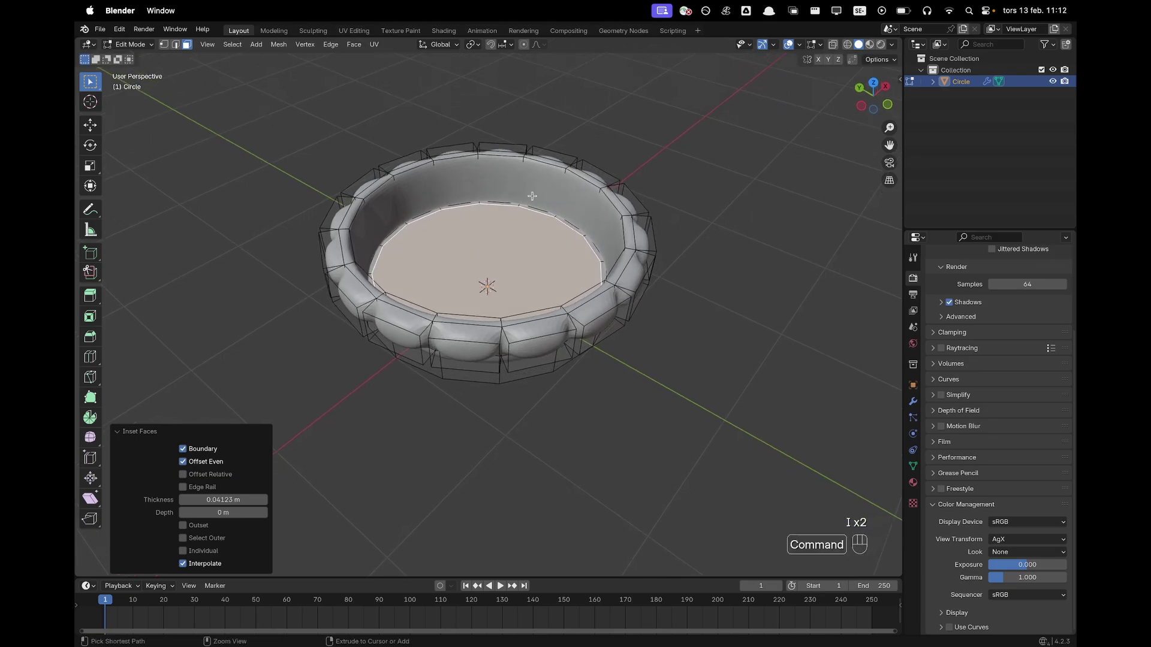
{"action": "left_click", "coordinate": [524, 186]}
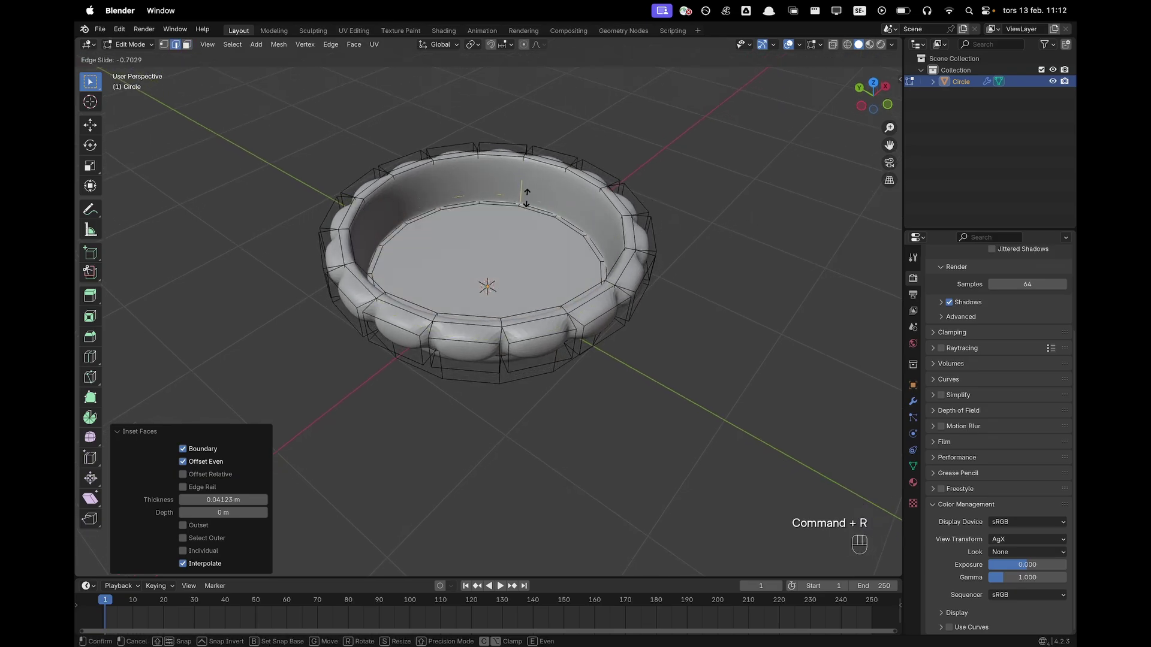
{"action": "left_click", "coordinate": [526, 198]}
{"action": "key", "text": "super+r"}
{"action": "left_click", "coordinate": [530, 175]}
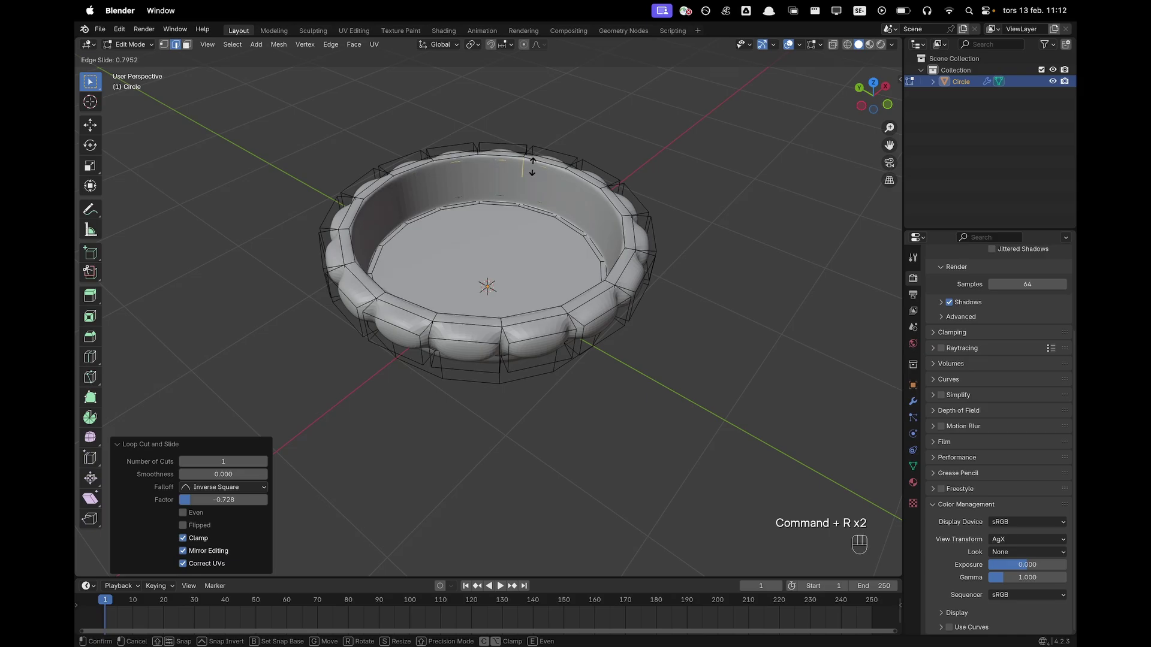
{"action": "left_click", "coordinate": [532, 168]}
Inset the dish's underside face three times, by about 0.025 m, 0.039 m and 0.045 m.
{"action": "middle_click_drag", "start_coordinate": [717, 294], "coordinate": [734, 207]}
{"action": "key", "text": "3"}
{"action": "left_click", "coordinate": [514, 250]}
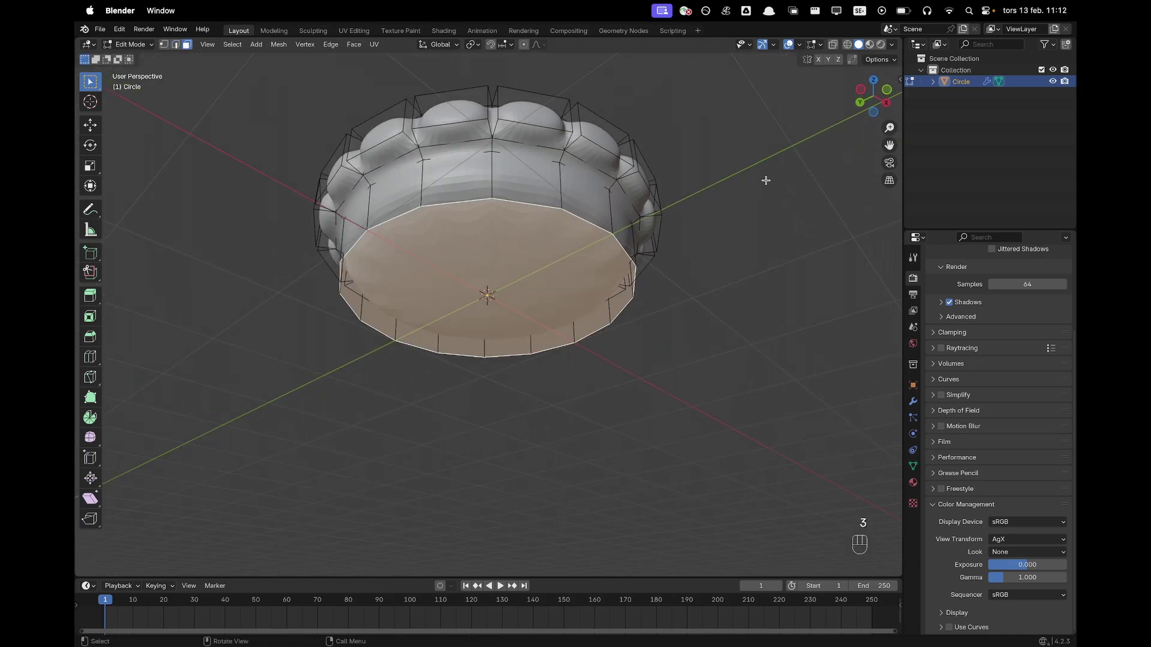
{"action": "key", "text": "i"}
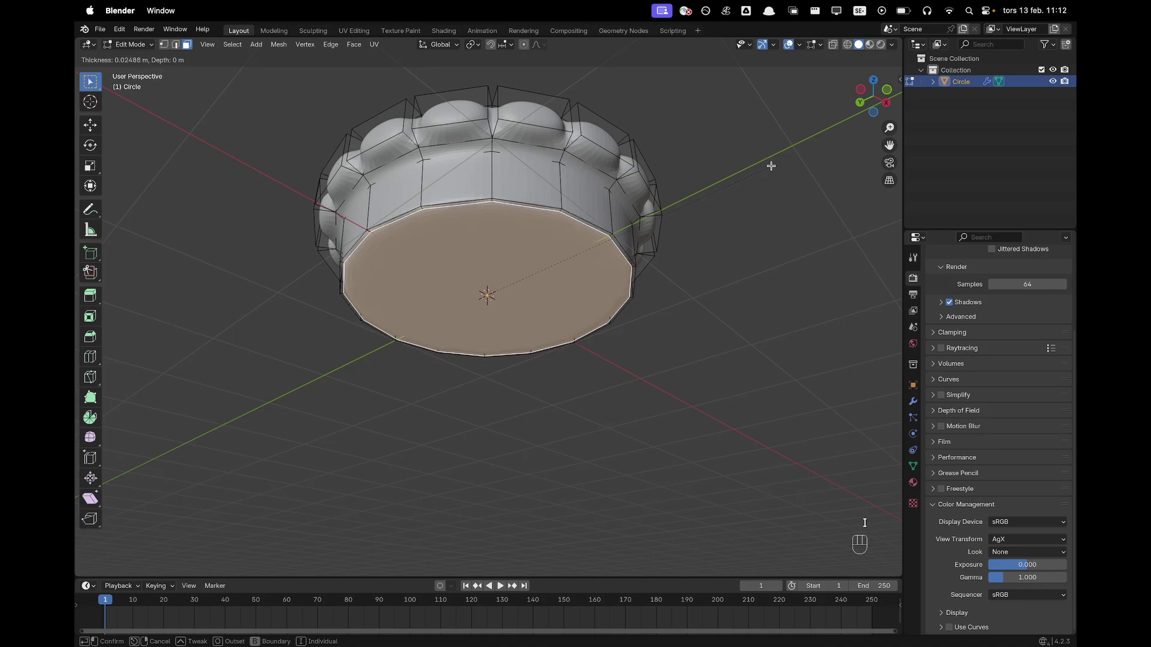
{"action": "left_click", "coordinate": [771, 167]}
{"action": "key", "text": "i"}
{"action": "left_click", "coordinate": [767, 170]}
{"action": "key", "text": "i"}
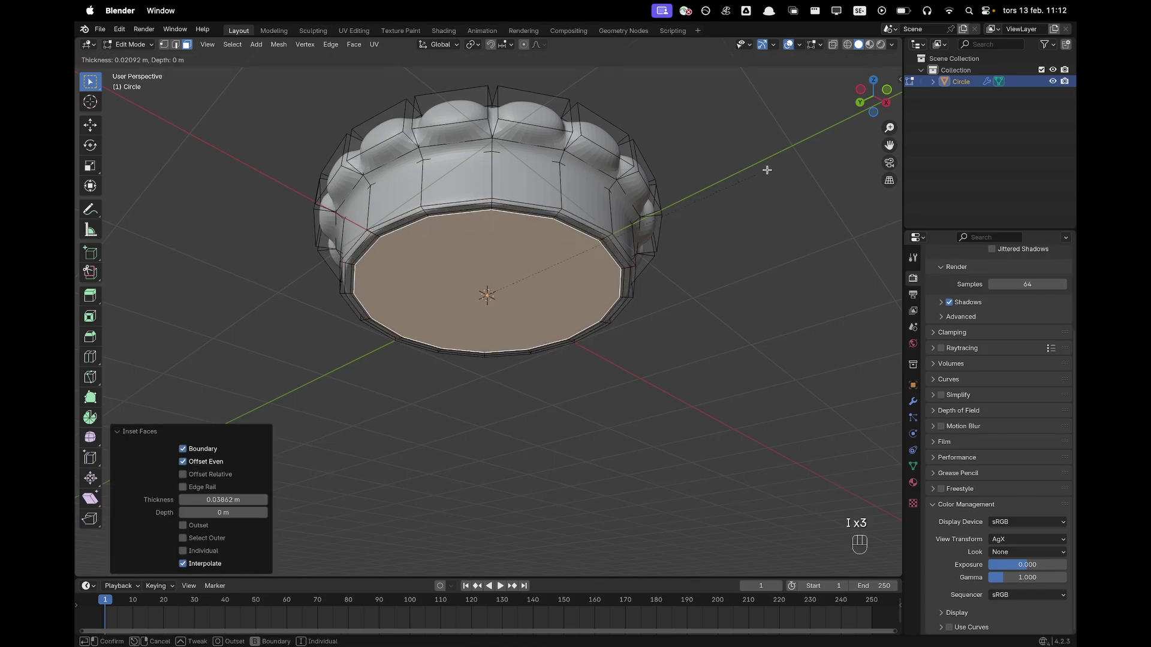
{"action": "left_click", "coordinate": [764, 173]}
Add an edge loop high on the lower outer wall (factor about -0.80) and a centred loop around the scalloped rim.
{"action": "middle_click_drag", "start_coordinate": [703, 182], "coordinate": [488, 236]}
{"action": "key", "text": "super+r"}
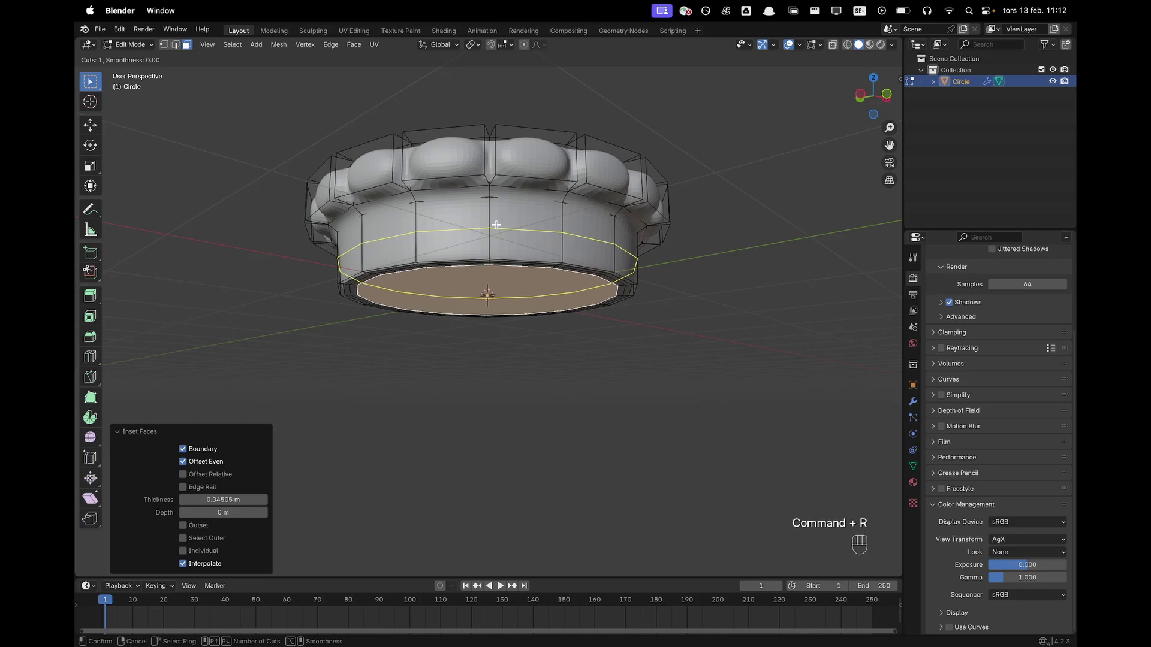
{"action": "left_click", "coordinate": [502, 231]}
{"action": "left_click", "coordinate": [497, 202]}
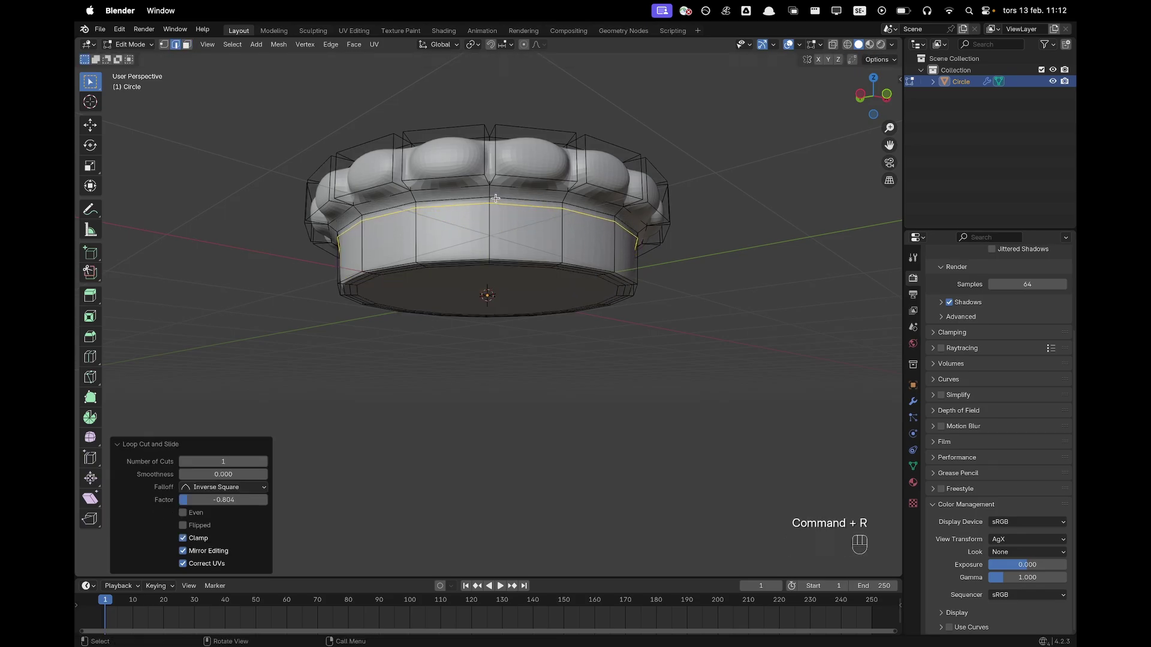
{"action": "middle_click_drag", "start_coordinate": [497, 201], "coordinate": [517, 222]}
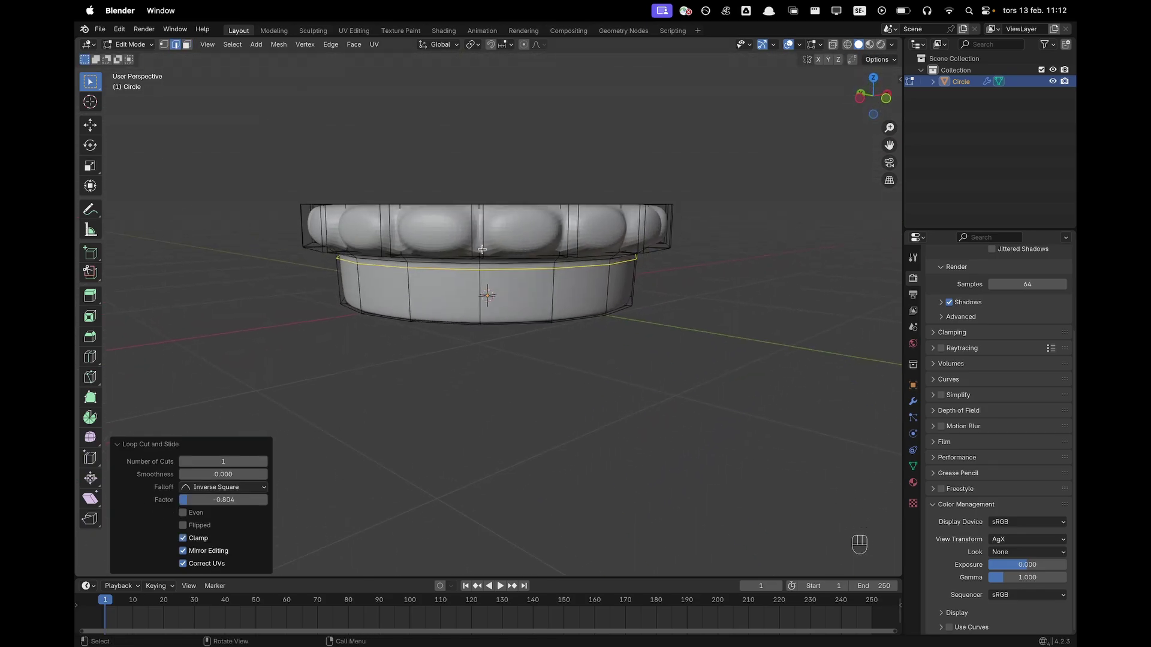
{"action": "key", "text": "super+r"}
{"action": "left_click", "coordinate": [471, 230]}
{"action": "right_click", "coordinate": [471, 230]}
Apply Shade Auto Smooth with a 30° angle to the dish in Object Mode.
{"action": "key", "text": "Tab"}
{"action": "middle_click_drag", "start_coordinate": [797, 226], "coordinate": [530, 290]}
{"action": "right_click", "coordinate": [526, 296]}
{"action": "left_click", "coordinate": [526, 293]}
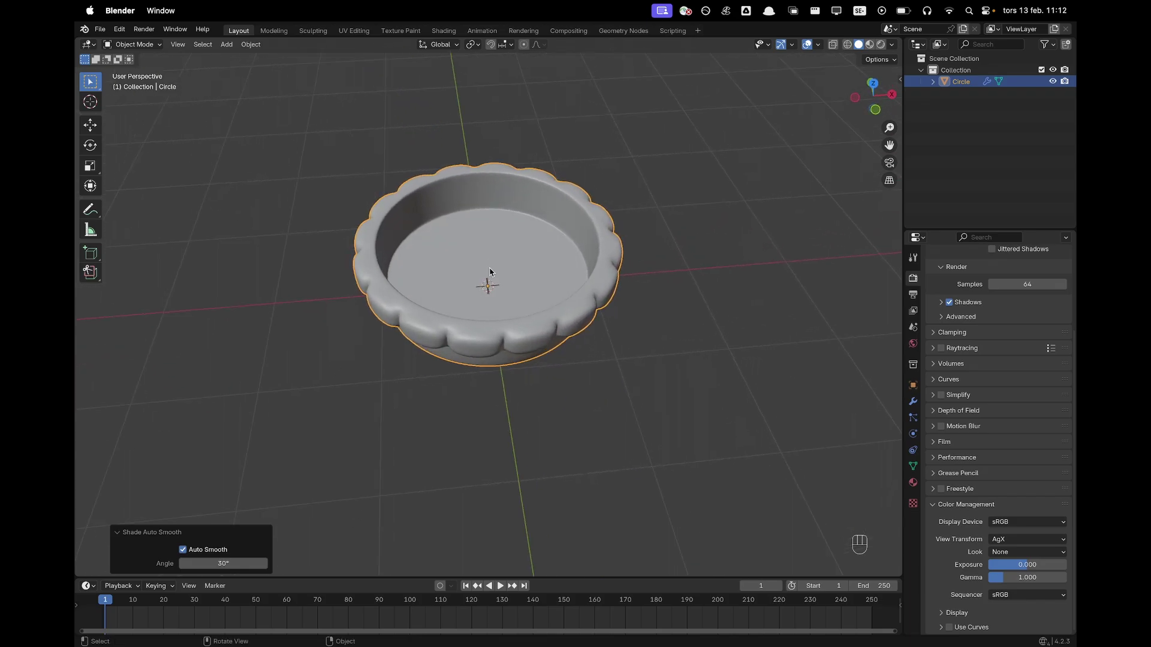
Duplicate the dish's inner floor face in Edit Mode and raise the copy about 0.92 m along Z.
{"action": "key", "text": "Tab"}
{"action": "key", "text": "3"}
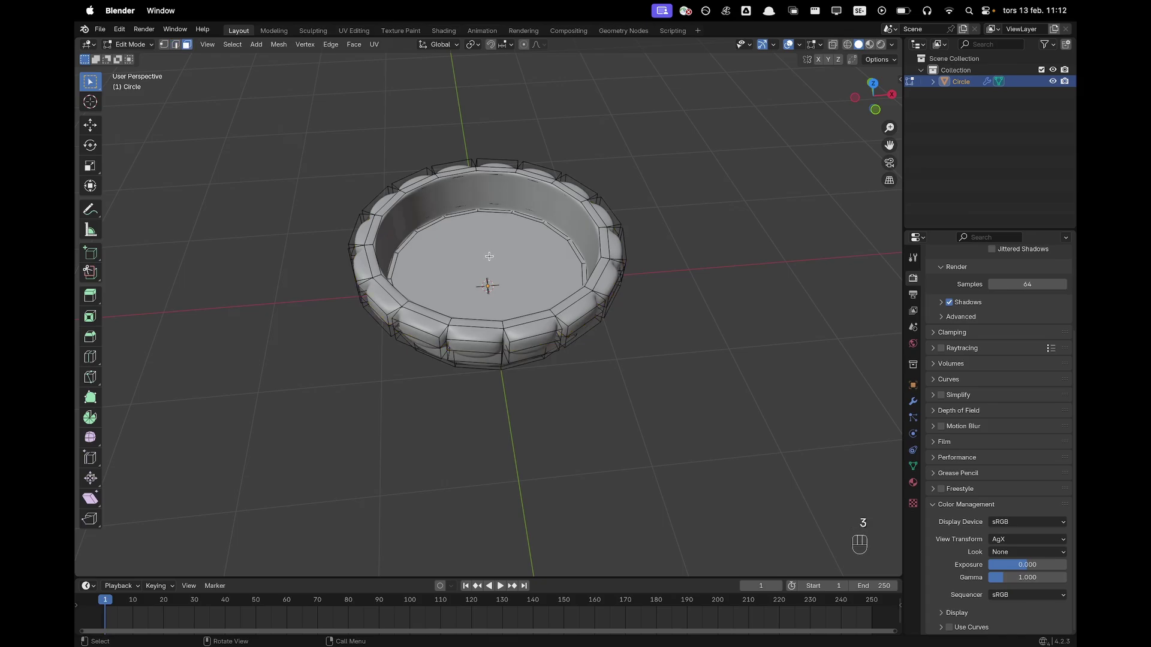
{"action": "left_click", "coordinate": [486, 268]}
{"action": "middle_click_drag", "start_coordinate": [609, 311], "coordinate": [635, 302]}
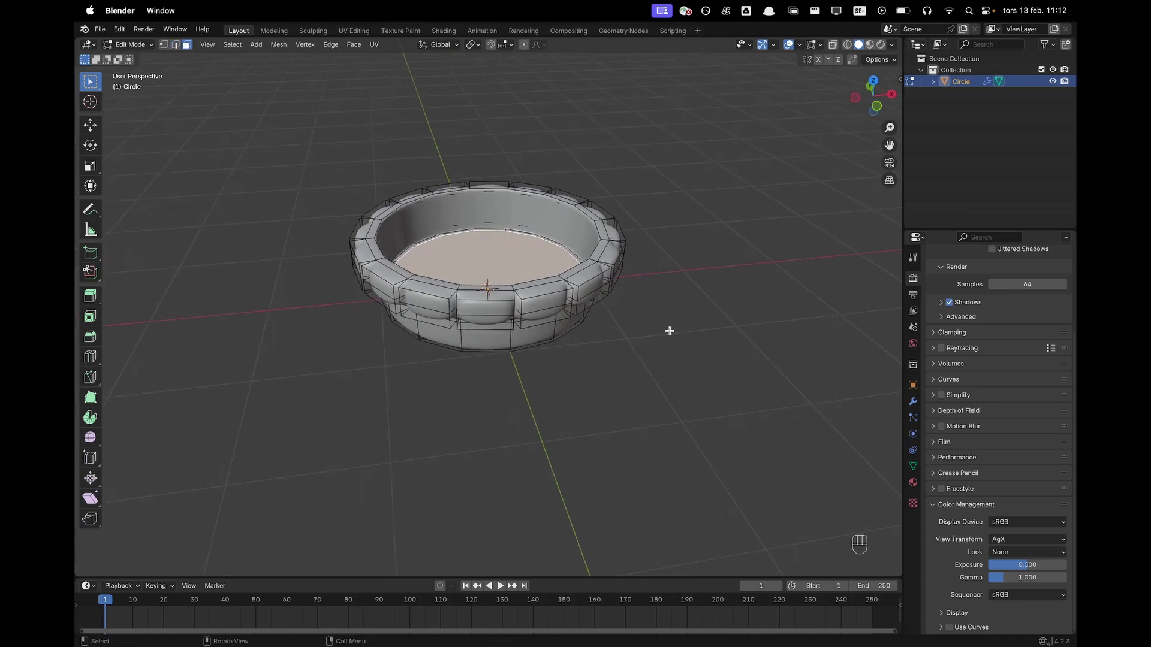
{"action": "key", "text": "shift+d"}
{"action": "key", "text": "z"}
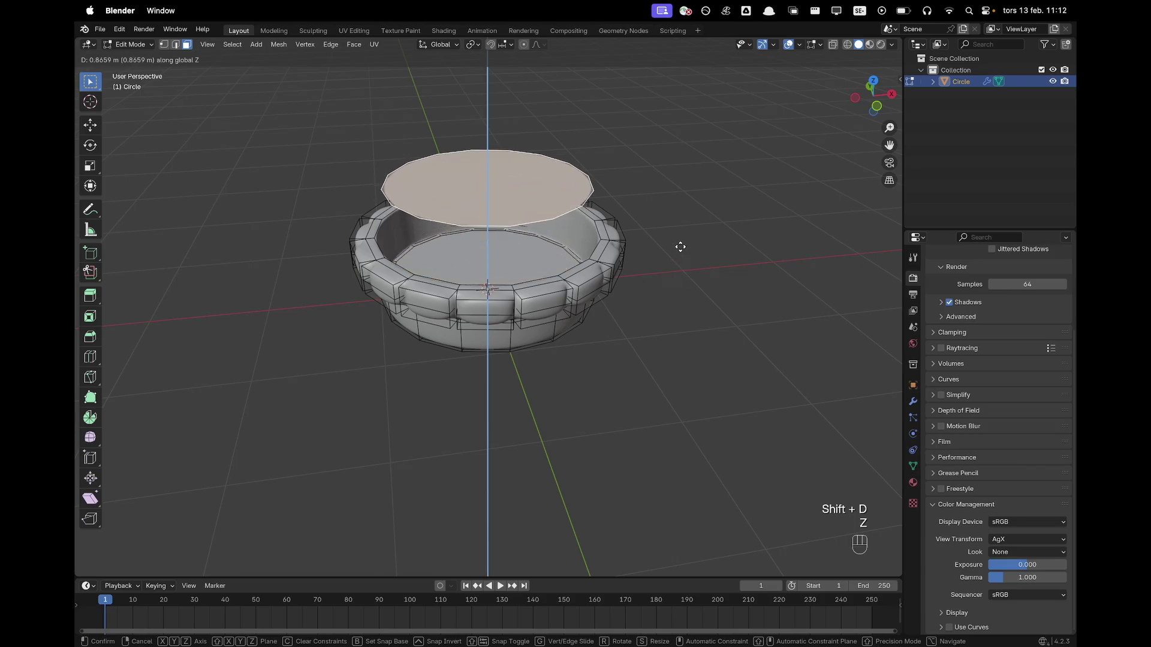
{"action": "left_click", "coordinate": [680, 243]}
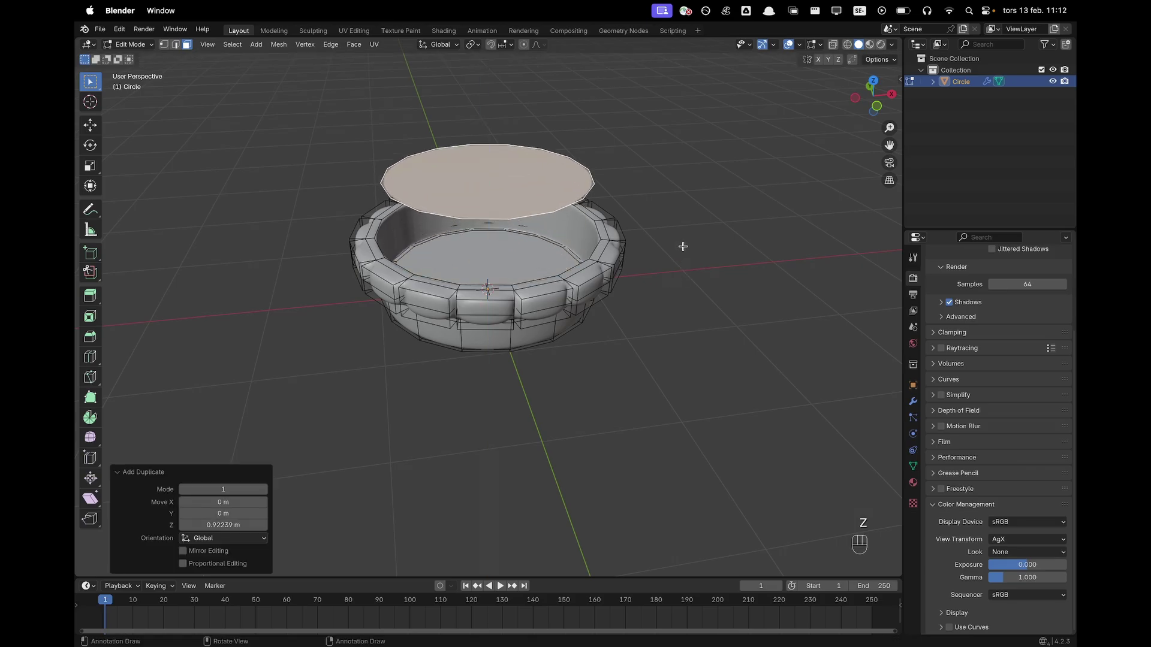
Separate the duplicated floor face into its own object and return to Object Mode.
{"action": "key", "text": "p"}
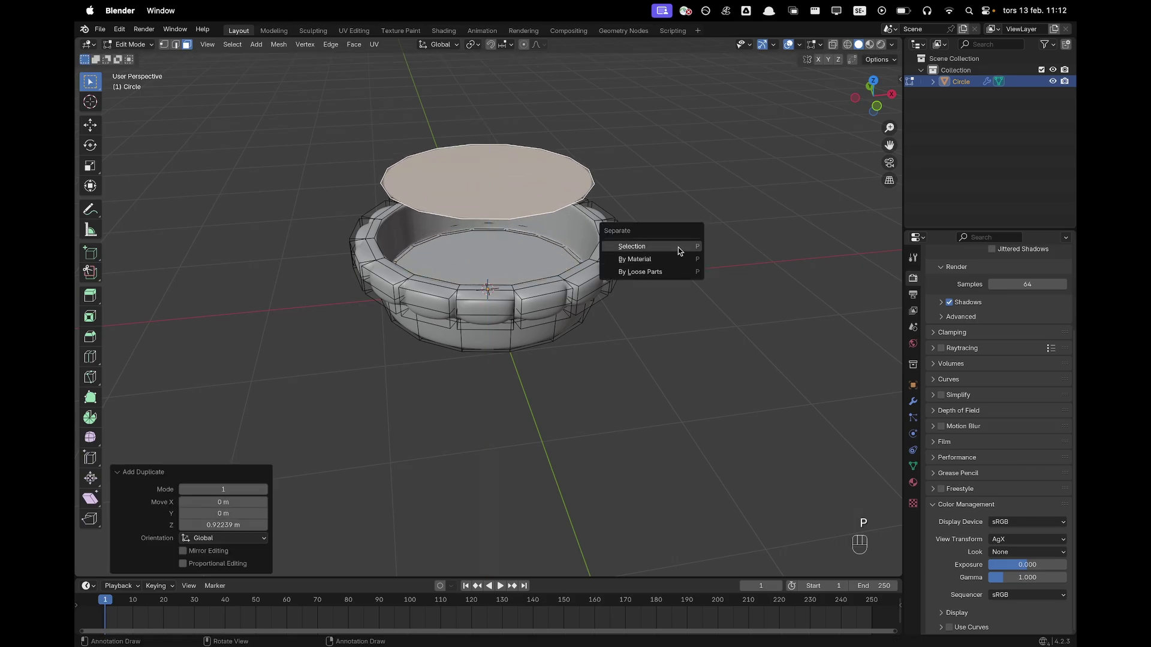
{"action": "left_click", "coordinate": [678, 247]}
{"action": "key", "text": "Tab"}
{"action": "left_click", "coordinate": [723, 286]}
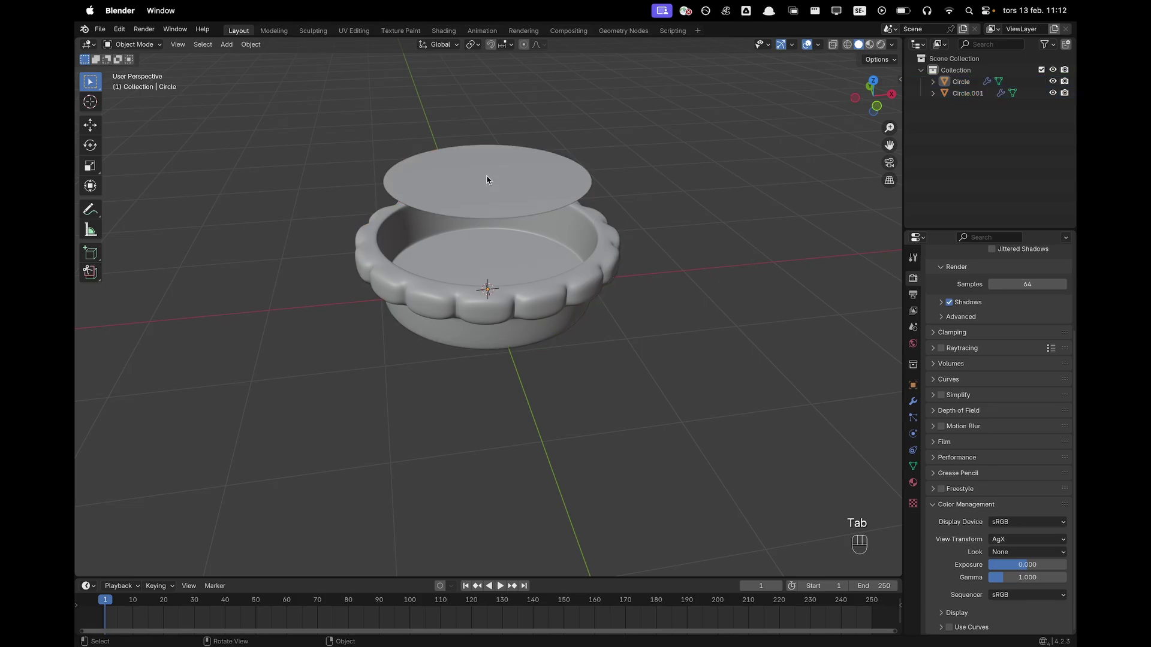
In top view, scale the separated disc's whole mesh up by about 1.074 to fill the dish opening.
{"action": "left_click", "coordinate": [488, 177]}
{"action": "middle_click_drag", "start_coordinate": [489, 242], "coordinate": [581, 263]}
{"action": "key", "text": "Tab"}
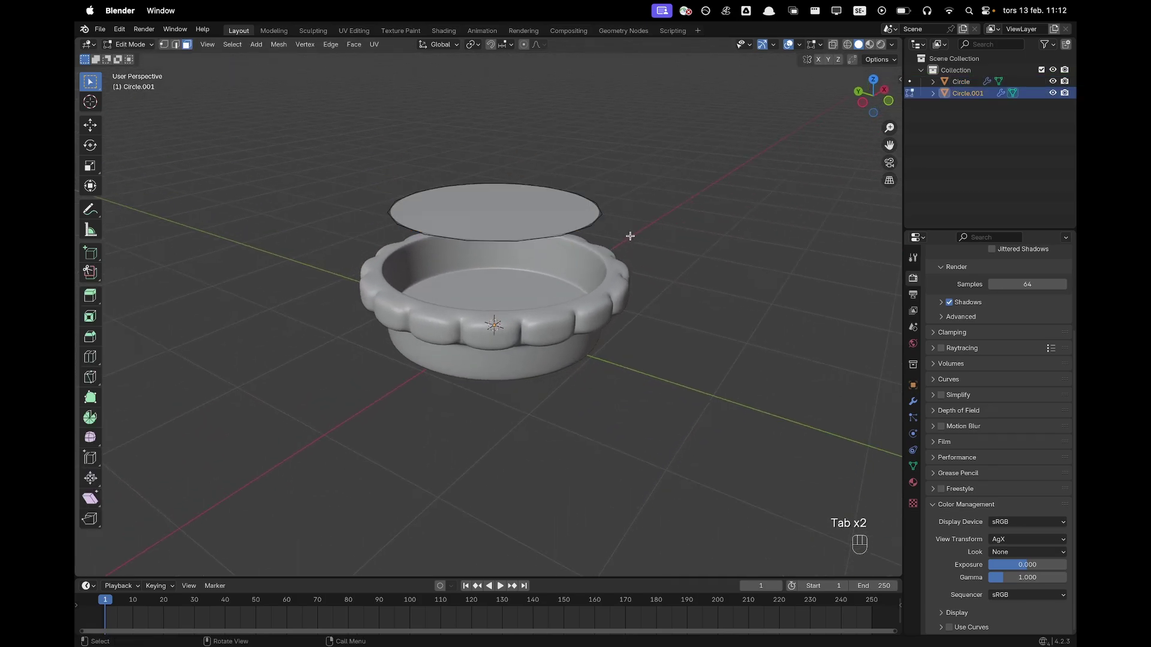
{"action": "key", "text": "grave"}
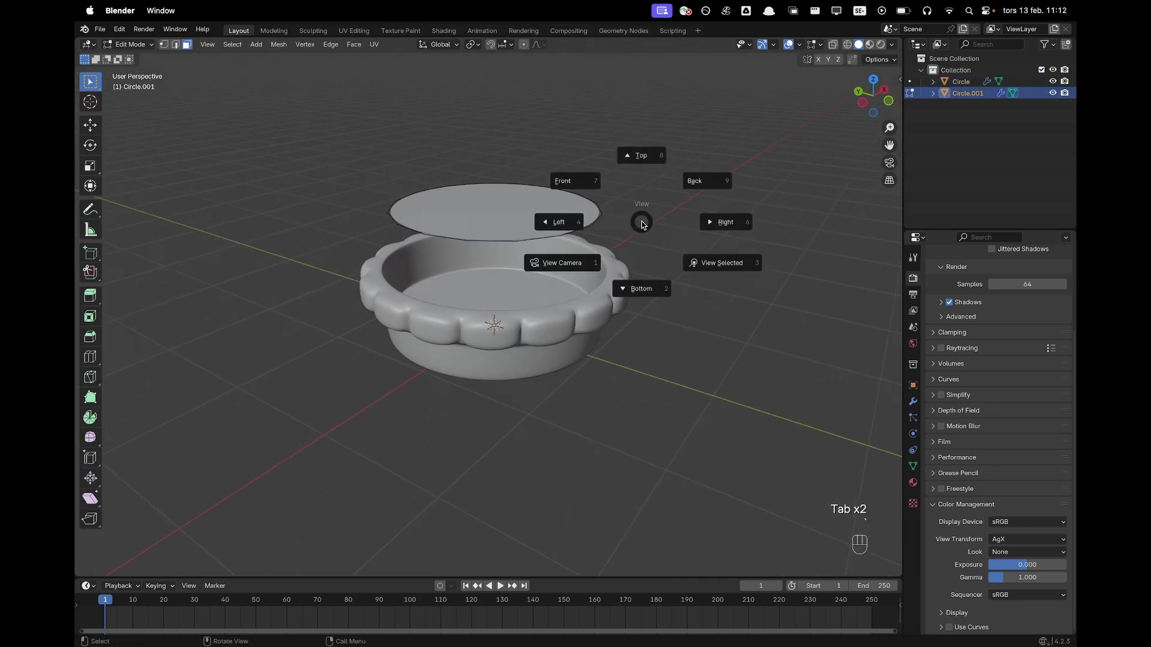
{"action": "left_click", "coordinate": [648, 167]}
{"action": "middle_click_drag", "start_coordinate": [453, 398], "coordinate": [632, 282], "text": "shift"}
{"action": "key", "text": "a"}
{"action": "scroll", "coordinate": [647, 314], "scroll_direction": "up", "scroll_amount": 3}
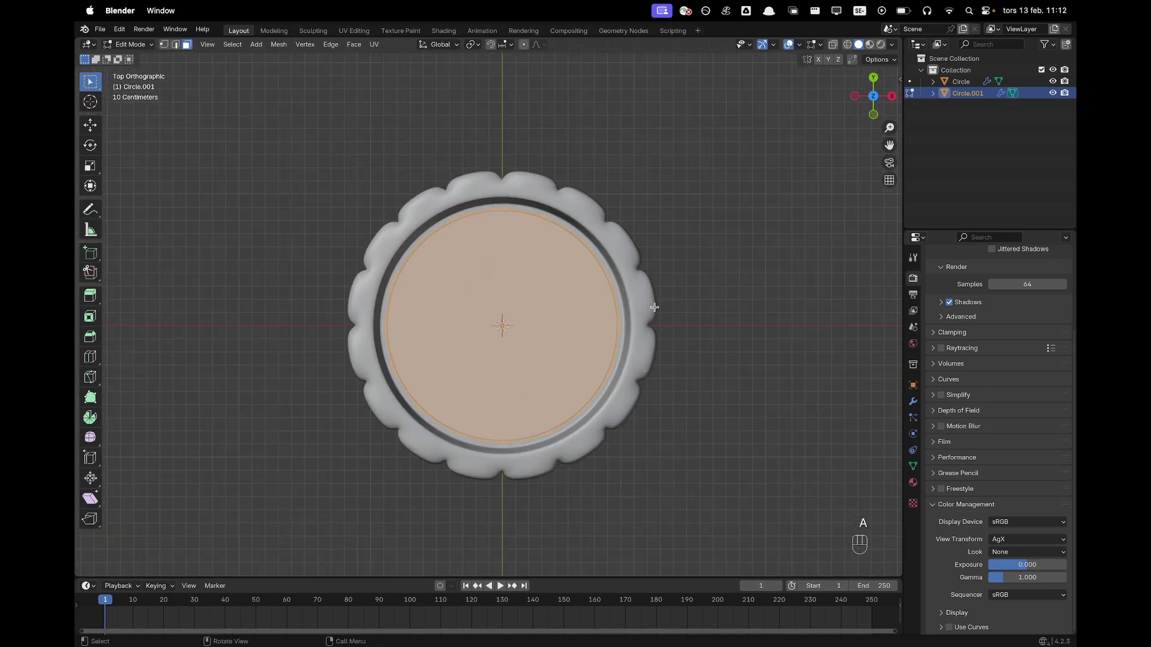
{"action": "key", "text": "s"}
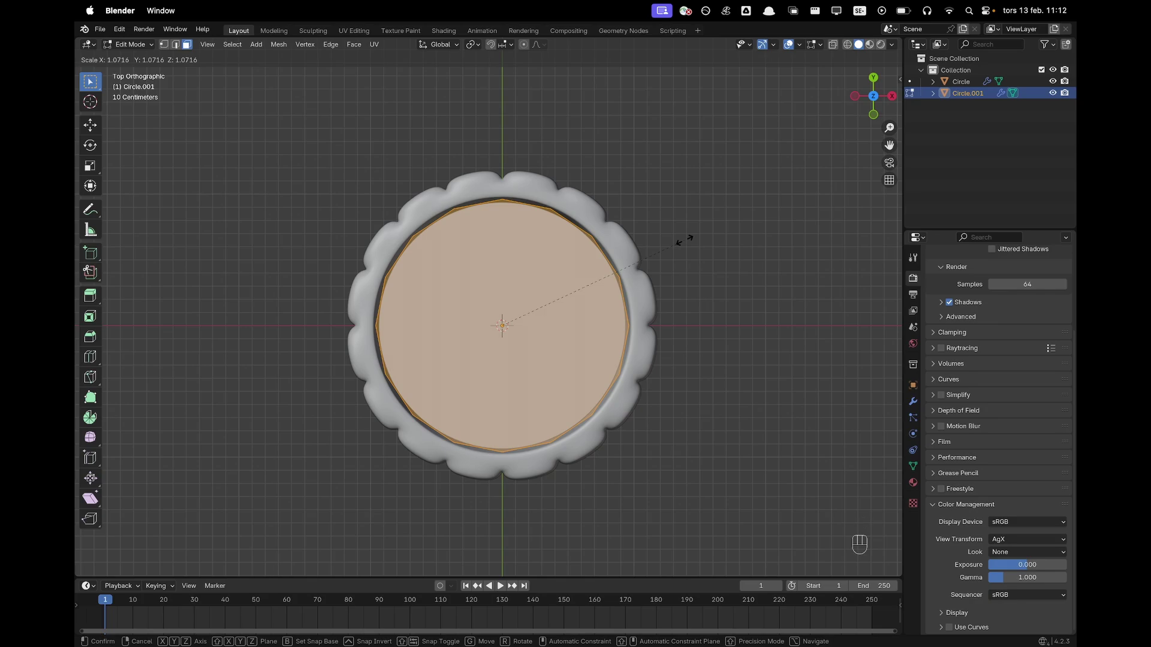
{"action": "left_click", "coordinate": [684, 239]}
Extrude the disc about 0.50 m upward and add an edge loop near its lower edge (factor about 0.705).
{"action": "middle_click_drag", "start_coordinate": [683, 242], "coordinate": [688, 404]}
{"action": "key", "text": "e"}
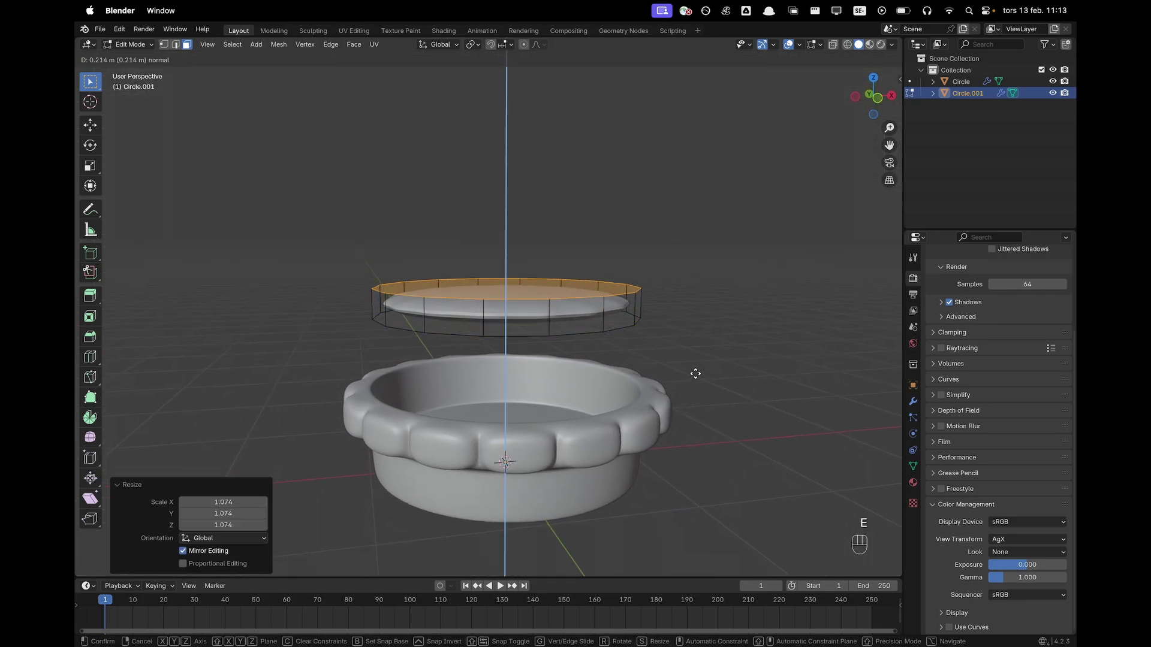
{"action": "left_click", "coordinate": [695, 330]}
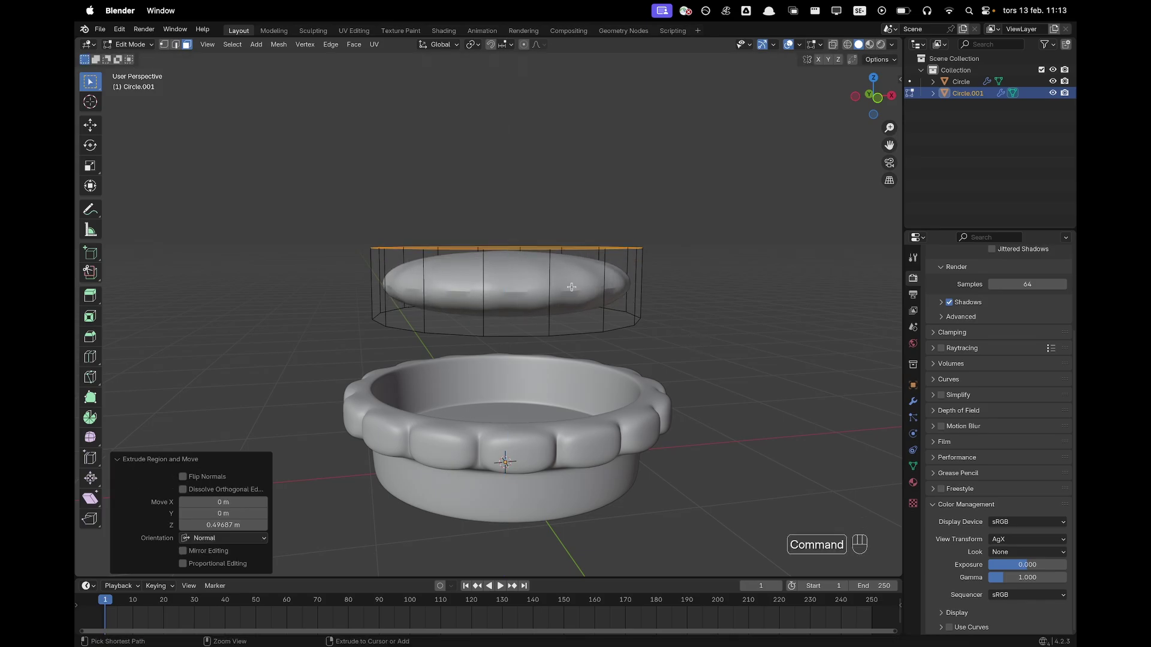
{"action": "key", "text": "super+r"}
{"action": "left_click", "coordinate": [547, 290]}
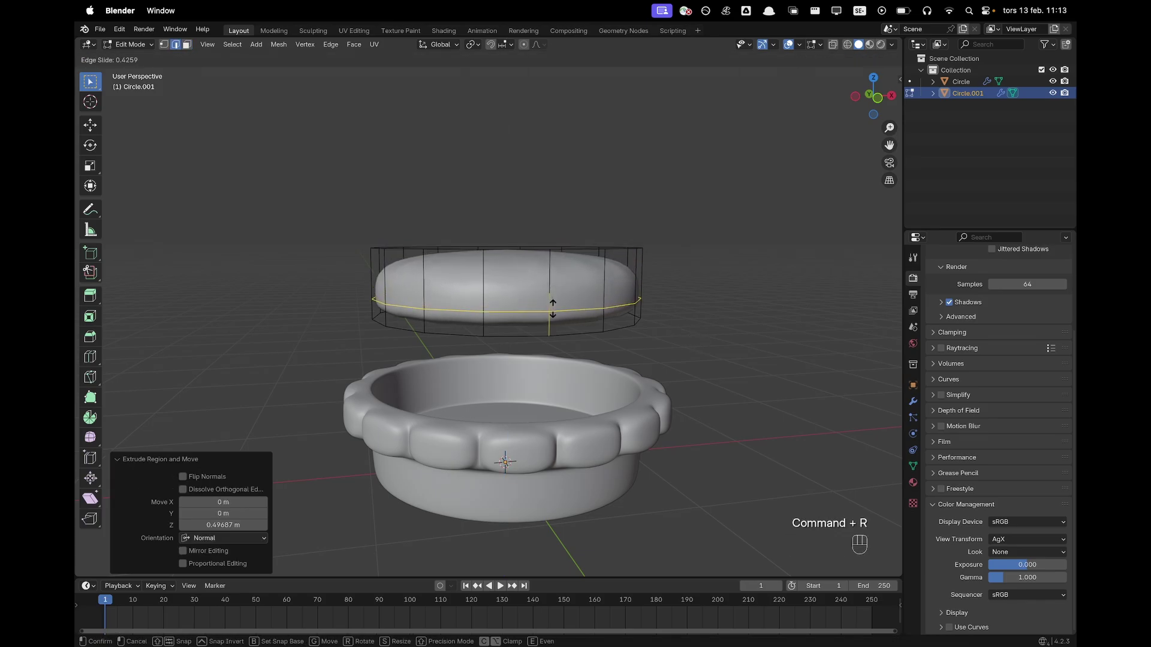
{"action": "left_click", "coordinate": [549, 317]}
Inset the disc's underside face twice, the last time by about 0.072 m.
{"action": "middle_click_drag", "start_coordinate": [548, 318], "coordinate": [582, 302]}
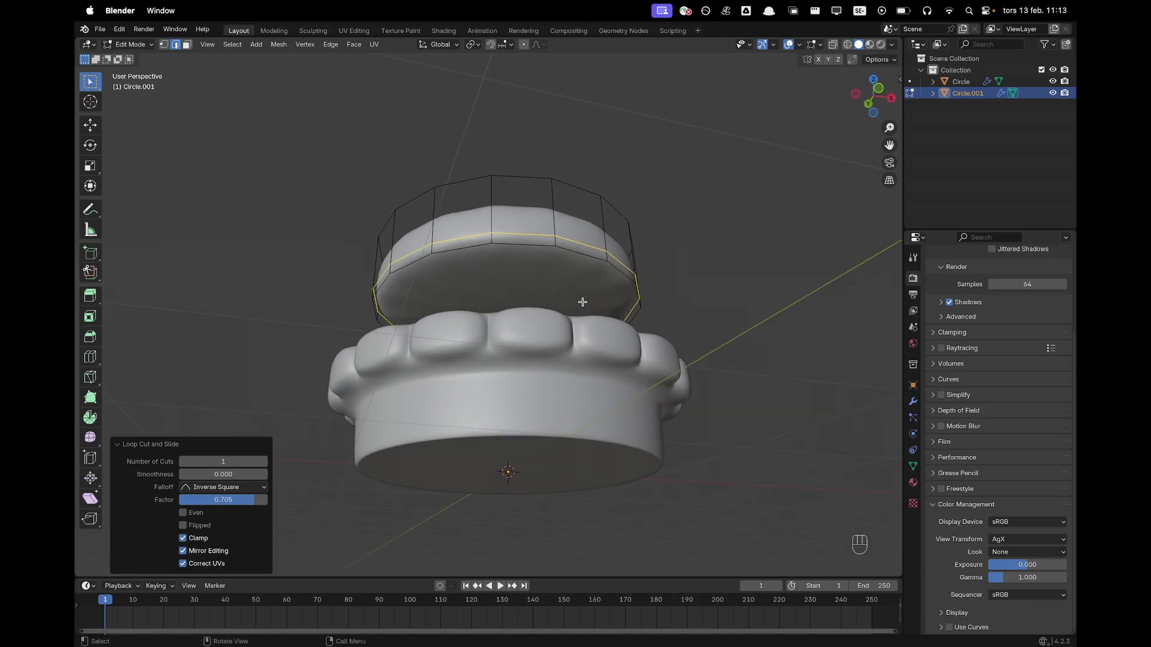
{"action": "key", "text": "3"}
{"action": "left_click", "coordinate": [540, 284]}
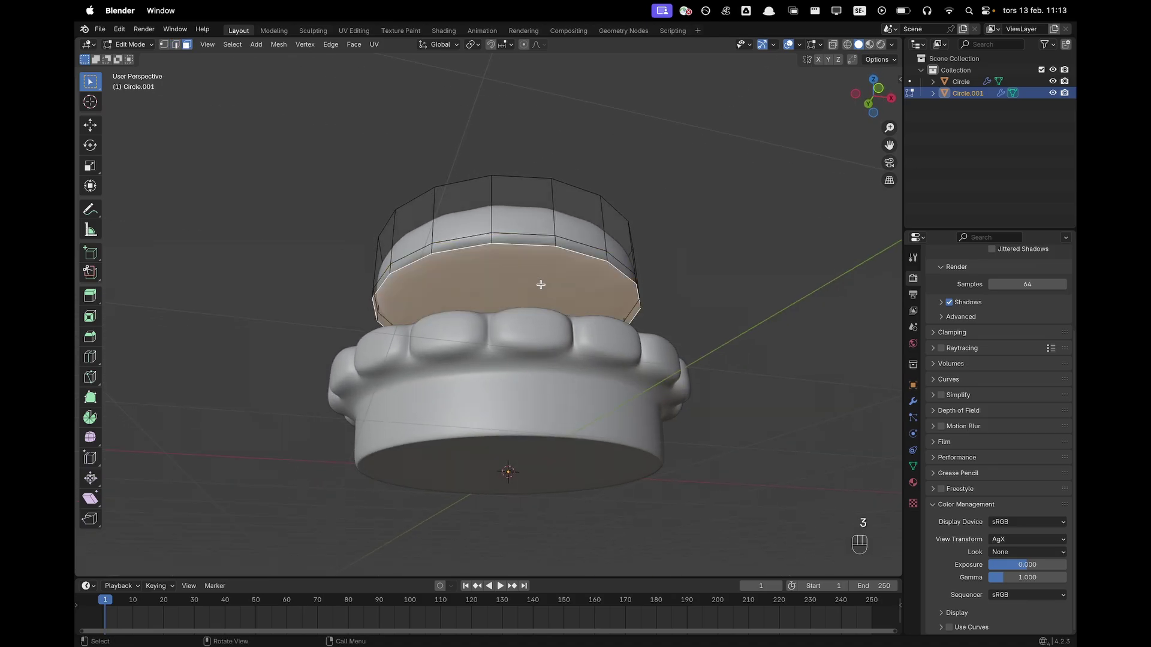
{"action": "key", "text": "i"}
{"action": "left_click", "coordinate": [777, 249]}
{"action": "key", "text": "i"}
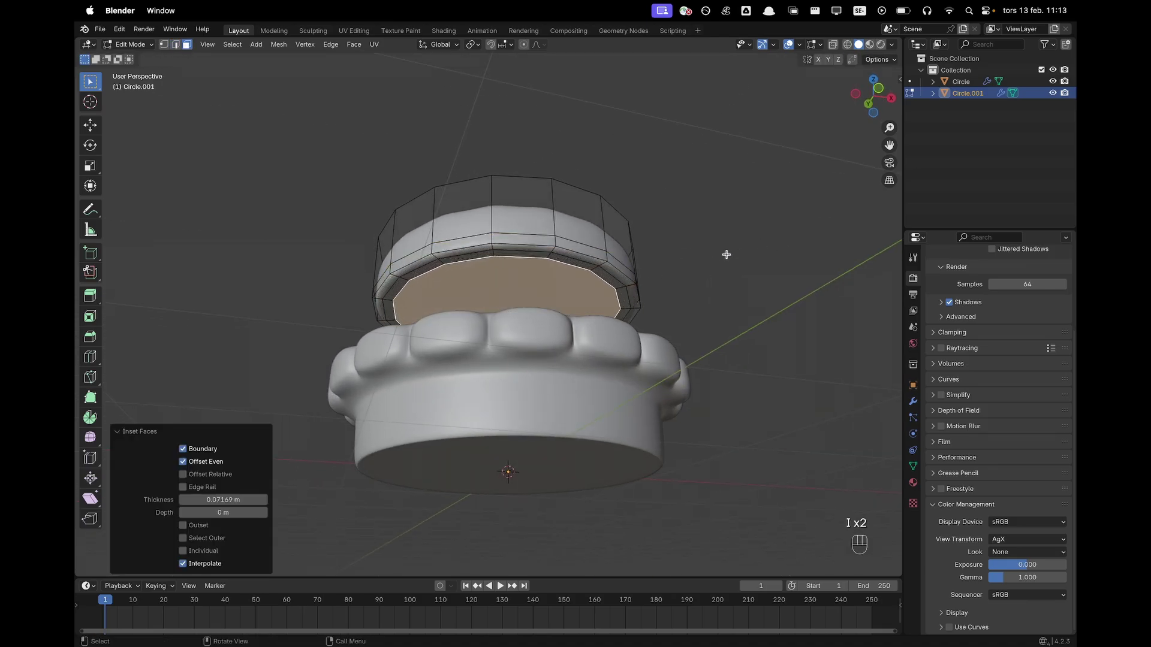
Scale the disc's top face to about 0.921 and inset it by about 0.75 m, leaving a small central face.
{"action": "middle_click_drag", "start_coordinate": [726, 255], "coordinate": [686, 367]}
{"action": "left_click", "coordinate": [520, 287]}
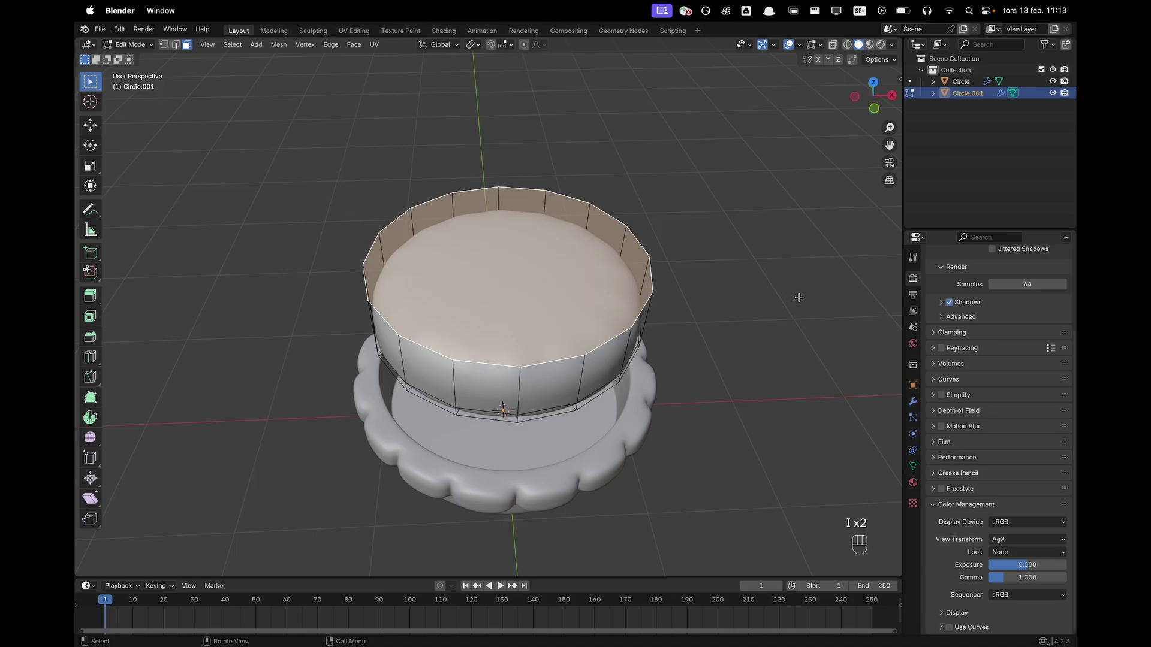
{"action": "key", "text": "s"}
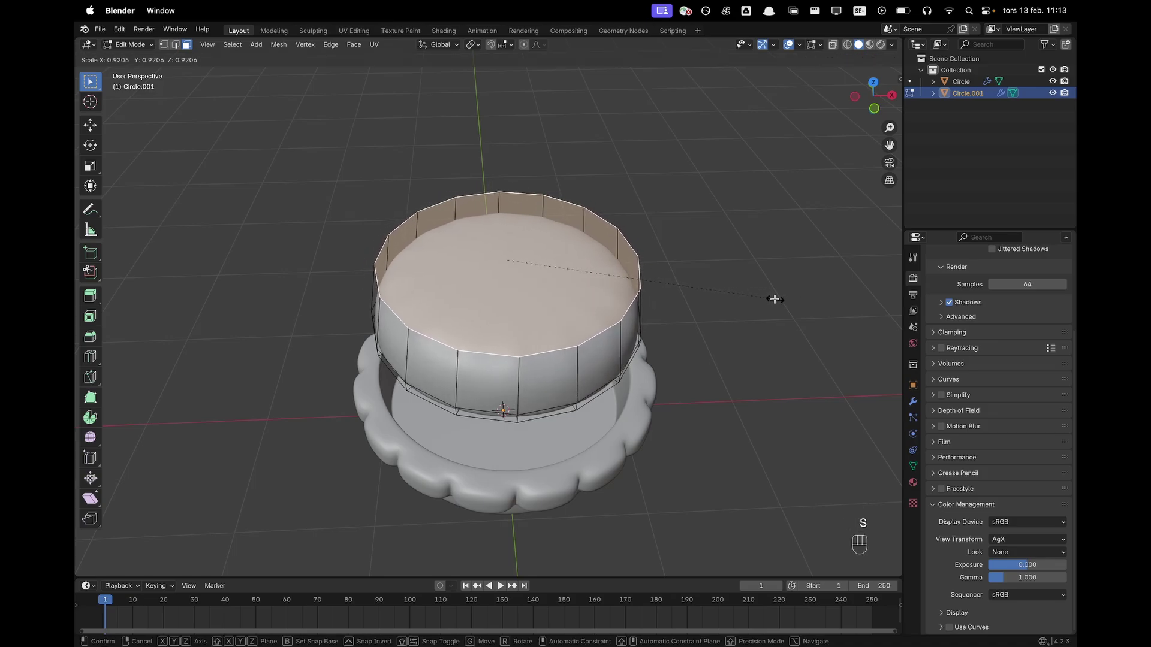
{"action": "left_click", "coordinate": [774, 299]}
{"action": "key", "text": "i"}
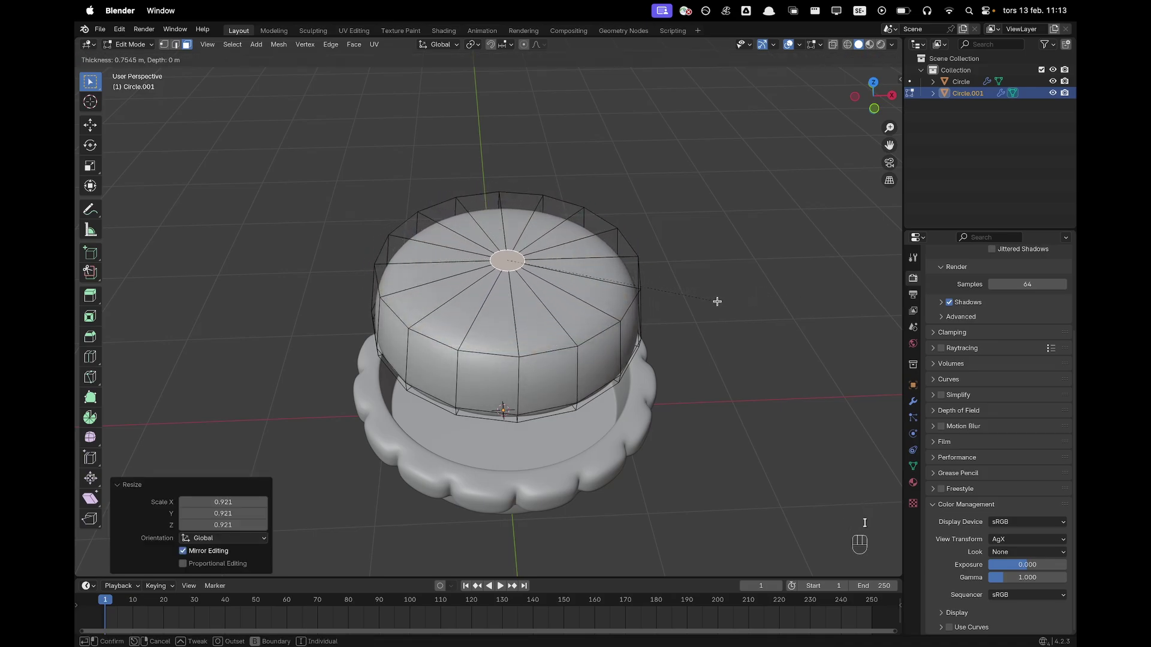
{"action": "left_click", "coordinate": [716, 300]}
{"action": "key", "text": "Tab"}
Lower the rounded disc about 0.82 m along Z so it sits inside the dish.
{"action": "middle_click_drag", "start_coordinate": [689, 324], "coordinate": [627, 314]}
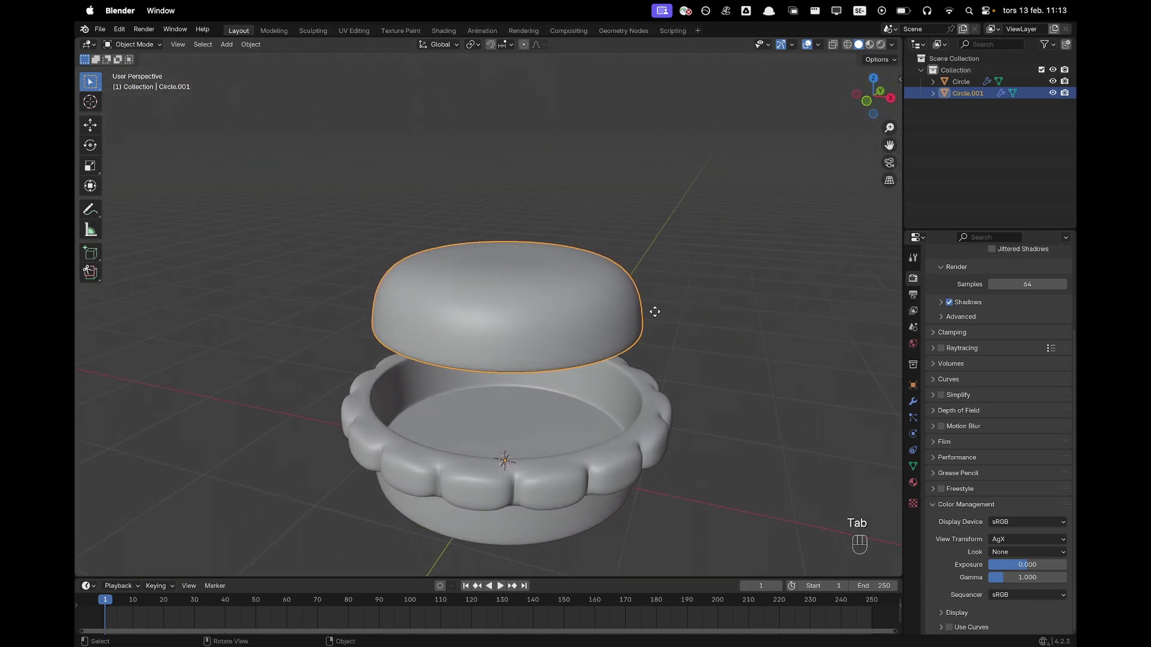
{"action": "key", "text": "g"}
{"action": "key", "text": "z"}
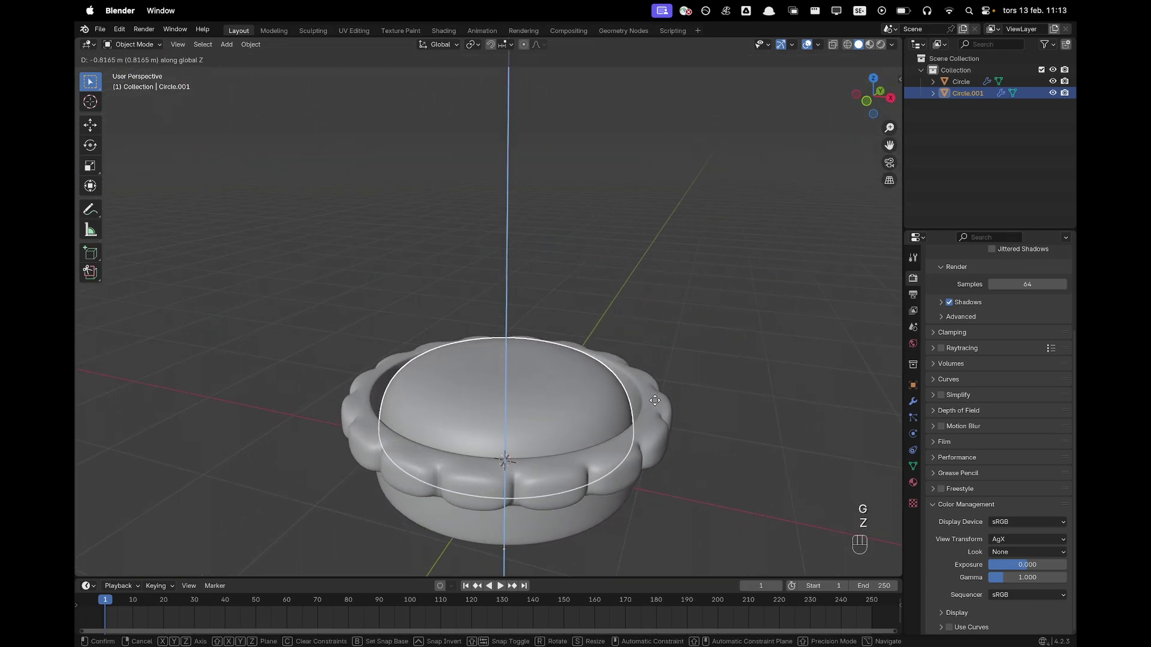
{"action": "left_click", "coordinate": [656, 404]}
{"action": "middle_click_drag", "start_coordinate": [655, 404], "coordinate": [559, 326]}
{"action": "left_click", "coordinate": [730, 423]}
Scale the dish's entire mesh to about 0.914 in X and Y only, keeping its height.
{"action": "left_click", "coordinate": [539, 361]}
{"action": "left_click", "coordinate": [581, 390]}
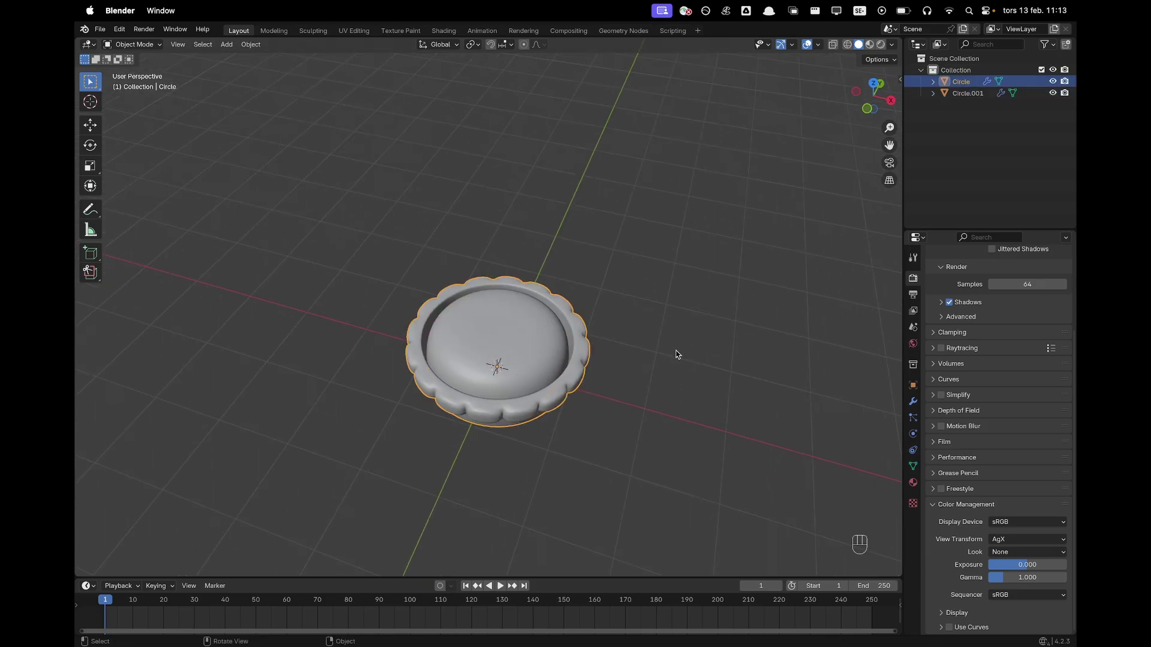
{"action": "middle_click_drag", "start_coordinate": [675, 352], "coordinate": [721, 327]}
{"action": "key", "text": "Tab"}
{"action": "key", "text": "a"}
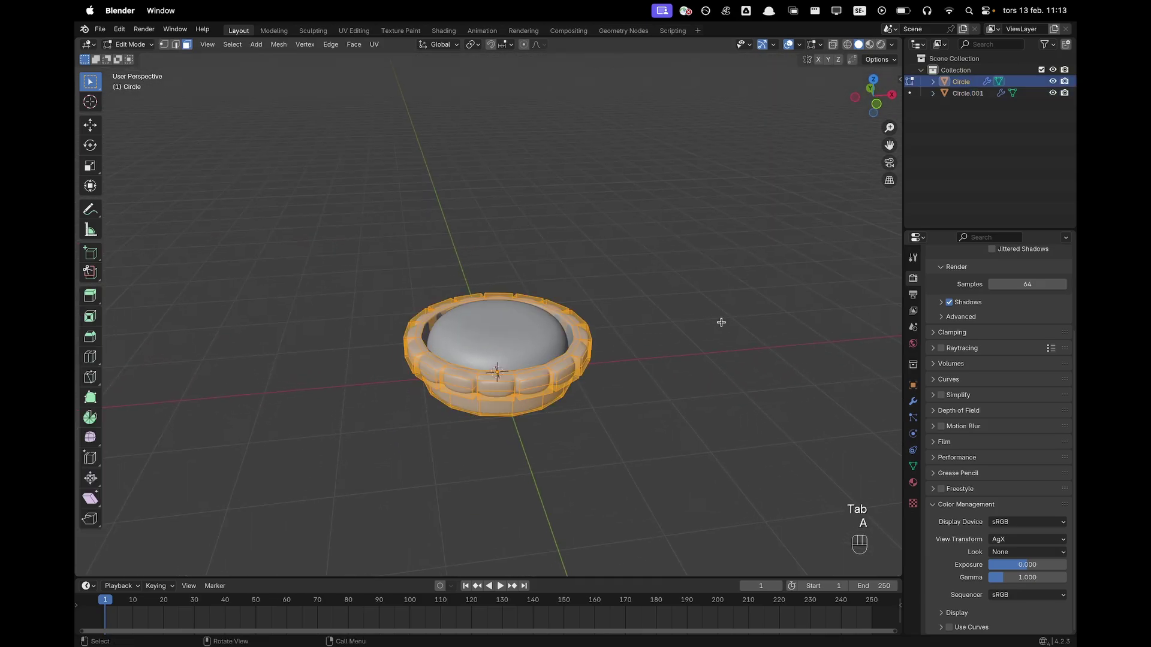
{"action": "key", "text": "s"}
{"action": "key", "text": "shift+z"}
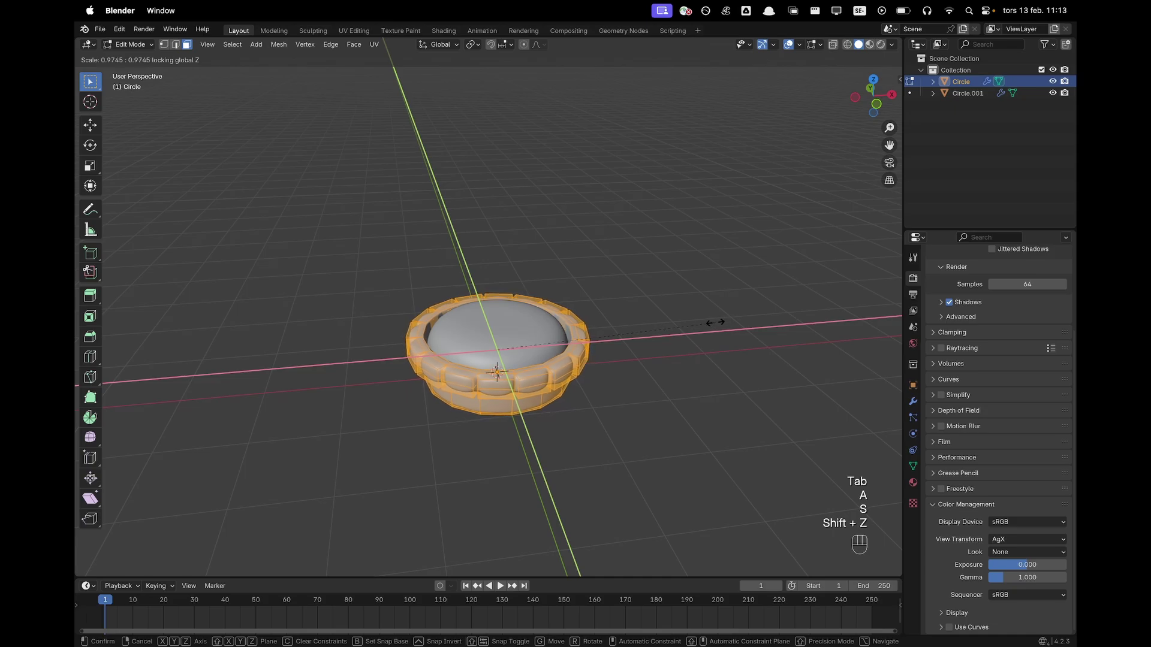
{"action": "left_click", "coordinate": [689, 333]}
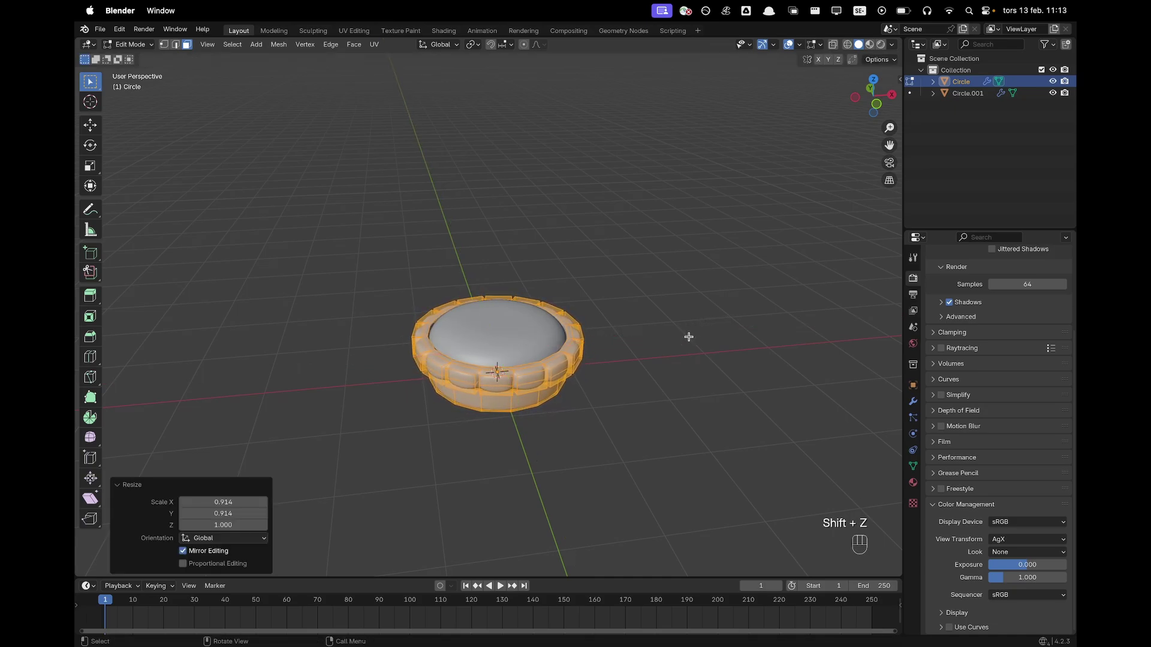
{"action": "key", "text": "Tab"}
Flatten the rounded disc's whole mesh to about 0.729 along Z in Edit Mode.
{"action": "middle_click_drag", "start_coordinate": [655, 377], "coordinate": [526, 325]}
{"action": "left_click", "coordinate": [525, 324]}
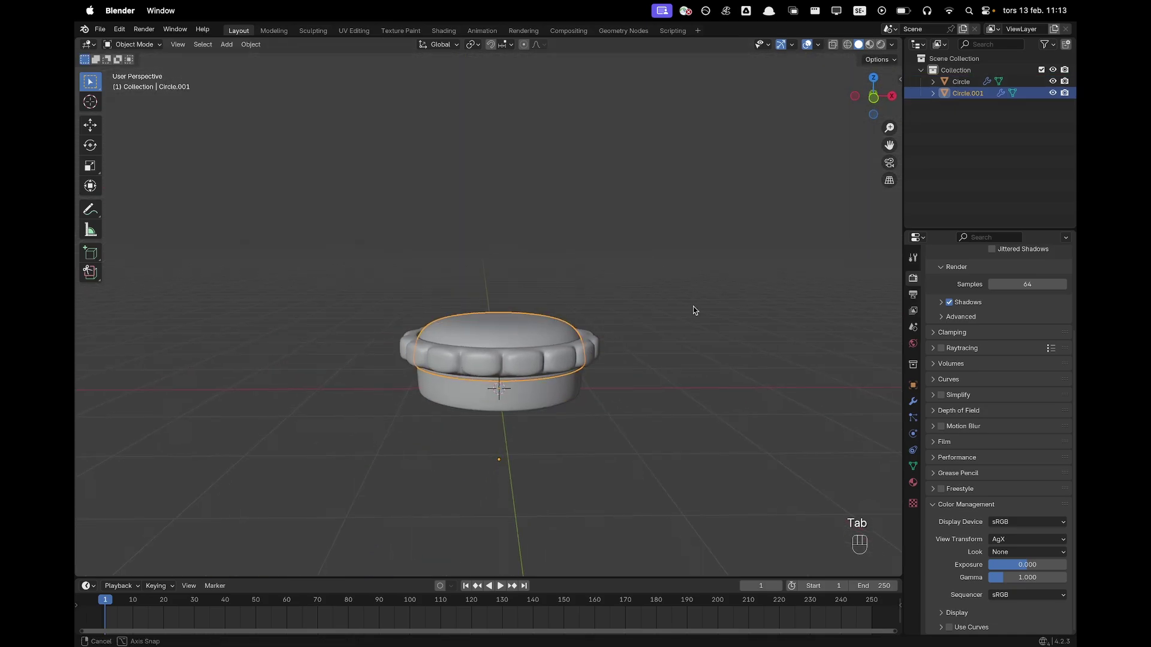
{"action": "middle_click_drag", "start_coordinate": [693, 314], "coordinate": [692, 217]}
{"action": "key", "text": "Tab"}
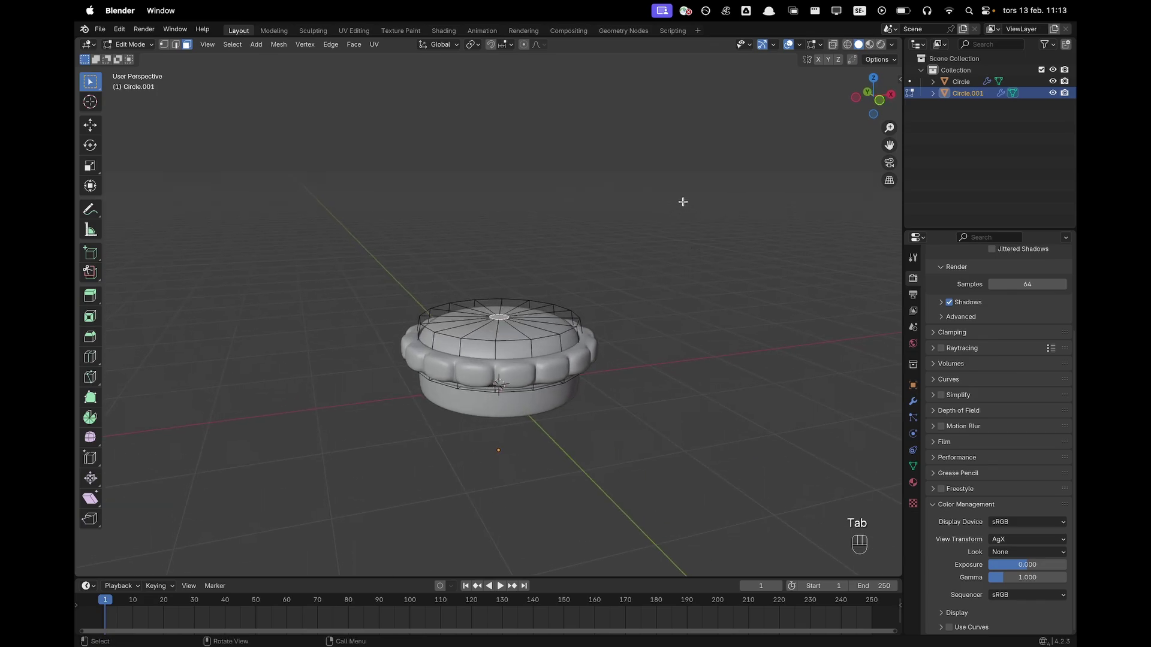
{"action": "key", "text": "a"}
{"action": "key", "text": "s"}
{"action": "key", "text": "z"}
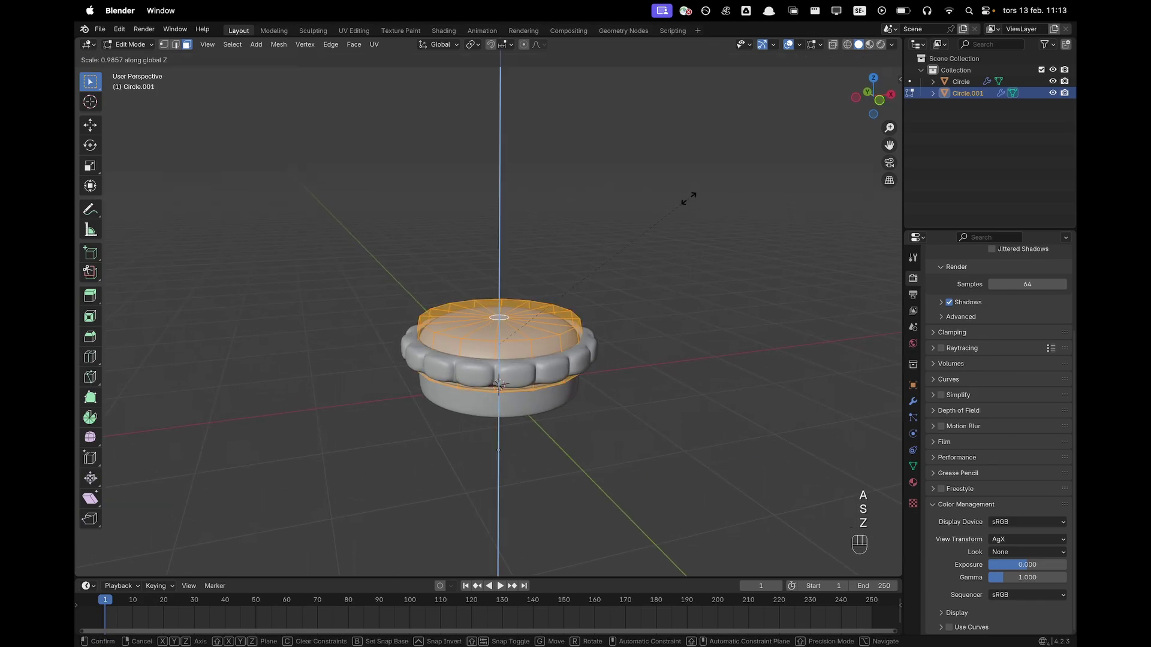
{"action": "left_click", "coordinate": [631, 228]}
{"action": "middle_click_drag", "start_coordinate": [638, 236], "coordinate": [681, 239]}
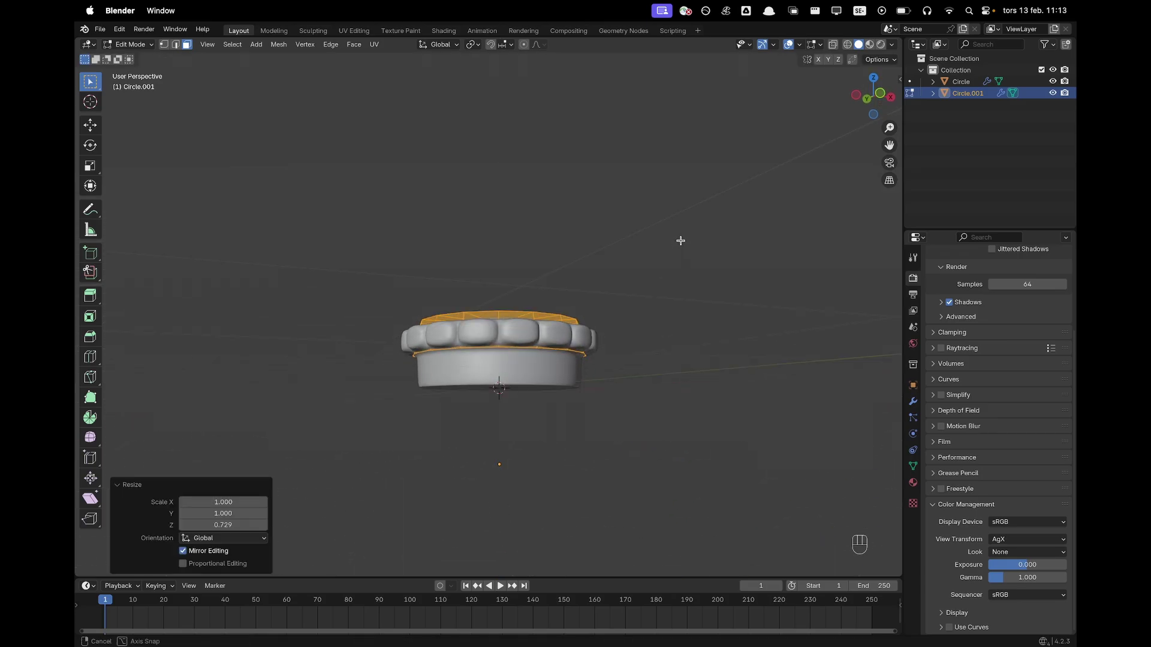
{"action": "key", "text": "s"}
{"action": "key", "text": "shift+z"}
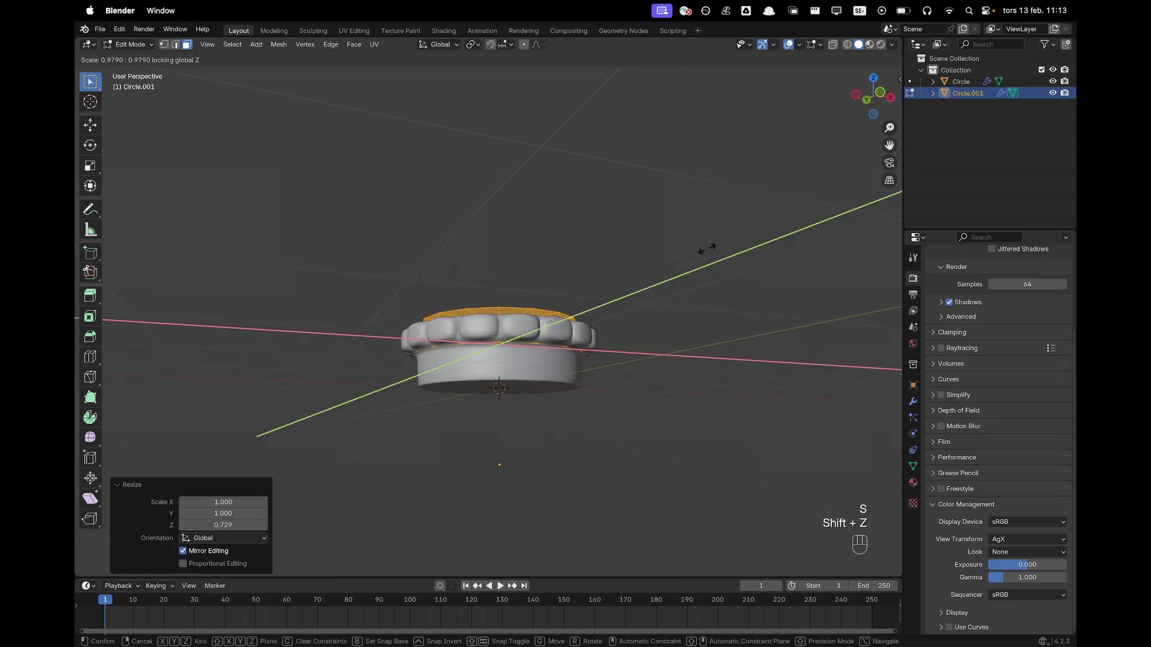
{"action": "right_click", "coordinate": [695, 252]}
{"action": "middle_click_drag", "start_coordinate": [686, 252], "coordinate": [560, 362]}
{"action": "key", "text": "Tab"}
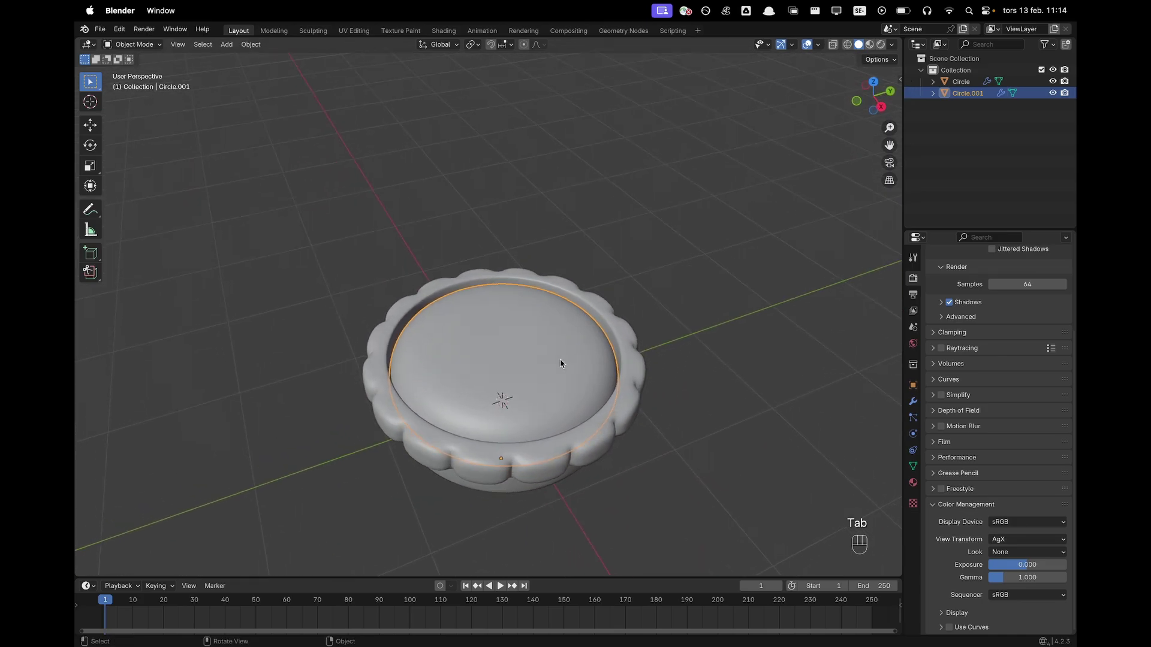
Scale the disc's upper outer edge loop up by about 1.034 and return to Object Mode.
{"action": "key", "text": "Tab"}
{"action": "key", "text": "2"}
{"action": "left_click", "coordinate": [484, 427], "text": "alt"}
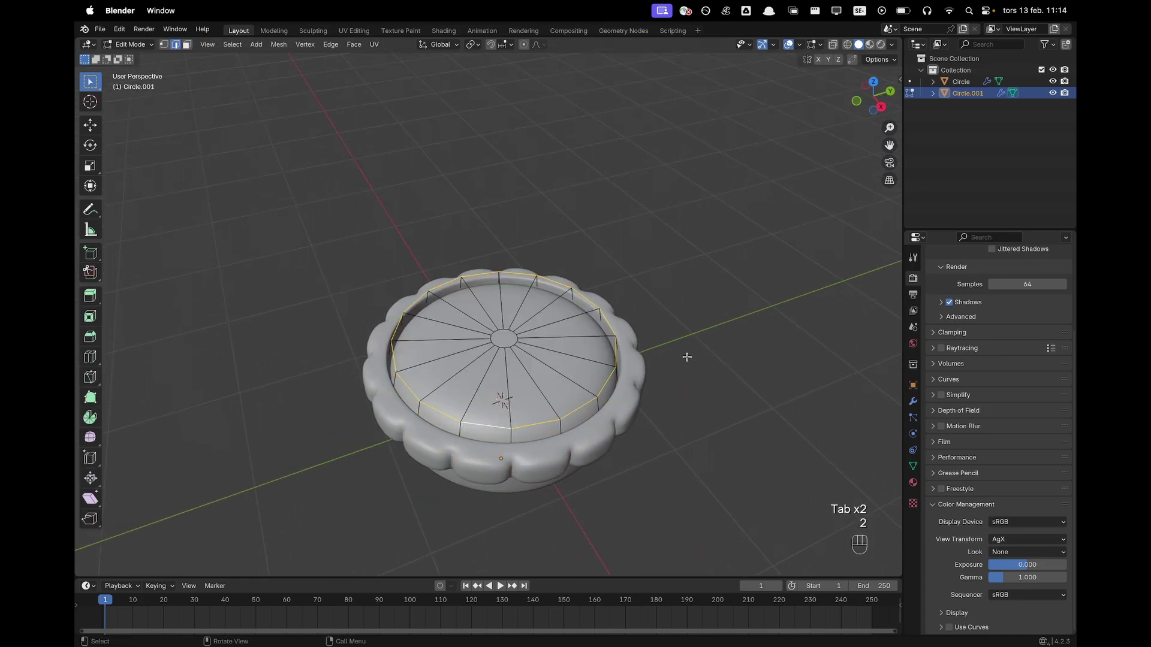
{"action": "key", "text": "s"}
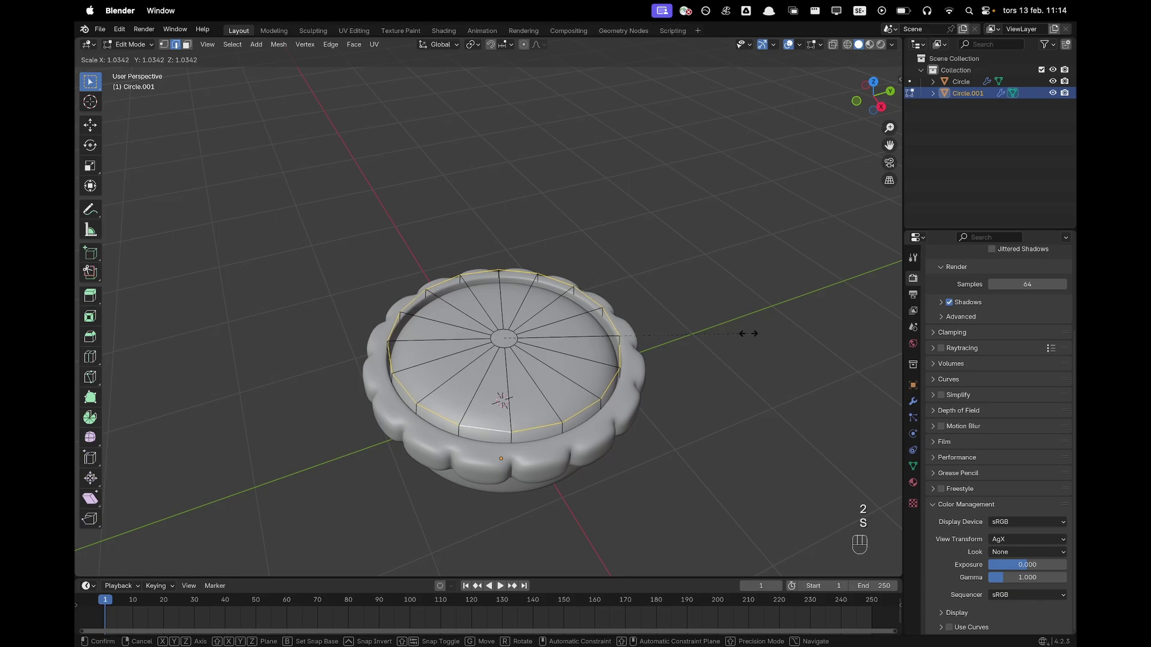
{"action": "left_click", "coordinate": [748, 334]}
{"action": "key", "text": "Tab"}
Adjust the rounded disc's height inside the dish by moving it along Z.
{"action": "middle_click_drag", "start_coordinate": [741, 349], "coordinate": [657, 383]}
{"action": "key", "text": "g"}
{"action": "key", "text": "z"}
{"action": "left_click", "coordinate": [755, 310]}
Scale the dish's inner rim edge loop to about 0.957 in X and Y only and return to Object Mode.
{"action": "left_click", "coordinate": [610, 415]}
{"action": "key", "text": "Tab"}
{"action": "key", "text": "2"}
{"action": "left_click", "coordinate": [632, 354], "text": "alt"}
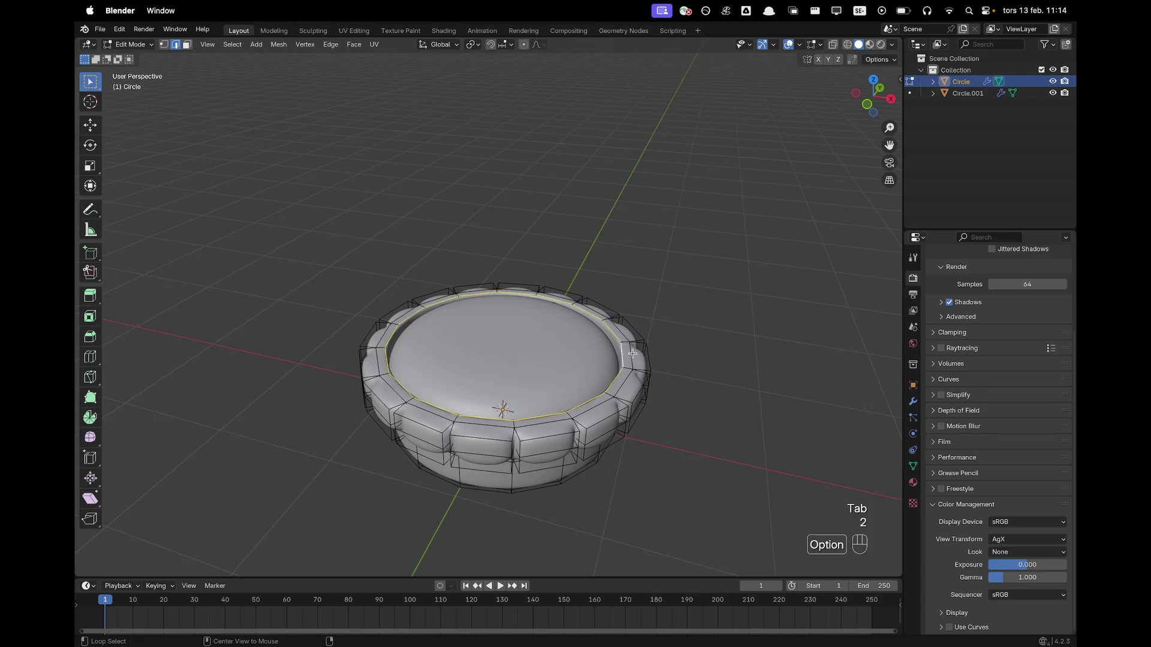
{"action": "key", "text": "s"}
{"action": "key", "text": "shift+z"}
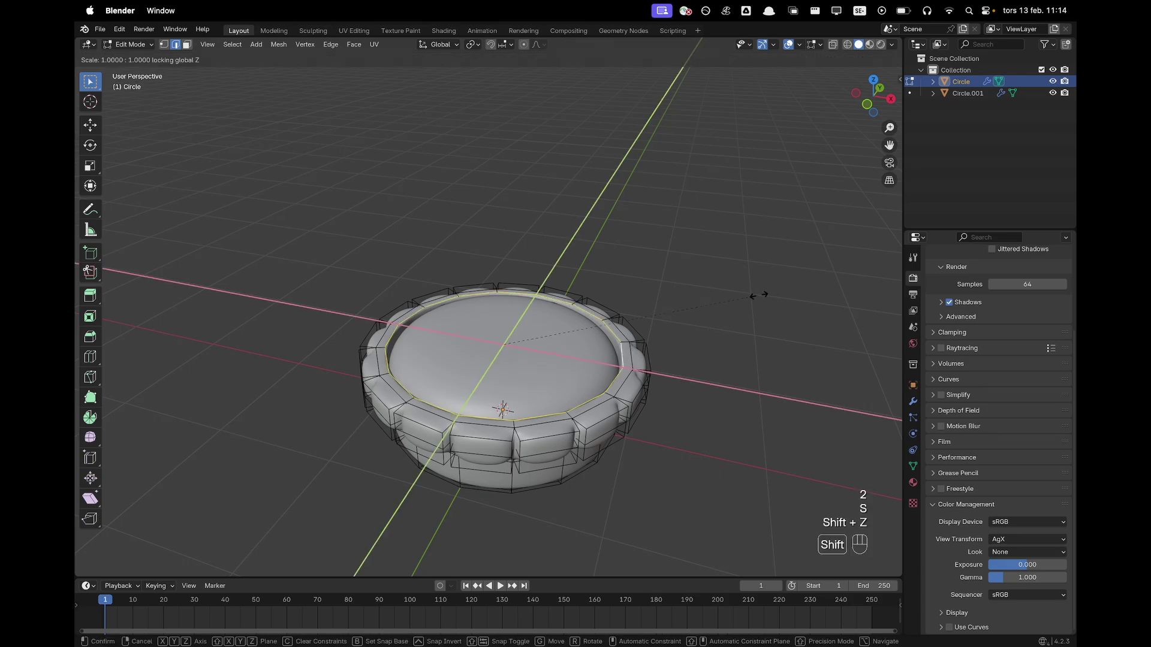
{"action": "left_click", "coordinate": [742, 303]}
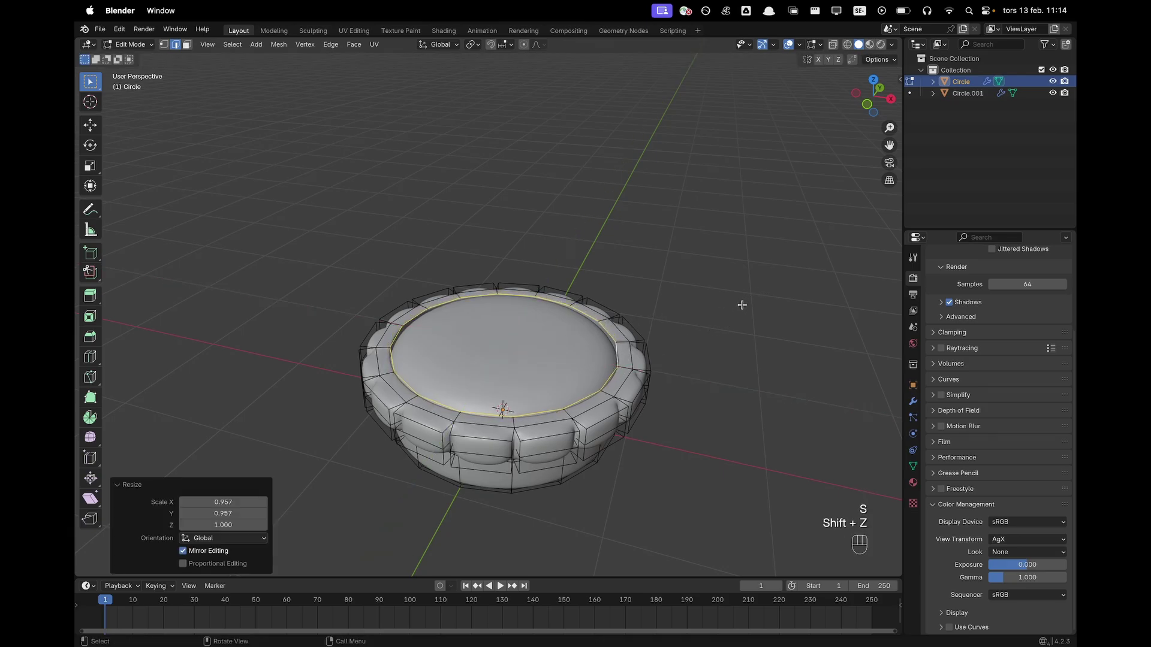
{"action": "key", "text": "Tab"}
Add a centred edge loop around the lower side wall of the dish in Edit Mode.
{"action": "middle_click_drag", "start_coordinate": [675, 359], "coordinate": [745, 308]}
{"action": "middle_click_drag", "start_coordinate": [762, 315], "coordinate": [544, 375]}
{"action": "left_click", "coordinate": [582, 409]}
{"action": "key", "text": "Tab"}
{"action": "middle_click_drag", "start_coordinate": [501, 342], "coordinate": [533, 407]}
{"action": "key", "text": "super+r"}
{"action": "left_click", "coordinate": [590, 396]}
{"action": "right_click", "coordinate": [590, 396]}
Grow the selection from the dish's bottom face to the lower wall band and scale it to about 0.964 in X and Y only.
{"action": "key", "text": "3"}
{"action": "left_click", "coordinate": [533, 407]}
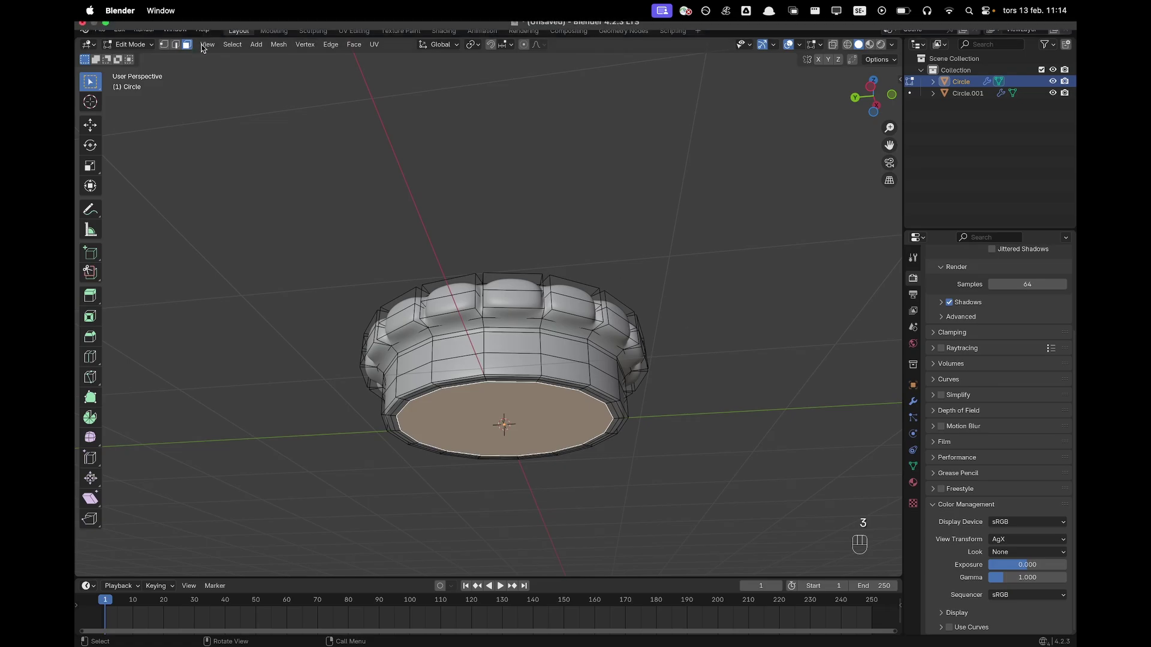
{"action": "left_click", "coordinate": [232, 44]}
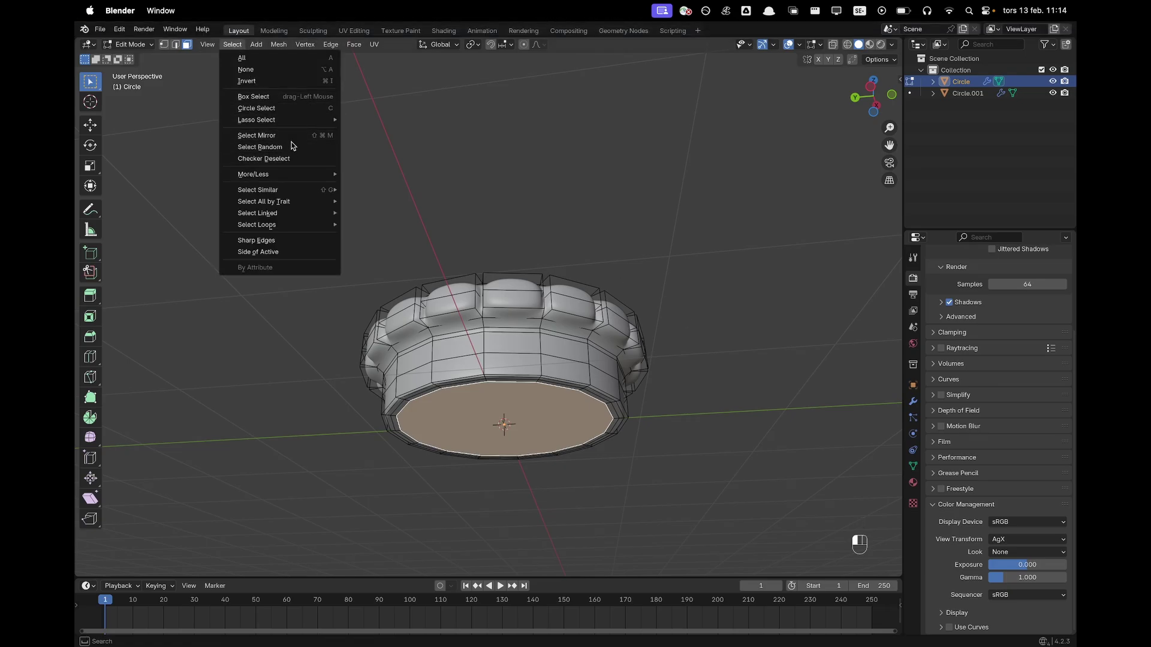
{"action": "mouse_move", "coordinate": [293, 174]}
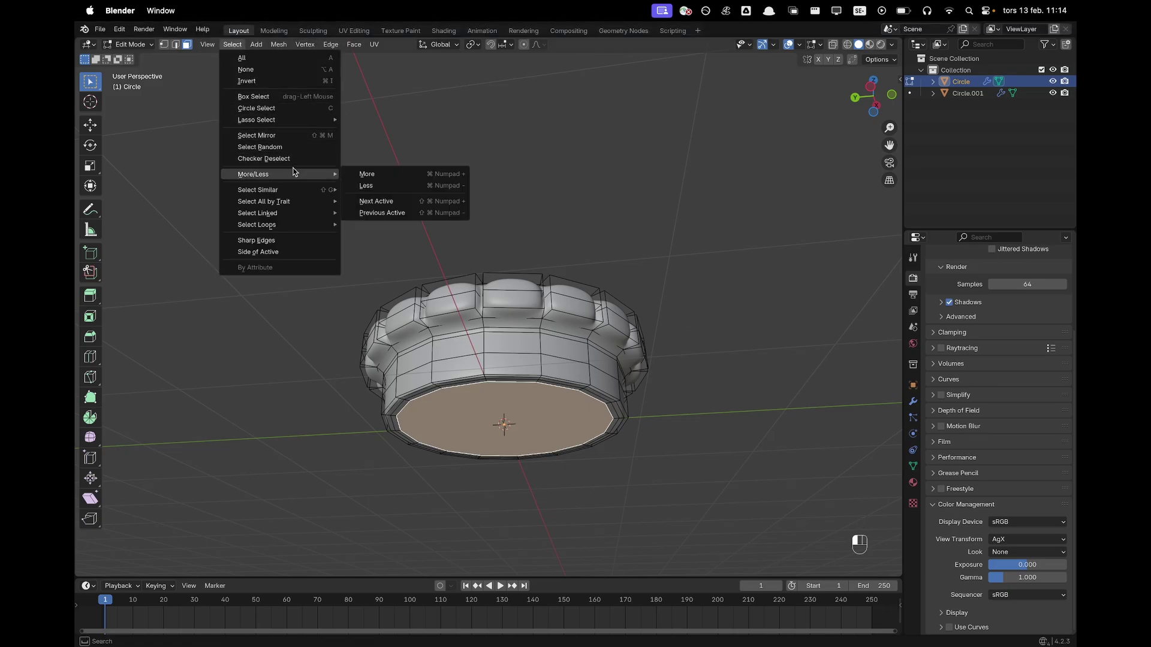
{"action": "left_click", "coordinate": [386, 177]}
{"action": "middle_click_drag", "start_coordinate": [387, 176], "coordinate": [639, 209]}
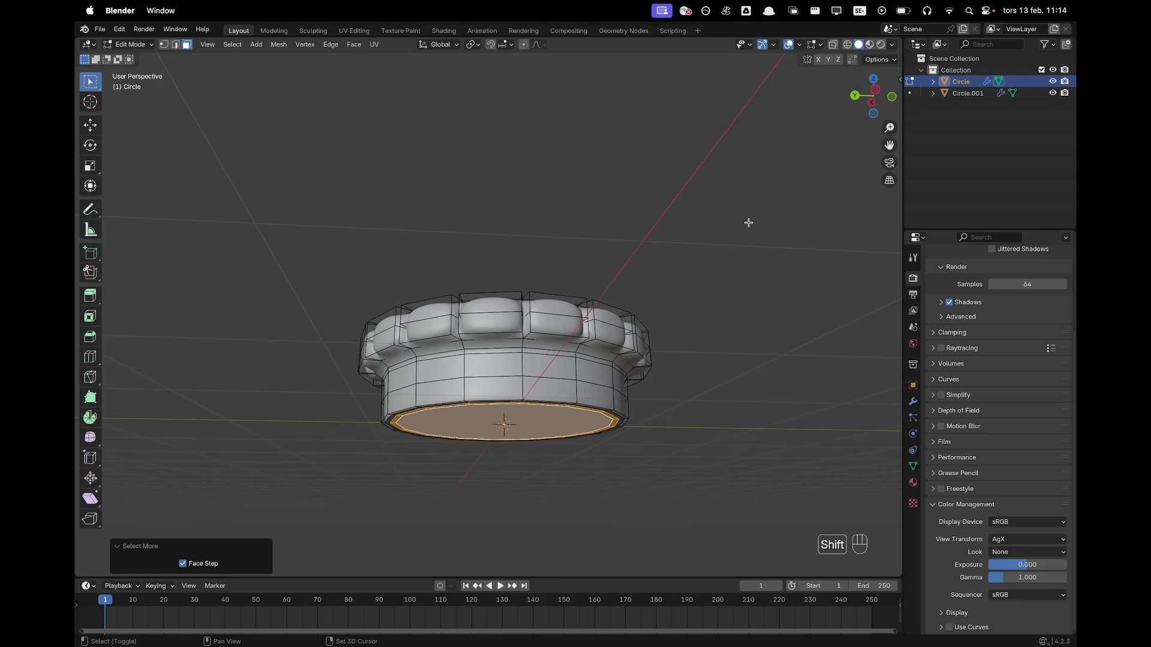
{"action": "key", "text": "shift+r"}
{"action": "key", "text": "shift+r"}
{"action": "key", "text": "shift+r"}
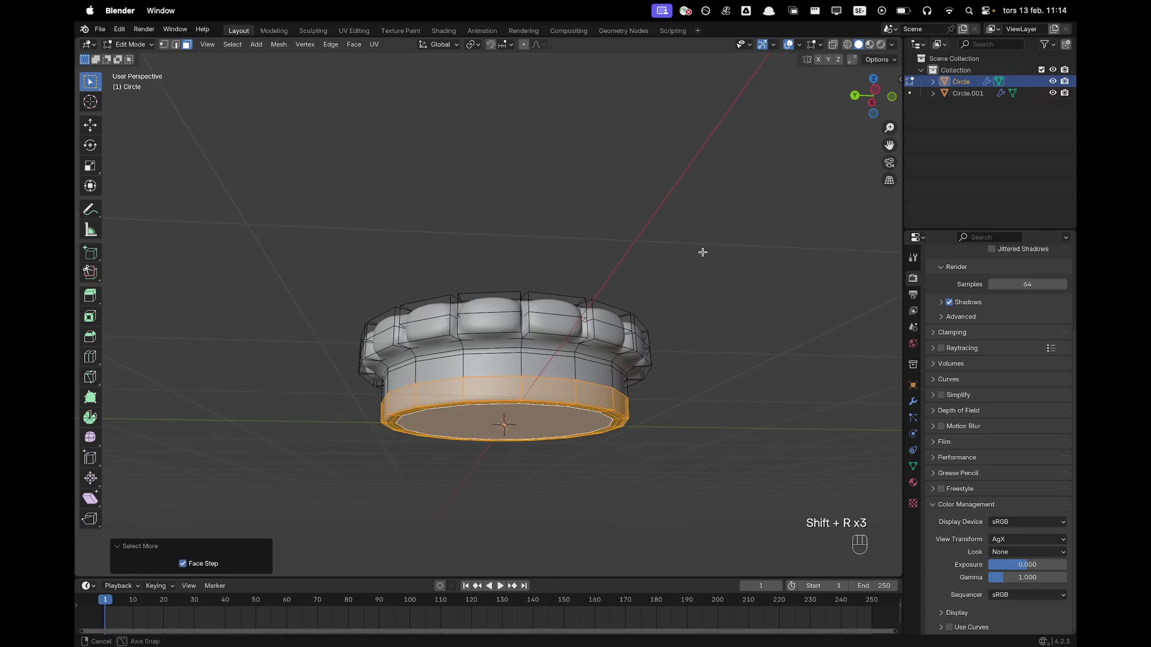
{"action": "middle_click_drag", "start_coordinate": [703, 252], "coordinate": [802, 303]}
{"action": "key", "text": "s"}
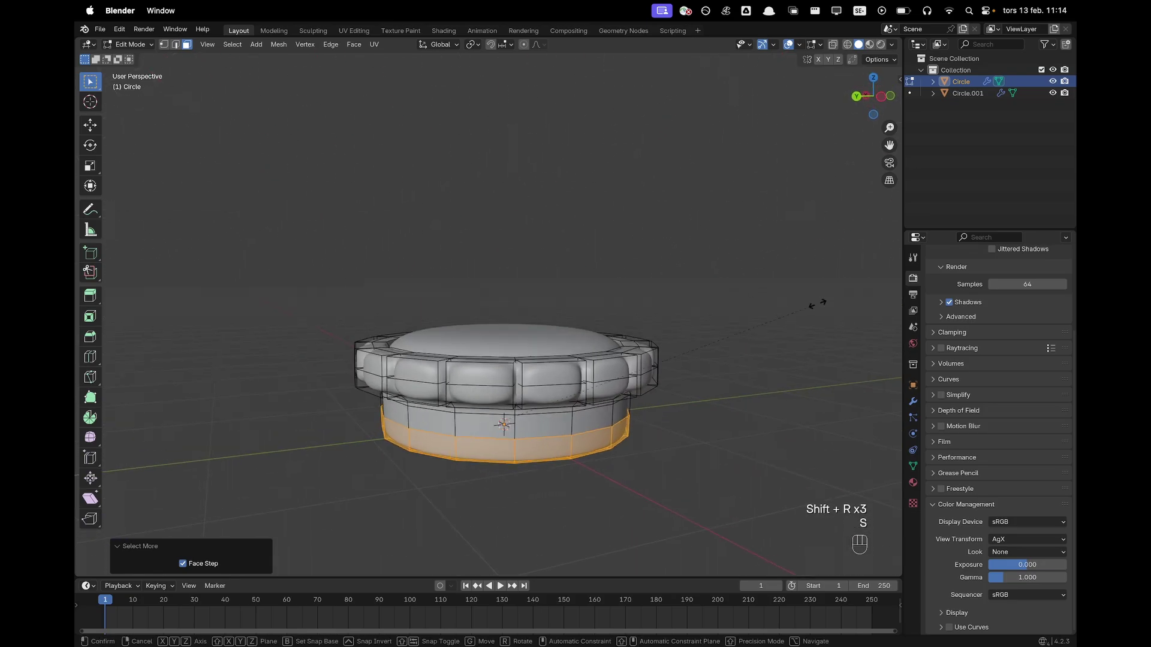
{"action": "key", "text": "shift+z"}
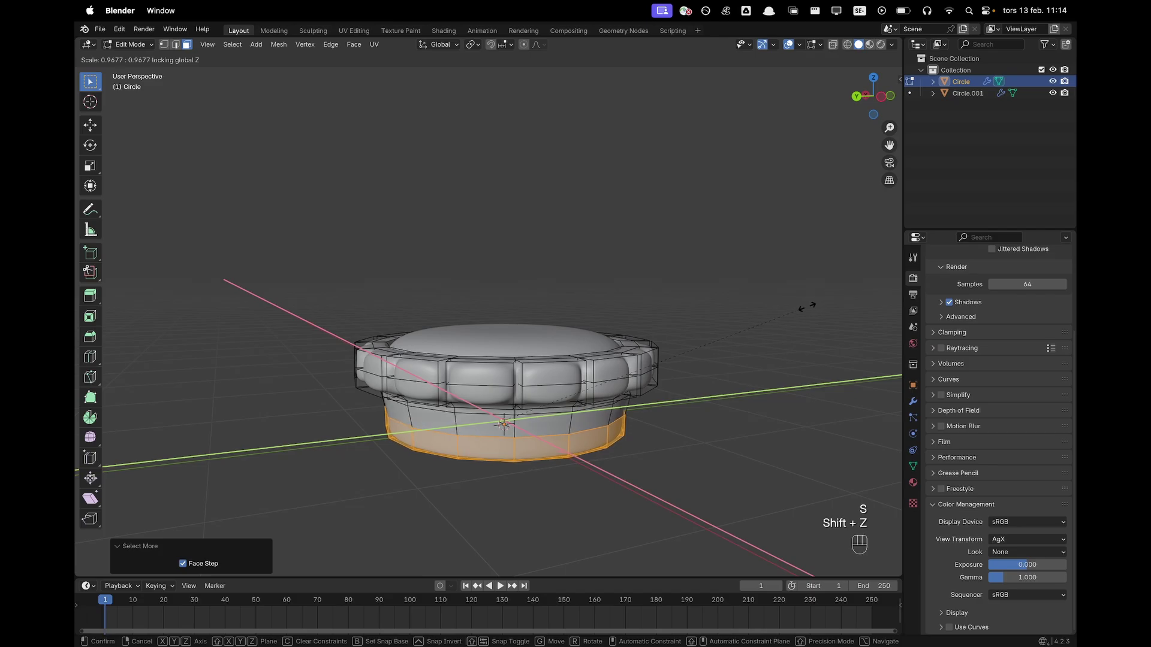
{"action": "left_click", "coordinate": [804, 309]}
Add an edge loop with factor 0.423 in the wall band above the narrowed base and widen it by about 1.039 in X and Y only.
{"action": "middle_click_drag", "start_coordinate": [793, 318], "coordinate": [558, 336]}
{"action": "key", "text": "super+r"}
{"action": "left_click", "coordinate": [550, 329]}
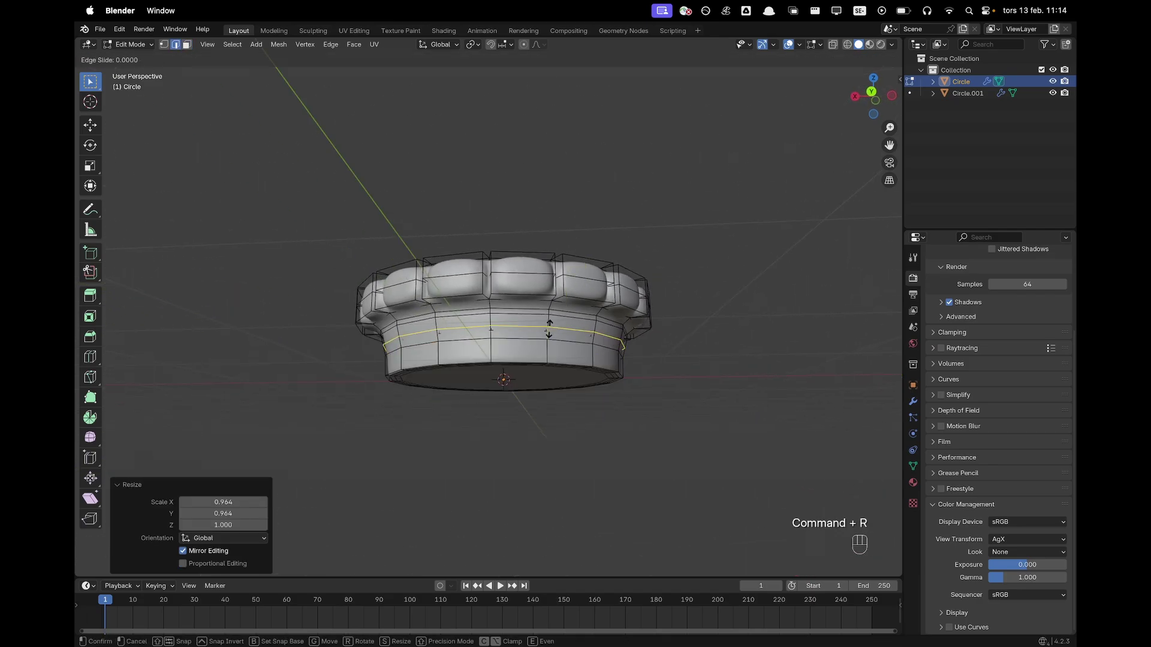
{"action": "left_click", "coordinate": [549, 333]}
{"action": "middle_click_drag", "start_coordinate": [630, 326], "coordinate": [714, 326]}
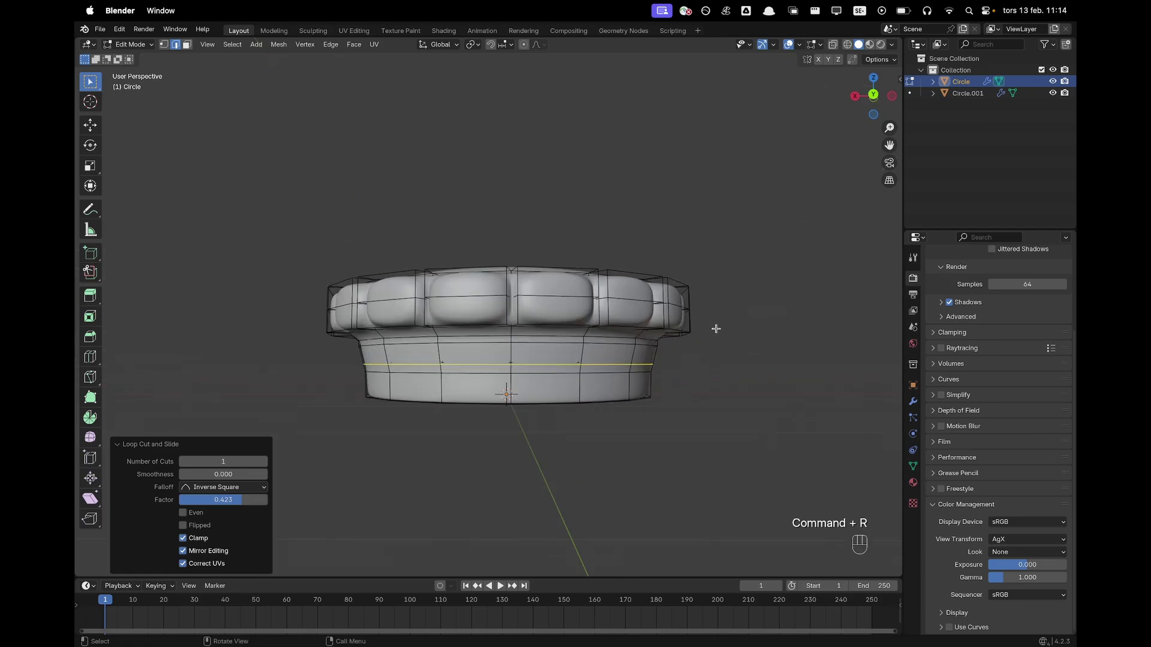
{"action": "key", "text": "s"}
{"action": "key", "text": "shift+z"}
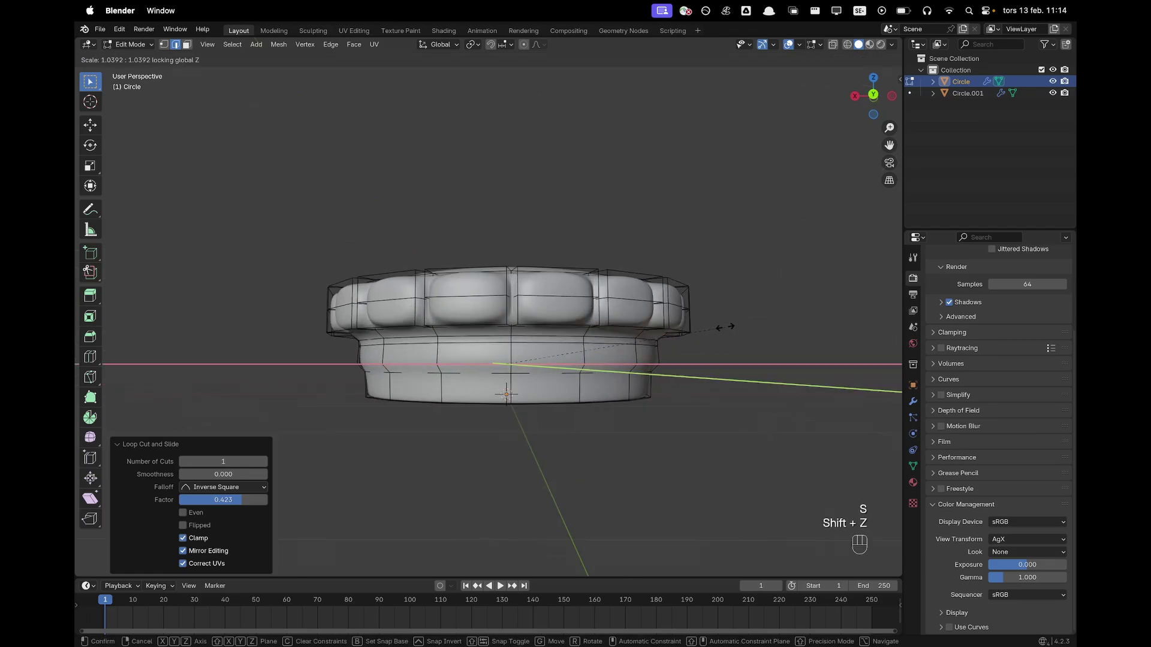
{"action": "left_click", "coordinate": [723, 327]}
Scale the two wall edge loops just below the scalloped rim up by about 1.025 and return to Object Mode.
{"action": "scroll", "coordinate": [577, 358], "scroll_direction": "up", "scroll_amount": 2}
{"action": "left_click", "coordinate": [573, 346], "text": "alt"}
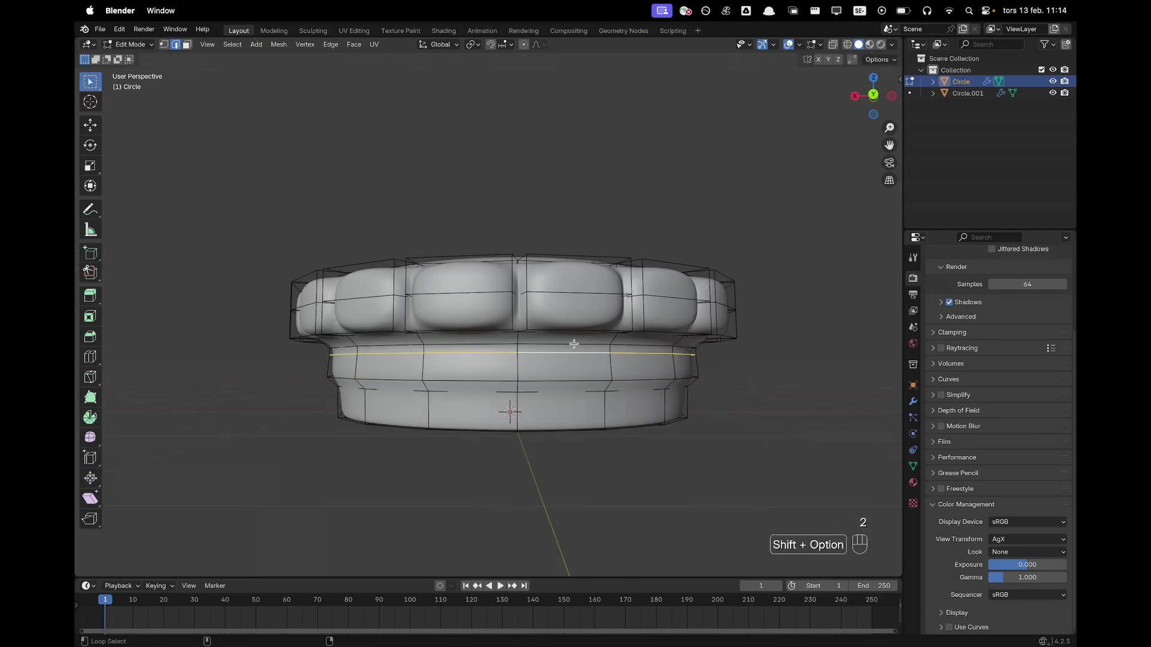
{"action": "key", "text": "s"}
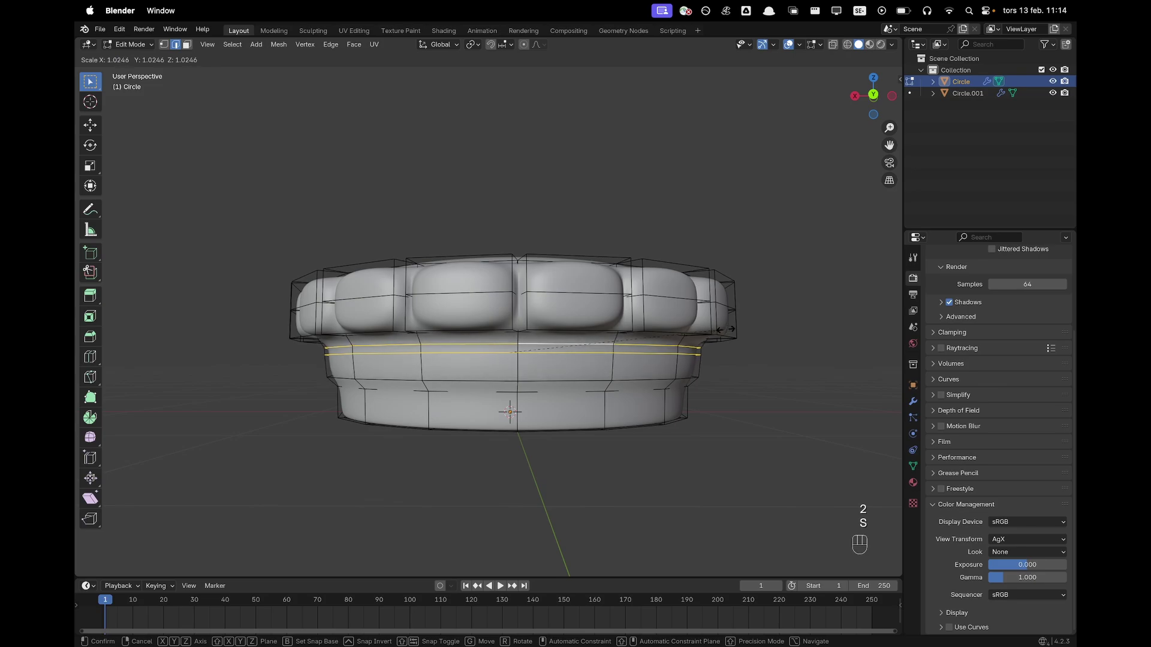
{"action": "left_click", "coordinate": [727, 330]}
{"action": "key", "text": "Tab"}
{"action": "scroll", "coordinate": [719, 380], "scroll_direction": "down", "scroll_amount": 3}
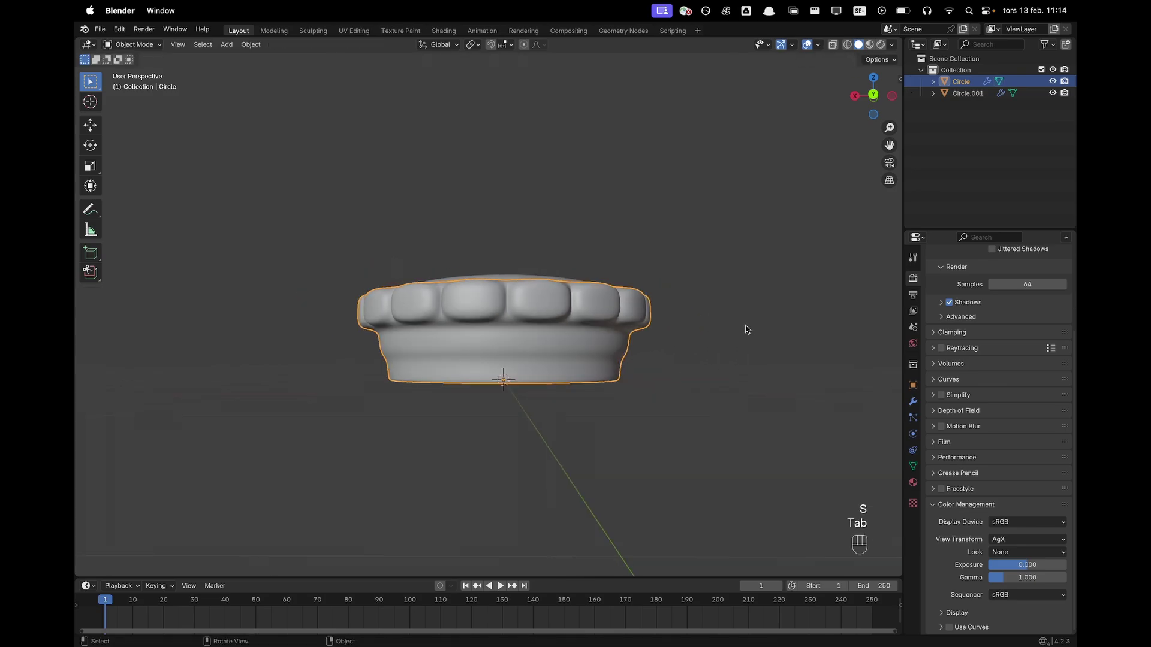
Add a supporting edge loop to the dish's base band, slid by about -0.88 close to the band's upper edge.
{"action": "middle_click_drag", "start_coordinate": [748, 329], "coordinate": [658, 345]}
{"action": "key", "text": "Tab"}
{"action": "scroll", "coordinate": [658, 346], "scroll_direction": "up", "scroll_amount": 3}
{"action": "key", "text": "super+r"}
{"action": "left_click", "coordinate": [538, 391]}
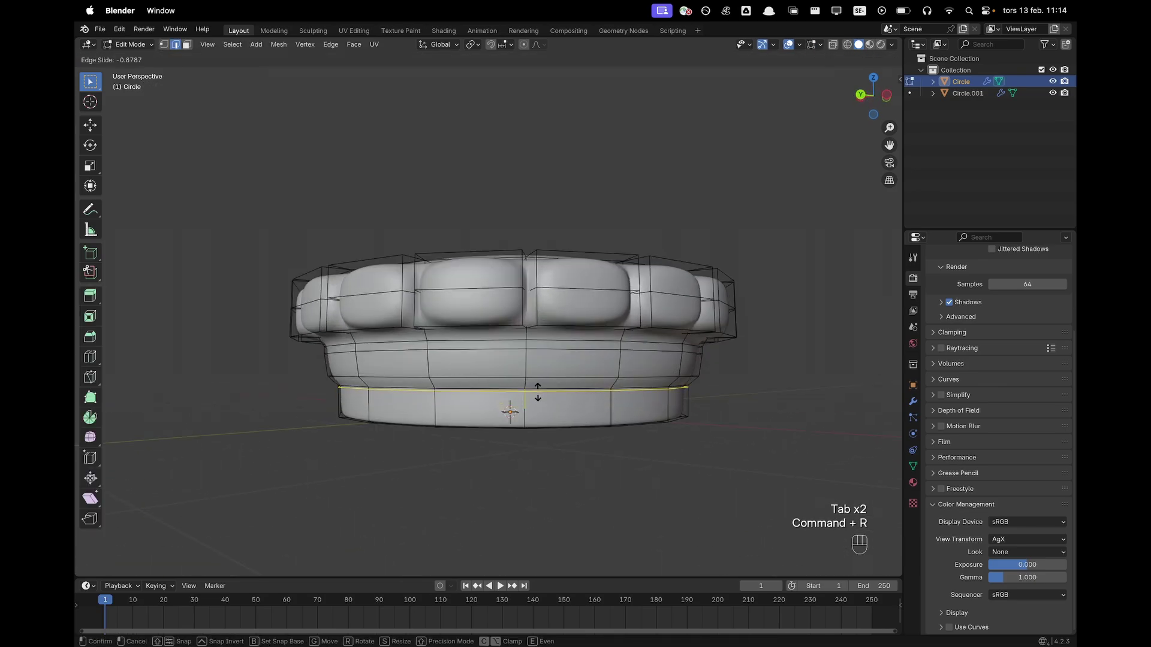
{"action": "left_click", "coordinate": [538, 391]}
{"action": "key", "text": "Tab"}
Add a supporting edge loop around the dish wall directly beneath the scalloped rim and return to Object Mode.
{"action": "scroll", "coordinate": [753, 378], "scroll_direction": "down", "scroll_amount": 2}
{"action": "middle_click_drag", "start_coordinate": [753, 378], "coordinate": [513, 265]}
{"action": "key", "text": "Tab"}
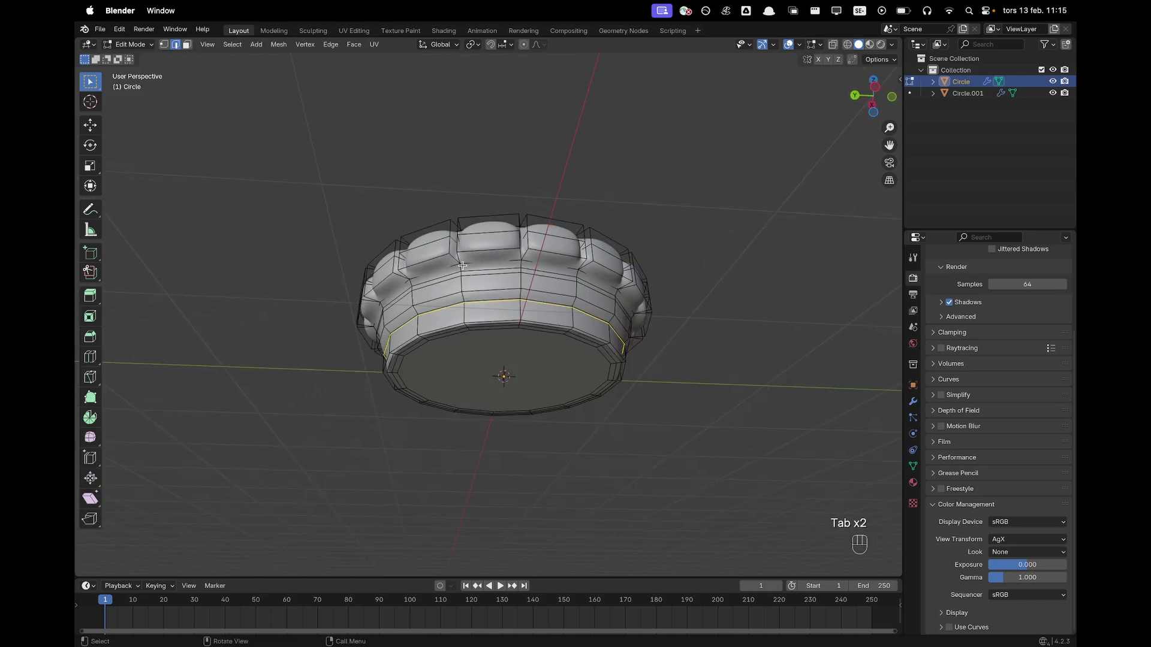
{"action": "key", "text": "super+r"}
{"action": "left_click", "coordinate": [465, 268]}
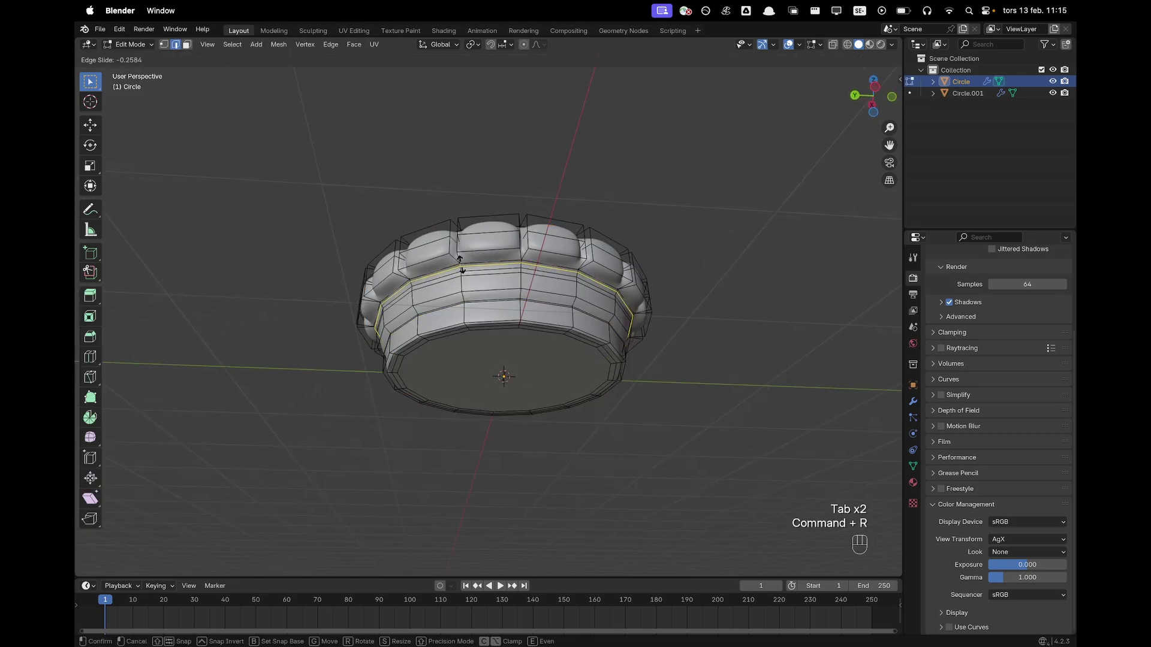
{"action": "left_click", "coordinate": [461, 264]}
{"action": "key", "text": "Tab"}
{"action": "middle_click_drag", "start_coordinate": [776, 290], "coordinate": [656, 339]}
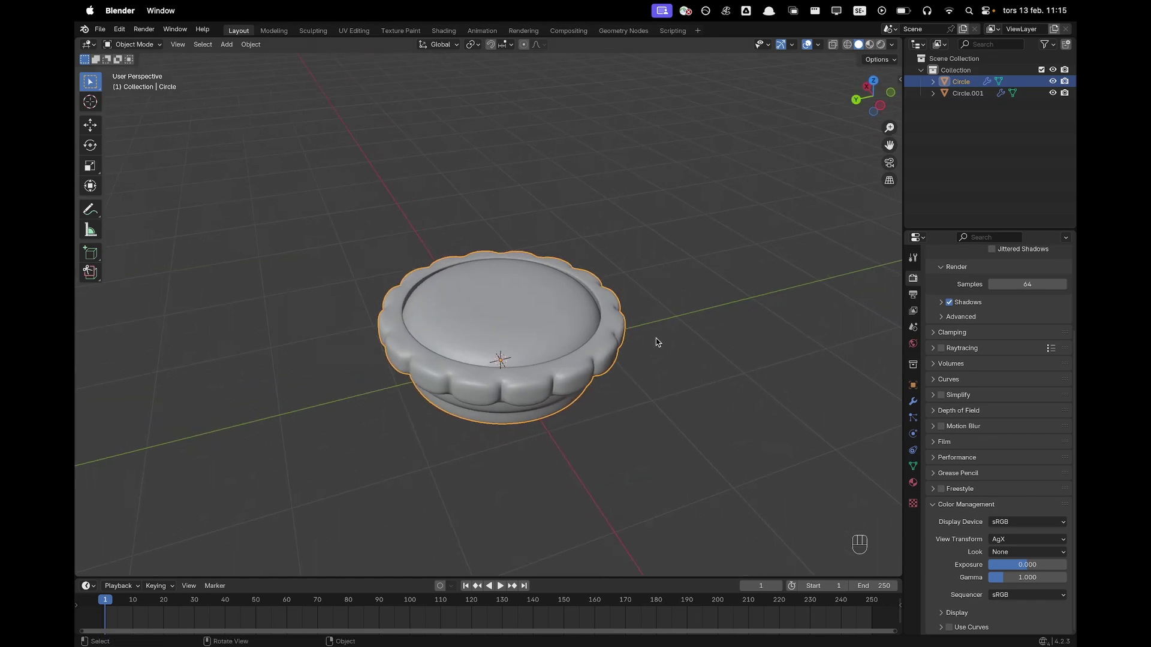
Deselect the dish and check the installed extensions in Preferences.
{"action": "middle_click_drag", "start_coordinate": [650, 341], "coordinate": [601, 417]}
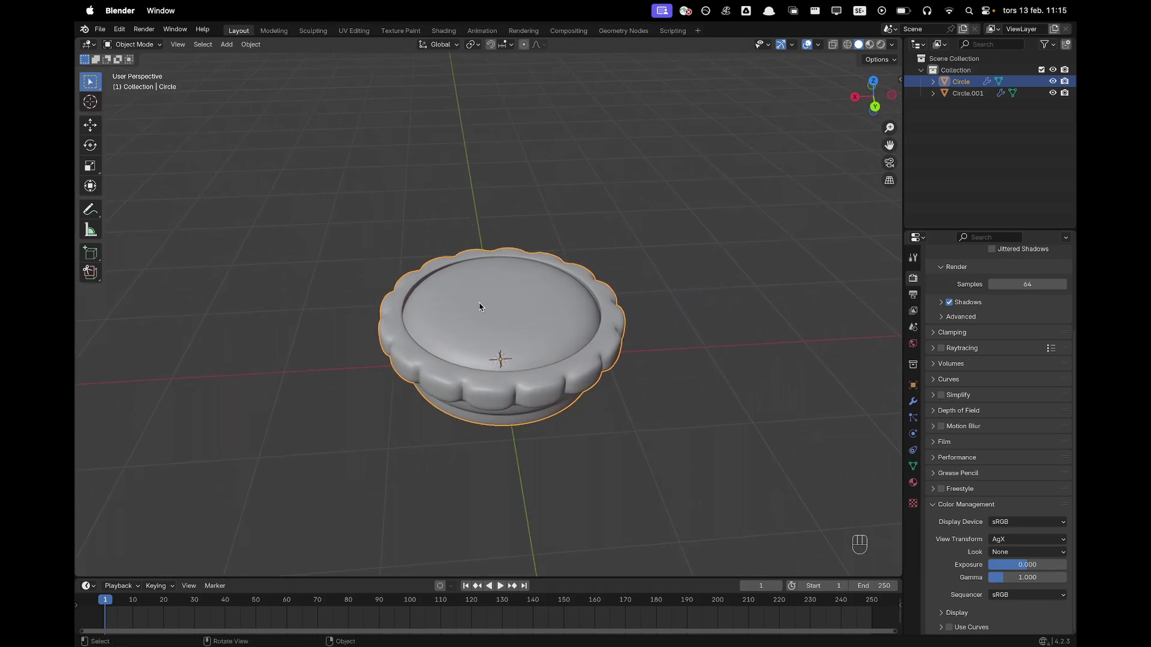
{"action": "scroll", "coordinate": [704, 233], "scroll_direction": "down", "scroll_amount": 1}
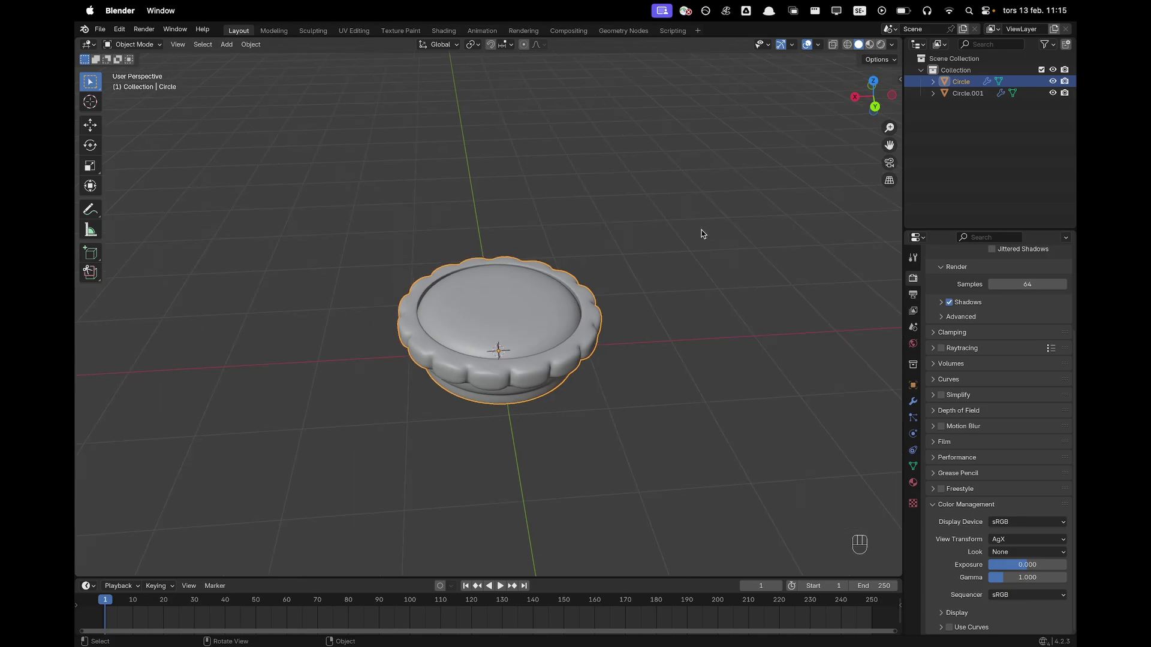
{"action": "left_click", "coordinate": [571, 157]}
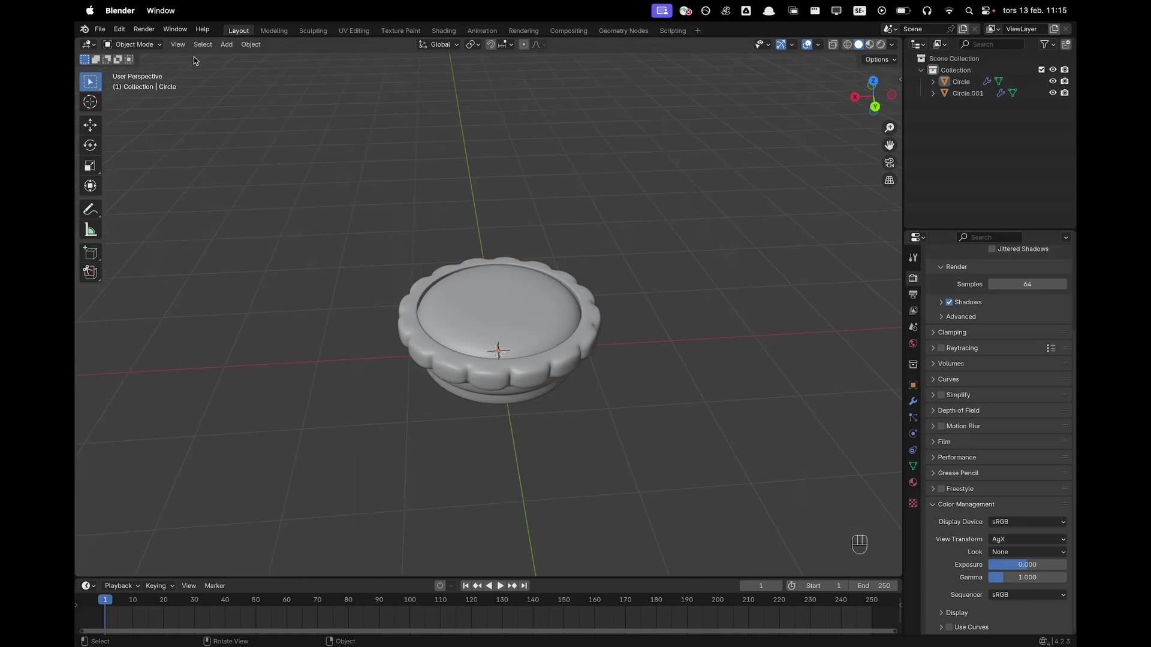
{"action": "left_click", "coordinate": [119, 29]}
{"action": "left_click", "coordinate": [138, 174]}
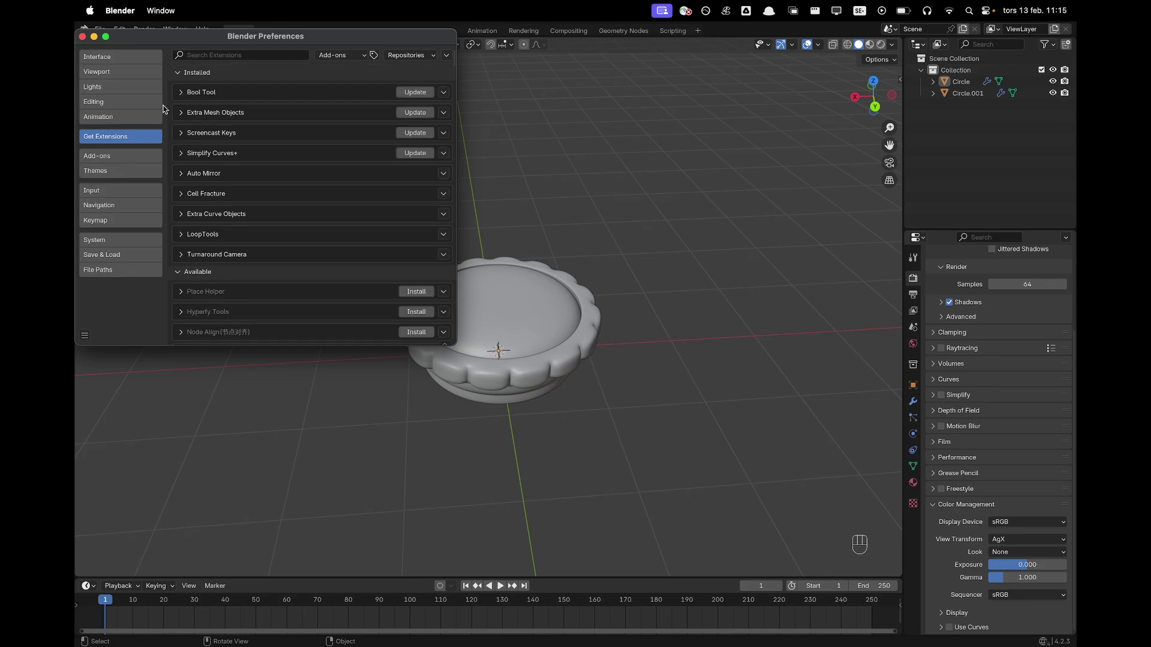
{"action": "left_click", "coordinate": [83, 36]}
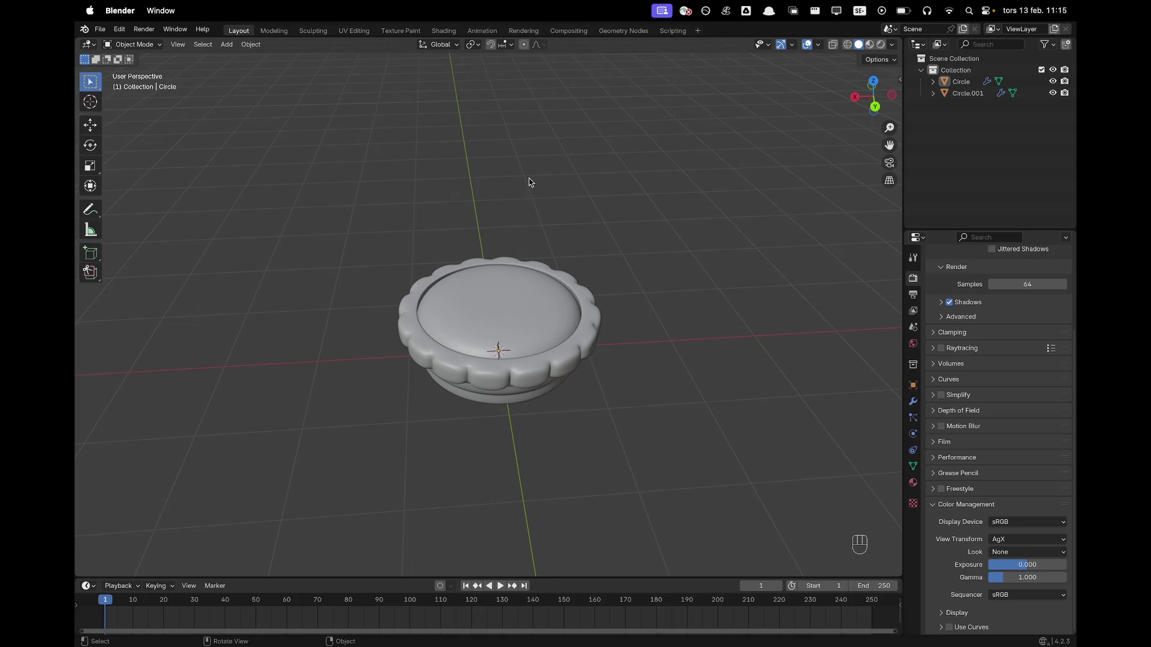
Add a Simple Star mesh with 8 points.
{"action": "key", "text": "shift+a"}
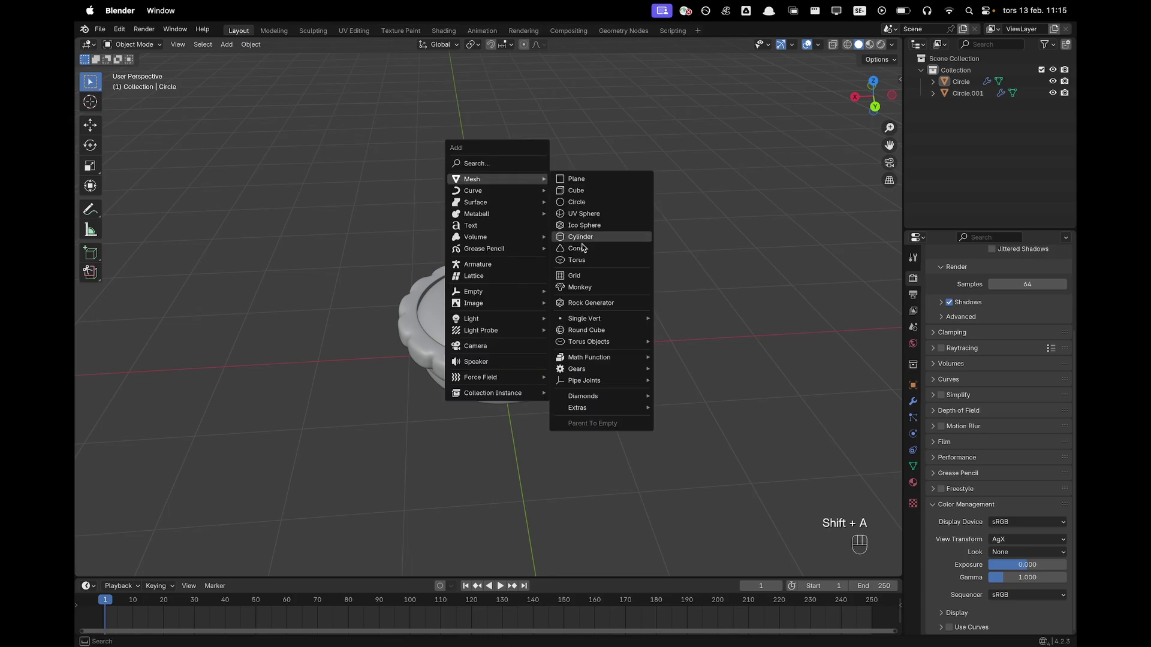
{"action": "mouse_move", "coordinate": [598, 411]}
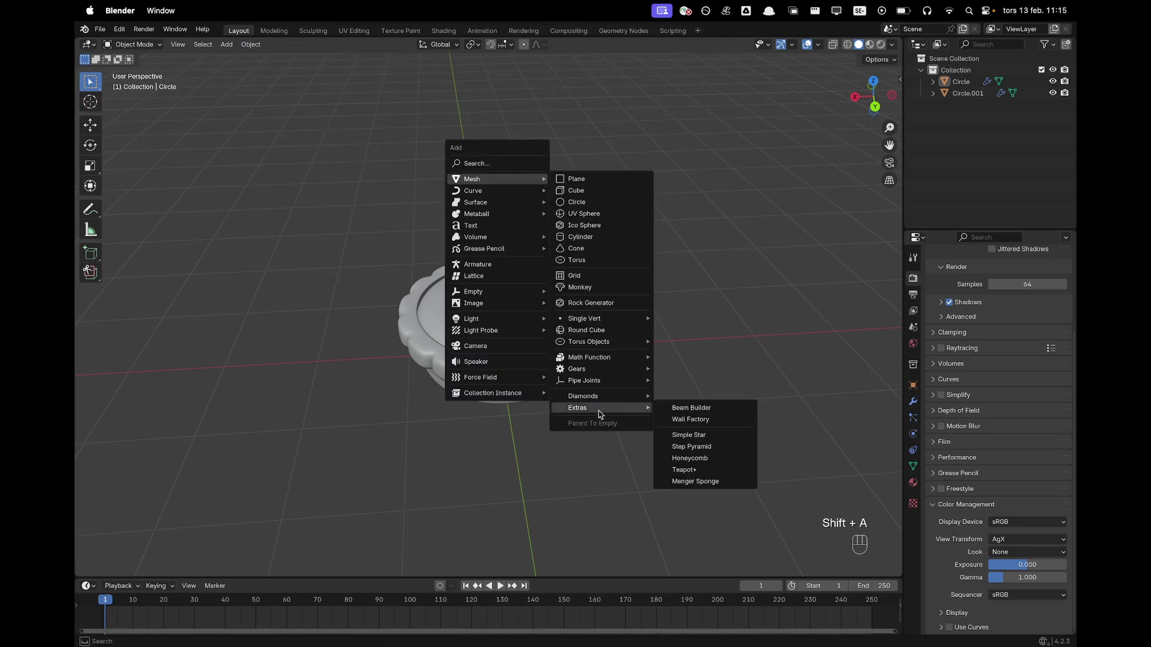
{"action": "left_click", "coordinate": [687, 437]}
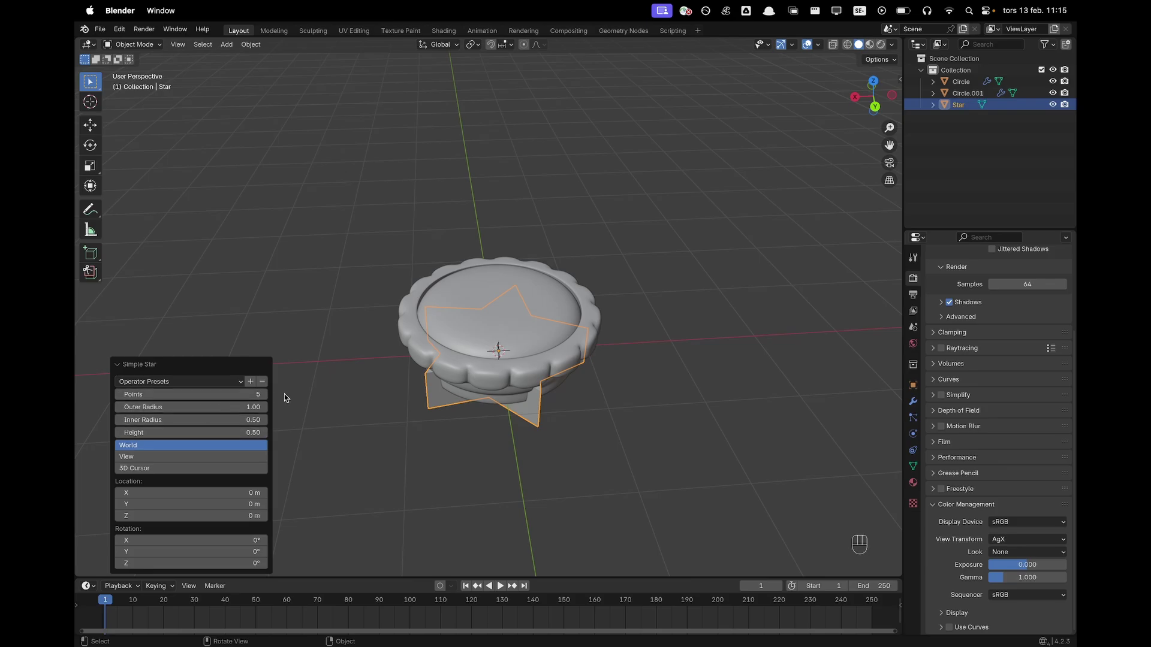
{"action": "left_click", "coordinate": [263, 394]}
{"action": "left_click", "coordinate": [264, 394]}
{"action": "left_click", "coordinate": [264, 394]}
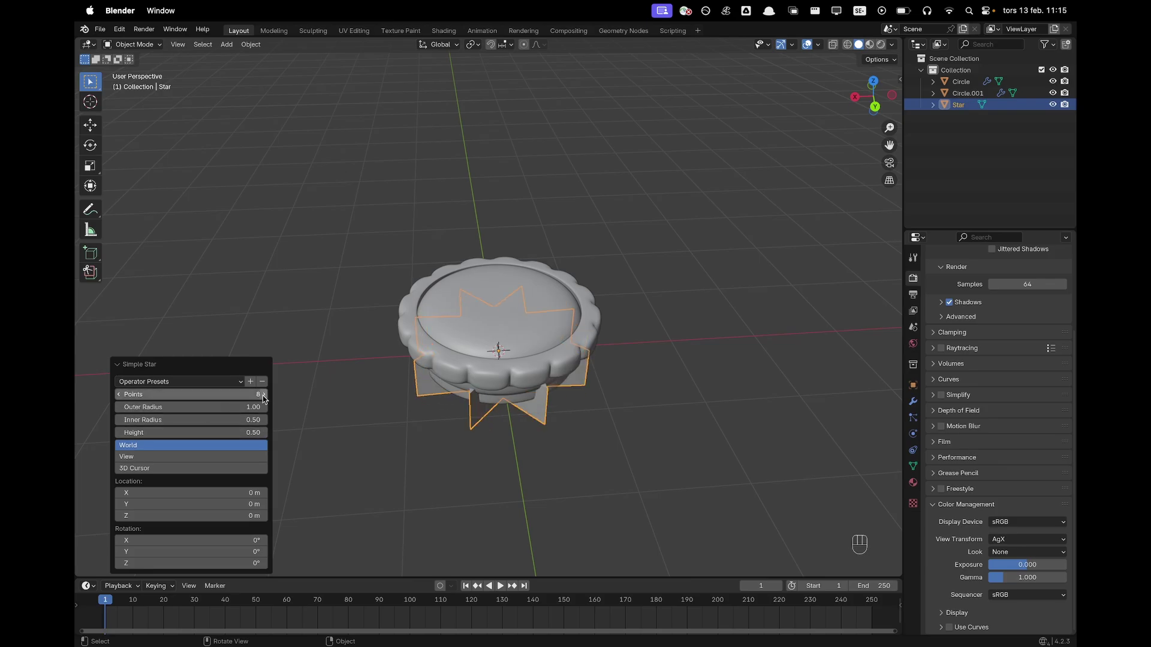
Move the star up about 1.727 m along Z, above the dish.
{"action": "key", "text": "g"}
{"action": "key", "text": "z"}
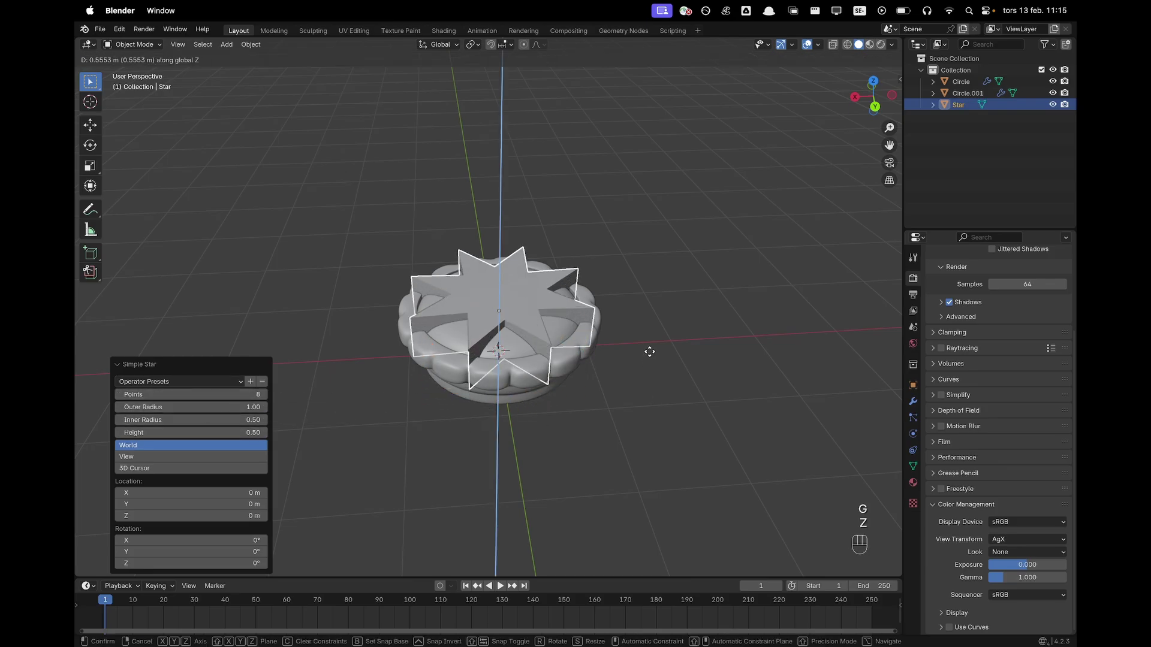
{"action": "left_click", "coordinate": [653, 258]}
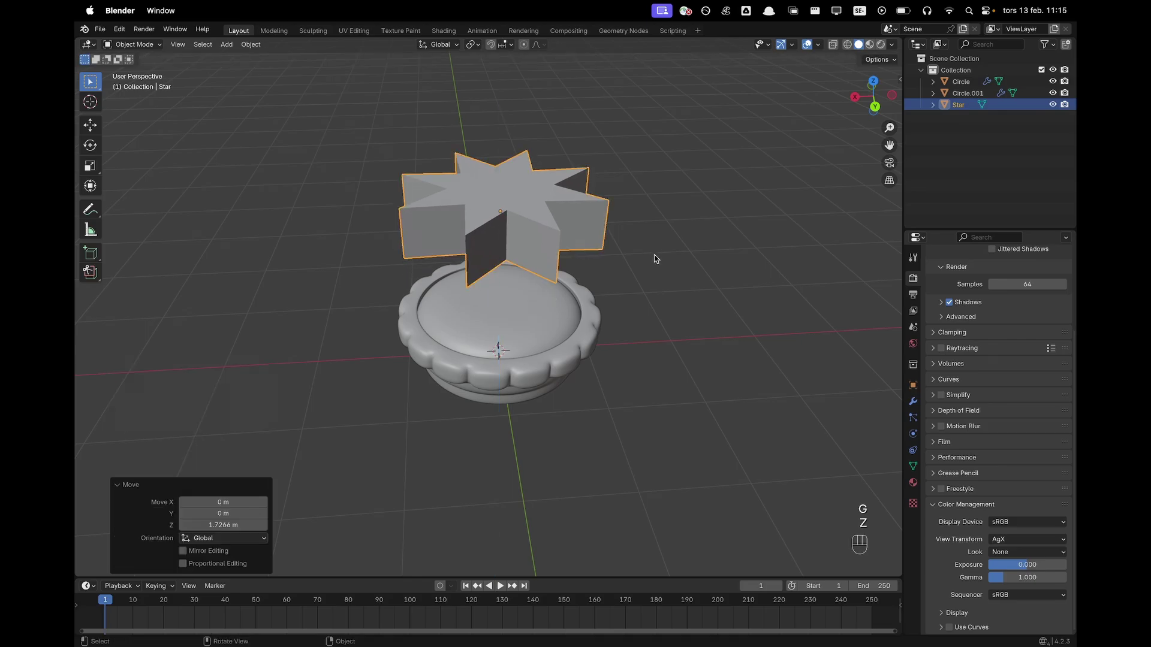
Stretch the star's whole mesh by about 2.325 along Z in Edit Mode and switch to face selection.
{"action": "key", "text": "Tab"}
{"action": "middle_click_drag", "start_coordinate": [651, 303], "coordinate": [640, 259]}
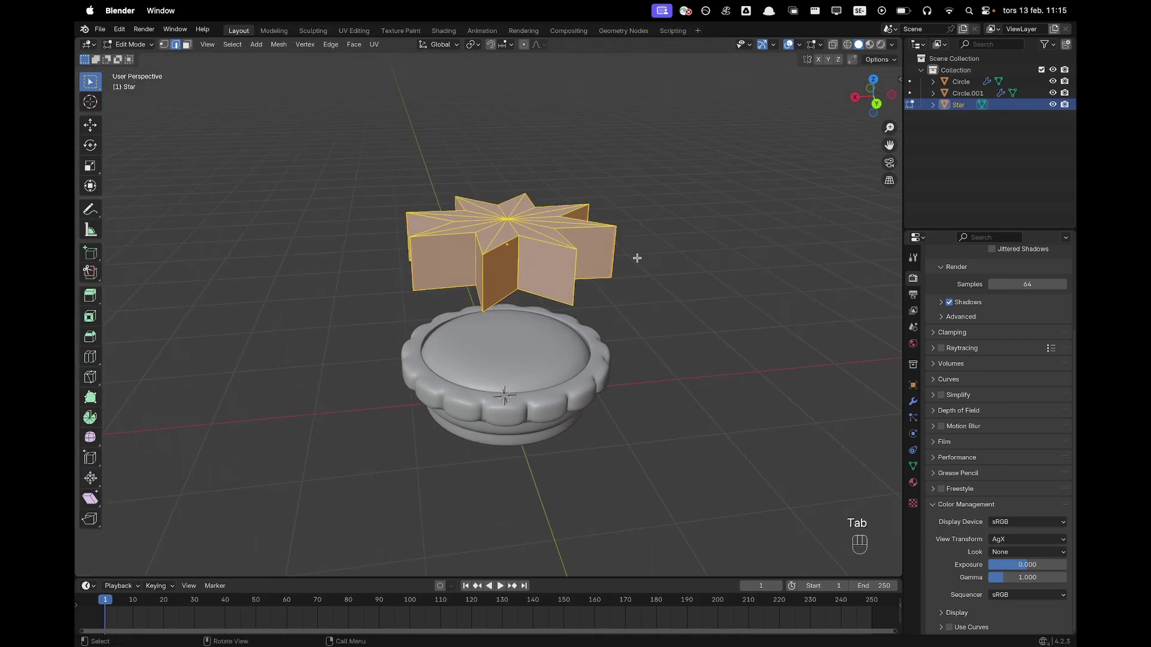
{"action": "key", "text": "s"}
{"action": "key", "text": "z"}
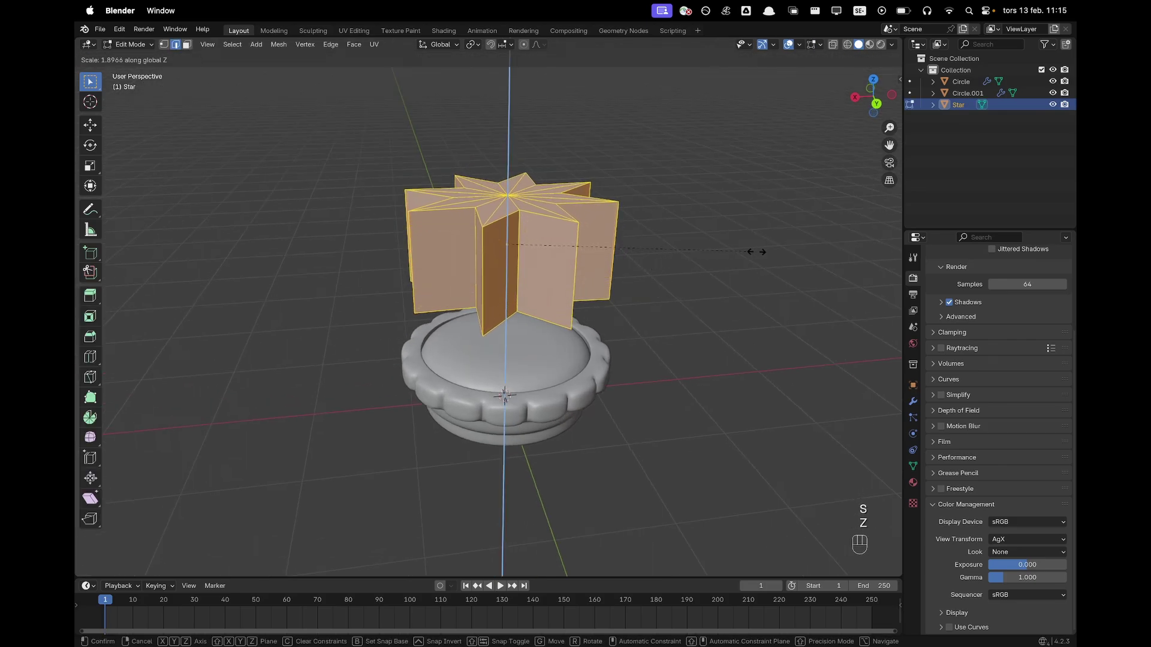
{"action": "left_click", "coordinate": [812, 250]}
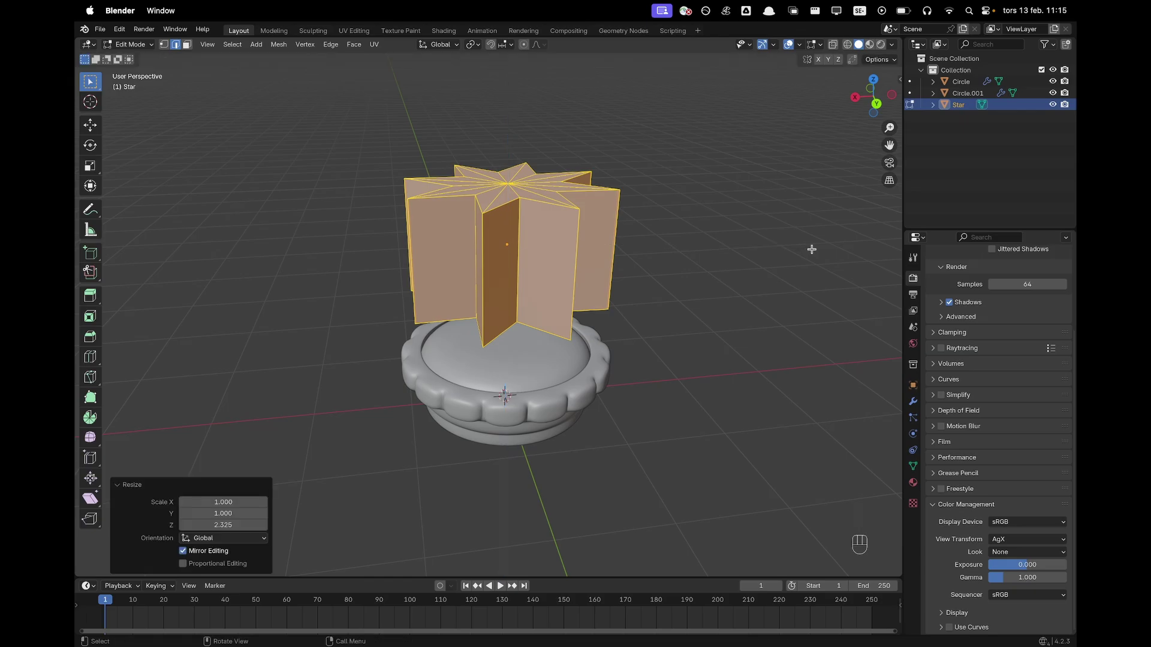
{"action": "key", "text": "3"}
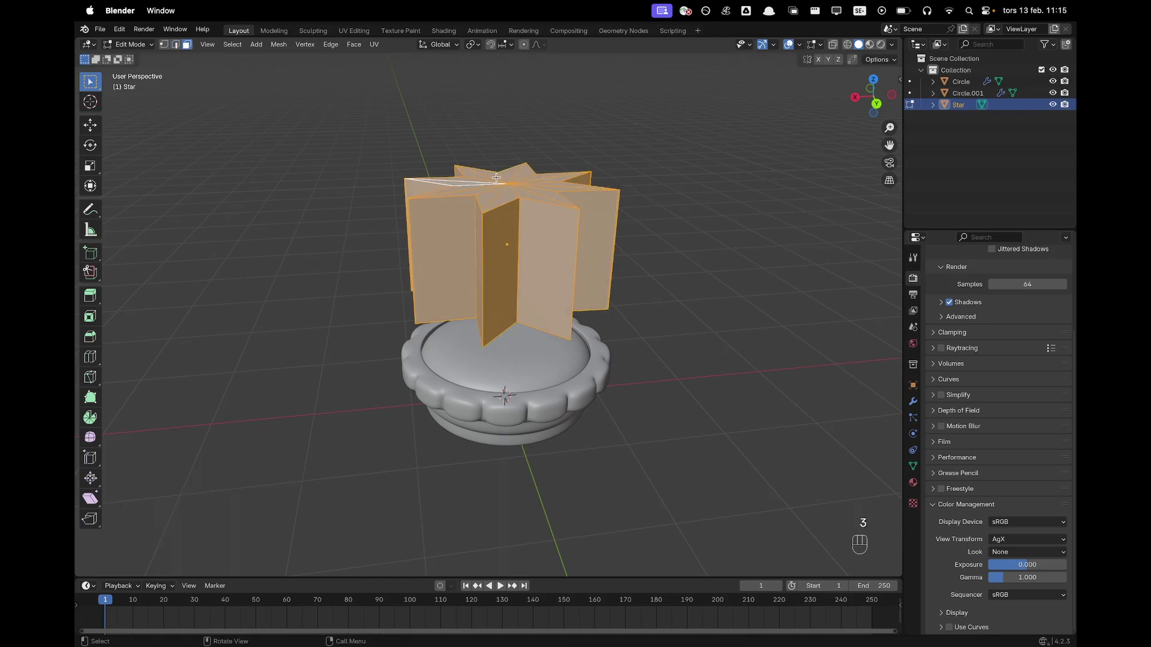
Select the star's top faces and scale them down by 0.091, then by 0.336, to form a pointed peak.
{"action": "left_click_drag", "start_coordinate": [497, 178], "coordinate": [519, 189]}
{"action": "key", "text": "s"}
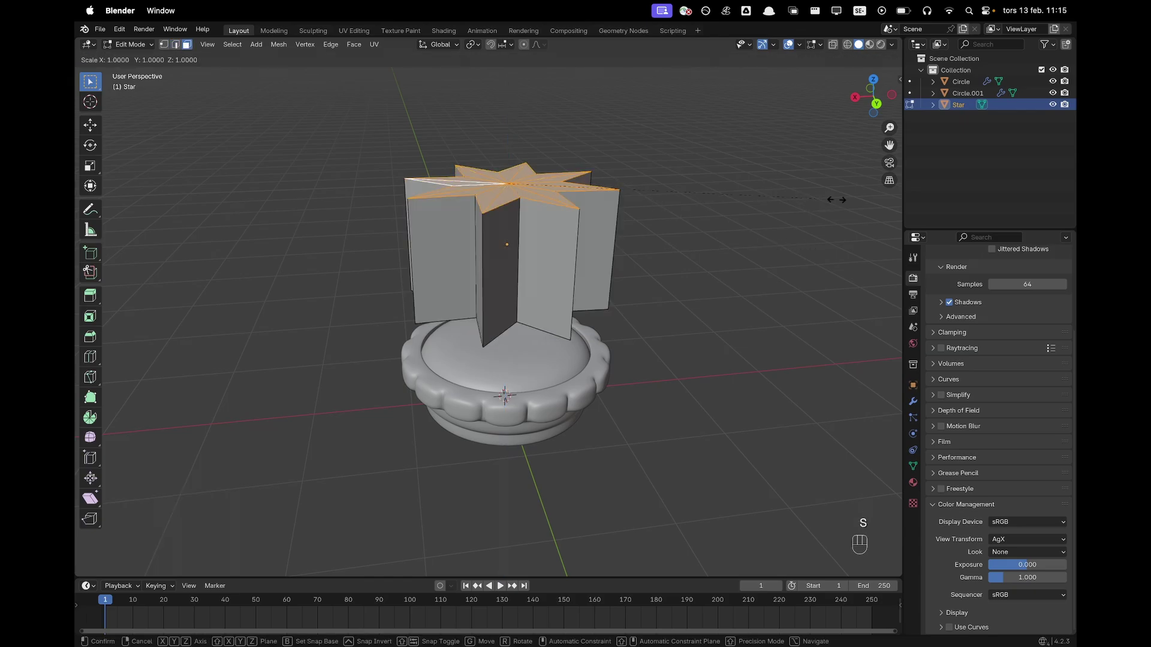
{"action": "left_click", "coordinate": [537, 184]}
{"action": "key", "text": "s"}
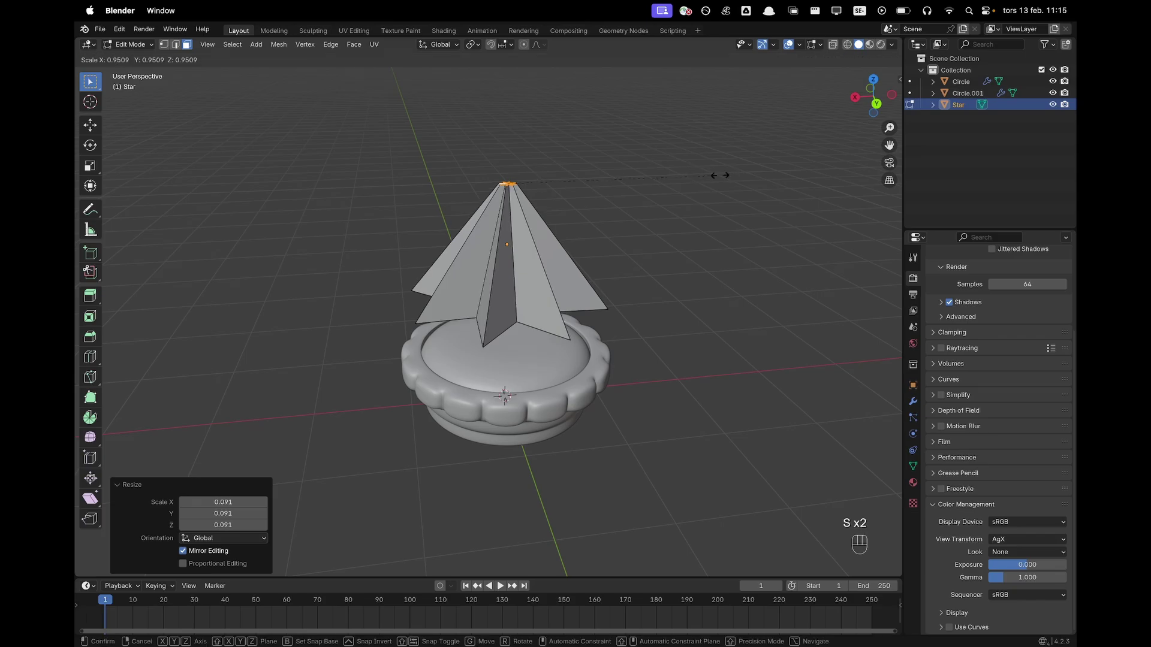
{"action": "left_click", "coordinate": [582, 176]}
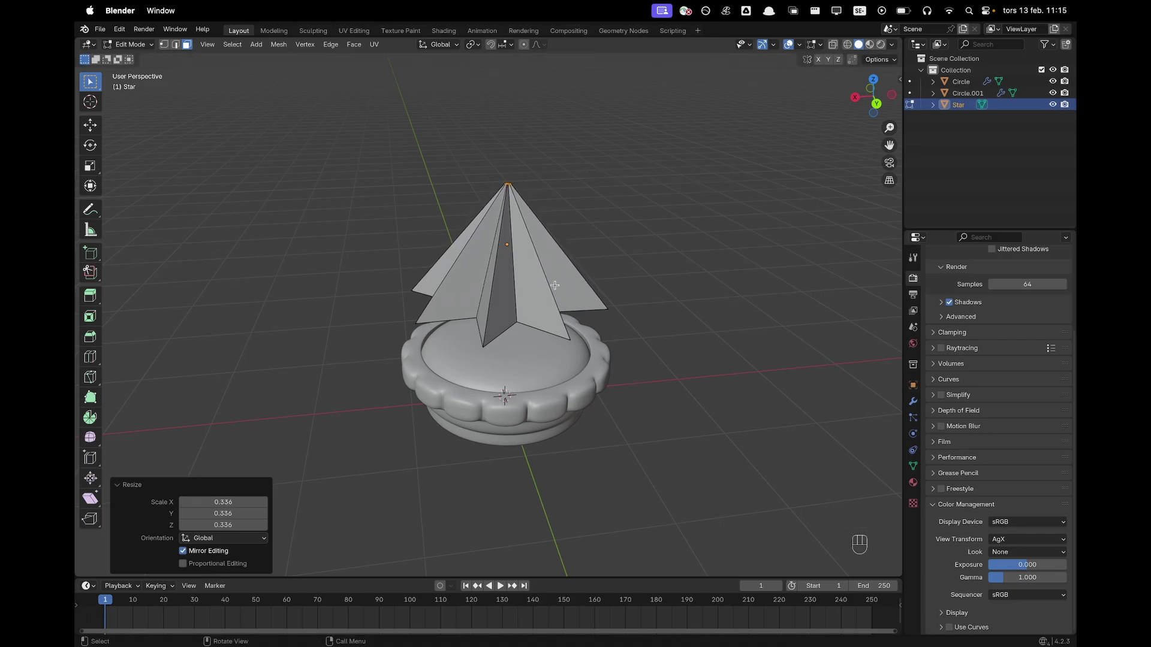
Add five evenly spaced horizontal loop cuts around the cone's sides without sliding them.
{"action": "key", "text": "super+r"}
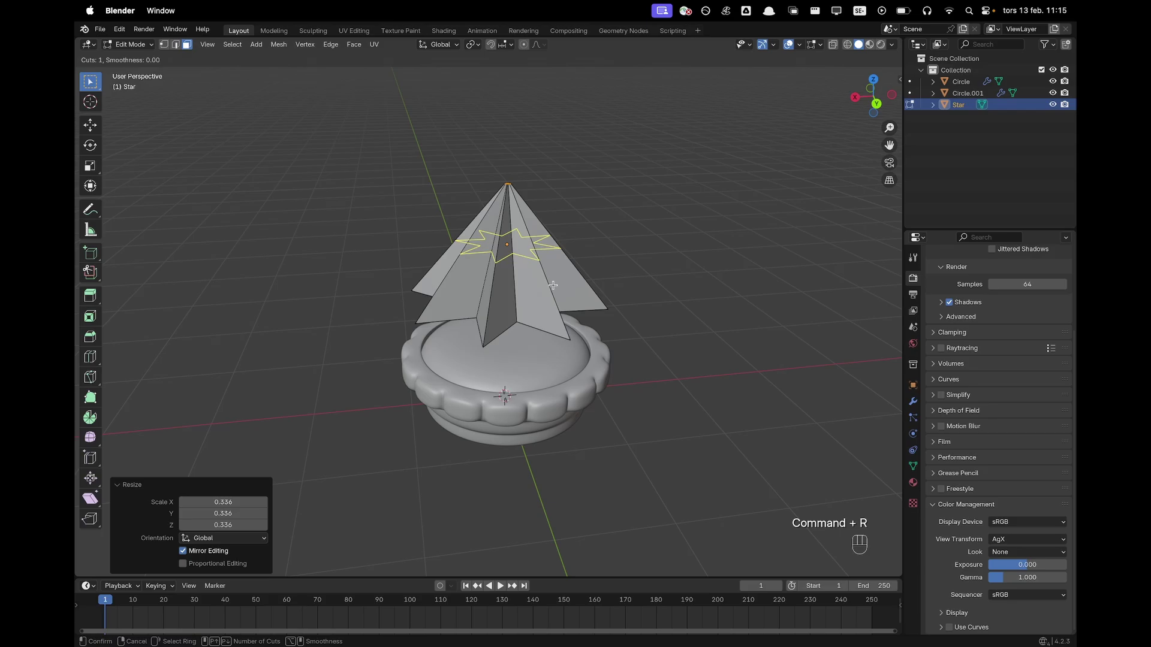
{"action": "scroll", "coordinate": [552, 285], "scroll_direction": "up", "scroll_amount": 1}
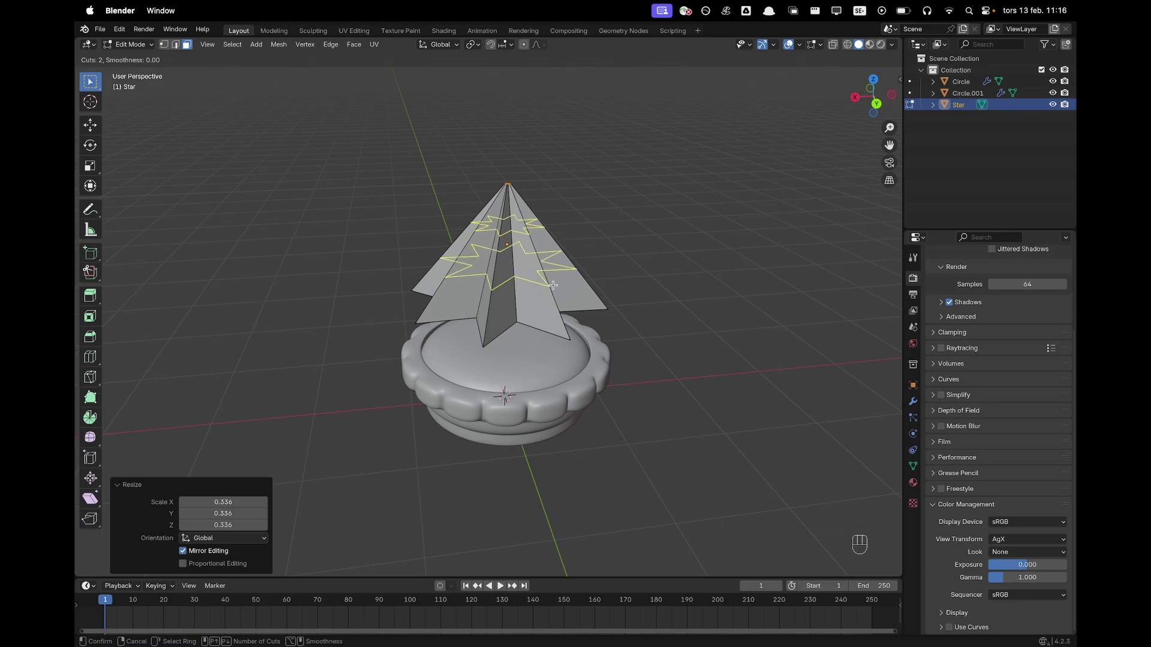
{"action": "scroll", "coordinate": [552, 285], "scroll_direction": "up", "scroll_amount": 3}
{"action": "left_click", "coordinate": [553, 285]}
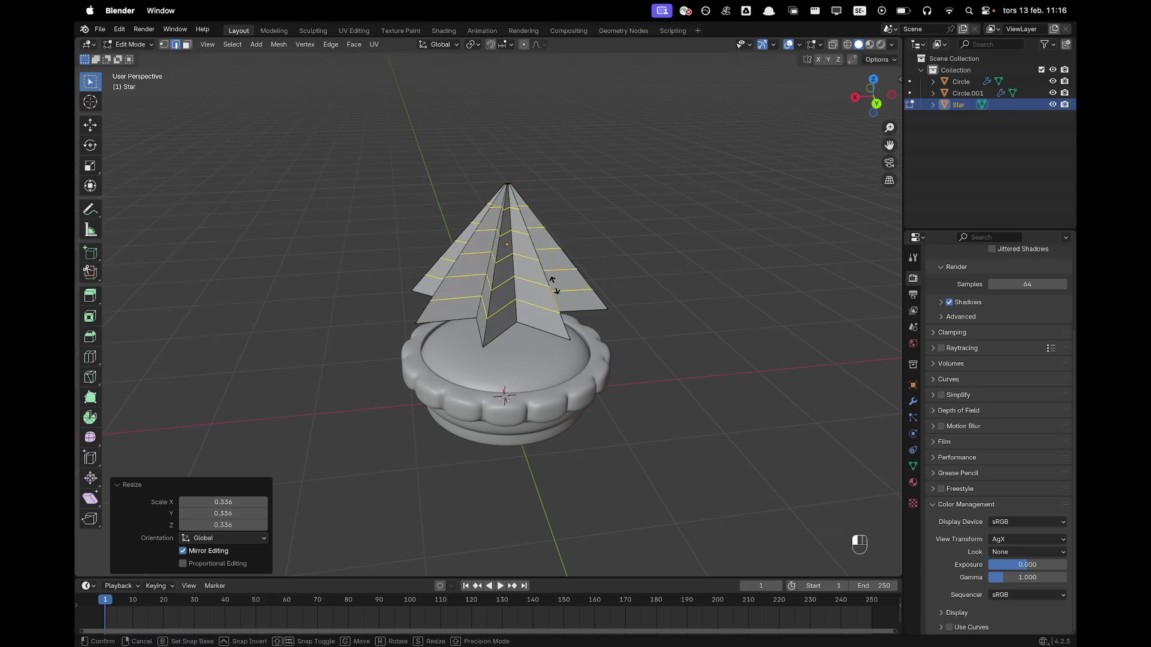
{"action": "right_click", "coordinate": [555, 286]}
{"action": "scroll", "coordinate": [566, 180], "scroll_direction": "up", "scroll_amount": 5}
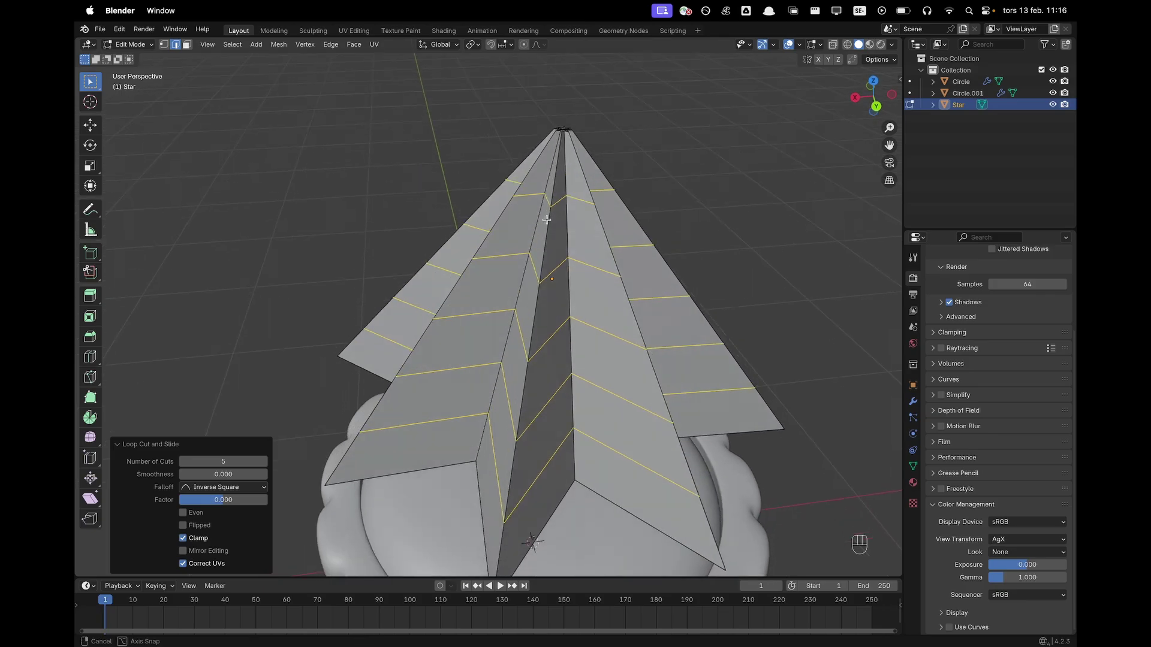
Select the small star-shaped faces at the cone's tip in face mode and enable proportional editing.
{"action": "key", "text": "3"}
{"action": "scroll", "coordinate": [588, 227], "scroll_direction": "up", "scroll_amount": 3}
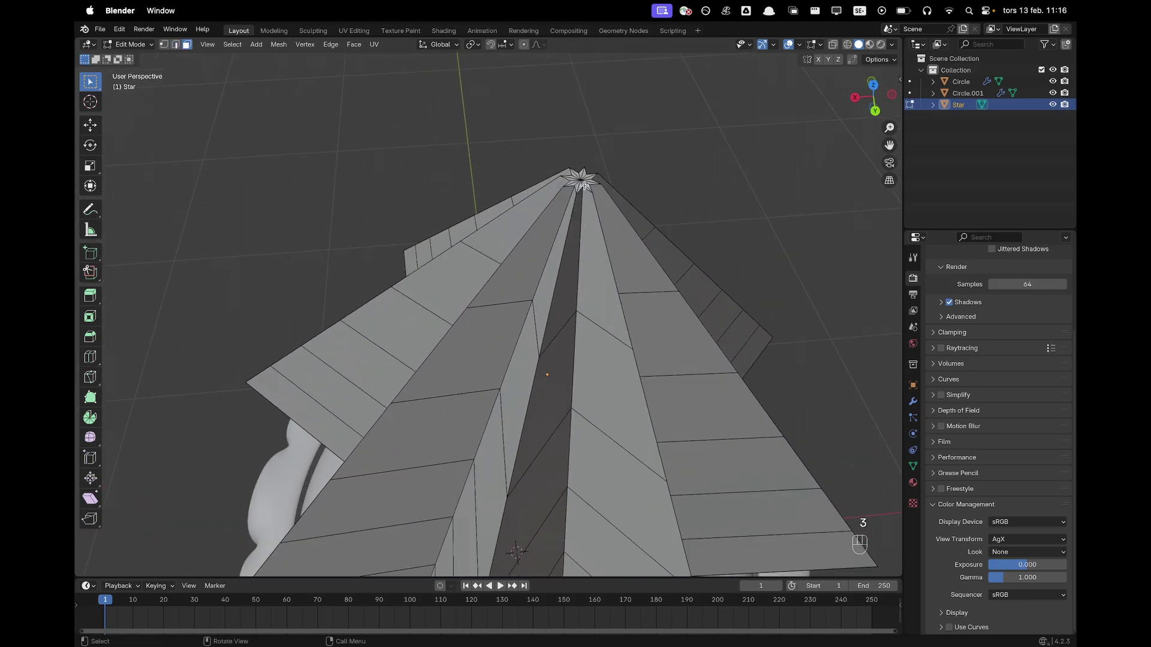
{"action": "left_click", "coordinate": [584, 183]}
{"action": "scroll", "coordinate": [640, 191], "scroll_direction": "down", "scroll_amount": 5}
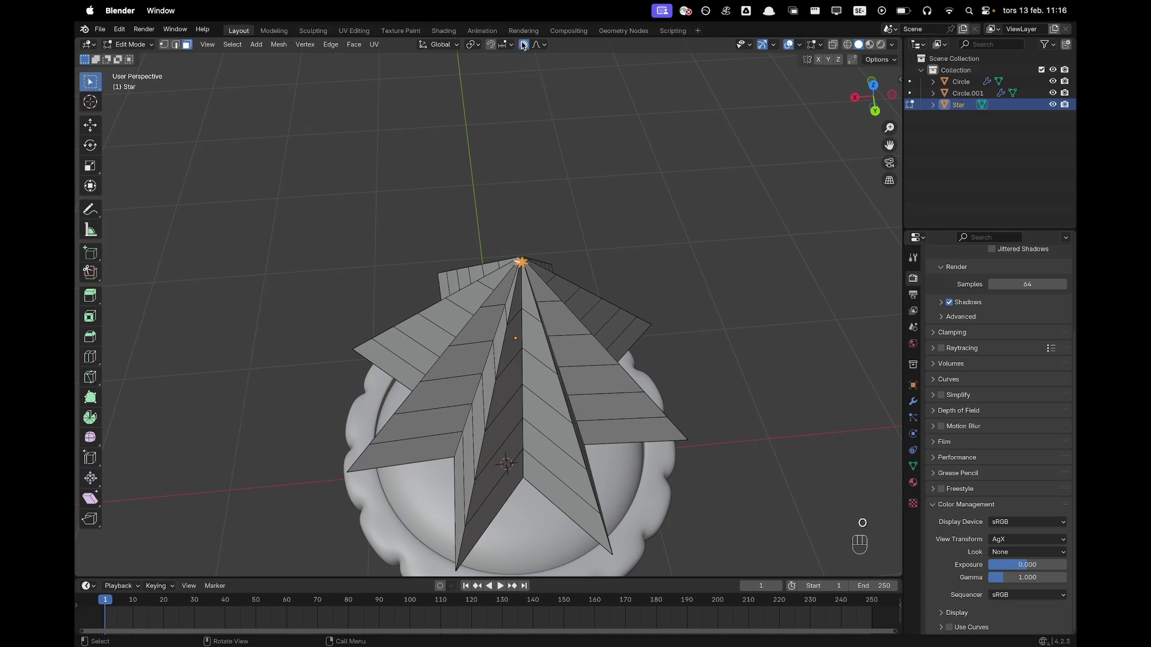
{"action": "scroll", "coordinate": [652, 293], "scroll_direction": "down", "scroll_amount": 2}
{"action": "scroll", "coordinate": [664, 296], "scroll_direction": "down", "scroll_amount": 1}
Twist the cone into a swirl by rotating its tip about -100° around Z with a proportional size of about 2.36.
{"action": "key", "text": "r"}
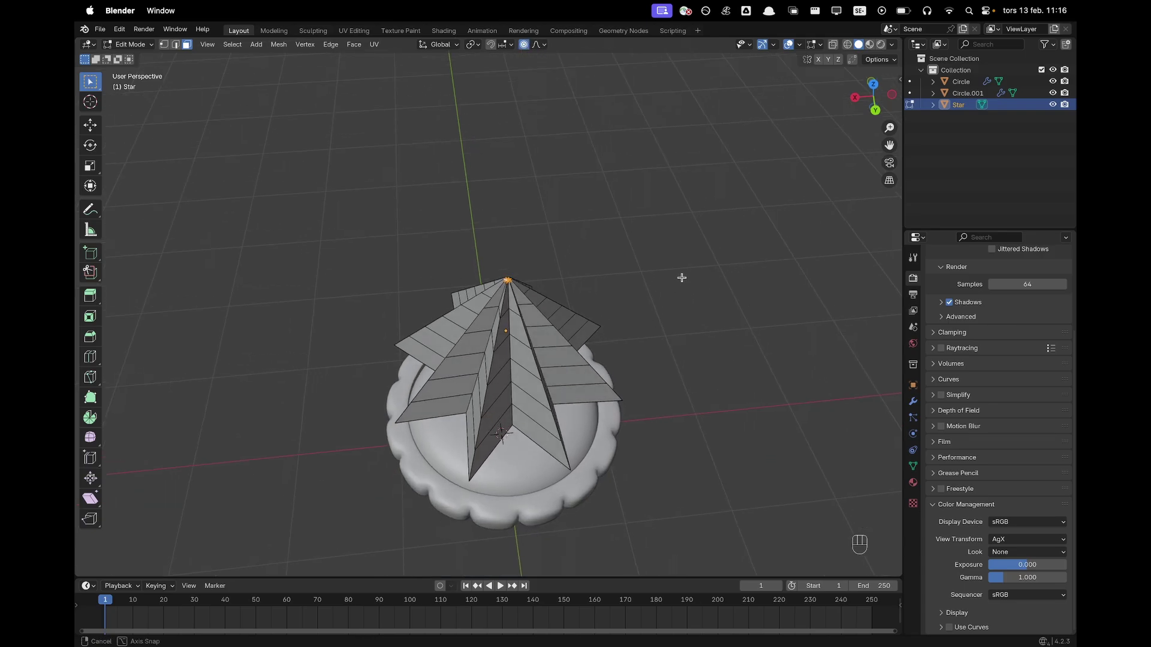
{"action": "scroll", "coordinate": [685, 275], "scroll_direction": "down", "scroll_amount": 3}
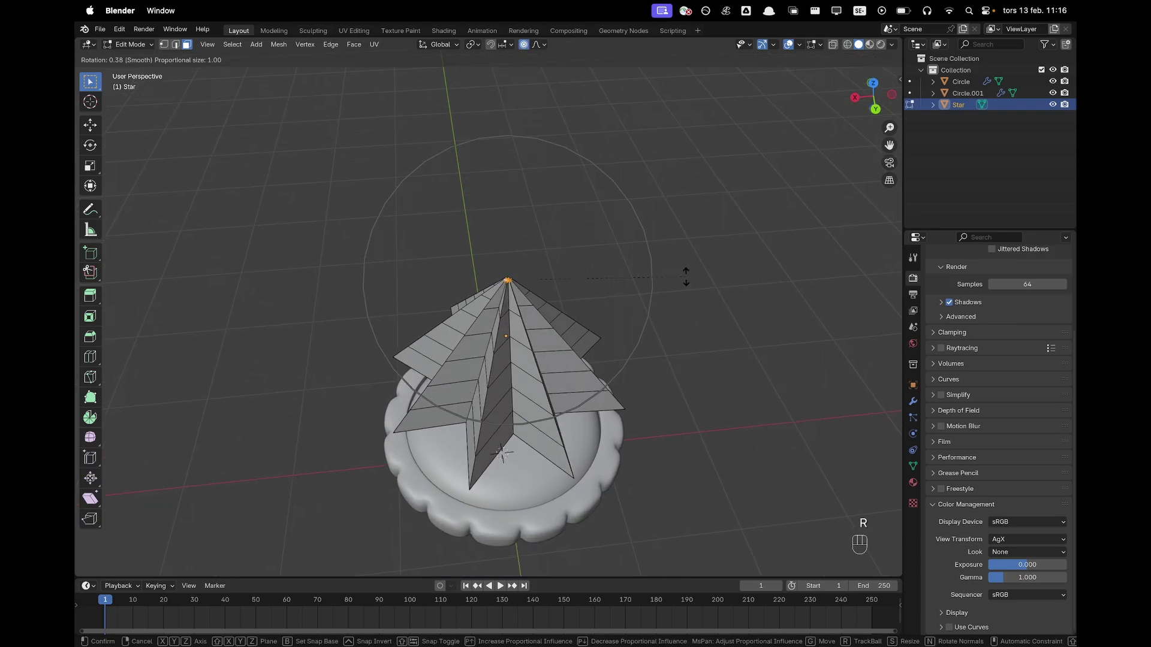
{"action": "scroll", "coordinate": [686, 277], "scroll_direction": "up", "scroll_amount": 8}
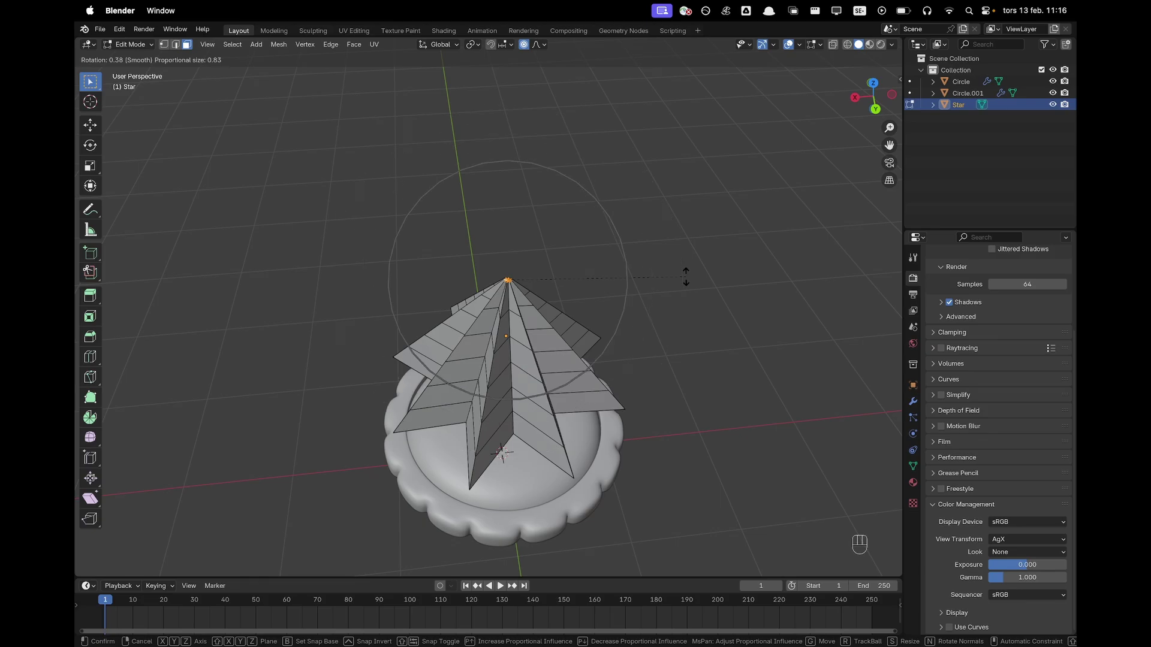
{"action": "scroll", "coordinate": [686, 277], "scroll_direction": "down", "scroll_amount": 3}
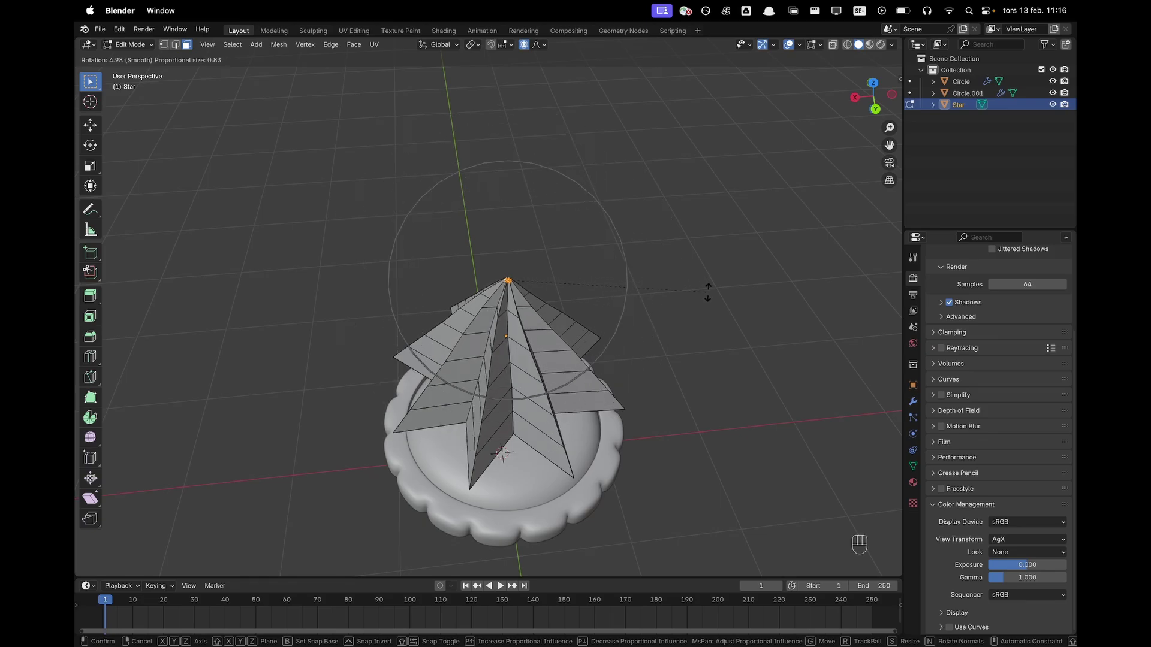
{"action": "key", "text": "z"}
{"action": "scroll", "coordinate": [691, 382], "scroll_direction": "down", "scroll_amount": 8}
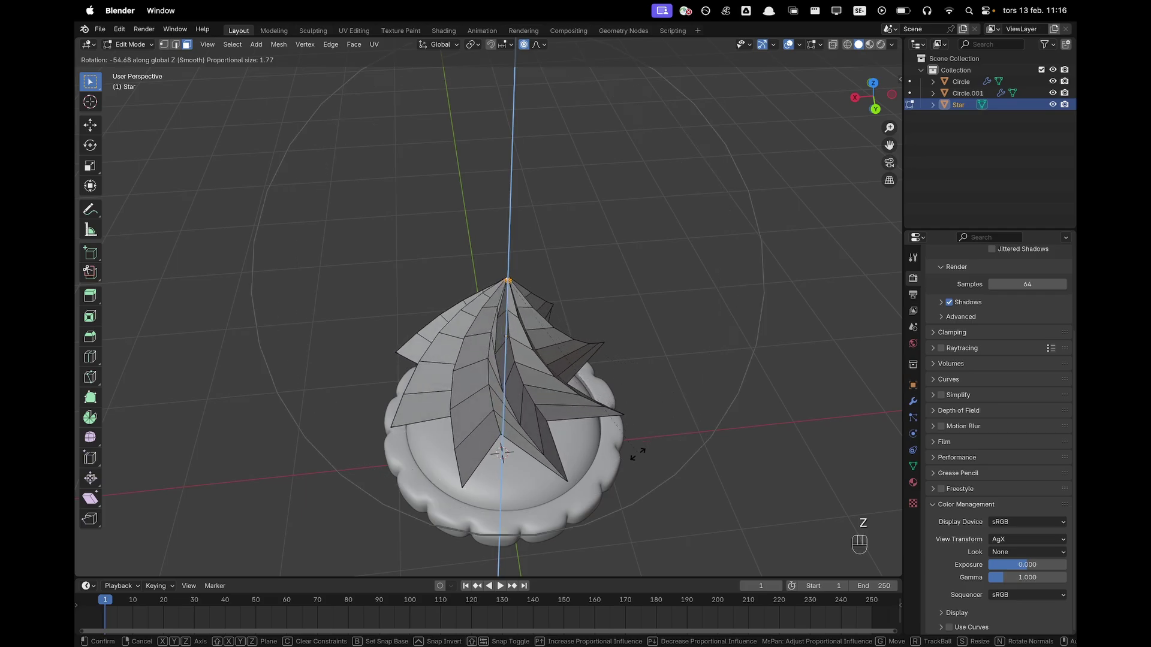
{"action": "scroll", "coordinate": [637, 455], "scroll_direction": "down", "scroll_amount": 3}
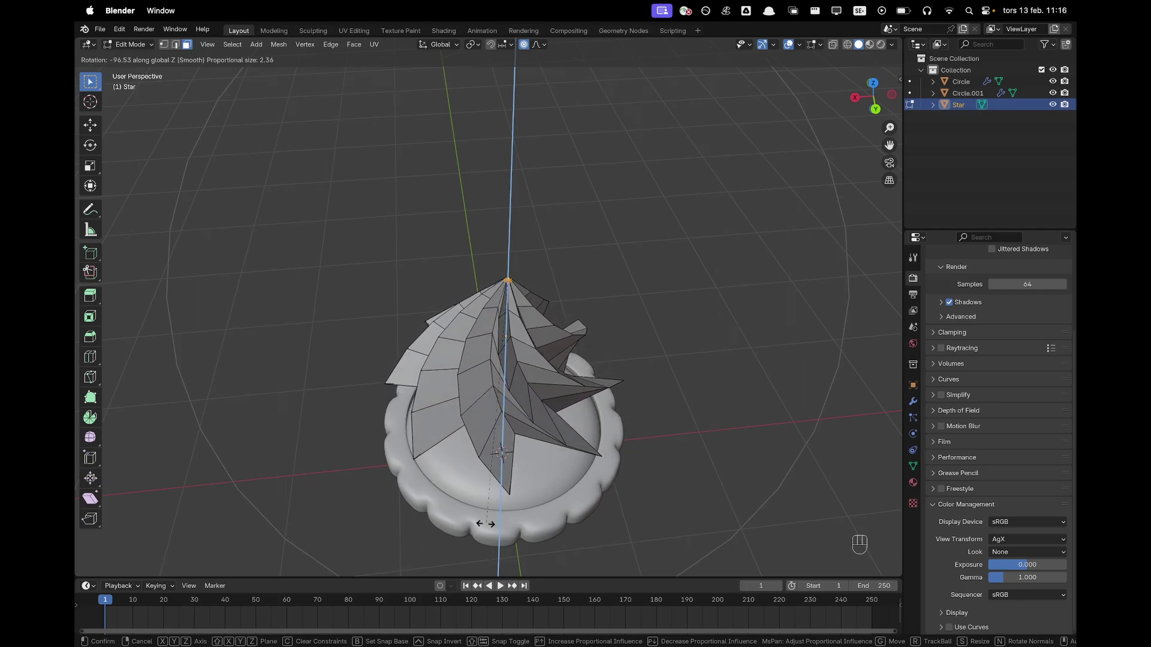
{"action": "left_click", "coordinate": [456, 526]}
Return to Object Mode, give the swirl a level 3 subdivision and apply Shade Auto Smooth.
{"action": "middle_click_drag", "start_coordinate": [558, 384], "coordinate": [689, 326]}
{"action": "key", "text": "Tab"}
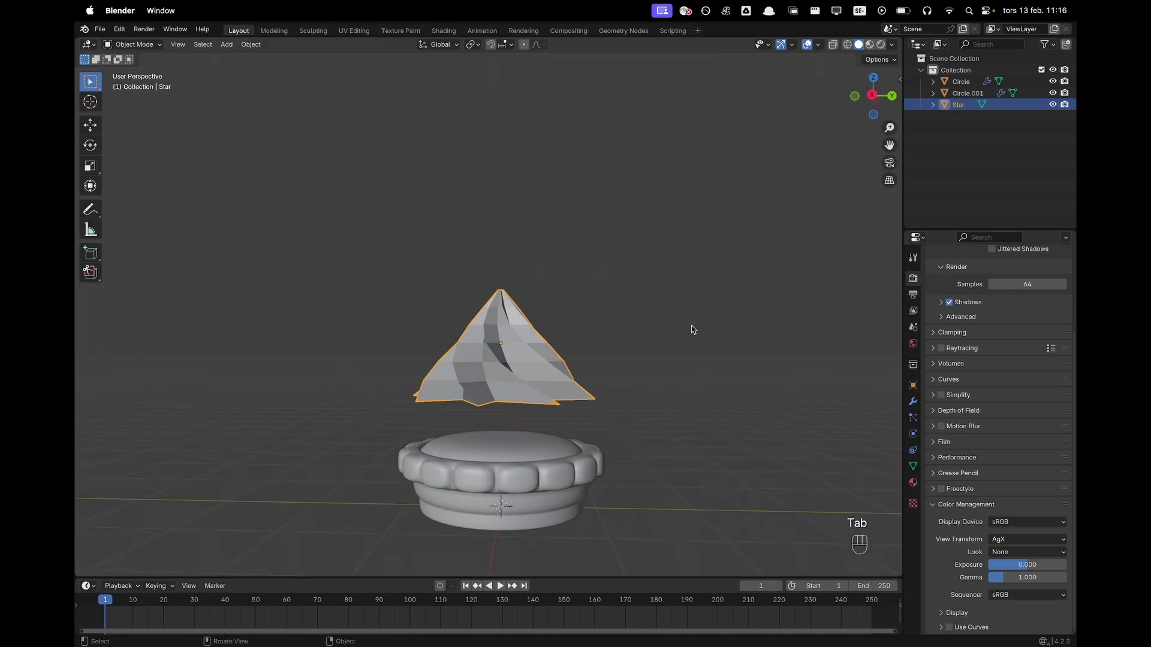
{"action": "key", "text": "super+3"}
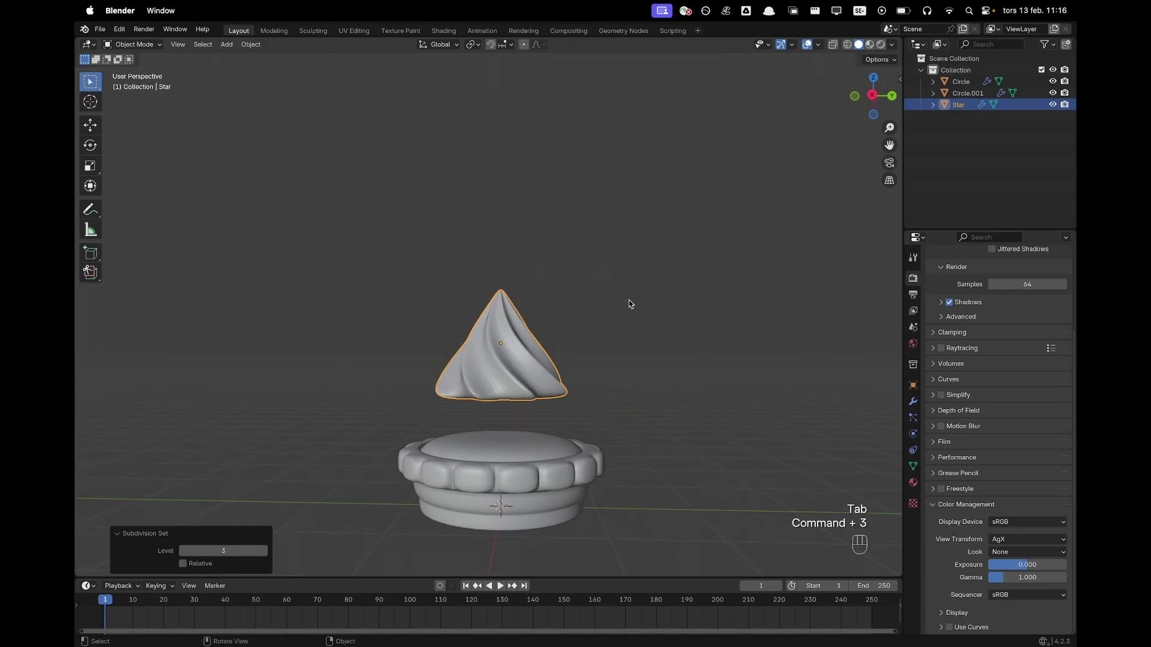
{"action": "right_click", "coordinate": [516, 348]}
{"action": "left_click", "coordinate": [517, 345]}
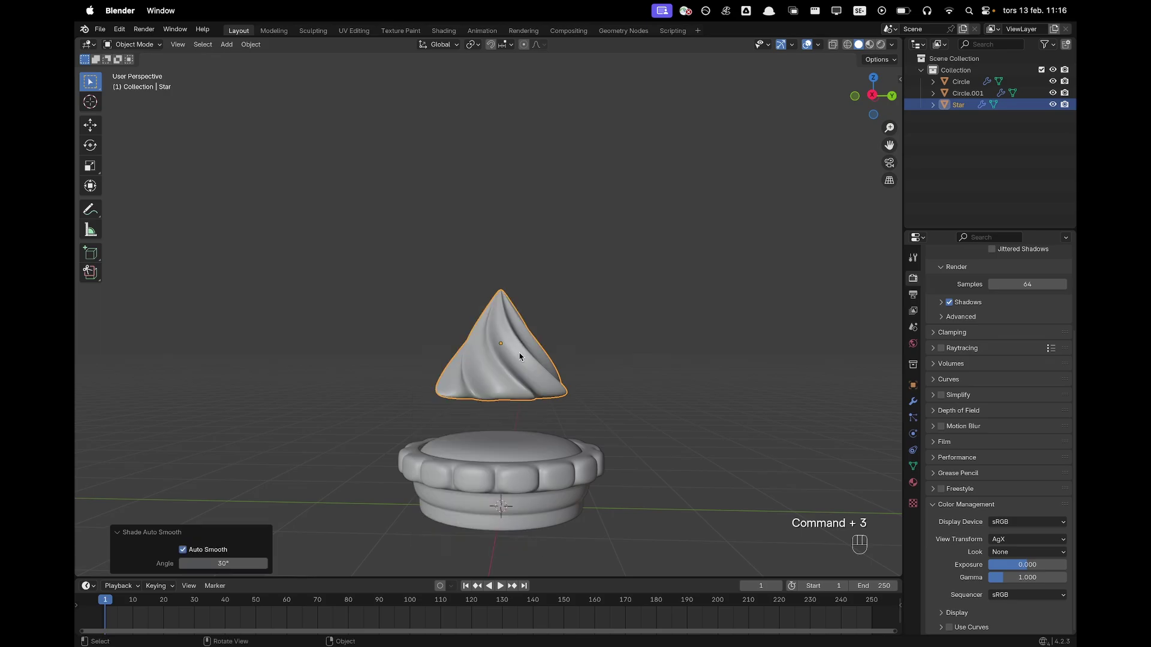
Move the swirl up along Z, well clear of the dish.
{"action": "key", "text": "g"}
{"action": "key", "text": "z"}
{"action": "left_click", "coordinate": [540, 303]}
Select the faces on the swirl's underside in Edit Mode and extrude them about 0.157 m downward along Z.
{"action": "key", "text": "Tab"}
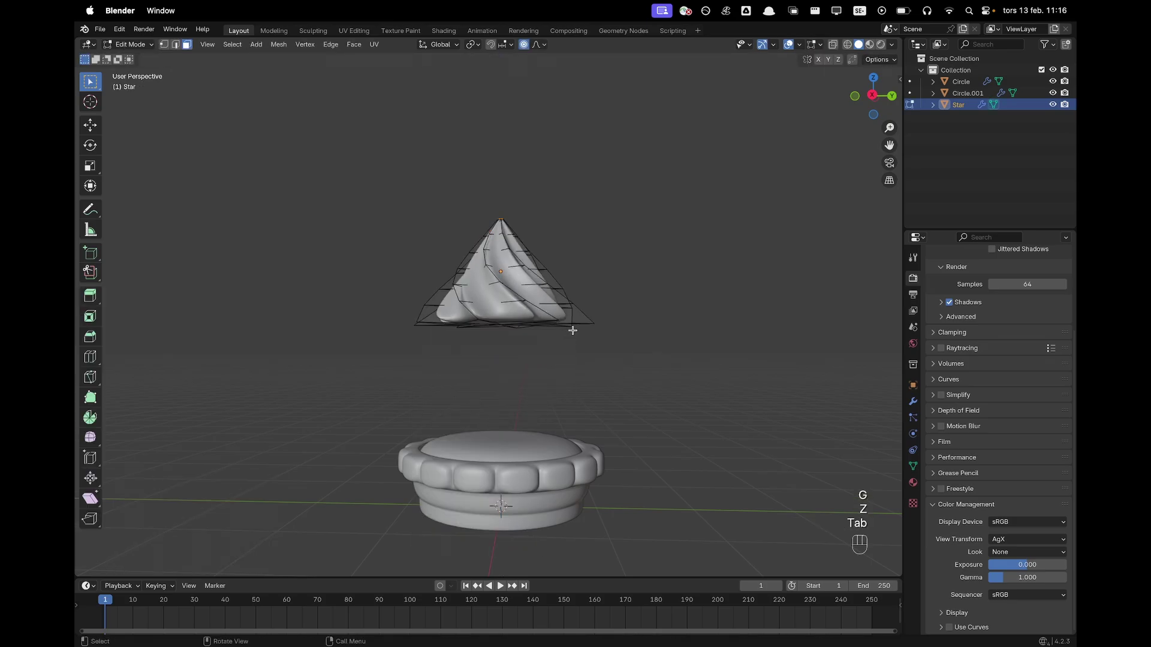
{"action": "middle_click_drag", "start_coordinate": [573, 330], "coordinate": [496, 309]}
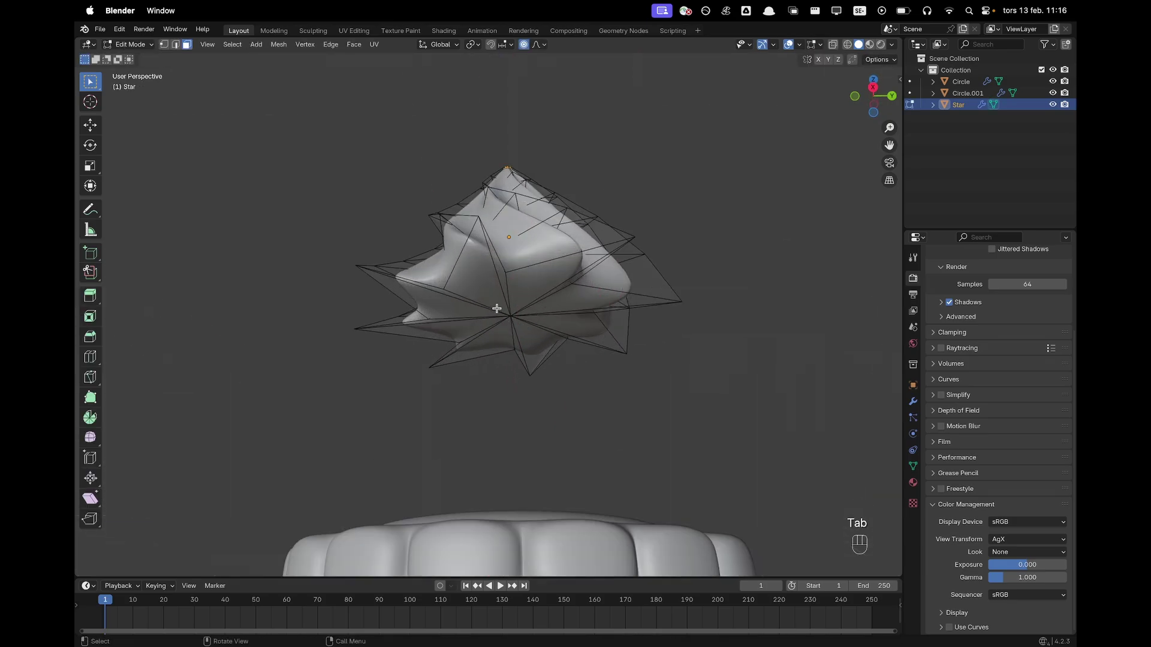
{"action": "left_click_drag", "start_coordinate": [524, 324], "coordinate": [525, 325]}
{"action": "middle_click_drag", "start_coordinate": [527, 323], "coordinate": [716, 313]}
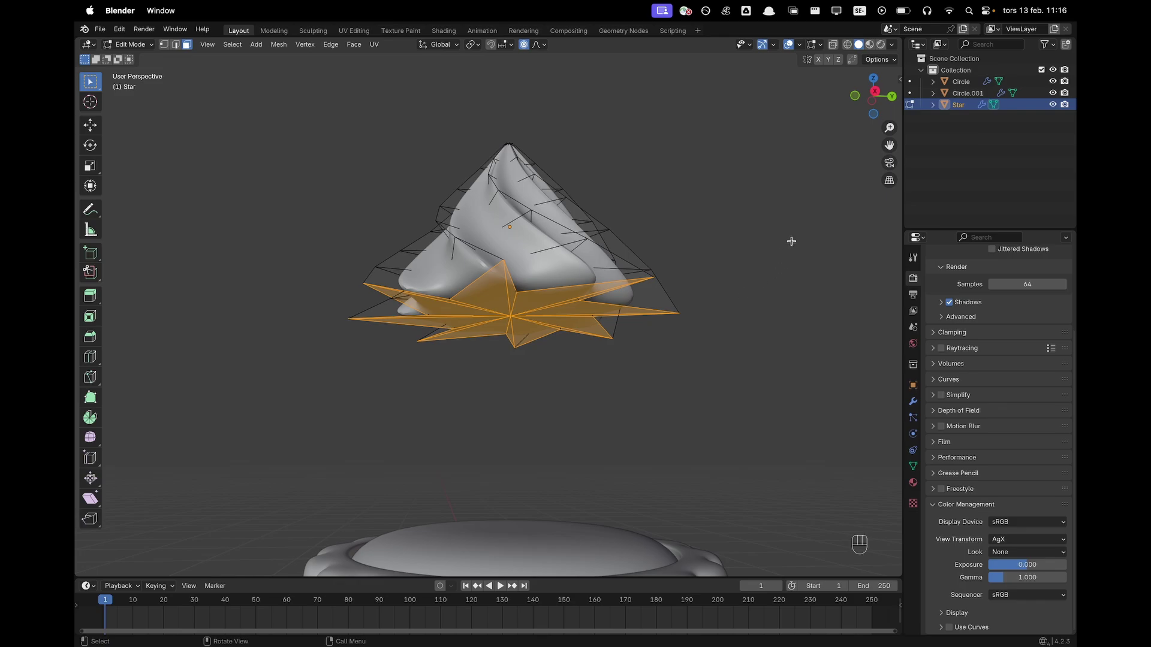
{"action": "key", "text": "e"}
{"action": "key", "text": "z"}
{"action": "key", "text": "z"}
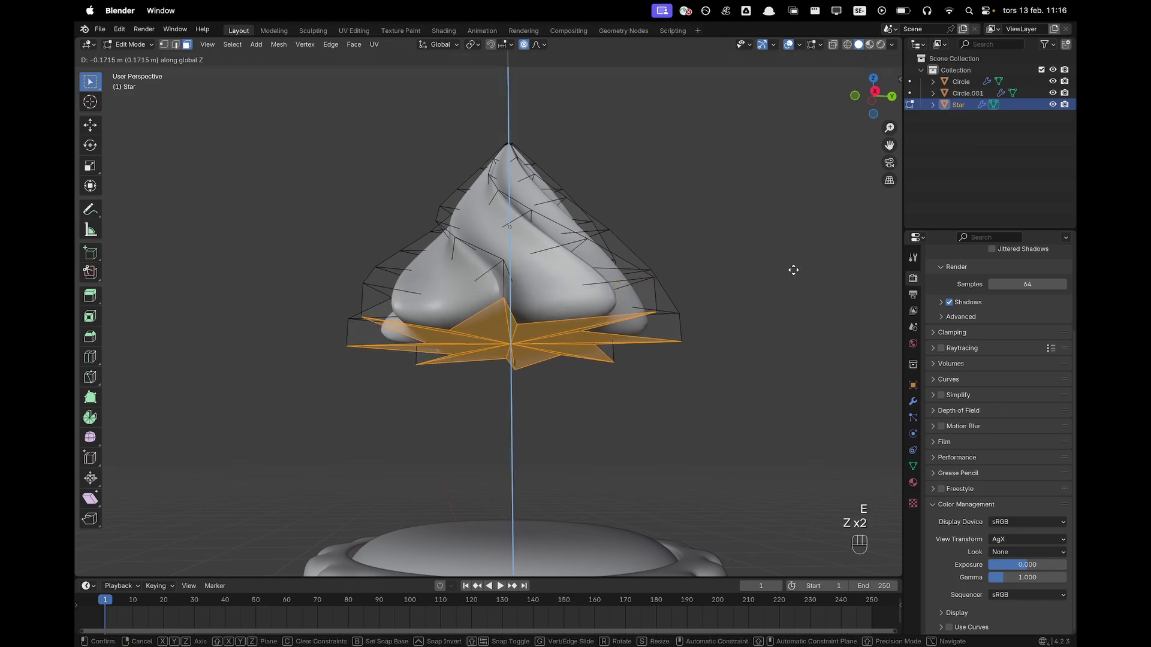
{"action": "left_click", "coordinate": [792, 266]}
Turn proportional editing off, scale the extruded bottom faces to about 0.525 and leave Edit Mode.
{"action": "key", "text": "s"}
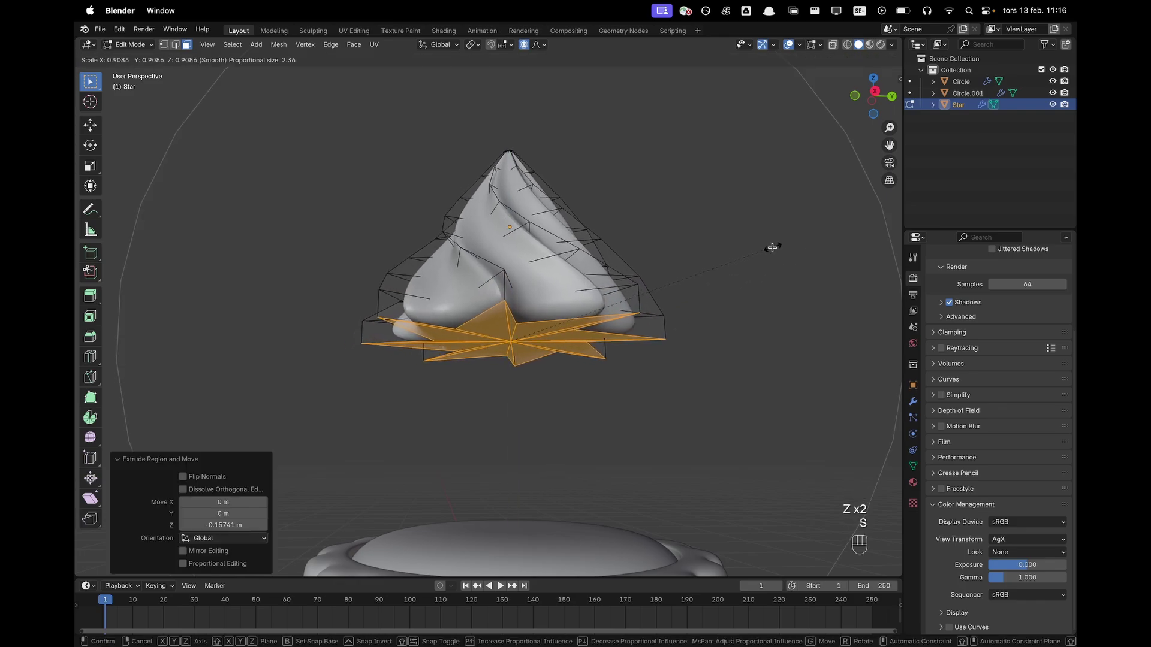
{"action": "key", "text": "Escape"}
{"action": "key", "text": "o"}
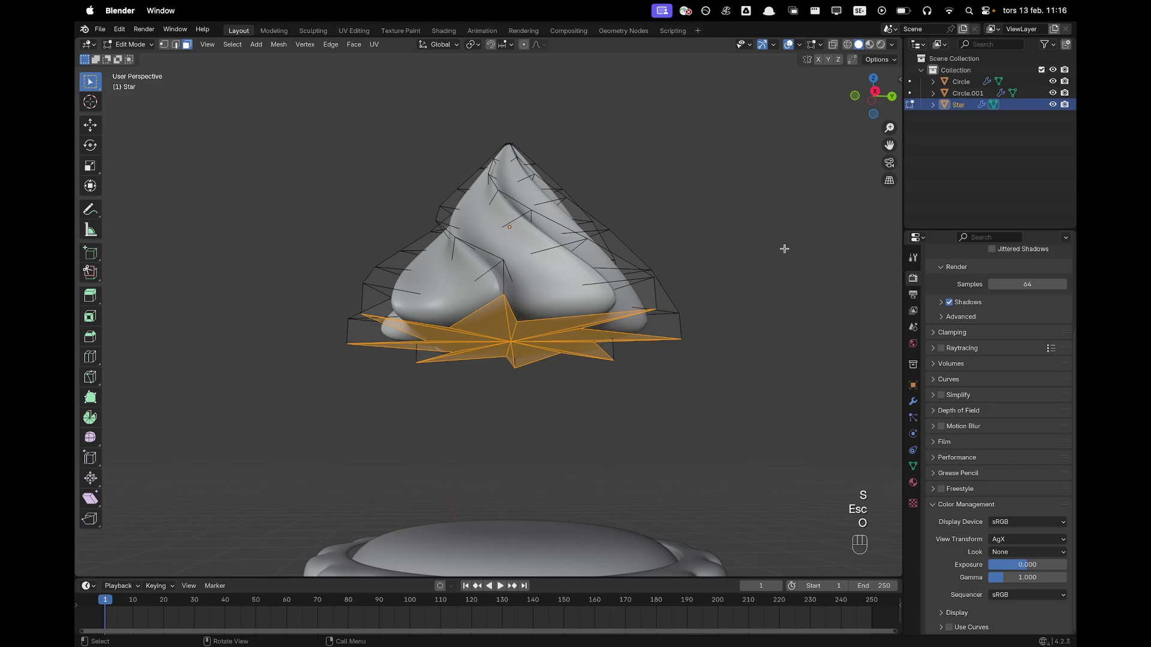
{"action": "key", "text": "s"}
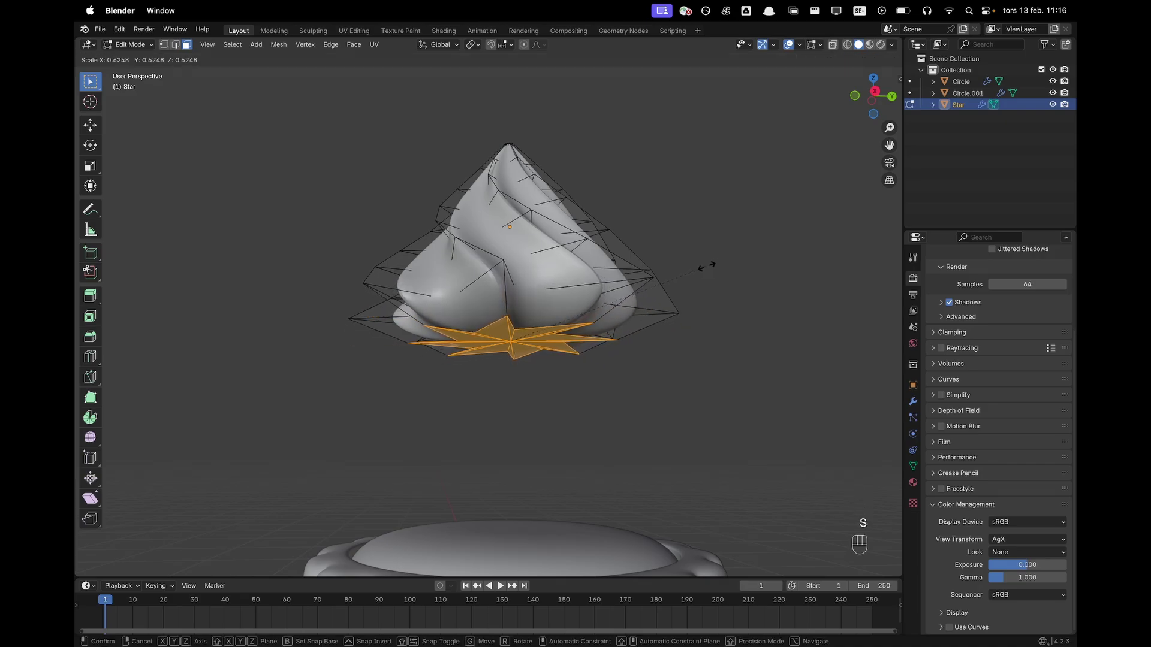
{"action": "left_click", "coordinate": [674, 276]}
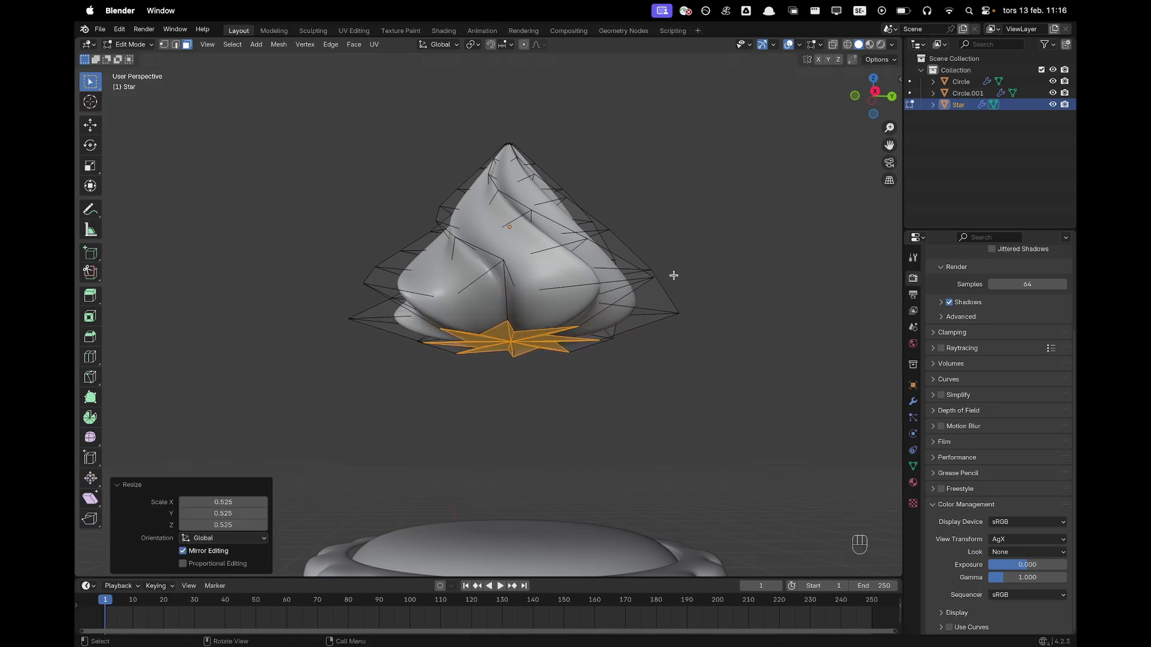
{"action": "key", "text": "Tab"}
Switch to the front view and move the swirl down along Z until it rests on the filling.
{"action": "middle_click_drag", "start_coordinate": [674, 275], "coordinate": [639, 325]}
{"action": "key", "text": "grave"}
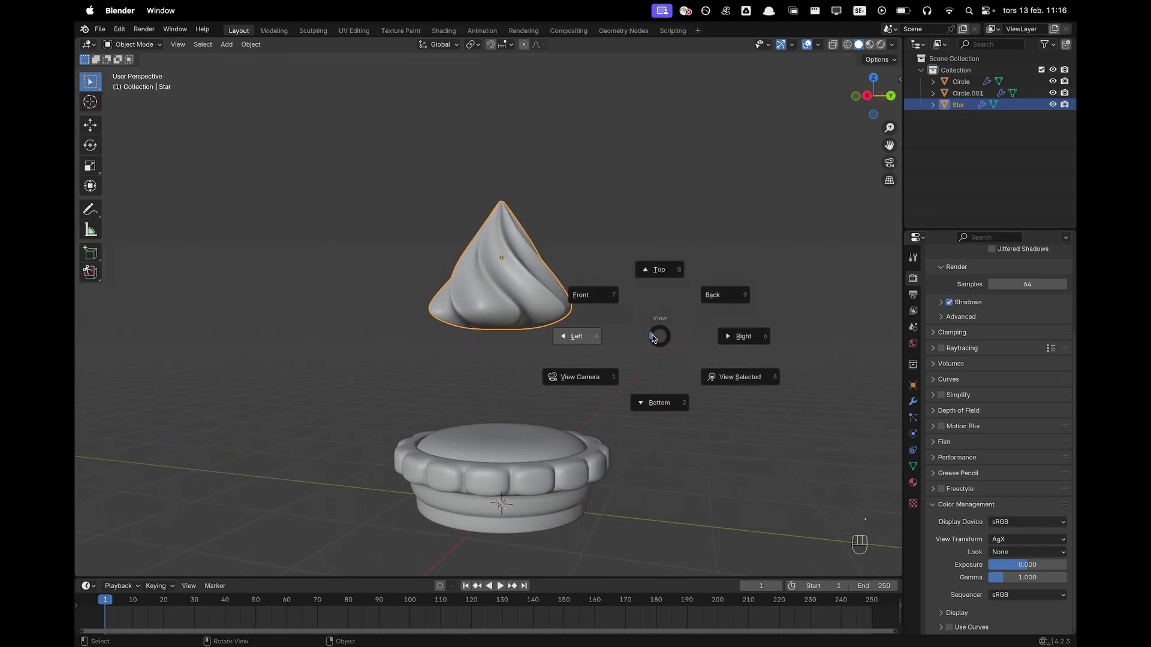
{"action": "left_click", "coordinate": [608, 307]}
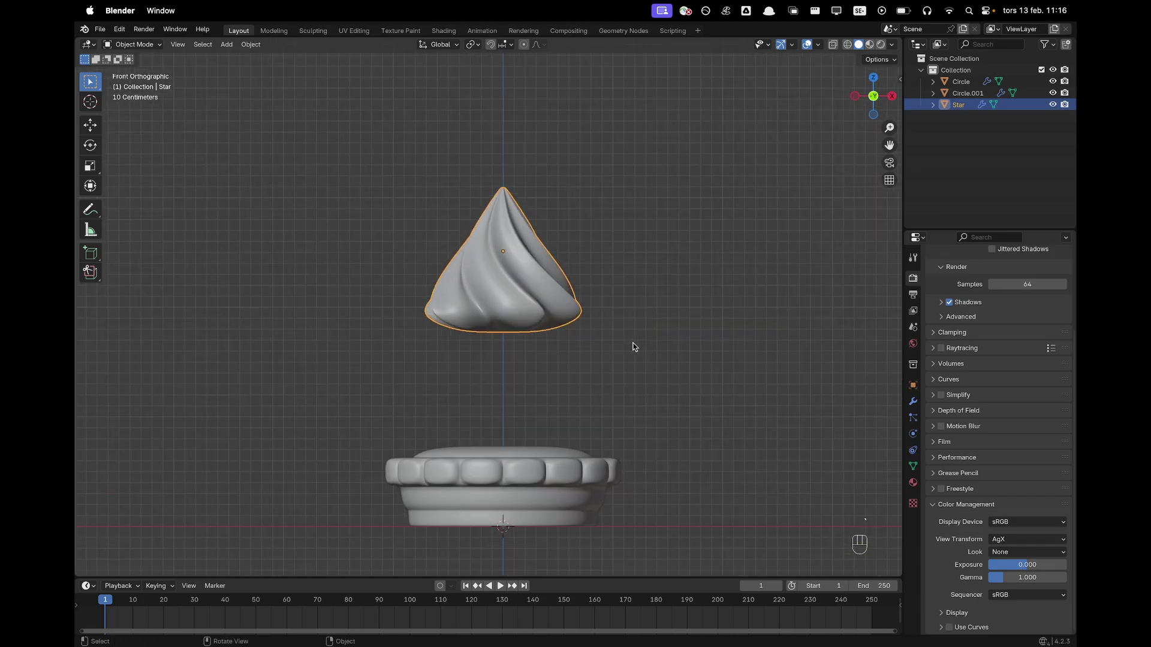
{"action": "key", "text": "g"}
{"action": "key", "text": "z"}
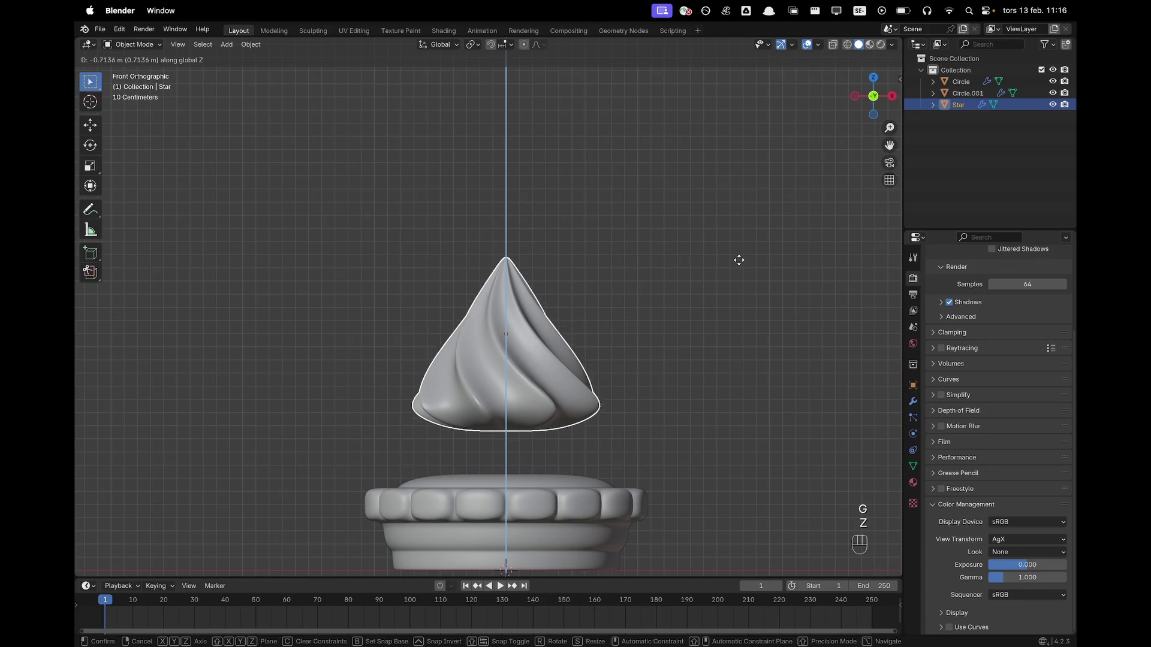
{"action": "left_click", "coordinate": [742, 311]}
{"action": "scroll", "coordinate": [726, 260], "scroll_direction": "down", "scroll_amount": 1}
Scale the swirl's whole mesh down uniformly in Edit Mode so it is narrower than the filling, and return to Object Mode.
{"action": "key", "text": "Tab"}
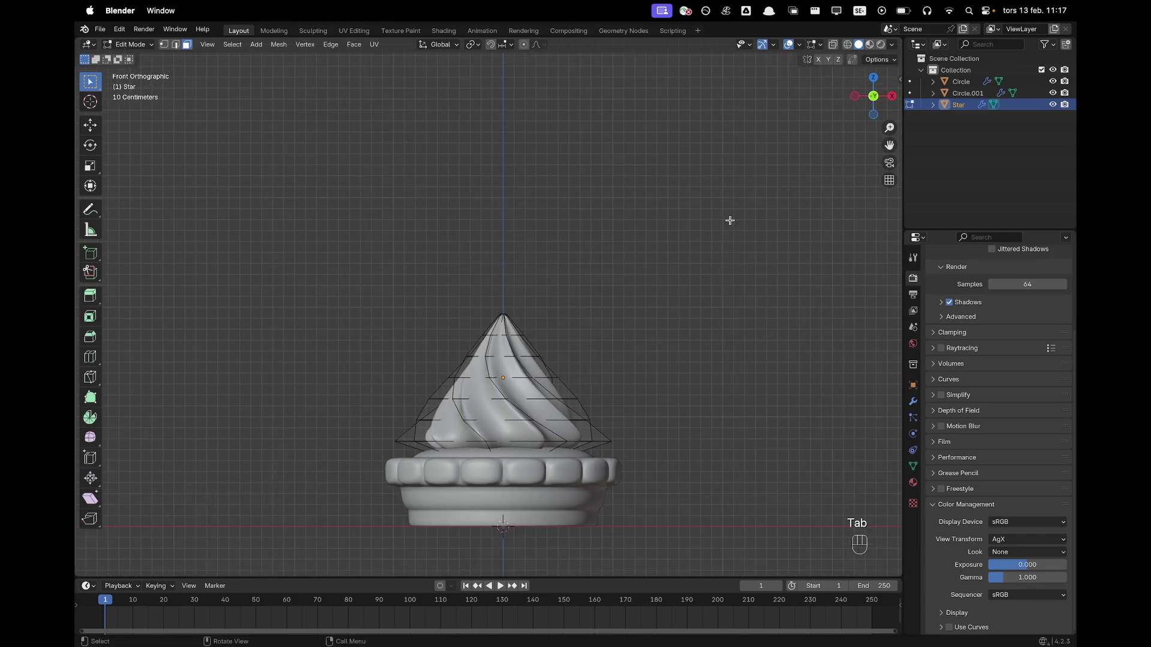
{"action": "key", "text": "a"}
{"action": "key", "text": "s"}
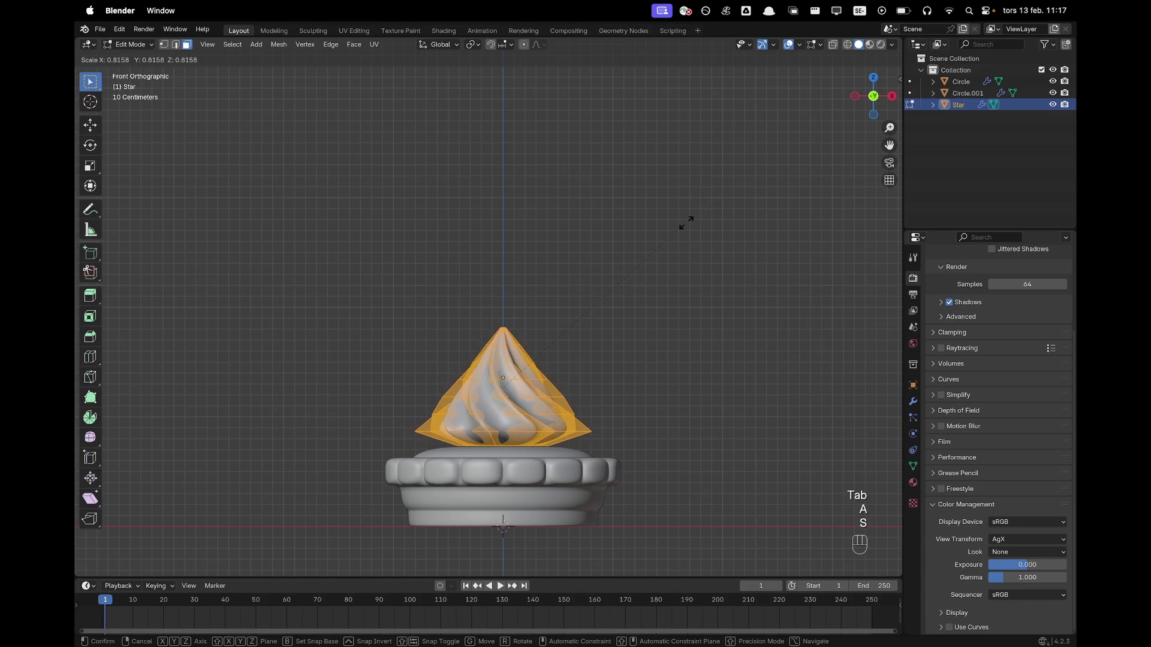
{"action": "left_click", "coordinate": [663, 254]}
{"action": "key", "text": "Tab"}
Lower the smaller swirl about 0.1 m along Z onto the filling.
{"action": "key", "text": "g"}
{"action": "key", "text": "z"}
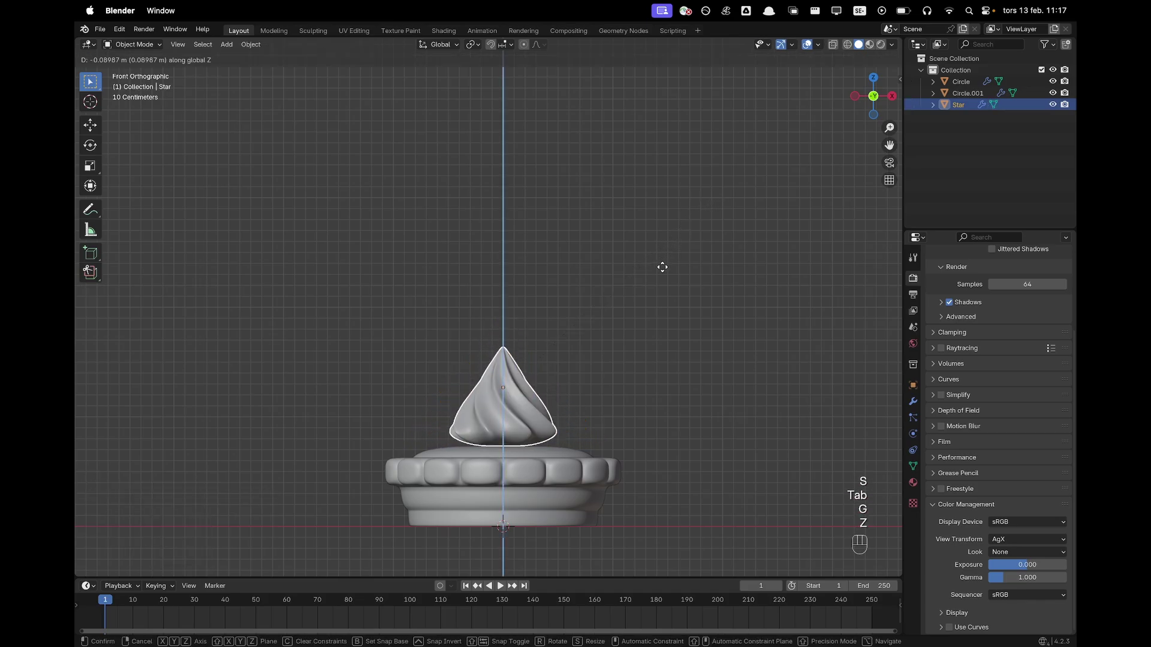
{"action": "left_click", "coordinate": [662, 272]}
Flatten the swirl's whole mesh slightly along Z in two passes, the first by about 0.93, and return to Object Mode.
{"action": "middle_click_drag", "start_coordinate": [661, 271], "coordinate": [681, 141]}
{"action": "key", "text": "Tab"}
{"action": "key", "text": "a"}
{"action": "key", "text": "s"}
{"action": "key", "text": "z"}
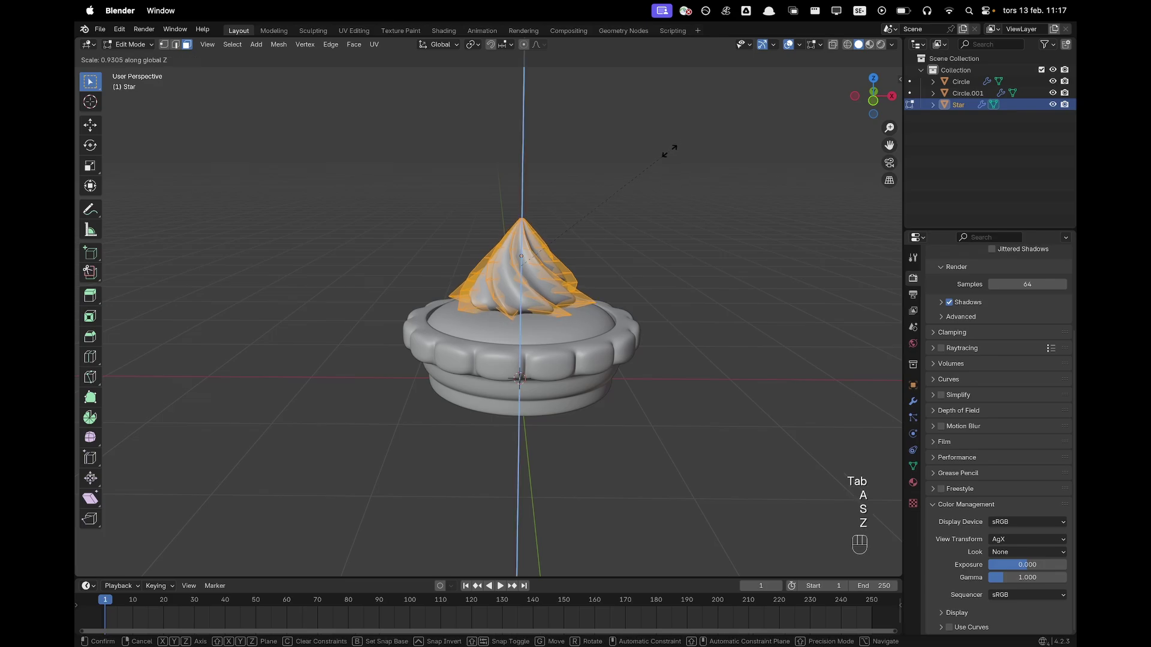
{"action": "left_click", "coordinate": [670, 155]}
{"action": "key", "text": "Tab"}
{"action": "scroll", "coordinate": [660, 174], "scroll_direction": "up", "scroll_amount": 1}
{"action": "key", "text": "Tab"}
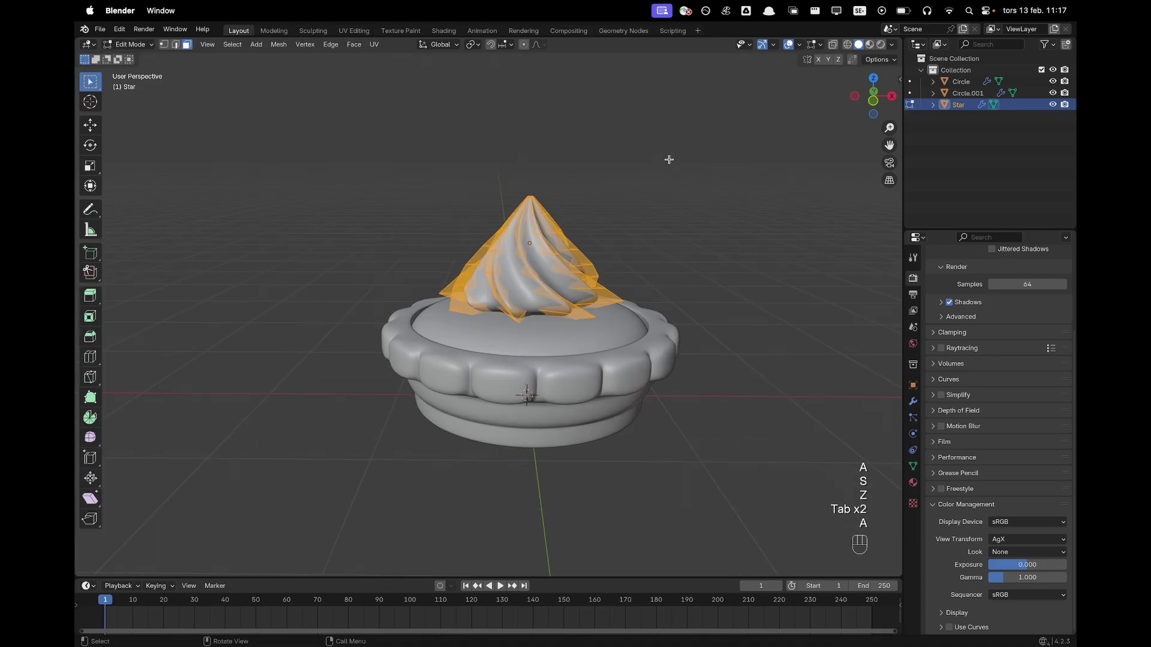
{"action": "key", "text": "s"}
{"action": "key", "text": "z"}
{"action": "left_click", "coordinate": [666, 168]}
{"action": "key", "text": "Tab"}
Lower the flattened swirl along Z in two small moves until it sits on the filling, deselect it, and check it in front view.
{"action": "key", "text": "g"}
{"action": "key", "text": "z"}
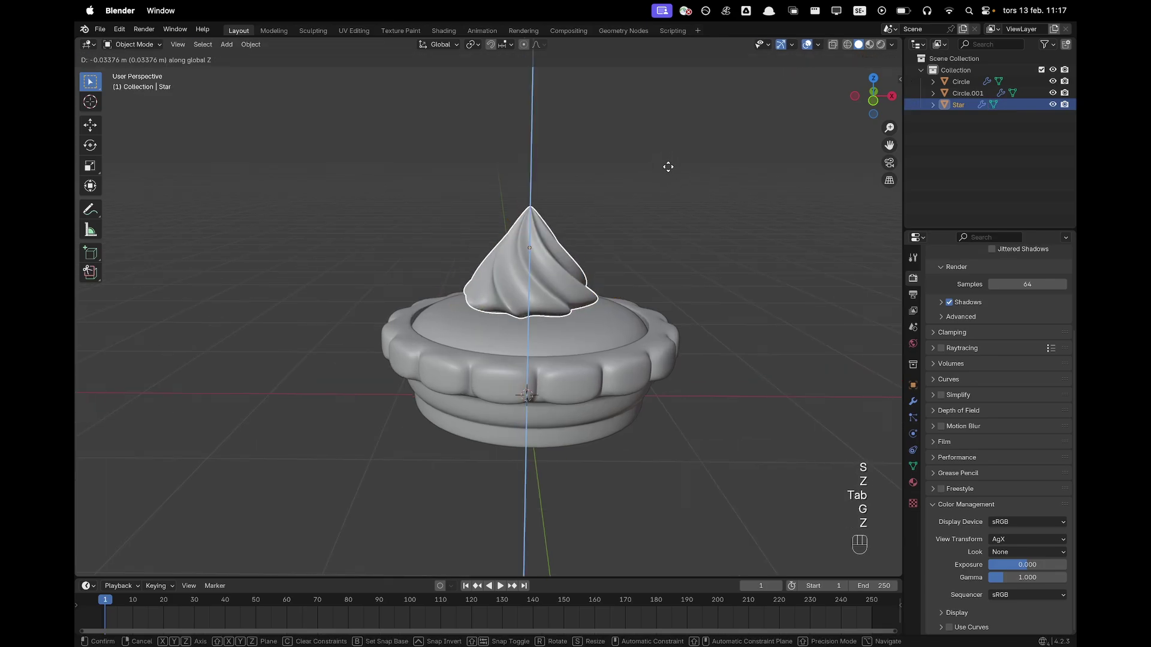
{"action": "left_click", "coordinate": [670, 174]}
{"action": "middle_click_drag", "start_coordinate": [669, 173], "coordinate": [580, 234]}
{"action": "key", "text": "g"}
{"action": "key", "text": "z"}
{"action": "left_click", "coordinate": [331, 164]}
{"action": "left_click", "coordinate": [331, 165]}
{"action": "key", "text": "grave"}
{"action": "left_click", "coordinate": [604, 193]}
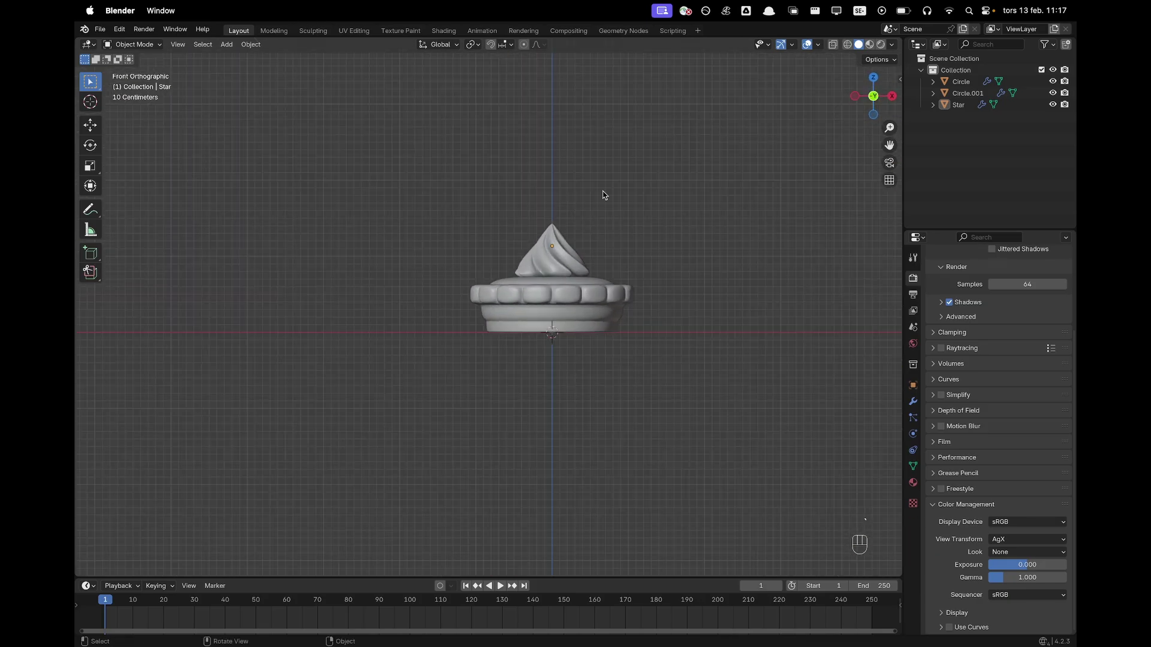
Add a mesh circle with 8 vertices and a 1 m radius at the world origin.
{"action": "middle_click_drag", "start_coordinate": [604, 192], "coordinate": [534, 231]}
{"action": "scroll", "coordinate": [630, 227], "scroll_direction": "down", "scroll_amount": 2}
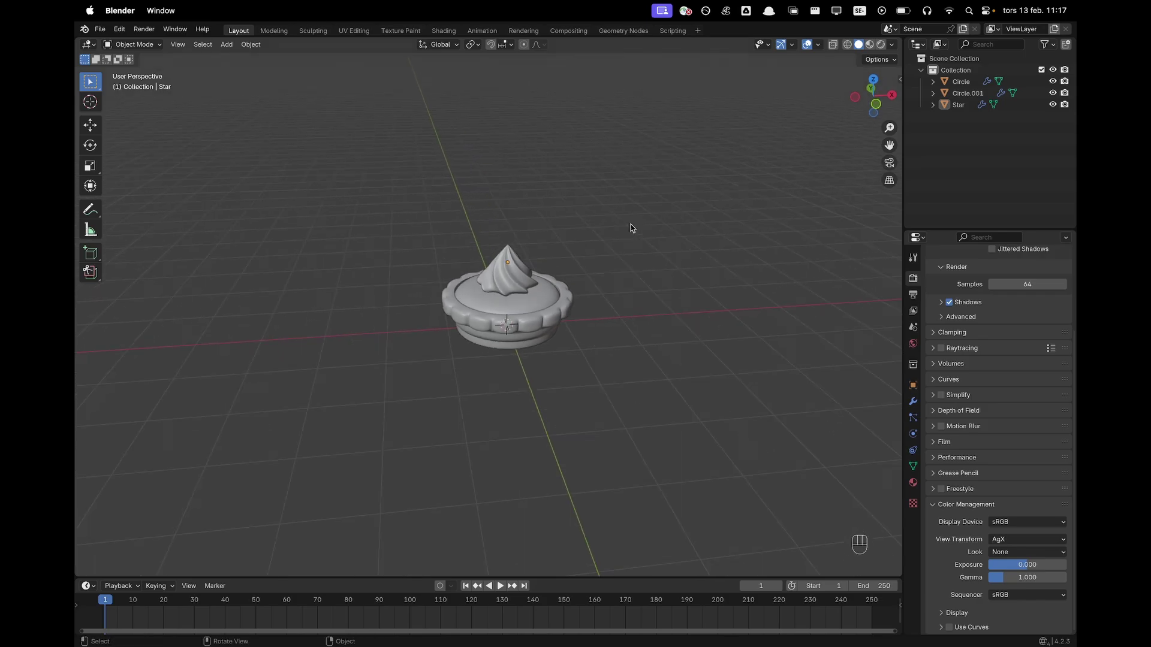
{"action": "key", "text": "shift+a"}
{"action": "mouse_move", "coordinate": [596, 208]}
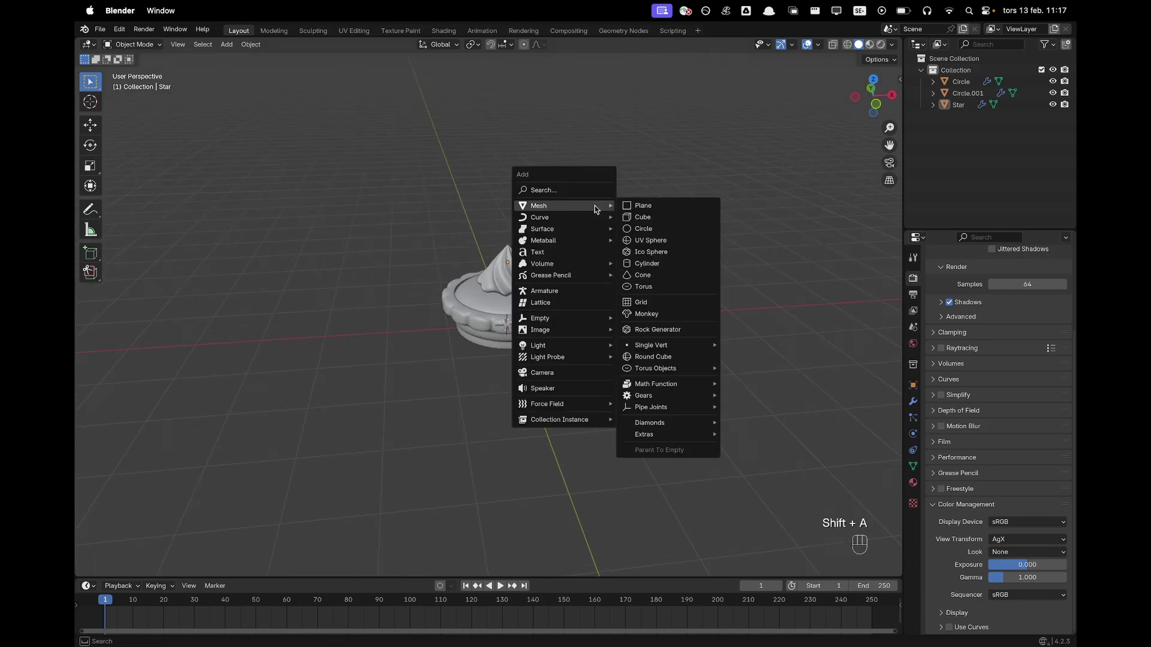
{"action": "left_click", "coordinate": [644, 229]}
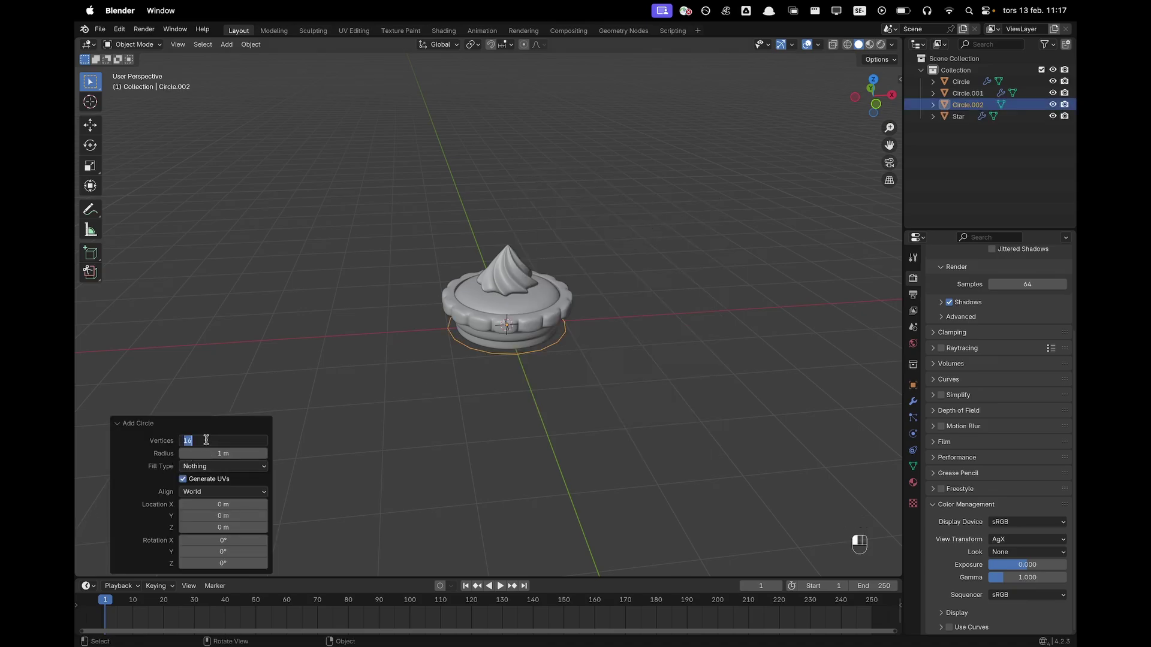
{"action": "type", "text": "8"}
{"action": "key", "text": "Return"}
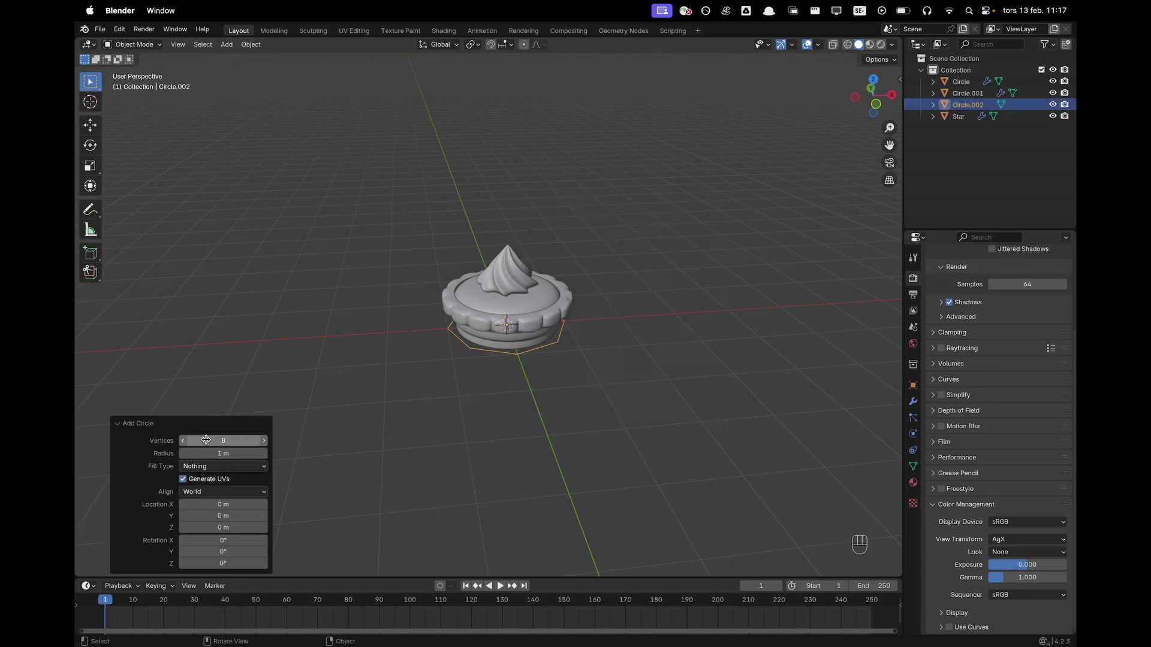
Select the new octagonal circle and move it along X so it lies clear of the tart.
{"action": "left_click", "coordinate": [724, 298]}
{"action": "left_click", "coordinate": [558, 342]}
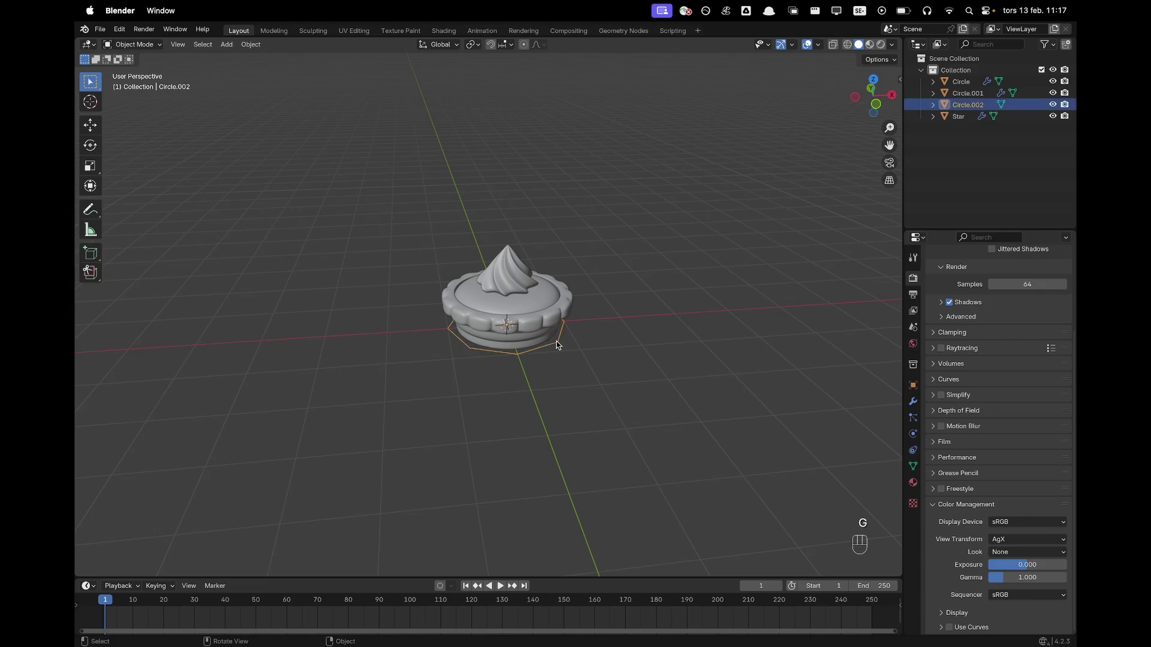
{"action": "key", "text": "g"}
{"action": "key", "text": "x"}
{"action": "left_click", "coordinate": [714, 325]}
Fill the octagon with a face in Edit Mode and inset it twice, by about 0.11 m and about 0.73 m.
{"action": "middle_click_drag", "start_coordinate": [715, 324], "coordinate": [680, 347]}
{"action": "key", "text": "Tab"}
{"action": "key", "text": "f"}
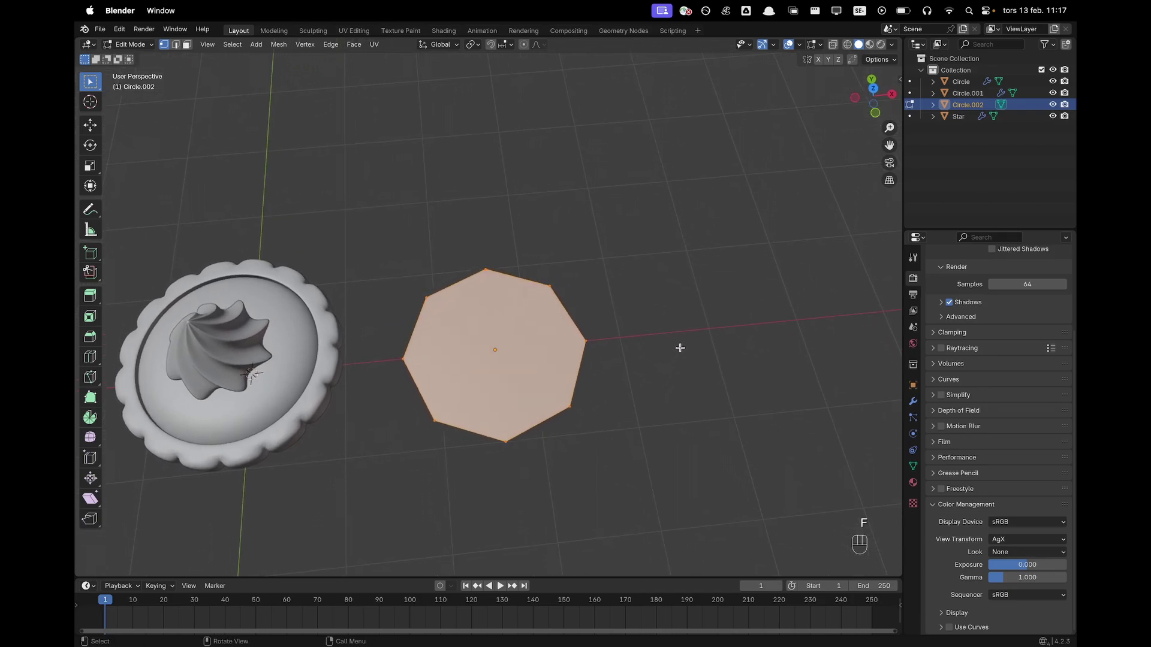
{"action": "key", "text": "i"}
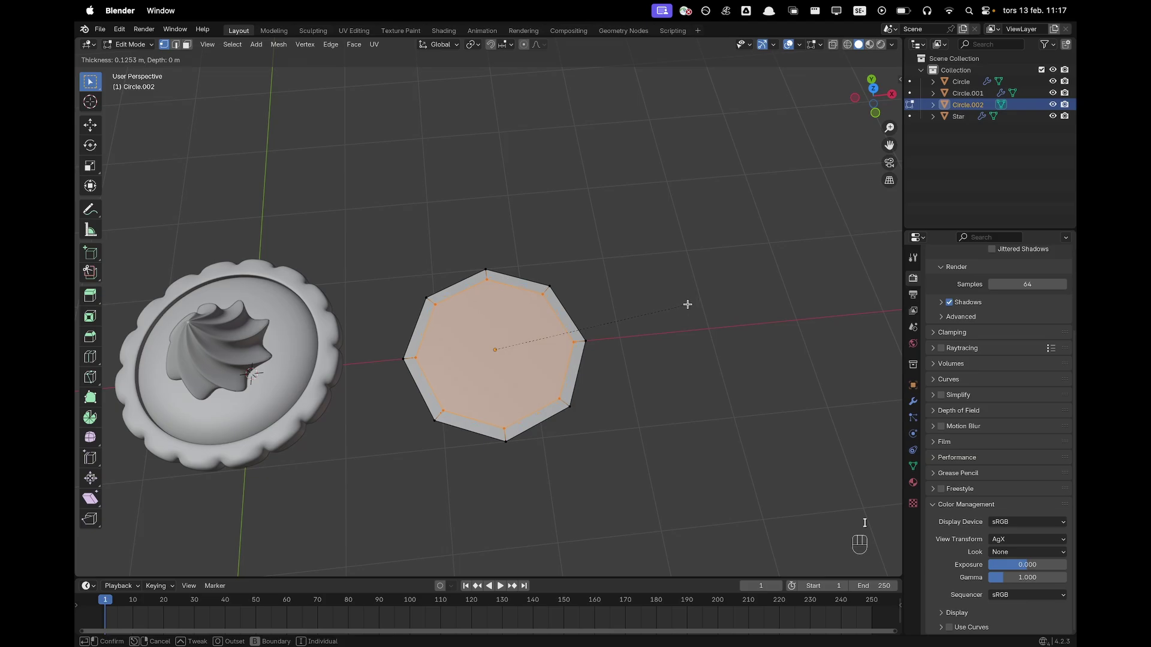
{"action": "left_click", "coordinate": [688, 304]}
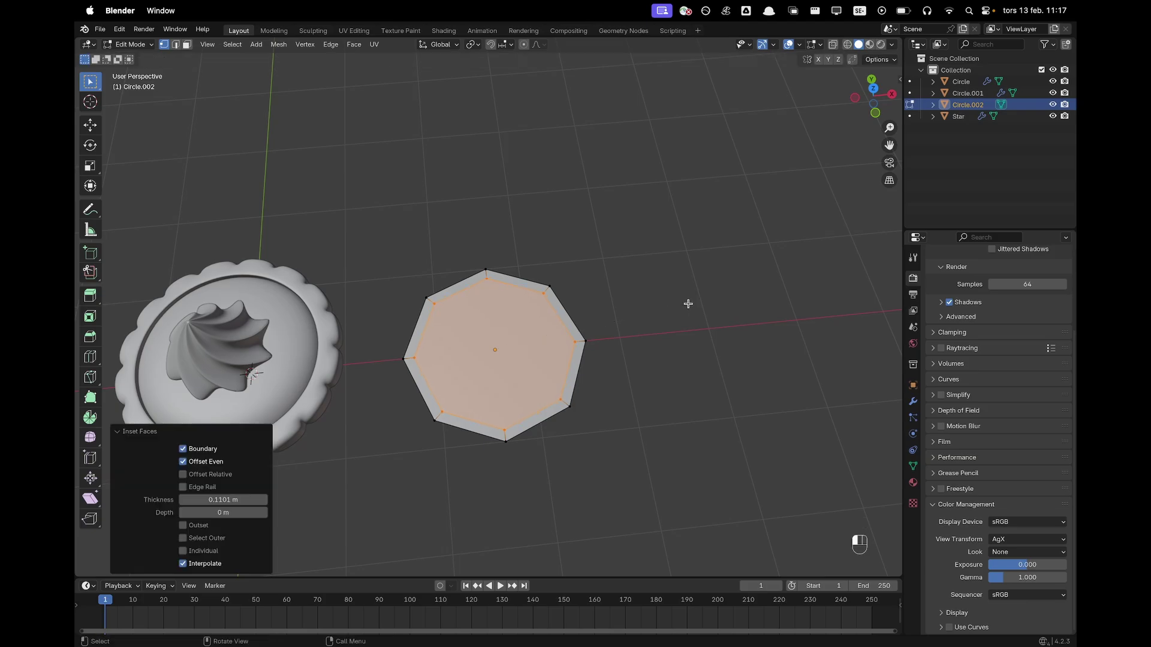
{"action": "scroll", "coordinate": [526, 411], "scroll_direction": "up", "scroll_amount": 2}
{"action": "key", "text": "i"}
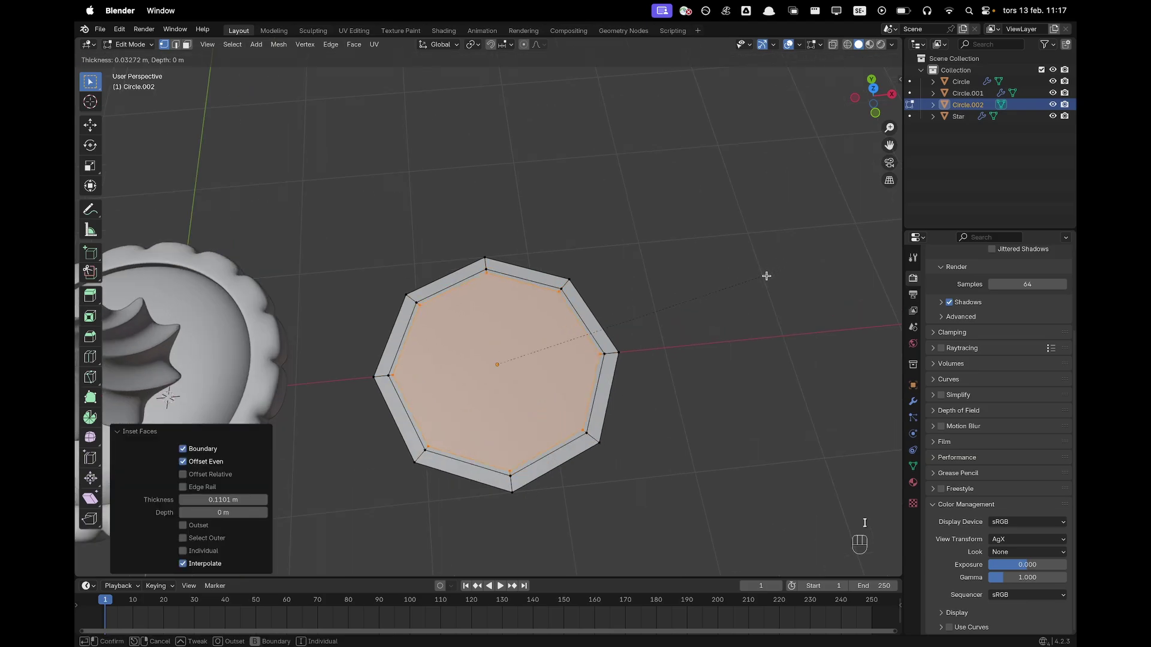
{"action": "left_click", "coordinate": [731, 299]}
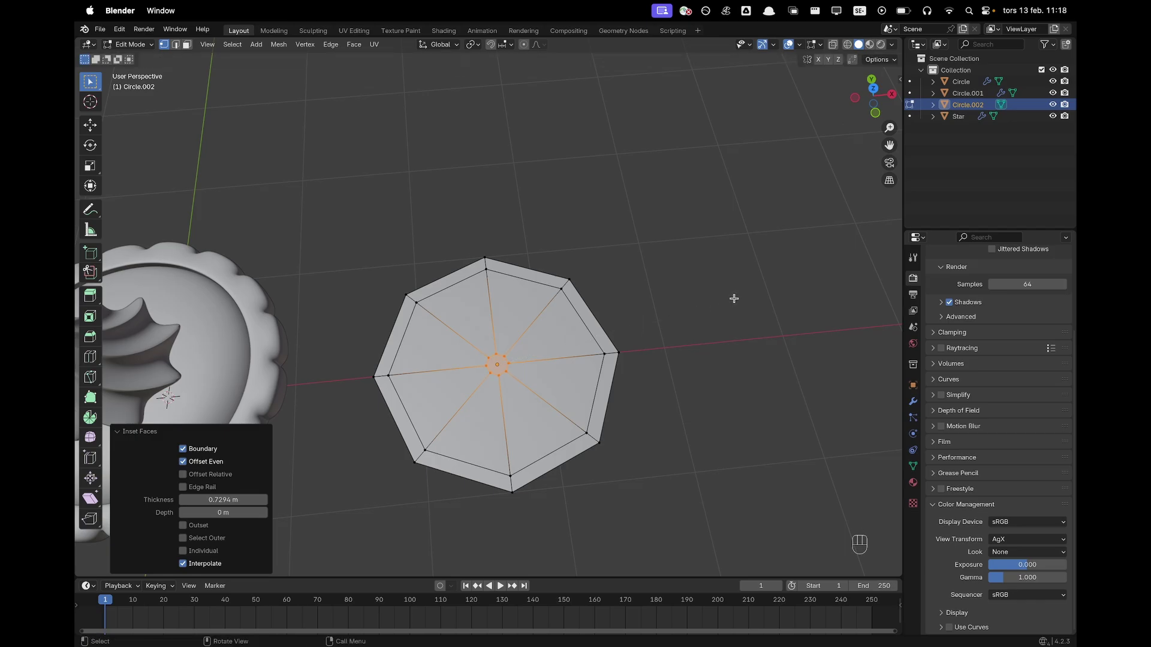
Select the ring of eight wedge faces and inset them individually by about 0.044 m.
{"action": "key", "text": "3"}
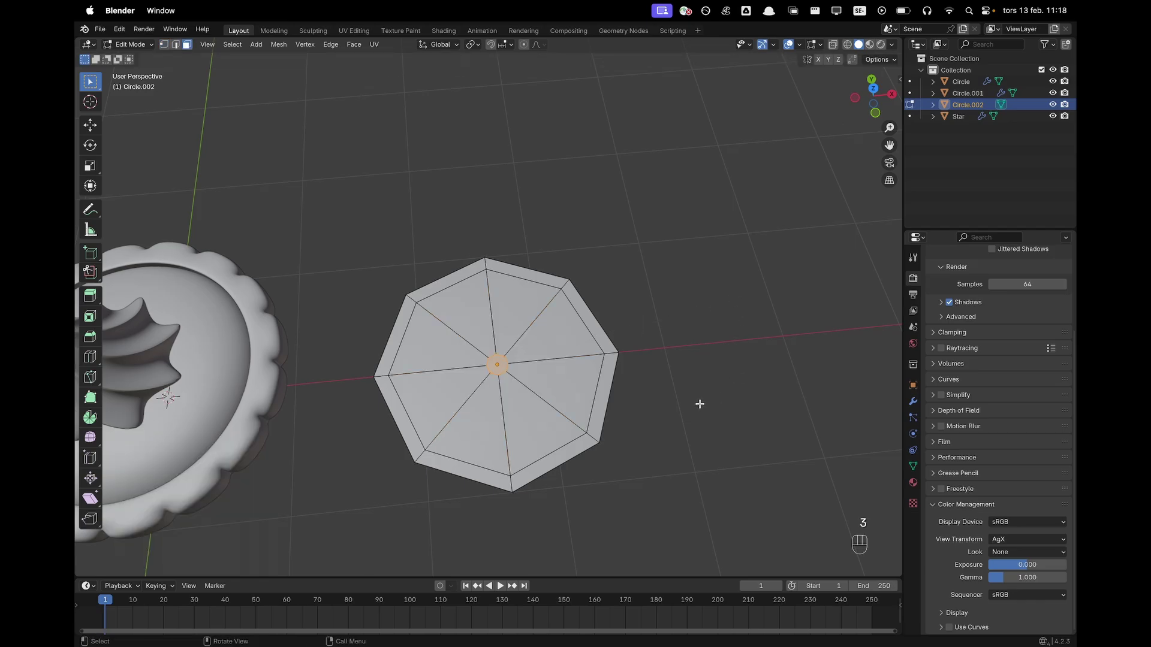
{"action": "left_click", "coordinate": [536, 320], "text": "alt"}
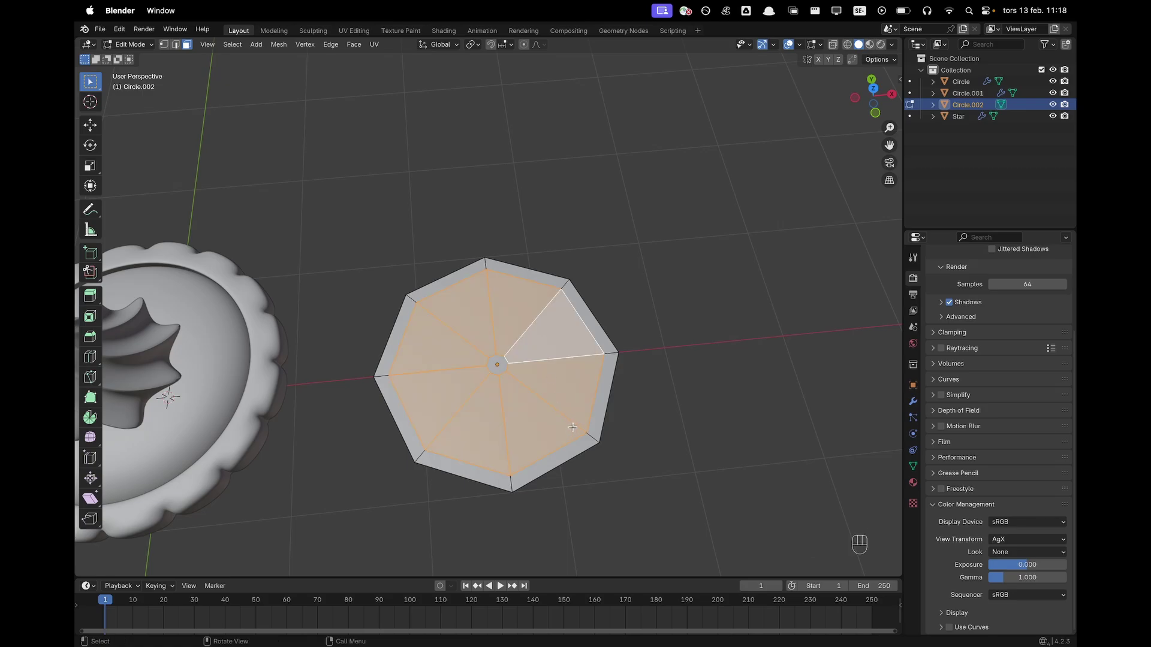
{"action": "middle_click_drag", "start_coordinate": [573, 426], "coordinate": [600, 408]}
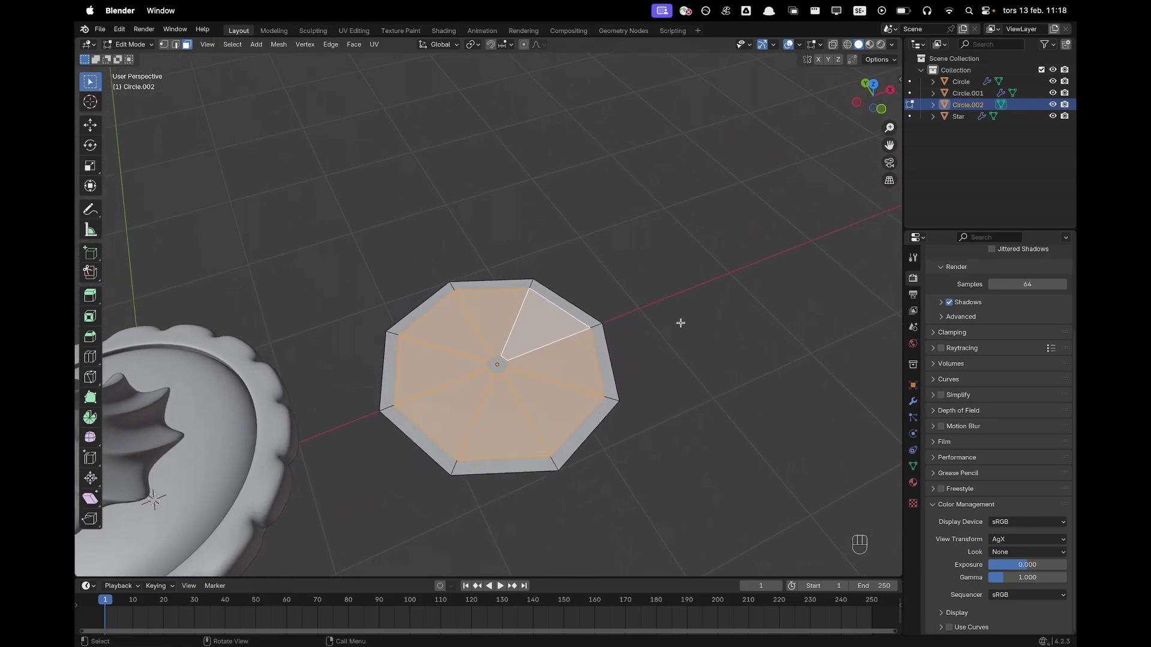
{"action": "scroll", "coordinate": [697, 268], "scroll_direction": "up", "scroll_amount": 1}
{"action": "key", "text": "i"}
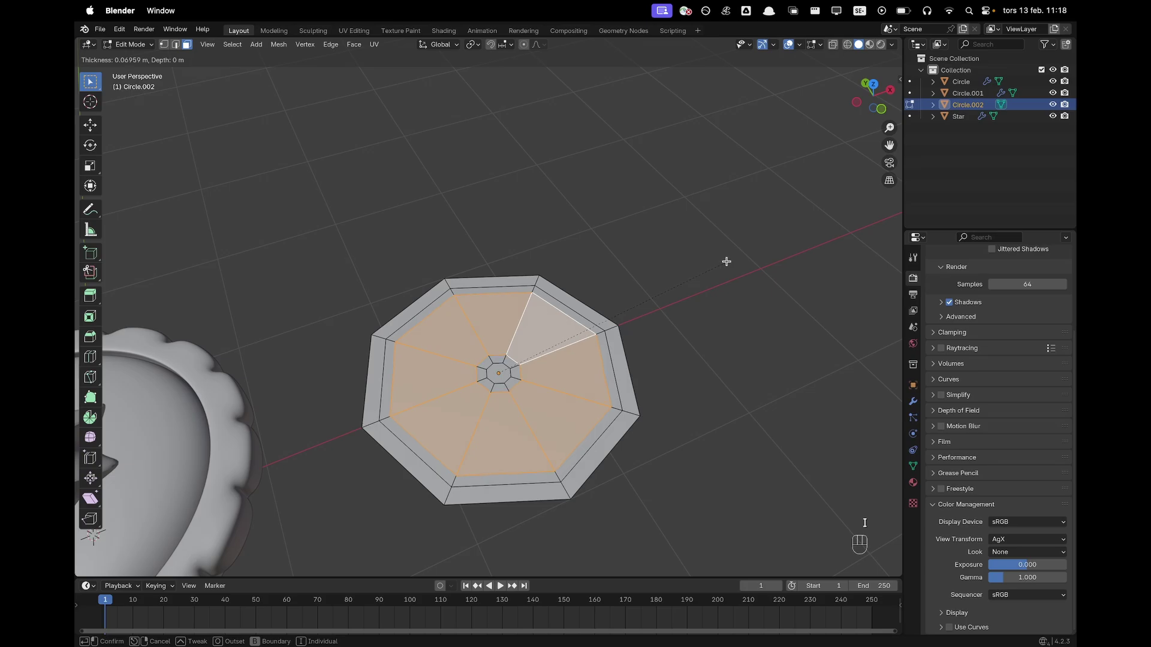
{"action": "key", "text": "i"}
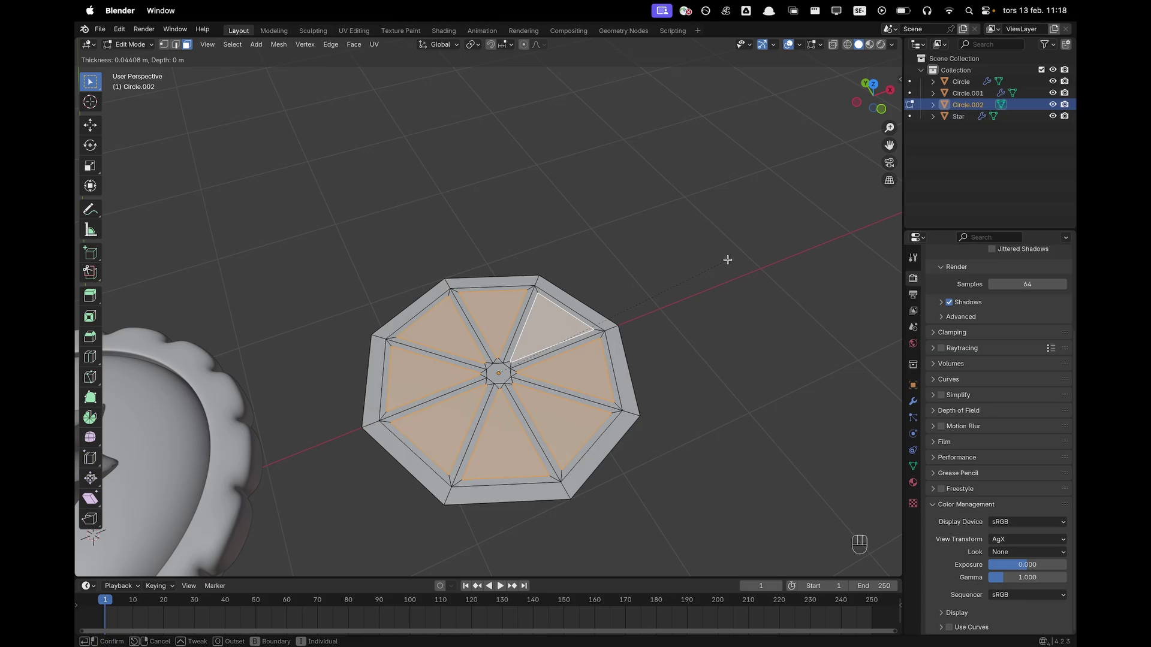
{"action": "left_click", "coordinate": [727, 260]}
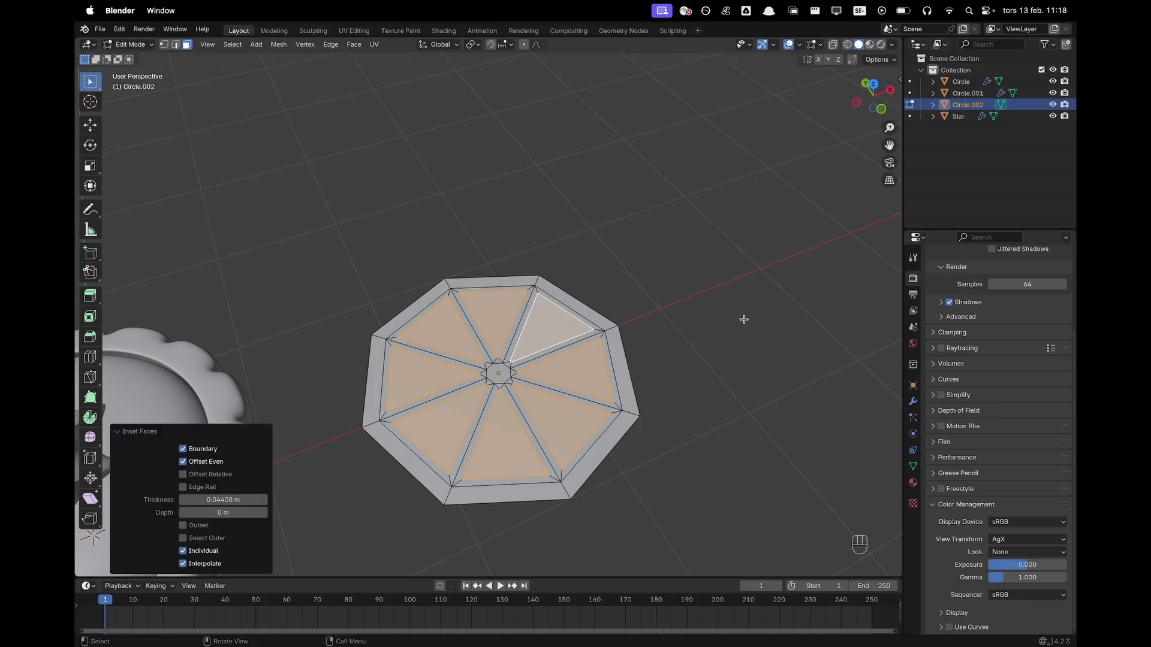
Delete the eight inset wedge faces so the octagon becomes a rim with eight spokes.
{"action": "key", "text": "x"}
{"action": "left_click", "coordinate": [742, 319]}
{"action": "scroll", "coordinate": [739, 319], "scroll_direction": "down", "scroll_amount": 2}
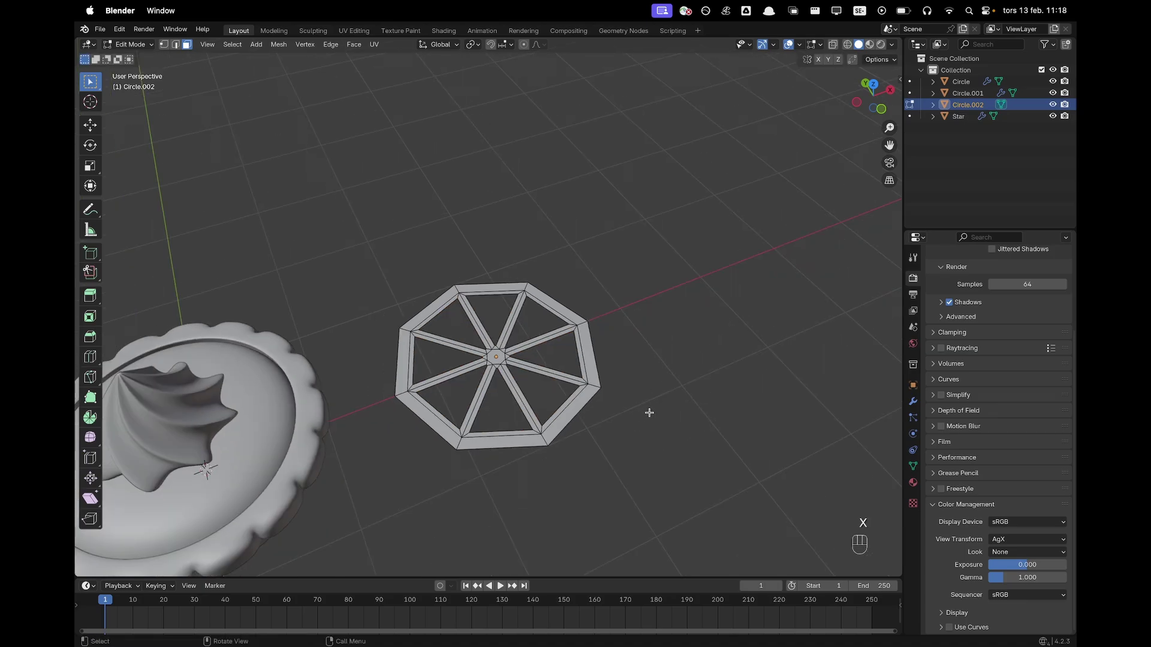
{"action": "middle_click_drag", "start_coordinate": [645, 432], "coordinate": [612, 411]}
Return to Object Mode and apply a level 3 subdivision to the spoked citrus slice.
{"action": "key", "text": "Tab"}
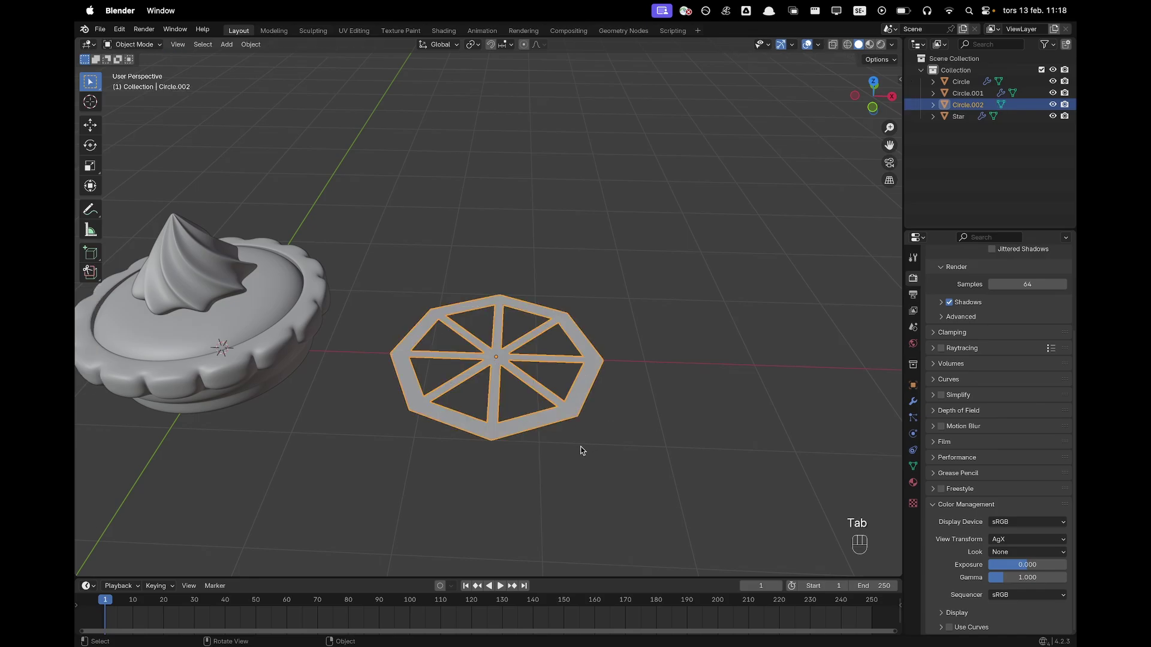
{"action": "middle_click_drag", "start_coordinate": [581, 450], "coordinate": [611, 405]}
{"action": "key", "text": "super+3"}
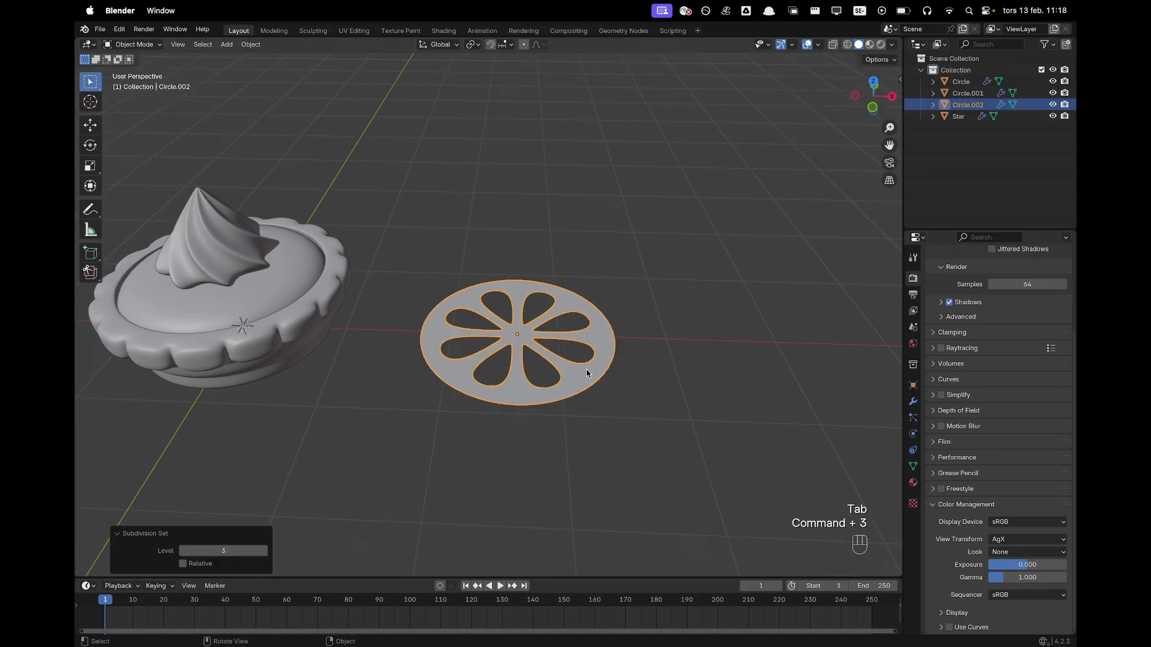
Extrude the slice's whole mesh upward by about 0.13 m in Edit Mode to give it thickness.
{"action": "middle_click_drag", "start_coordinate": [456, 370], "coordinate": [621, 282]}
{"action": "key", "text": "Tab"}
{"action": "middle_click_drag", "start_coordinate": [668, 394], "coordinate": [717, 359]}
{"action": "key", "text": "a"}
{"action": "scroll", "coordinate": [729, 357], "scroll_direction": "up", "scroll_amount": 1}
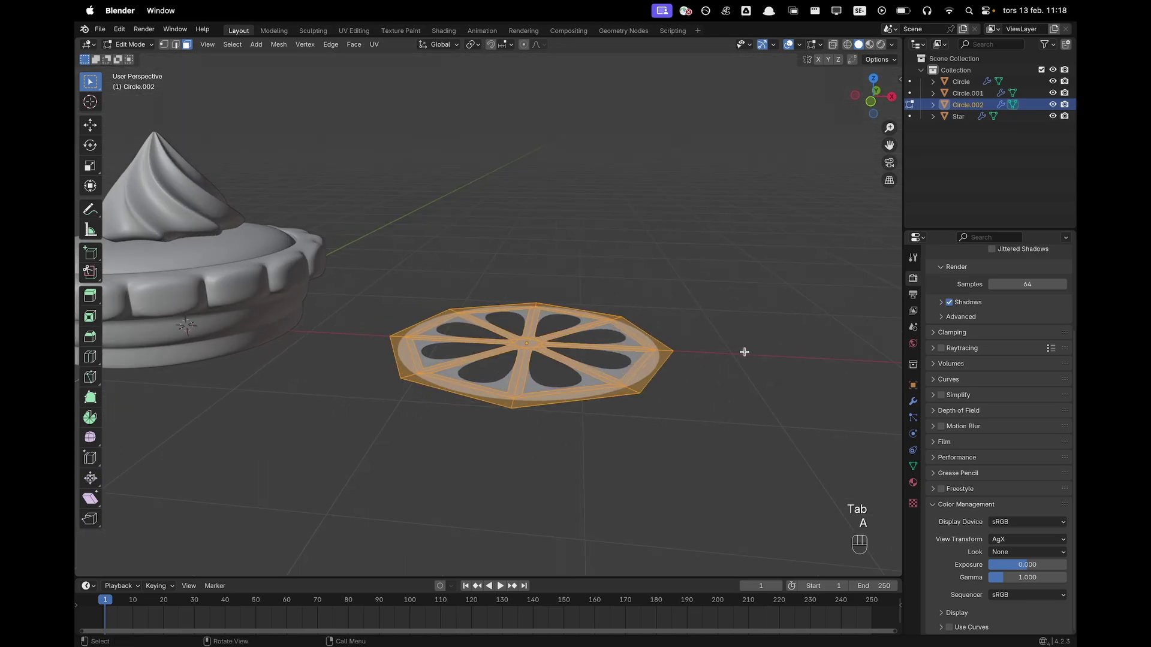
{"action": "key", "text": "e"}
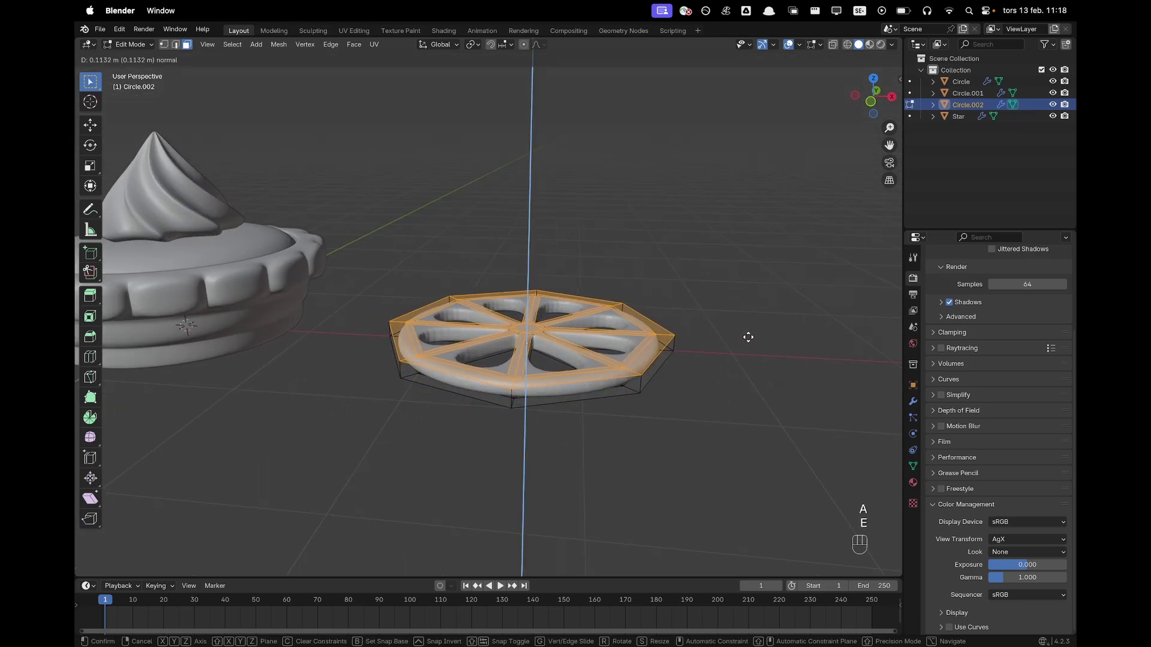
{"action": "left_click", "coordinate": [750, 334]}
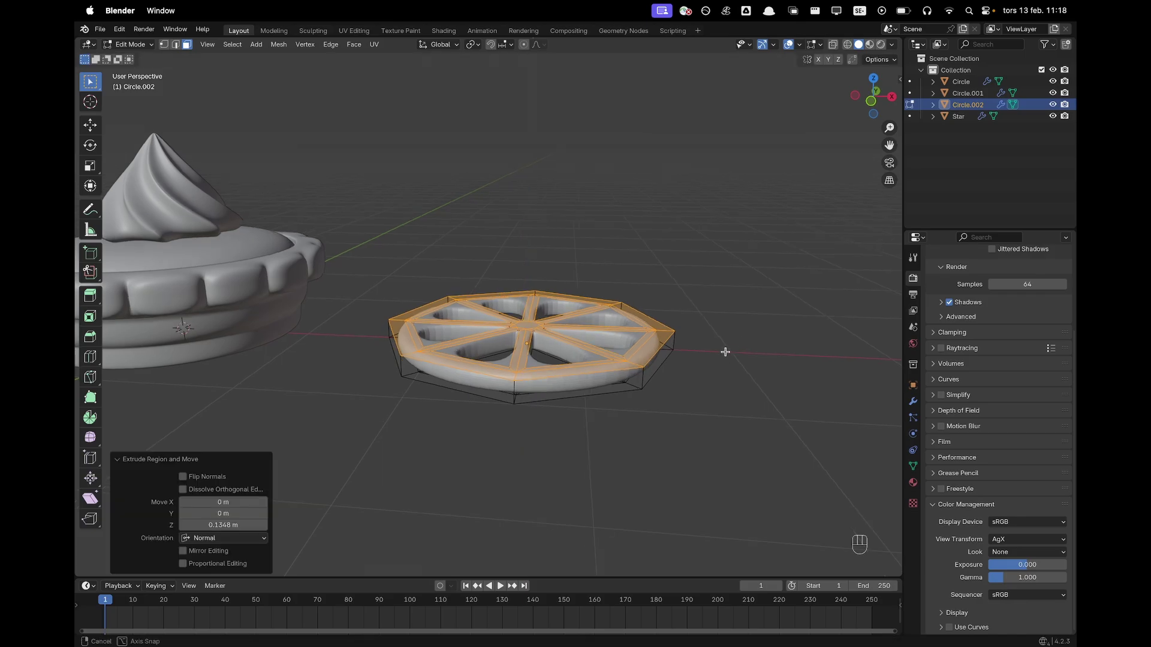
Add one centred horizontal loop cut around the outer side of the slice.
{"action": "middle_click_drag", "start_coordinate": [725, 350], "coordinate": [689, 347]}
{"action": "key", "text": "super+r"}
{"action": "left_click", "coordinate": [563, 340]}
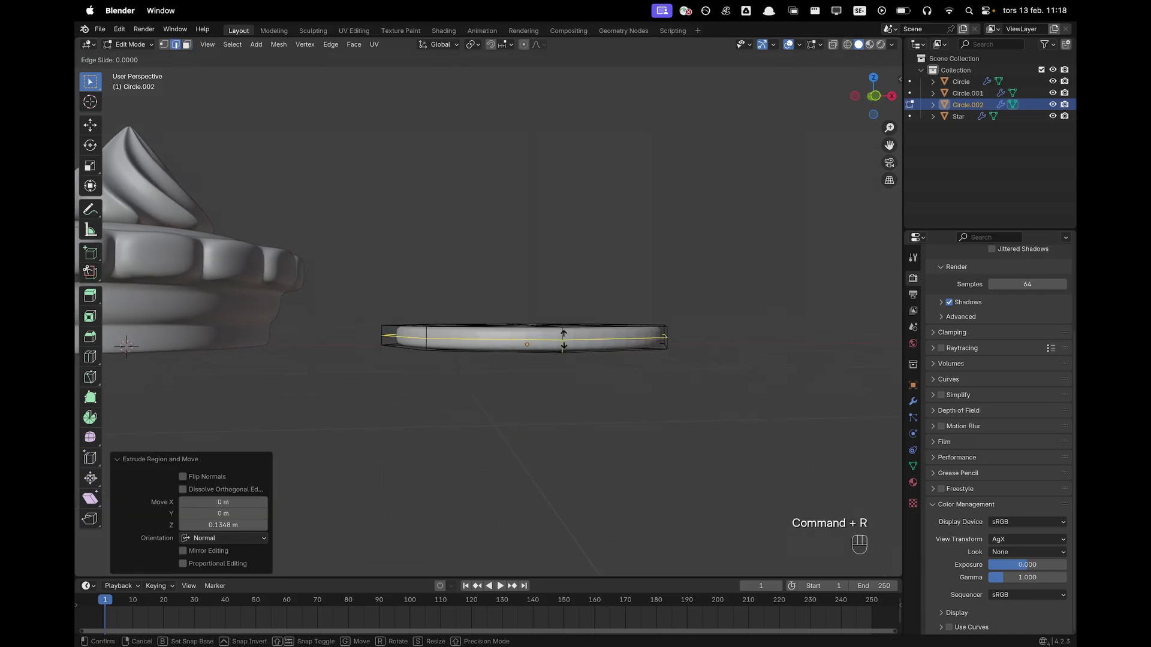
{"action": "left_click", "coordinate": [566, 340]}
Select the face loops around the slice's outer side and extrude them along their normals by about 0.04 m.
{"action": "scroll", "coordinate": [600, 342], "scroll_direction": "up", "scroll_amount": 3}
{"action": "middle_click_drag", "start_coordinate": [717, 363], "coordinate": [695, 374]}
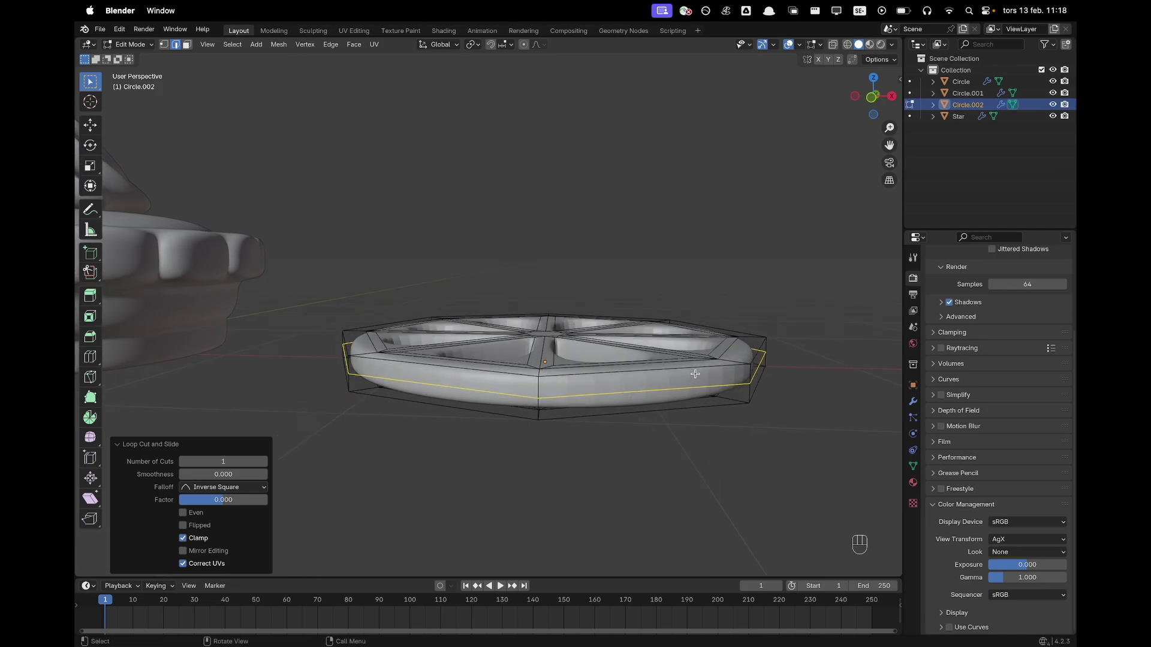
{"action": "middle_click_drag", "start_coordinate": [603, 366], "coordinate": [636, 396]}
{"action": "key", "text": "3"}
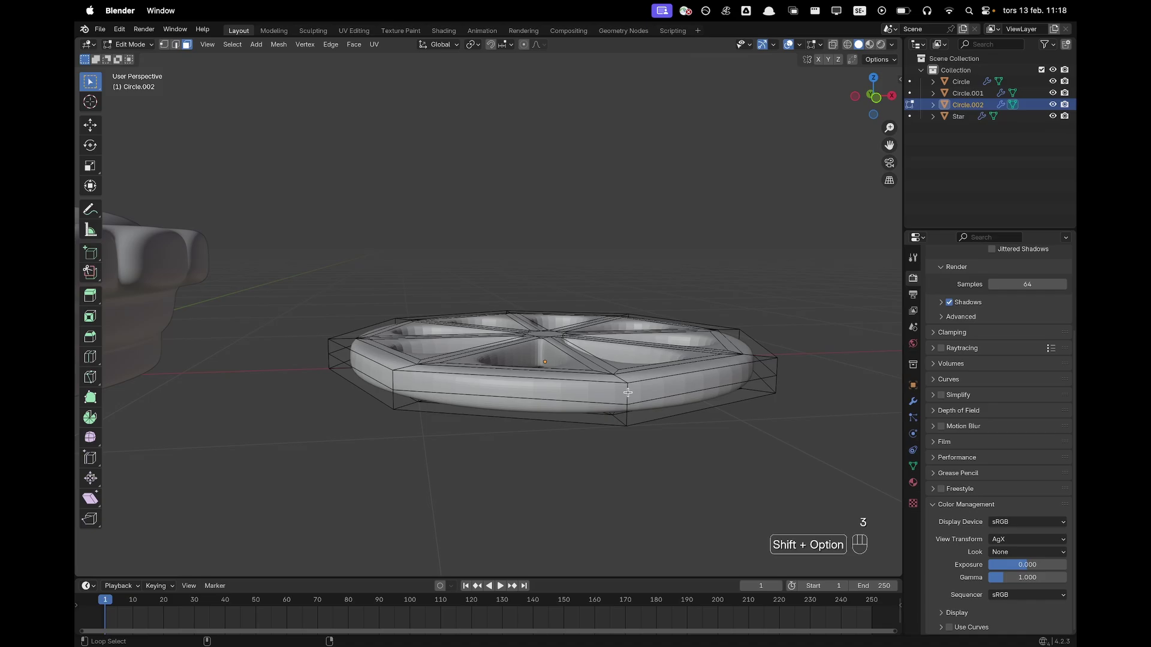
{"action": "left_click", "coordinate": [627, 393], "text": "alt+shift"}
{"action": "middle_click_drag", "start_coordinate": [627, 411], "coordinate": [620, 356]}
{"action": "key", "text": "alt+e"}
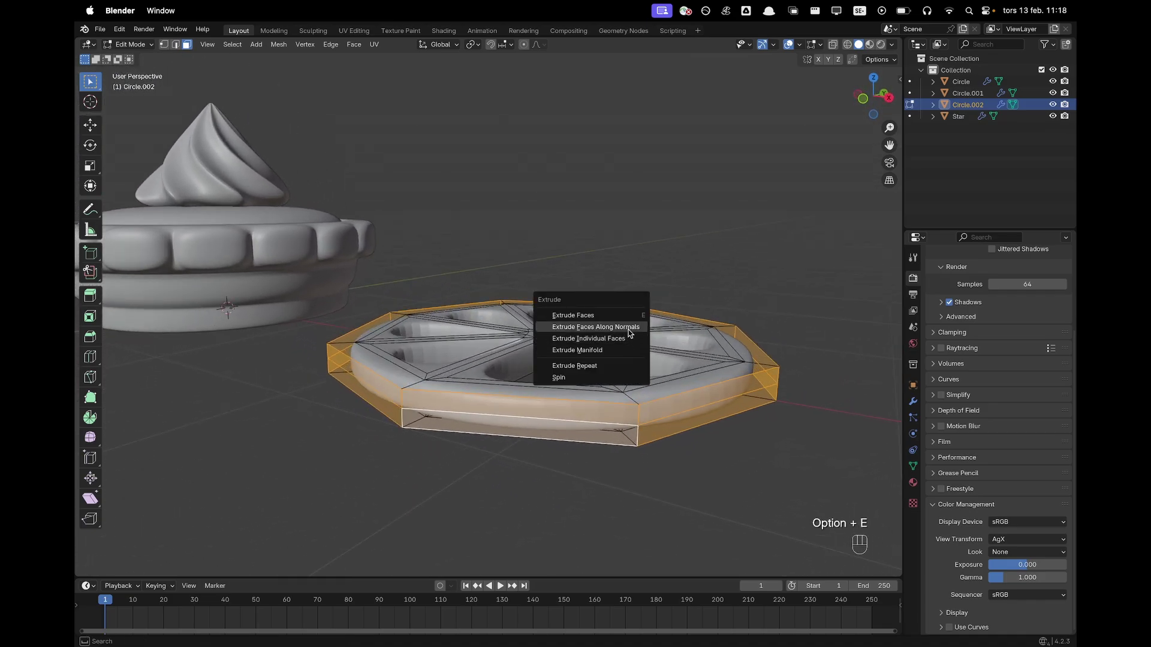
{"action": "left_click", "coordinate": [629, 329]}
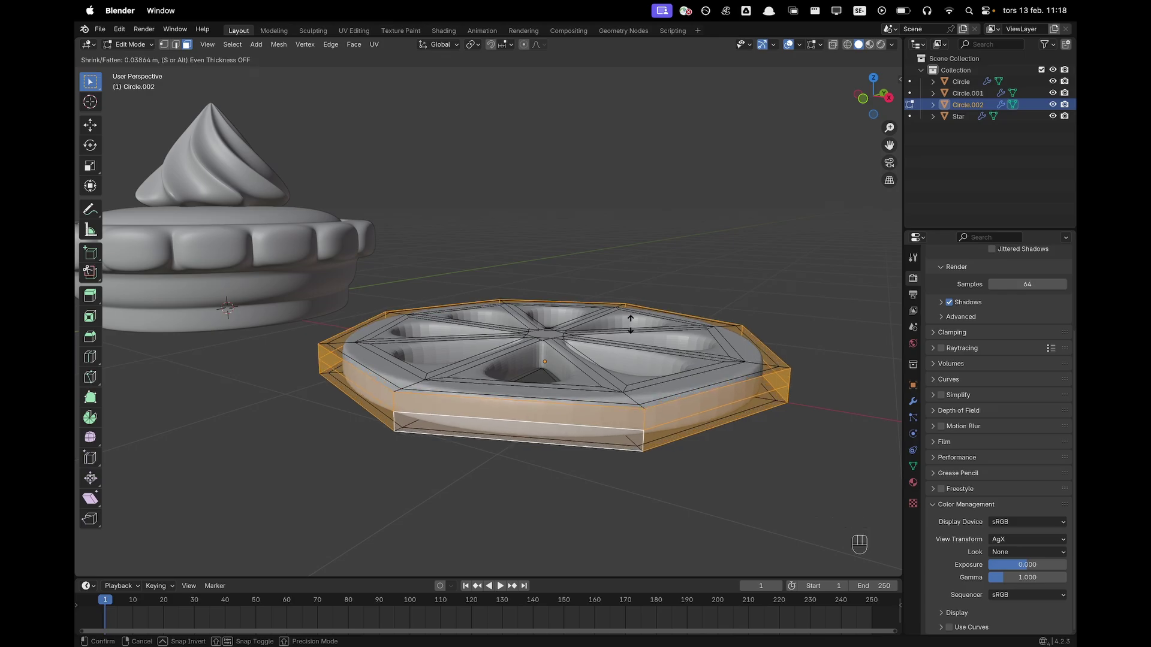
{"action": "left_click", "coordinate": [630, 324]}
Return to Object Mode and apply Shade Auto Smooth at 30° to the citrus slice.
{"action": "middle_click_drag", "start_coordinate": [821, 334], "coordinate": [599, 378]}
{"action": "key", "text": "Tab"}
{"action": "right_click", "coordinate": [615, 339]}
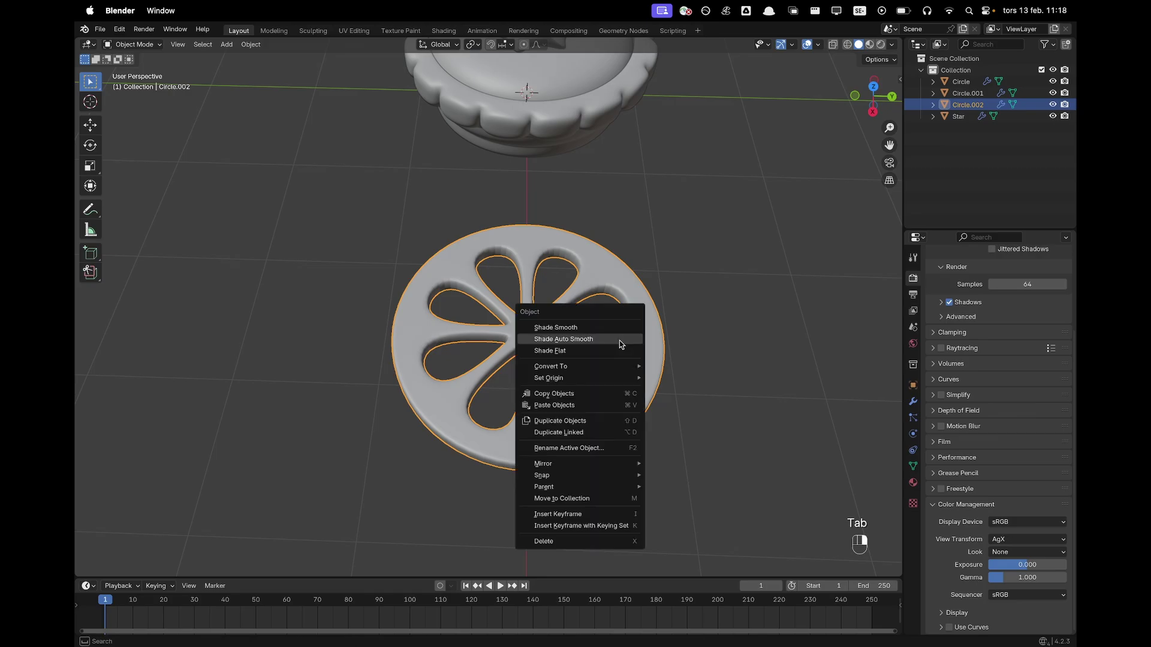
{"action": "left_click", "coordinate": [620, 339]}
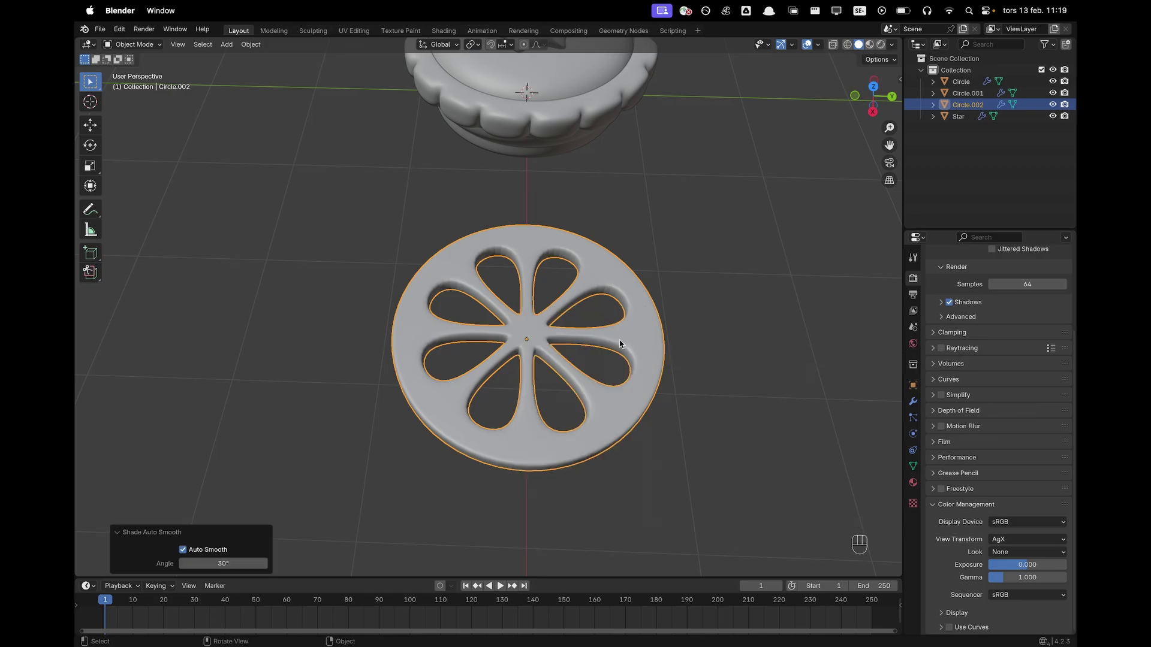
In Edit Mode on the citrus slice, add one centred loop cut across each of four neighbouring spokes to narrow their inner corners.
{"action": "middle_click_drag", "start_coordinate": [622, 342], "coordinate": [441, 342]}
{"action": "key", "text": "Tab"}
{"action": "key", "text": "super+r"}
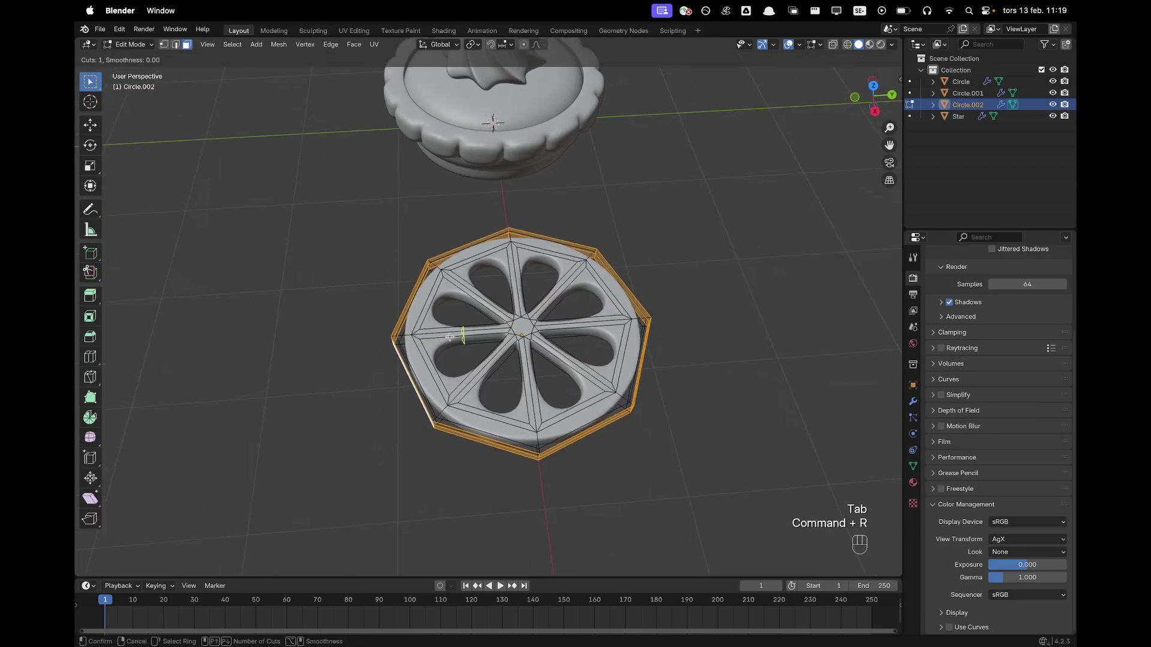
{"action": "key", "text": "Escape"}
{"action": "key", "text": "super+r"}
{"action": "left_click", "coordinate": [456, 334]}
{"action": "right_click", "coordinate": [455, 335]}
{"action": "key", "text": "super+r"}
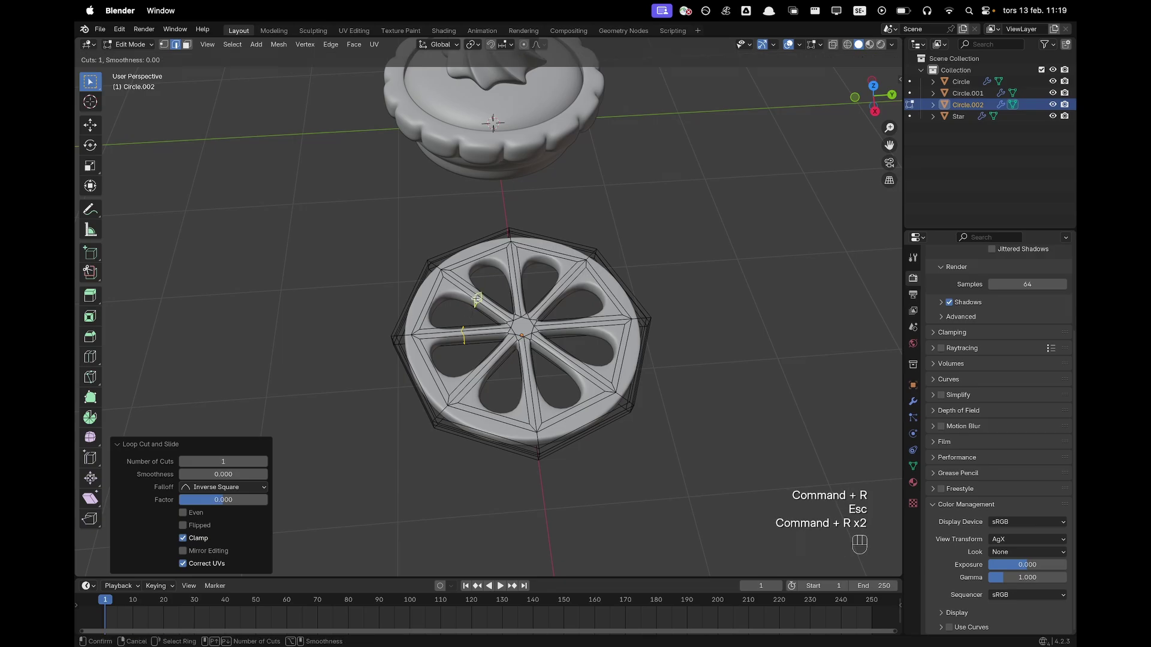
{"action": "left_click", "coordinate": [475, 300]}
{"action": "right_click", "coordinate": [476, 300]}
{"action": "key", "text": "super+r"}
{"action": "left_click", "coordinate": [520, 280]}
{"action": "right_click", "coordinate": [521, 279]}
{"action": "key", "text": "super+r"}
{"action": "left_click", "coordinate": [563, 292]}
{"action": "right_click", "coordinate": [564, 293]}
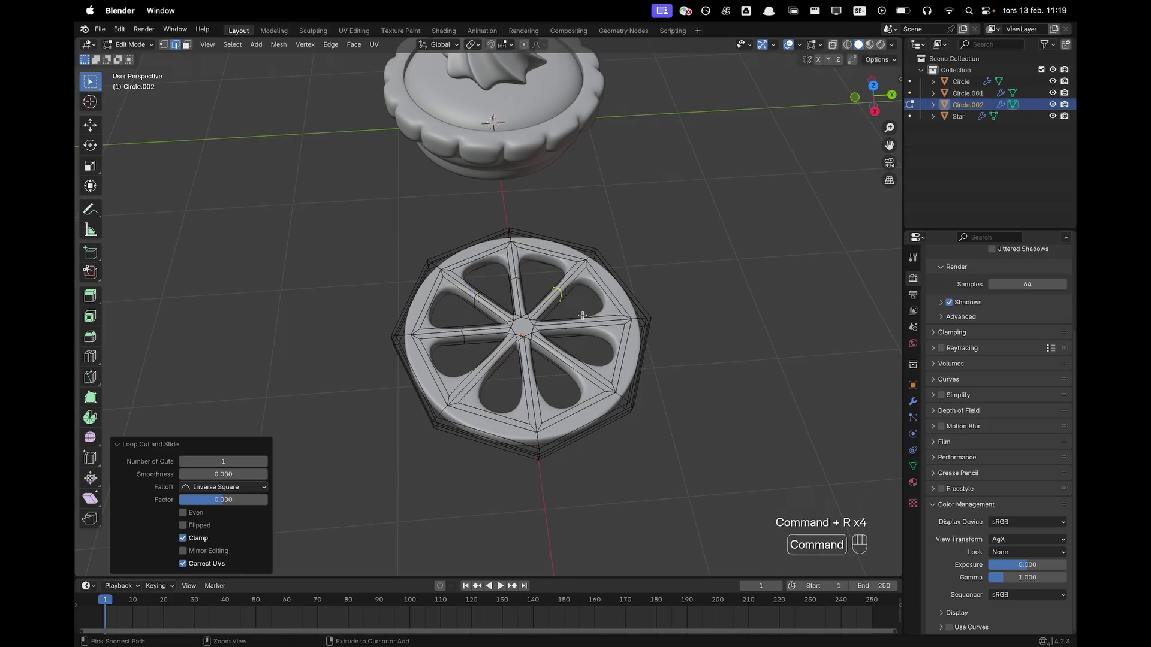
Add one centred loop cut across each of the four remaining spokes and return to Object Mode.
{"action": "key", "text": "super+r"}
{"action": "left_click", "coordinate": [583, 324]}
{"action": "right_click", "coordinate": [583, 324]}
{"action": "key", "text": "super+r"}
{"action": "left_click", "coordinate": [569, 361]}
{"action": "key", "text": "super+r"}
{"action": "left_click", "coordinate": [529, 382]}
{"action": "right_click", "coordinate": [530, 382]}
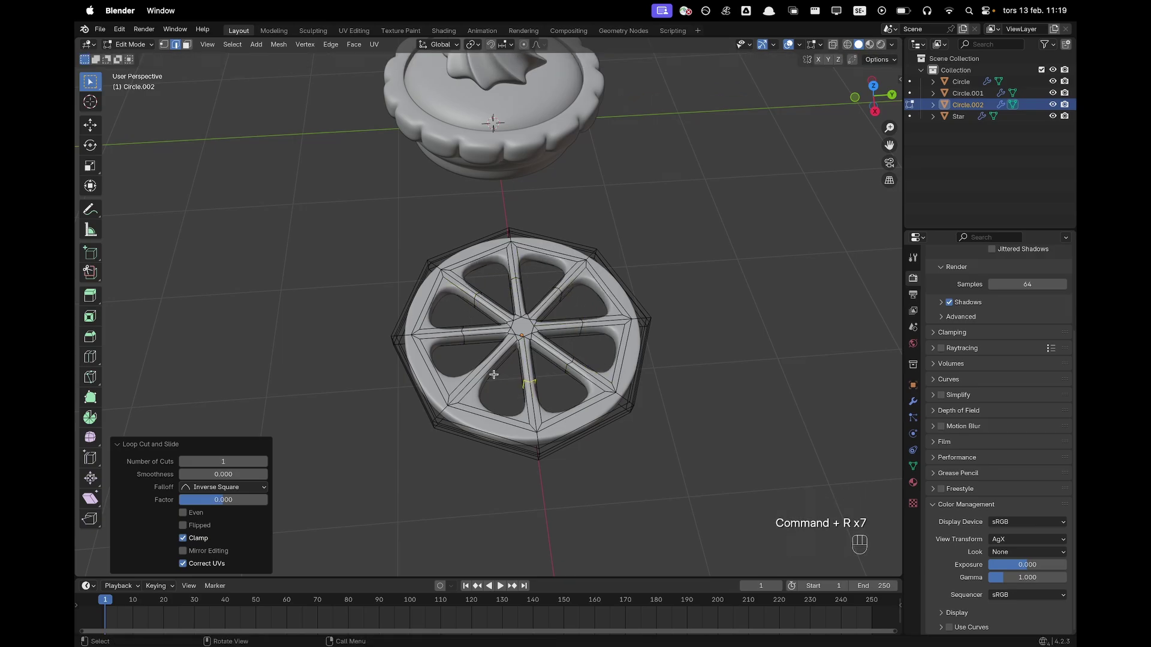
{"action": "key", "text": "super+r"}
{"action": "key", "text": "Tab"}
{"action": "middle_click_drag", "start_coordinate": [686, 375], "coordinate": [735, 317]}
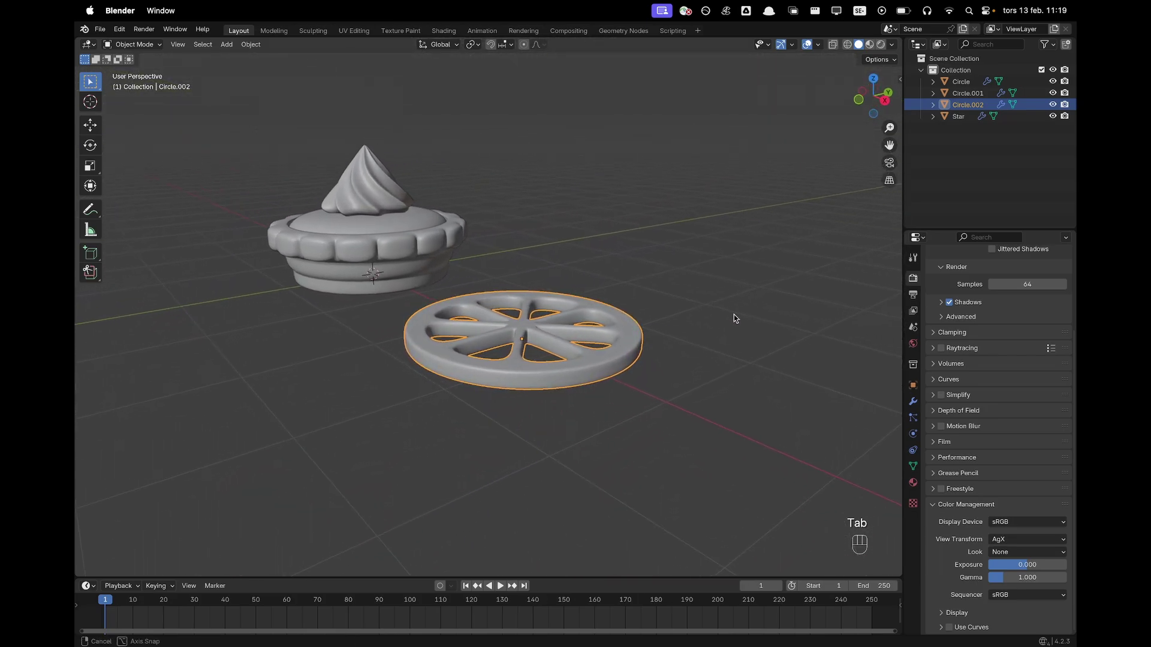
Snap the 3D cursor to the slice's origin and add an eight-vertex mesh circle with a 1 m radius there.
{"action": "mouse_move", "coordinate": [546, 348]}
{"action": "middle_mouse_down"}
{"action": "mouse_move", "coordinate": [567, 347]}
{"action": "mouse_move", "coordinate": [542, 343]}
{"action": "middle_mouse_up"}
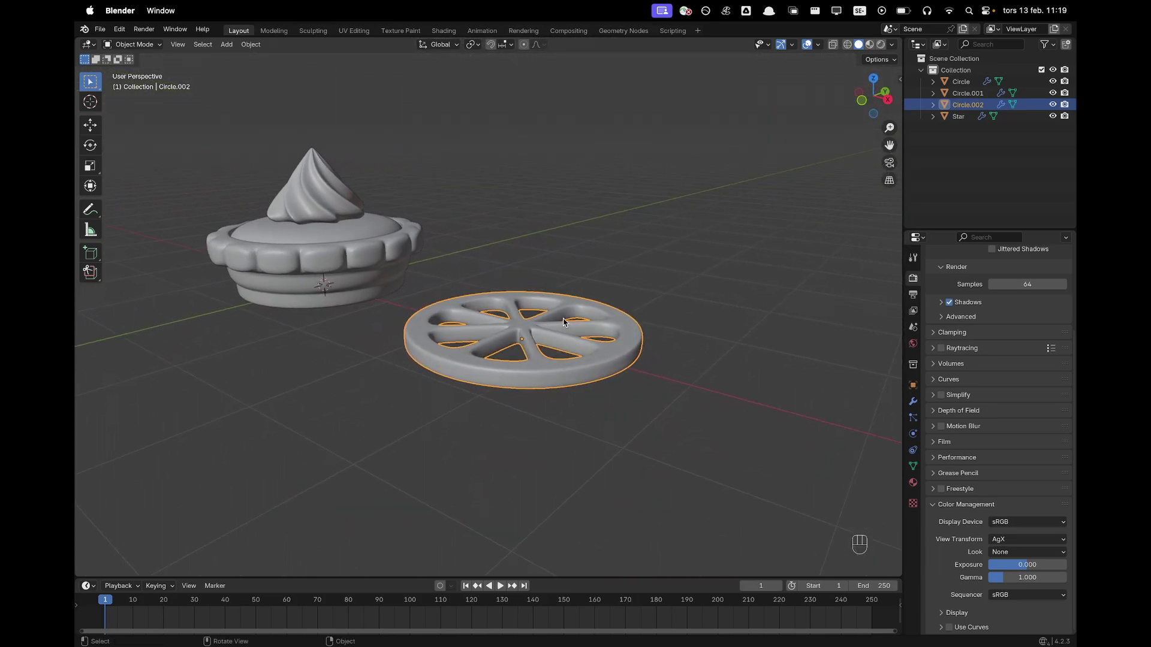
{"action": "key", "text": "shift+s"}
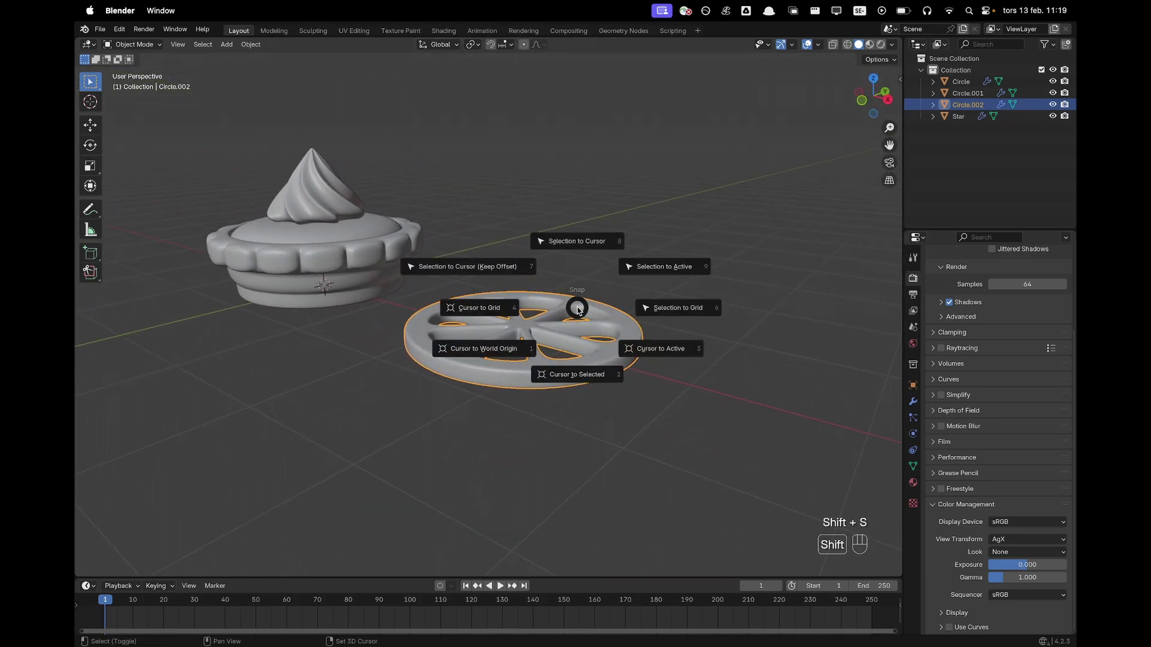
{"action": "left_click", "coordinate": [575, 381]}
{"action": "key", "text": "shift+a"}
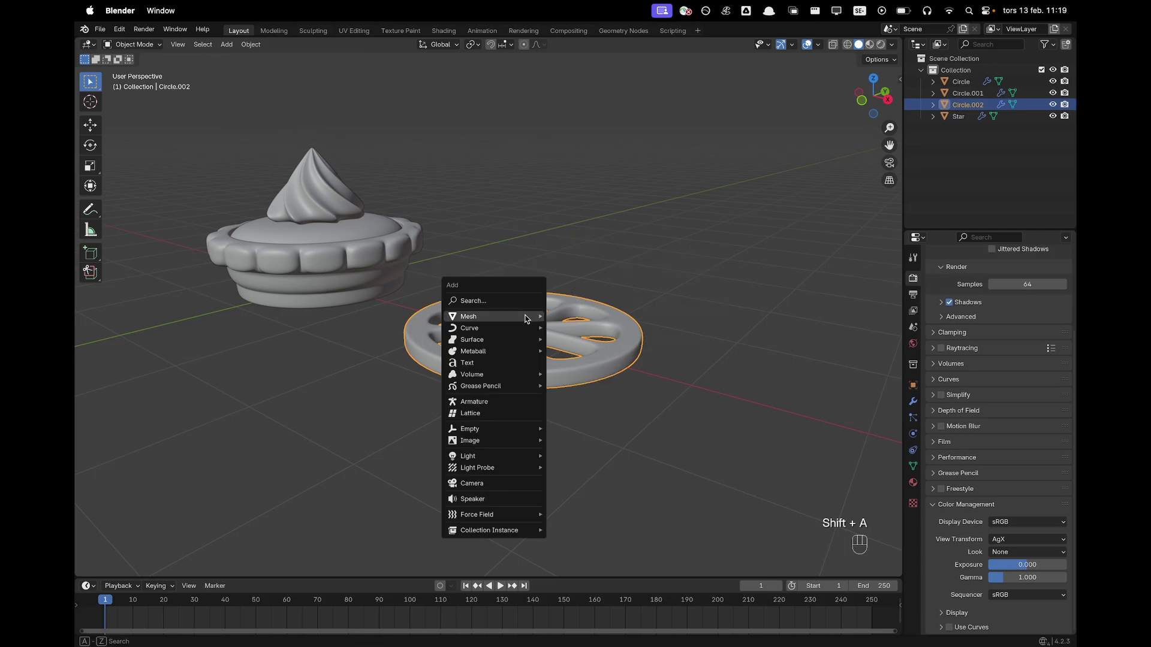
{"action": "mouse_move", "coordinate": [544, 318]}
{"action": "left_click", "coordinate": [609, 337]}
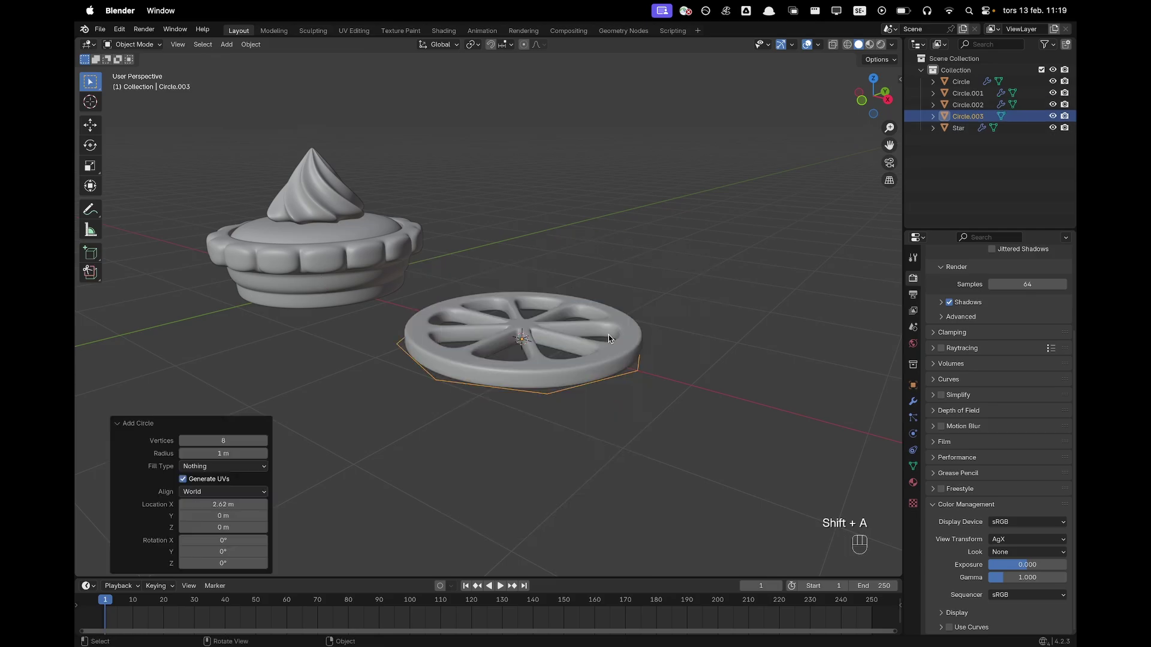
Fill the new circle with a face and scale it to about 0.904 so it fits inside the slice's rind.
{"action": "key", "text": "Tab"}
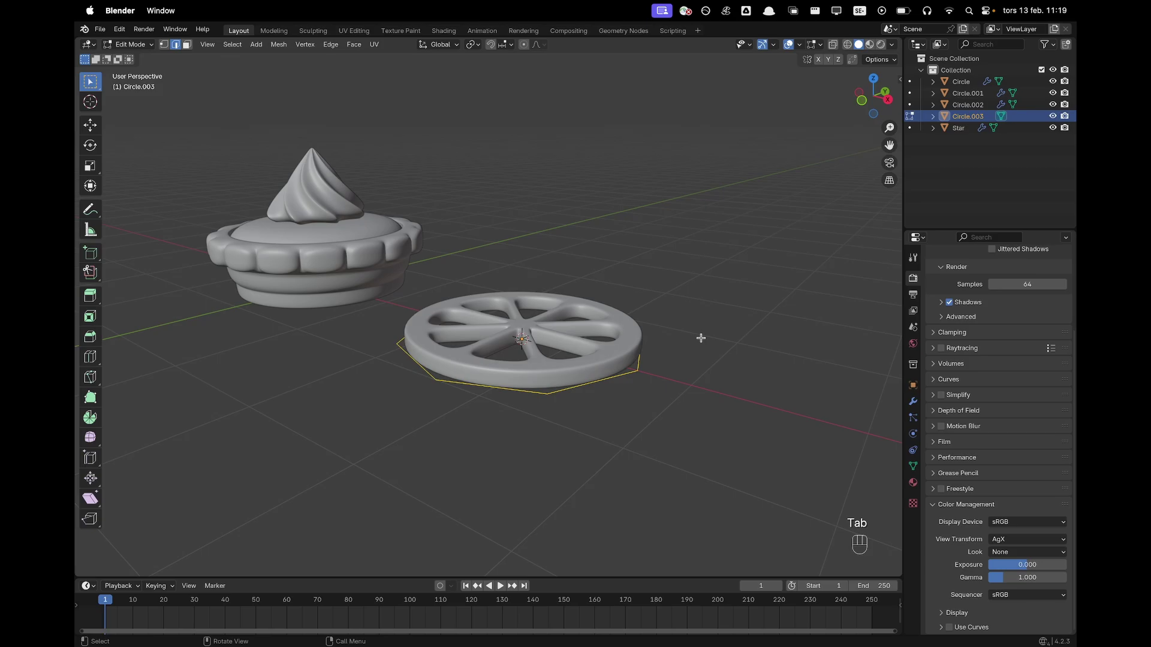
{"action": "key", "text": "f"}
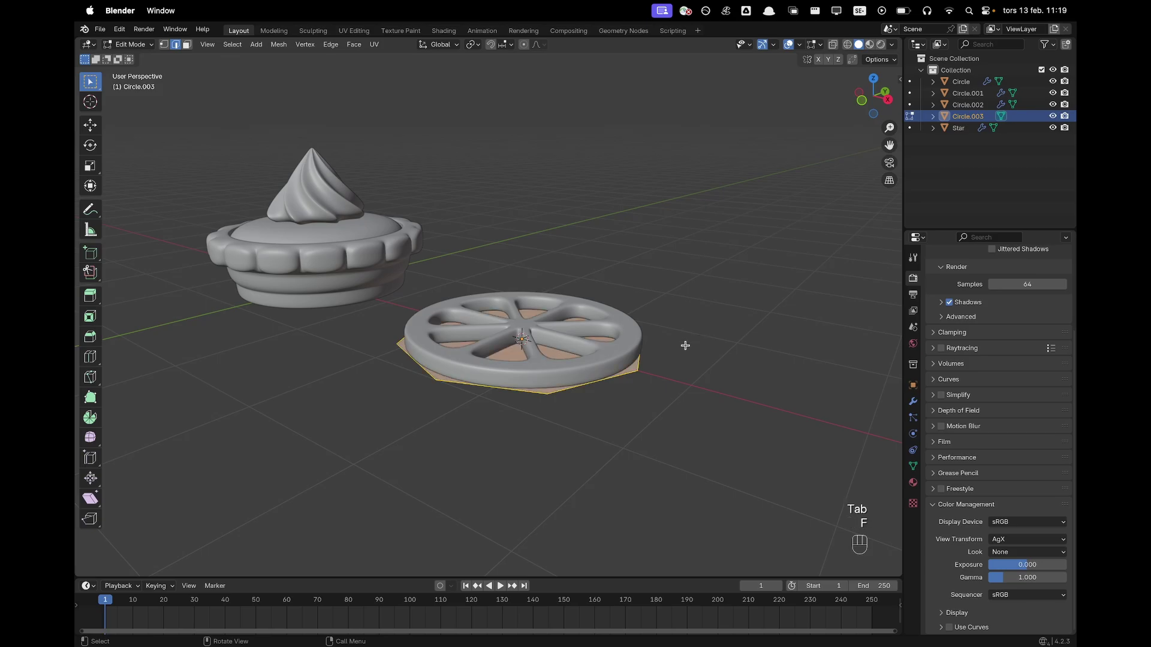
{"action": "key", "text": "grave"}
{"action": "left_click", "coordinate": [694, 297]}
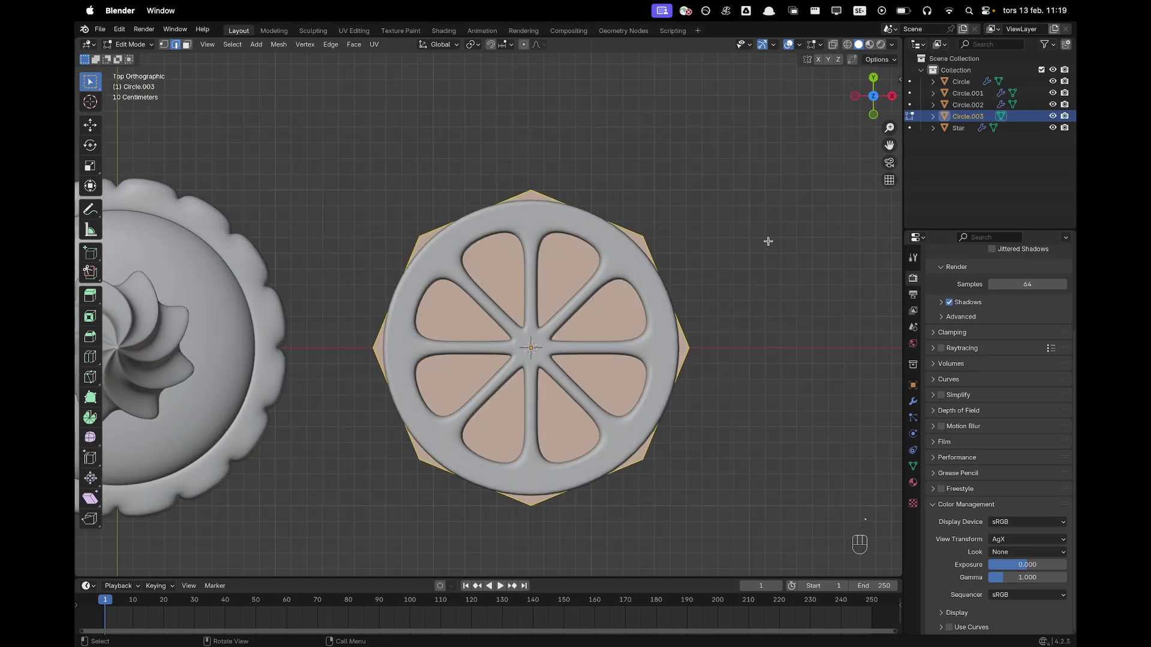
{"action": "key", "text": "s"}
{"action": "left_click", "coordinate": [746, 253]}
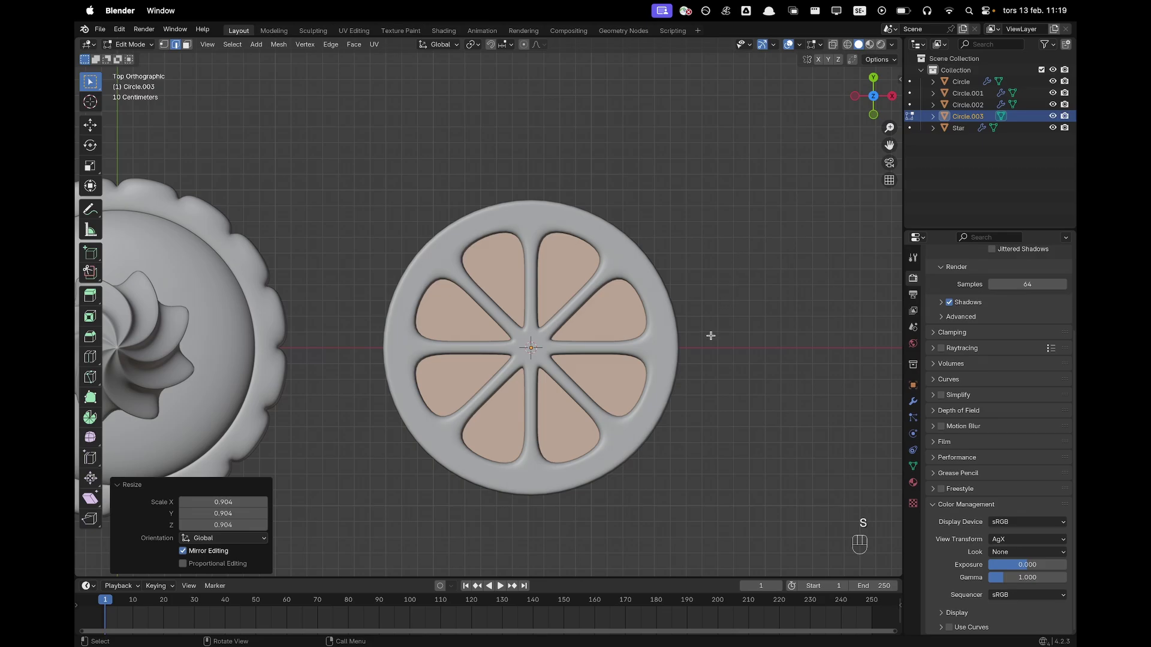
{"action": "middle_click_drag", "start_coordinate": [710, 335], "coordinate": [727, 298]}
{"action": "key", "text": "Tab"}
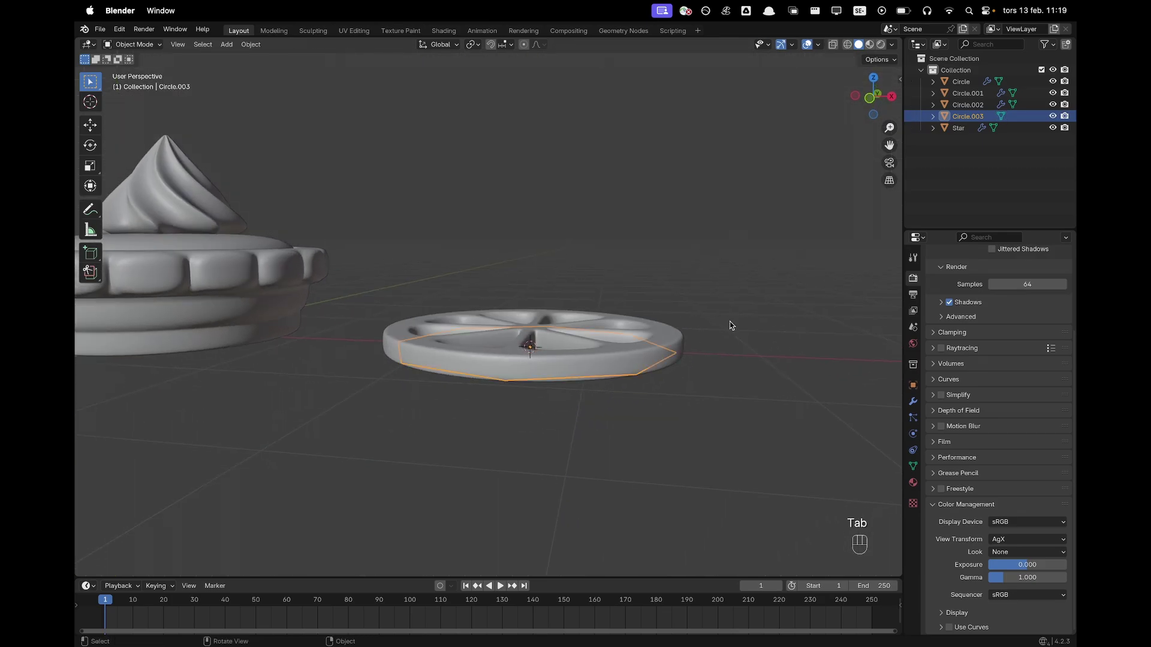
Raise the filled disc about 0.027 m along Z and give it a level 2 Subdivision Surface modifier.
{"action": "key", "text": "g"}
{"action": "key", "text": "z"}
{"action": "left_click", "coordinate": [730, 318]}
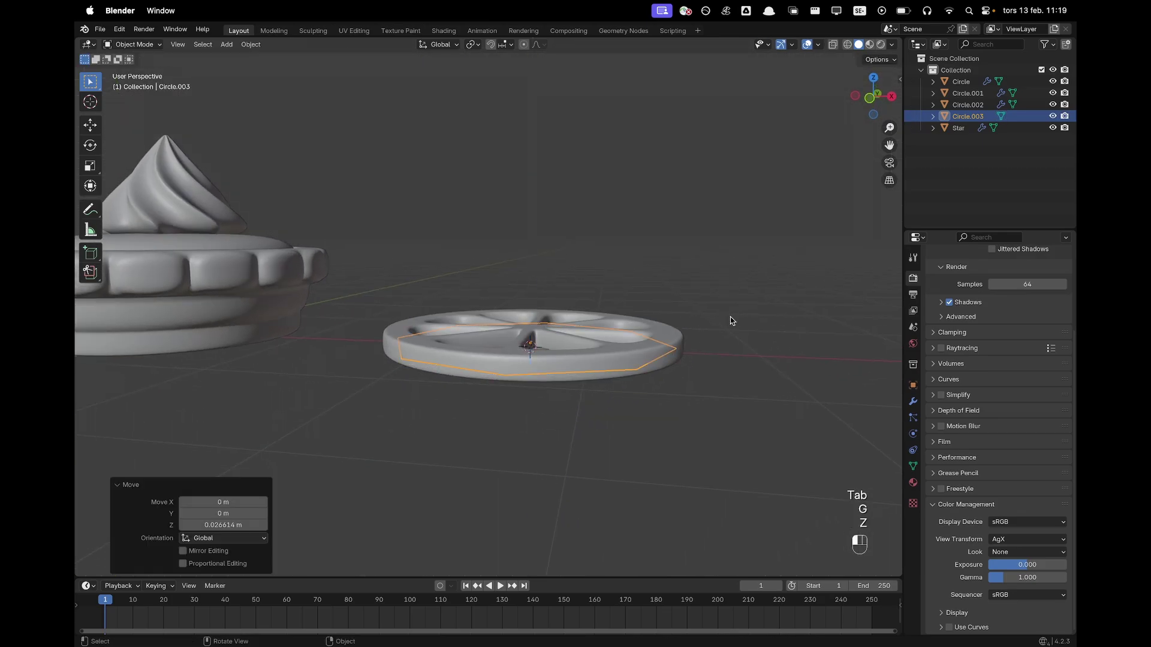
{"action": "key", "text": "super+2"}
Extrude the disc's whole mesh upward by about 0.05 m in Edit Mode to give the citrus flesh thickness.
{"action": "middle_click_drag", "start_coordinate": [678, 290], "coordinate": [645, 289]}
{"action": "key", "text": "Tab"}
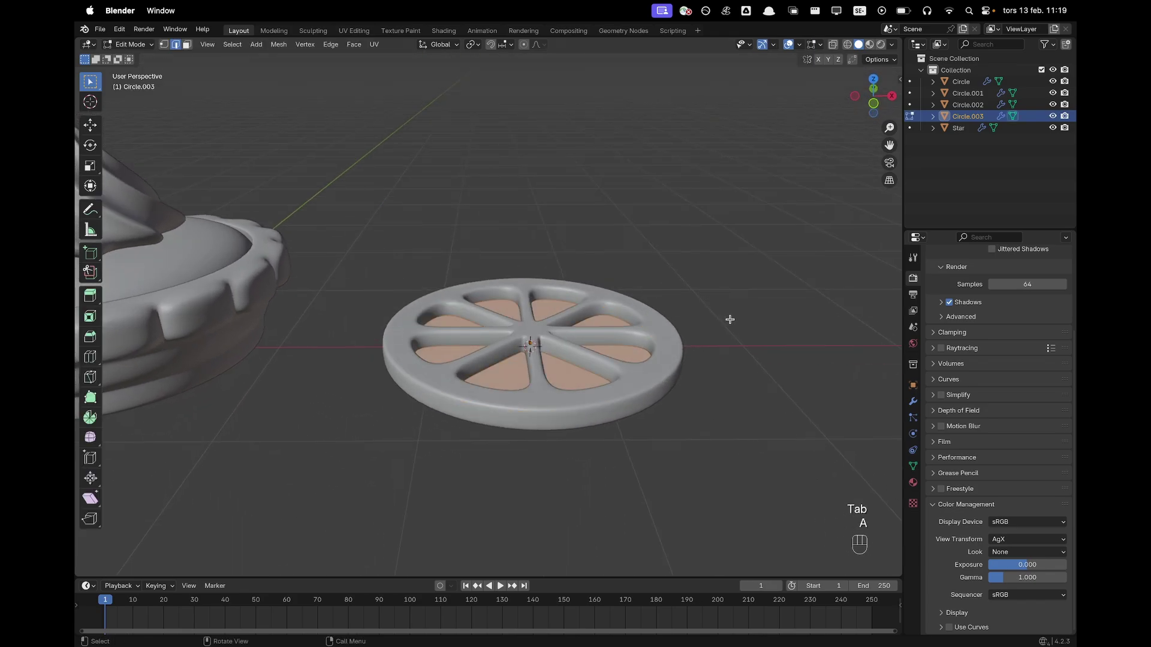
{"action": "key", "text": "e"}
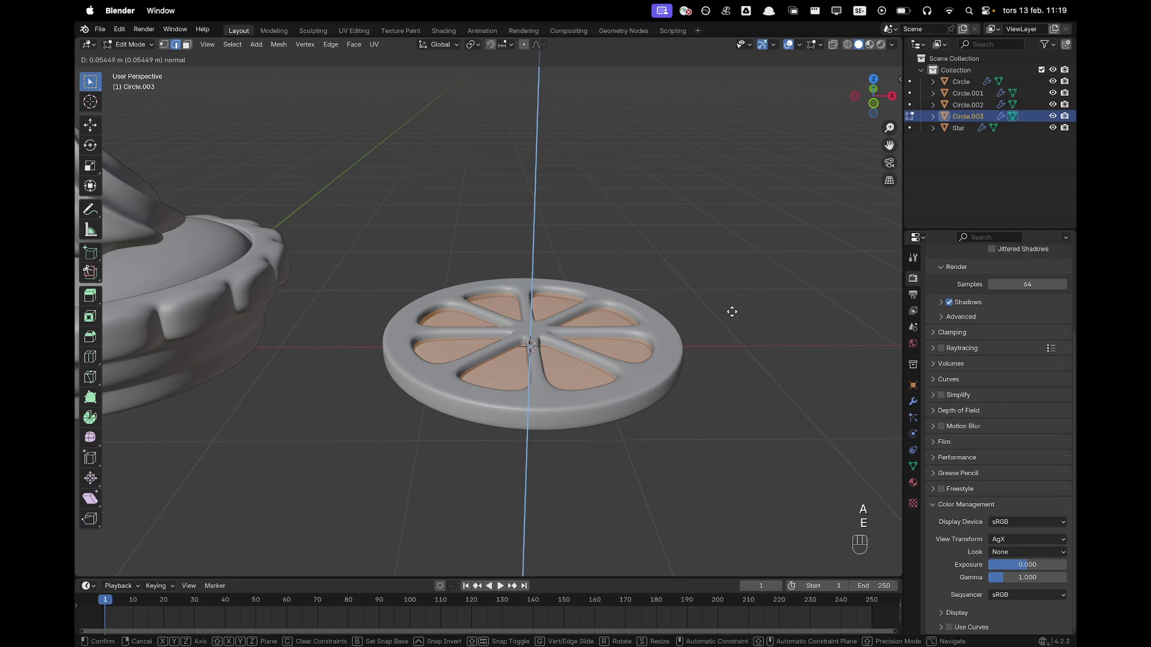
{"action": "left_click", "coordinate": [732, 312]}
{"action": "key", "text": "Tab"}
Apply Shade Auto Smooth at 30° to the inner flesh disc.
{"action": "scroll", "coordinate": [735, 314], "scroll_direction": "down", "scroll_amount": 3}
{"action": "middle_click_drag", "start_coordinate": [736, 314], "coordinate": [668, 251]}
{"action": "scroll", "coordinate": [608, 263], "scroll_direction": "up", "scroll_amount": 3}
{"action": "left_click", "coordinate": [571, 284]}
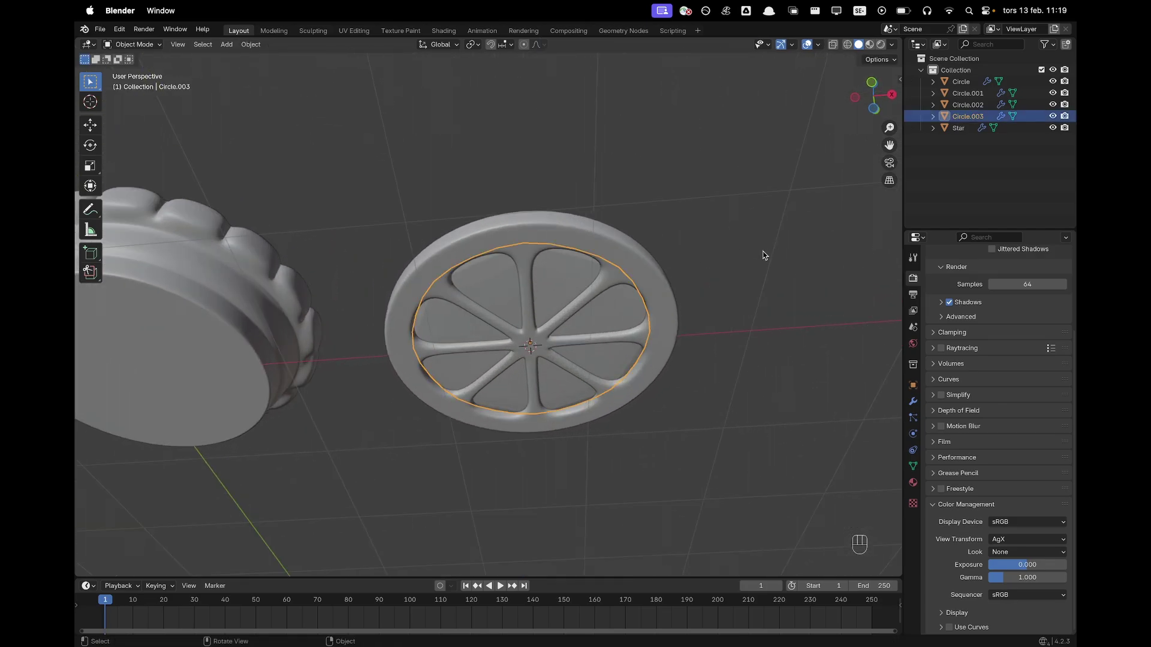
{"action": "right_click", "coordinate": [564, 280]}
{"action": "left_click", "coordinate": [562, 278]}
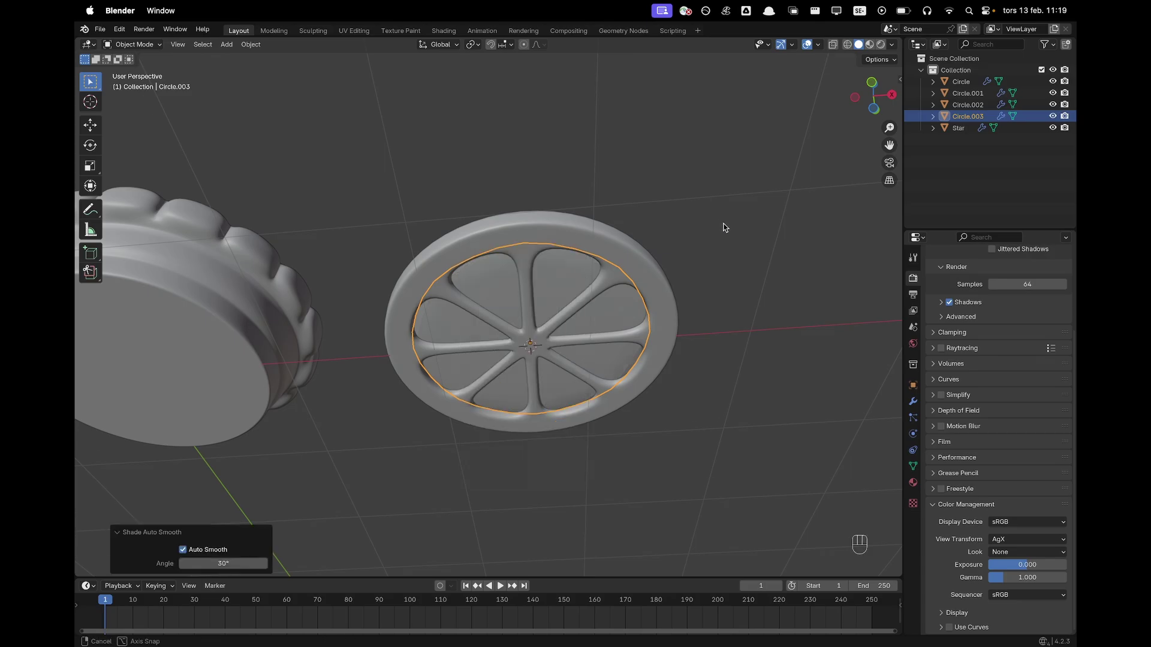
Move the inner flesh disc upward along Z by about 0.025 m within the rind.
{"action": "middle_click_drag", "start_coordinate": [725, 226], "coordinate": [707, 268]}
{"action": "key", "text": "g"}
{"action": "key", "text": "z"}
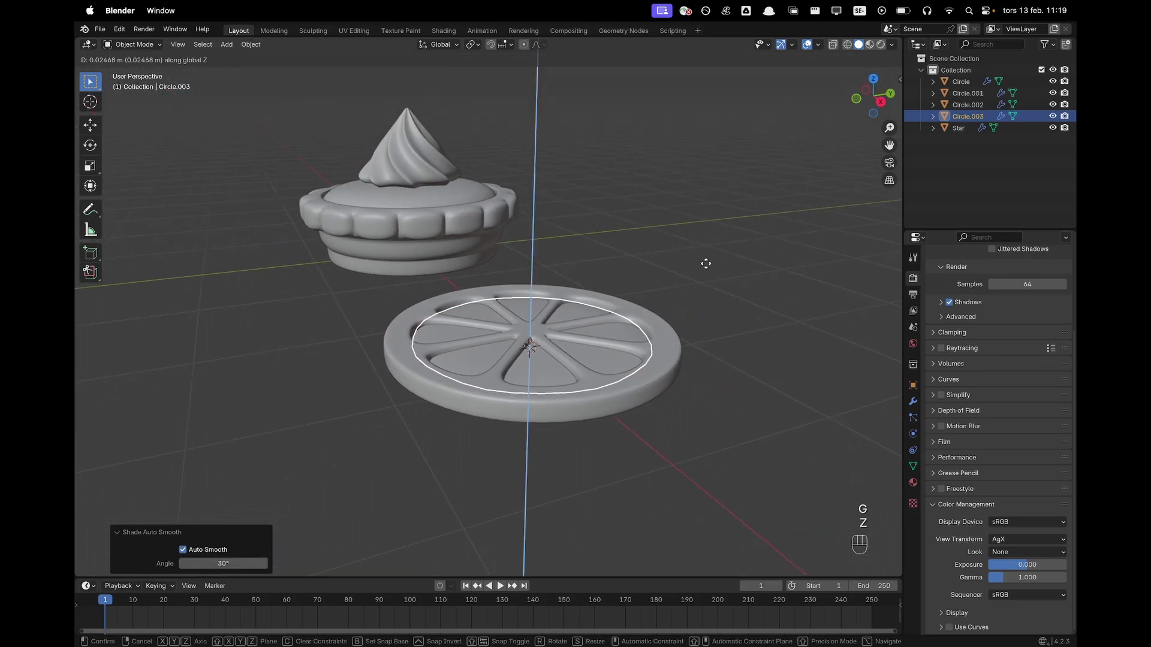
{"action": "right_click", "coordinate": [706, 264]}
{"action": "left_click", "coordinate": [707, 264]}
Select the rind and flesh disc together and scale all their mesh geometry in Edit Mode to about 0.466.
{"action": "middle_click_drag", "start_coordinate": [707, 264], "coordinate": [689, 401]}
{"action": "scroll", "coordinate": [690, 400], "scroll_direction": "down", "scroll_amount": 3}
{"action": "left_click_drag", "start_coordinate": [411, 242], "coordinate": [728, 483]}
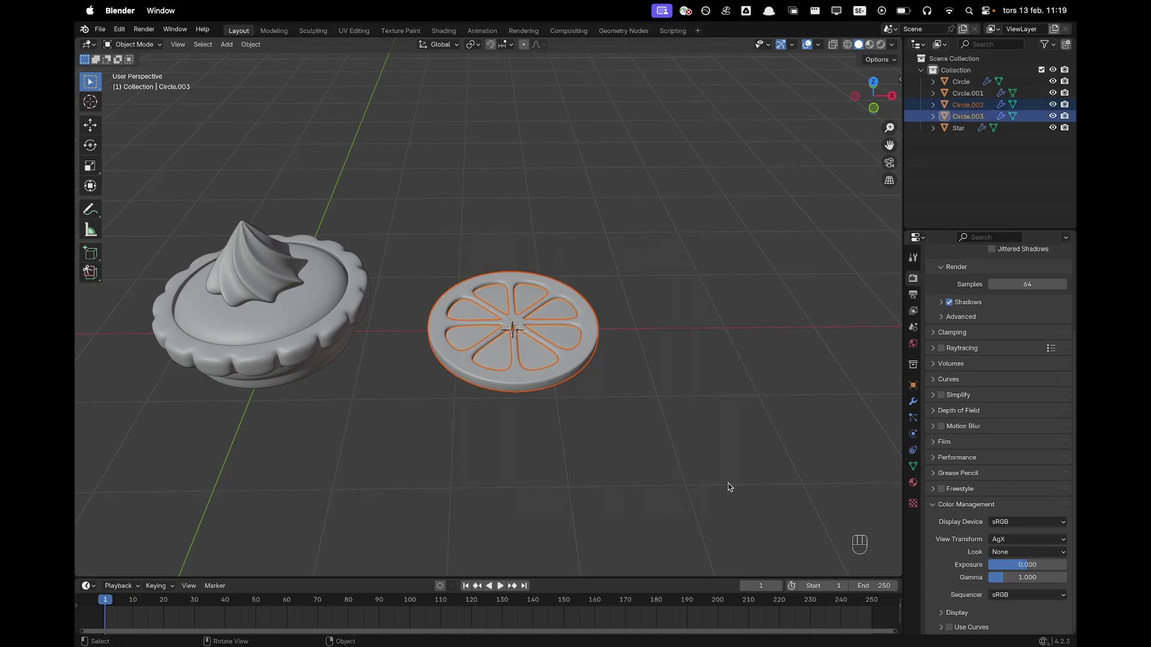
{"action": "middle_click_drag", "start_coordinate": [613, 414], "coordinate": [750, 413], "text": "shift"}
{"action": "scroll", "coordinate": [672, 411], "scroll_direction": "down", "scroll_amount": 1}
{"action": "middle_click_drag", "start_coordinate": [672, 412], "coordinate": [677, 385]}
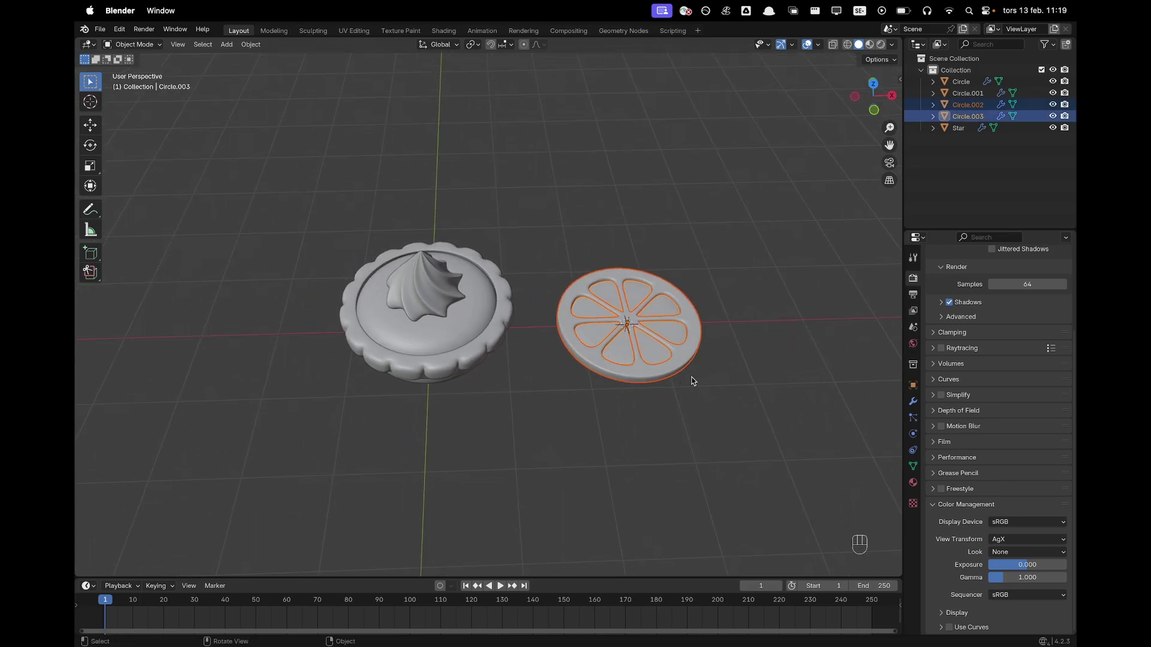
{"action": "key", "text": "Tab"}
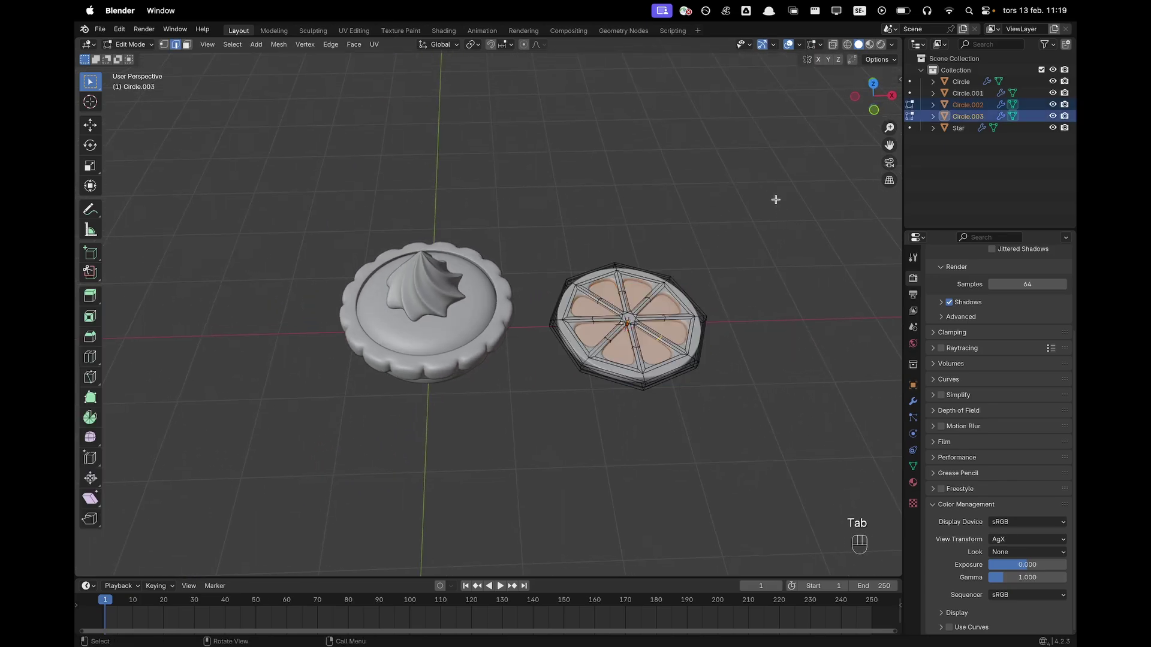
{"action": "key", "text": "a"}
{"action": "key", "text": "s"}
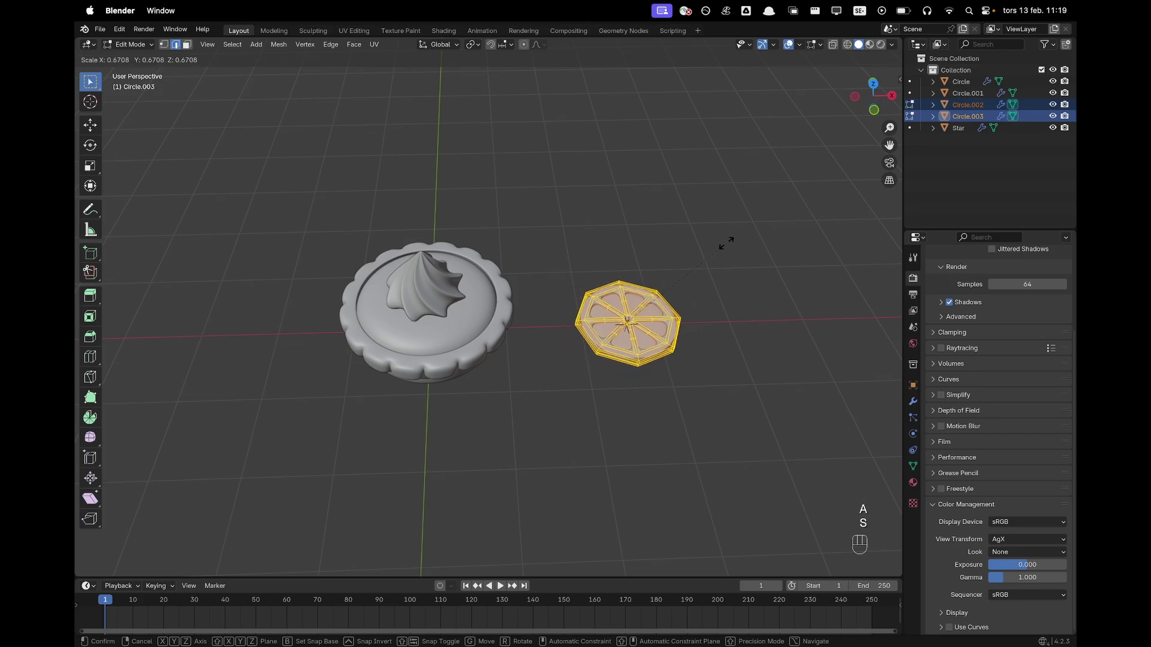
{"action": "left_click", "coordinate": [699, 268]}
In front view and Object Mode, move the whole slice about -3.43 m in X and 1.38 m in Z, beside the swirl's tip.
{"action": "key", "text": "grave"}
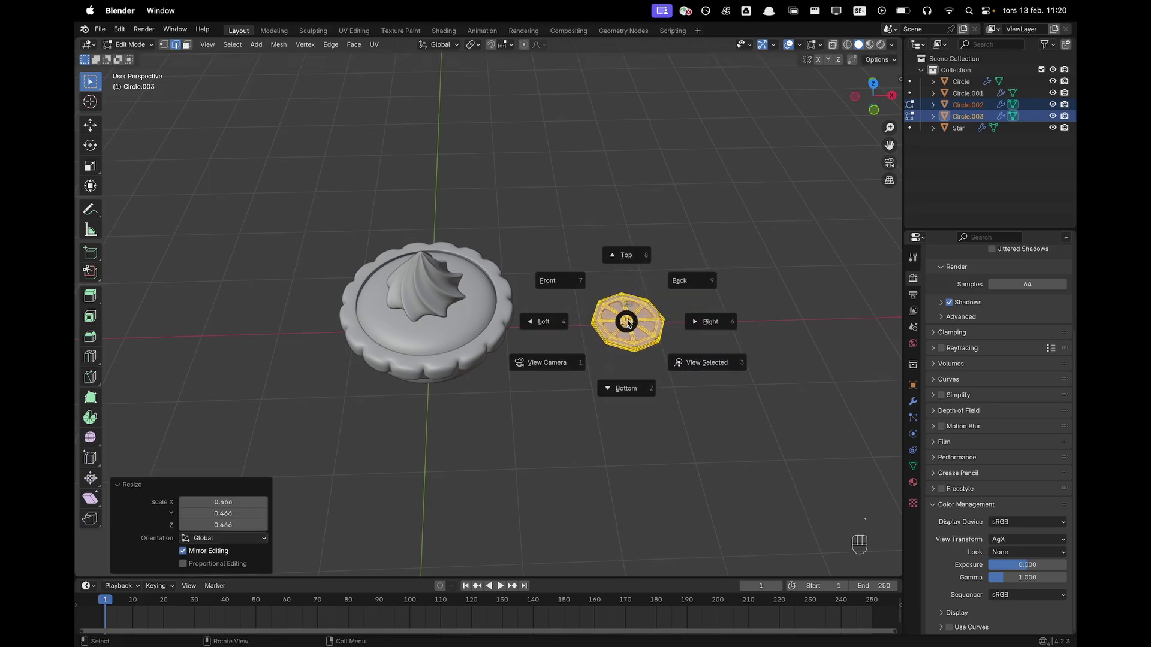
{"action": "left_click", "coordinate": [588, 296]}
{"action": "middle_click_drag", "start_coordinate": [564, 338], "coordinate": [609, 391], "text": "shift"}
{"action": "scroll", "coordinate": [615, 382], "scroll_direction": "up", "scroll_amount": 1}
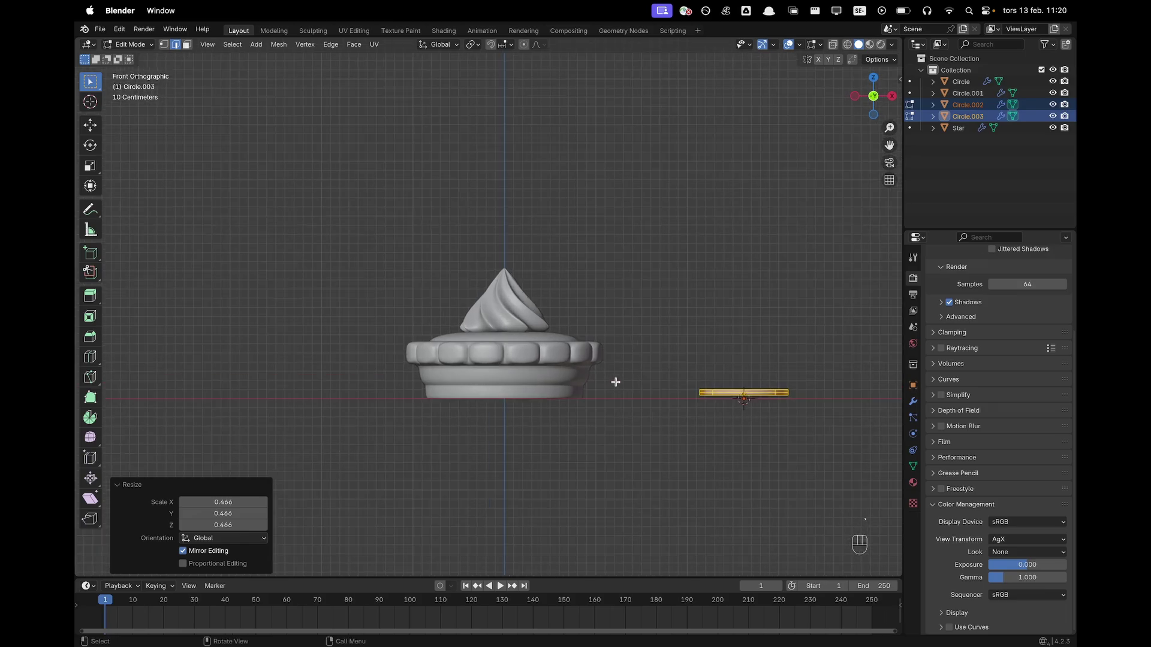
{"action": "key", "text": "Tab"}
{"action": "key", "text": "g"}
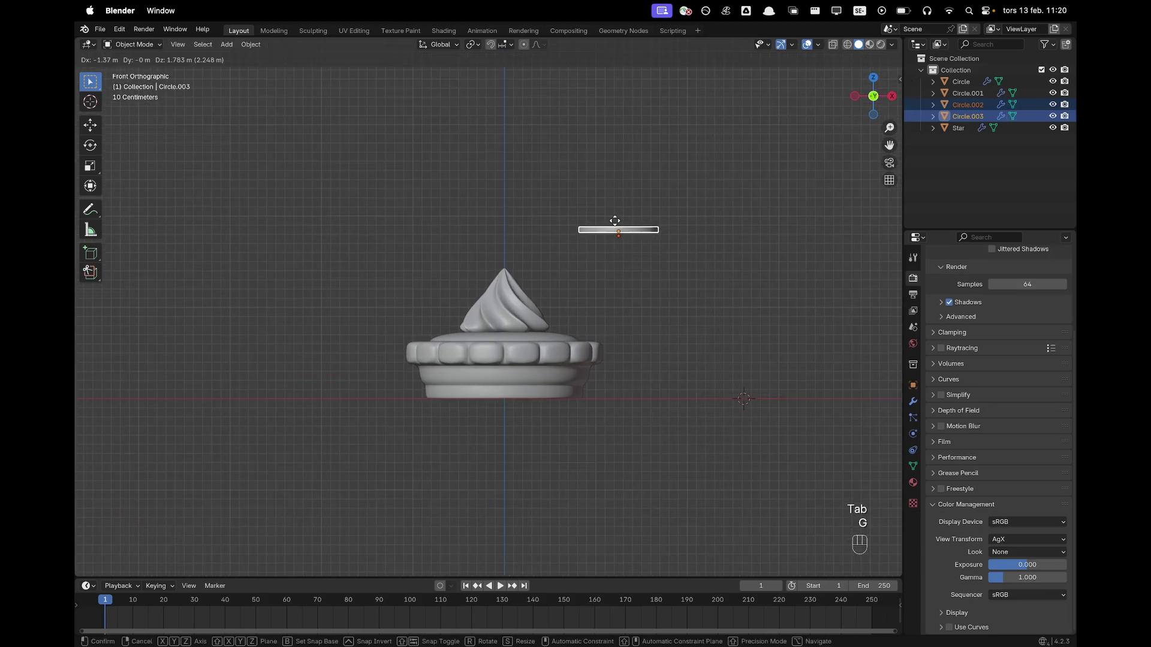
{"action": "left_click", "coordinate": [437, 267]}
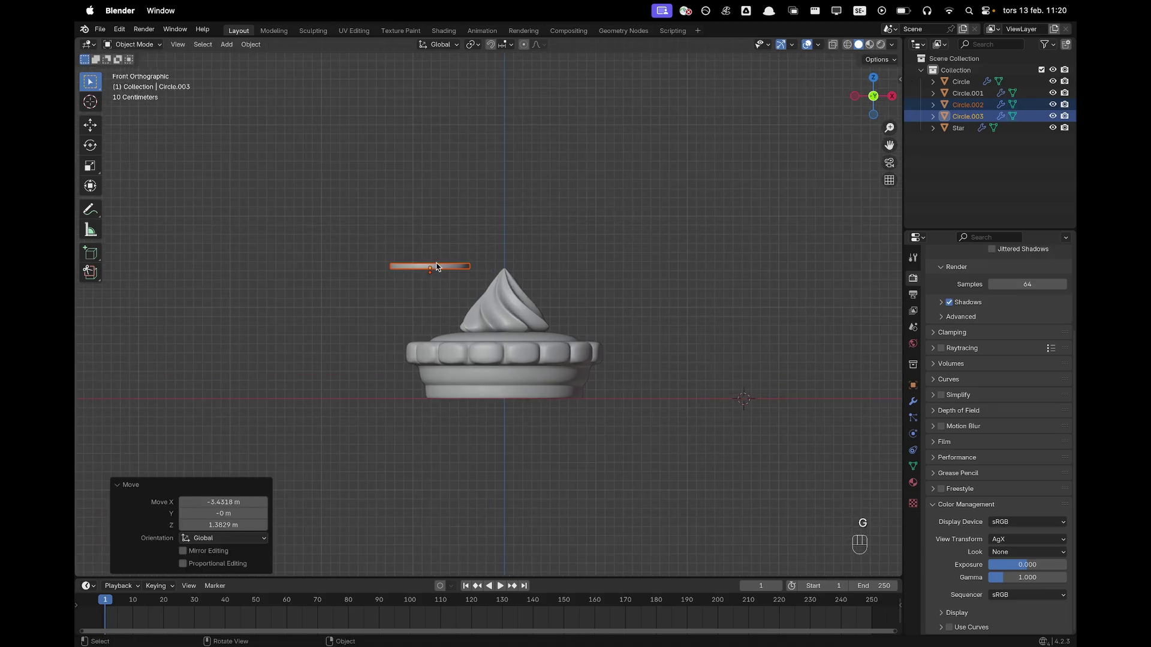
Tilt the citrus slice with a trackball rotation of about 52.7° and 37.8° so its face points toward the front.
{"action": "key", "text": "r"}
{"action": "key", "text": "r"}
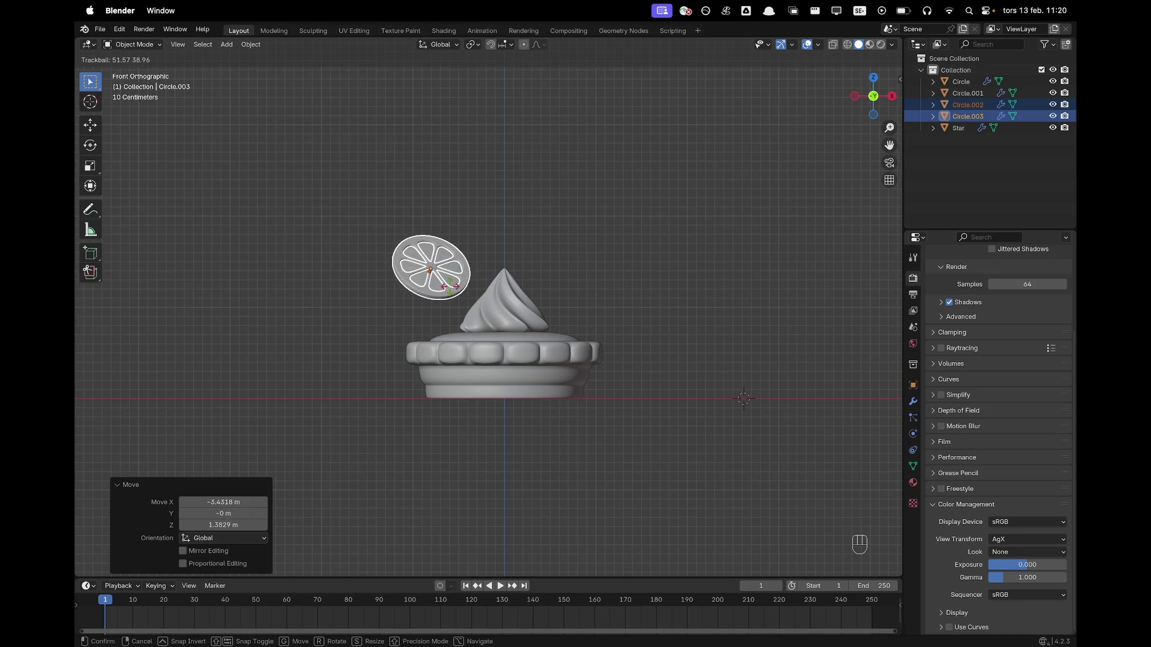
{"action": "left_click", "coordinate": [450, 287]}
Scale down the whole mesh of the rind and flesh disc again in Edit Mode and return to Object Mode.
{"action": "middle_click_drag", "start_coordinate": [491, 292], "coordinate": [507, 327], "text": "shift"}
{"action": "scroll", "coordinate": [507, 326], "scroll_direction": "up", "scroll_amount": 3}
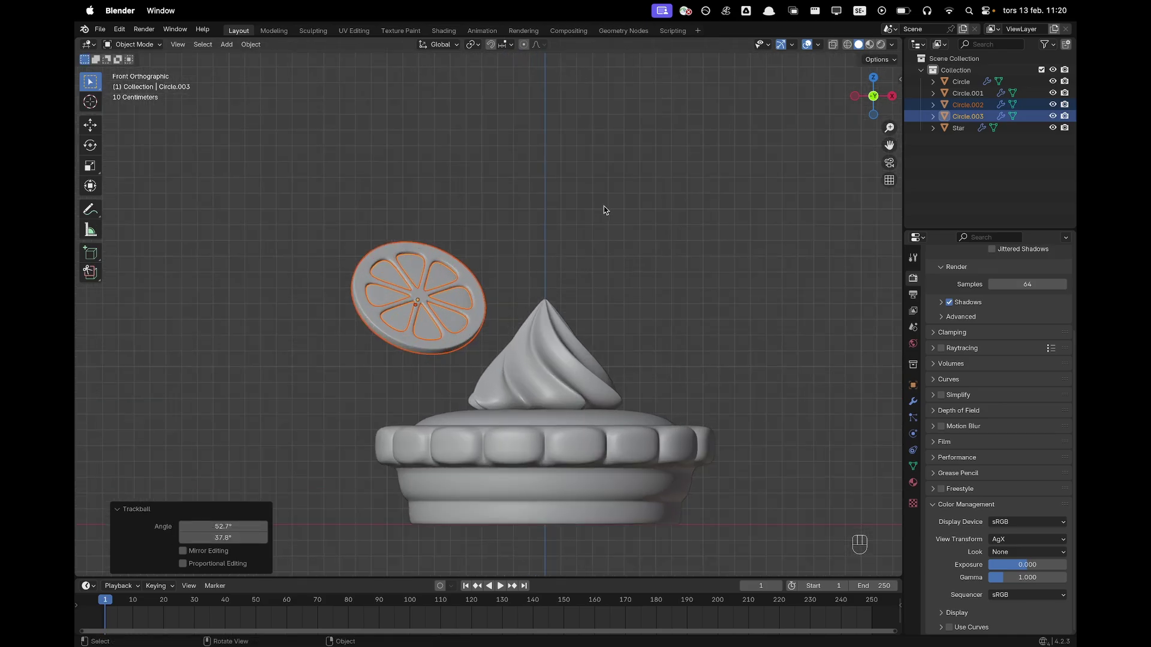
{"action": "key", "text": "Tab"}
{"action": "key", "text": "s"}
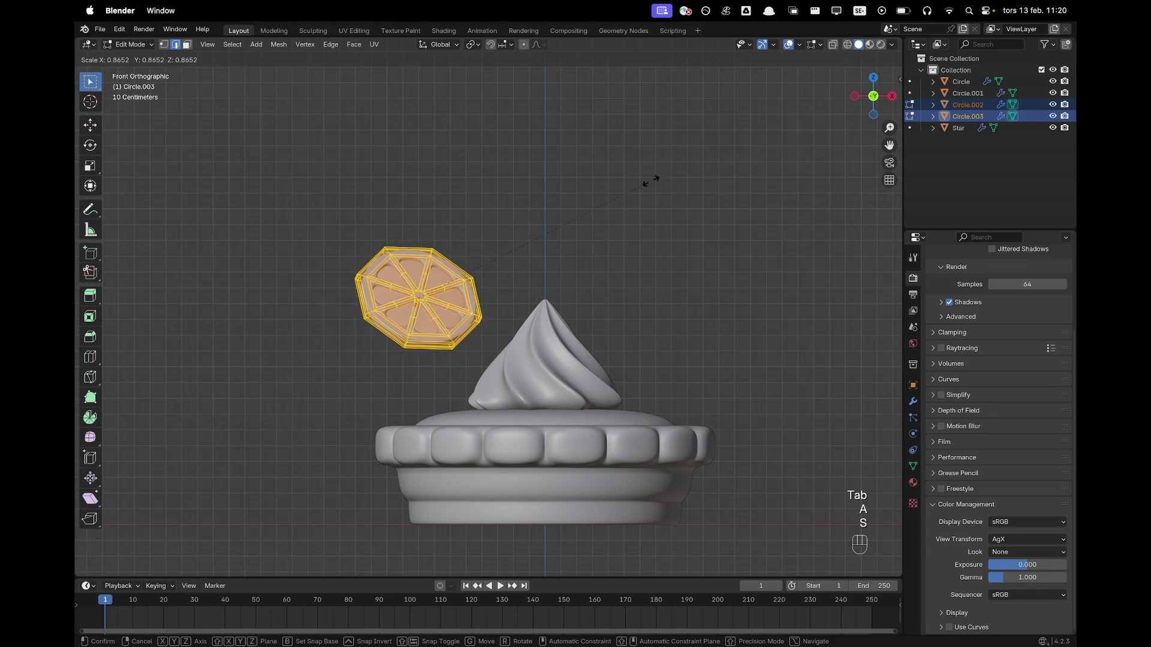
{"action": "left_click", "coordinate": [617, 193]}
{"action": "key", "text": "Tab"}
Move the slice against the swirl's side by about 0.30 m in X and -0.43 m in Z, plus a nudge of 0.04 m and -0.04 m.
{"action": "key", "text": "g"}
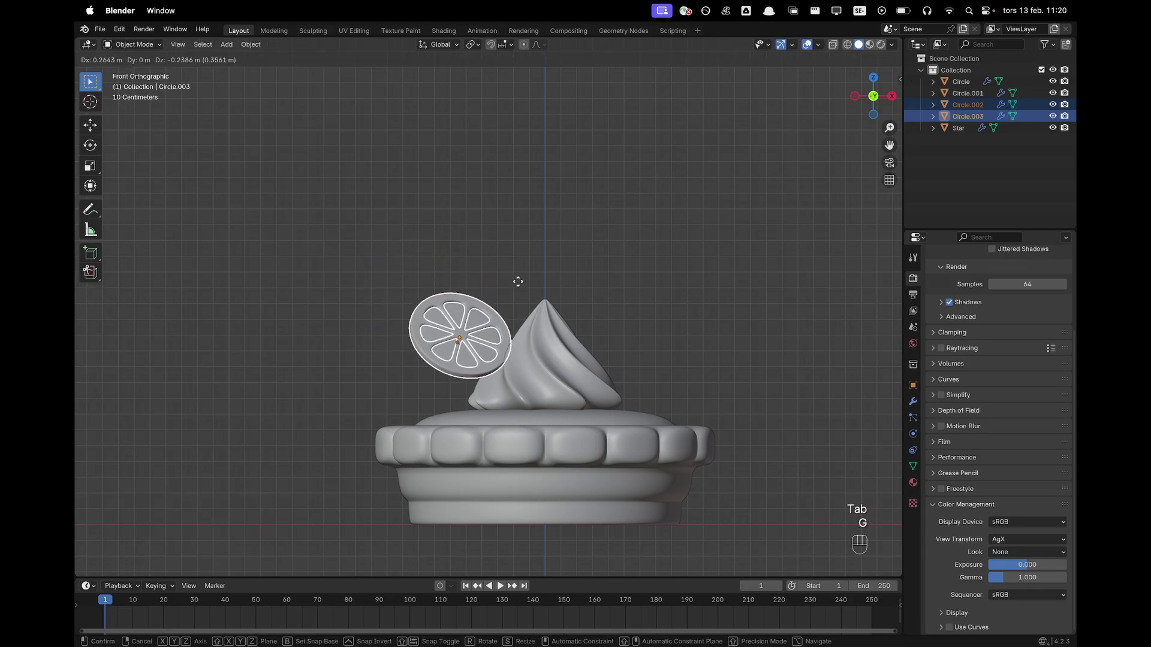
{"action": "left_click", "coordinate": [520, 307]}
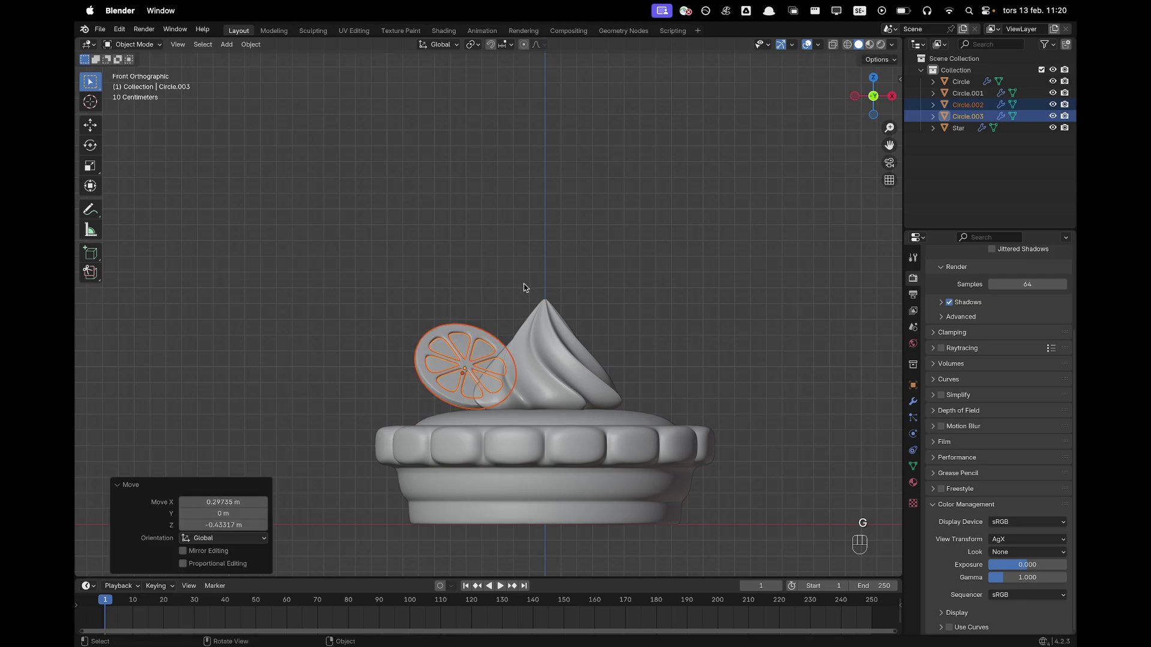
{"action": "middle_click_drag", "start_coordinate": [526, 288], "coordinate": [430, 240]}
{"action": "key", "text": "g"}
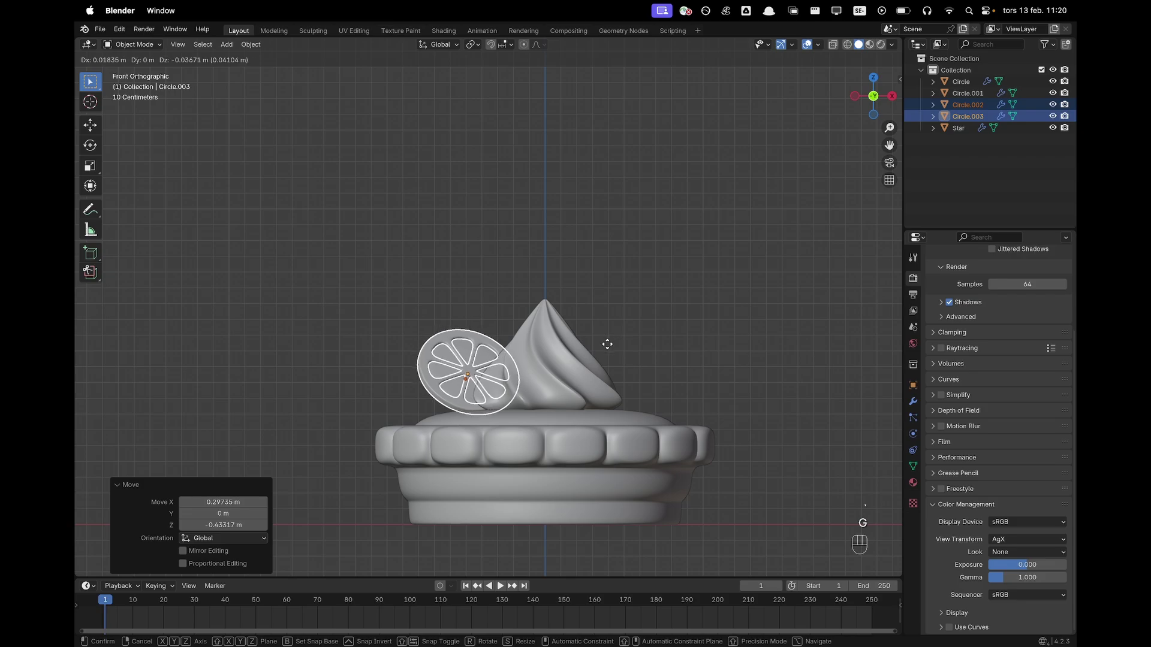
{"action": "left_click", "coordinate": [610, 344]}
{"action": "middle_click_drag", "start_coordinate": [610, 349], "coordinate": [658, 401]}
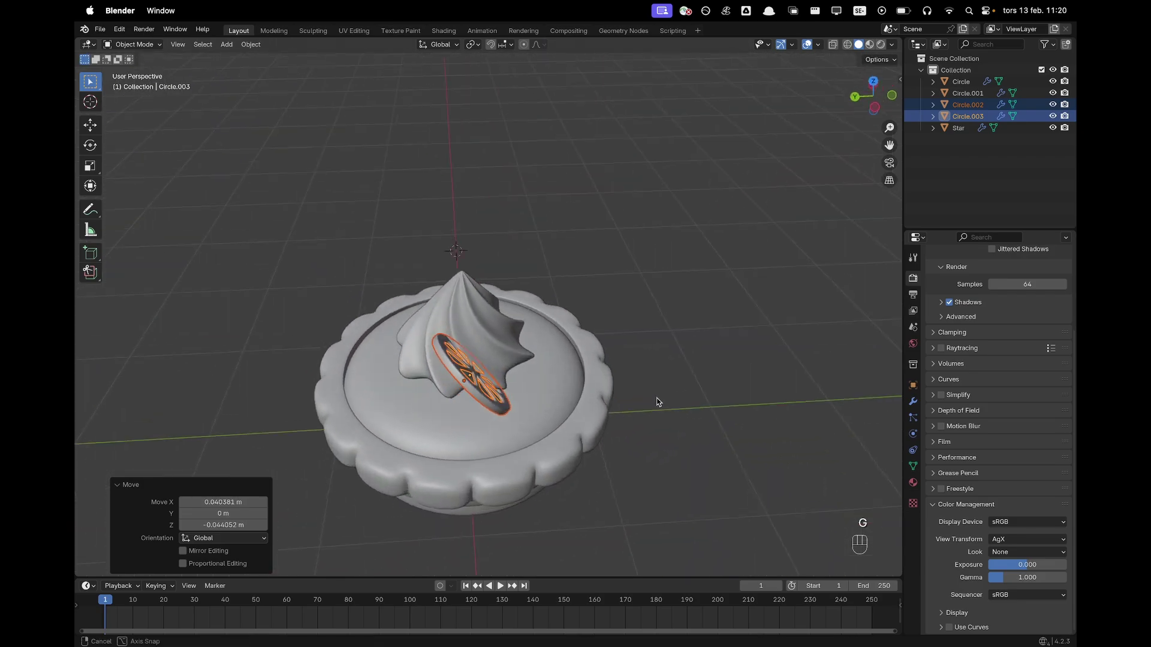
Rotate the citrus slice slightly around the global Z axis and move it about 0.02 m, 0.06 m and 0.02 m in X, Y and Z.
{"action": "key", "text": "r"}
{"action": "key", "text": "z"}
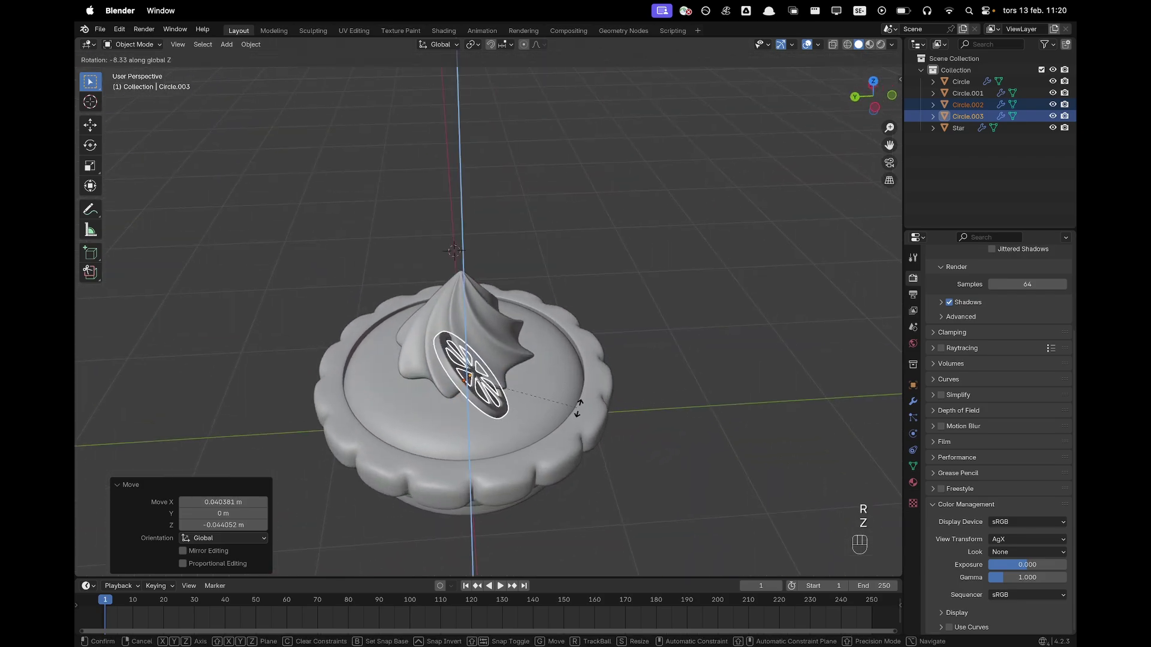
{"action": "left_click", "coordinate": [578, 401]}
{"action": "key", "text": "g"}
{"action": "left_click", "coordinate": [569, 403]}
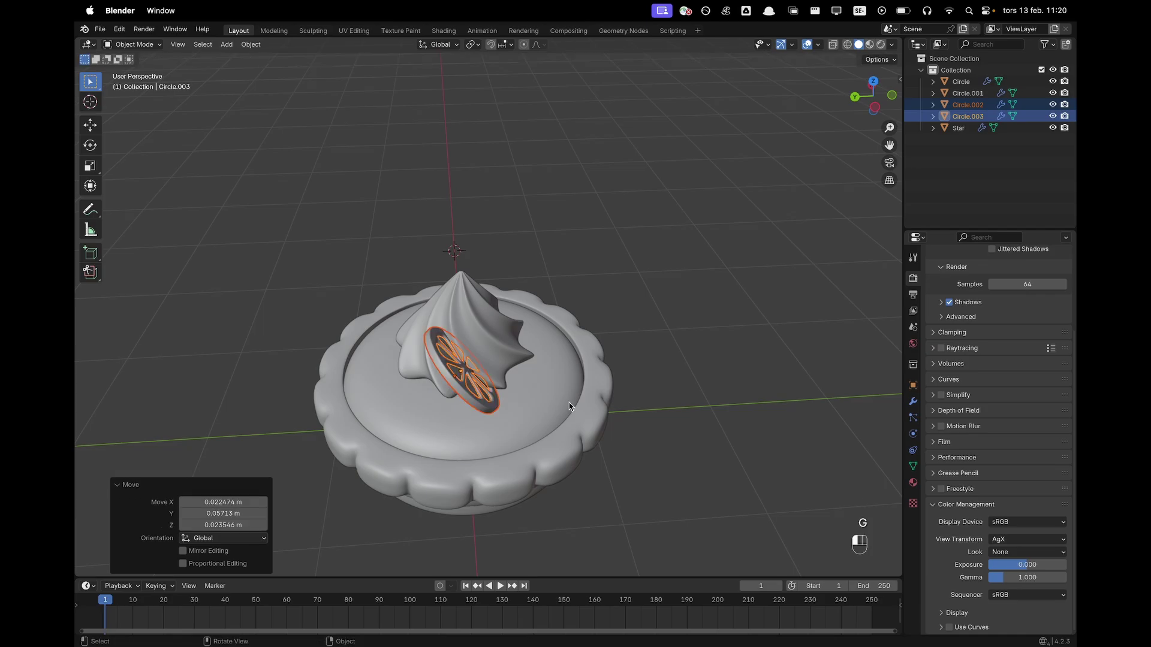
In top view, duplicate the rind and flesh disc and place the copy about 0.04 m in X and -0.20 m in Y.
{"action": "middle_click_drag", "start_coordinate": [571, 404], "coordinate": [498, 379]}
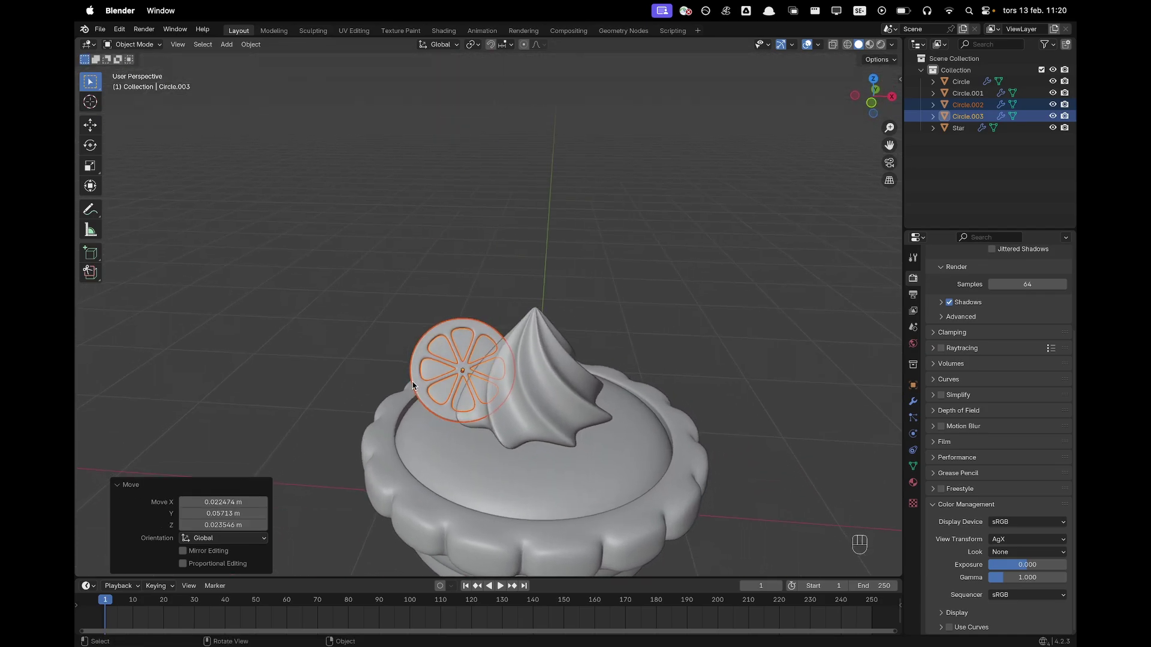
{"action": "middle_click_drag", "start_coordinate": [575, 452], "coordinate": [582, 340], "text": "shift"}
{"action": "key", "text": "grave"}
{"action": "left_click", "coordinate": [541, 320]}
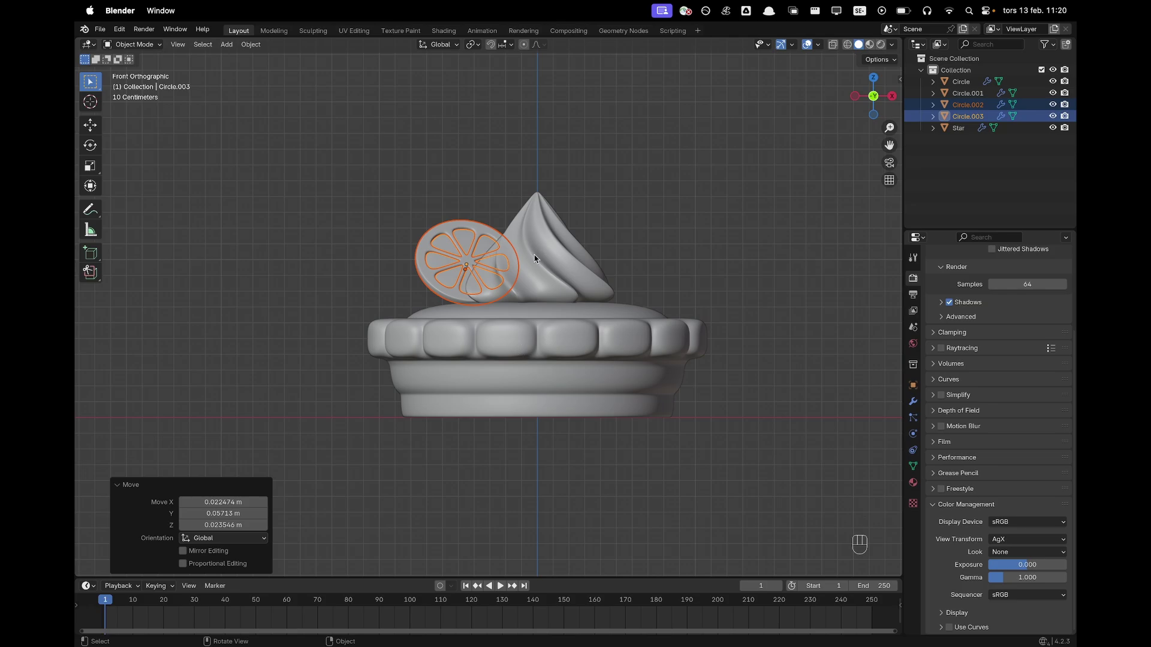
{"action": "middle_click_drag", "start_coordinate": [561, 243], "coordinate": [563, 300]}
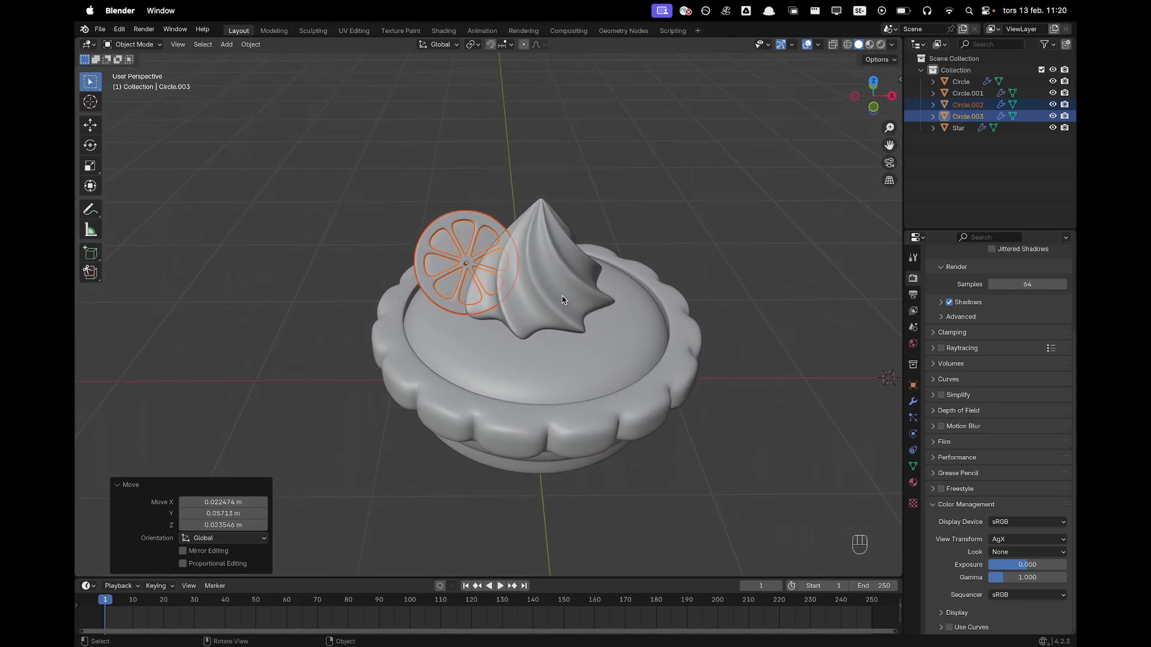
{"action": "scroll", "coordinate": [537, 309], "scroll_direction": "up", "scroll_amount": 2}
{"action": "key", "text": "grave"}
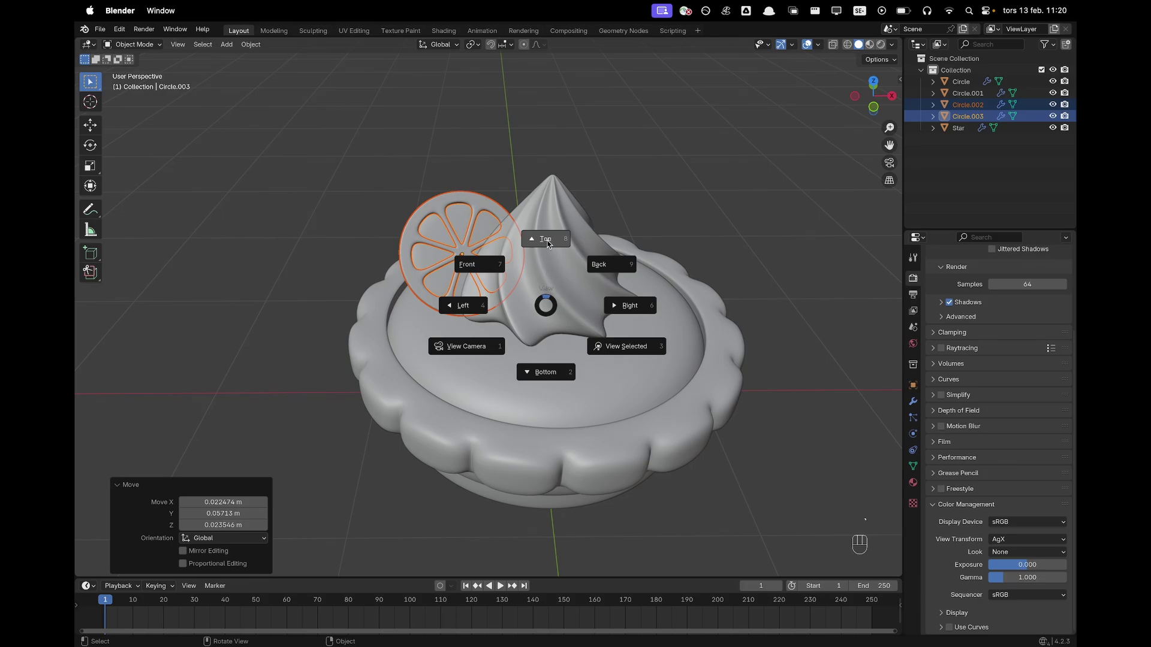
{"action": "left_click", "coordinate": [546, 240]}
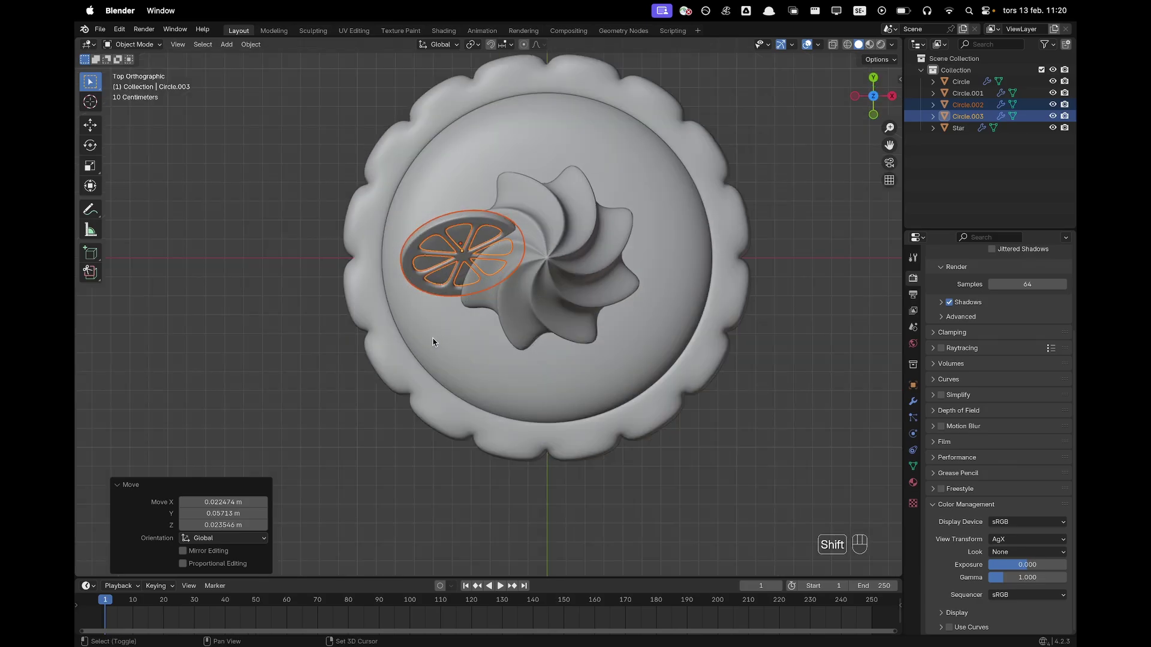
{"action": "key", "text": "shift+d"}
{"action": "left_click", "coordinate": [440, 375]}
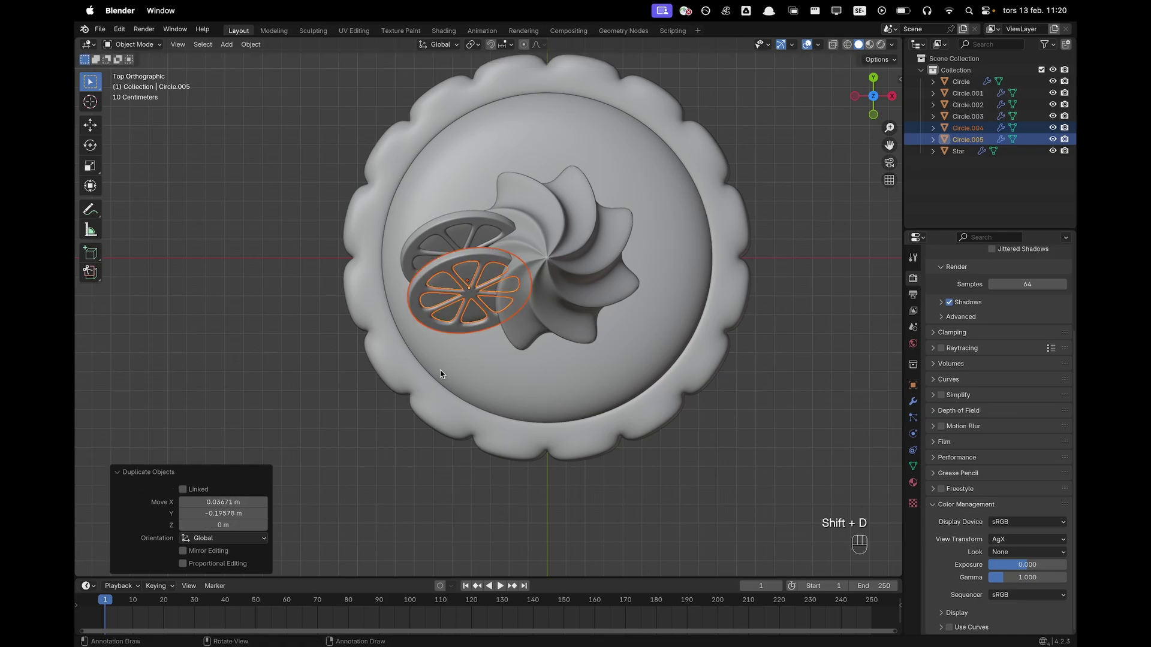
Scale the copied slice by about 0.78 and rotate it about -23.4° in the top view.
{"action": "key", "text": "s"}
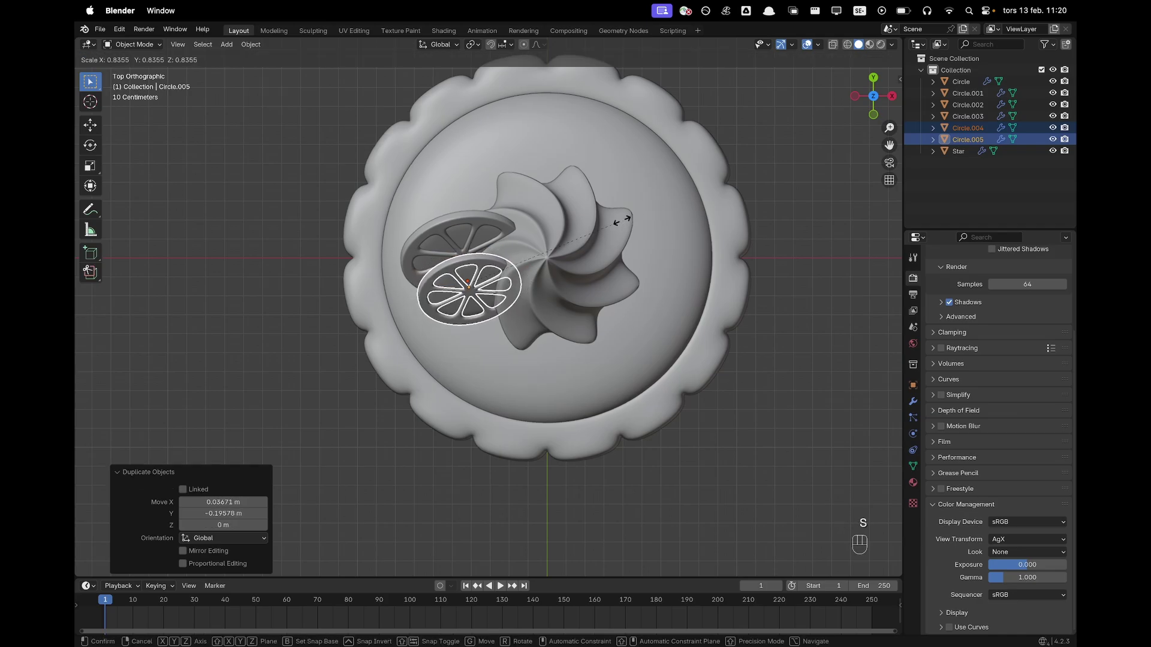
{"action": "left_click", "coordinate": [615, 230]}
{"action": "key", "text": "r"}
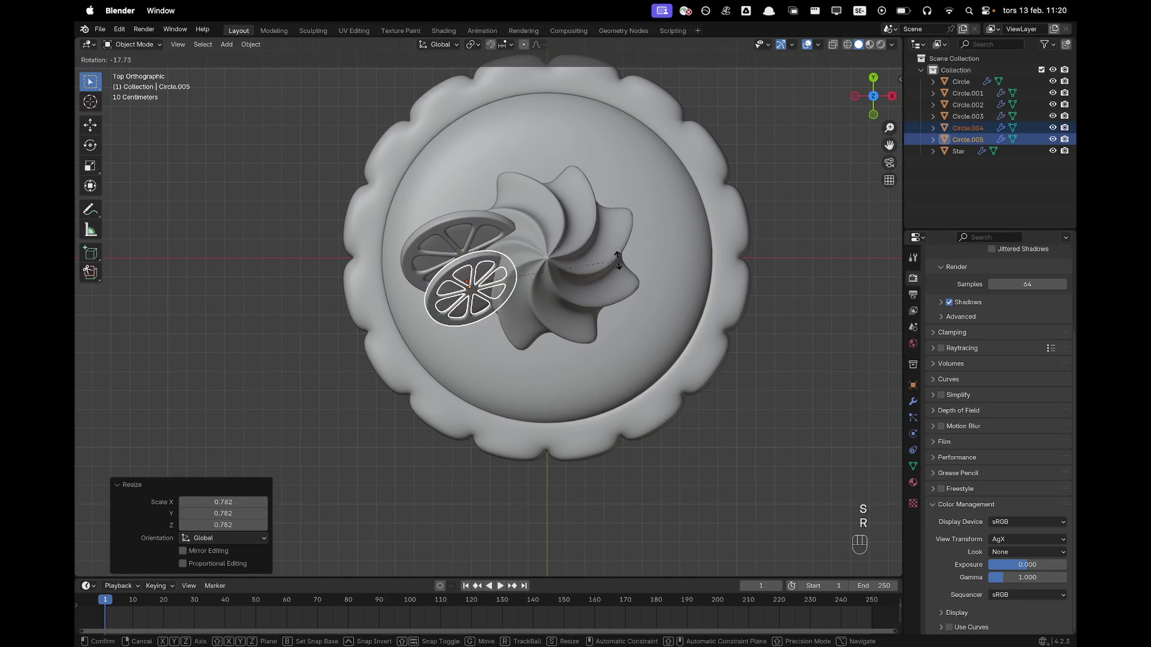
Nudge the copied slice closer to the swirl and scale it up by about 1.09.
{"action": "key", "text": "g"}
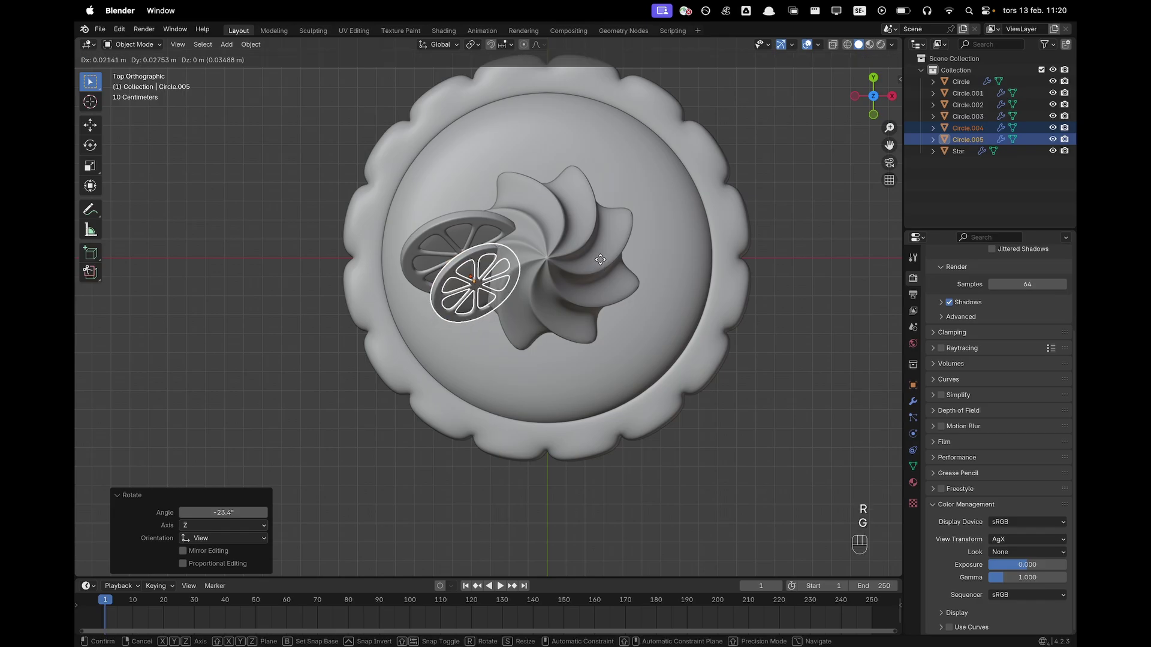
{"action": "left_click", "coordinate": [606, 258]}
{"action": "middle_click_drag", "start_coordinate": [612, 318], "coordinate": [616, 221]}
{"action": "key", "text": "s"}
{"action": "left_click", "coordinate": [629, 213]}
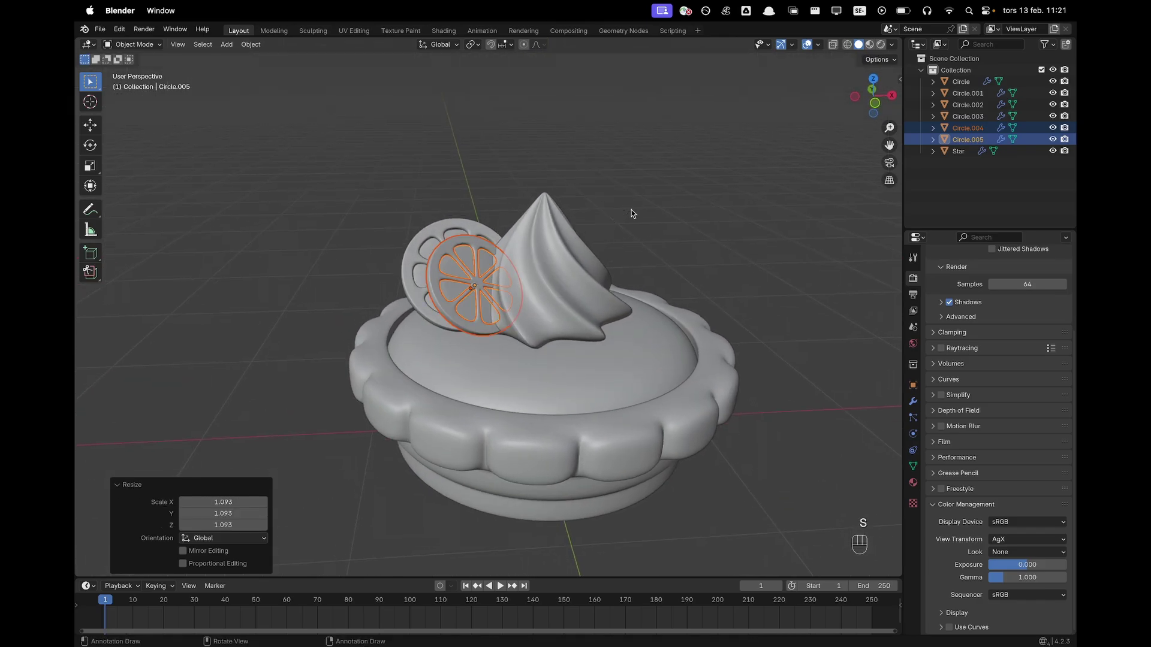
Rotate the copied slice about -4° around the global Z axis and lower it by about 0.02 m.
{"action": "key", "text": "r"}
{"action": "key", "text": "z"}
{"action": "left_click", "coordinate": [632, 221]}
{"action": "key", "text": "g"}
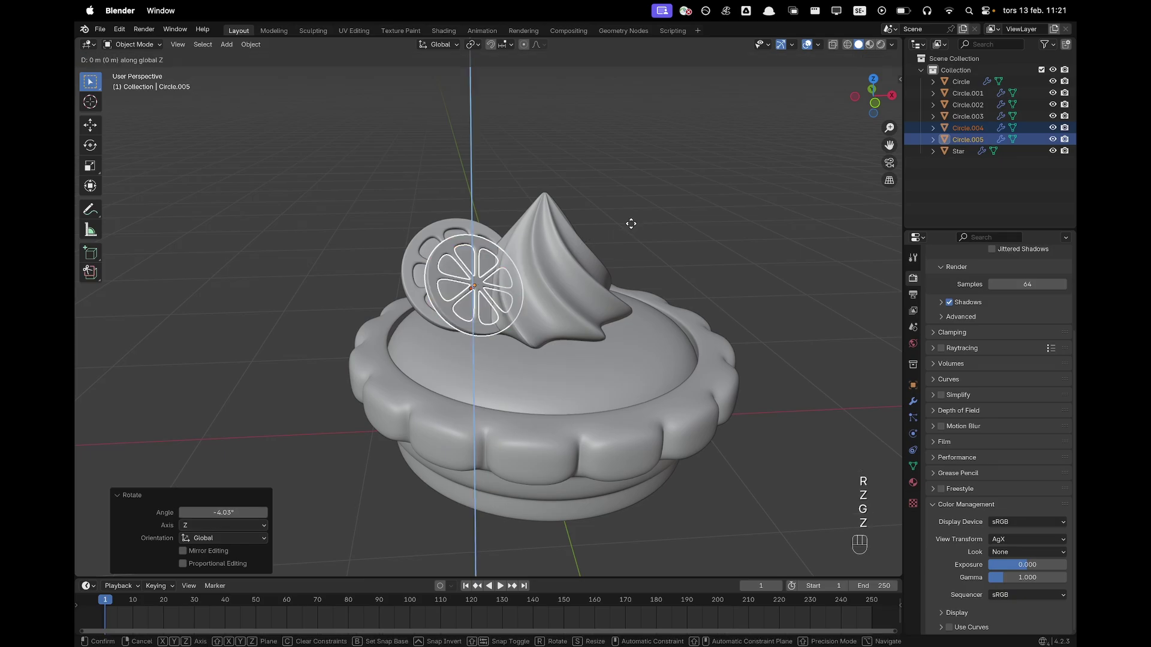
{"action": "key", "text": "z"}
{"action": "left_click", "coordinate": [633, 231]}
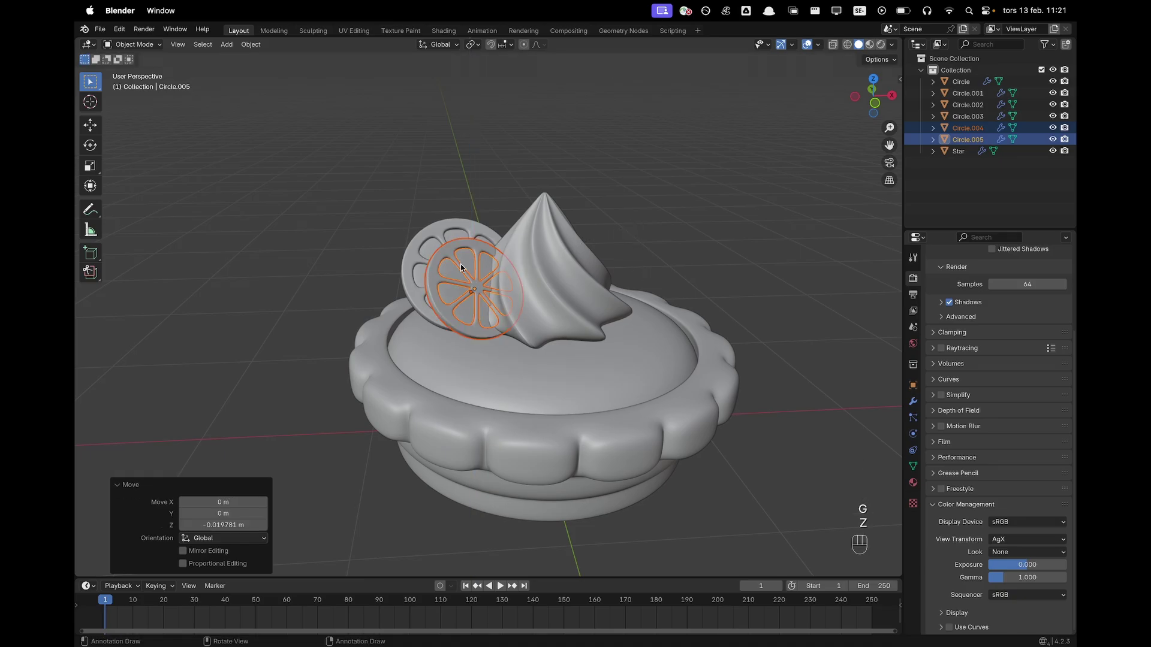
Rotate the whipped-cream swirl about -12.1° around the global Z axis and deselect it.
{"action": "left_click", "coordinate": [551, 285]}
{"action": "key", "text": "r"}
{"action": "key", "text": "z"}
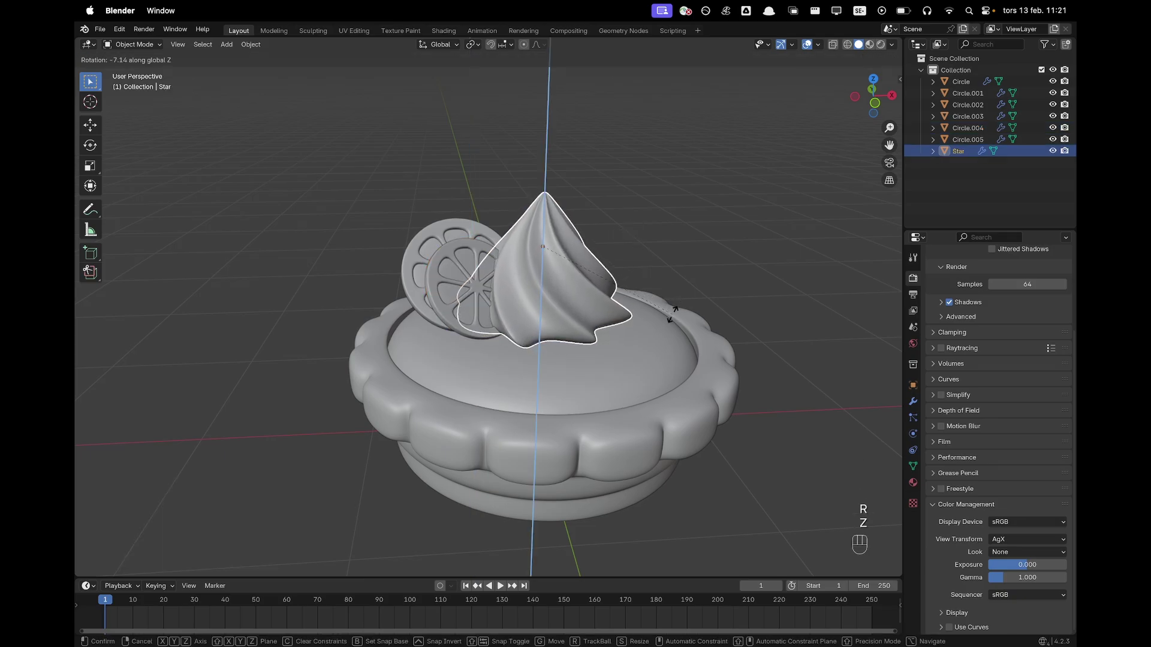
{"action": "left_click", "coordinate": [668, 326]}
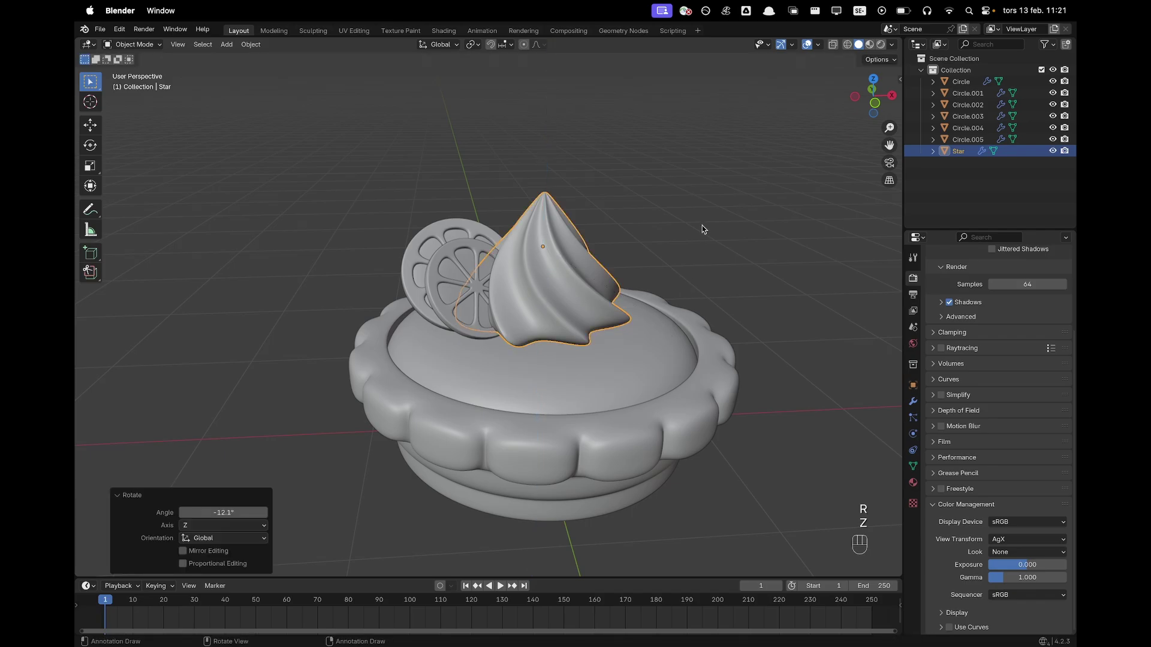
{"action": "left_click", "coordinate": [704, 229]}
Select the front slice's flesh disc and rind together and move them about 0.04 m along X toward the swirl.
{"action": "scroll", "coordinate": [696, 255], "scroll_direction": "down", "scroll_amount": 4}
{"action": "middle_click_drag", "start_coordinate": [691, 263], "coordinate": [640, 296]}
{"action": "scroll", "coordinate": [641, 297], "scroll_direction": "up", "scroll_amount": 1}
{"action": "scroll", "coordinate": [639, 296], "scroll_direction": "up", "scroll_amount": 1}
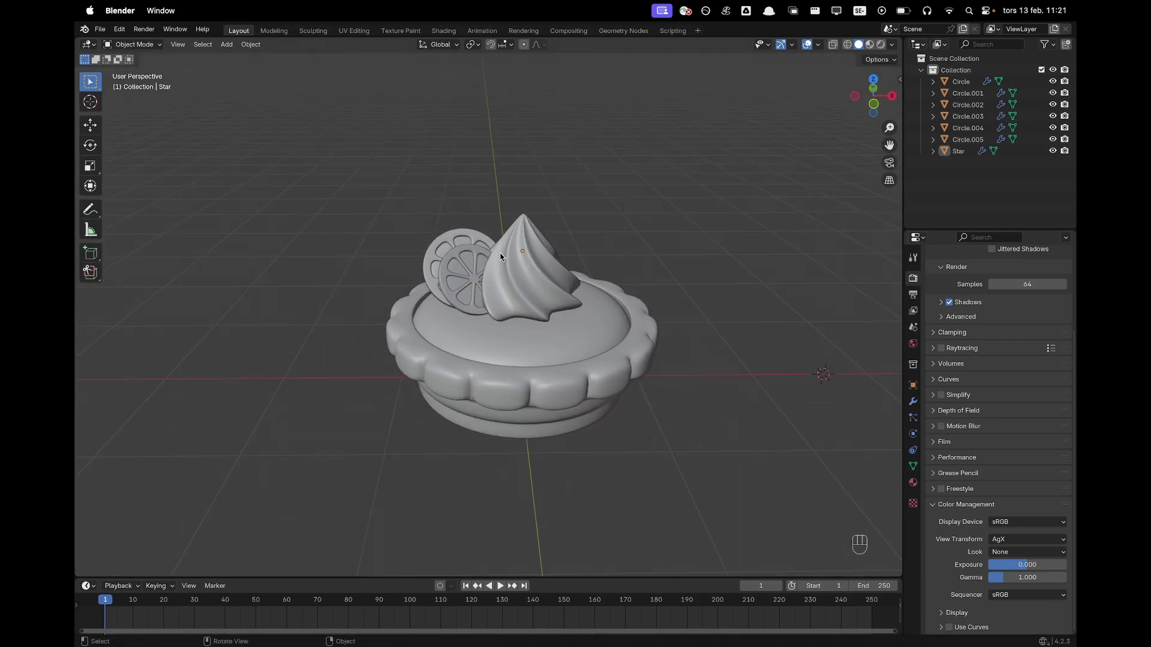
{"action": "left_click", "coordinate": [471, 242]}
{"action": "left_click", "coordinate": [468, 296]}
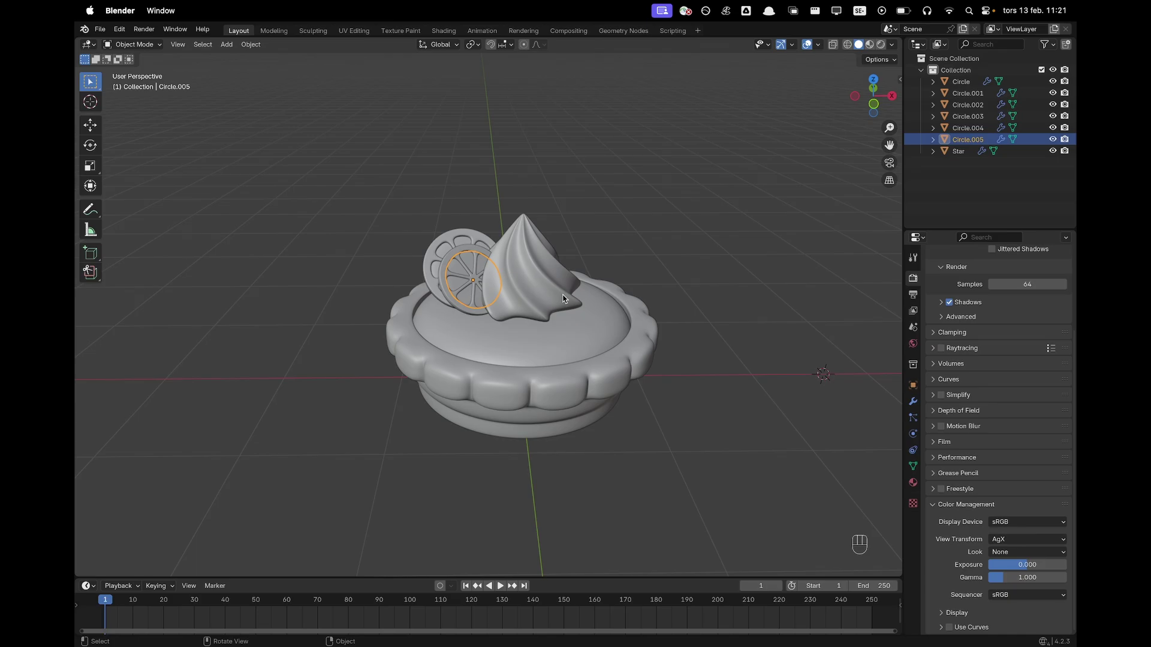
{"action": "key", "text": "grave"}
{"action": "scroll", "coordinate": [441, 269], "scroll_direction": "up", "scroll_amount": 3}
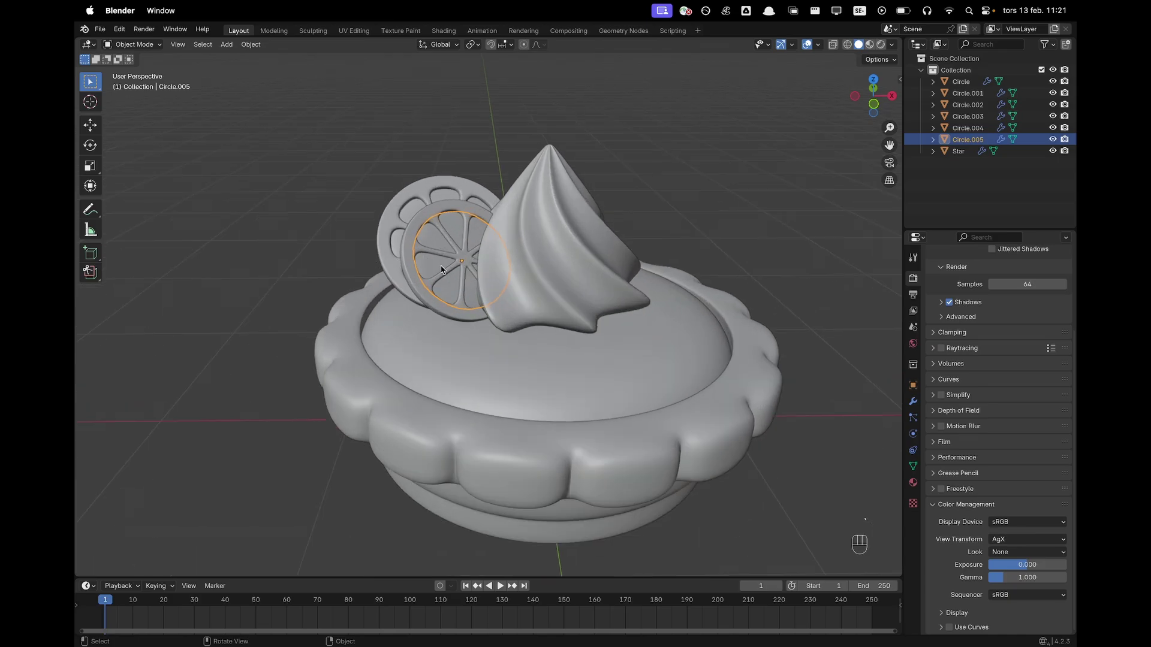
{"action": "left_click", "coordinate": [412, 244], "text": "shift"}
{"action": "key", "text": "g"}
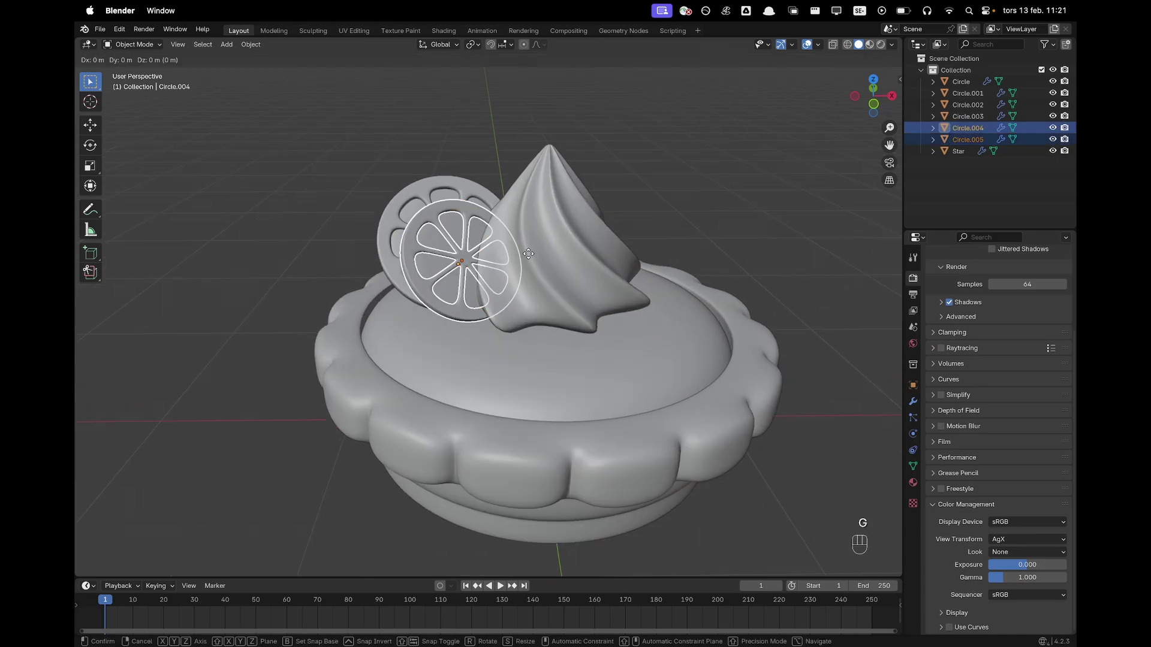
{"action": "key", "text": "x"}
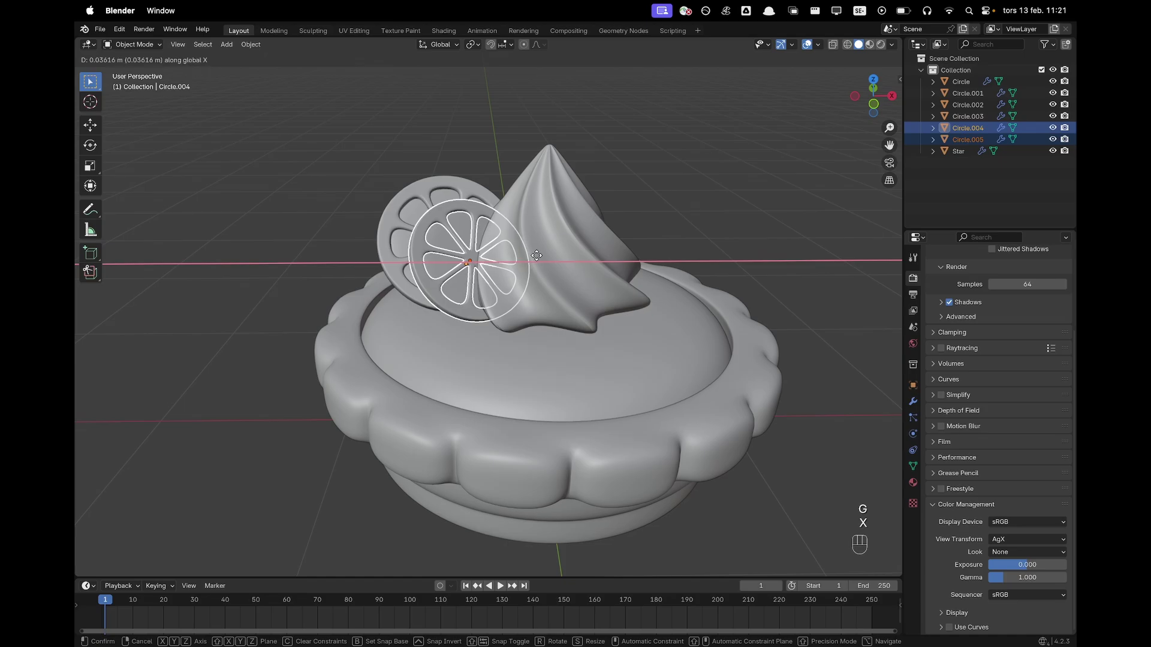
{"action": "left_click", "coordinate": [538, 256]}
Rotate the front slice about 4° around the global Z axis.
{"action": "mouse_move", "coordinate": [408, 220]}
{"action": "middle_mouse_down"}
{"action": "mouse_move", "coordinate": [535, 260]}
{"action": "mouse_move", "coordinate": [405, 219]}
{"action": "middle_mouse_up"}
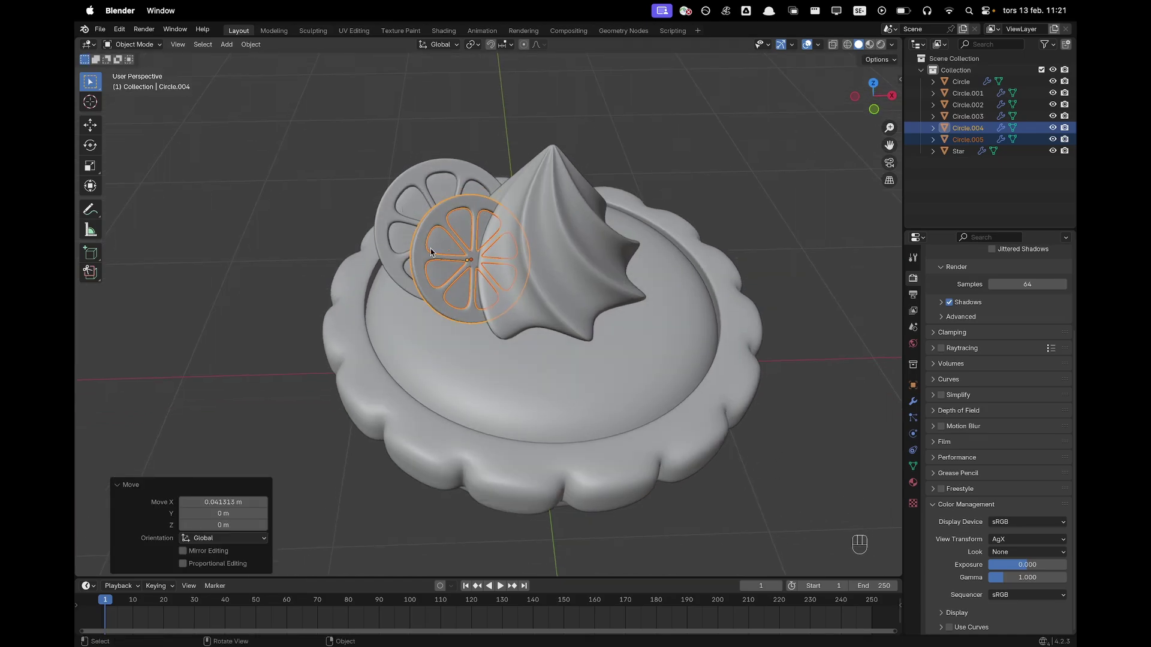
{"action": "key", "text": "r"}
{"action": "key", "text": "z"}
{"action": "left_click", "coordinate": [727, 332]}
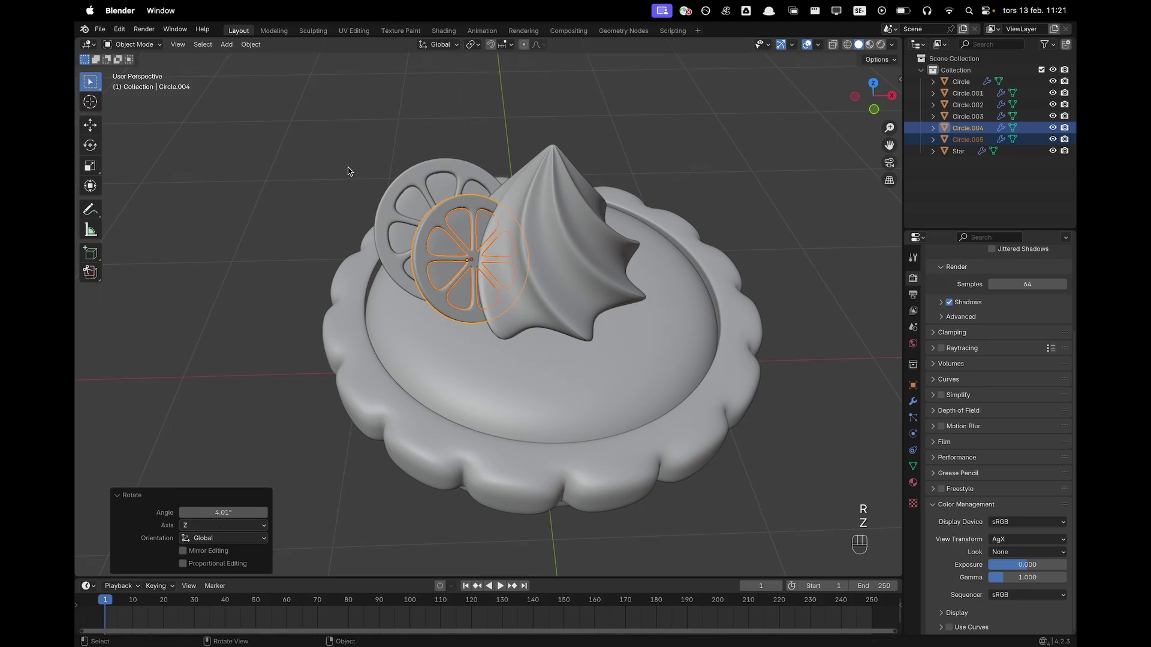
Select the rear slice's flesh disc and rind, rotate them slightly around the global Z axis, and clear the selection.
{"action": "left_click", "coordinate": [439, 185]}
{"action": "left_click", "coordinate": [440, 166], "text": "shift"}
{"action": "key", "text": "r"}
{"action": "key", "text": "z"}
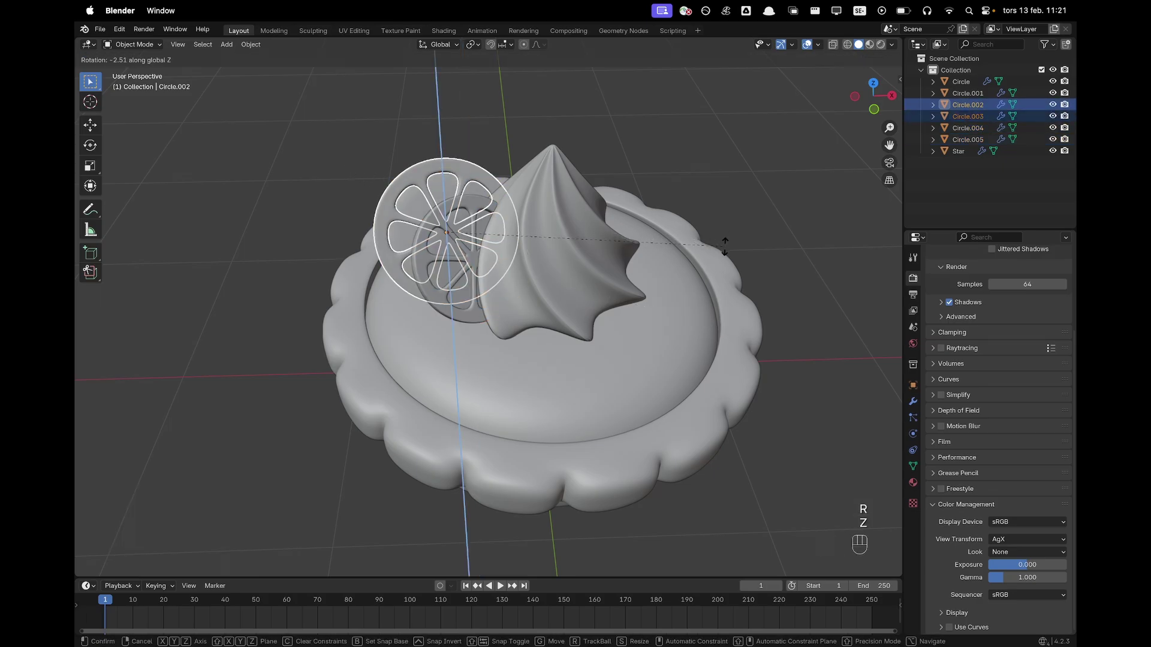
{"action": "left_click", "coordinate": [726, 249]}
{"action": "left_click", "coordinate": [750, 202]}
Add a 2 m plane mesh at the 3D cursor beside the tart.
{"action": "scroll", "coordinate": [630, 256], "scroll_direction": "down", "scroll_amount": 4}
{"action": "middle_click_drag", "start_coordinate": [630, 257], "coordinate": [631, 217], "text": "shift"}
{"action": "scroll", "coordinate": [631, 217], "scroll_direction": "up", "scroll_amount": 2}
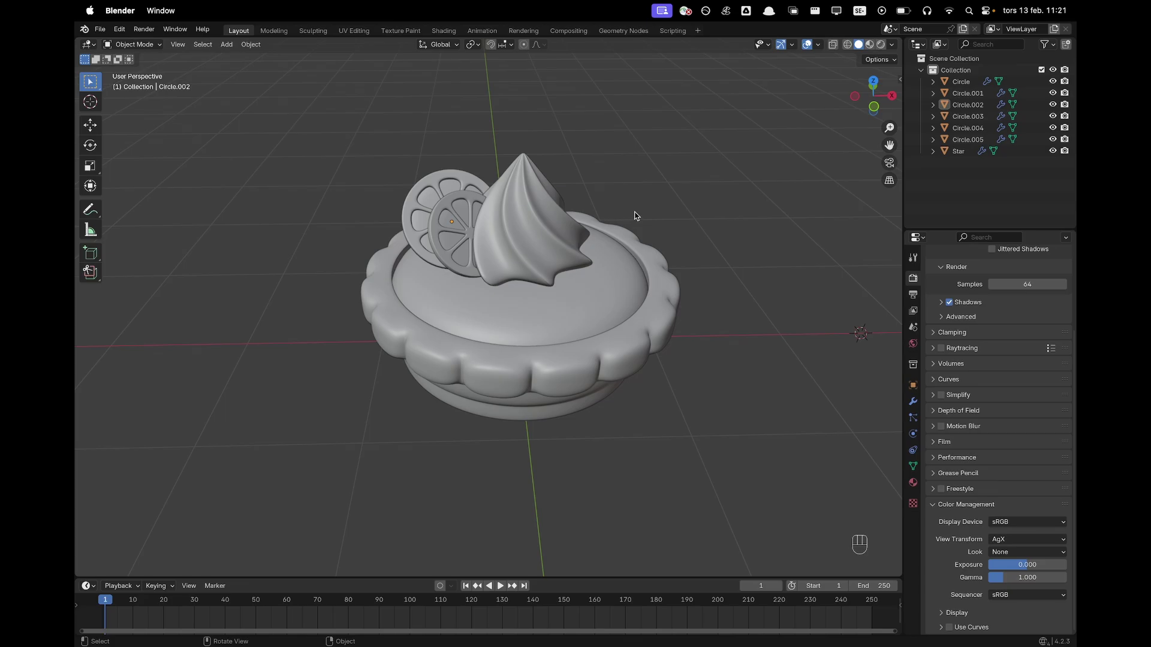
{"action": "scroll", "coordinate": [636, 216], "scroll_direction": "down", "scroll_amount": 1}
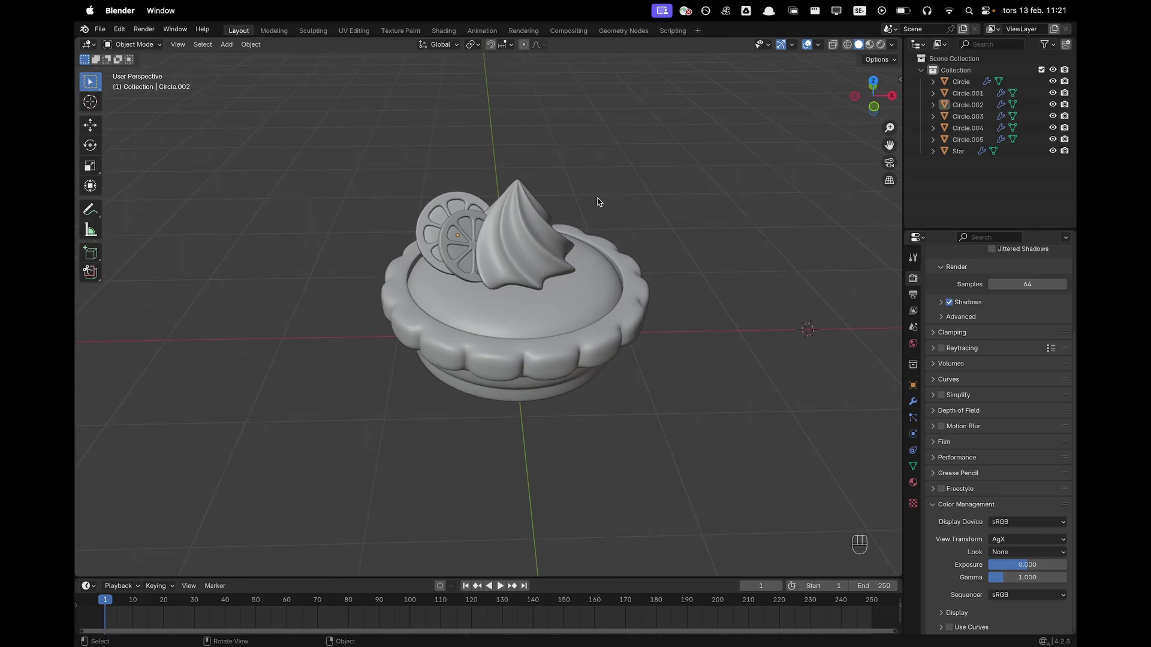
{"action": "middle_click_drag", "start_coordinate": [692, 238], "coordinate": [509, 216], "text": "shift"}
{"action": "key", "text": "shift+a"}
{"action": "mouse_move", "coordinate": [509, 215]}
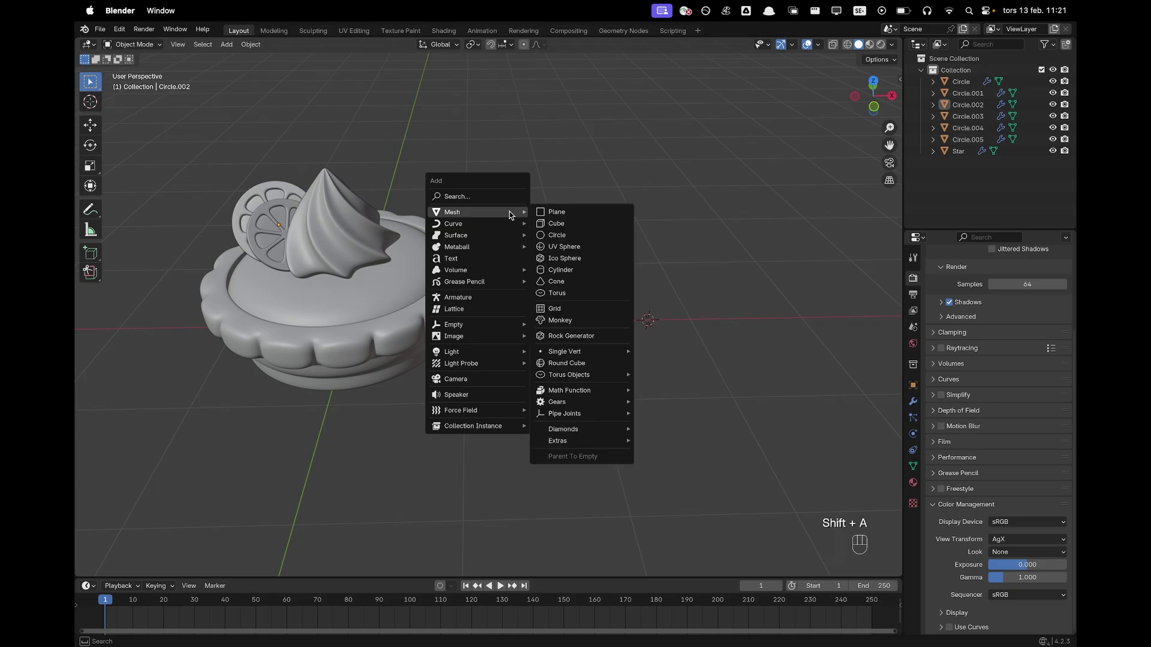
{"action": "left_click", "coordinate": [559, 213]}
In Edit Mode, narrow the plane along X with a scale of about 0.54.
{"action": "middle_click_drag", "start_coordinate": [645, 223], "coordinate": [557, 209], "text": "shift"}
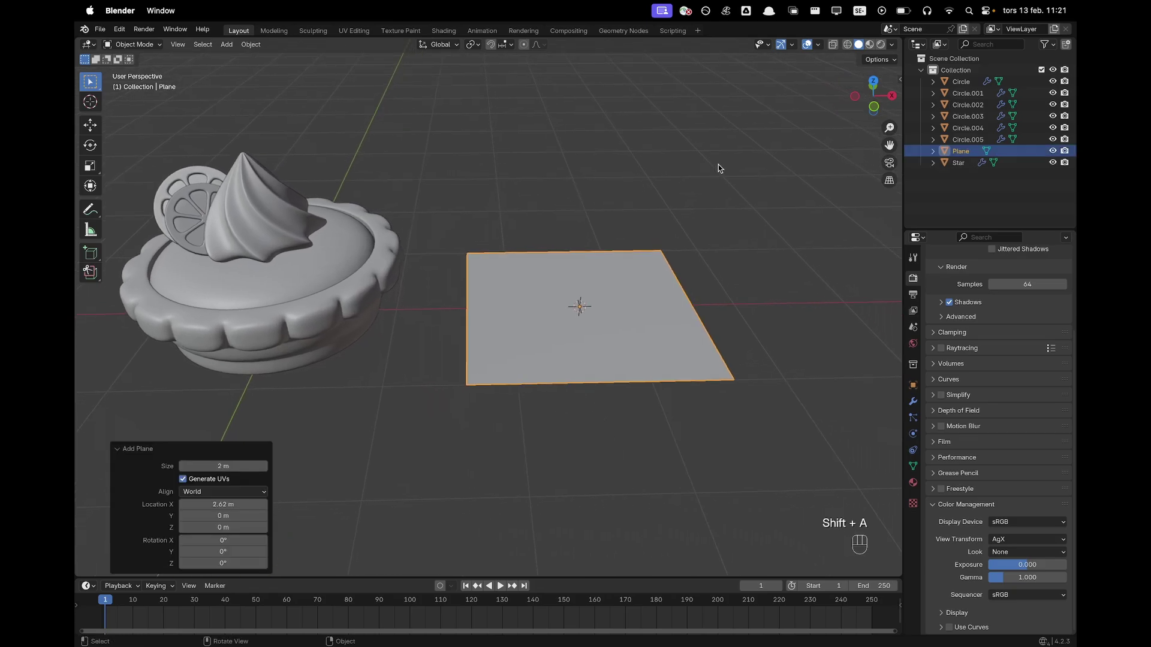
{"action": "key", "text": "Tab"}
{"action": "middle_click_drag", "start_coordinate": [731, 205], "coordinate": [677, 214], "text": "shift"}
{"action": "key", "text": "s"}
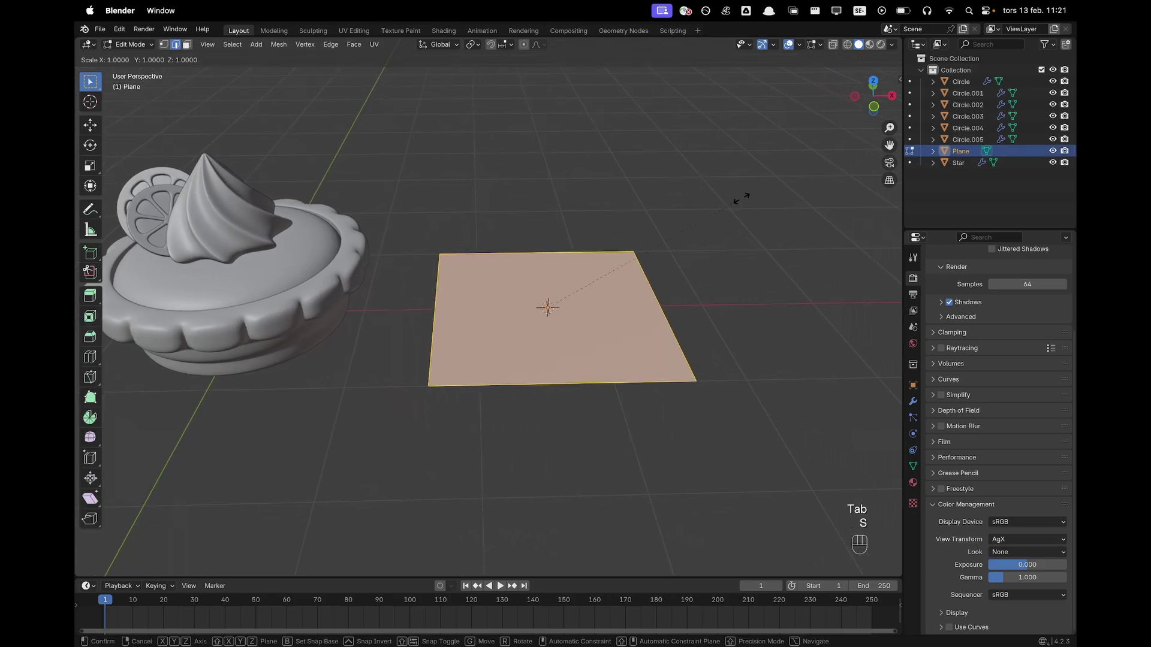
{"action": "key", "text": "x"}
{"action": "left_click", "coordinate": [644, 238]}
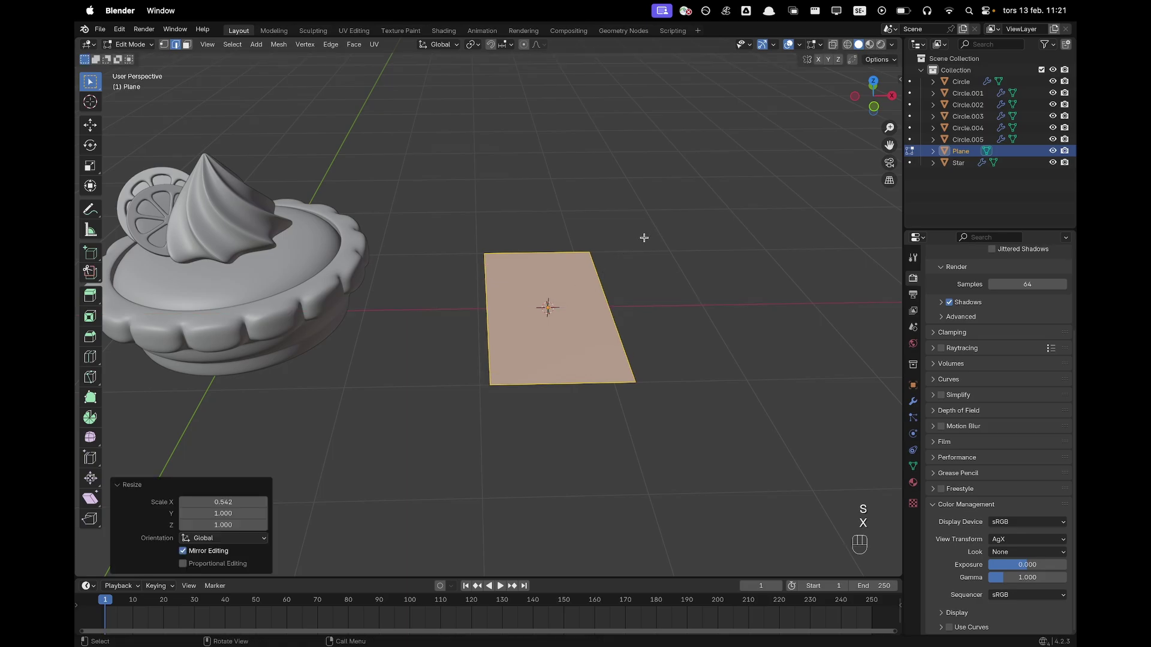
Divide the plane with three evenly spaced crosswise loop cuts and one centred lengthwise loop cut.
{"action": "key", "text": "super+r"}
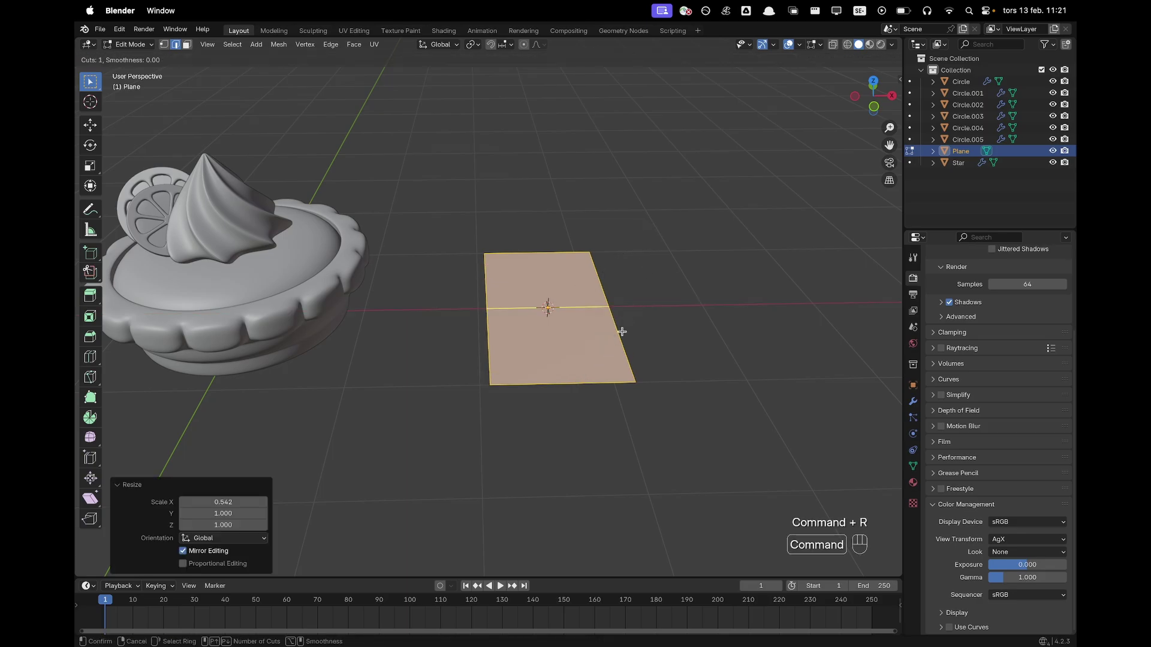
{"action": "scroll", "coordinate": [622, 332], "scroll_direction": "up", "scroll_amount": 1}
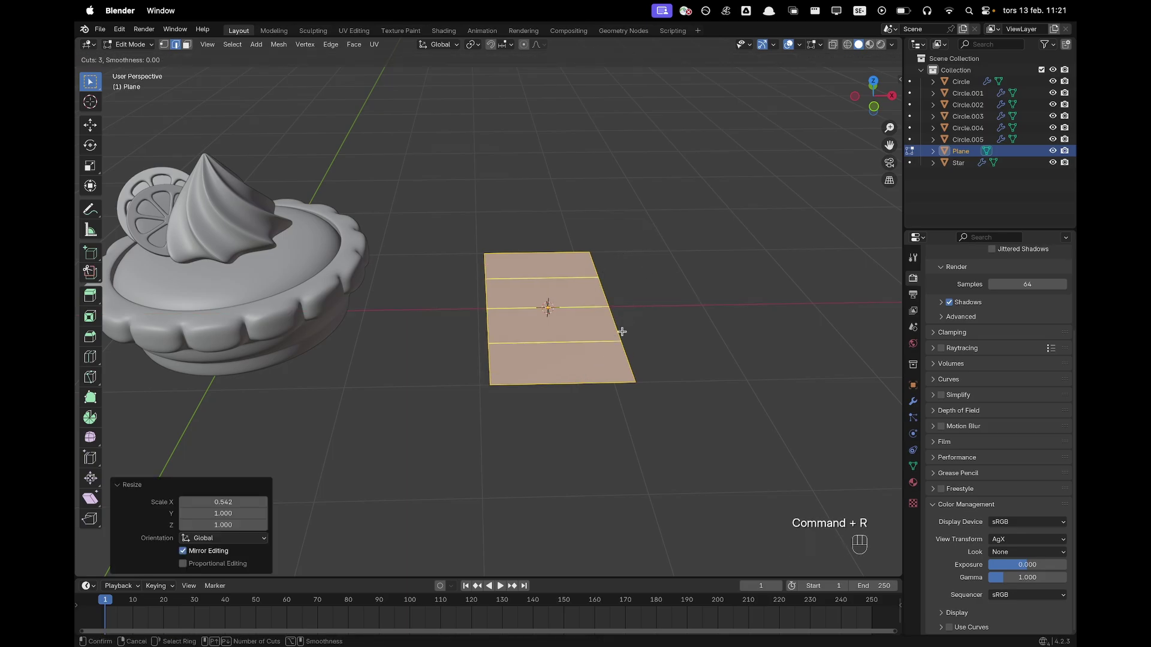
{"action": "left_click", "coordinate": [622, 332]}
{"action": "right_click", "coordinate": [622, 332]}
{"action": "key", "text": "super+r"}
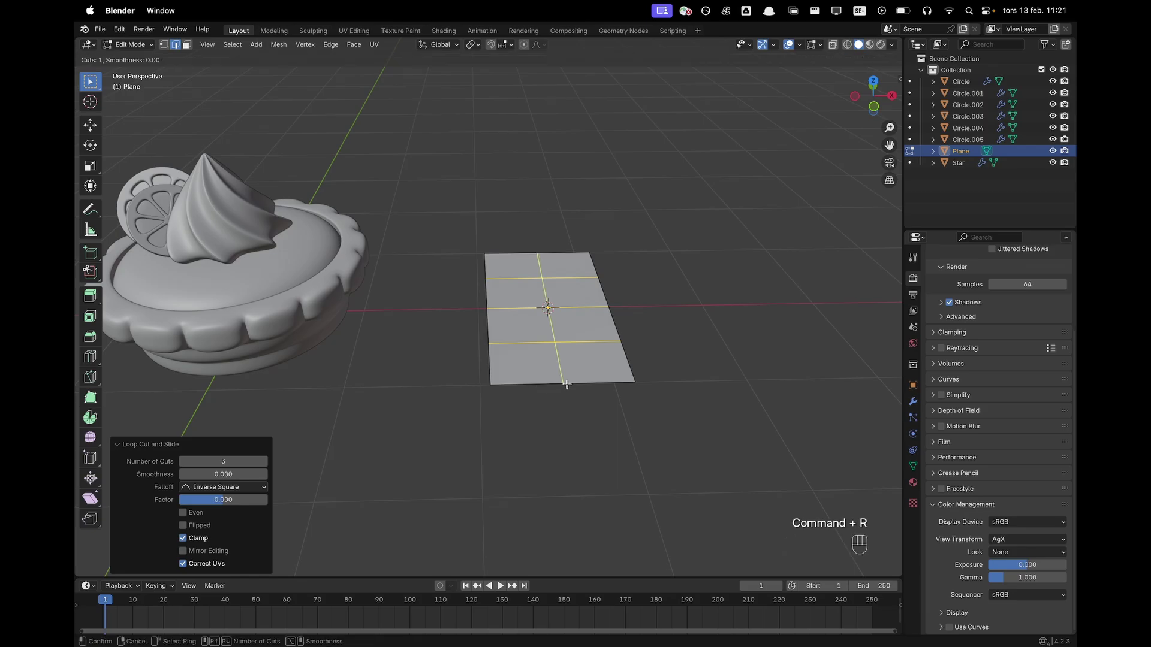
{"action": "left_click", "coordinate": [568, 384]}
{"action": "right_click", "coordinate": [567, 384]}
In top view, select the plane's tip-end row of vertices and narrow it along X with a scale of about 0.15.
{"action": "key", "text": "1"}
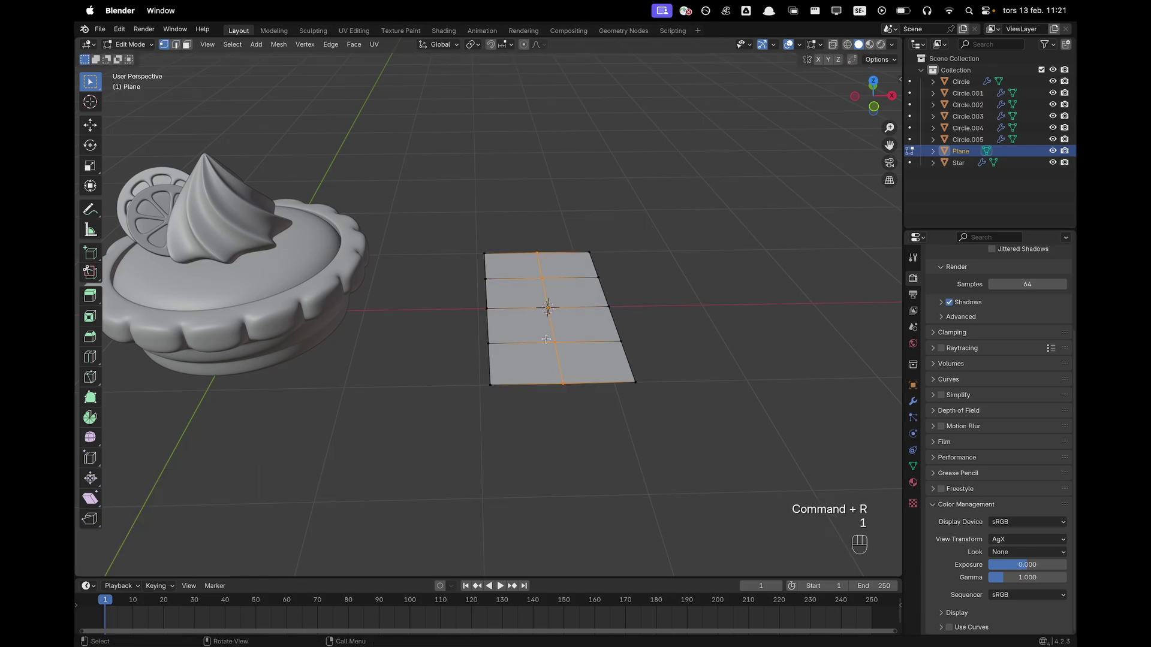
{"action": "key", "text": "grave"}
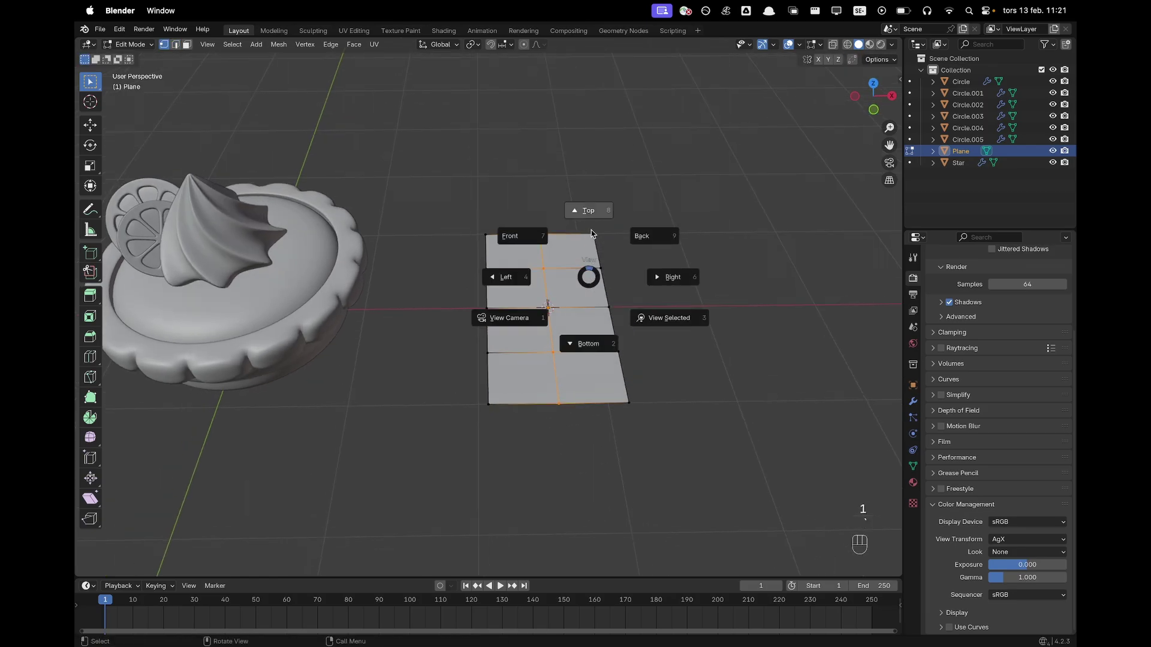
{"action": "left_click", "coordinate": [592, 233]}
{"action": "left_click_drag", "start_coordinate": [433, 146], "coordinate": [778, 196]}
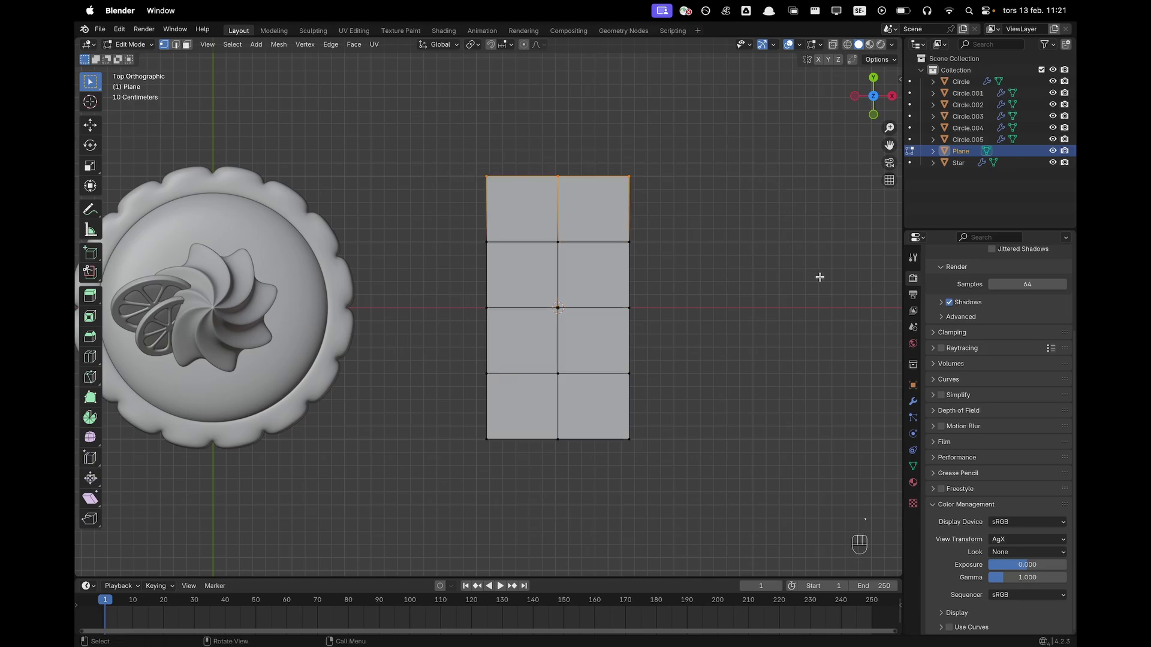
{"action": "key", "text": "s"}
{"action": "key", "text": "x"}
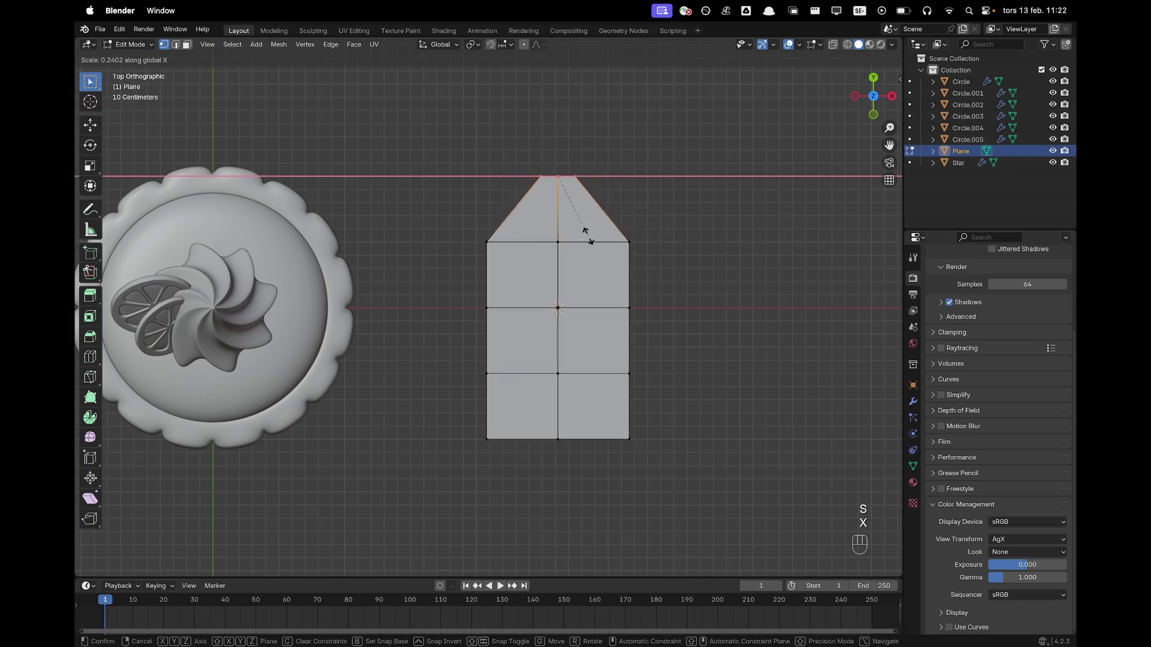
{"action": "left_click", "coordinate": [559, 221]}
Narrow the second row of vertices from the tip along X with a scale of about 0.7.
{"action": "left_click_drag", "start_coordinate": [442, 234], "coordinate": [876, 259]}
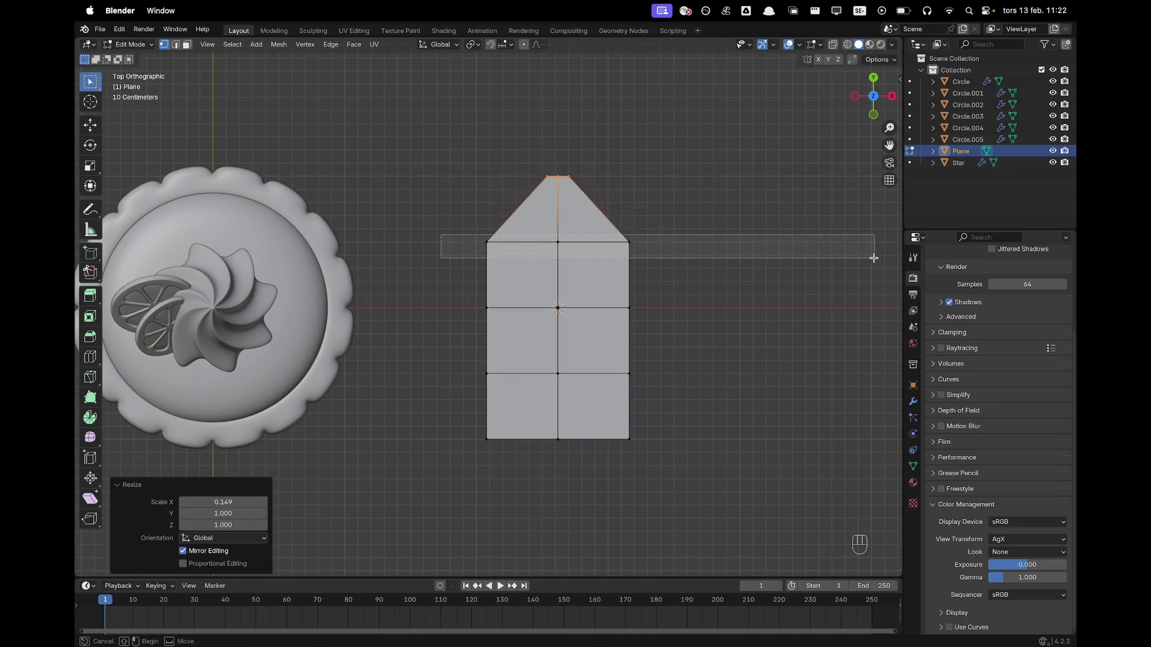
{"action": "key", "text": "s"}
{"action": "key", "text": "x"}
{"action": "left_click", "coordinate": [744, 253]}
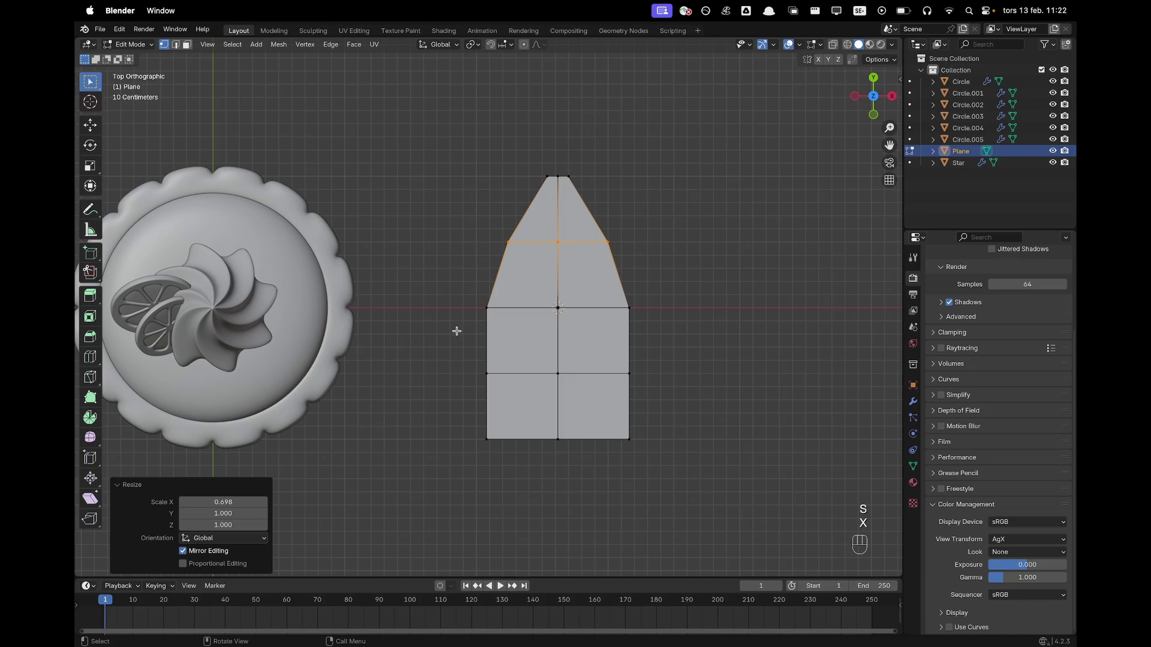
Widen the row above the base along X to about 1.09 and narrow the base row to about 0.44.
{"action": "left_click_drag", "start_coordinate": [469, 359], "coordinate": [745, 383]}
{"action": "key", "text": "s"}
{"action": "key", "text": "x"}
{"action": "left_click", "coordinate": [763, 380]}
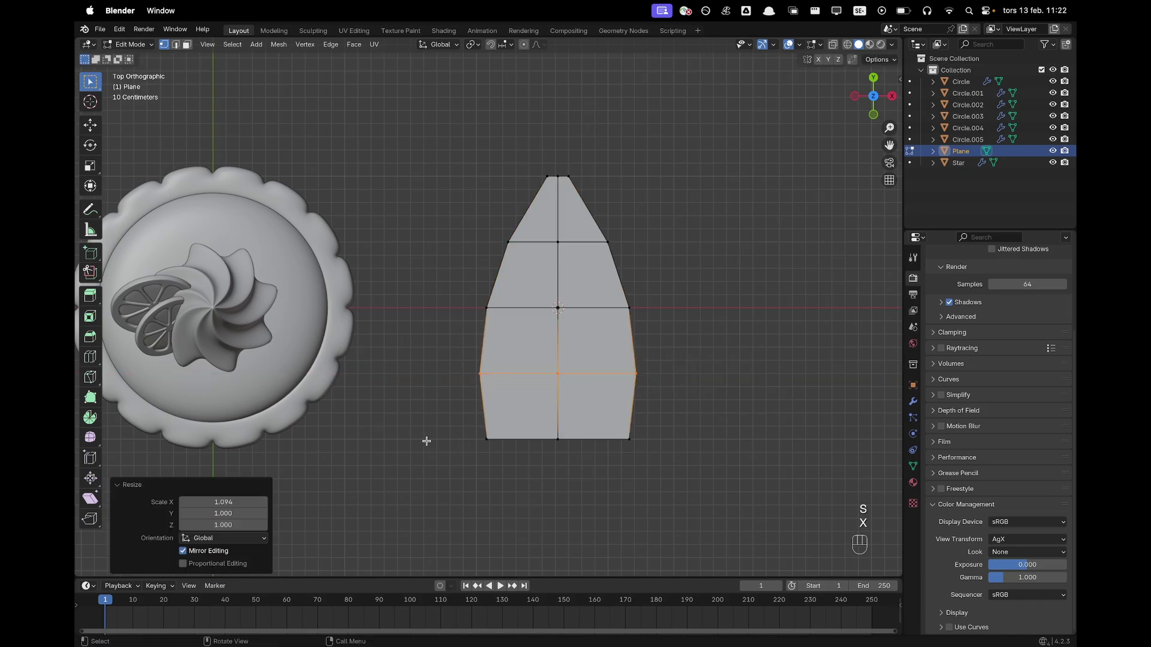
{"action": "left_click_drag", "start_coordinate": [437, 423], "coordinate": [748, 475]}
{"action": "key", "text": "s"}
{"action": "key", "text": "x"}
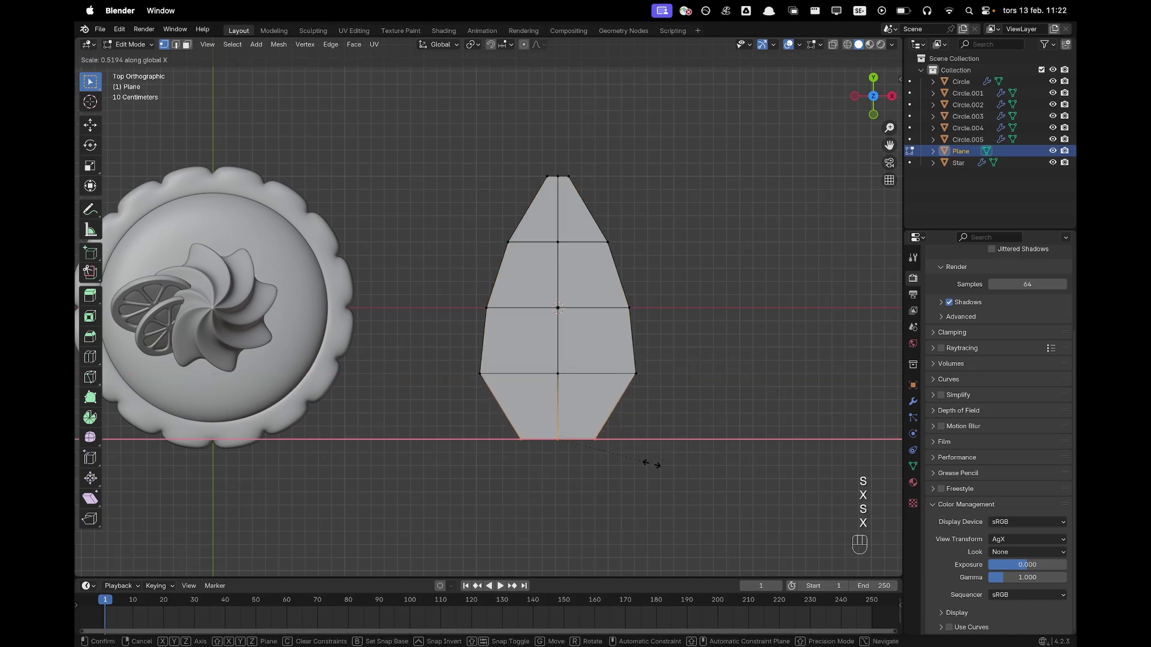
{"action": "left_click", "coordinate": [637, 462]}
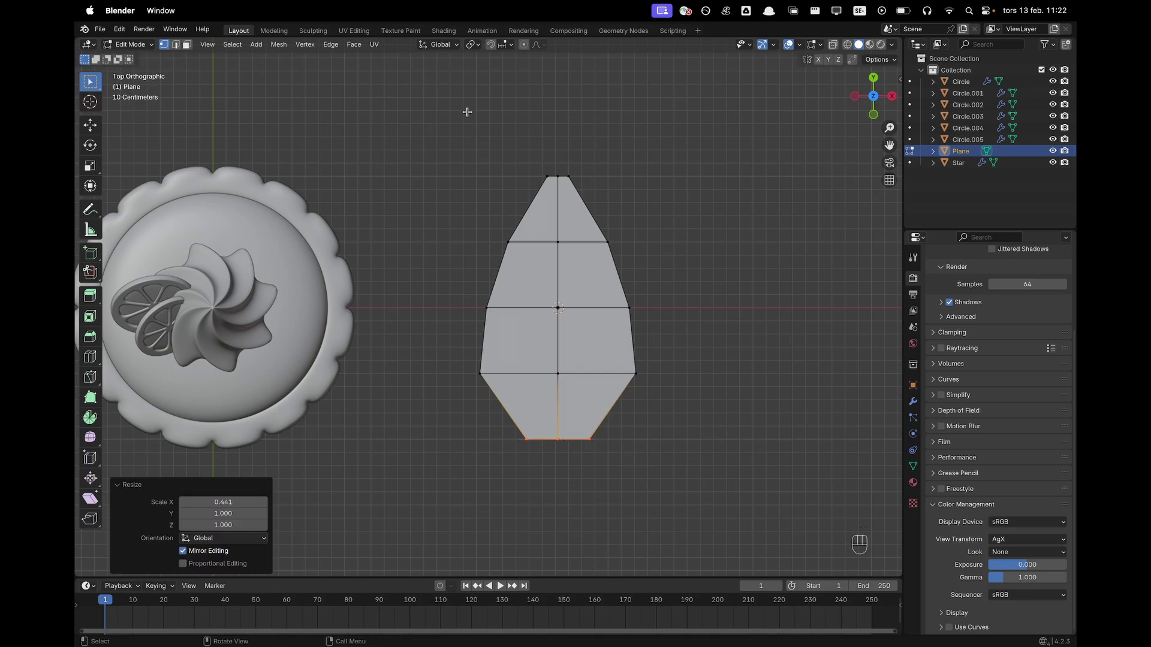
Narrow the leaf's tip row of vertices slightly more along X and clear the selection.
{"action": "left_click_drag", "start_coordinate": [473, 134], "coordinate": [645, 201]}
{"action": "key", "text": "s"}
{"action": "key", "text": "x"}
{"action": "left_click", "coordinate": [650, 195]}
{"action": "left_click", "coordinate": [689, 245]}
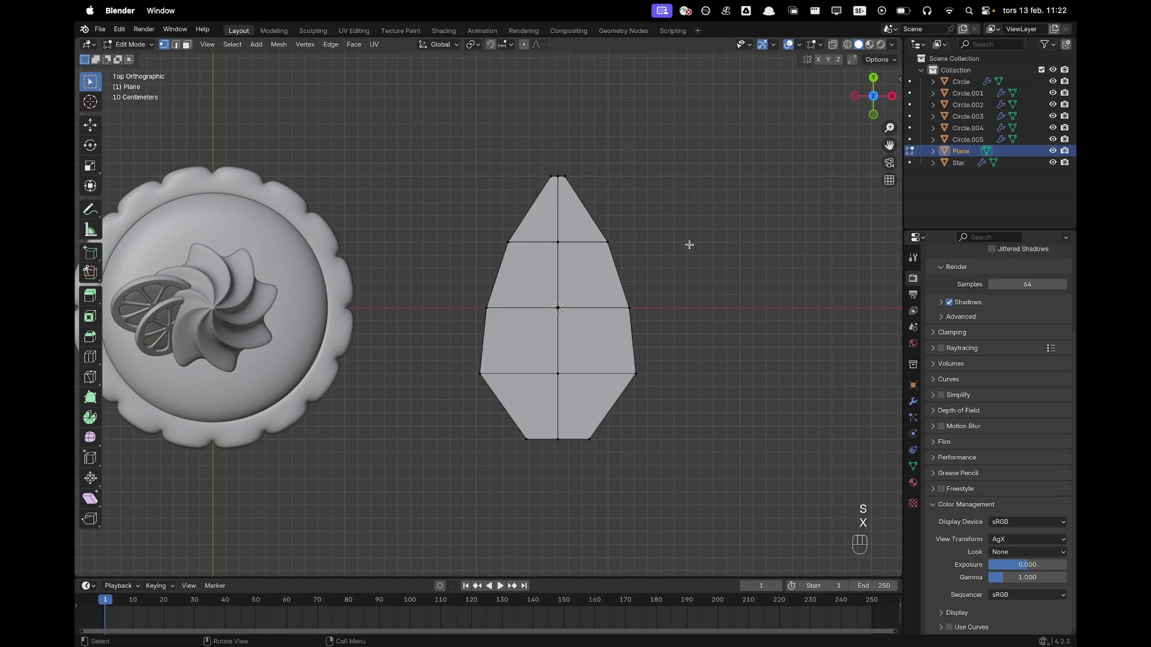
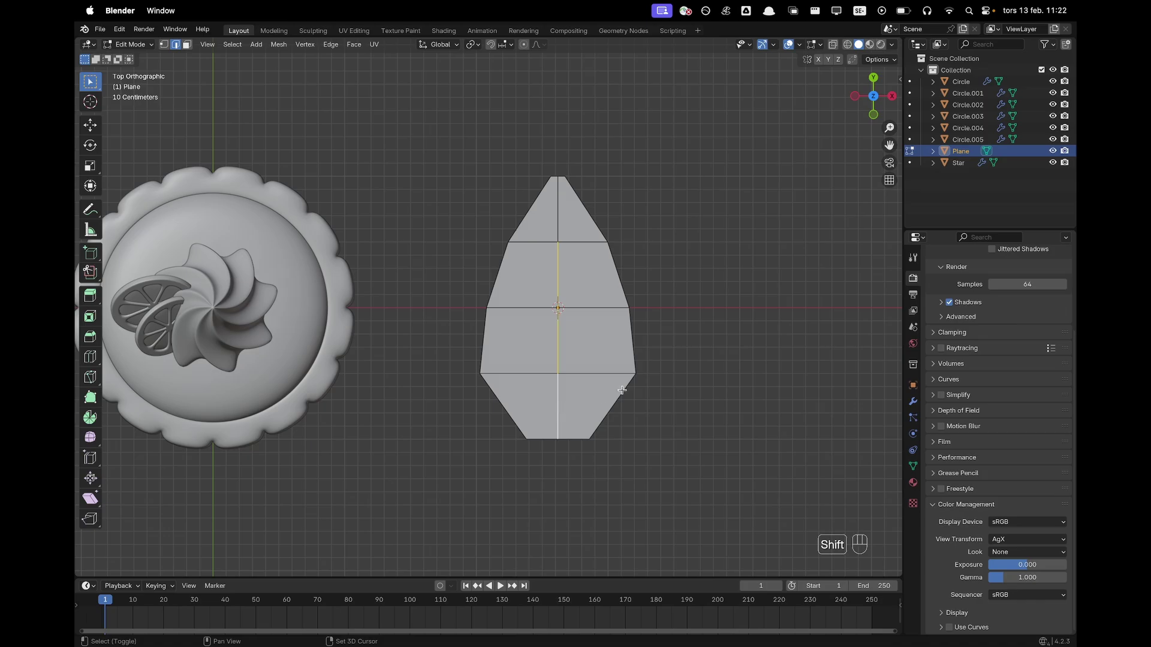
Bevel the three lower centreline edges of the leaf with 2 segments and a width of about 0.055 m.
{"action": "scroll", "coordinate": [705, 349], "scroll_direction": "up", "scroll_amount": 1}
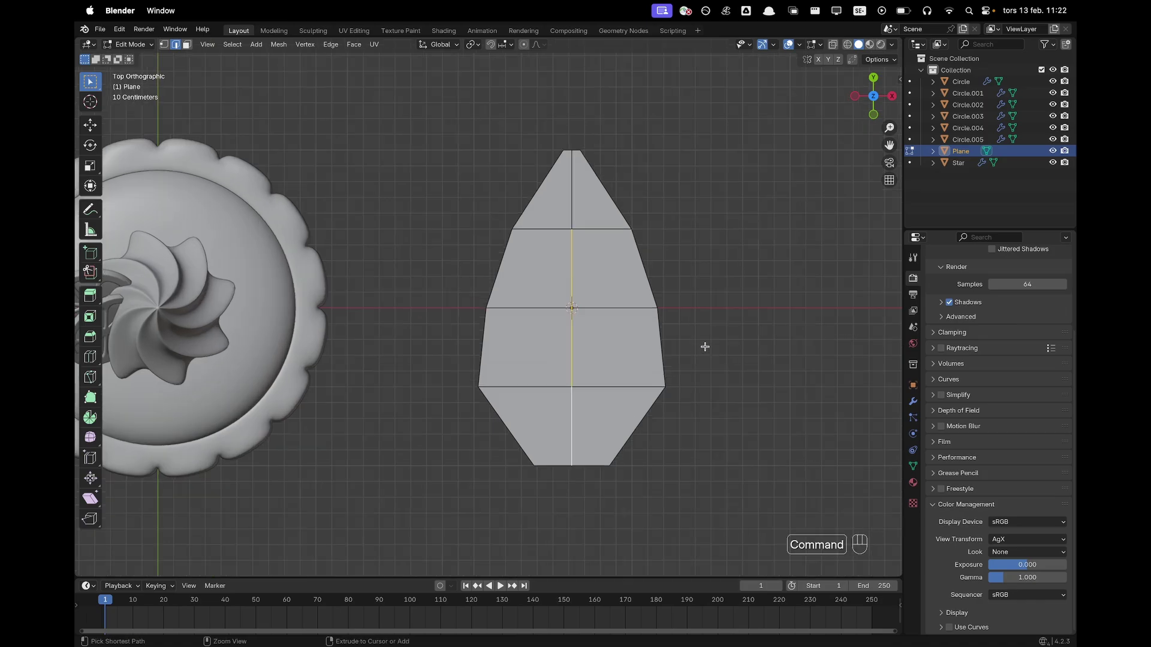
{"action": "key", "text": "super+b"}
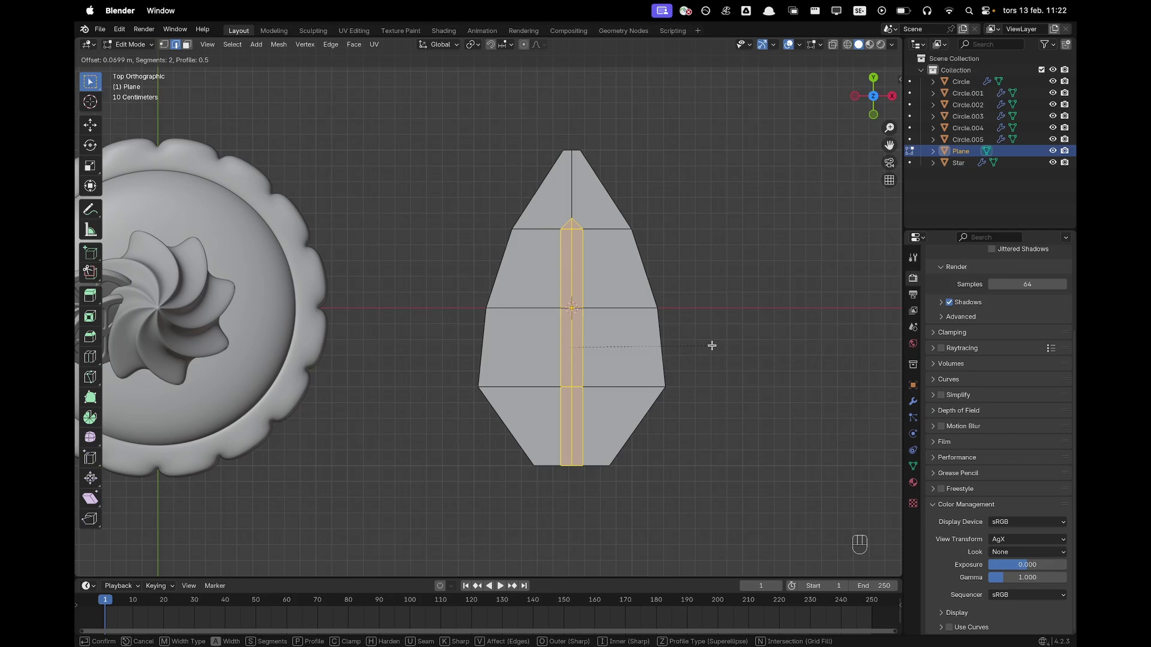
{"action": "left_click", "coordinate": [711, 345]}
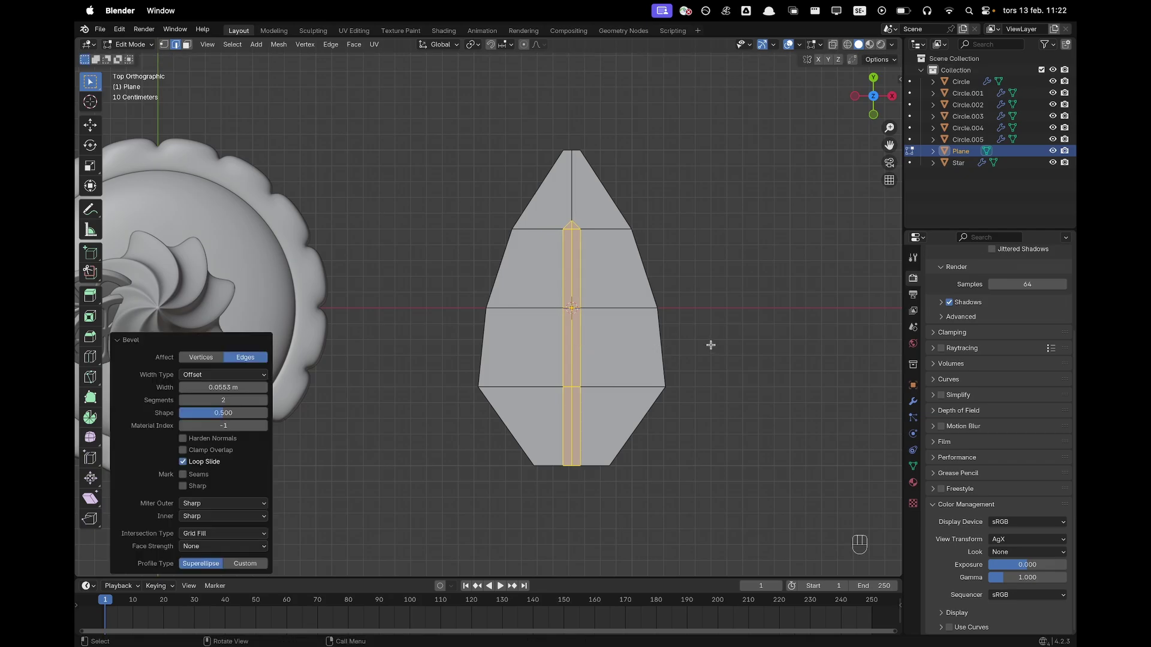
Slide the bevel's pointed end vertex along the centreline toward the leaf tip by a factor of about 0.53.
{"action": "key", "text": "1"}
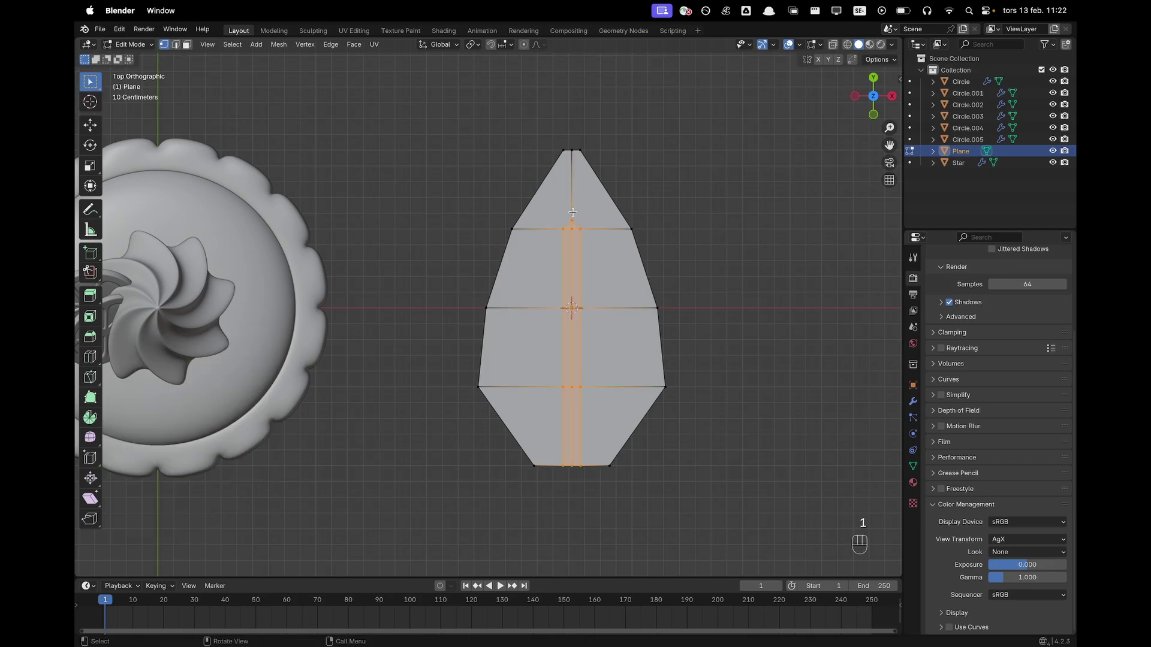
{"action": "left_click", "coordinate": [571, 220]}
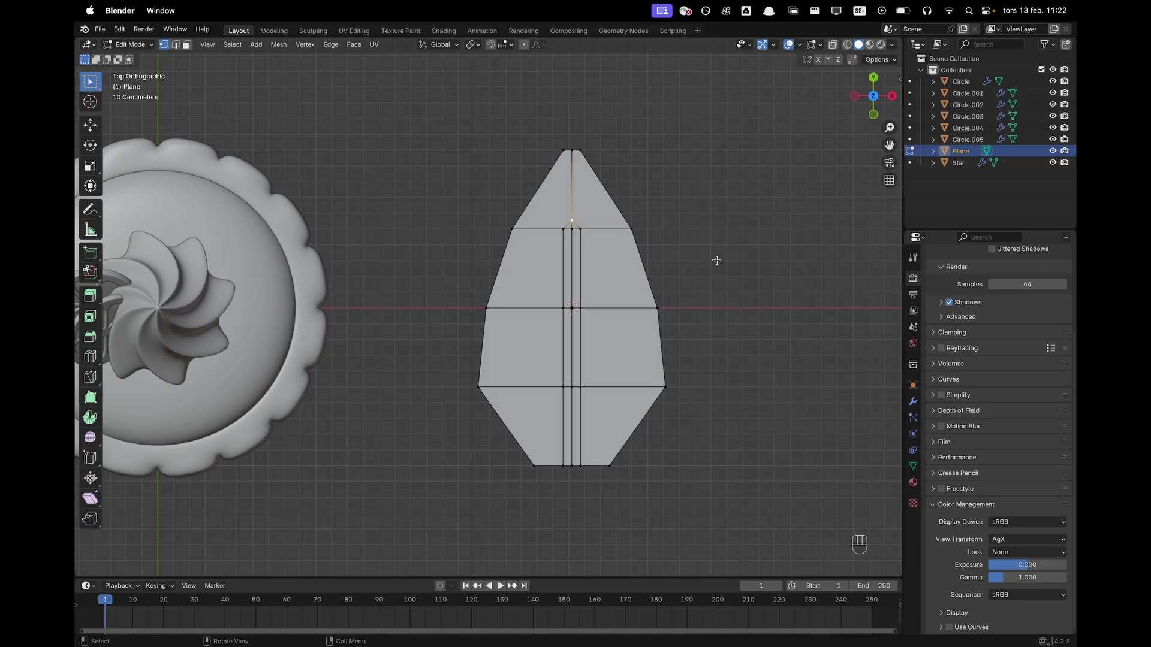
{"action": "key", "text": "g"}
{"action": "key", "text": "g"}
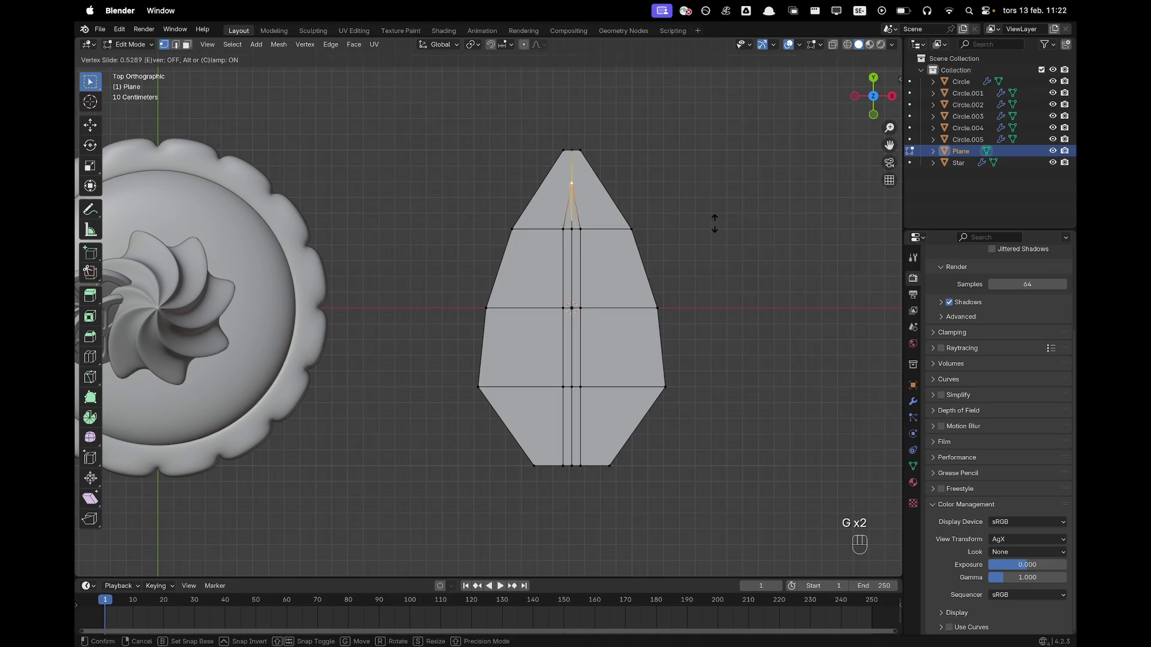
{"action": "left_click", "coordinate": [715, 223]}
Select the middle edges of the beveled centre strip and lower them about 0.076 m along Z to form a groove.
{"action": "key", "text": "2"}
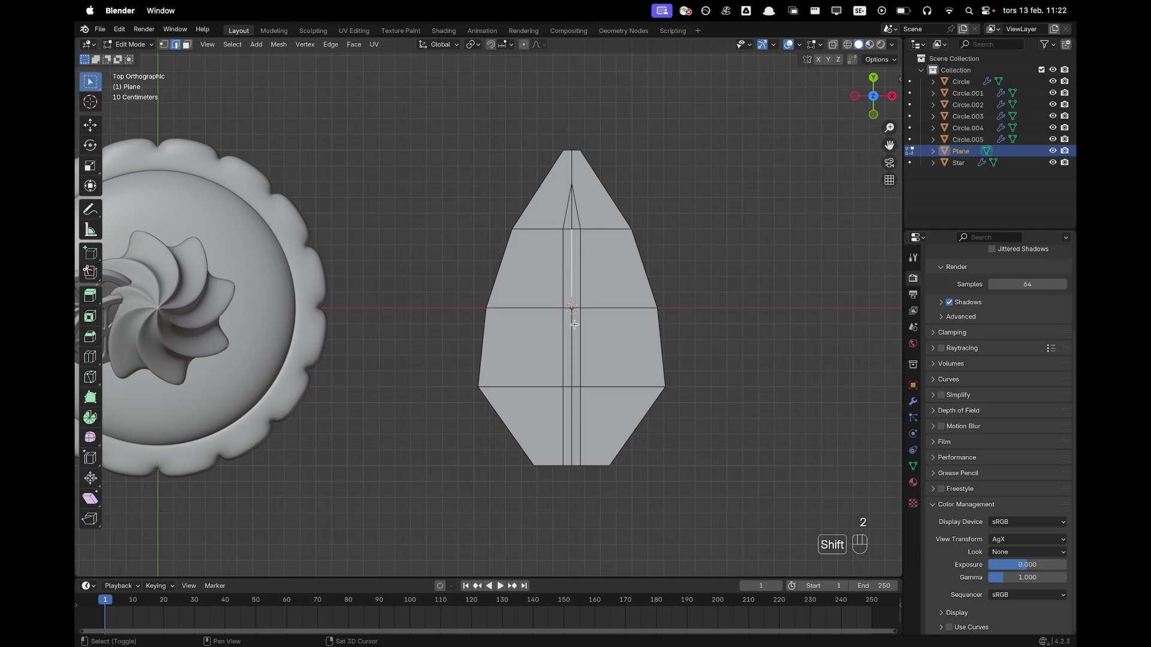
{"action": "left_click", "coordinate": [574, 419], "text": "shift"}
{"action": "middle_click_drag", "start_coordinate": [732, 411], "coordinate": [712, 316]}
{"action": "key", "text": "g"}
{"action": "key", "text": "z"}
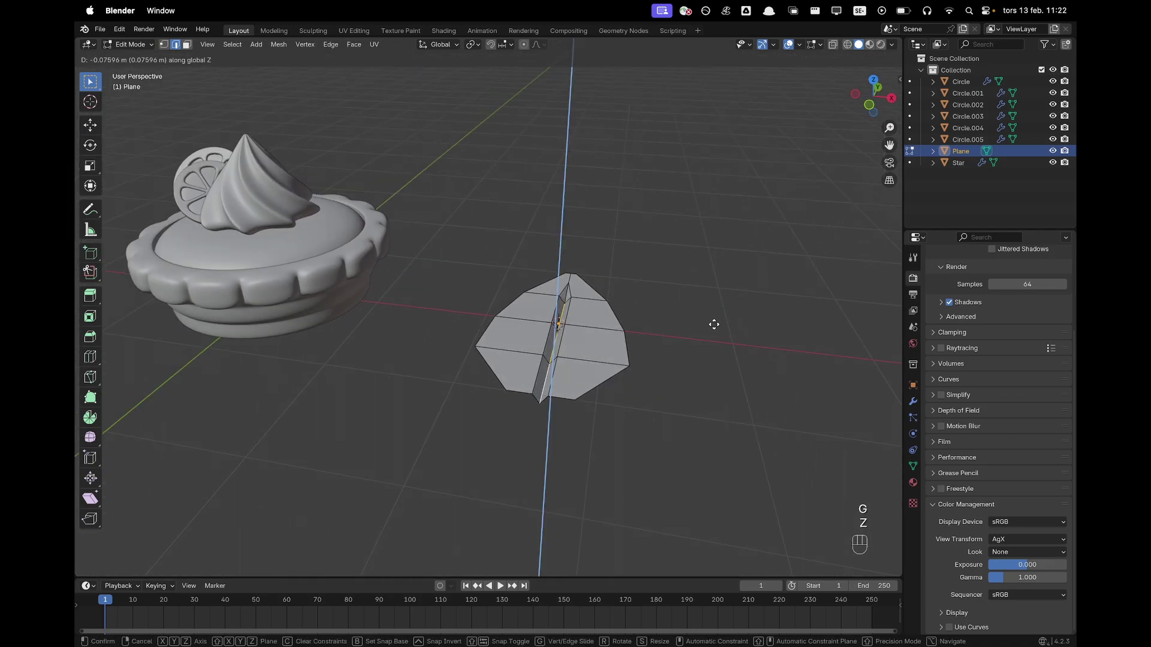
{"action": "left_click", "coordinate": [714, 325]}
Select the vertices at the leaf's tip and merge them at their center.
{"action": "key", "text": "1"}
{"action": "middle_click_drag", "start_coordinate": [653, 259], "coordinate": [670, 288]}
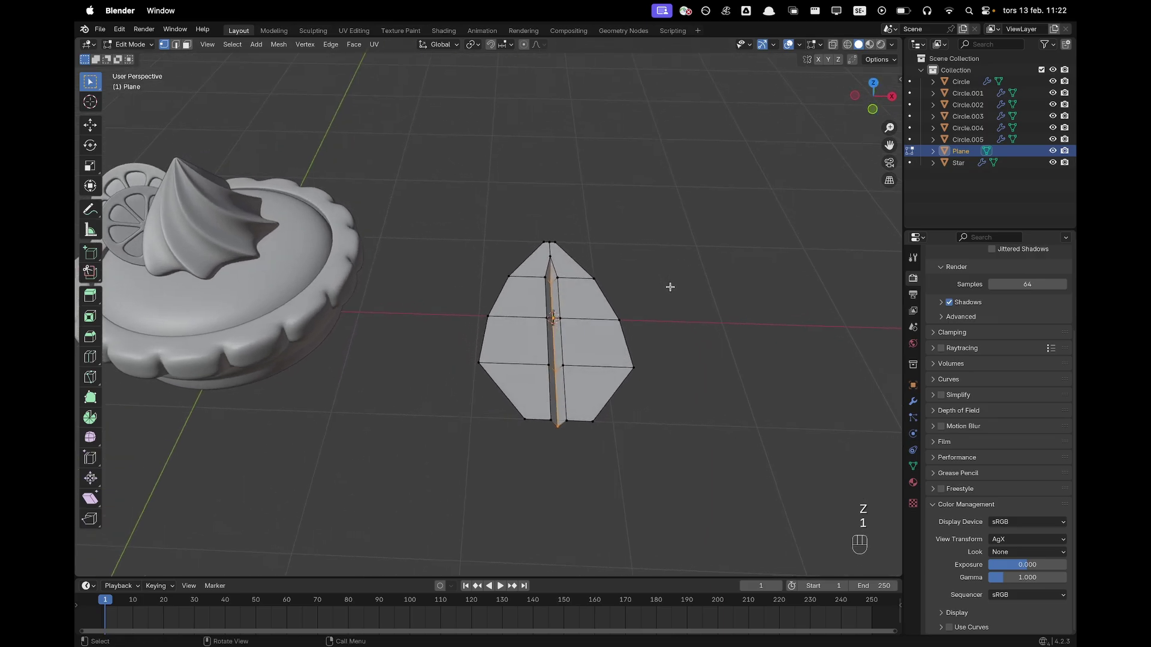
{"action": "left_click_drag", "start_coordinate": [509, 227], "coordinate": [614, 244]}
{"action": "middle_click_drag", "start_coordinate": [613, 244], "coordinate": [663, 206]}
{"action": "key", "text": "m"}
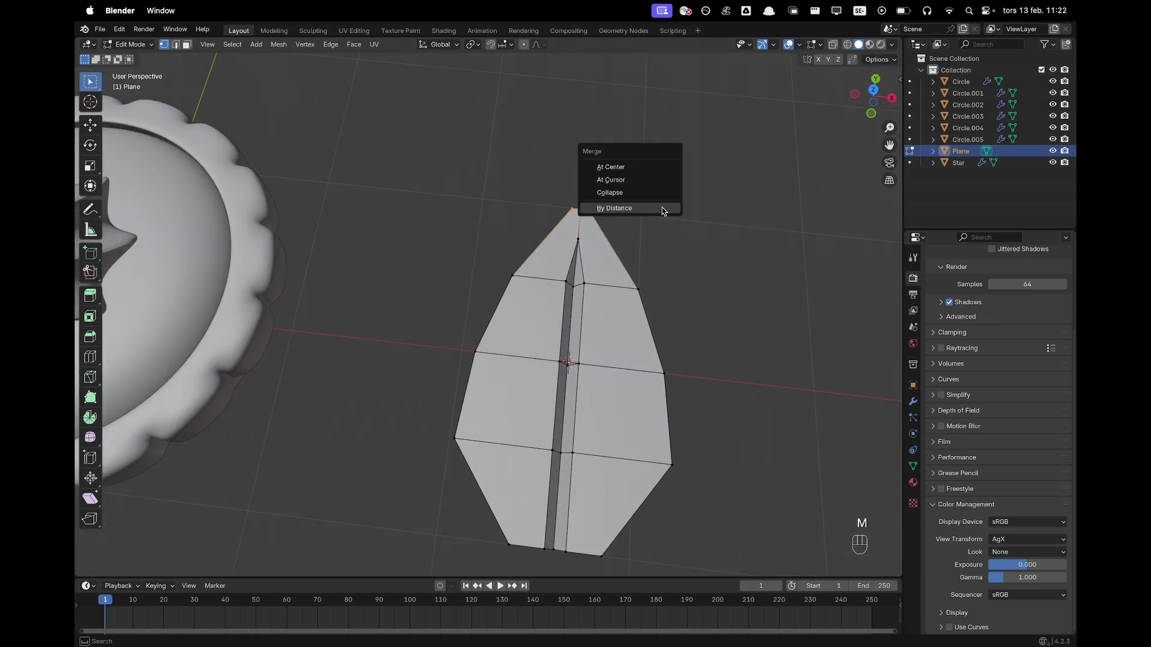
{"action": "left_click", "coordinate": [655, 171]}
Extend the merged tip vertex outward along Y by about 0.13 m.
{"action": "middle_click_drag", "start_coordinate": [693, 351], "coordinate": [602, 268]}
{"action": "key", "text": "g"}
{"action": "key", "text": "y"}
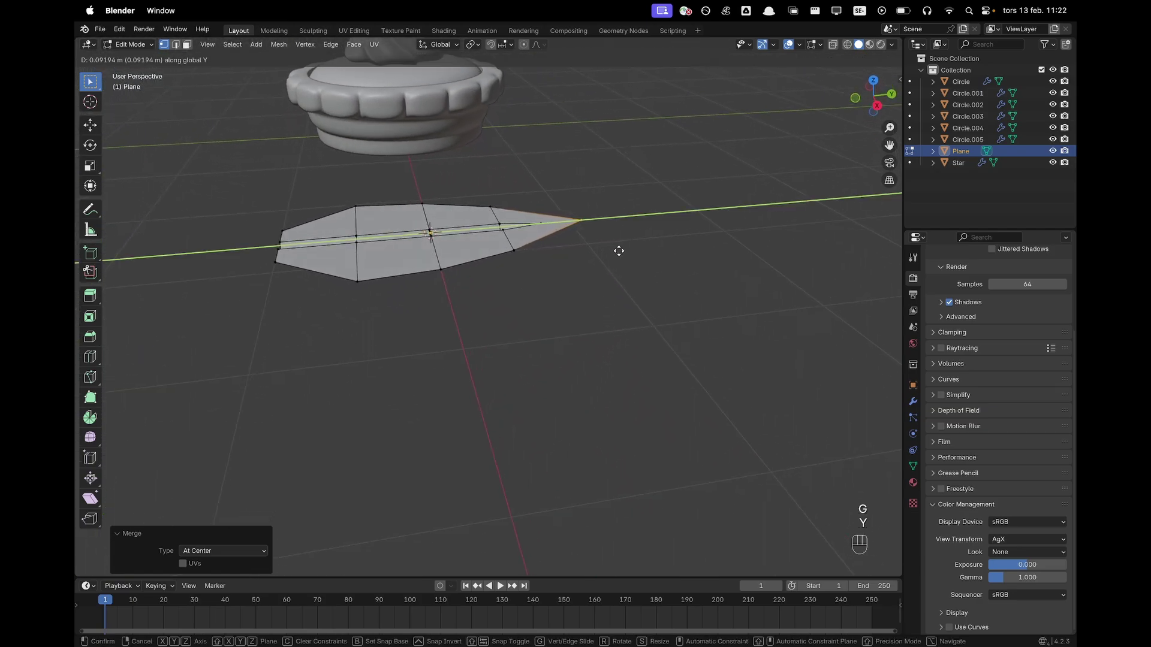
{"action": "left_click", "coordinate": [626, 247]}
Arch the leaf in right view by rotating the tip 18° with smooth proportional editing at a size of about 2.59.
{"action": "middle_click_drag", "start_coordinate": [558, 299], "coordinate": [627, 321], "text": "shift"}
{"action": "key", "text": "grave"}
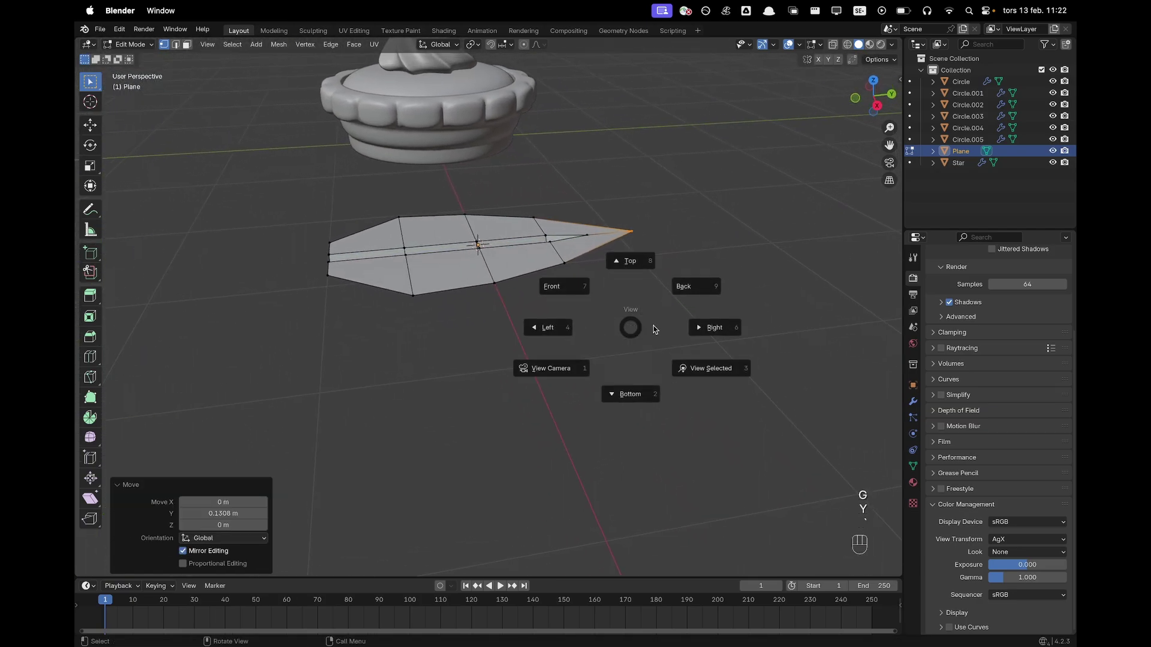
{"action": "left_click", "coordinate": [702, 329]}
{"action": "middle_click_drag", "start_coordinate": [633, 240], "coordinate": [633, 340], "text": "shift"}
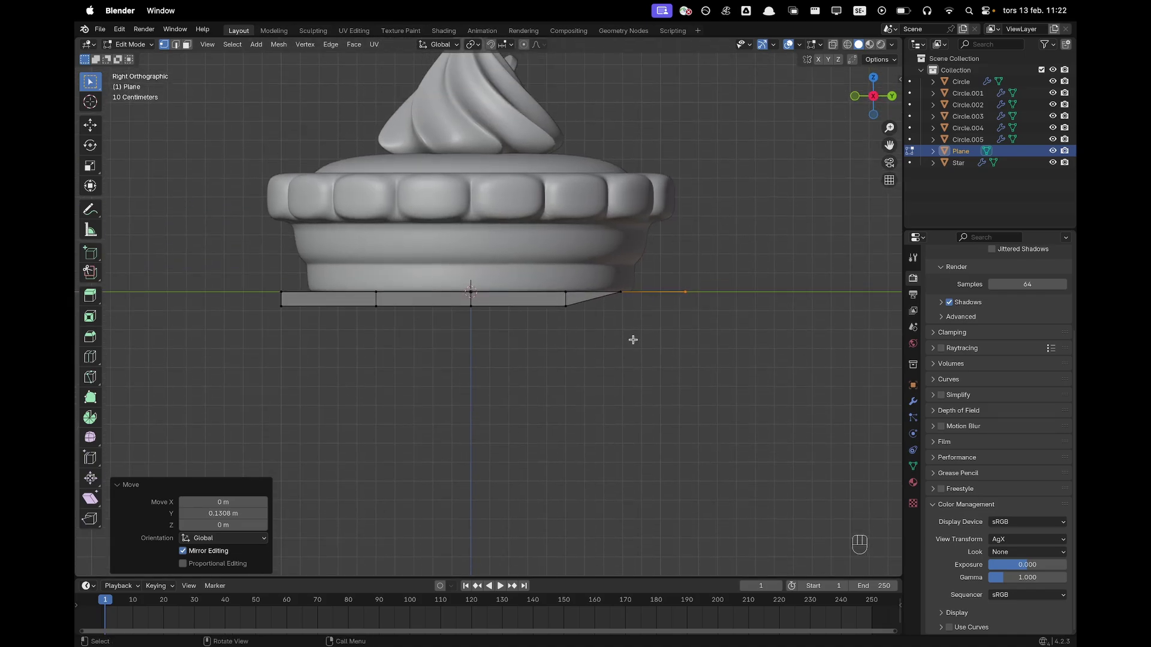
{"action": "key", "text": "o"}
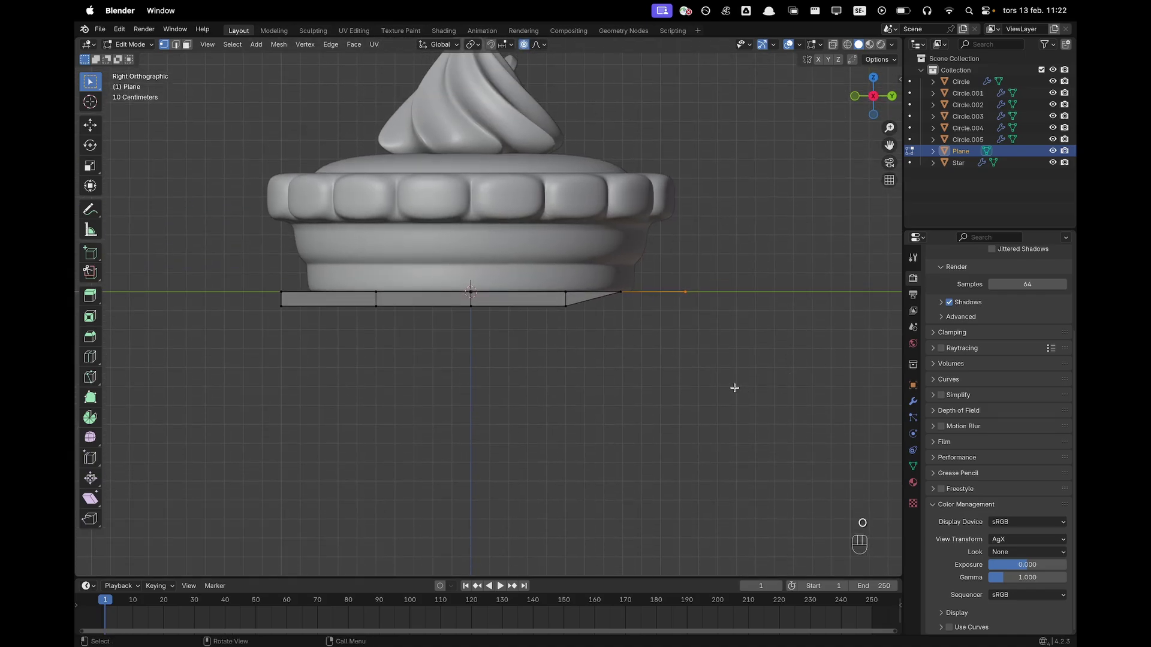
{"action": "key", "text": "r"}
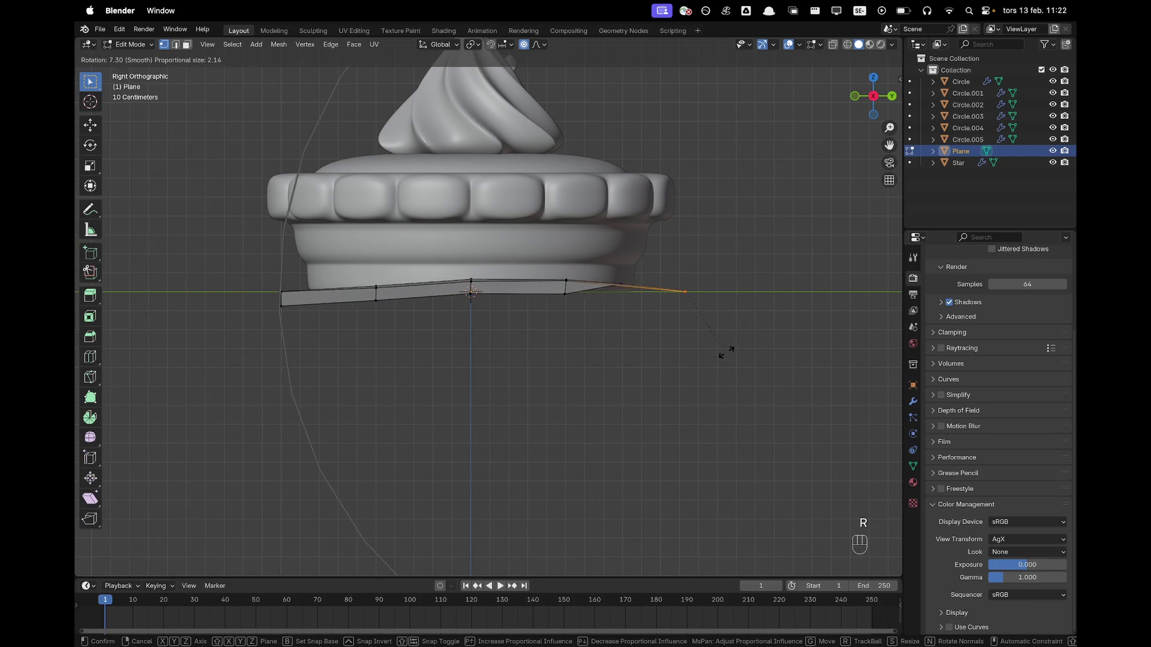
{"action": "scroll", "coordinate": [732, 371], "scroll_direction": "down", "scroll_amount": 4}
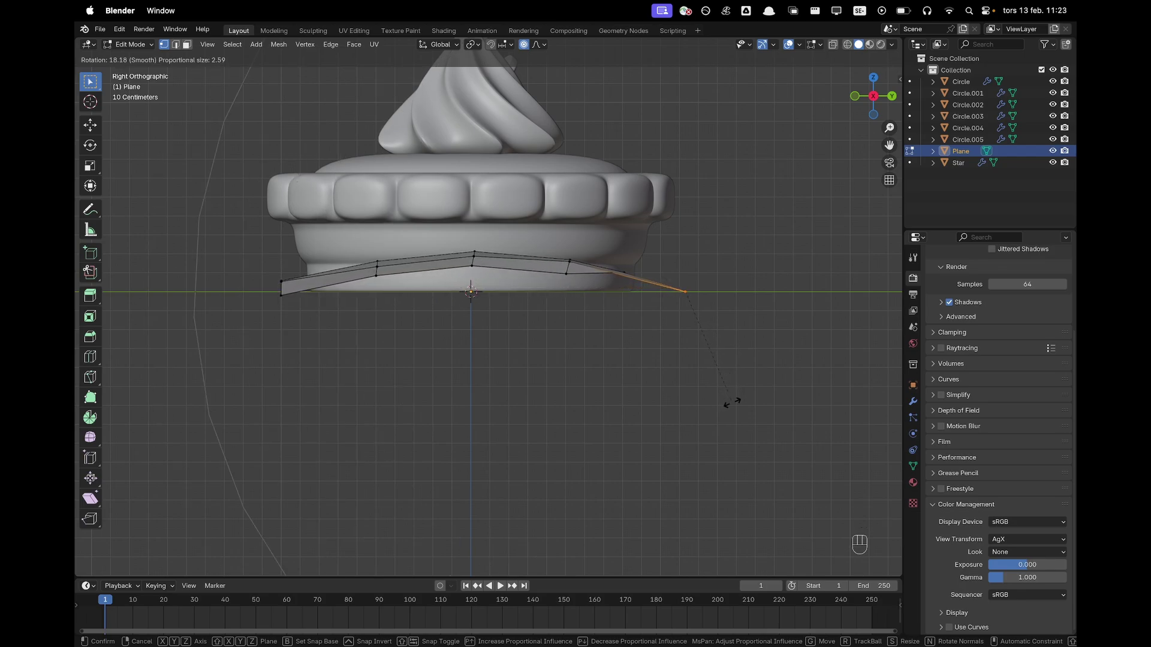
{"action": "left_click", "coordinate": [732, 402]}
{"action": "middle_click_drag", "start_coordinate": [493, 347], "coordinate": [543, 375]}
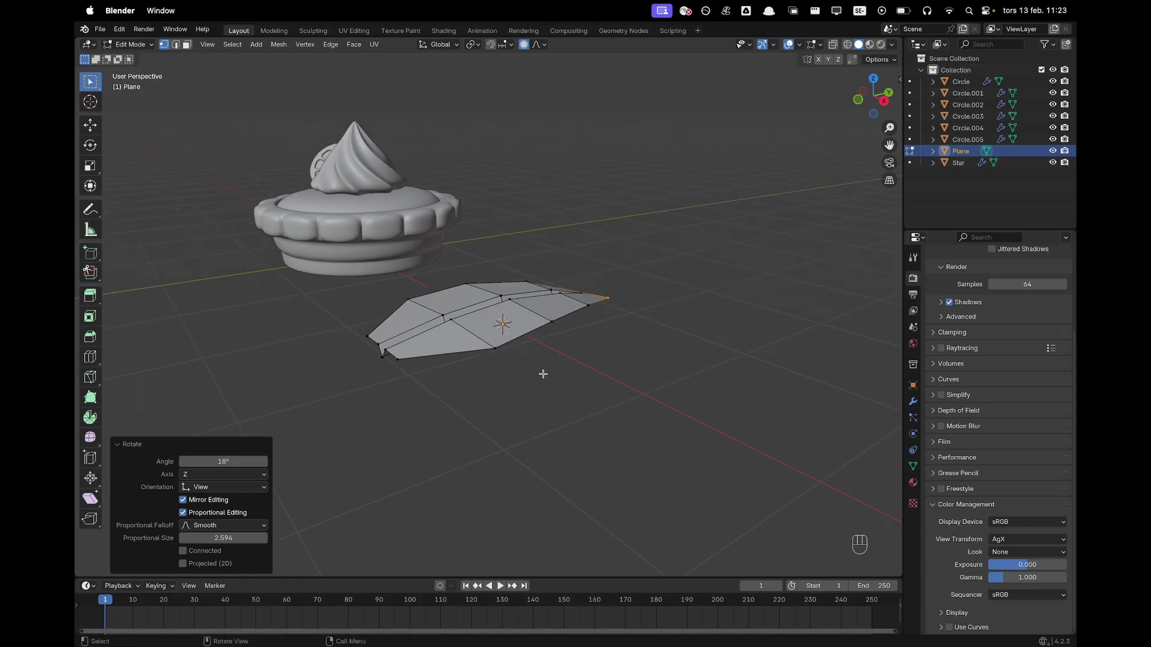
Extrude the whole leaf mesh slightly upward to give it thickness and return to Object Mode.
{"action": "key", "text": "a"}
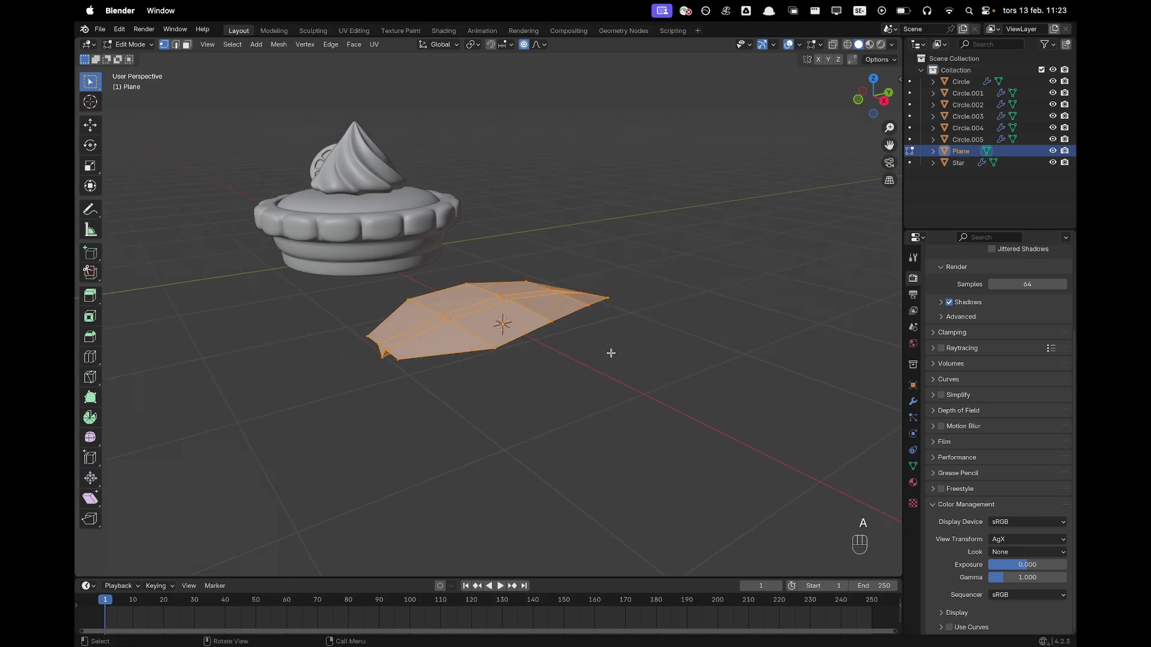
{"action": "key", "text": "e"}
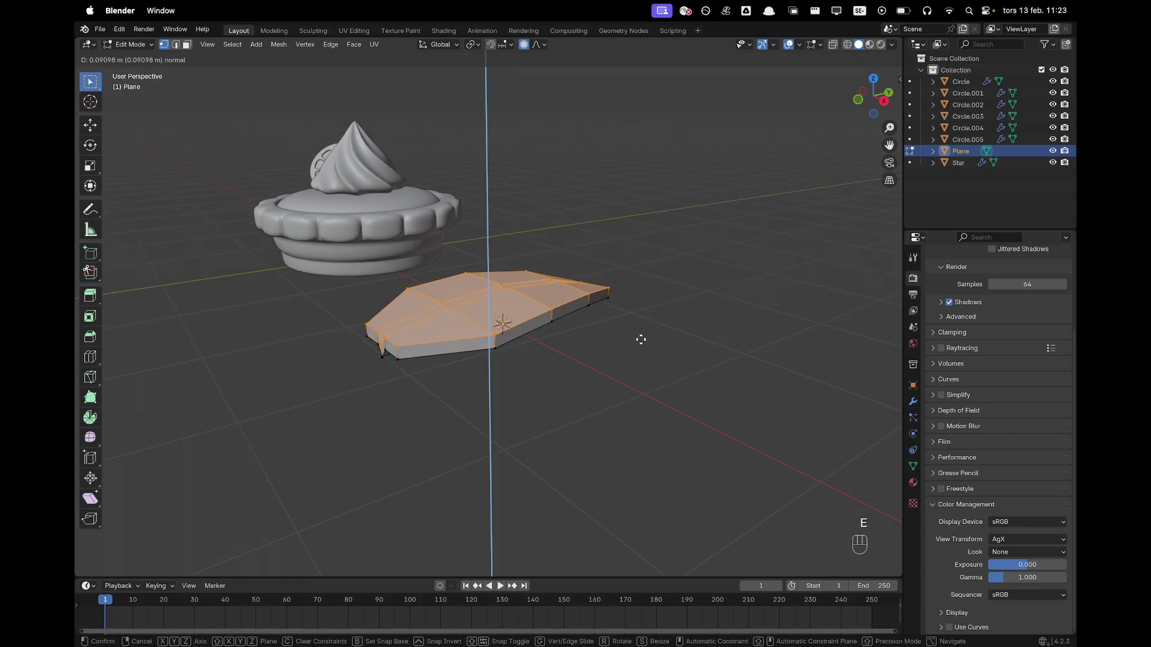
{"action": "left_click", "coordinate": [642, 335]}
{"action": "key", "text": "Tab"}
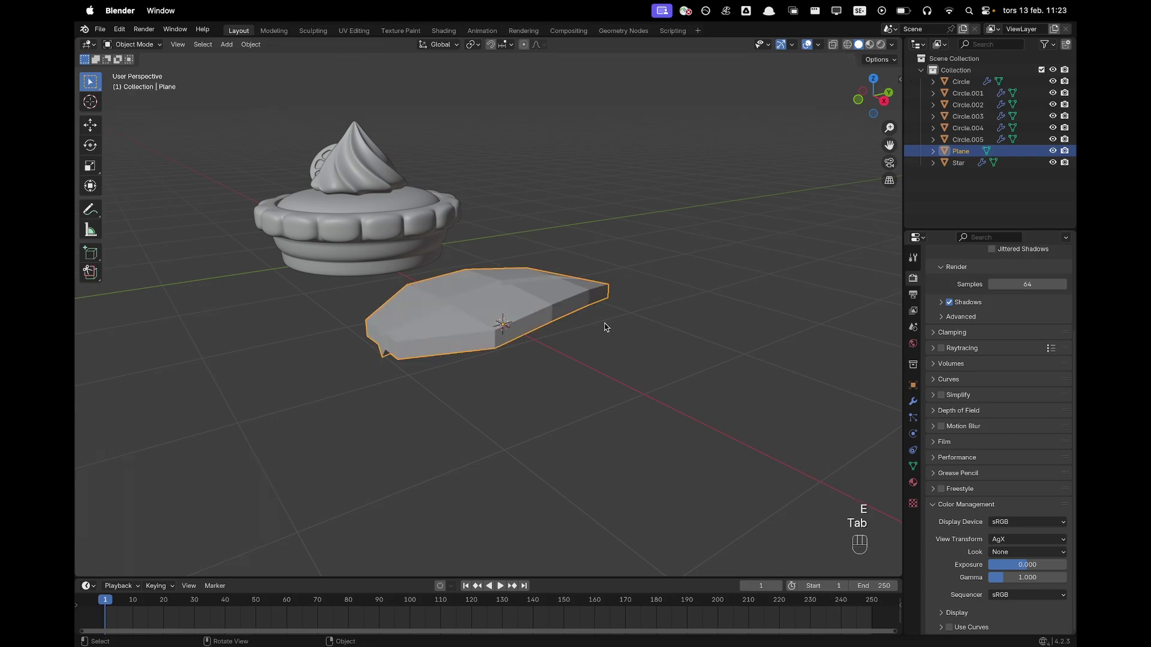
Add a level 3 subdivision surface to the leaf and apply Shade Auto Smooth at 30°.
{"action": "key", "text": "super+3"}
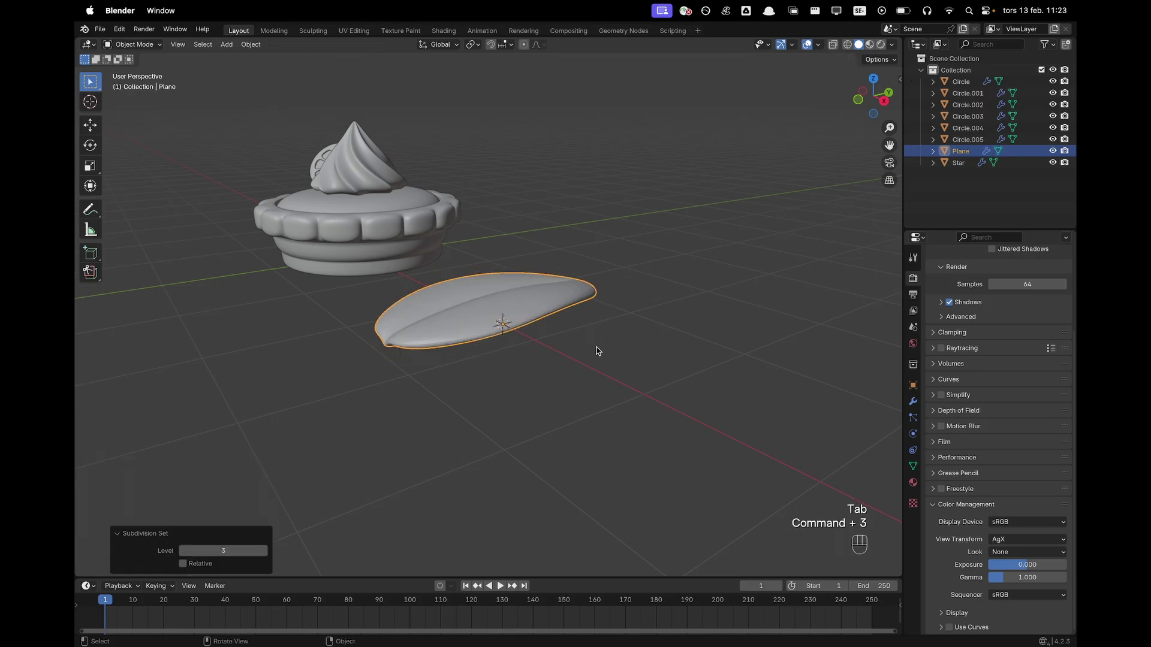
{"action": "middle_click_drag", "start_coordinate": [597, 351], "coordinate": [708, 306]}
{"action": "right_click", "coordinate": [535, 295]}
{"action": "left_click", "coordinate": [535, 295]}
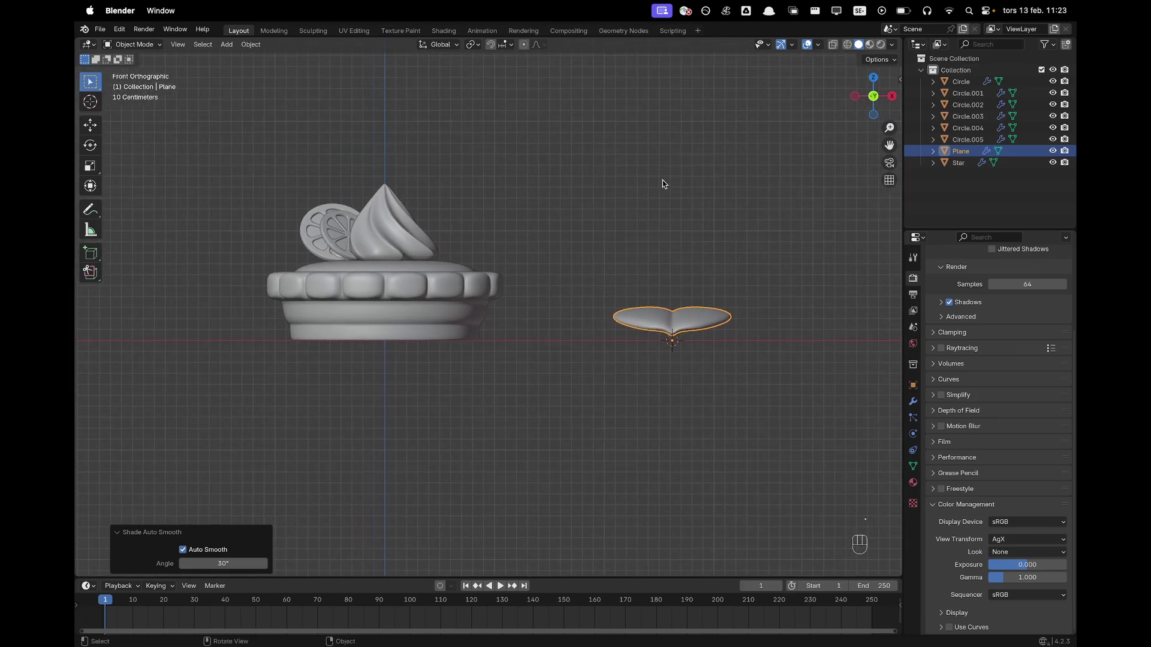
Tilt the leaf upright in front view with a free trackball rotation of about 55° and -31°.
{"action": "key", "text": "r"}
{"action": "key", "text": "r"}
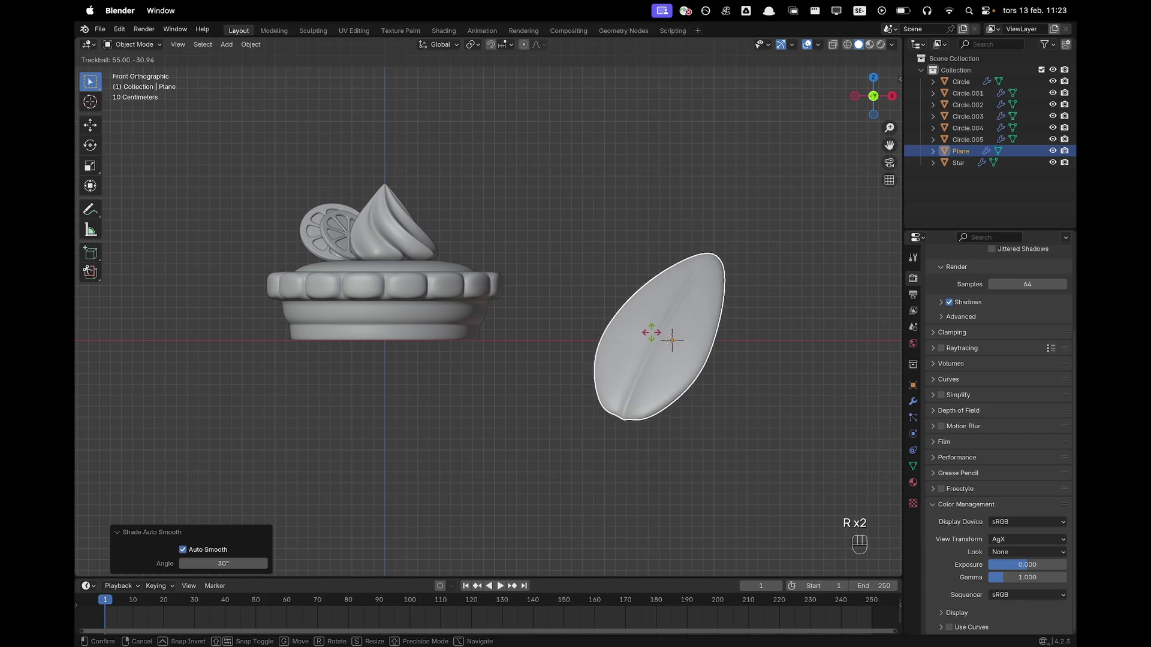
{"action": "left_click", "coordinate": [653, 333]}
Scale the whole leaf mesh down to about 0.53 in Edit Mode and return to Object Mode.
{"action": "key", "text": "Tab"}
{"action": "key", "text": "a"}
{"action": "key", "text": "s"}
{"action": "key", "text": "Escape"}
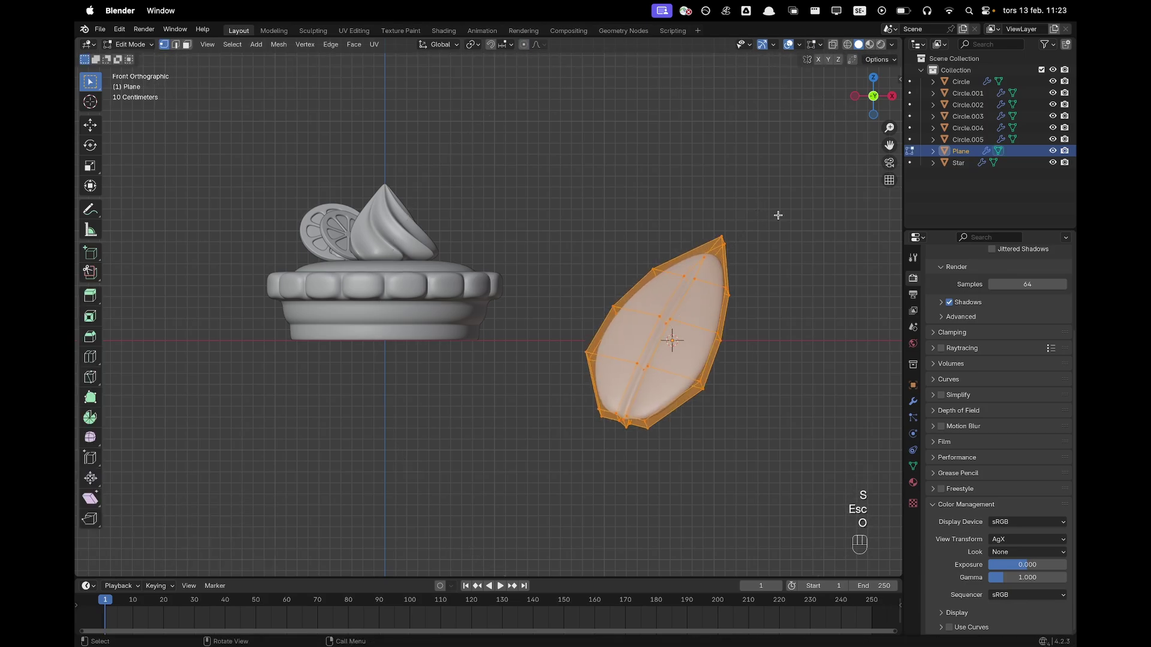
{"action": "key", "text": "s"}
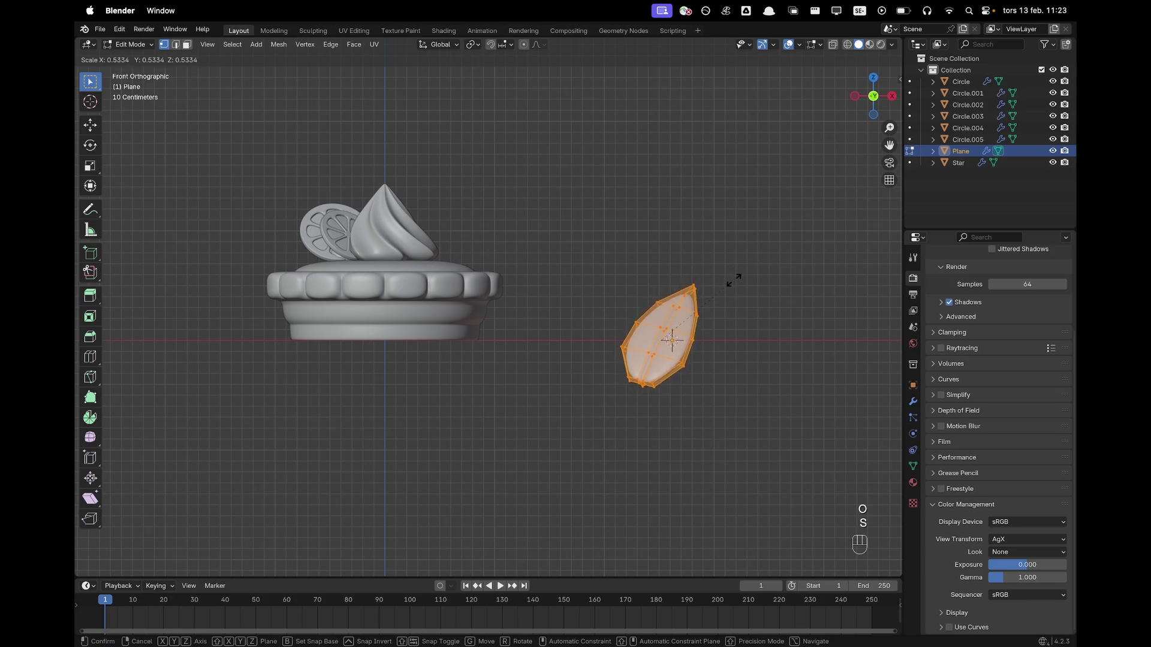
{"action": "left_click", "coordinate": [726, 290]}
{"action": "key", "text": "Tab"}
Move the leaf about -2.06 m in X and 1.18 m in Z, beside the whipped-cream swirl on the tart.
{"action": "middle_click_drag", "start_coordinate": [650, 262], "coordinate": [749, 391], "text": "shift"}
{"action": "key", "text": "g"}
{"action": "left_click", "coordinate": [519, 267]}
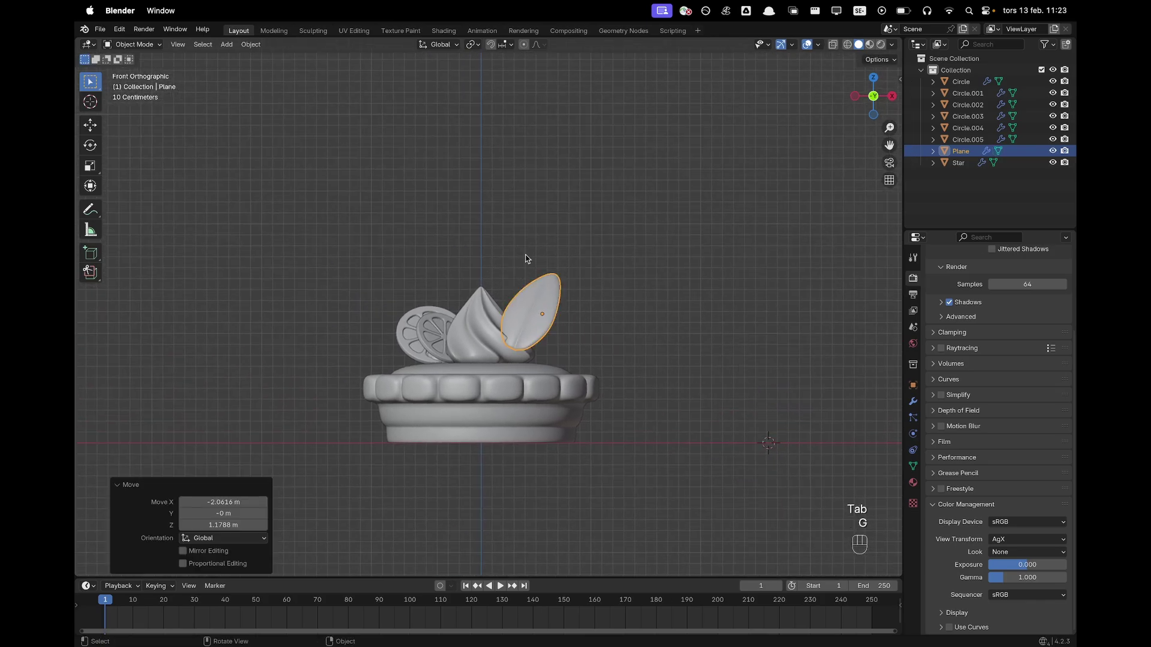
Scale the whole leaf mesh down by a factor of about 0.752.
{"action": "middle_click_drag", "start_coordinate": [526, 257], "coordinate": [522, 290]}
{"action": "scroll", "coordinate": [555, 255], "scroll_direction": "up", "scroll_amount": 1}
{"action": "middle_click_drag", "start_coordinate": [583, 226], "coordinate": [616, 198]}
{"action": "scroll", "coordinate": [644, 215], "scroll_direction": "up", "scroll_amount": 2}
{"action": "key", "text": "Tab"}
{"action": "key", "text": "a"}
{"action": "key", "text": "s"}
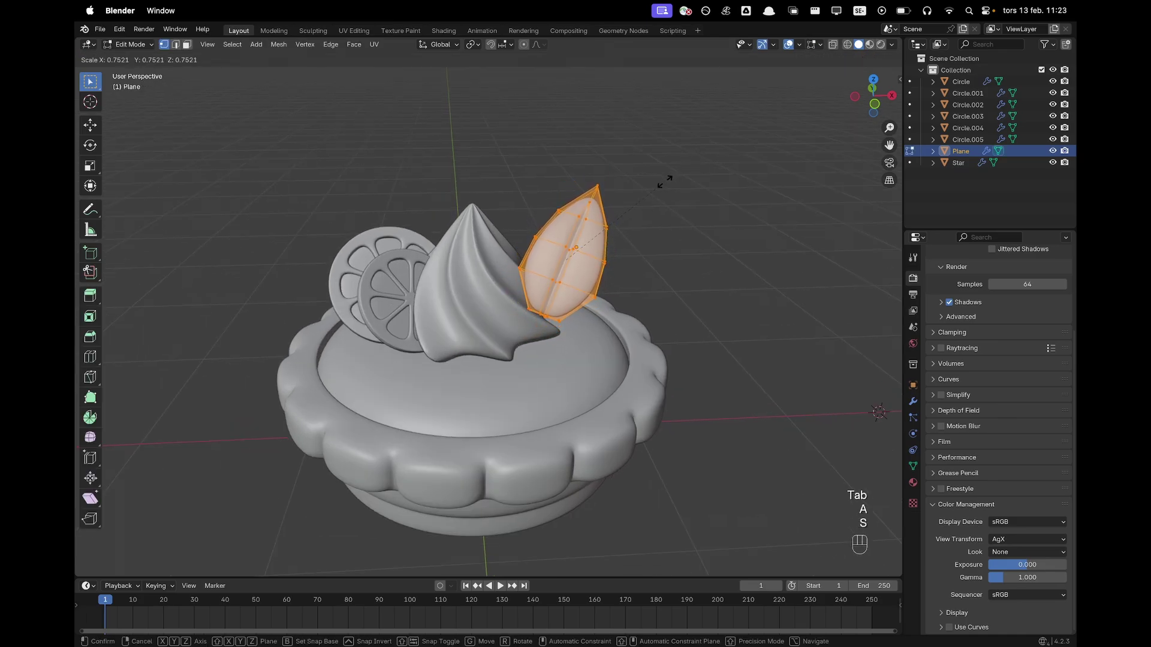
{"action": "left_click", "coordinate": [664, 181]}
Return to Object Mode and move the leaf in top view toward the rear side of the cream swirl.
{"action": "key", "text": "grave"}
{"action": "left_click", "coordinate": [667, 130]}
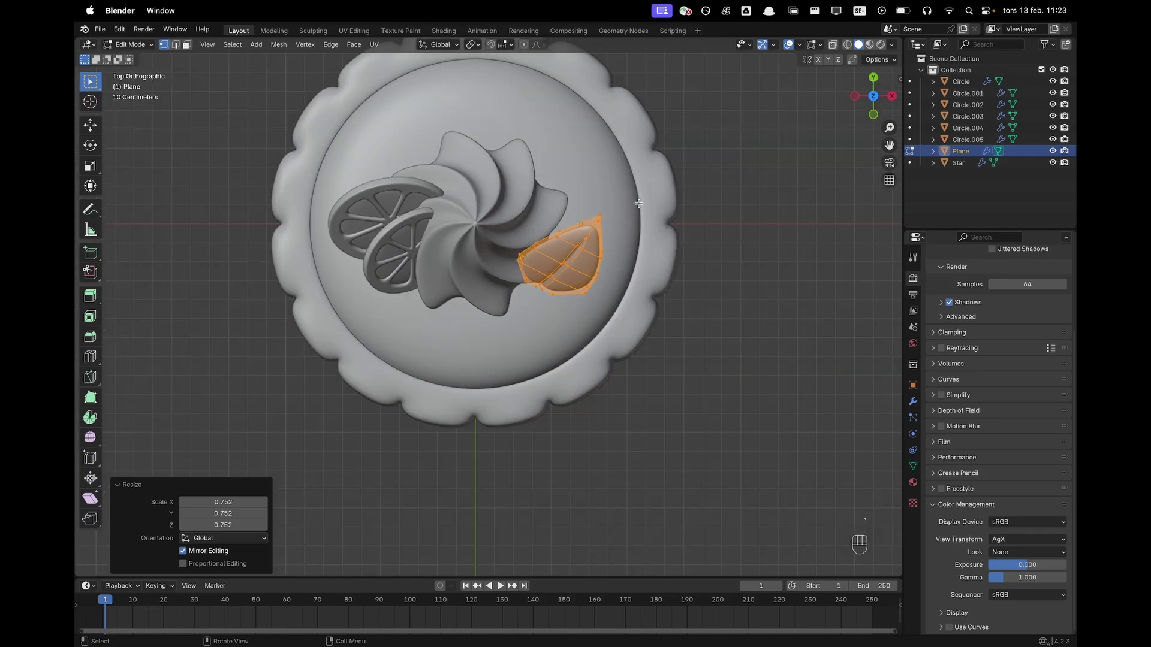
{"action": "scroll", "coordinate": [644, 240], "scroll_direction": "down", "scroll_amount": 1}
{"action": "key", "text": "Tab"}
{"action": "key", "text": "g"}
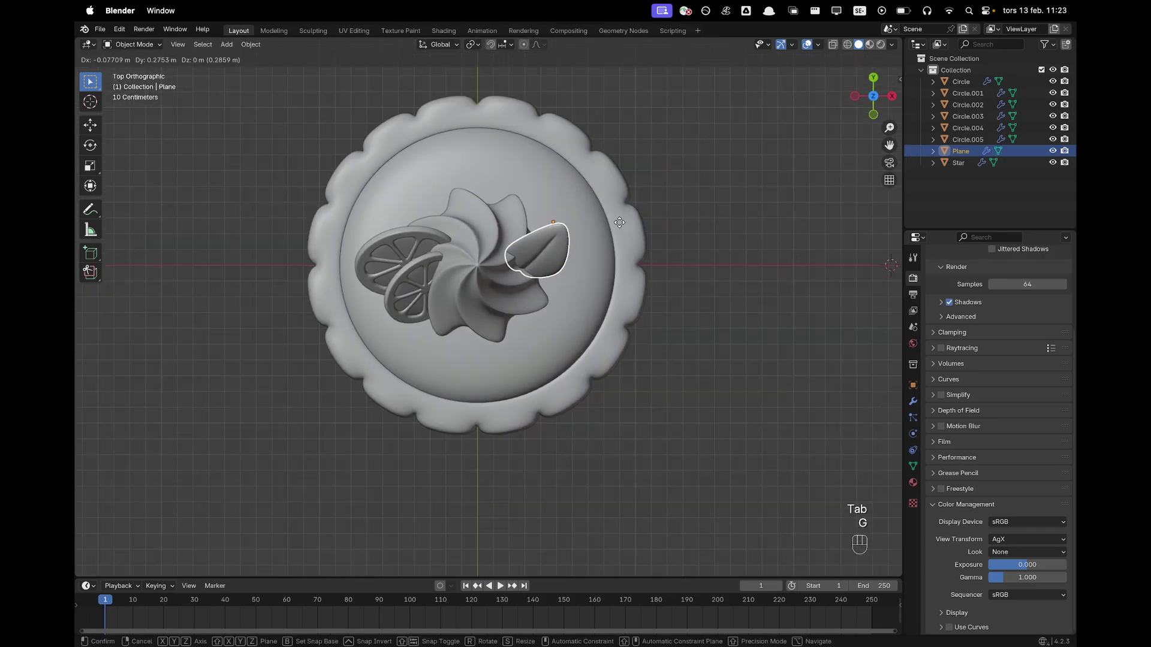
{"action": "left_click", "coordinate": [624, 216]}
Tilt the leaf with a trackball rotation of about 12.6° and 1.15°, and rotate it about 19.7° in front view.
{"action": "middle_click_drag", "start_coordinate": [623, 216], "coordinate": [616, 180]}
{"action": "key", "text": "r"}
{"action": "key", "text": "r"}
{"action": "left_click", "coordinate": [613, 181]}
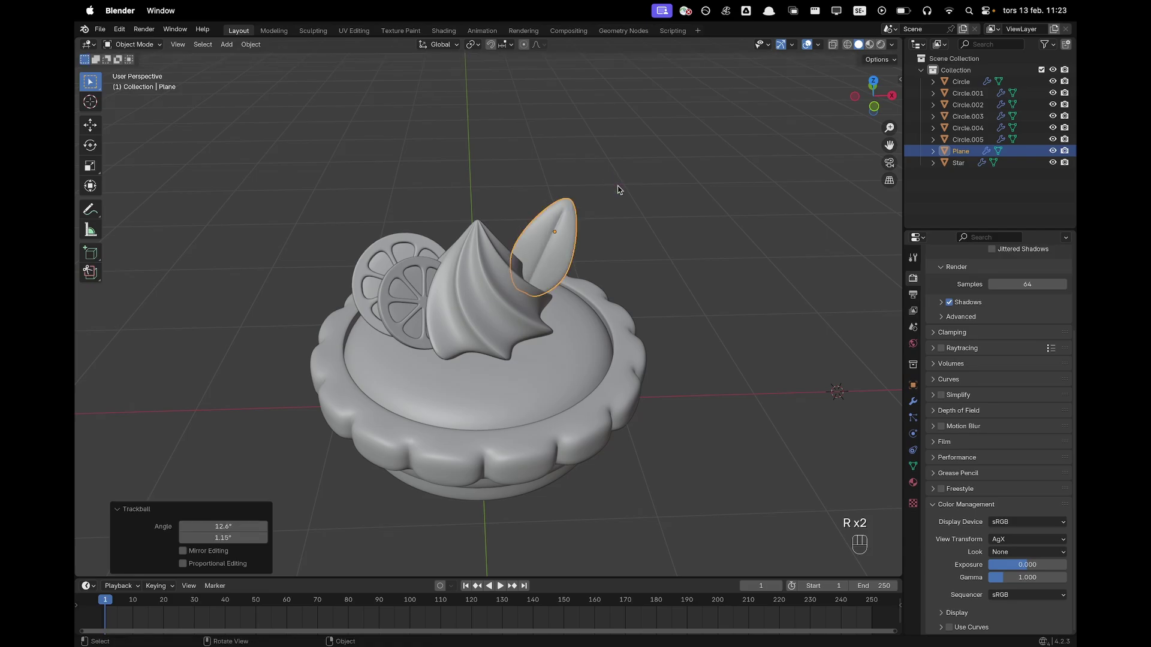
{"action": "key", "text": "KP_1"}
{"action": "key", "text": "r"}
{"action": "left_click", "coordinate": [617, 187]}
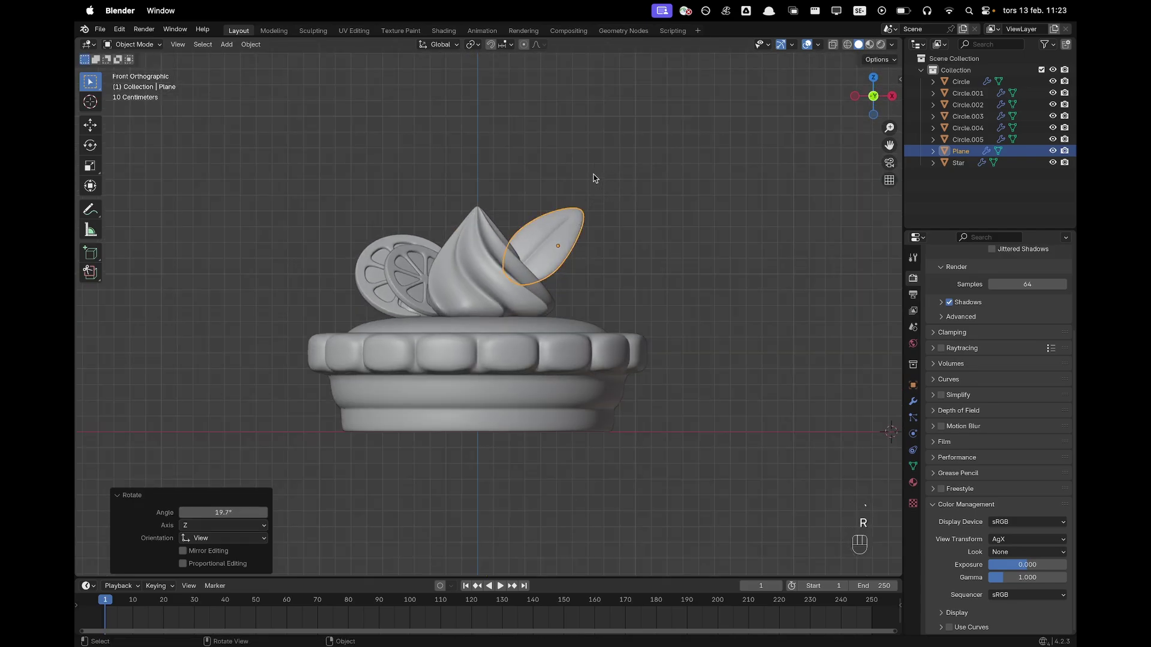
Lower the leaf about 0.14 m along Z and rotate it about 15.5° around the global Z axis.
{"action": "key", "text": "g"}
{"action": "key", "text": "z"}
{"action": "left_click", "coordinate": [609, 200]}
{"action": "middle_click_drag", "start_coordinate": [610, 196], "coordinate": [628, 272]}
{"action": "key", "text": "r"}
{"action": "key", "text": "z"}
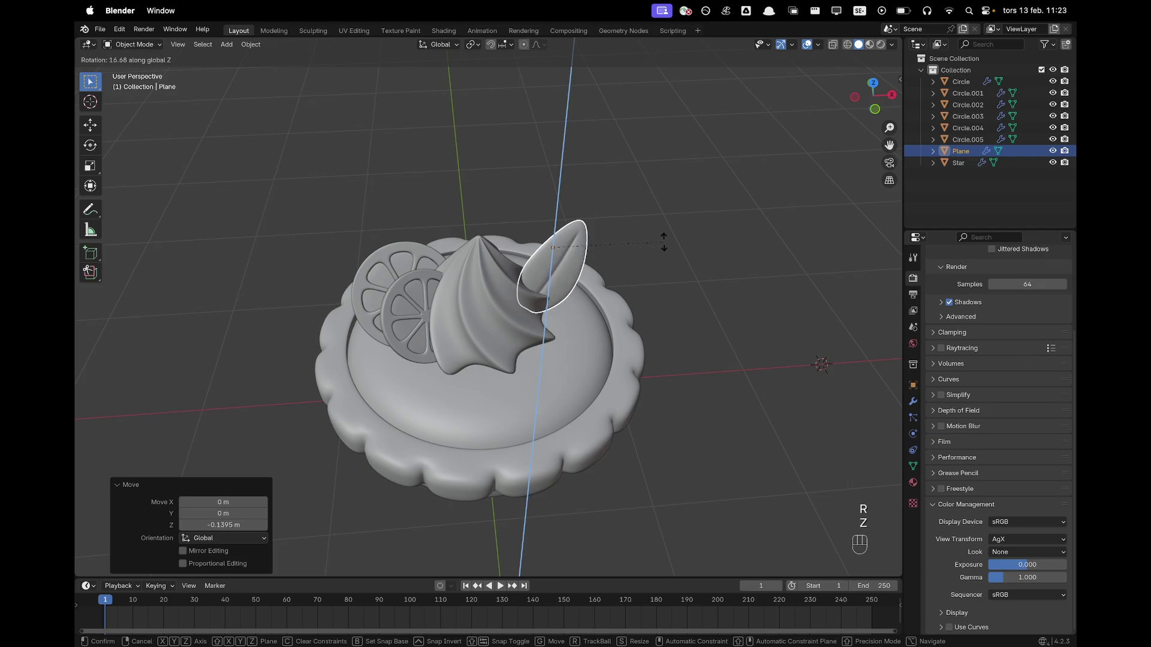
{"action": "left_click", "coordinate": [666, 255]}
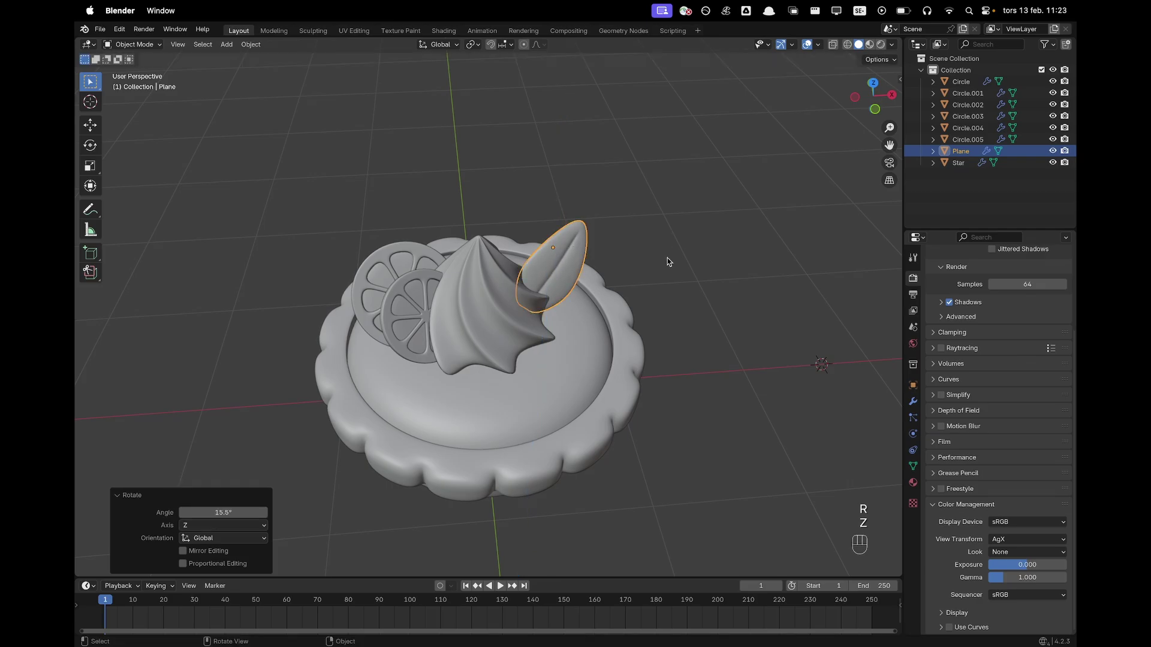
Duplicate the leaf and shift the copy in top view by about 0.037 m in X and -0.099 m in Y.
{"action": "middle_click_drag", "start_coordinate": [667, 258], "coordinate": [664, 233]}
{"action": "key", "text": "grave"}
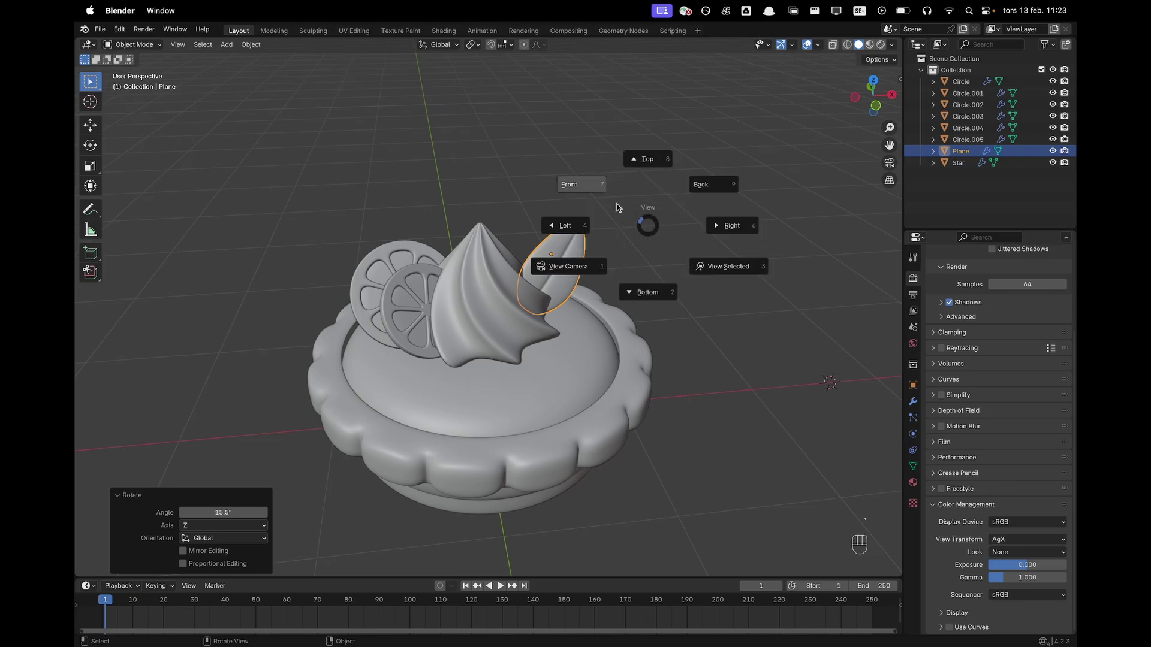
{"action": "left_click", "coordinate": [619, 210]}
{"action": "key", "text": "shift+d"}
{"action": "right_click", "coordinate": [627, 162]}
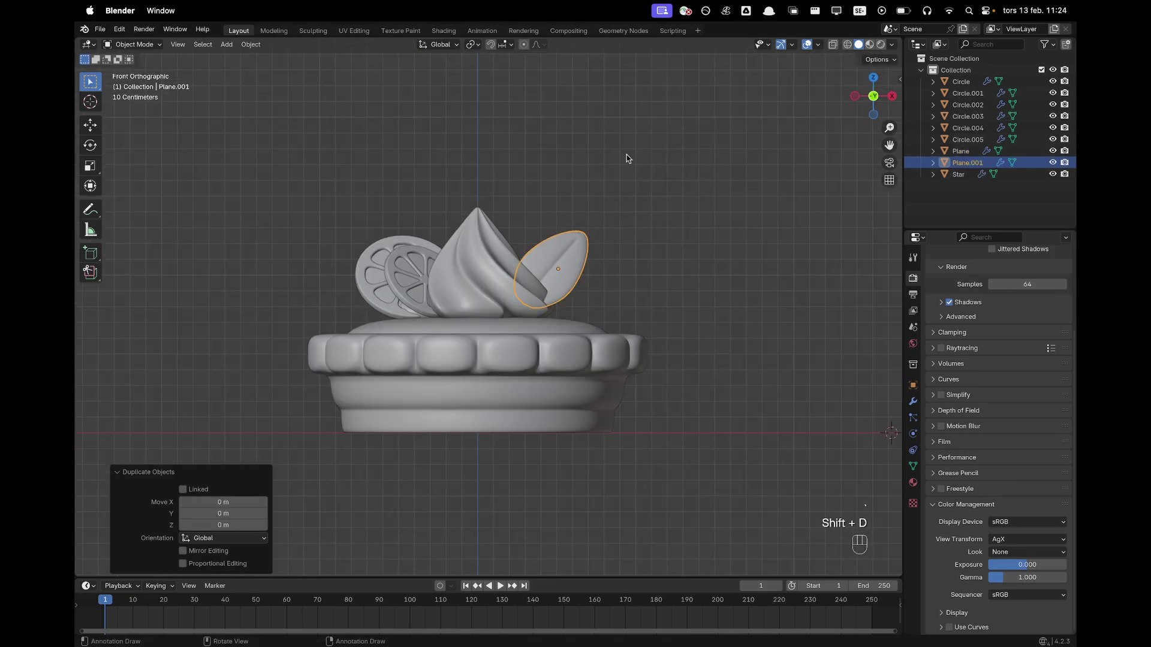
{"action": "middle_click_drag", "start_coordinate": [627, 162], "coordinate": [647, 184]}
{"action": "key", "text": "grave"}
{"action": "left_click", "coordinate": [644, 145]}
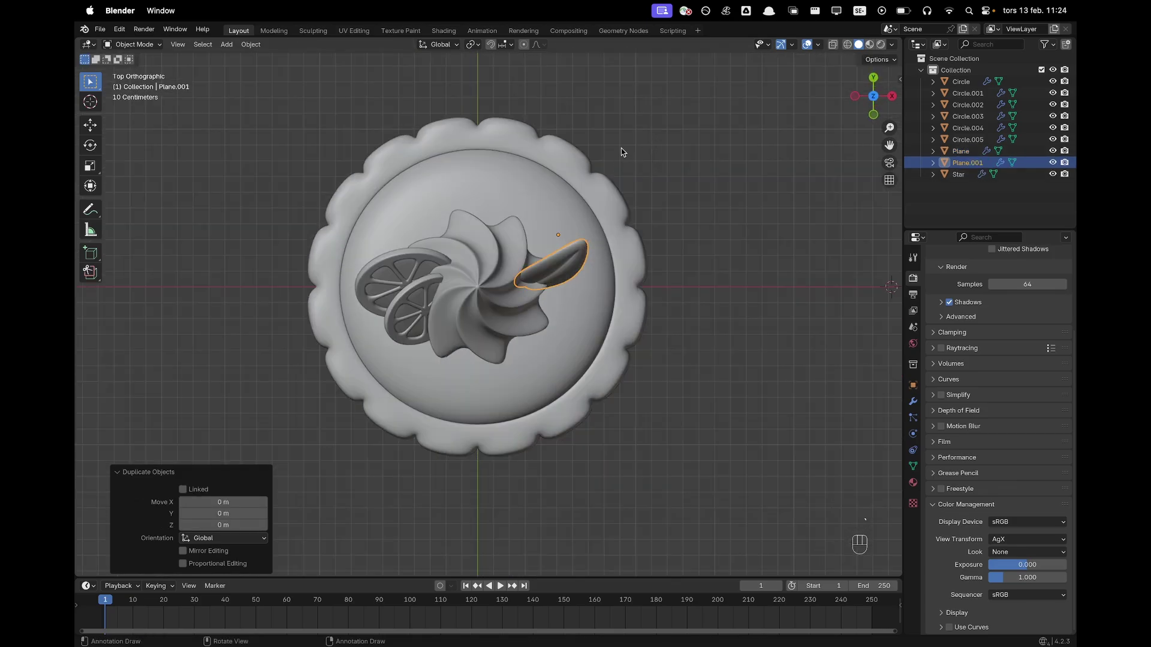
{"action": "key", "text": "g"}
{"action": "left_click", "coordinate": [631, 172]}
Rotate the copied leaf about 17° in top view and offset it by about 0.059 m in X and -0.037 m in Y.
{"action": "key", "text": "r"}
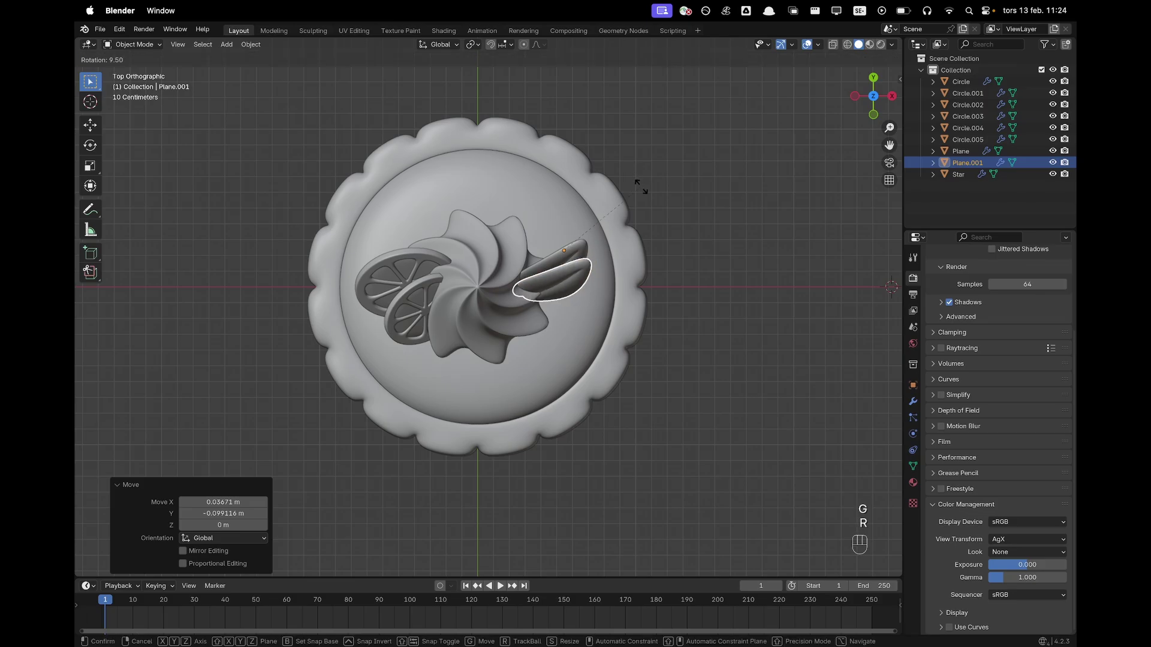
{"action": "left_click", "coordinate": [648, 198]}
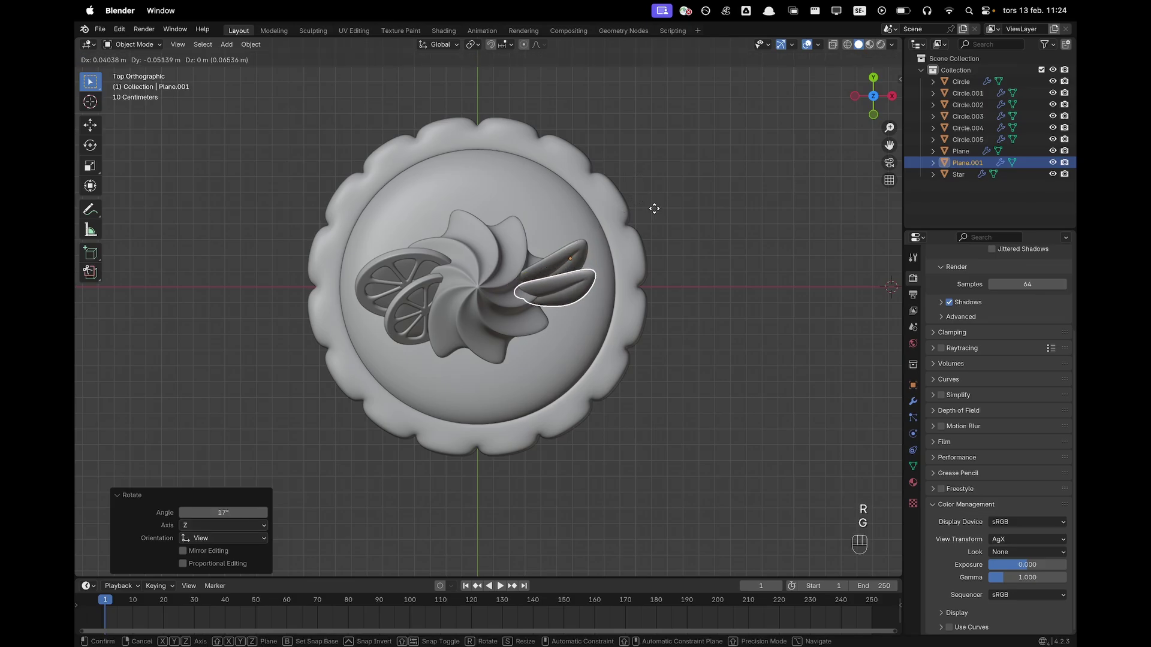
{"action": "key", "text": "g"}
{"action": "left_click", "coordinate": [672, 209]}
Lower the copied leaf about 0.073 m along Z and rotate it clockwise in front view, away from the swirl.
{"action": "middle_click_drag", "start_coordinate": [672, 209], "coordinate": [657, 166]}
{"action": "key", "text": "g"}
{"action": "key", "text": "z"}
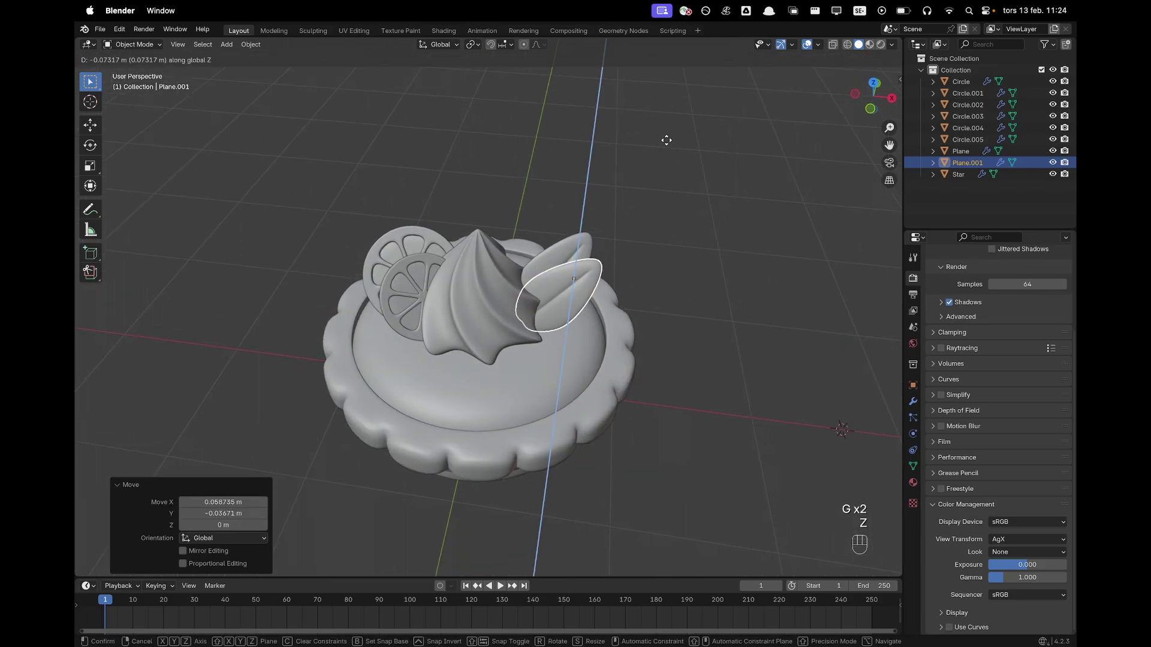
{"action": "left_click", "coordinate": [662, 137]}
{"action": "key", "text": "grave"}
{"action": "left_click", "coordinate": [646, 138]}
{"action": "scroll", "coordinate": [646, 142], "scroll_direction": "up", "scroll_amount": 2}
{"action": "key", "text": "r"}
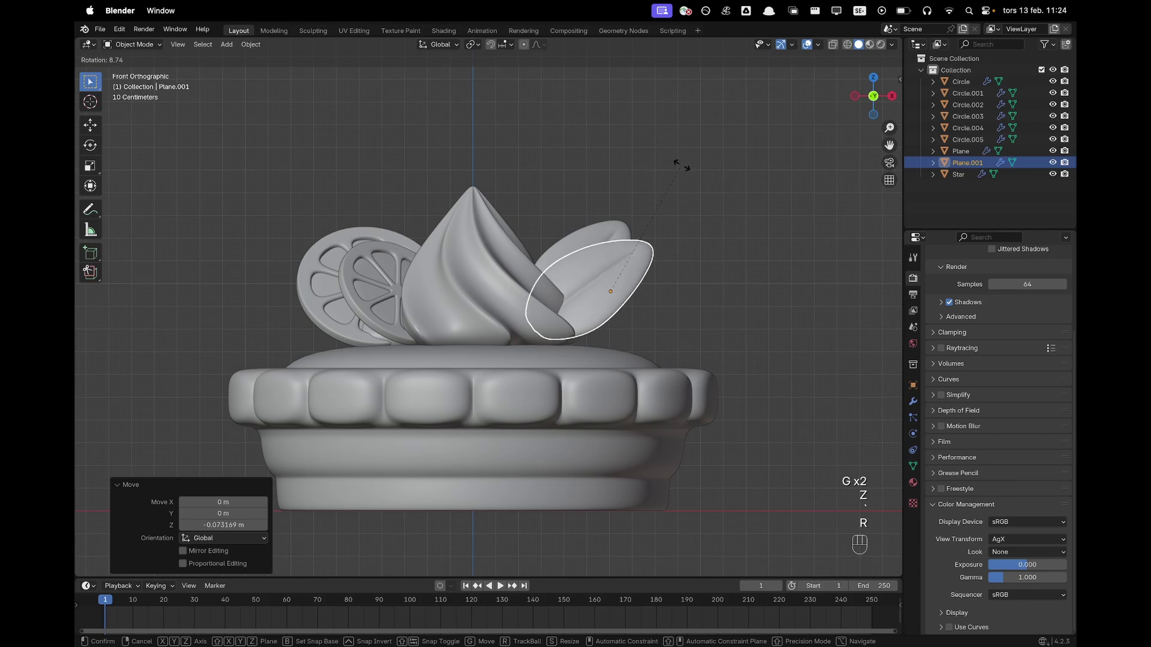
{"action": "left_click", "coordinate": [690, 178]}
Scale the copied leaf's mesh to about 0.87 and move the leaf about 0.056 m in X and -0.043 m in Z.
{"action": "key", "text": "Tab"}
{"action": "key", "text": "a"}
{"action": "key", "text": "s"}
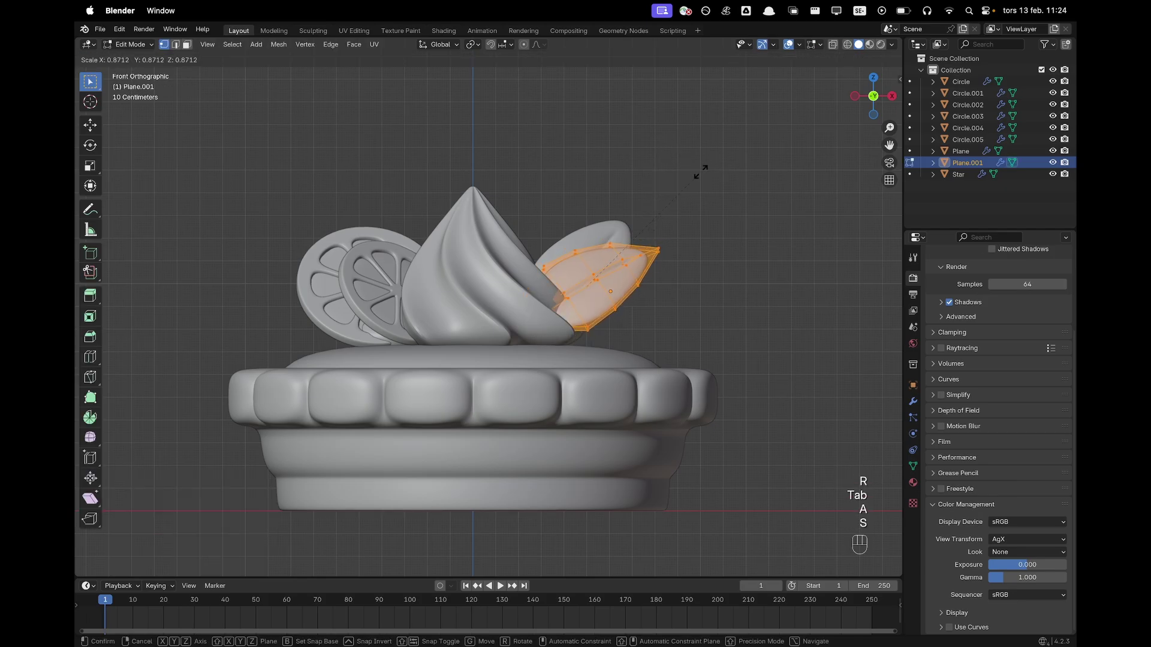
{"action": "left_click", "coordinate": [699, 175]}
{"action": "key", "text": "Tab"}
{"action": "key", "text": "g"}
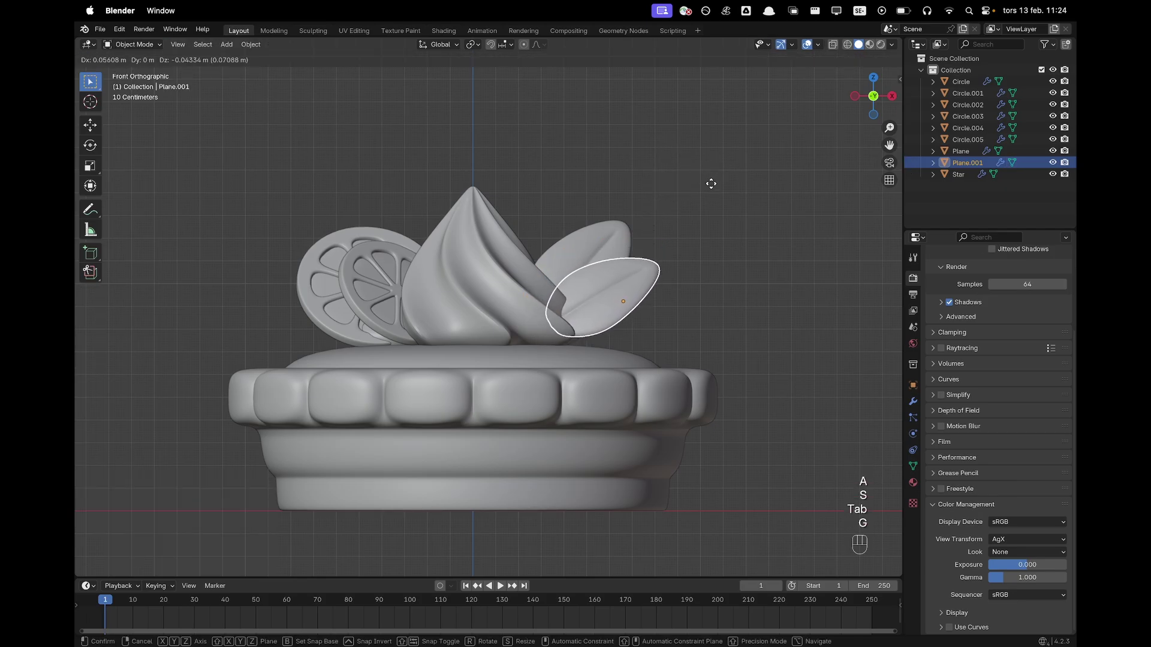
{"action": "left_click", "coordinate": [711, 184]}
Move both leaves together by about 0.033 m in X and -0.046 m in Z, and deselect them.
{"action": "left_click", "coordinate": [622, 233], "text": "shift"}
{"action": "key", "text": "g"}
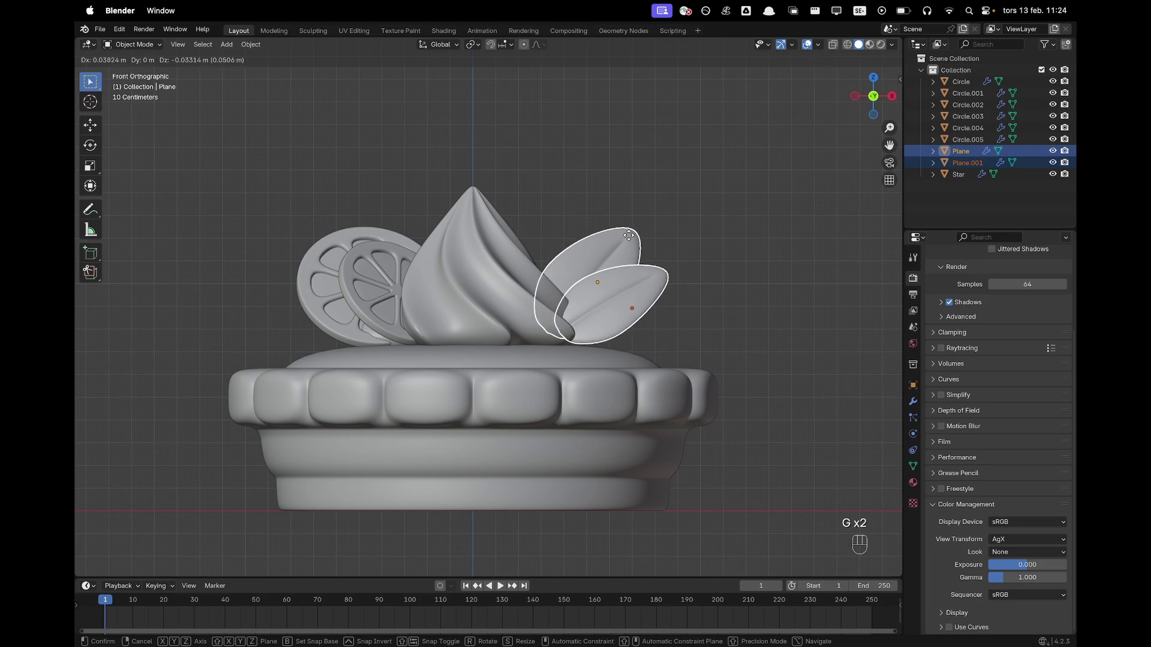
{"action": "left_click", "coordinate": [628, 238]}
{"action": "scroll", "coordinate": [713, 214], "scroll_direction": "down", "scroll_amount": 5}
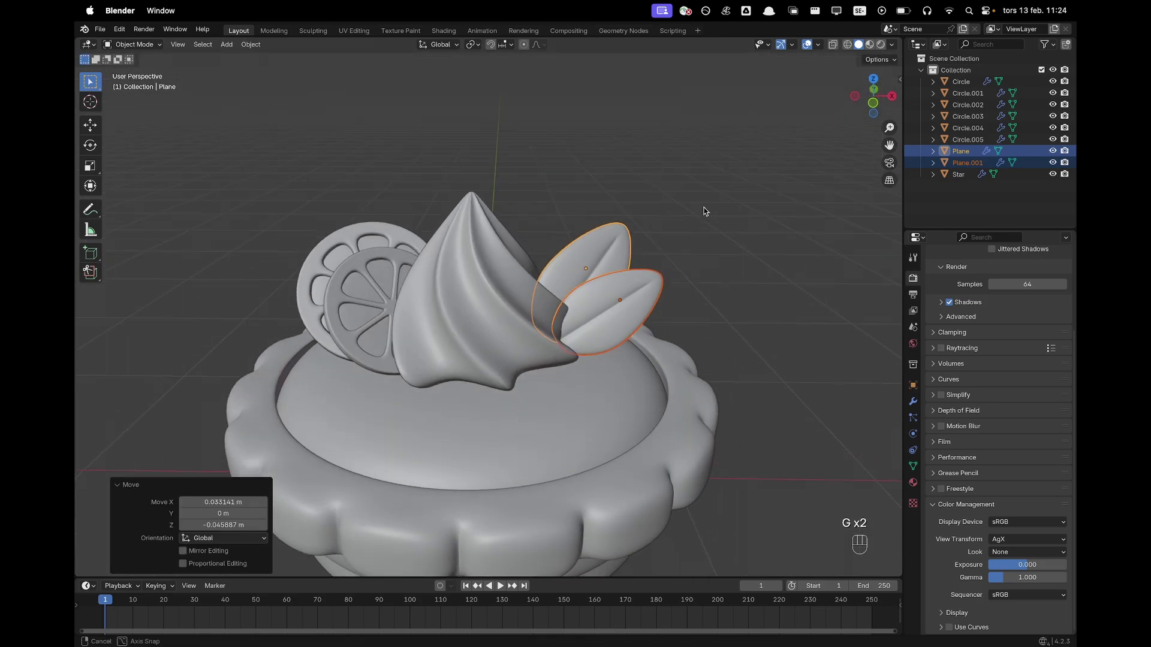
{"action": "middle_click_drag", "start_coordinate": [647, 205], "coordinate": [684, 226], "text": "shift"}
{"action": "left_click", "coordinate": [661, 215]}
Reset the 3D cursor to the world origin and frame the whole tart in the view.
{"action": "scroll", "coordinate": [684, 226], "scroll_direction": "up", "scroll_amount": 3}
{"action": "scroll", "coordinate": [688, 226], "scroll_direction": "down", "scroll_amount": 1}
{"action": "scroll", "coordinate": [685, 226], "scroll_direction": "up", "scroll_amount": 1}
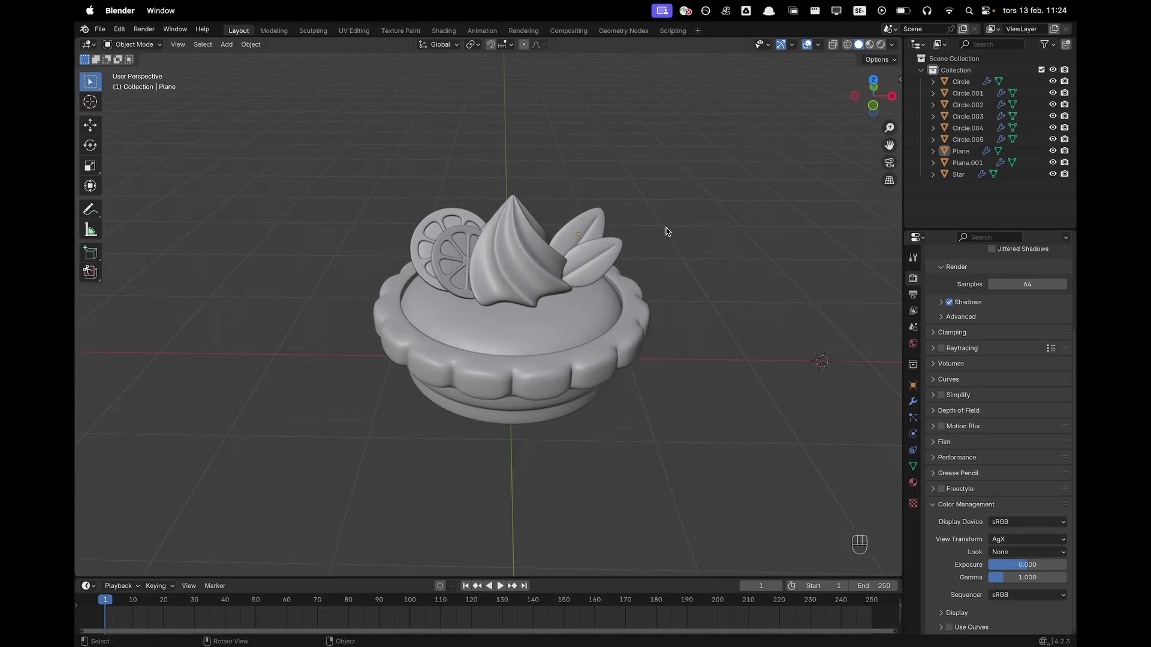
{"action": "scroll", "coordinate": [637, 232], "scroll_direction": "down", "scroll_amount": 6}
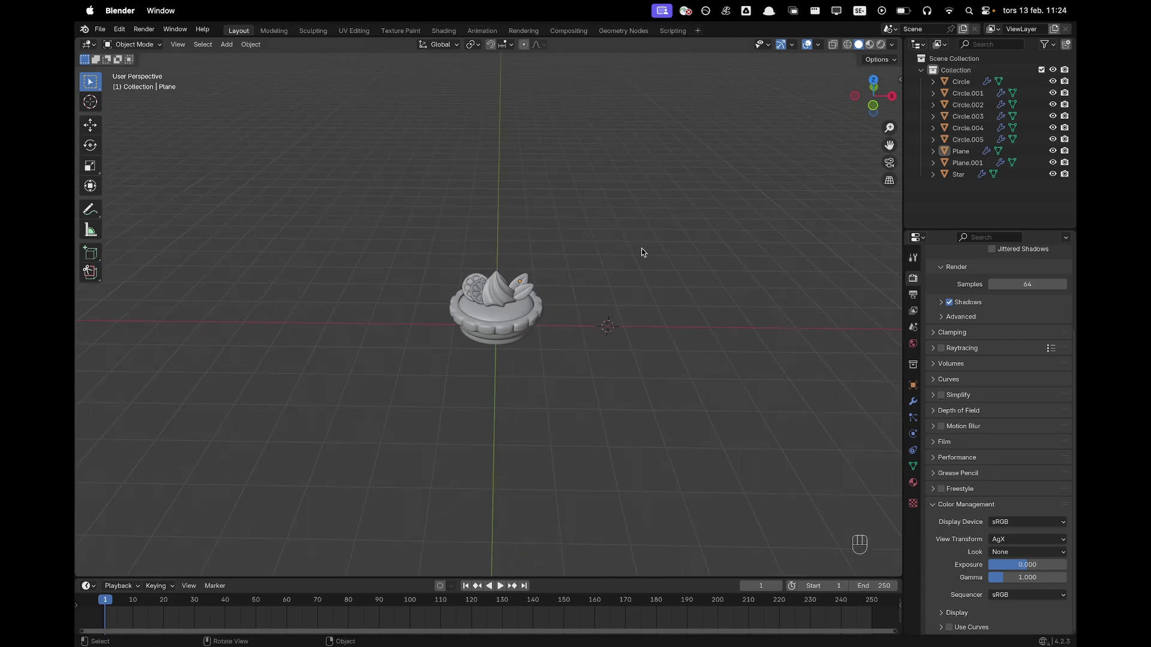
{"action": "key", "text": "shift+c"}
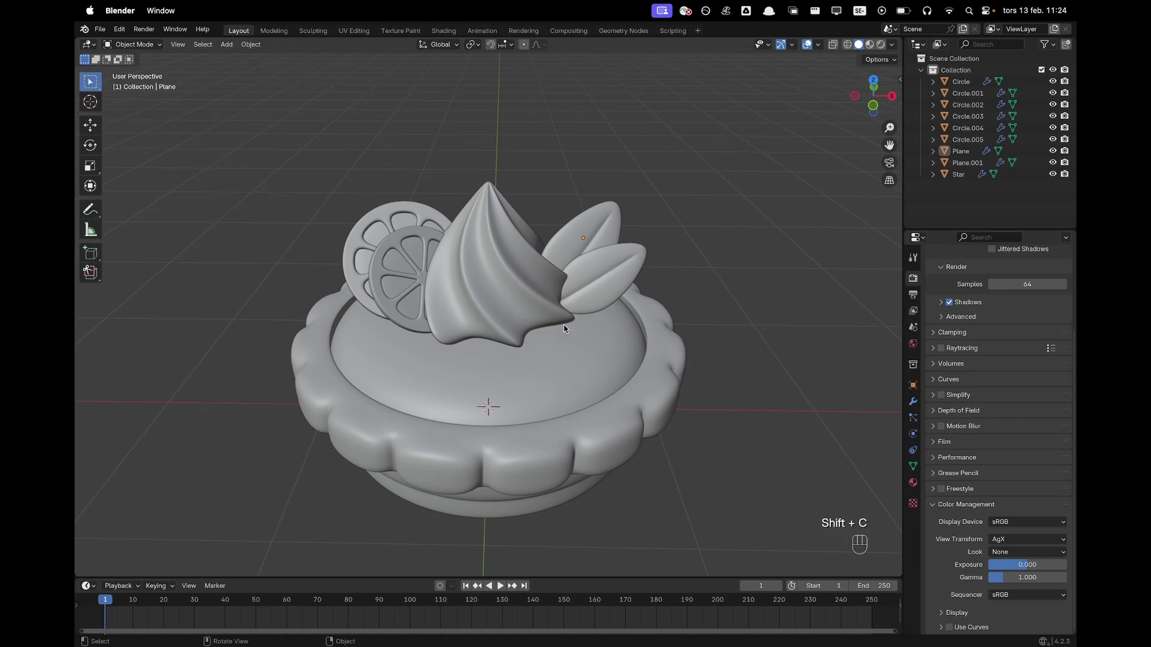
Add a plane at the world origin under the tart and scale its mesh up to about 3.5.
{"action": "scroll", "coordinate": [491, 408], "scroll_direction": "down", "scroll_amount": 3}
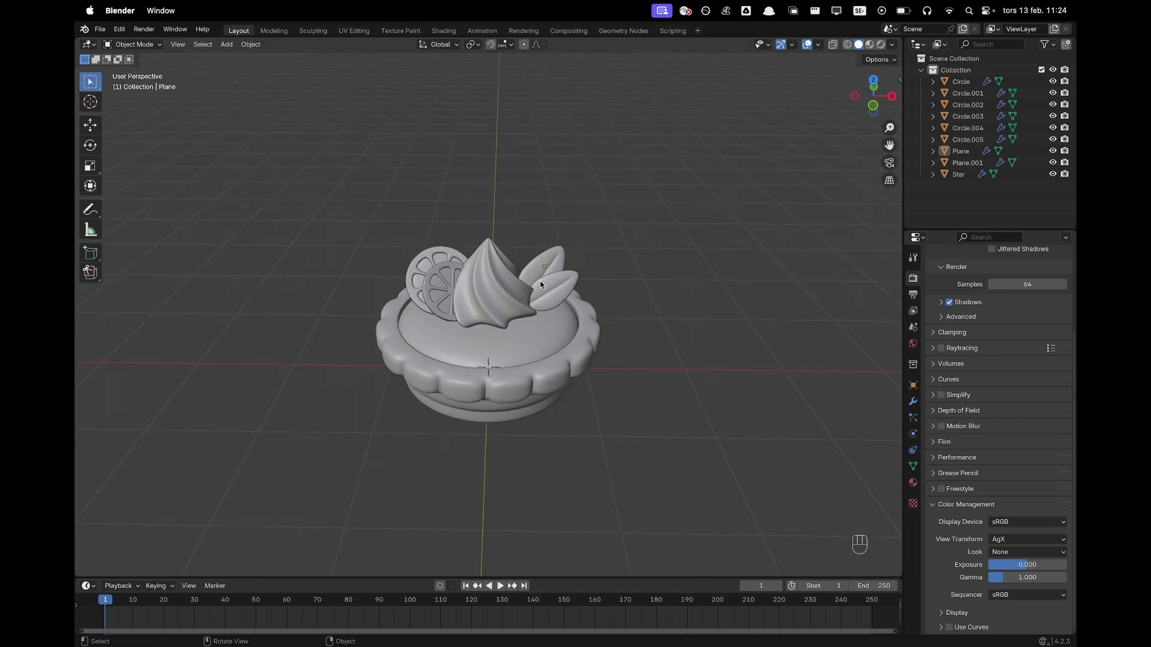
{"action": "scroll", "coordinate": [521, 169], "scroll_direction": "down", "scroll_amount": 3}
{"action": "key", "text": "shift+a"}
{"action": "mouse_move", "coordinate": [459, 251]}
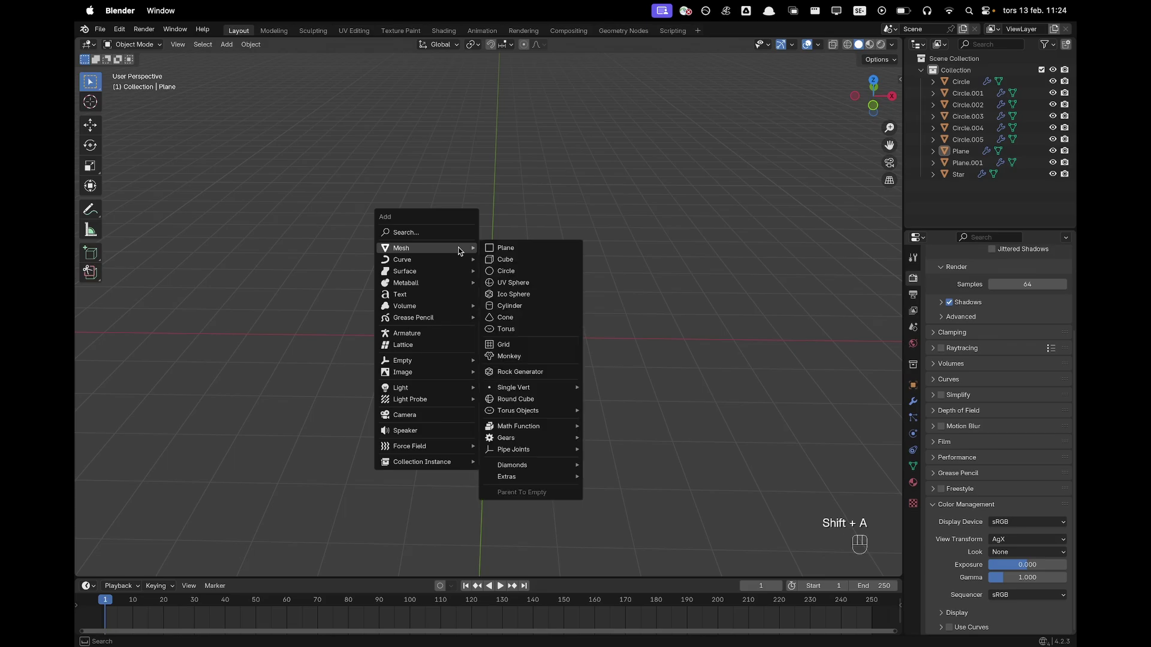
{"action": "left_click", "coordinate": [502, 248]}
{"action": "key", "text": "Tab"}
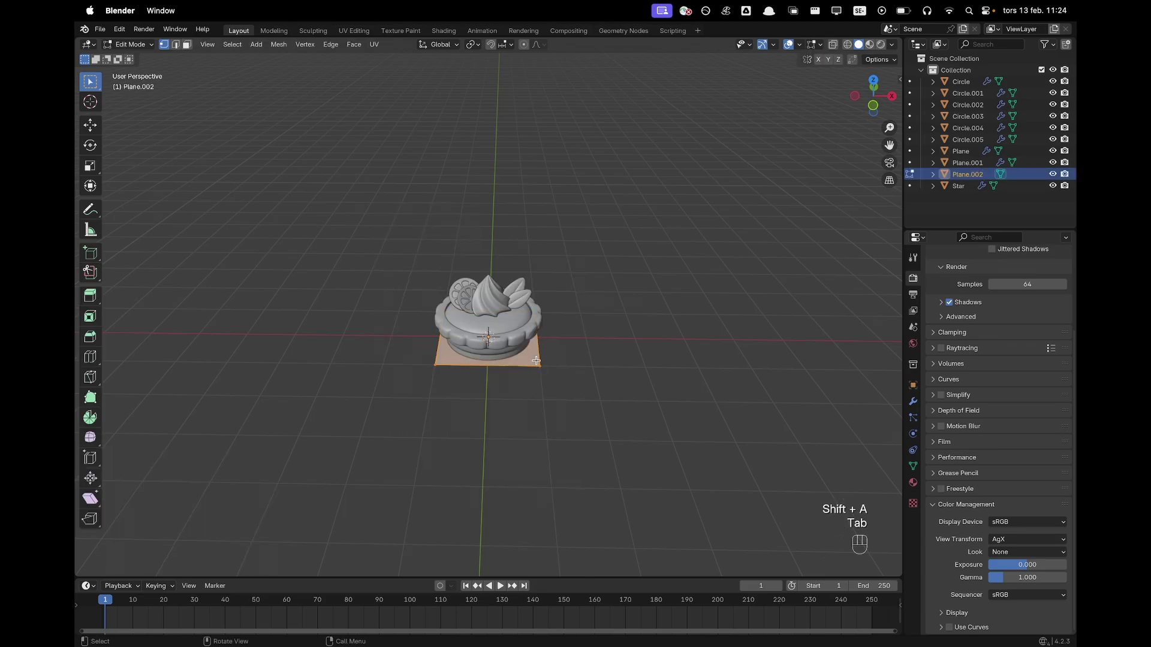
{"action": "key", "text": "s"}
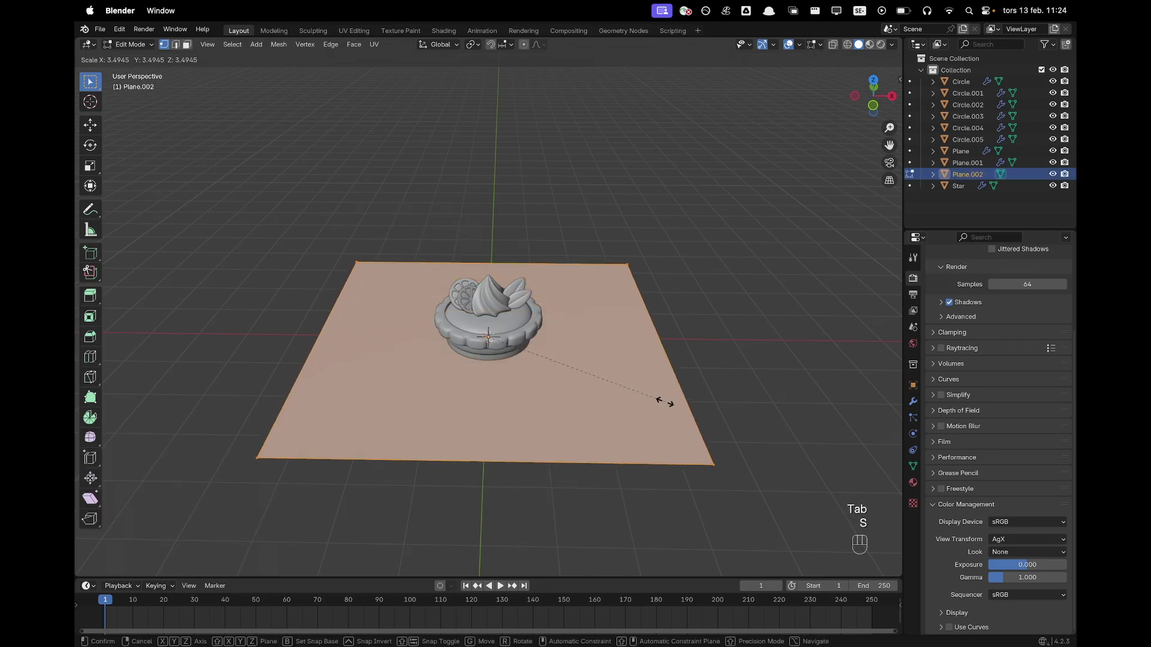
Scale the floor plane up well beyond the tart and extrude its back edge about 5.6 m straight up as a wall.
{"action": "left_click", "coordinate": [741, 428]}
{"action": "key", "text": "2"}
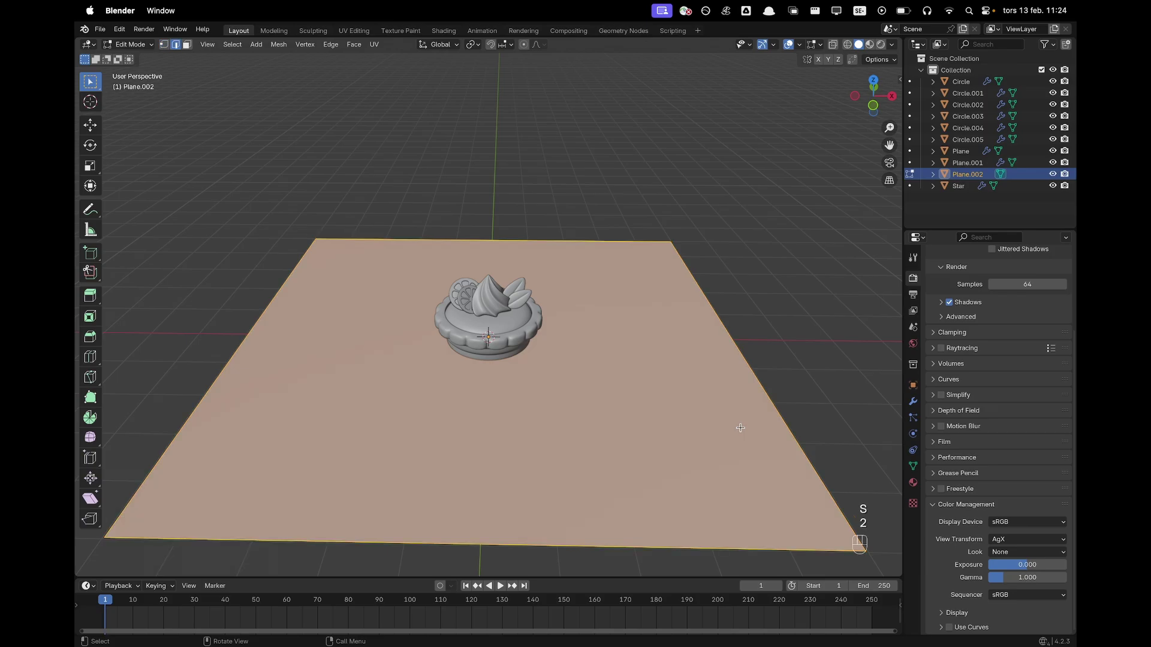
{"action": "left_click", "coordinate": [579, 241]}
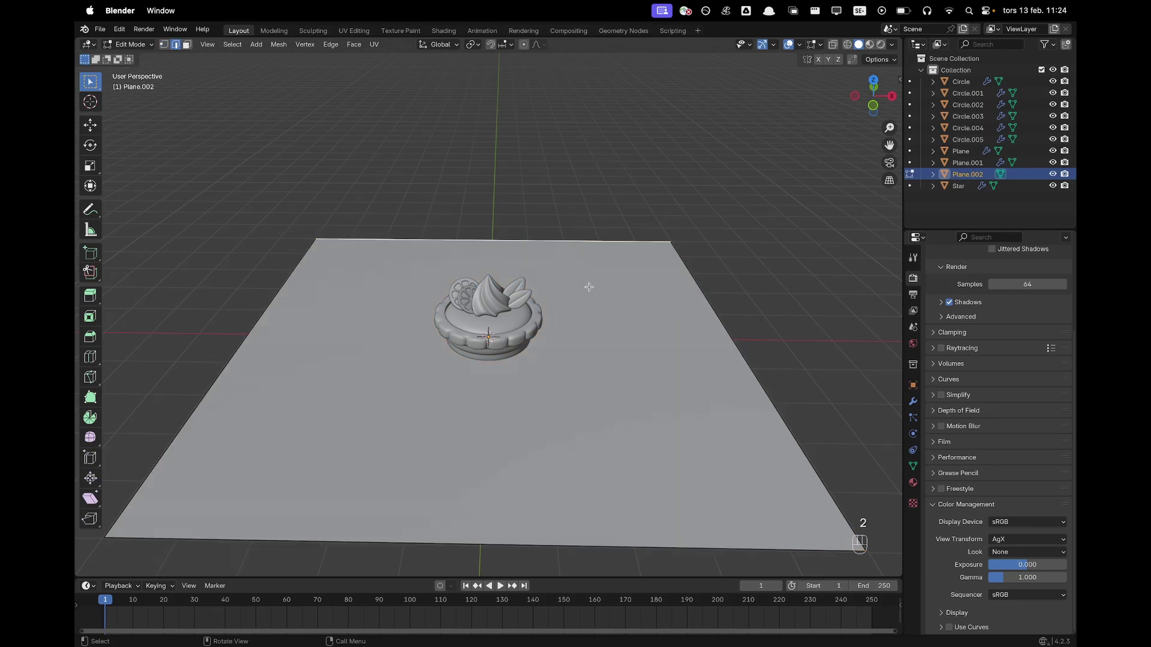
{"action": "key", "text": "e"}
{"action": "key", "text": "z"}
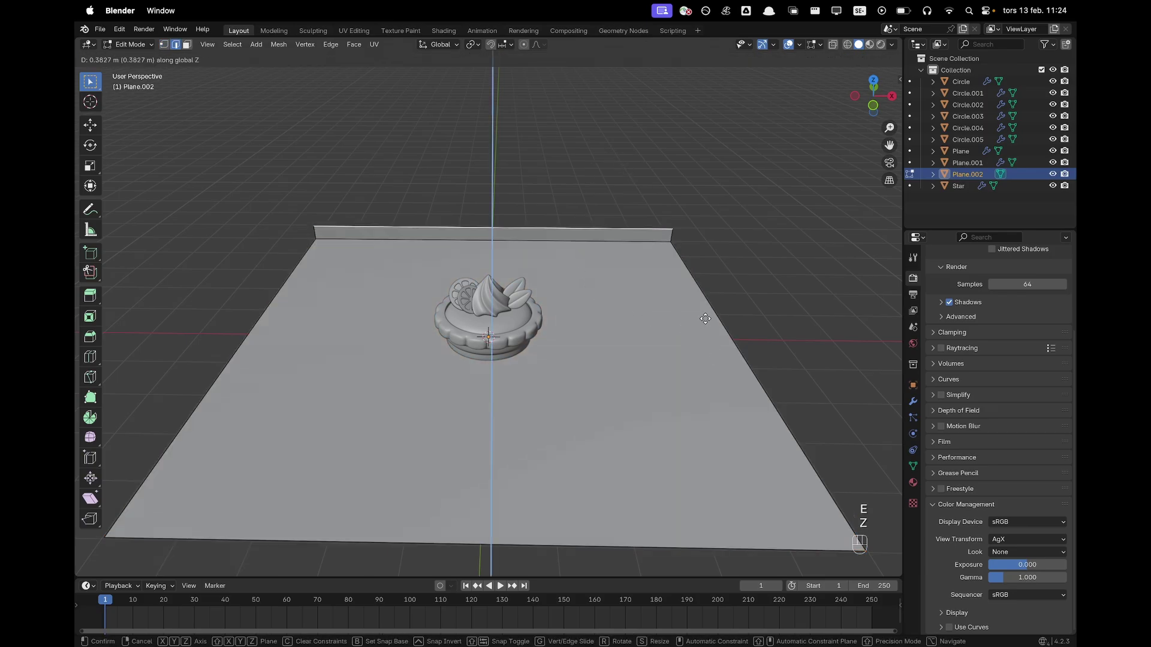
{"action": "left_click", "coordinate": [684, 143]}
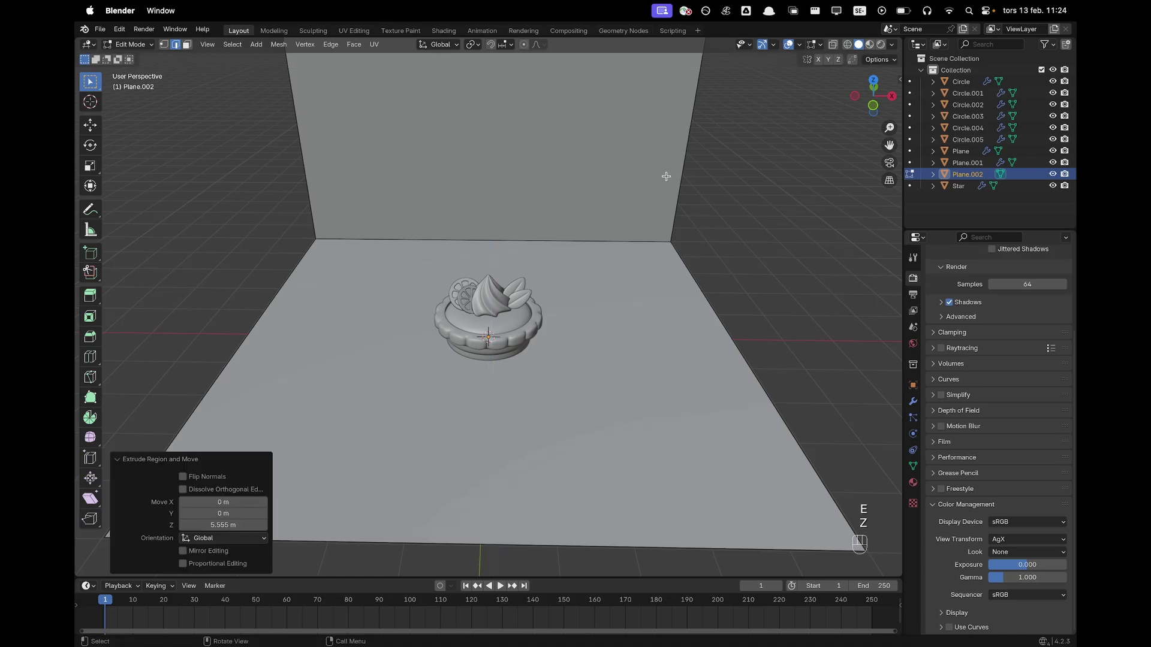
Bevel the edge between the floor and back wall with a width of about 1.58 m and 10 segments.
{"action": "left_click", "coordinate": [623, 240]}
{"action": "middle_click_drag", "start_coordinate": [367, 200], "coordinate": [486, 206]}
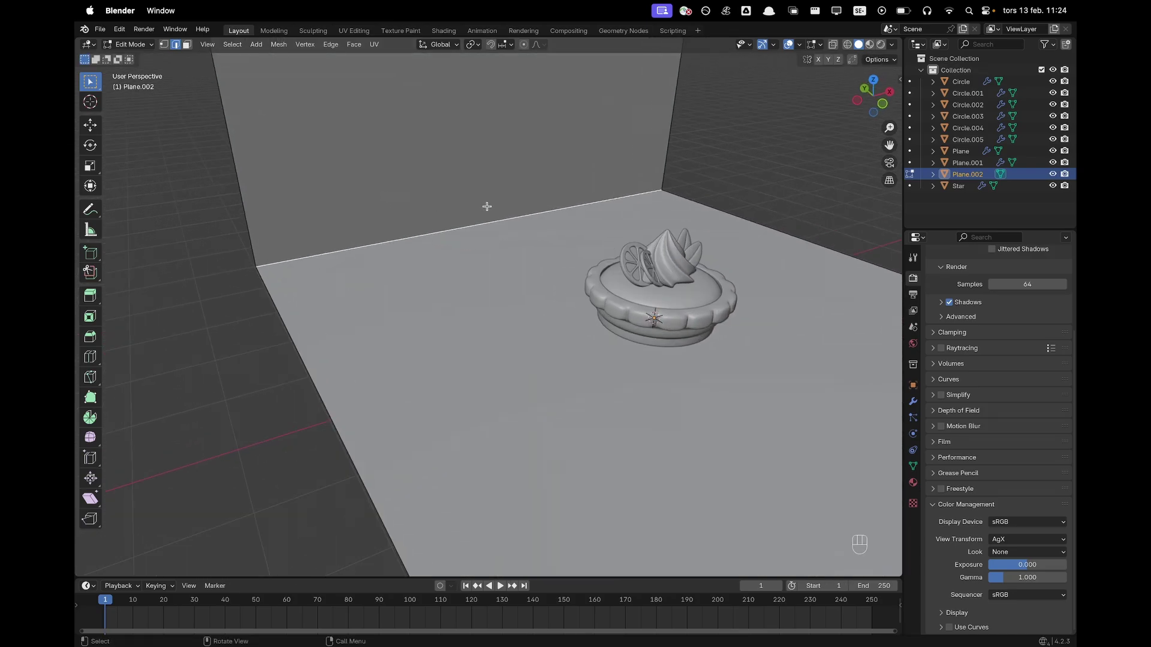
{"action": "key", "text": "super+b"}
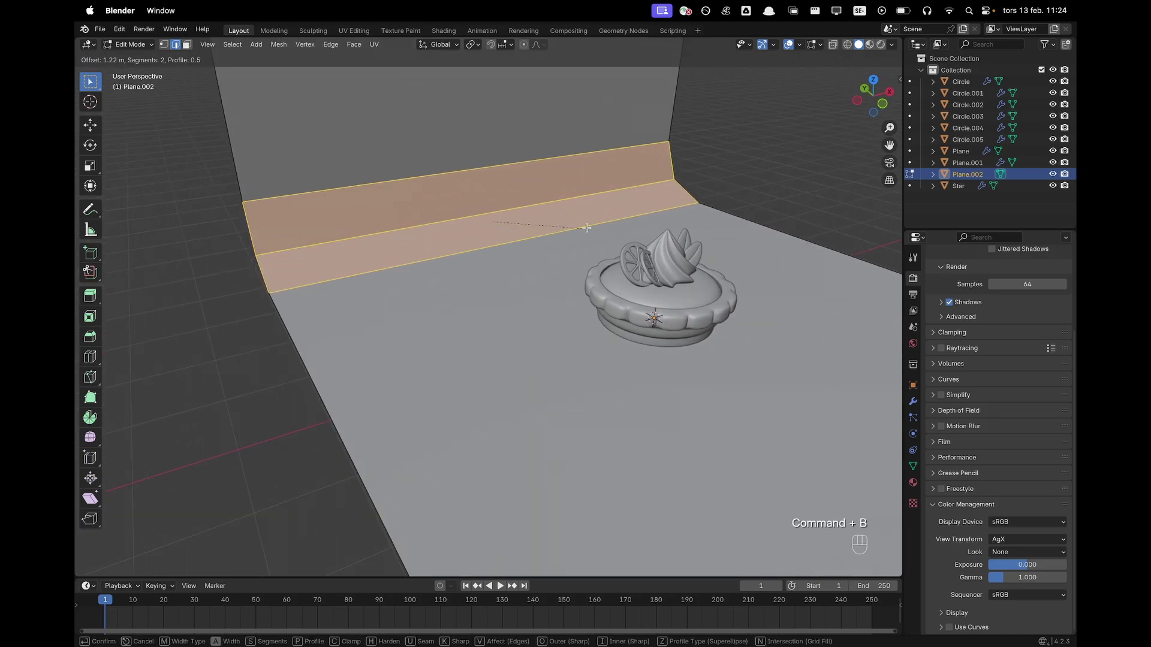
{"action": "scroll", "coordinate": [592, 227], "scroll_direction": "up", "scroll_amount": 8}
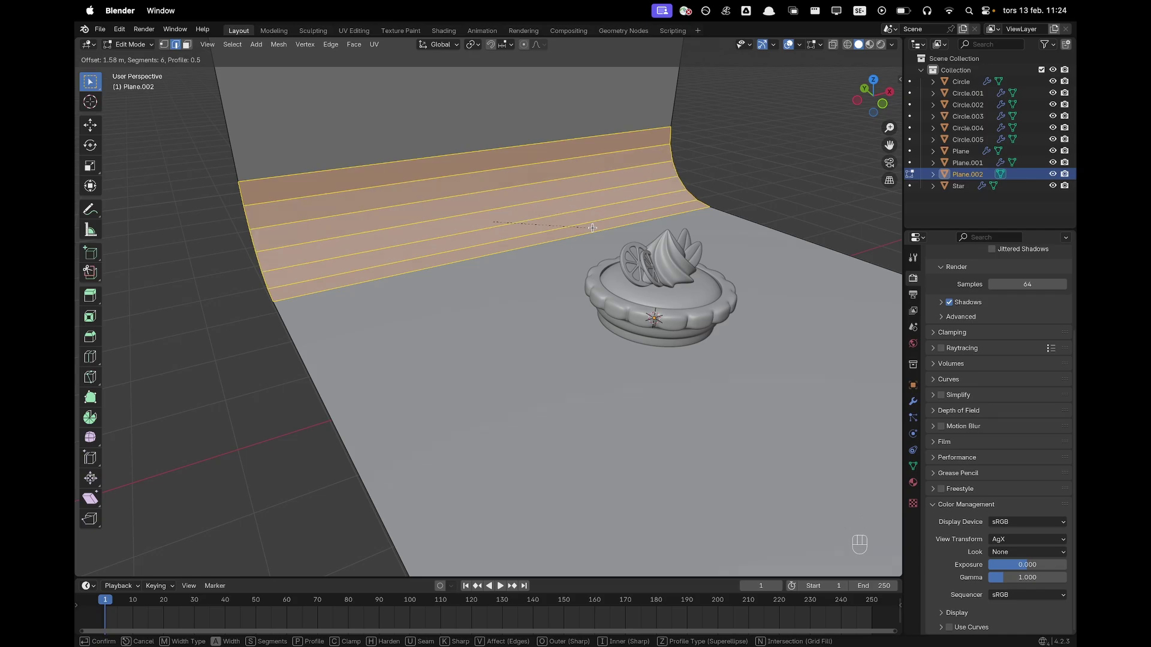
{"action": "left_click", "coordinate": [593, 228]}
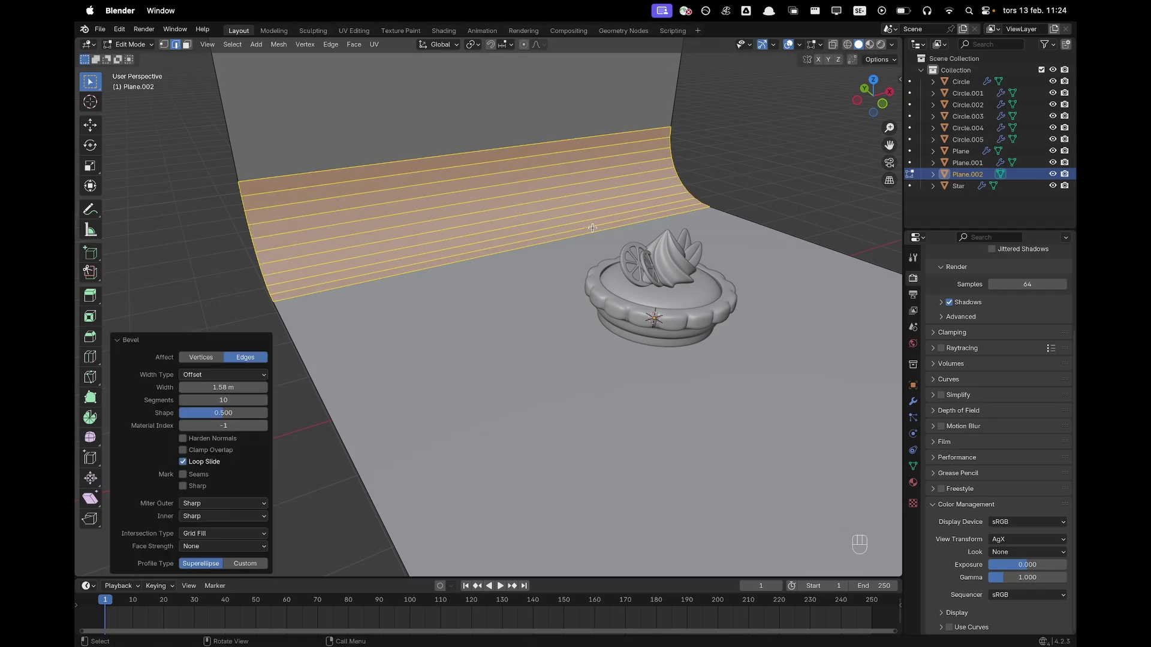
{"action": "right_click", "coordinate": [592, 228]}
{"action": "left_click", "coordinate": [723, 145]}
{"action": "scroll", "coordinate": [736, 167], "scroll_direction": "down", "scroll_amount": 3}
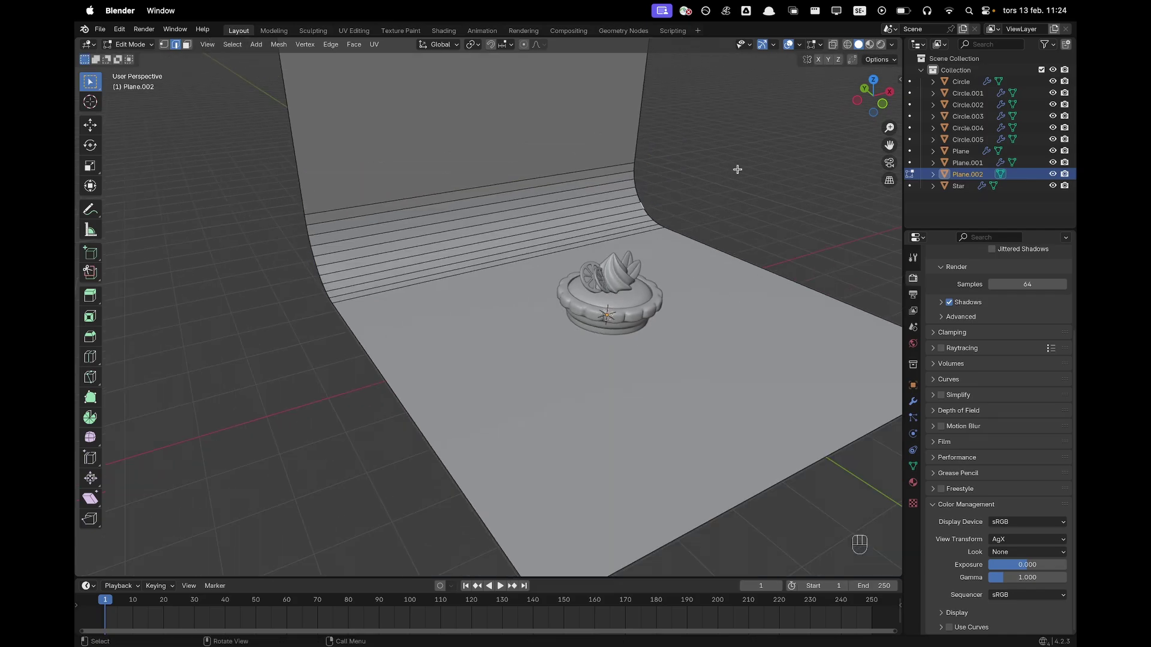
Return to Object Mode and apply Shade Auto Smooth to the curved backdrop.
{"action": "key", "text": "Tab"}
{"action": "middle_click_drag", "start_coordinate": [737, 169], "coordinate": [578, 186]}
{"action": "right_click", "coordinate": [543, 139]}
{"action": "left_click", "coordinate": [546, 138]}
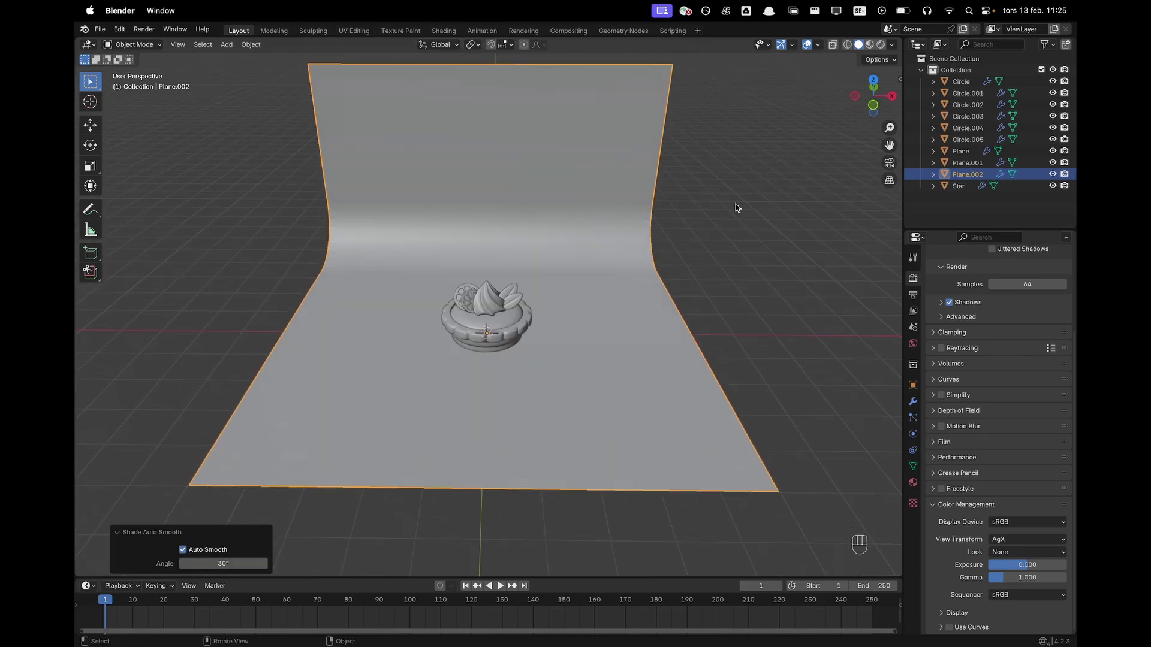
{"action": "left_click", "coordinate": [729, 205]}
Switch to the front view and add a camera at the world origin facing the tart.
{"action": "key", "text": "grave"}
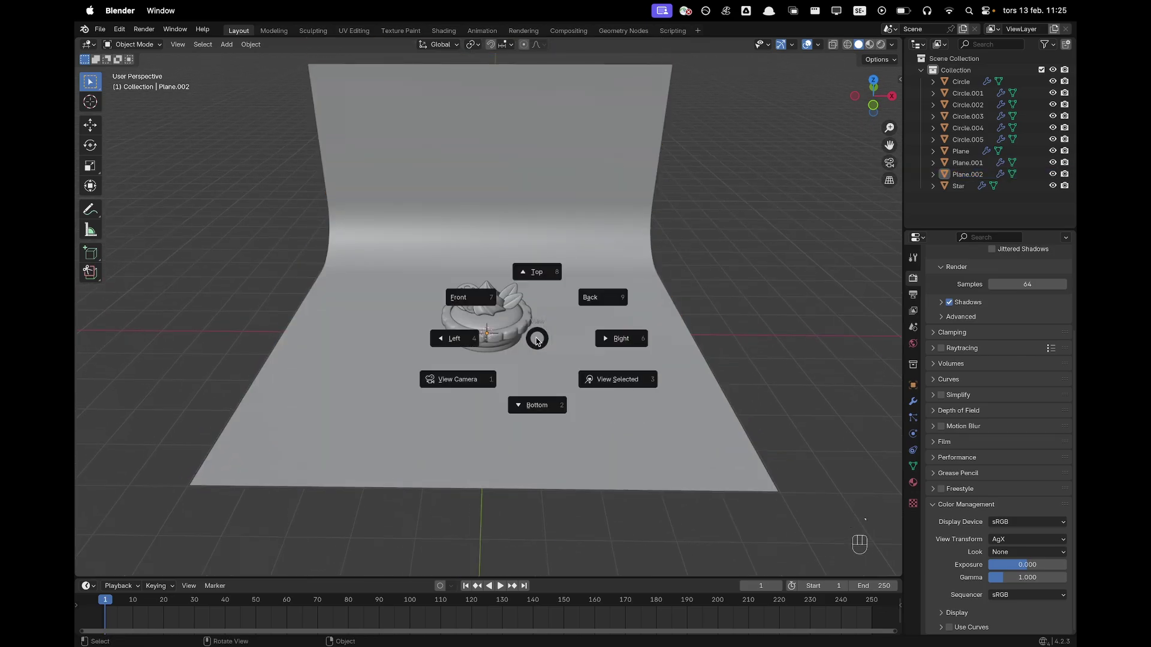
{"action": "left_click", "coordinate": [493, 301]}
{"action": "scroll", "coordinate": [568, 360], "scroll_direction": "up", "scroll_amount": 1}
{"action": "middle_click_drag", "start_coordinate": [570, 353], "coordinate": [587, 286], "text": "shift"}
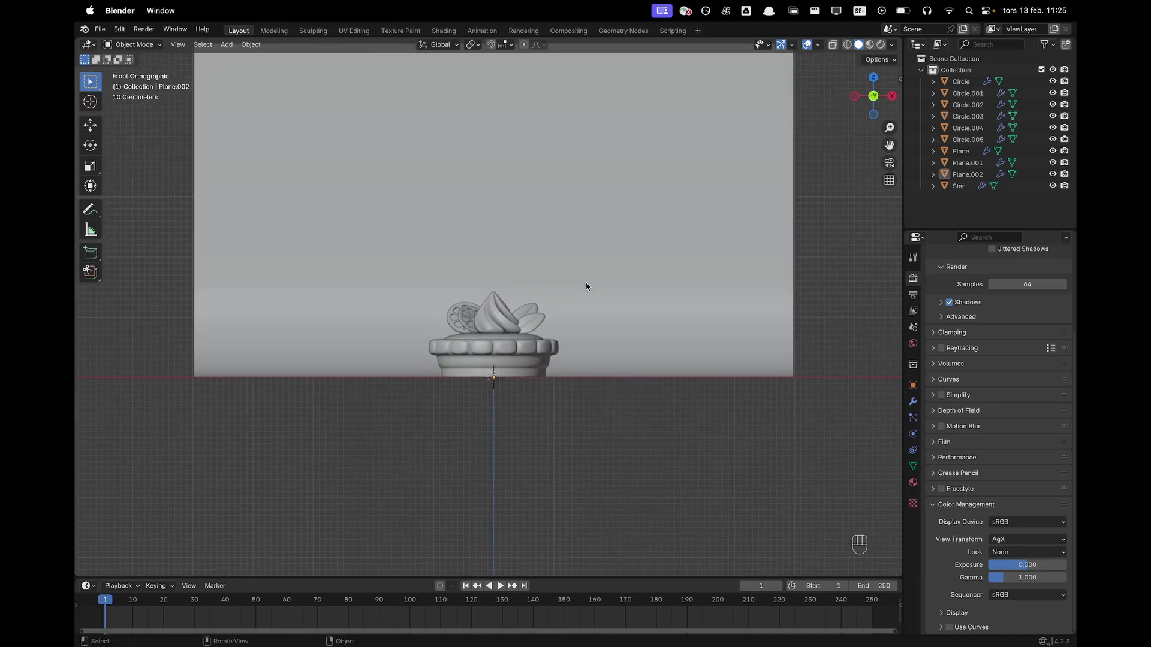
{"action": "scroll", "coordinate": [586, 286], "scroll_direction": "up", "scroll_amount": 3}
{"action": "key", "text": "shift+a"}
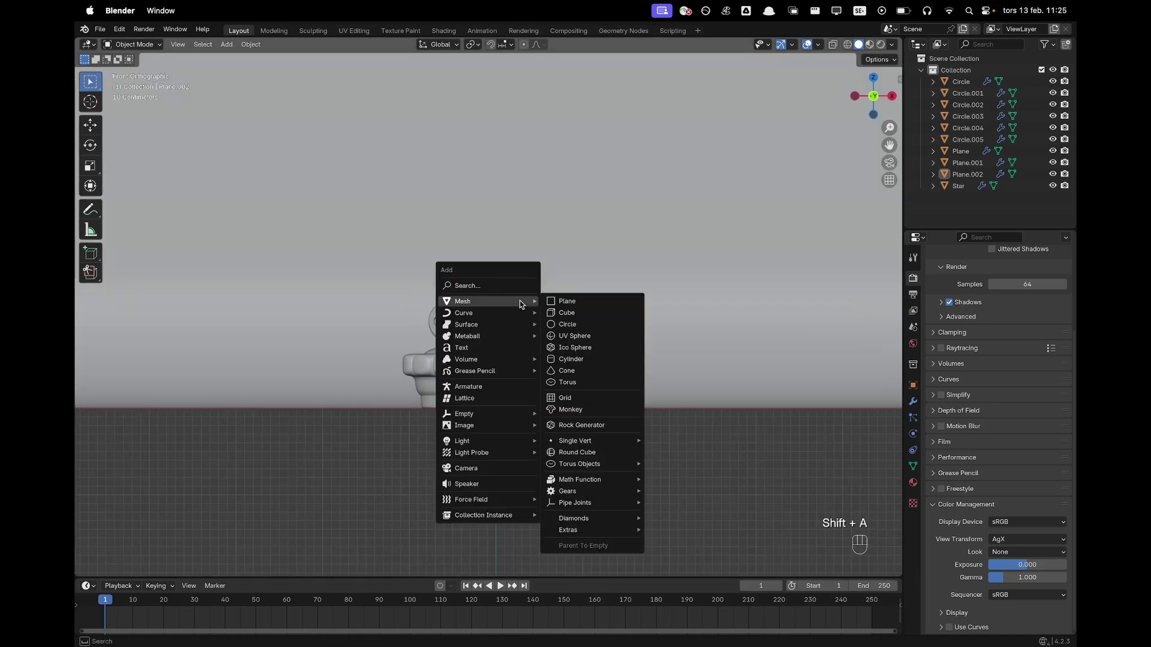
{"action": "left_click", "coordinate": [507, 469]}
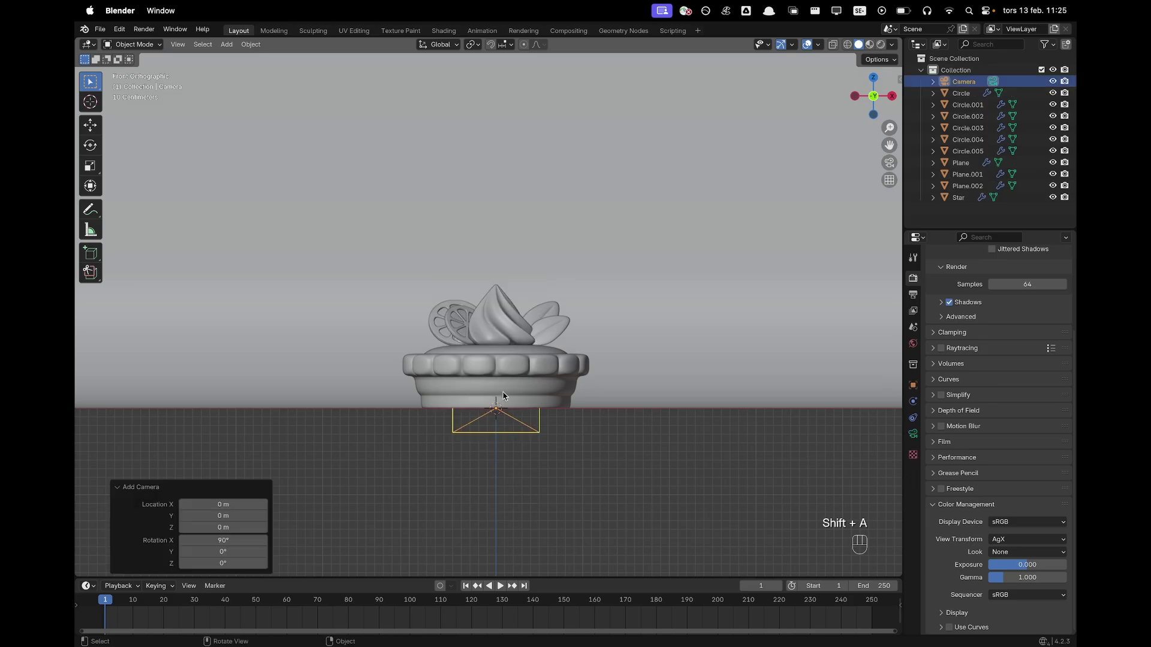
Move the camera about 4.63 m along negative Y away from the tart and raise it about 2.97 m along Z.
{"action": "middle_click_drag", "start_coordinate": [508, 380], "coordinate": [565, 403]}
{"action": "key", "text": "g"}
{"action": "key", "text": "y"}
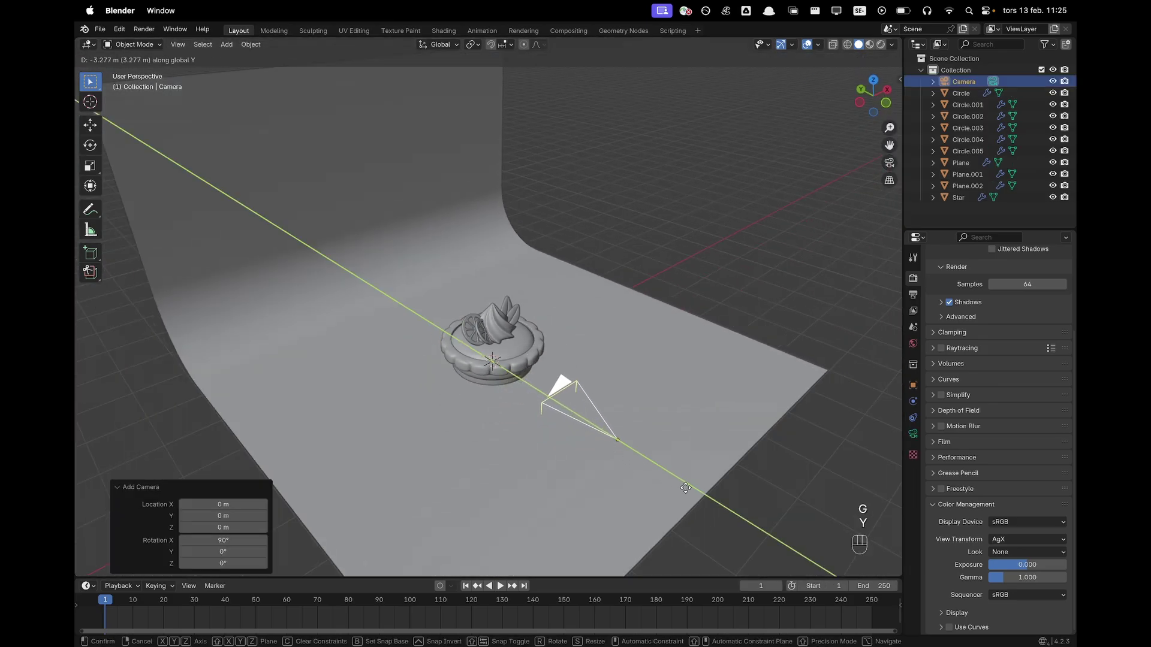
{"action": "left_click", "coordinate": [755, 527]}
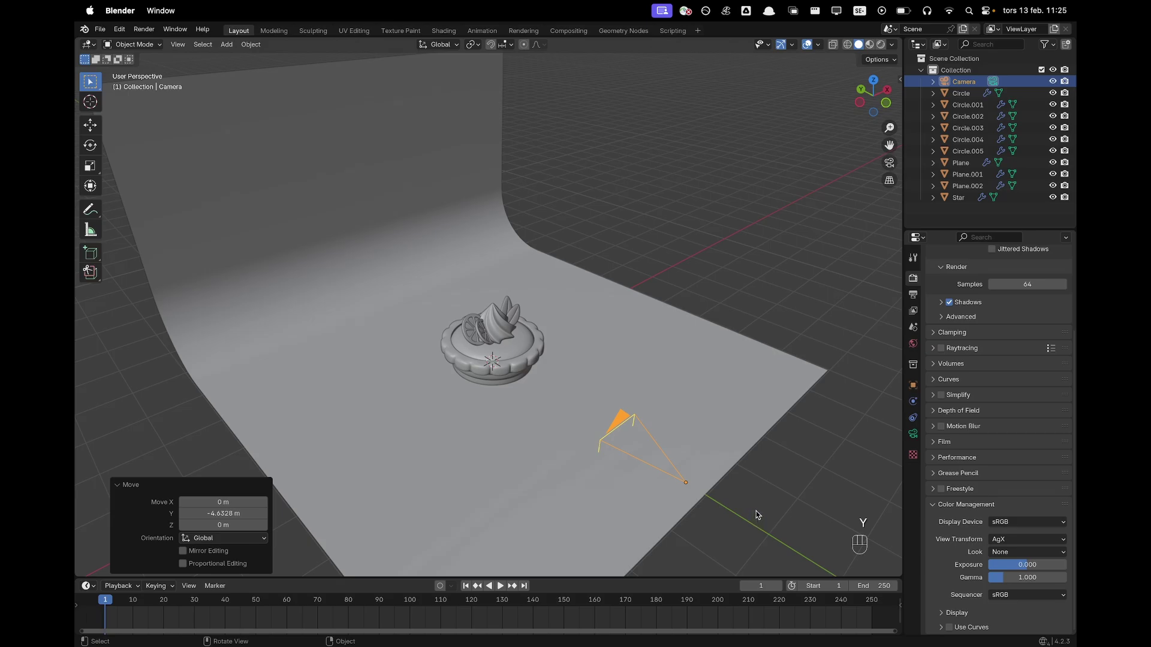
{"action": "key", "text": "g"}
{"action": "key", "text": "z"}
{"action": "left_click", "coordinate": [763, 352]}
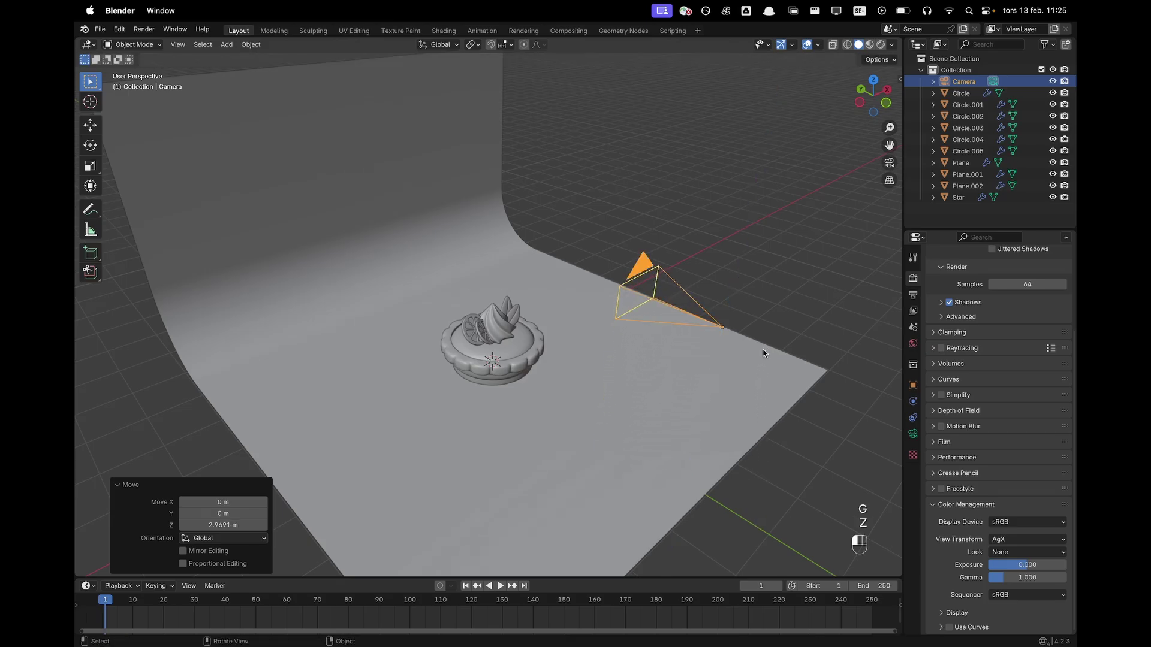
Look through the camera and rotate it about -27.9° around the global X axis so the tart is in frame.
{"action": "key", "text": "grave"}
{"action": "left_click", "coordinate": [689, 389]}
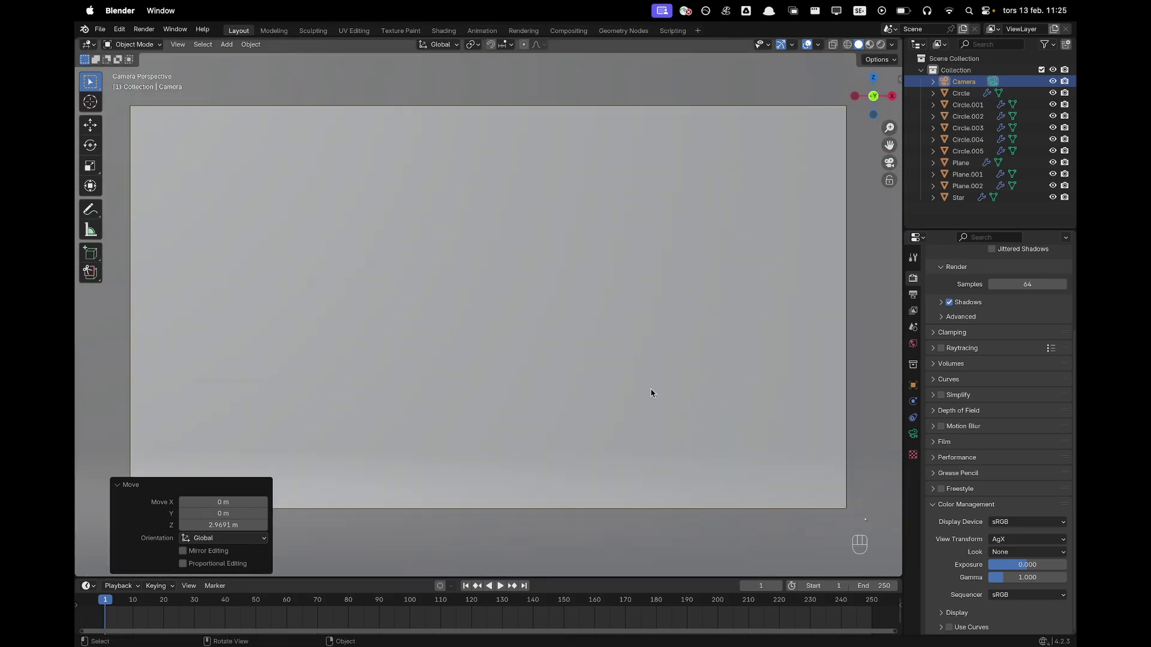
{"action": "scroll", "coordinate": [651, 393], "scroll_direction": "down", "scroll_amount": 3}
{"action": "key", "text": "r"}
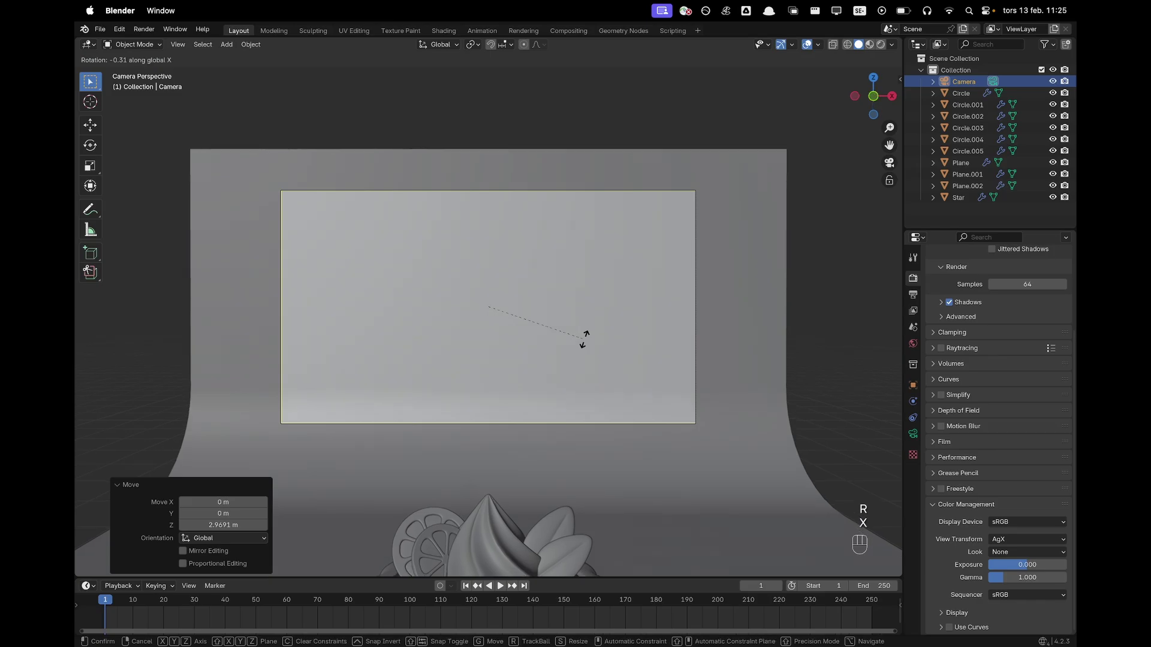
{"action": "key", "text": "x"}
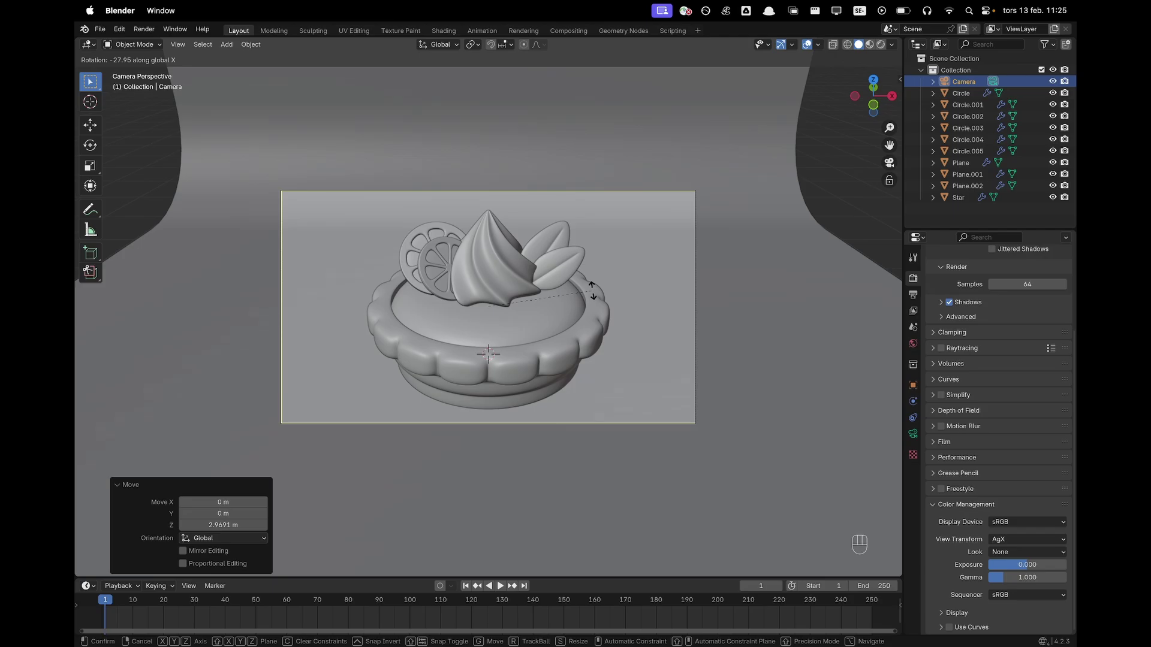
{"action": "left_click", "coordinate": [593, 291]}
Move the camera back along its local Z axis by about 0.72 m to leave more space around the tart.
{"action": "key", "text": "g"}
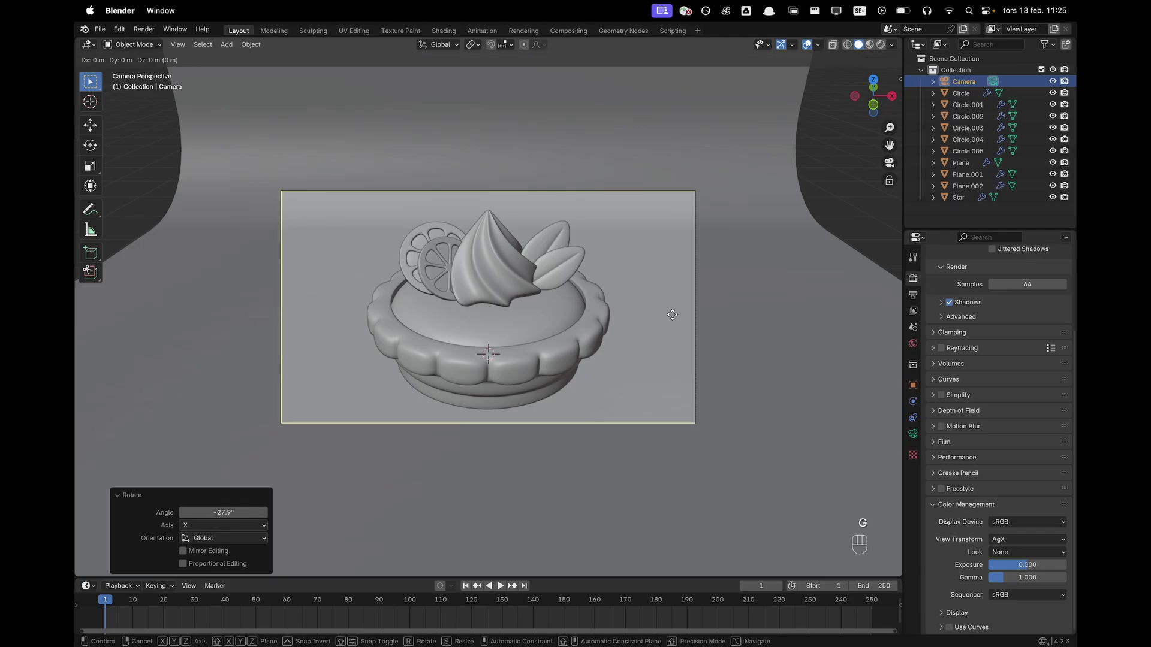
{"action": "key", "text": "z"}
{"action": "key", "text": "z"}
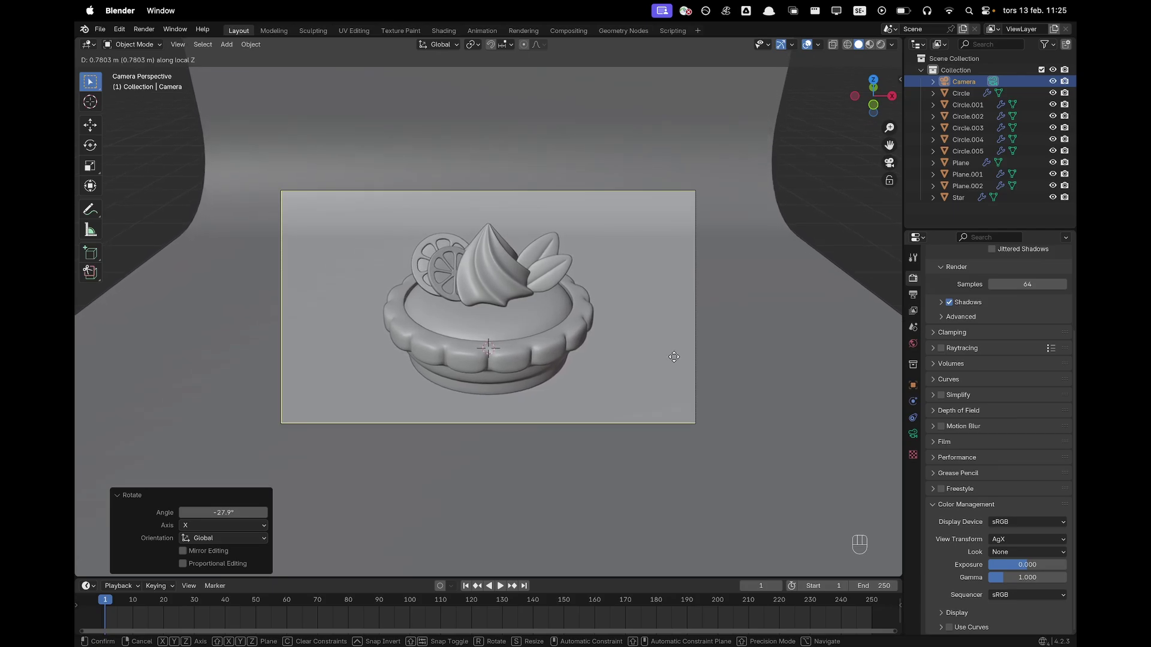
{"action": "left_click", "coordinate": [676, 361]}
{"action": "scroll", "coordinate": [679, 364], "scroll_direction": "down", "scroll_amount": 2}
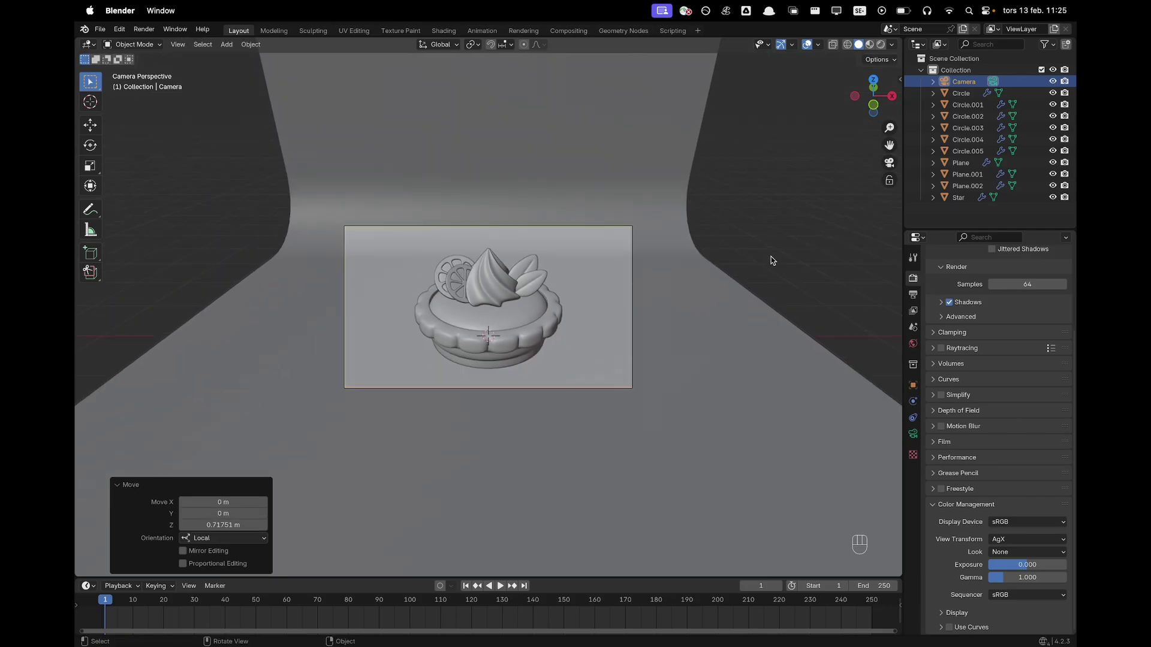
{"action": "left_click", "coordinate": [772, 260]}
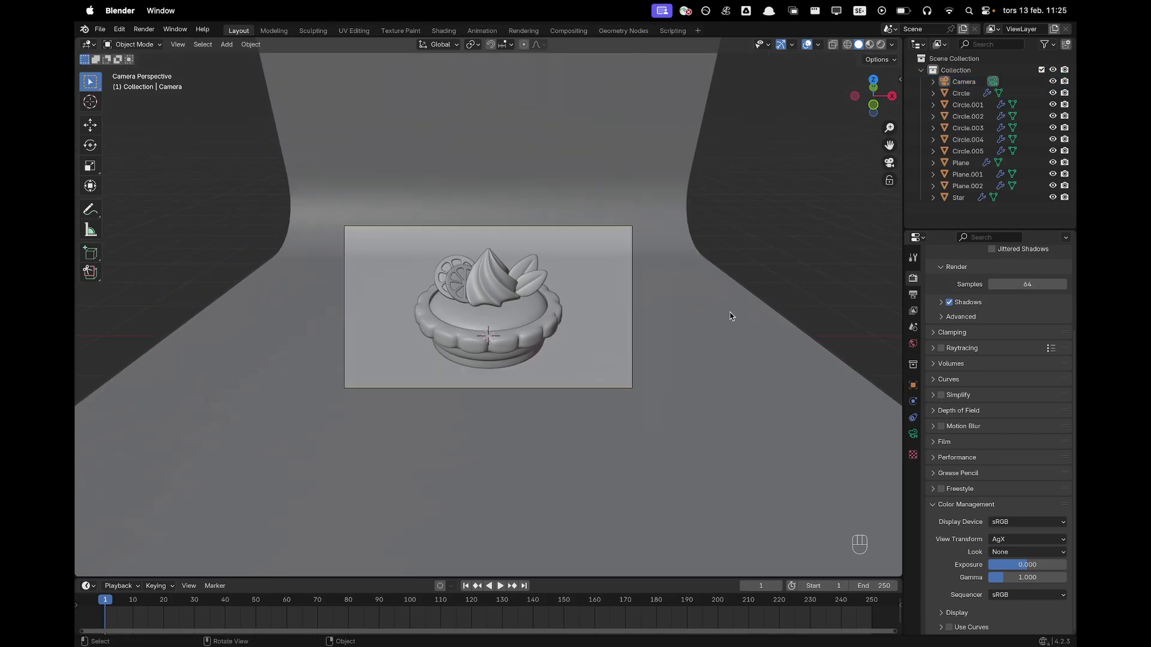
{"action": "scroll", "coordinate": [600, 344], "scroll_direction": "up", "scroll_amount": 5}
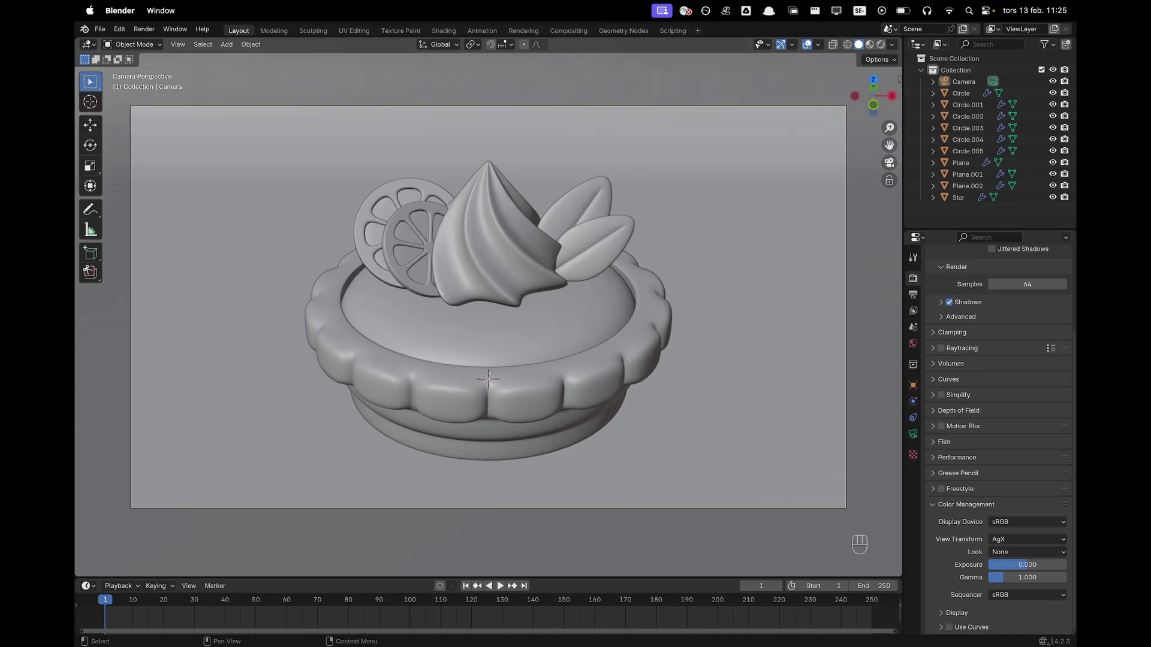
Switch to the Shading workspace and fit its viewport to the camera view.
{"action": "left_click", "coordinate": [438, 31]}
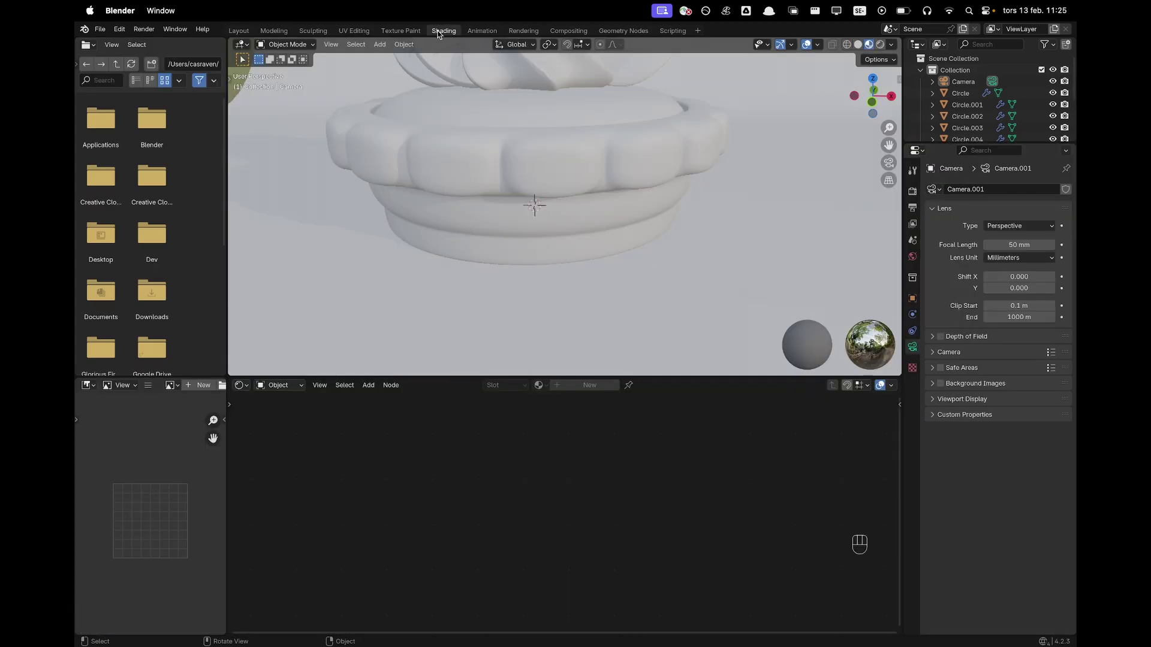
{"action": "key", "text": "grave"}
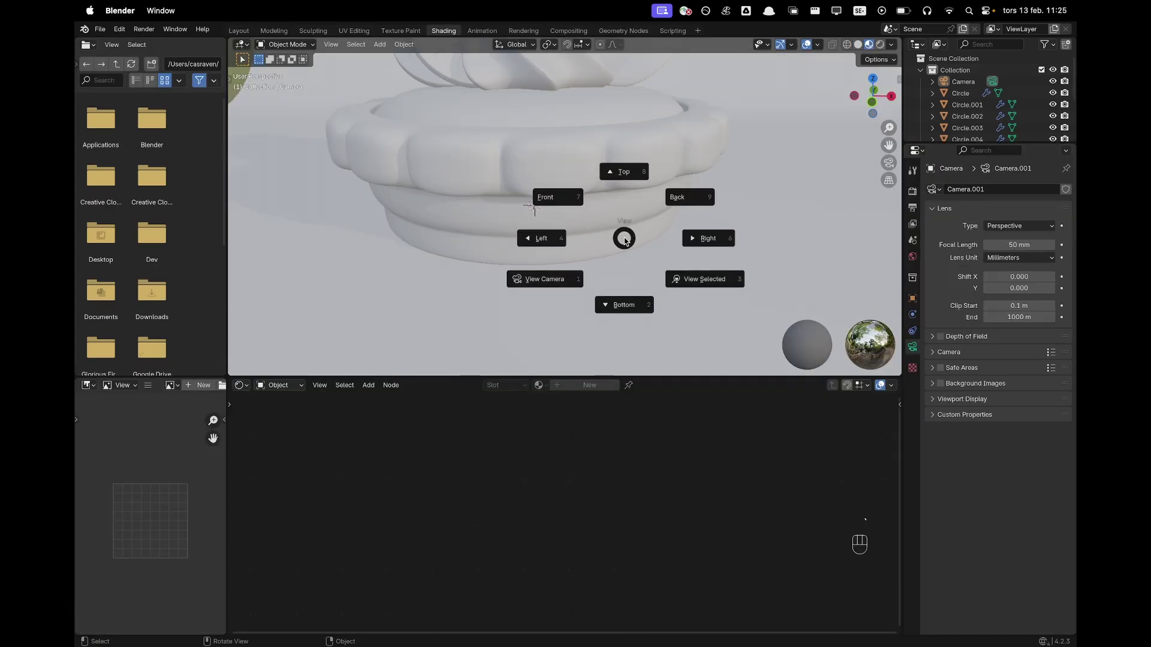
{"action": "left_click", "coordinate": [574, 279]}
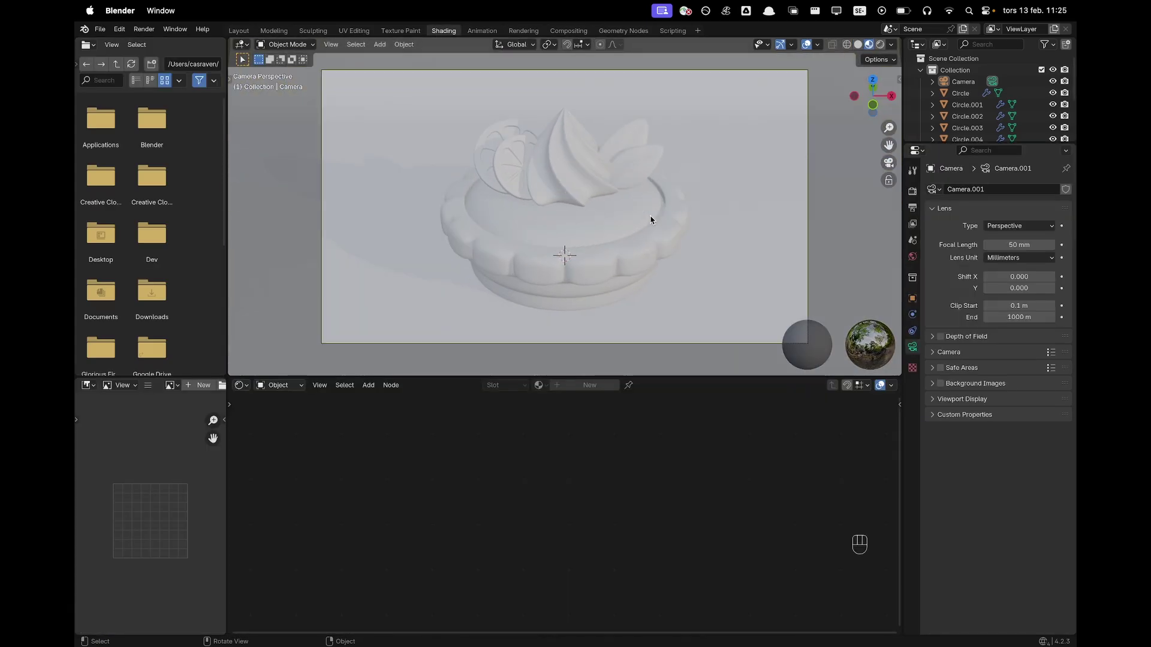
{"action": "key", "text": "Home"}
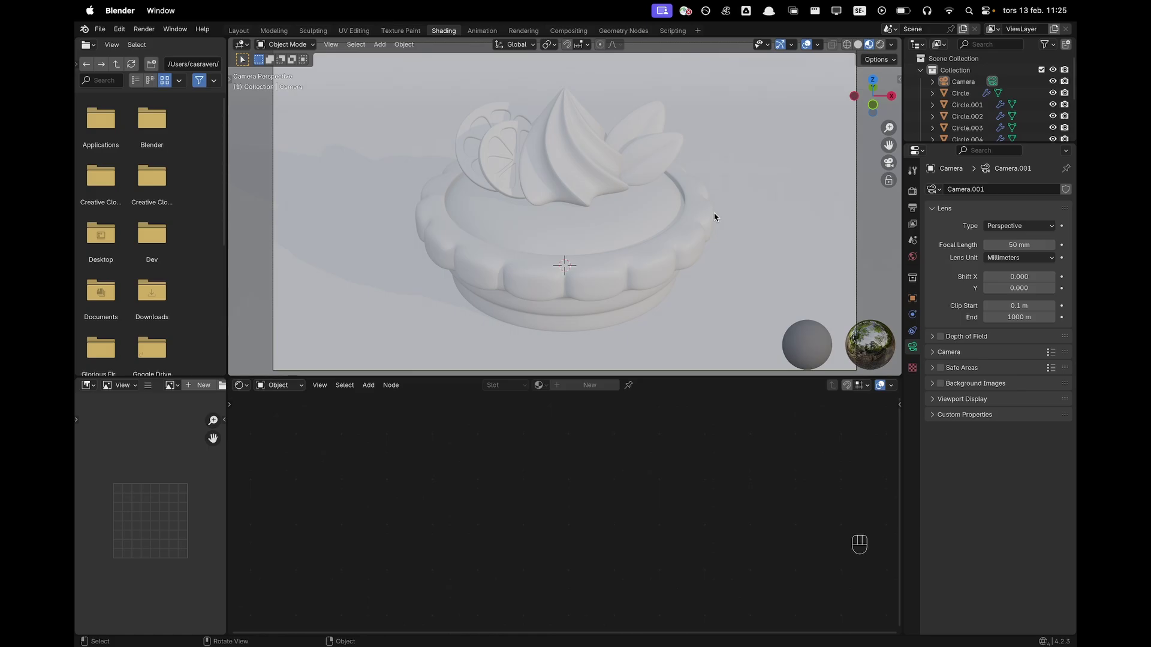
Create a new material on the tart crust and name it Dough.
{"action": "left_click", "coordinate": [608, 285]}
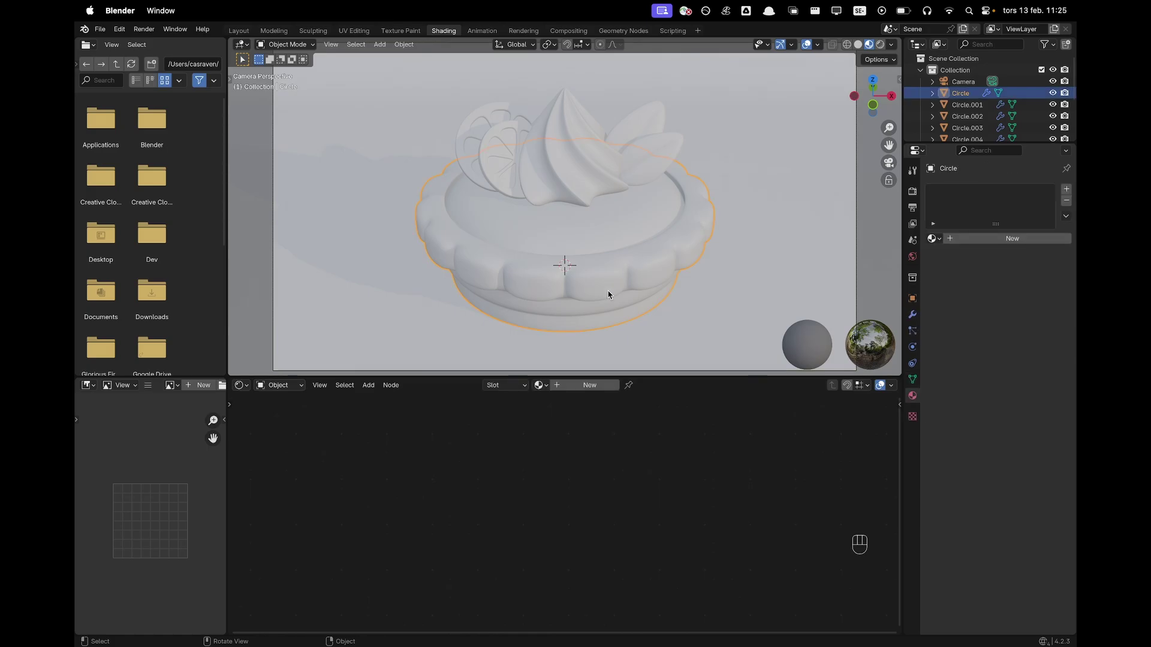
{"action": "left_click", "coordinate": [588, 385]}
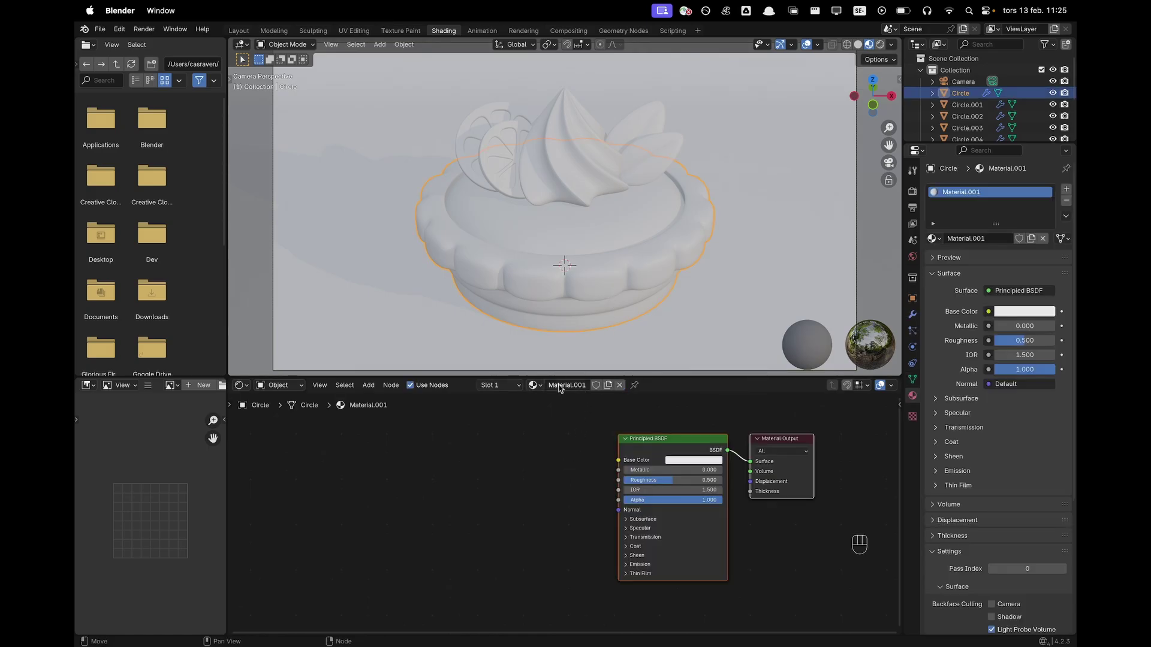
{"action": "double_click", "coordinate": [566, 385]}
{"action": "type", "text": "Dough"}
{"action": "key", "text": "Return"}
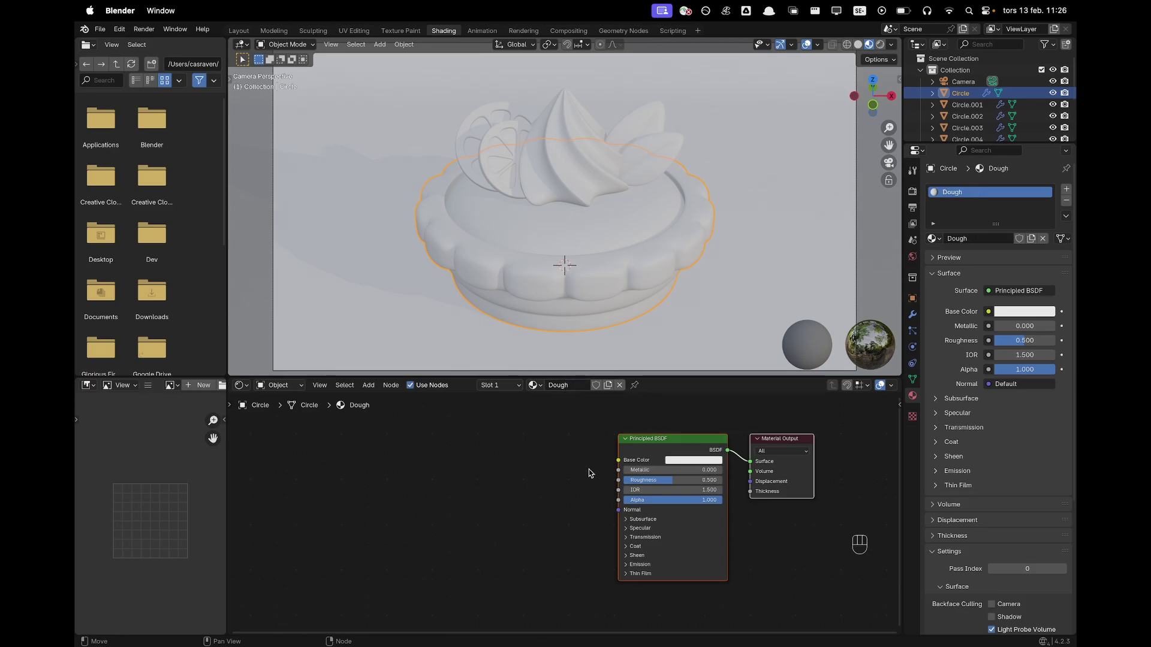
Add a Color Ramp node to the Dough material and place it before the Principled BSDF node.
{"action": "left_click", "coordinate": [559, 495]}
{"action": "key", "text": "shift"}
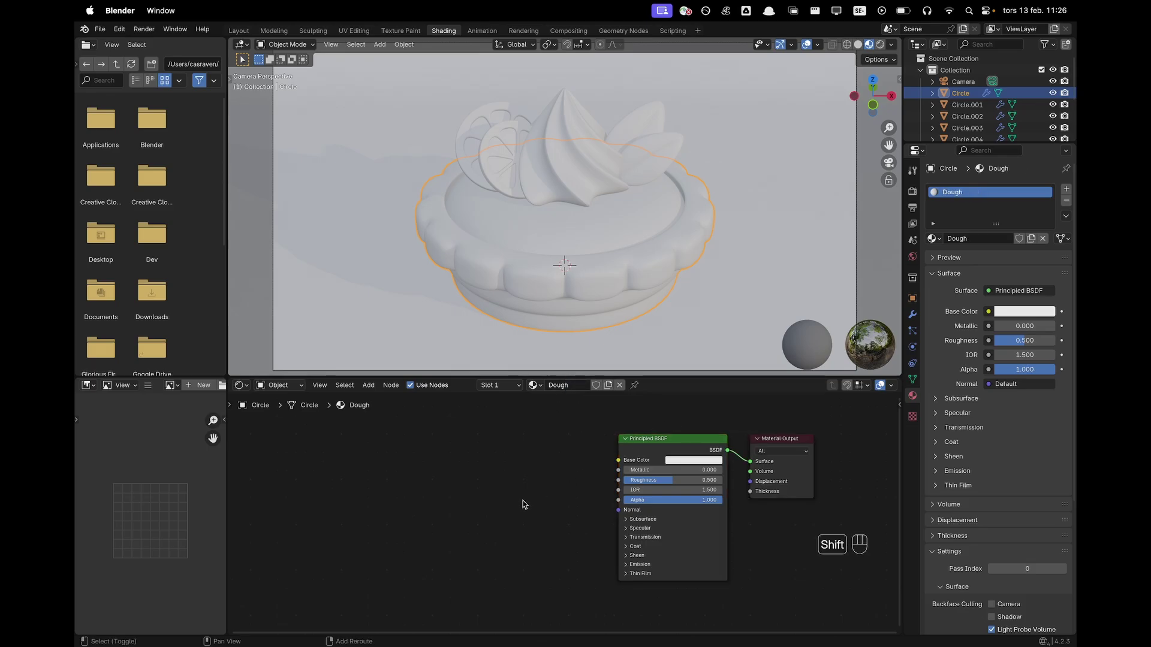
{"action": "key", "text": "shift+a"}
{"action": "type", "text": "ramp"}
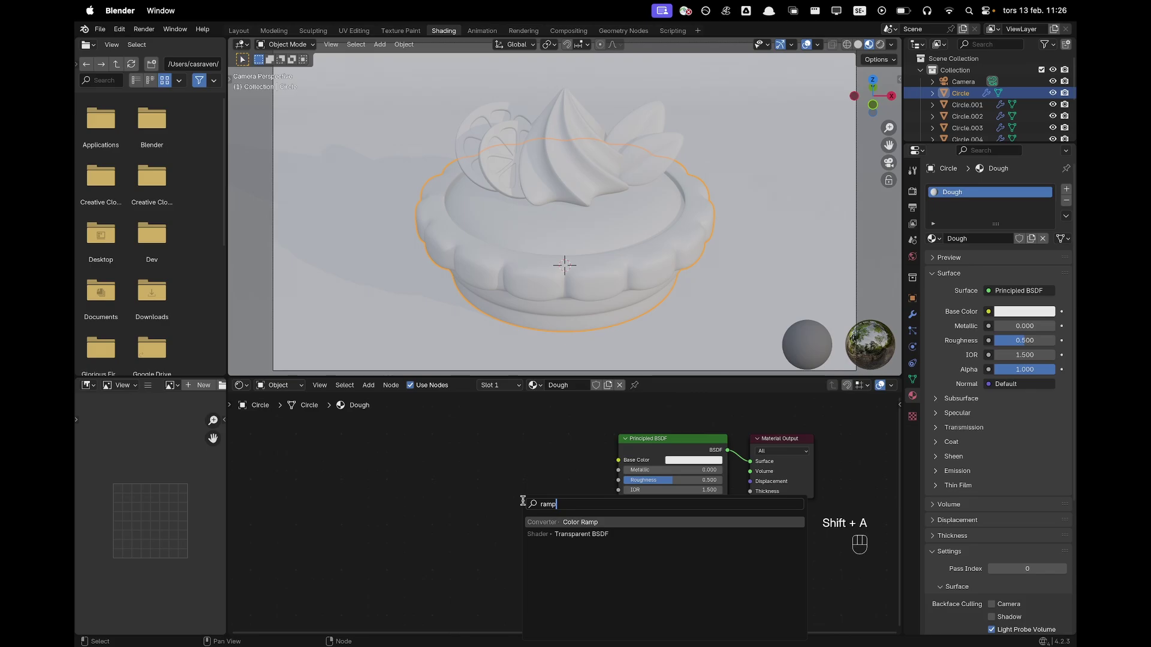
{"action": "left_click", "coordinate": [574, 522]}
{"action": "left_click", "coordinate": [449, 434]}
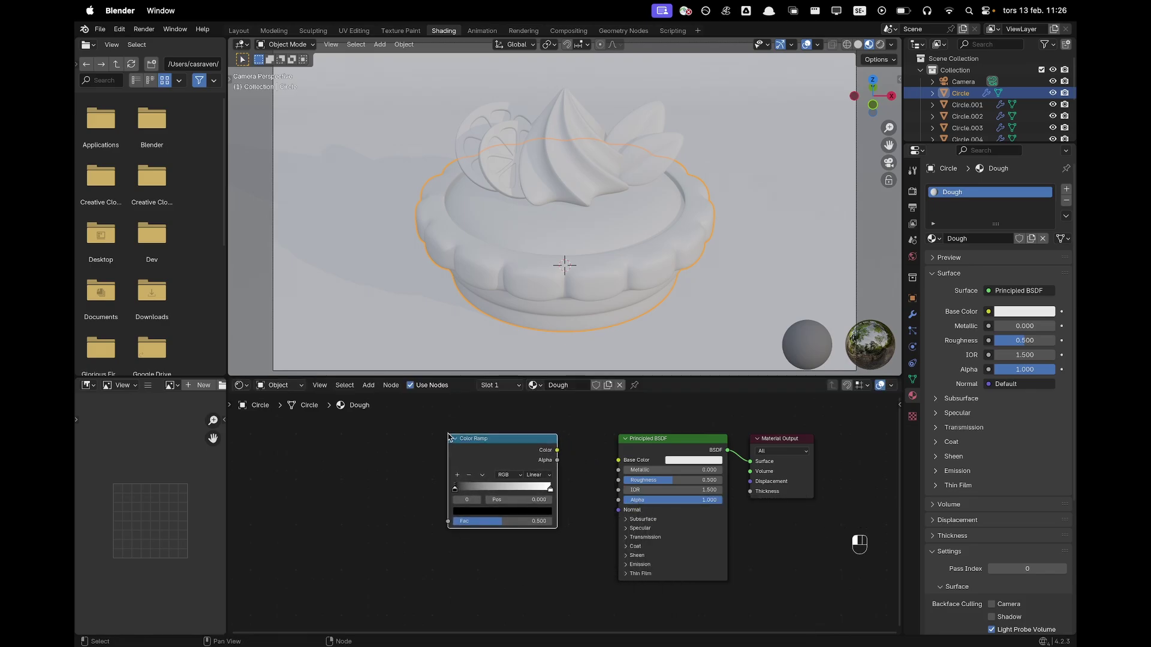
Connect the Color Ramp's Color to the Principled BSDF Base Color and feed its Fac from a new Gradient Texture's Color output.
{"action": "left_click_drag", "start_coordinate": [558, 451], "coordinate": [620, 462]}
{"action": "left_click", "coordinate": [367, 475]}
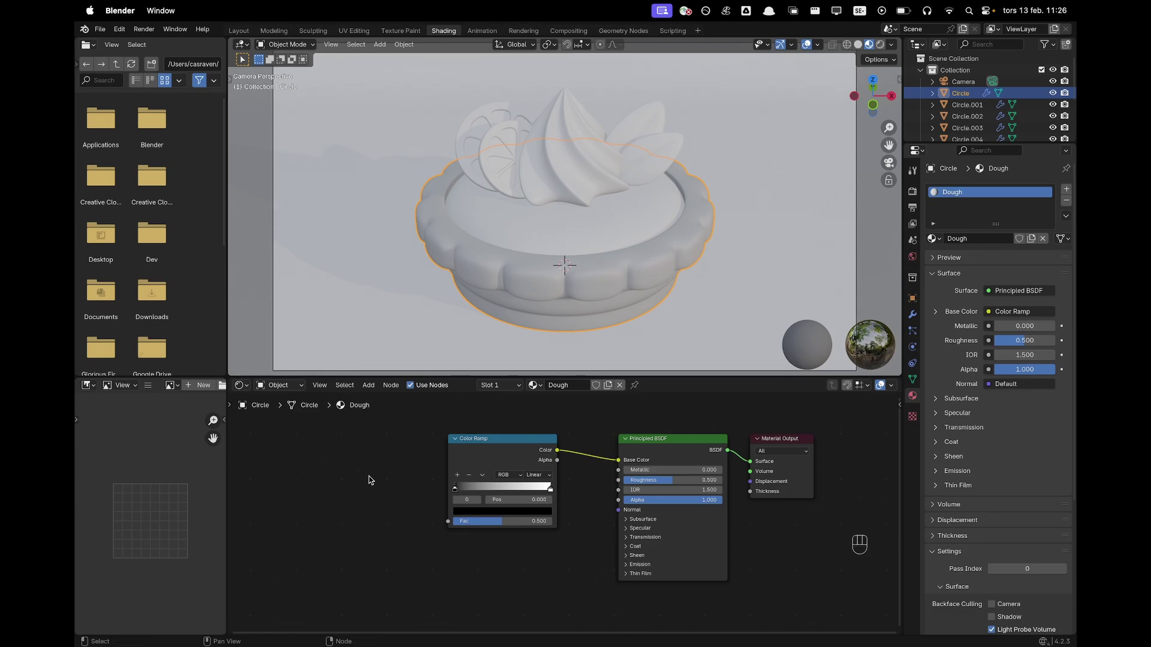
{"action": "left_click_drag", "start_coordinate": [449, 522], "coordinate": [360, 510]}
{"action": "type", "text": "gradie"}
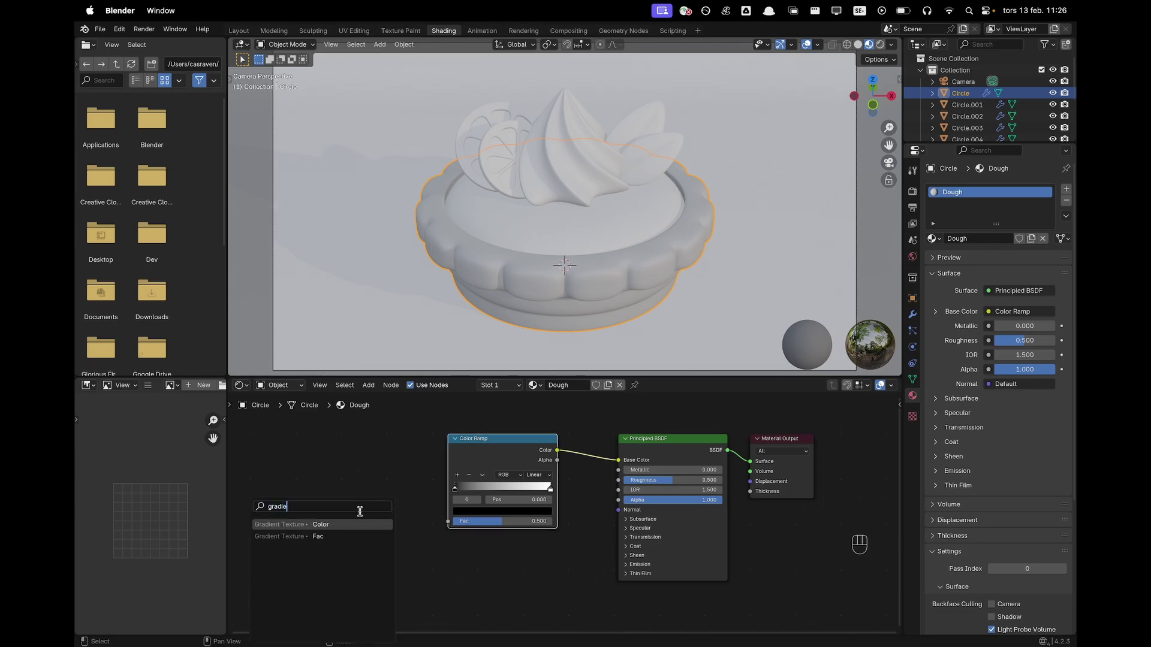
{"action": "key", "text": "Return"}
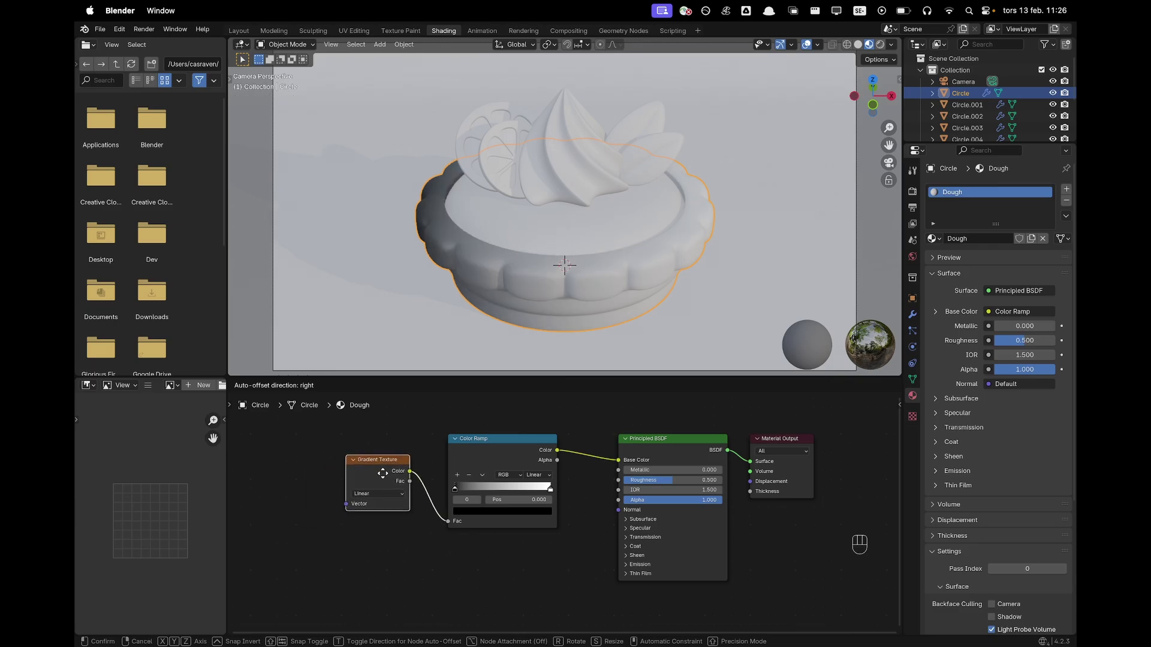
{"action": "left_click", "coordinate": [396, 482]}
{"action": "middle_click_drag", "start_coordinate": [430, 481], "coordinate": [500, 475]}
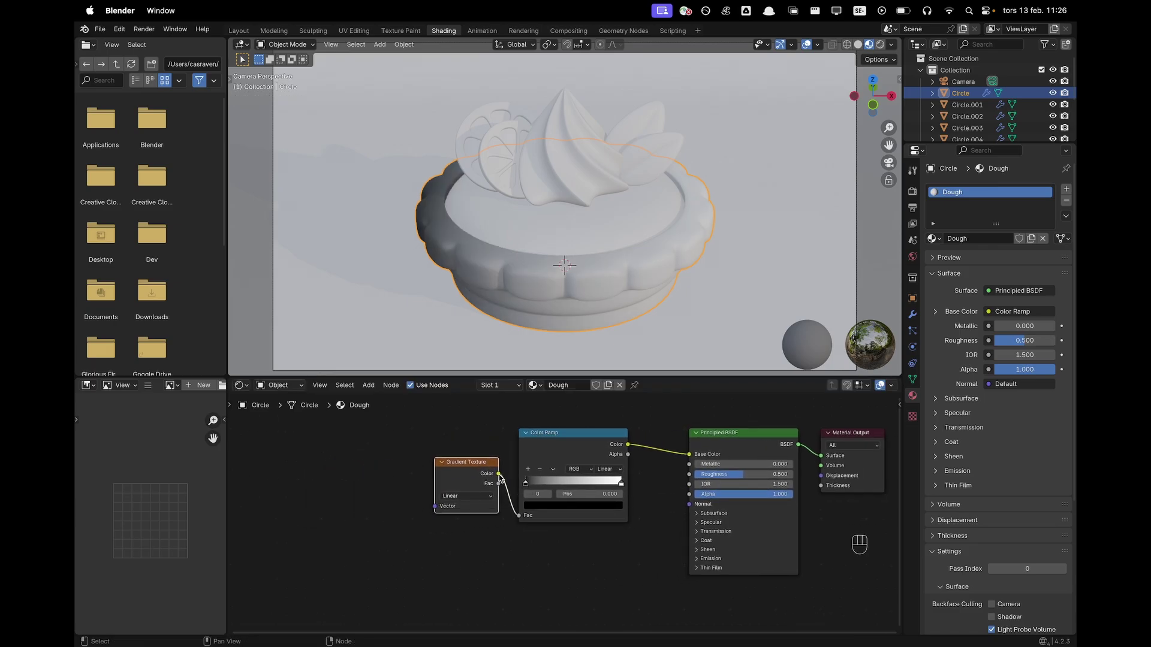
Add Texture Coordinate and Mapping nodes to the Gradient Texture and set the Mapping's Y rotation to 90°.
{"action": "key", "text": "ctrl+t"}
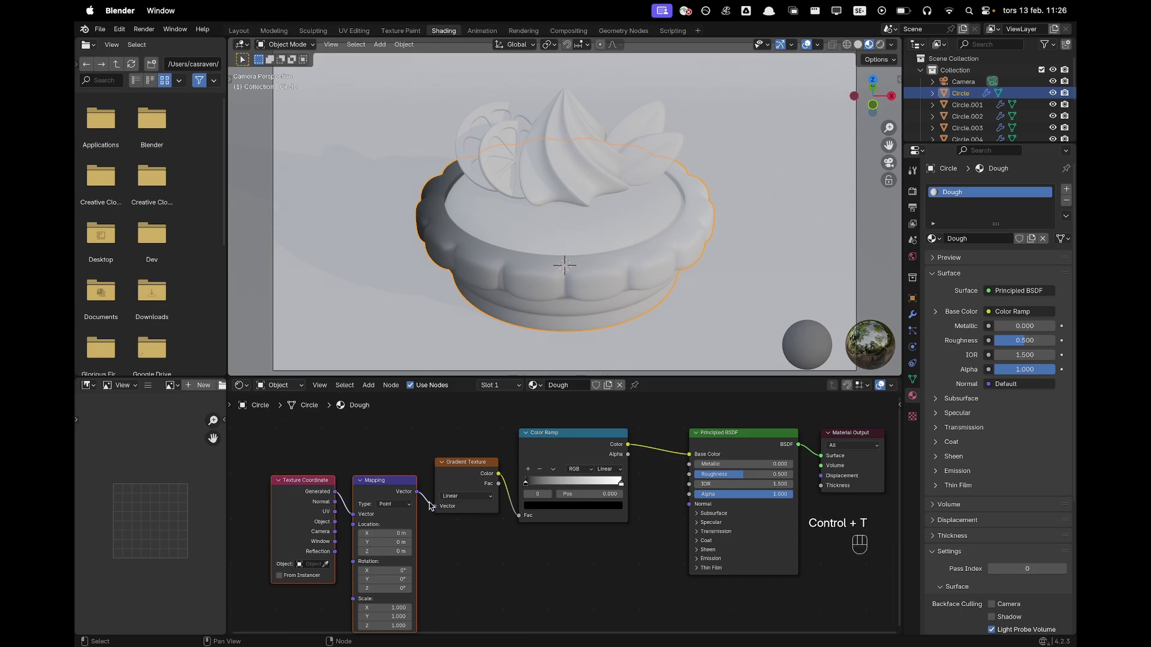
{"action": "middle_click_drag", "start_coordinate": [486, 519], "coordinate": [524, 471]}
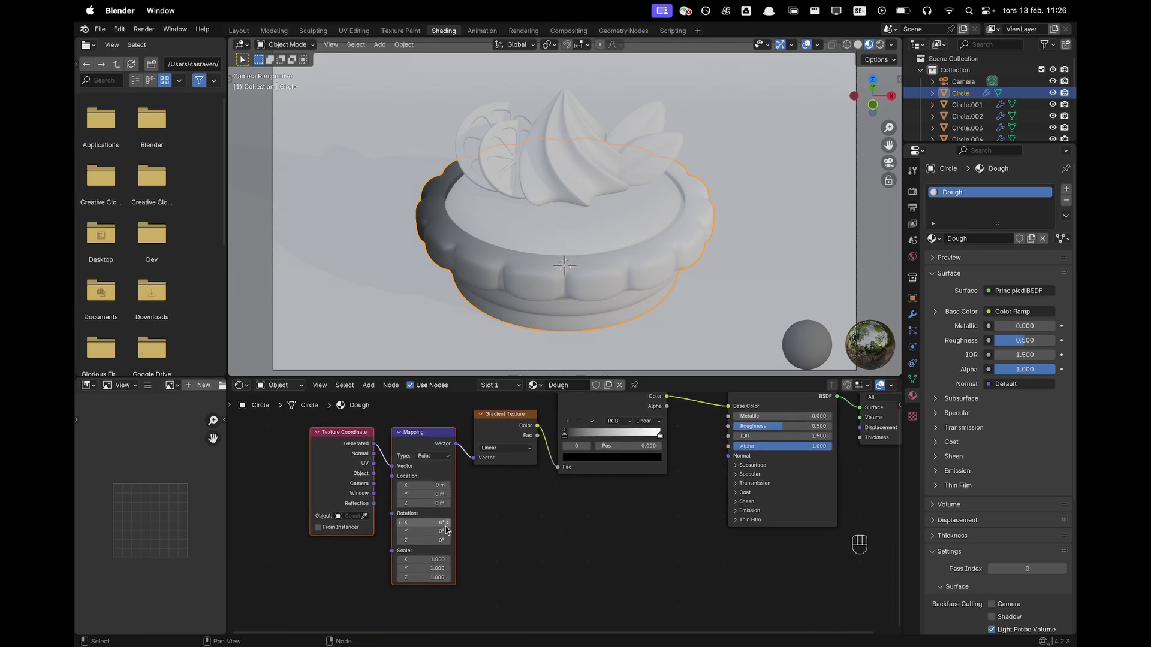
{"action": "key", "text": "shift"}
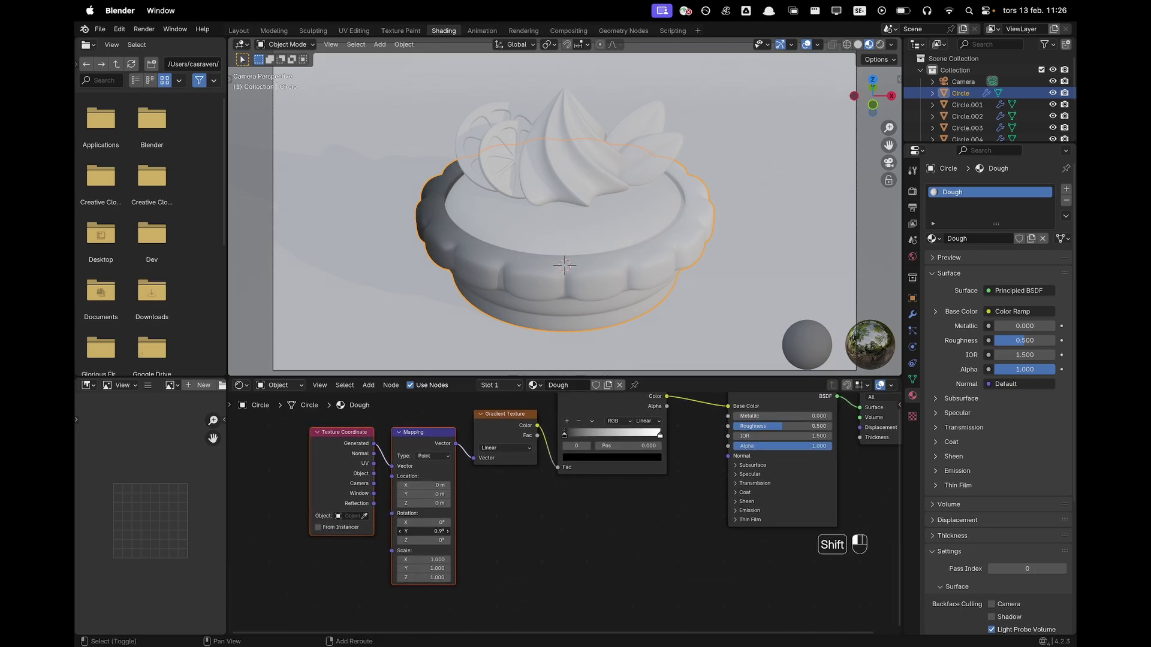
{"action": "left_click_drag", "start_coordinate": [422, 531], "coordinate": [411, 535], "text": "shift"}
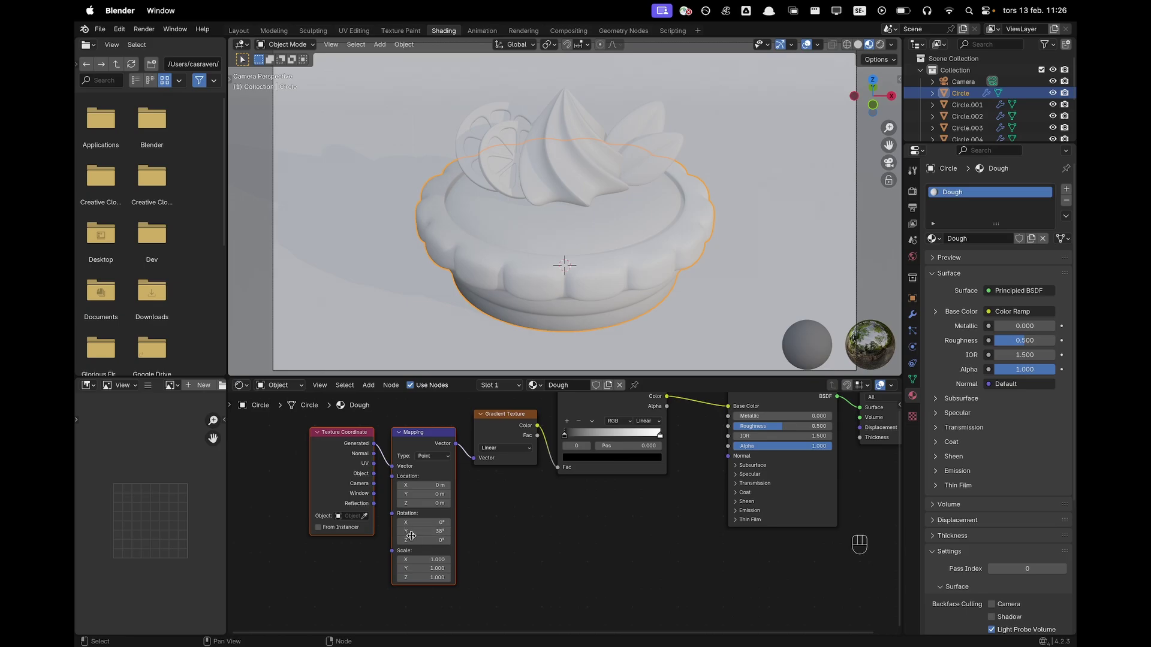
{"action": "left_click", "coordinate": [413, 536]}
{"action": "type", "text": "90"}
{"action": "key", "text": "Return"}
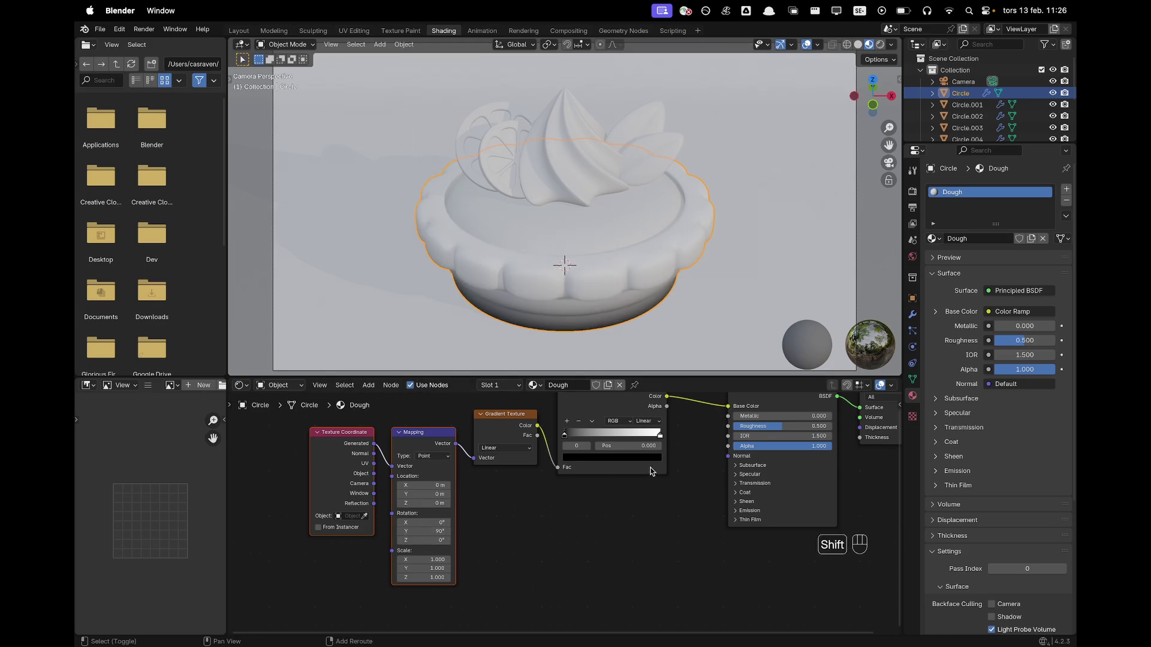
Set the Color Ramp's first color stop to hex B26A48.
{"action": "middle_click_drag", "start_coordinate": [637, 471], "coordinate": [595, 527], "text": "shift"}
{"action": "scroll", "coordinate": [594, 527], "scroll_direction": "up", "scroll_amount": 2}
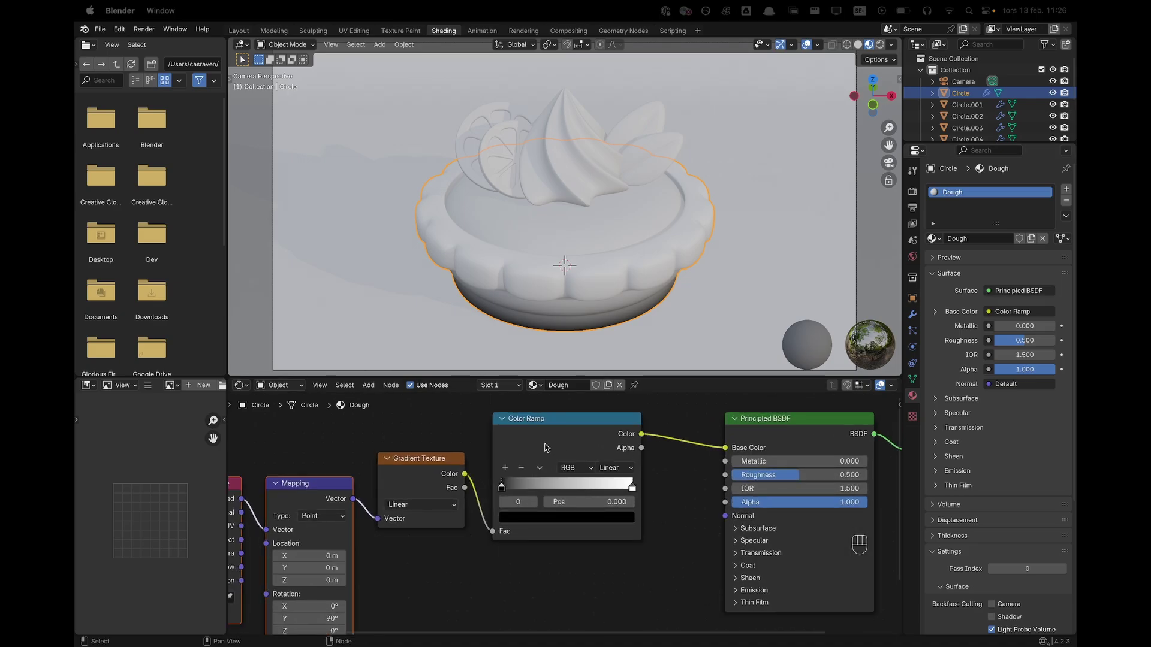
{"action": "left_click", "coordinate": [519, 518]}
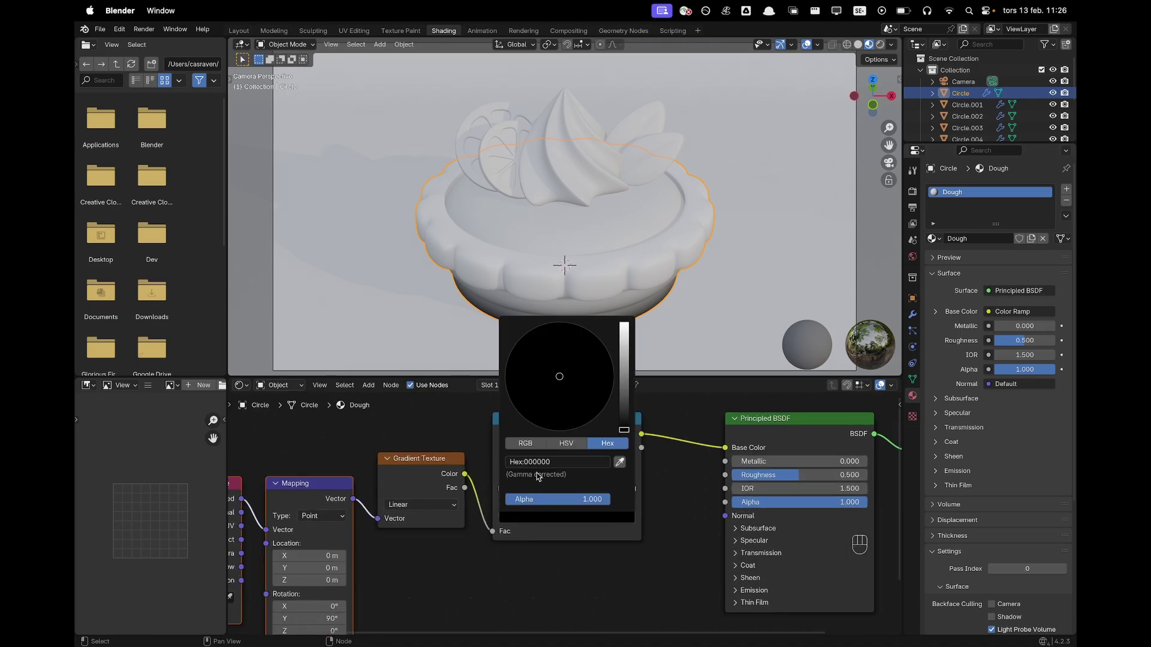
{"action": "left_click", "coordinate": [550, 461]}
{"action": "type", "text": "B26A48"}
{"action": "key", "text": "Return"}
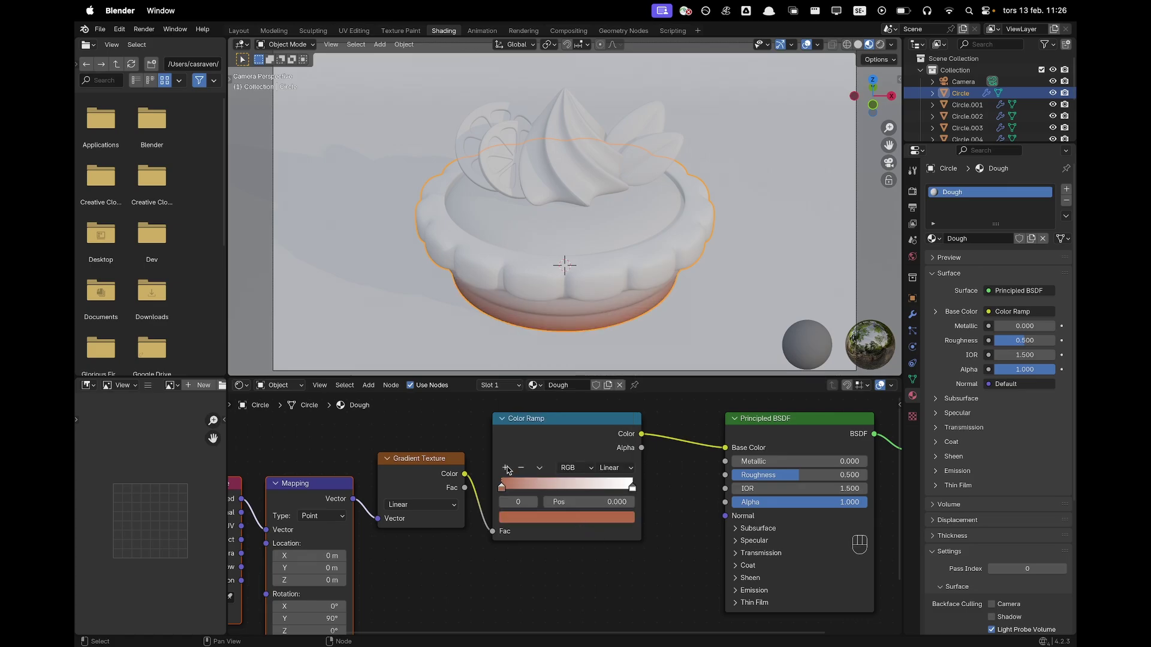
Add three more color stops to the Color Ramp.
{"action": "left_click", "coordinate": [506, 468]}
{"action": "left_click", "coordinate": [505, 468]}
{"action": "left_click", "coordinate": [505, 468]}
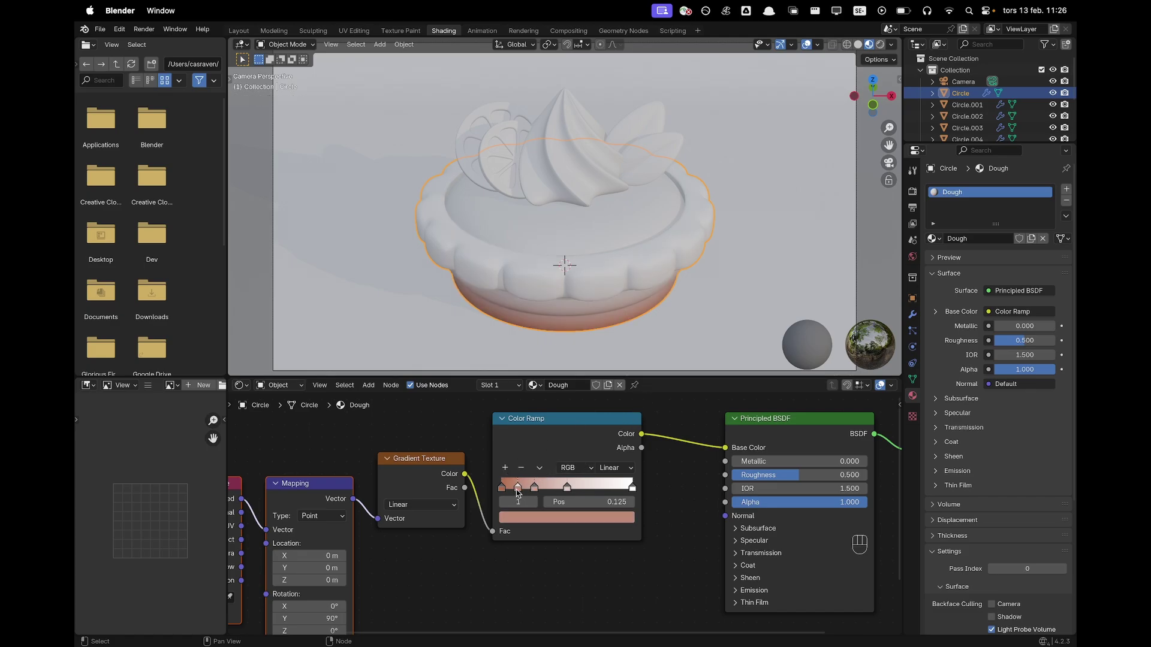
Set the Color Ramp's second stop to position 0.2 with hex color C59655.
{"action": "left_click", "coordinate": [588, 503]}
{"action": "type", "text": "0.2"}
{"action": "key", "text": "Return"}
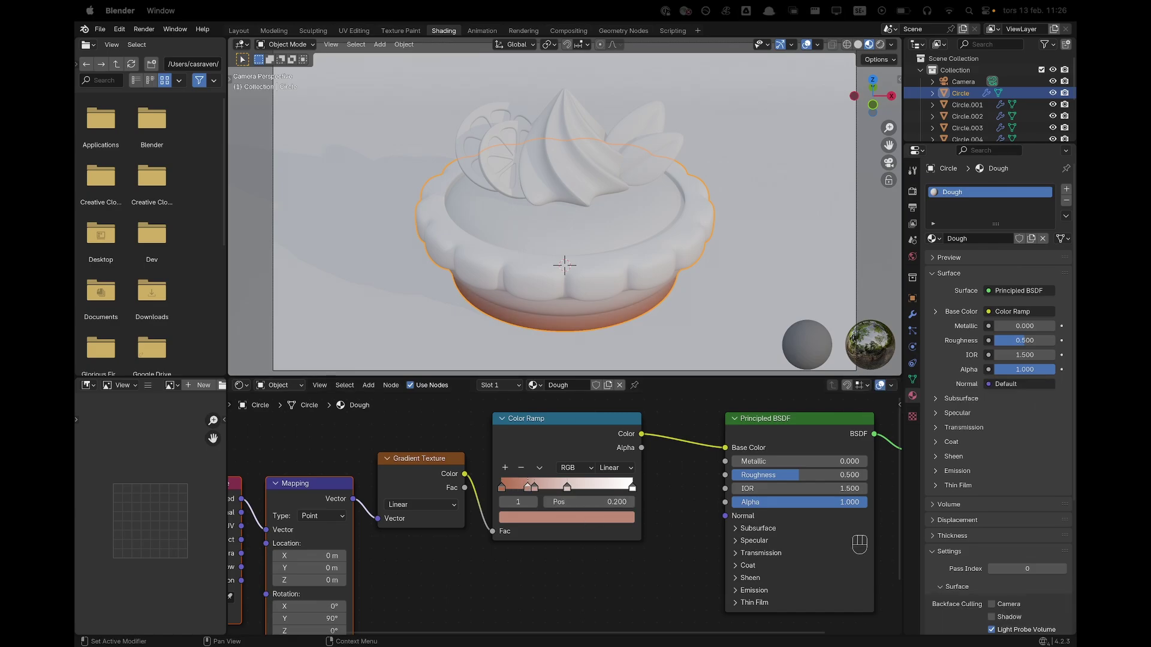
{"action": "left_click", "coordinate": [517, 519]}
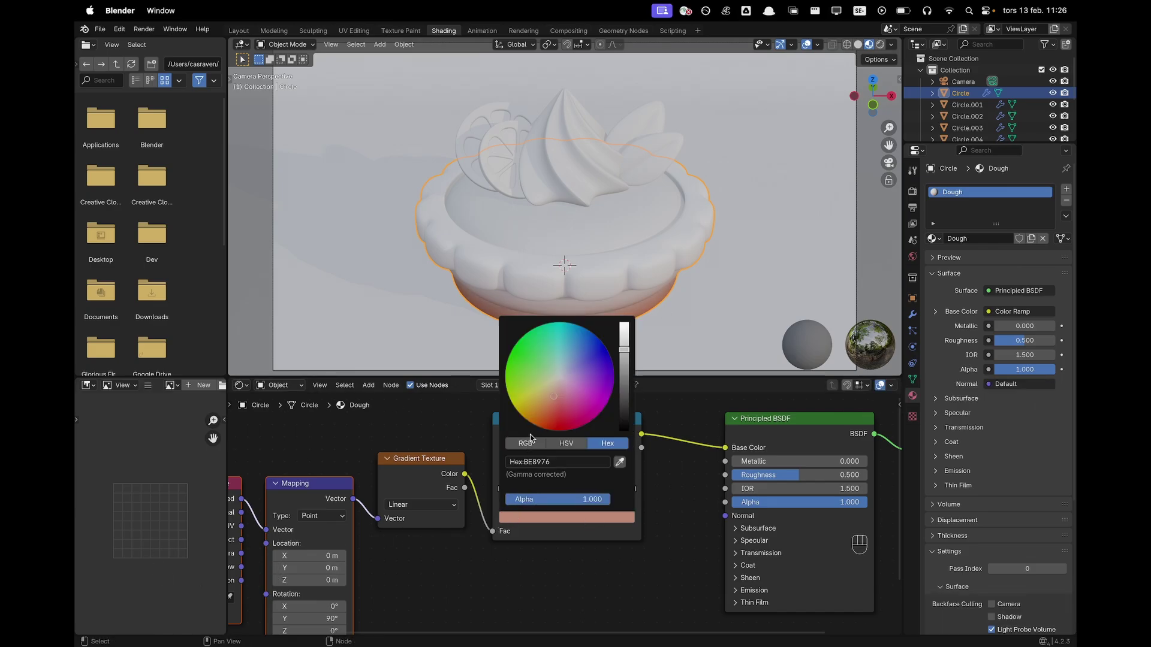
{"action": "left_click", "coordinate": [564, 459]}
{"action": "type", "text": "C59655"}
{"action": "key", "text": "Return"}
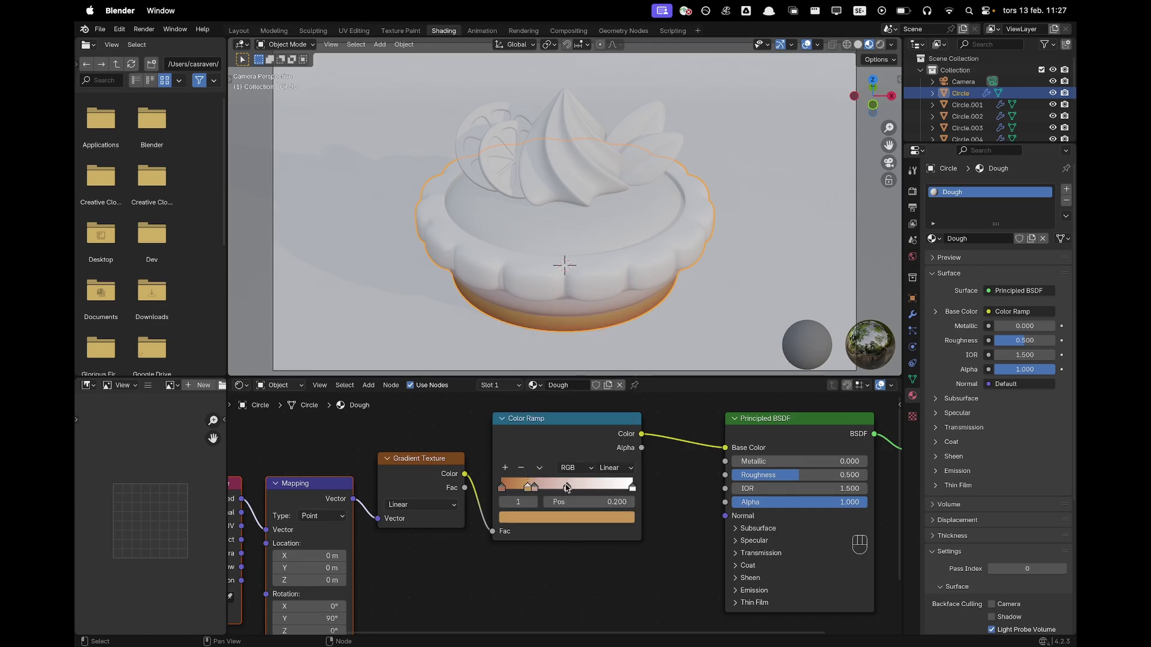
Shift the fourth Color Ramp stop toward the end, then set the third stop to position 0.66 with hex color D5AC58.
{"action": "left_click_drag", "start_coordinate": [567, 488], "coordinate": [612, 489]}
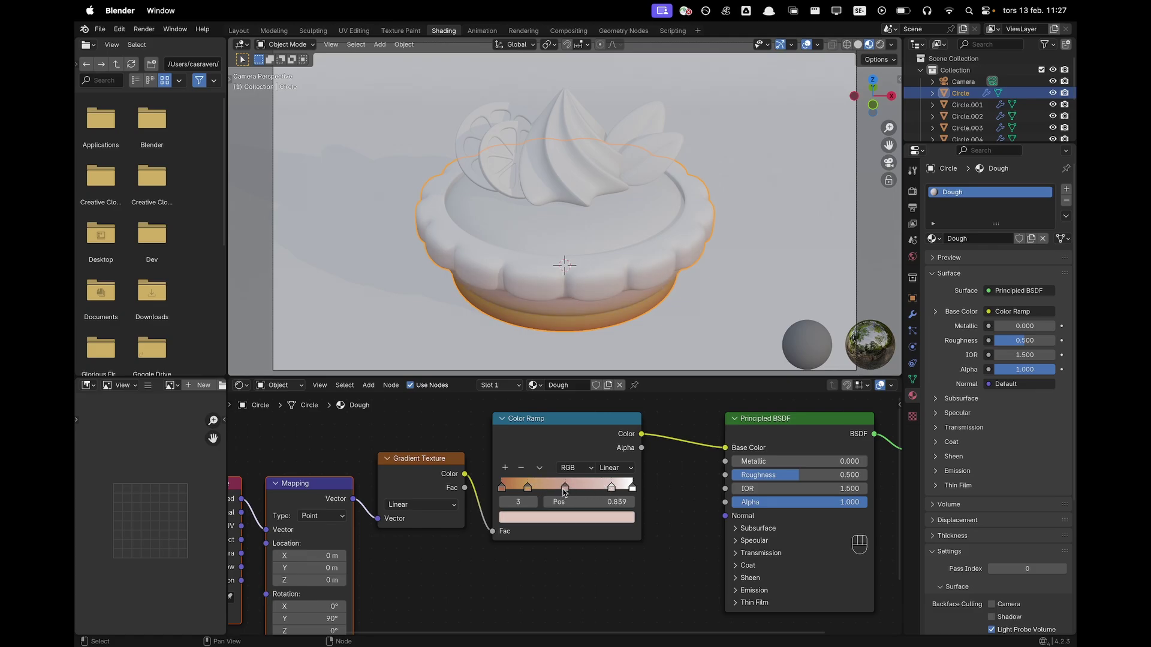
{"action": "left_click", "coordinate": [567, 488]}
{"action": "left_click", "coordinate": [599, 502]}
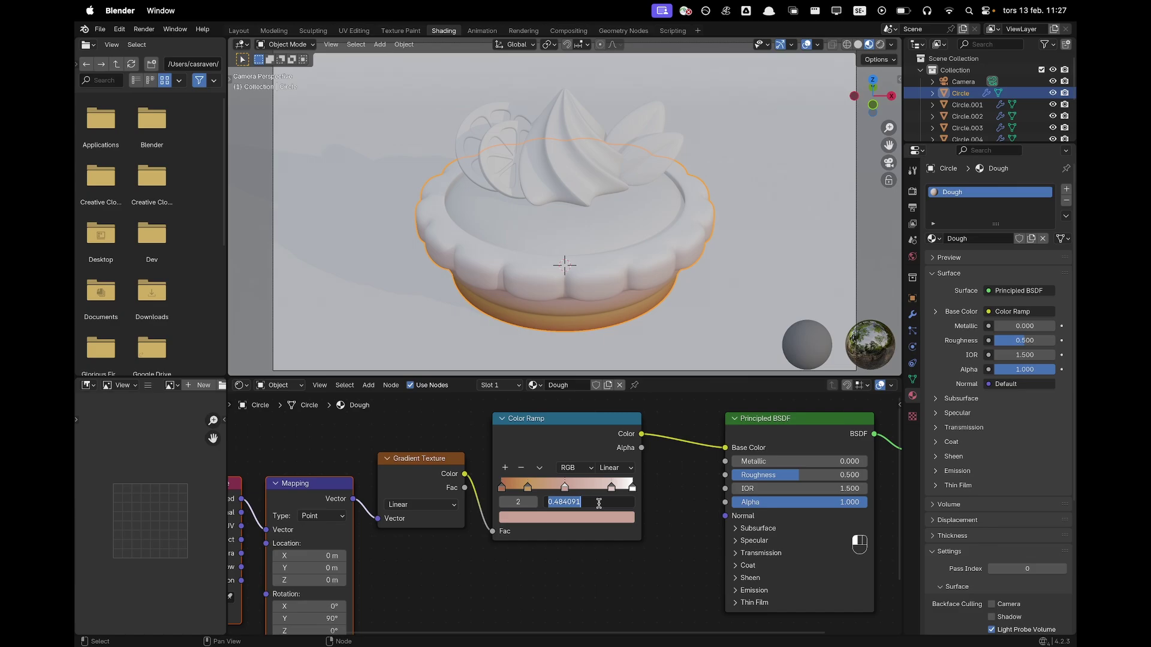
{"action": "type", "text": "0.66"}
{"action": "key", "text": "Return"}
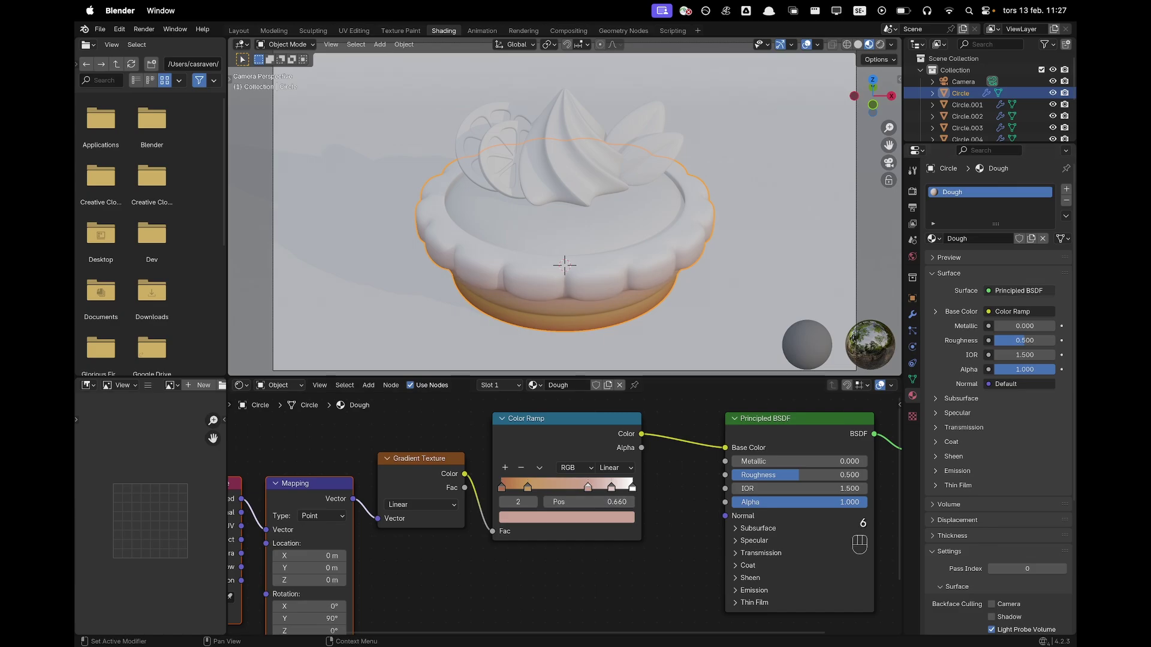
{"action": "left_click", "coordinate": [540, 518]}
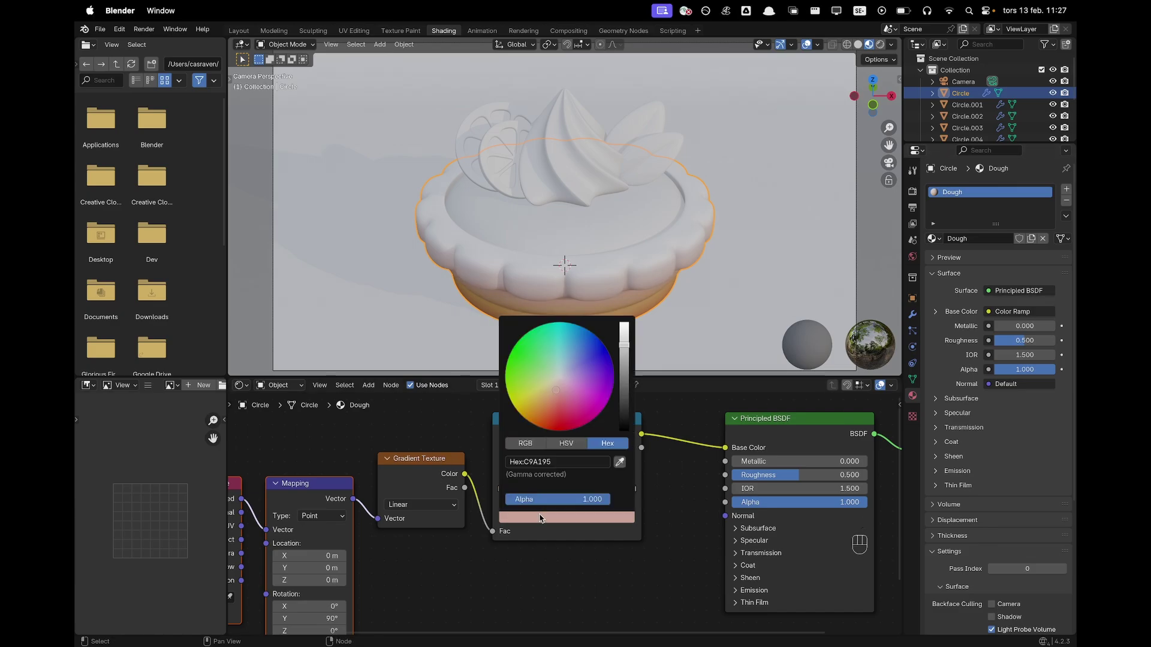
{"action": "left_click", "coordinate": [574, 460]}
{"action": "type", "text": "D5AC58"}
{"action": "key", "text": "Return"}
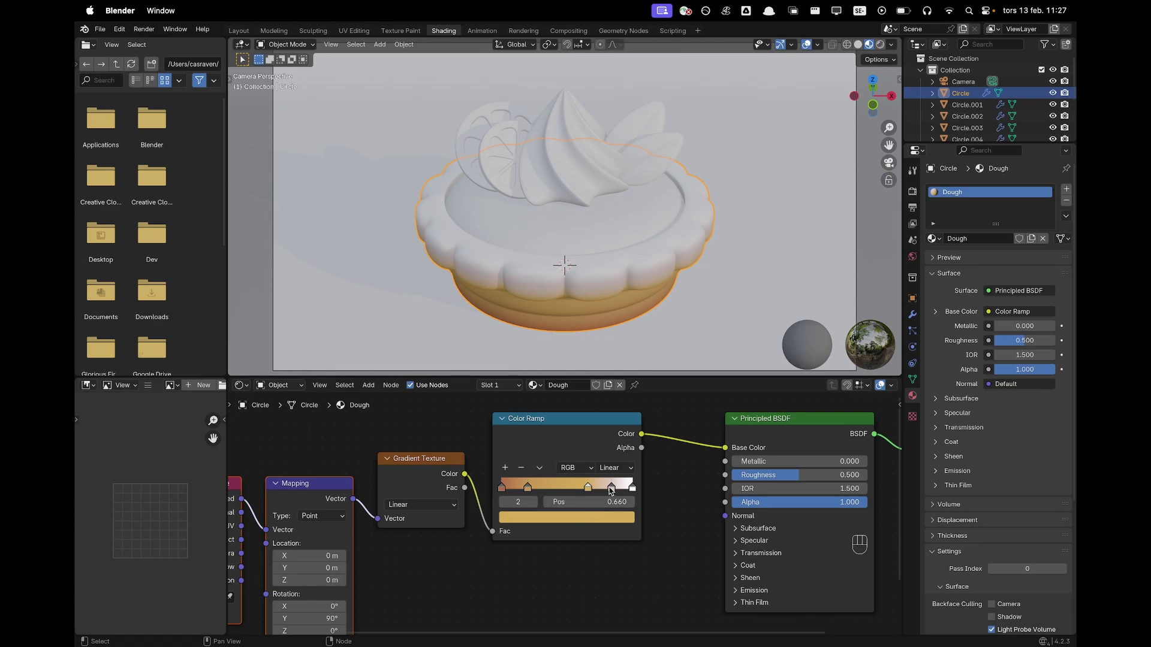
Set the Color Ramp's fourth stop to position 0.9 with hex color BF7147.
{"action": "left_click", "coordinate": [612, 489]}
{"action": "left_click", "coordinate": [605, 502]}
{"action": "key", "text": "BackSpace"}
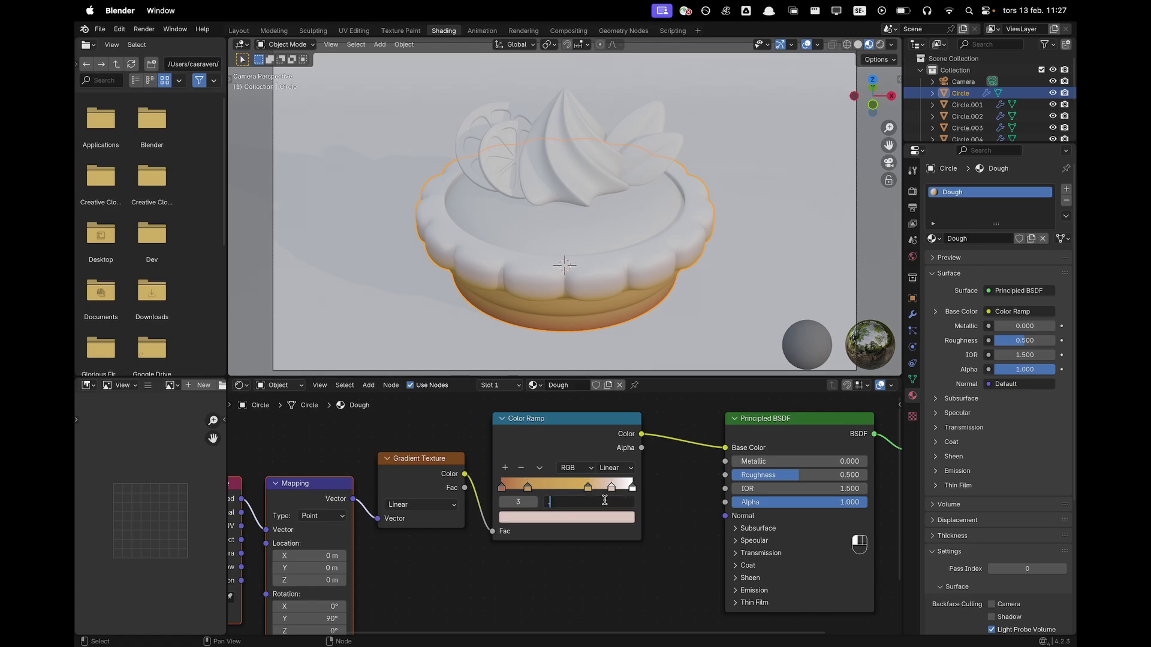
{"action": "key", "text": "Return"}
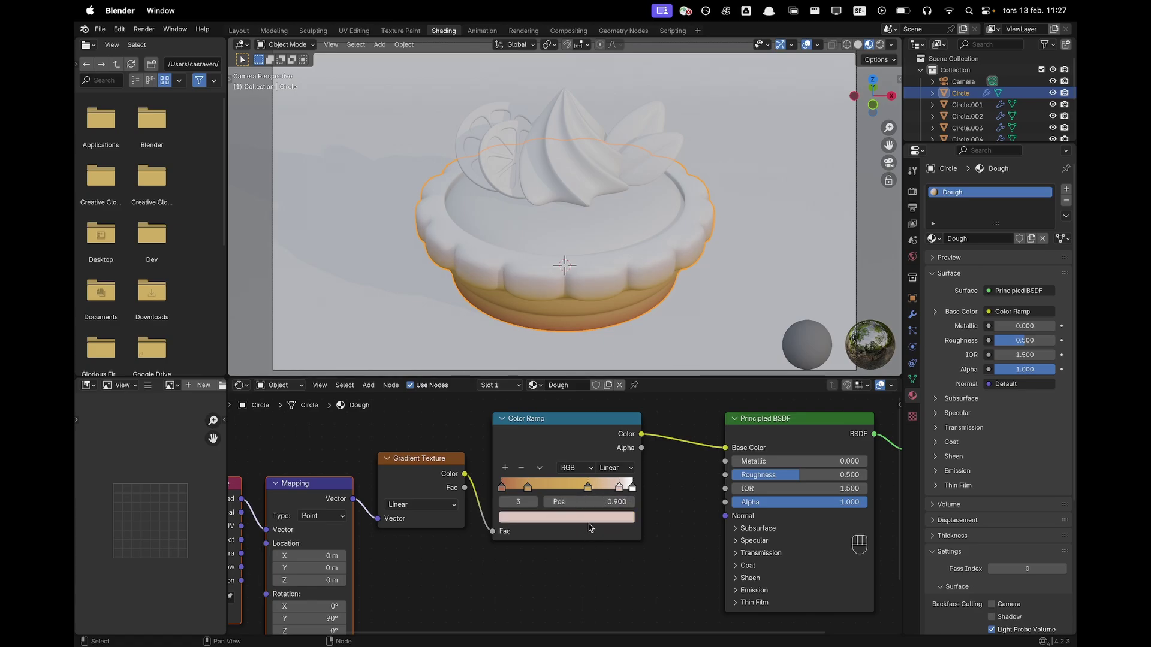
{"action": "left_click", "coordinate": [587, 518]}
{"action": "left_click", "coordinate": [557, 461]}
{"action": "type", "text": "BF7147"}
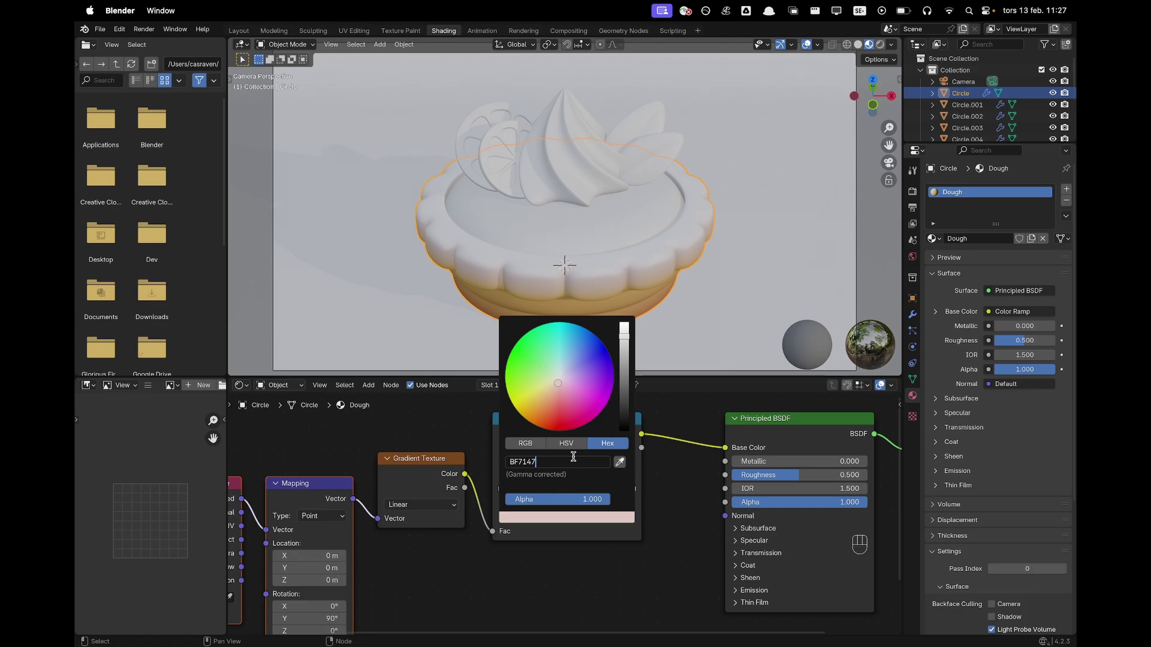
{"action": "key", "text": "Return"}
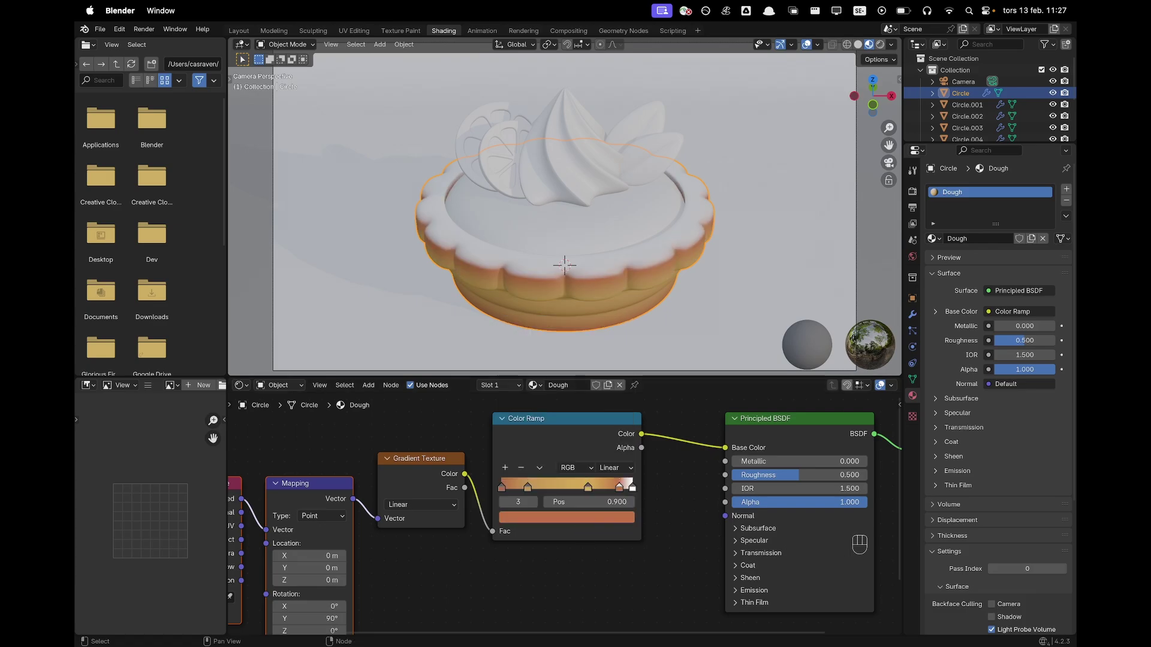
Set the Color Ramp's last stop to hex color A5491D.
{"action": "left_click", "coordinate": [631, 486]}
{"action": "left_click", "coordinate": [604, 518]}
{"action": "left_click", "coordinate": [570, 462]}
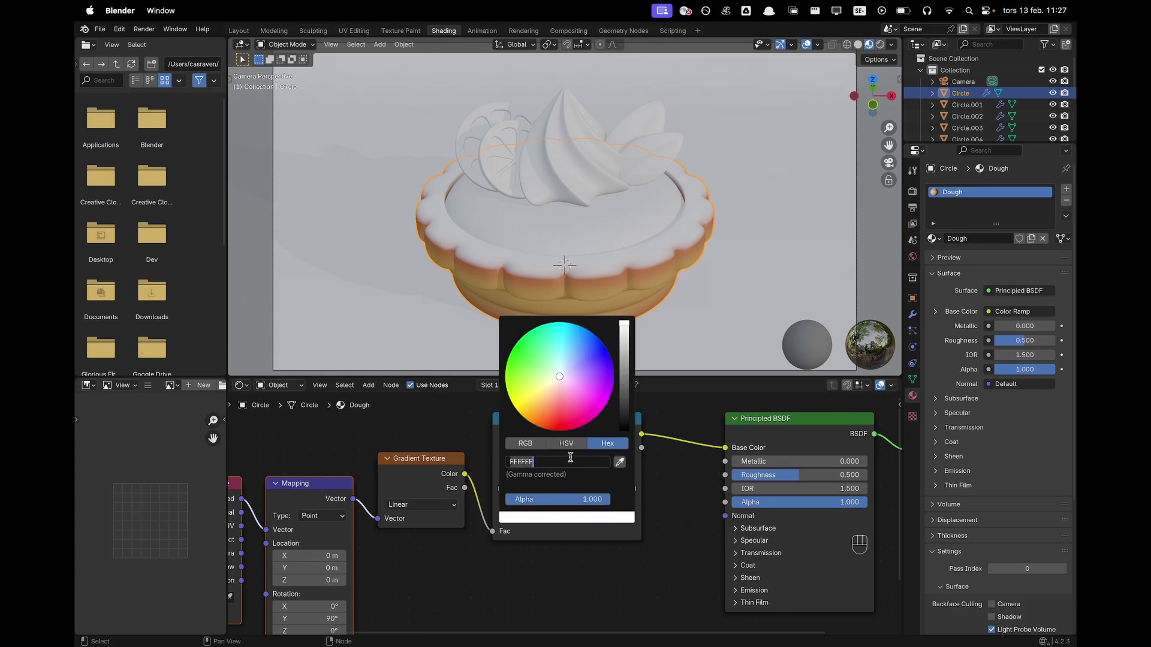
{"action": "type", "text": "A5491D"}
{"action": "key", "text": "Return"}
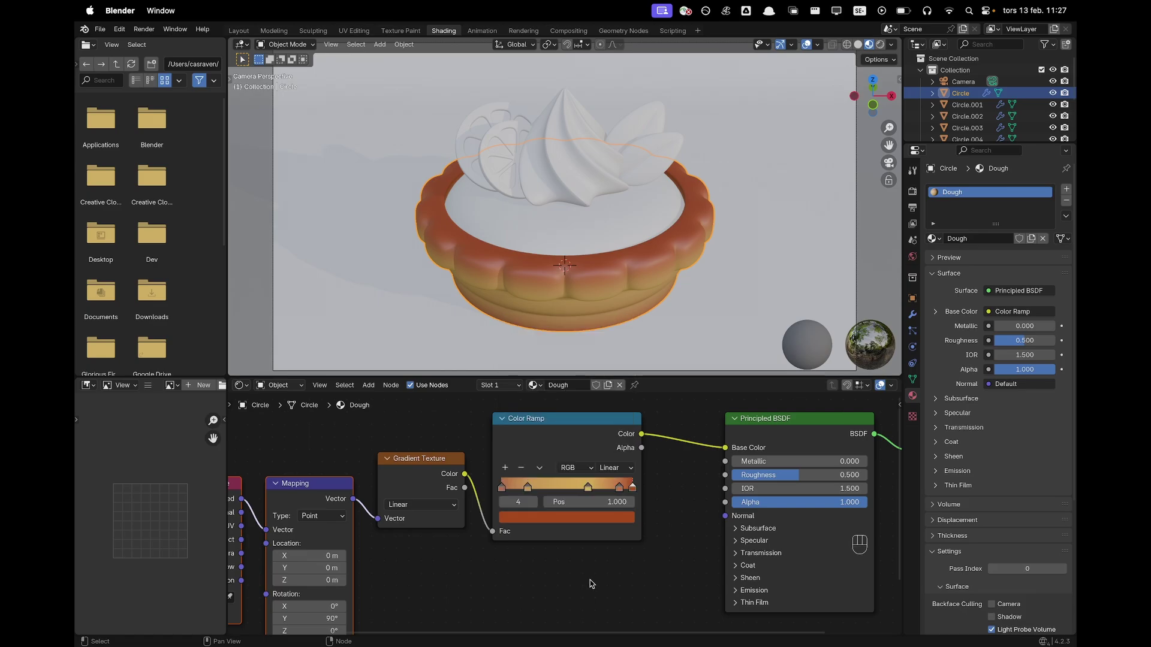
Move the Texture Coordinate, Mapping and Gradient Texture nodes up together so they line up with the Color Ramp.
{"action": "scroll", "coordinate": [588, 581], "scroll_direction": "down", "scroll_amount": 7}
{"action": "middle_click_drag", "start_coordinate": [547, 576], "coordinate": [533, 549], "text": "shift"}
{"action": "left_click_drag", "start_coordinate": [332, 462], "coordinate": [481, 524]}
{"action": "left_click_drag", "start_coordinate": [492, 476], "coordinate": [496, 446]}
{"action": "left_click", "coordinate": [334, 441]}
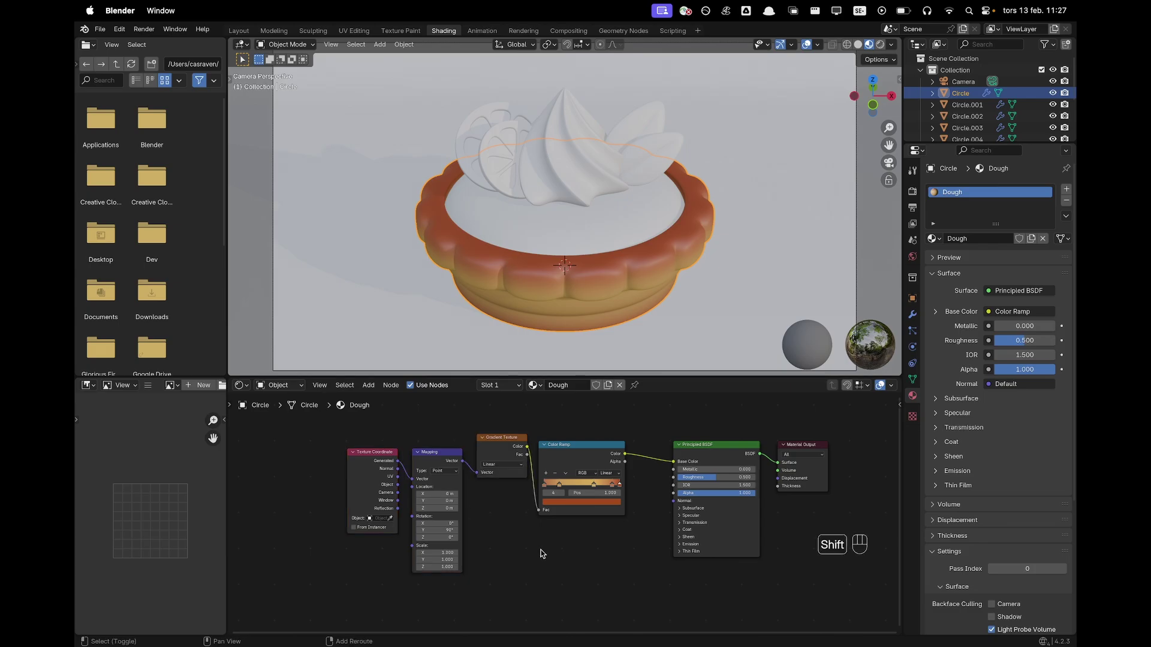
Add a Noise Texture node in the free space below the Mapping node.
{"action": "middle_click_drag", "start_coordinate": [540, 547], "coordinate": [542, 475], "text": "shift"}
{"action": "key", "text": "shift+a"}
{"action": "type", "text": "noise"}
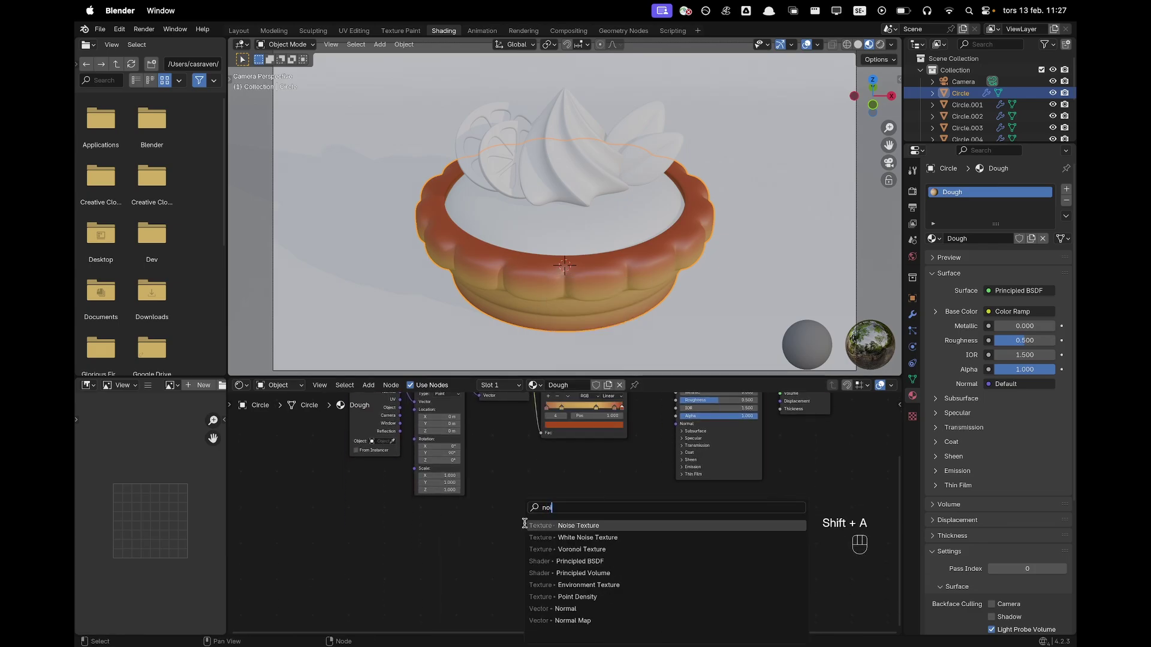
{"action": "key", "text": "Return"}
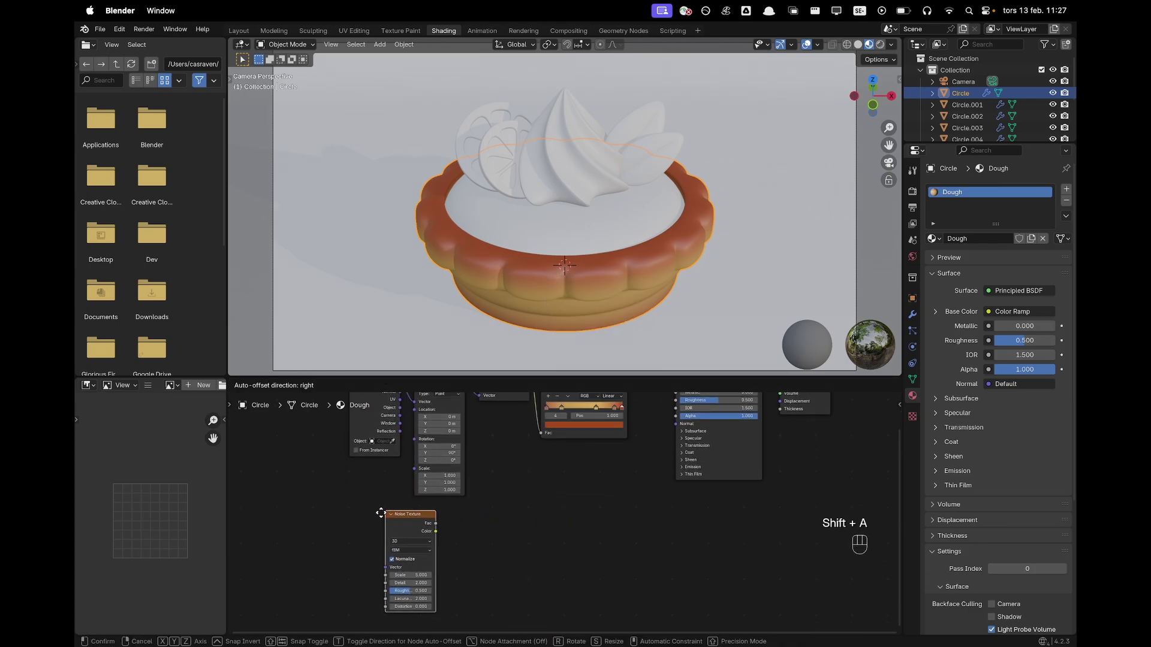
{"action": "left_click", "coordinate": [378, 516]}
Add a Voronoi Texture beside the Noise Texture, with the noise Fac output linked to its Vector input.
{"action": "scroll", "coordinate": [453, 544], "scroll_direction": "up", "scroll_amount": 1}
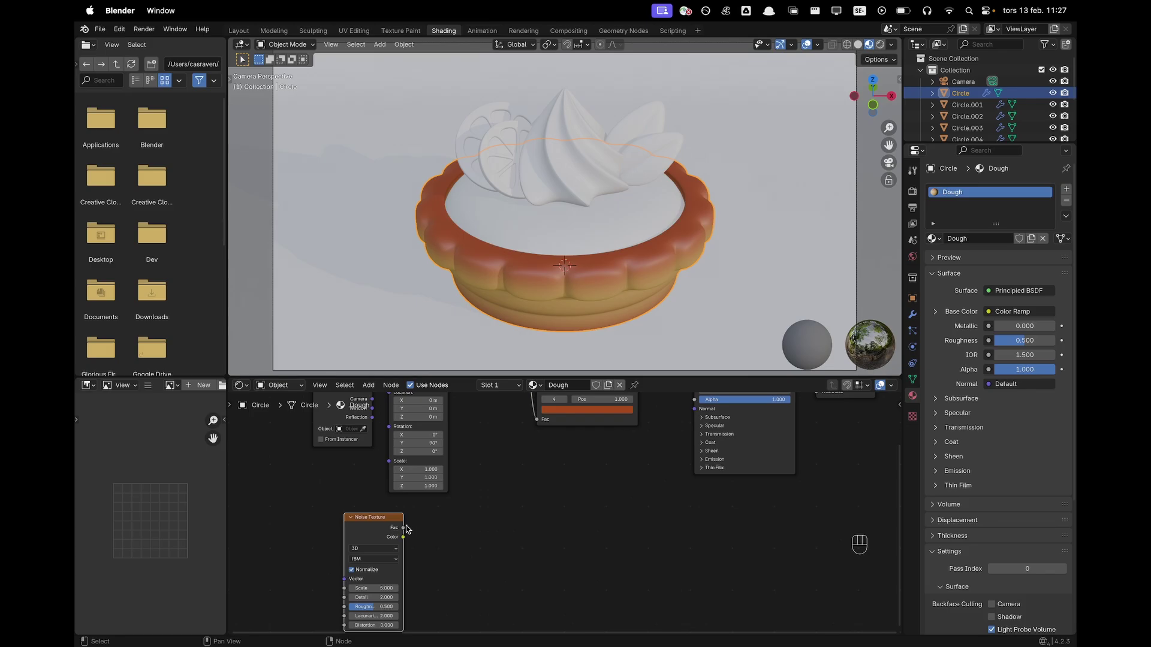
{"action": "left_click_drag", "start_coordinate": [403, 531], "coordinate": [487, 540]}
{"action": "type", "text": "voro"}
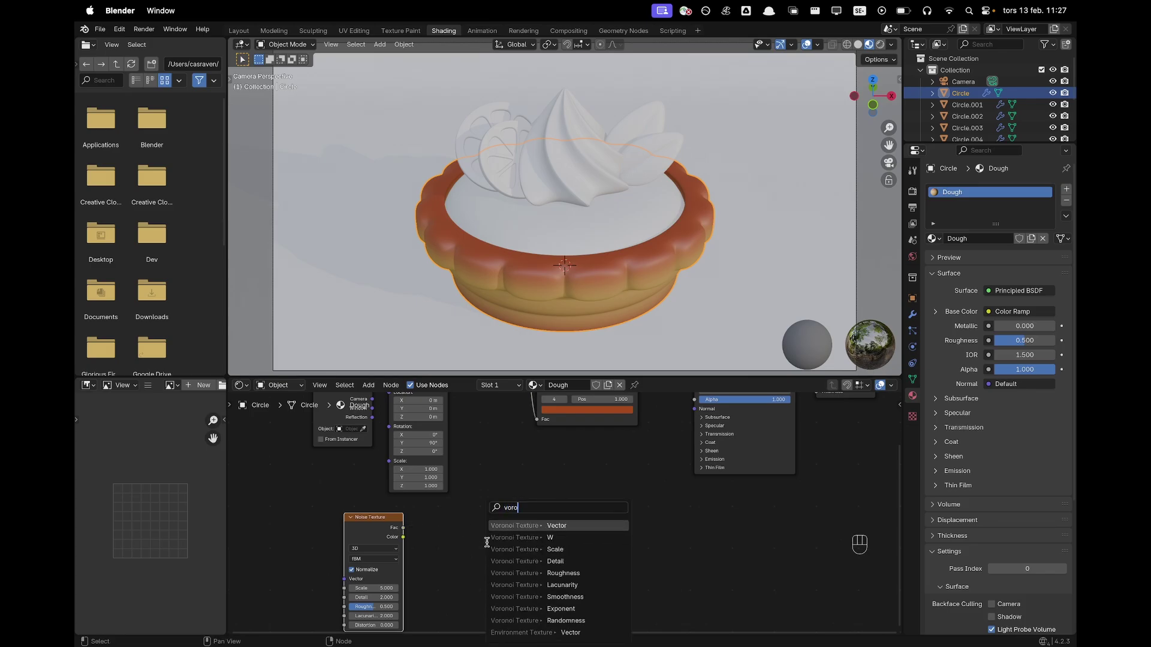
{"action": "key", "text": "Return"}
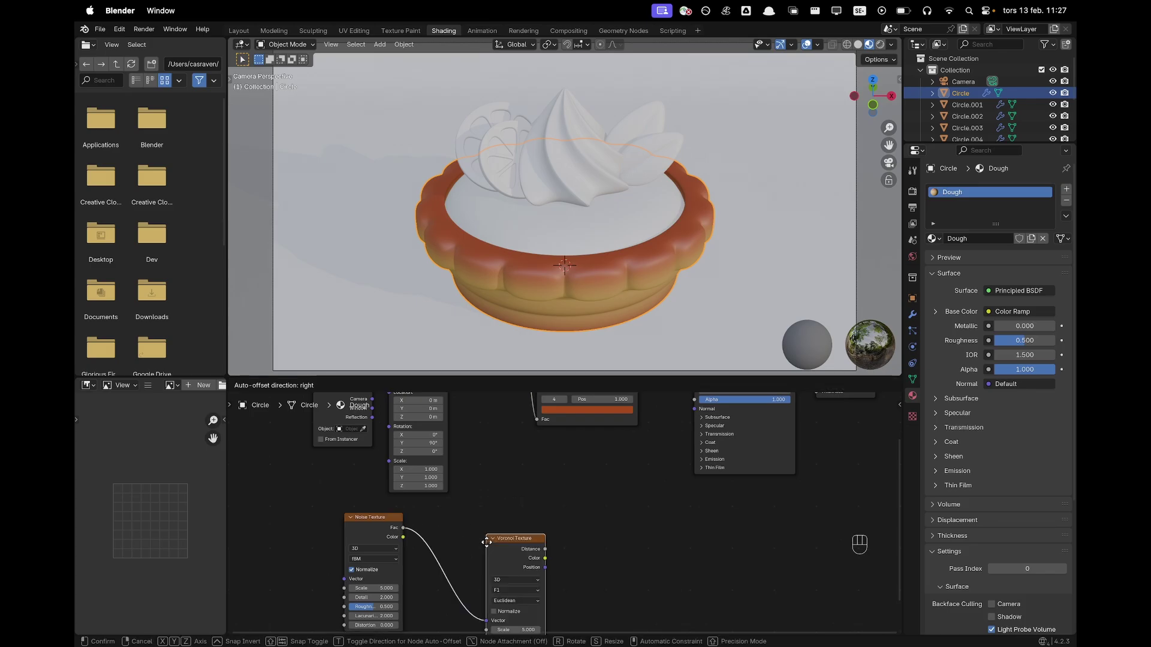
{"action": "left_click", "coordinate": [426, 522]}
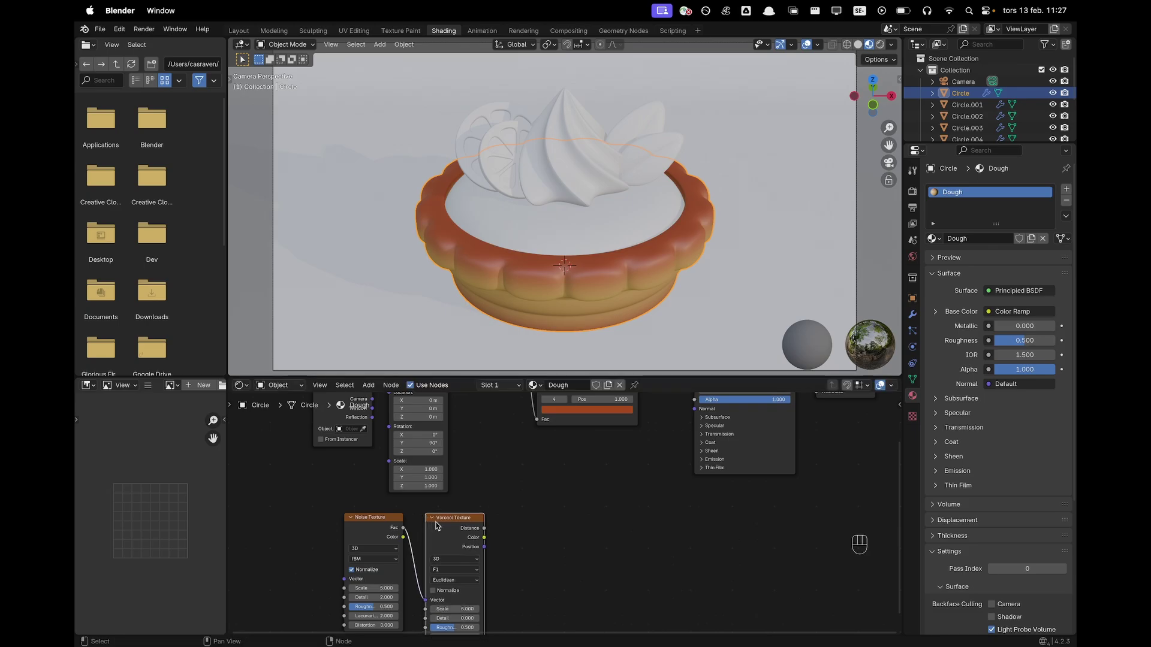
Add a Color Ramp beside the Voronoi Texture, with the Voronoi Distance output linked to its Fac input.
{"action": "left_click_drag", "start_coordinate": [484, 529], "coordinate": [551, 530]}
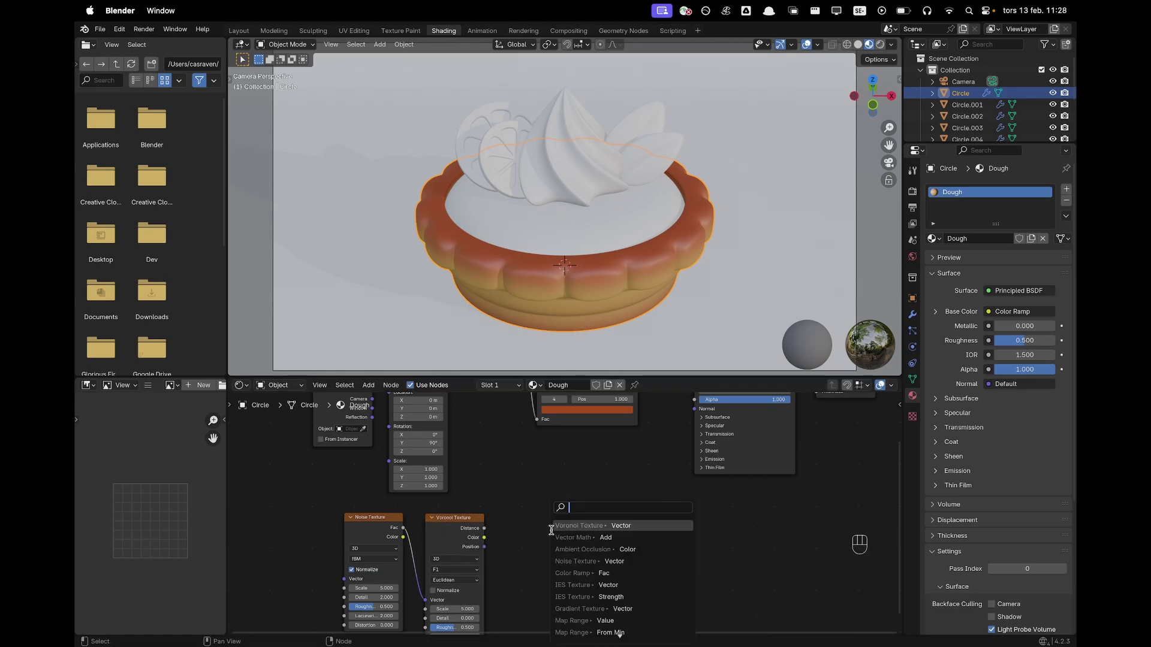
{"action": "type", "text": "ramp"}
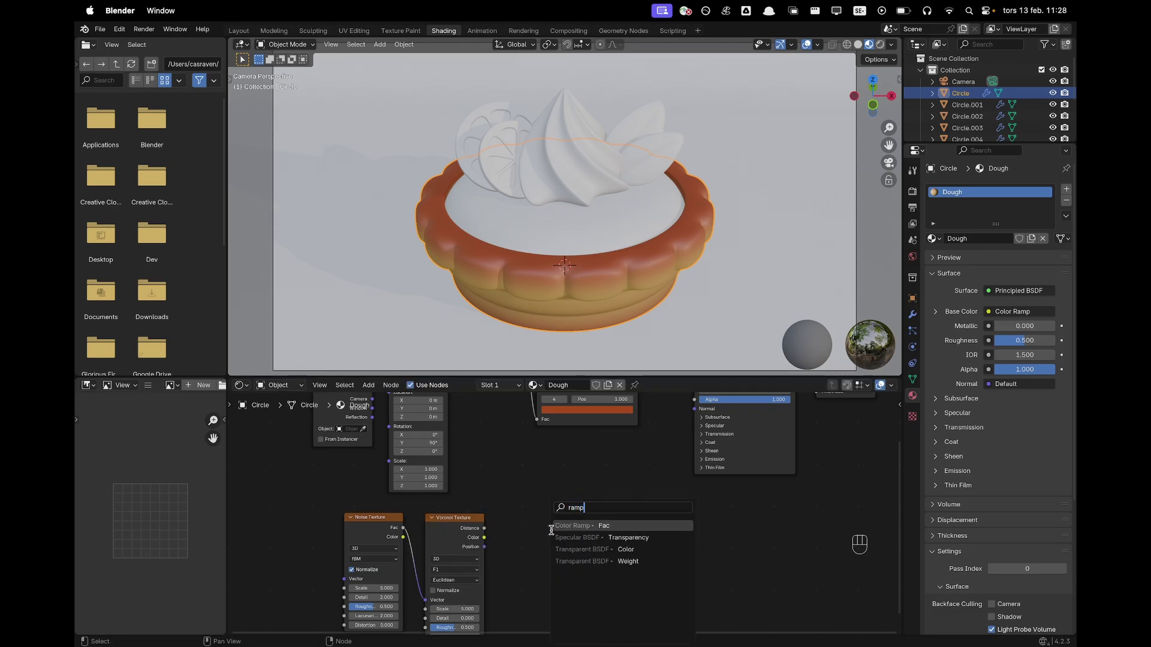
{"action": "key", "text": "Return"}
{"action": "left_click", "coordinate": [519, 520]}
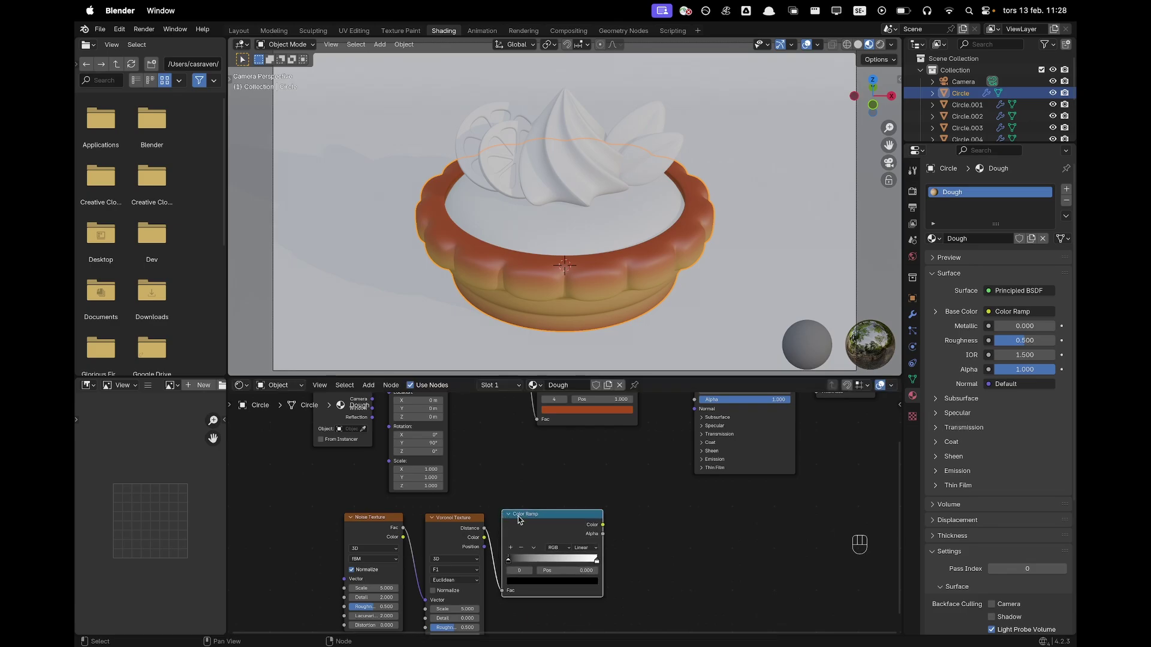
Add a Bump node with the new Color Ramp's color feeding its Height, and link its Normal output to the Principled BSDF's Normal.
{"action": "left_click_drag", "start_coordinate": [603, 525], "coordinate": [649, 525]}
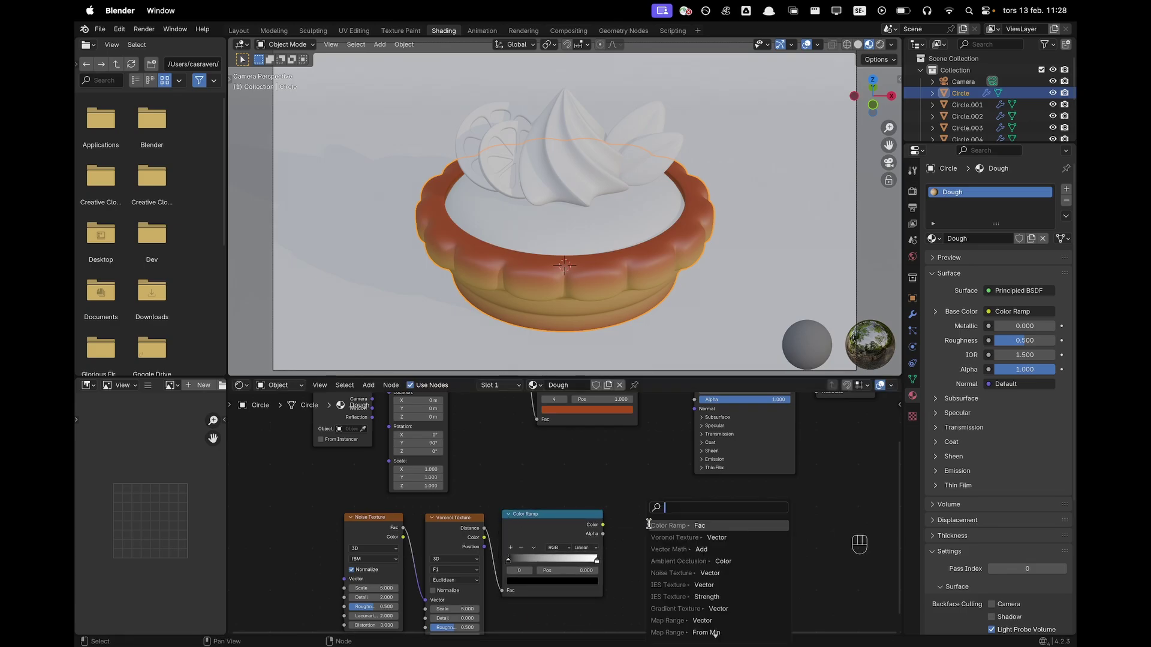
{"action": "type", "text": "bump"}
{"action": "key", "text": "Return"}
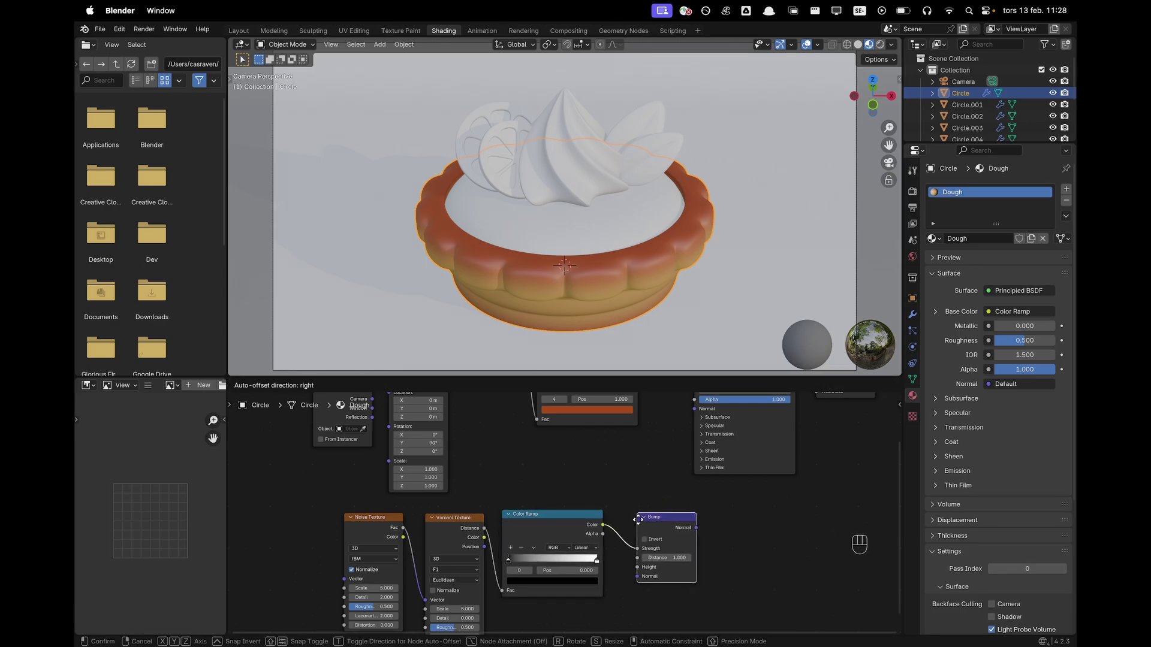
{"action": "left_click", "coordinate": [638, 522]}
{"action": "left_click_drag", "start_coordinate": [634, 546], "coordinate": [634, 562]}
{"action": "mouse_move", "coordinate": [694, 523]}
{"action": "left_mouse_down"}
{"action": "mouse_move", "coordinate": [690, 399]}
{"action": "mouse_move", "coordinate": [693, 531]}
{"action": "left_mouse_up"}
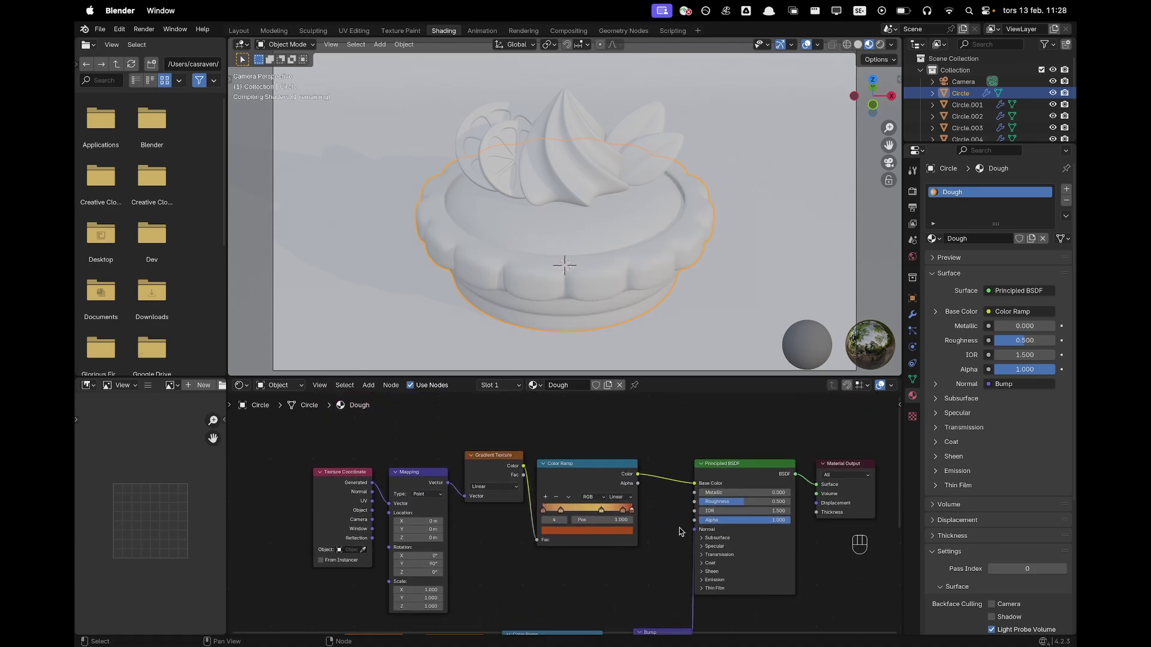
Set the Scale of both the Noise Texture and the Voronoi Texture to 50.
{"action": "scroll", "coordinate": [681, 537], "scroll_direction": "down", "scroll_amount": 1}
{"action": "middle_click_drag", "start_coordinate": [651, 457], "coordinate": [641, 349], "text": "shift"}
{"action": "scroll", "coordinate": [594, 534], "scroll_direction": "up", "scroll_amount": 4}
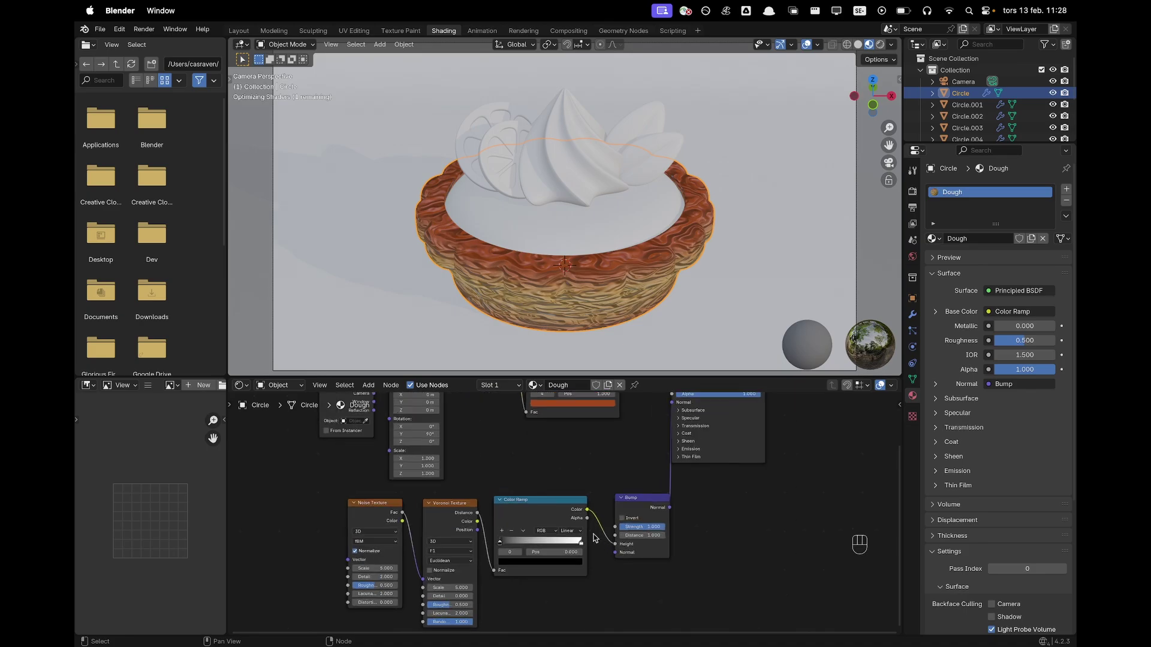
{"action": "middle_click_drag", "start_coordinate": [582, 500], "coordinate": [606, 457], "text": "shift"}
{"action": "scroll", "coordinate": [605, 457], "scroll_direction": "up", "scroll_amount": 1}
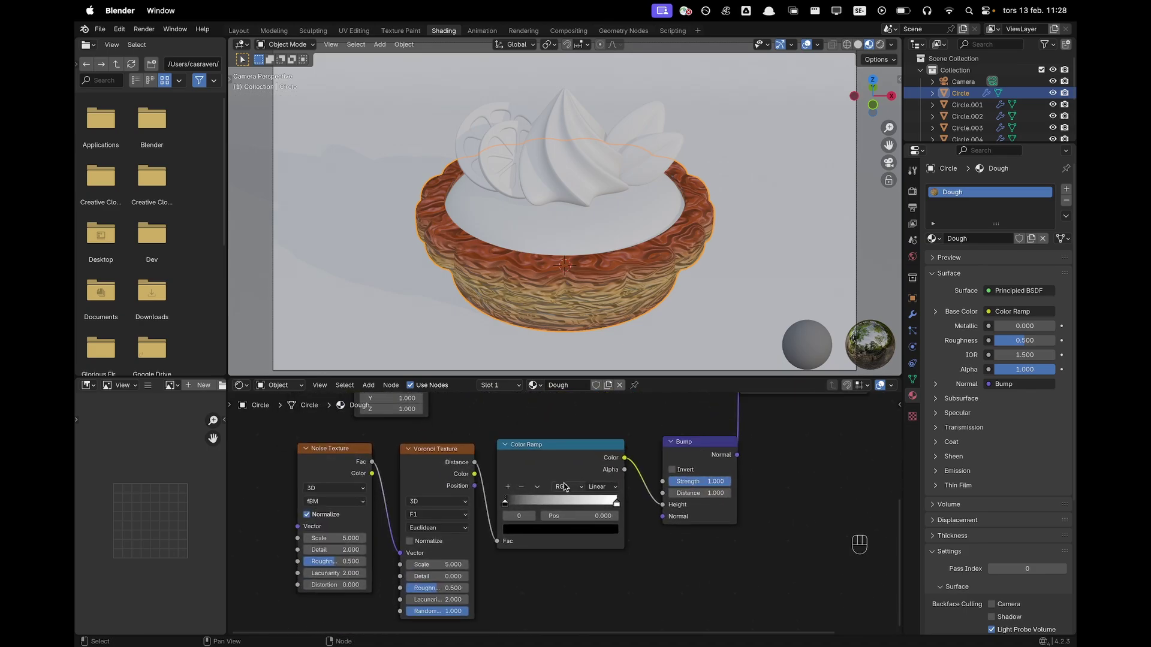
{"action": "left_click", "coordinate": [345, 548]}
{"action": "left_click", "coordinate": [345, 539]}
{"action": "left_click", "coordinate": [346, 539]}
{"action": "type", "text": "50"}
{"action": "key", "text": "Return"}
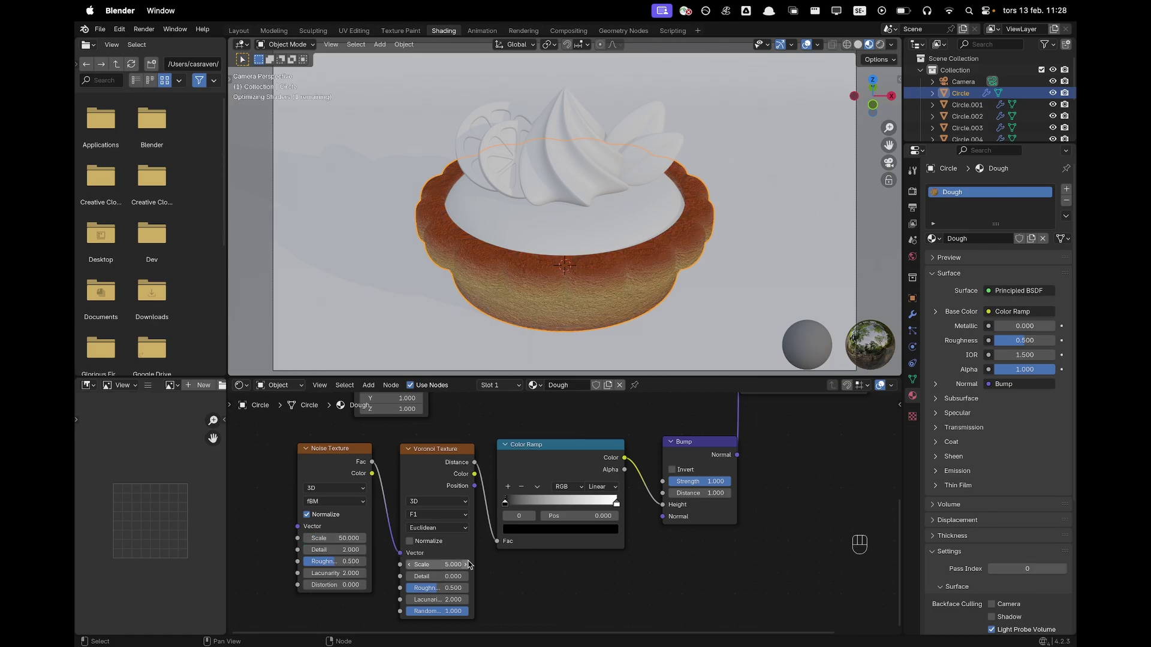
{"action": "left_click", "coordinate": [437, 565]}
{"action": "type", "text": "50"}
{"action": "key", "text": "Return"}
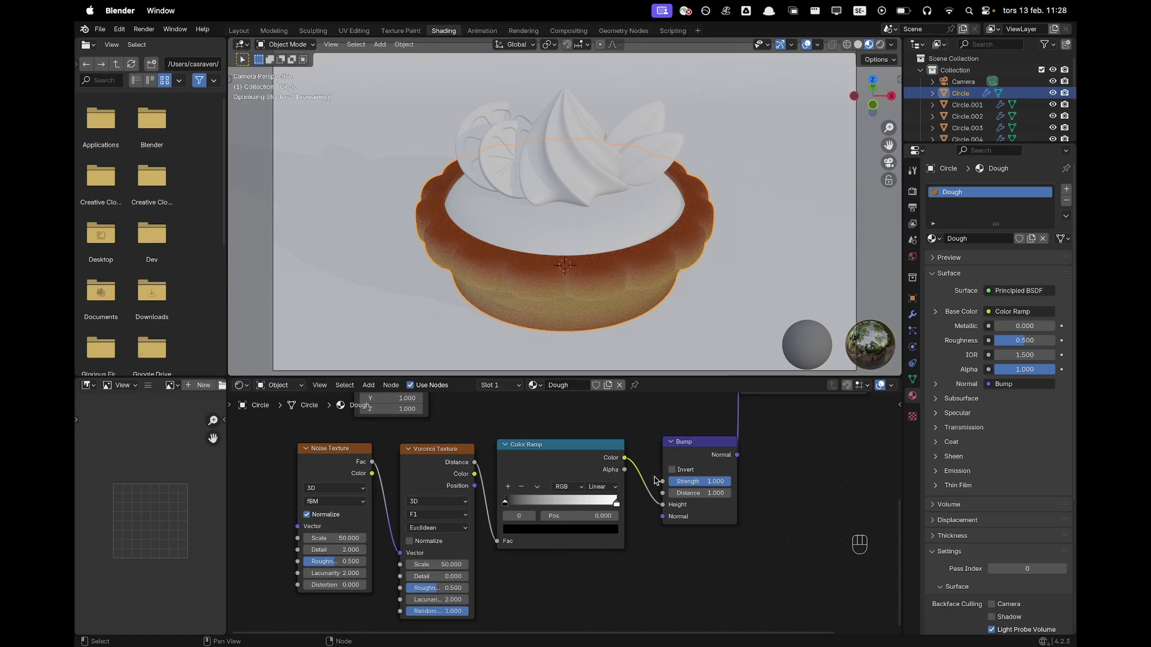
Set the Bump node's Strength to 0.25 and check the crust surface up close.
{"action": "left_click", "coordinate": [711, 482]}
{"action": "type", "text": "0.25"}
{"action": "key", "text": "Return"}
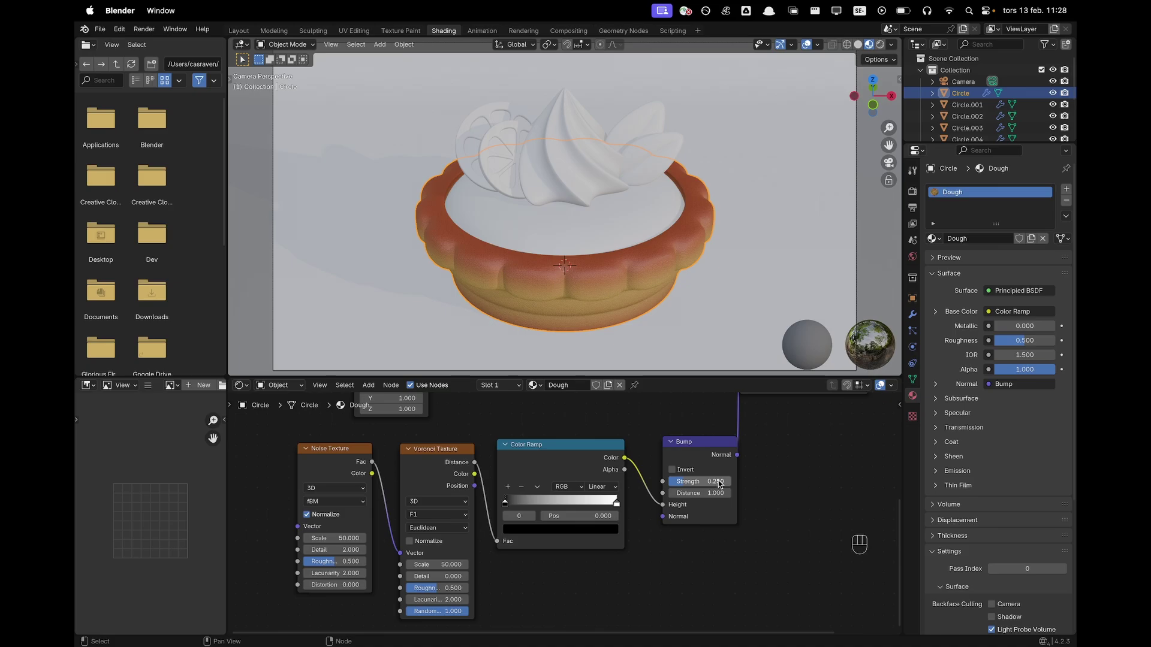
{"action": "scroll", "coordinate": [588, 298], "scroll_direction": "up", "scroll_amount": 4}
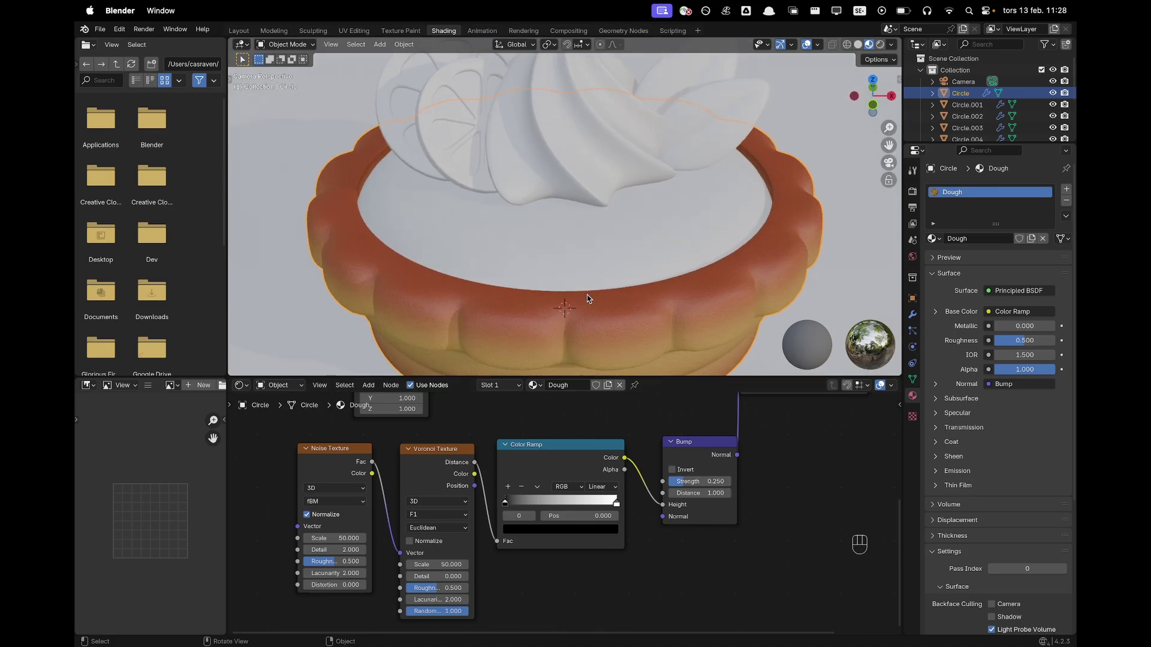
{"action": "scroll", "coordinate": [587, 298], "scroll_direction": "down", "scroll_amount": 2}
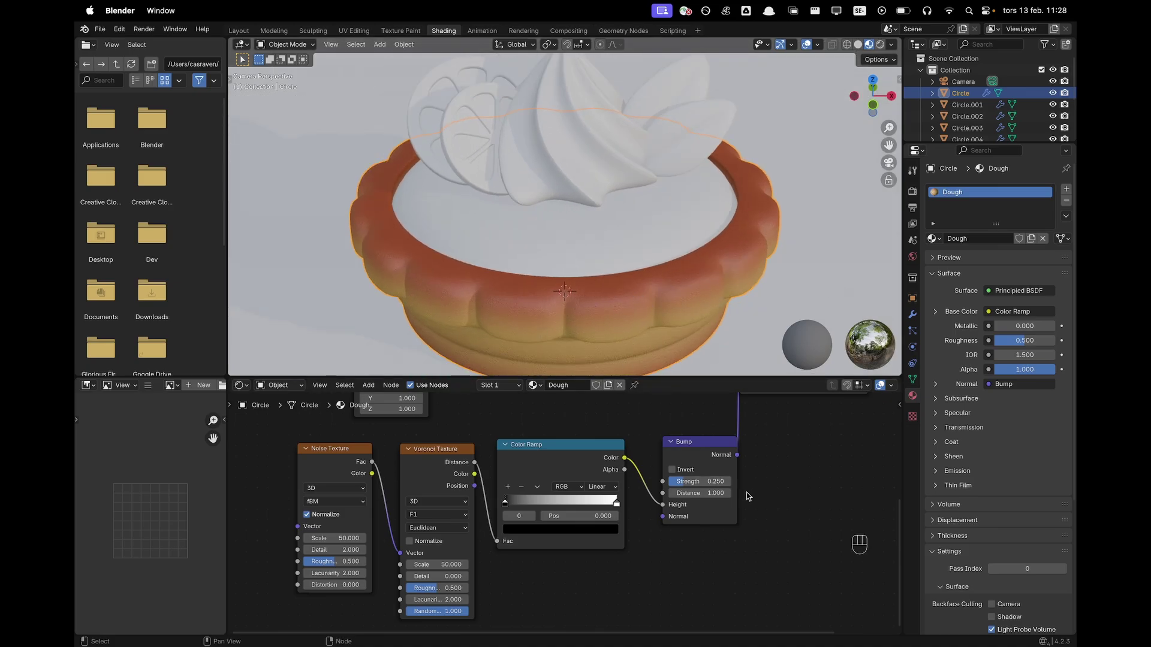
Set the Dough material's Principled BSDF Roughness to 0.7.
{"action": "scroll", "coordinate": [746, 491], "scroll_direction": "down", "scroll_amount": 2}
{"action": "middle_click_drag", "start_coordinate": [688, 478], "coordinate": [596, 598], "text": "shift"}
{"action": "left_click", "coordinate": [698, 433]}
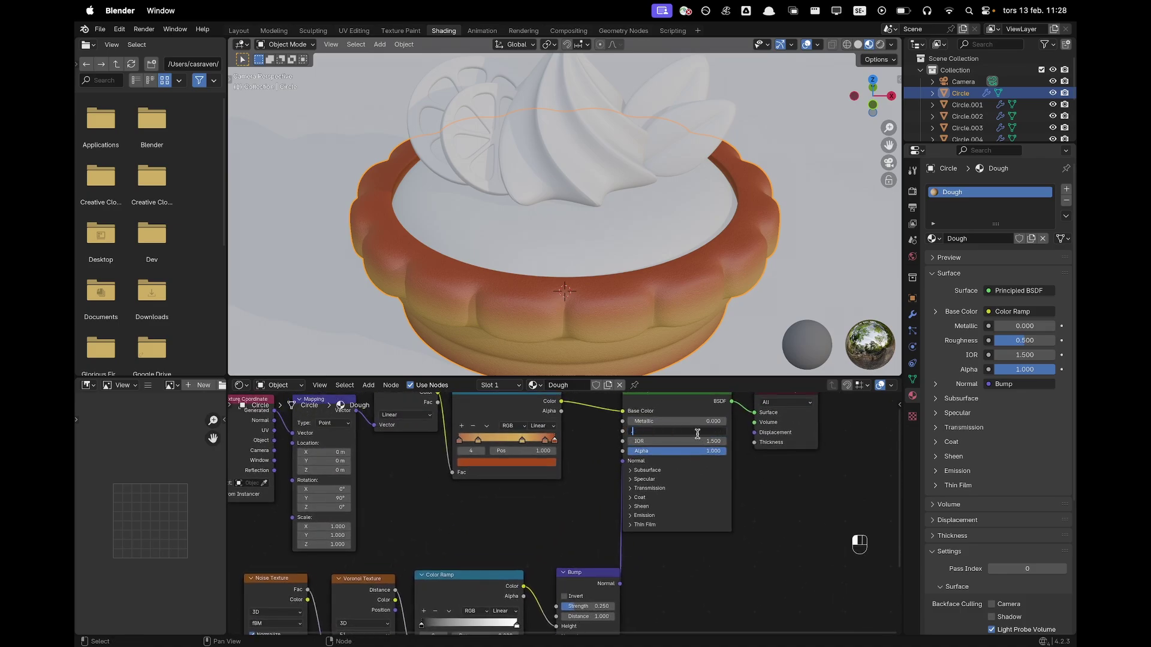
{"action": "key", "text": "Return"}
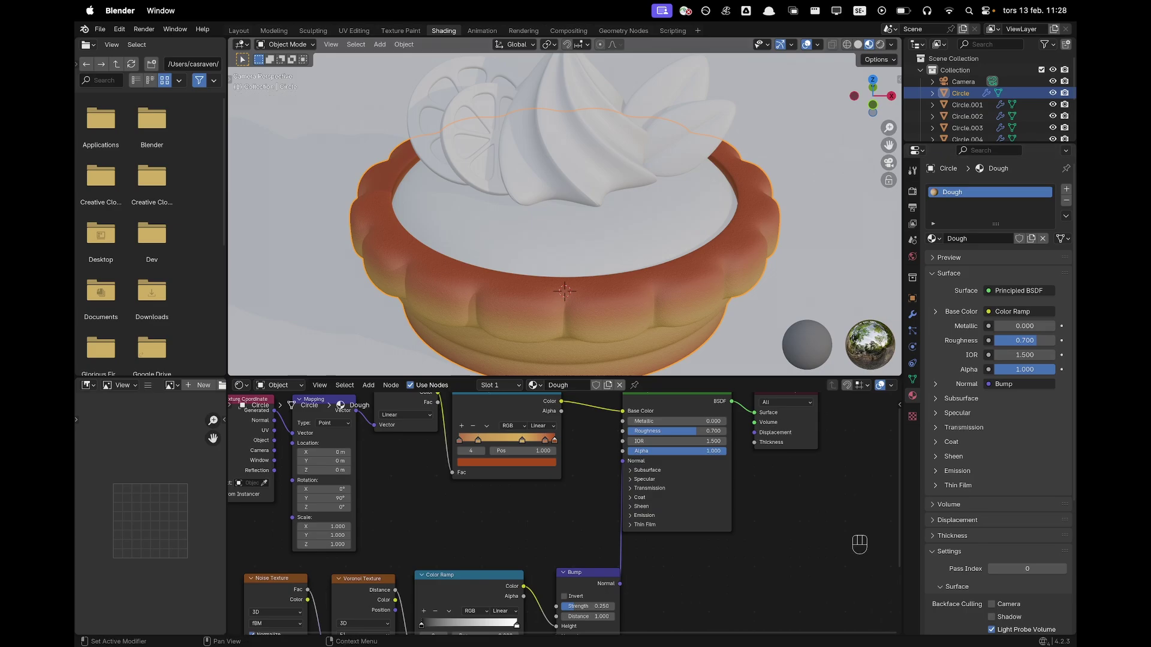
Create a new material named Lemon Middle on the tart's filling object.
{"action": "left_click", "coordinate": [570, 226]}
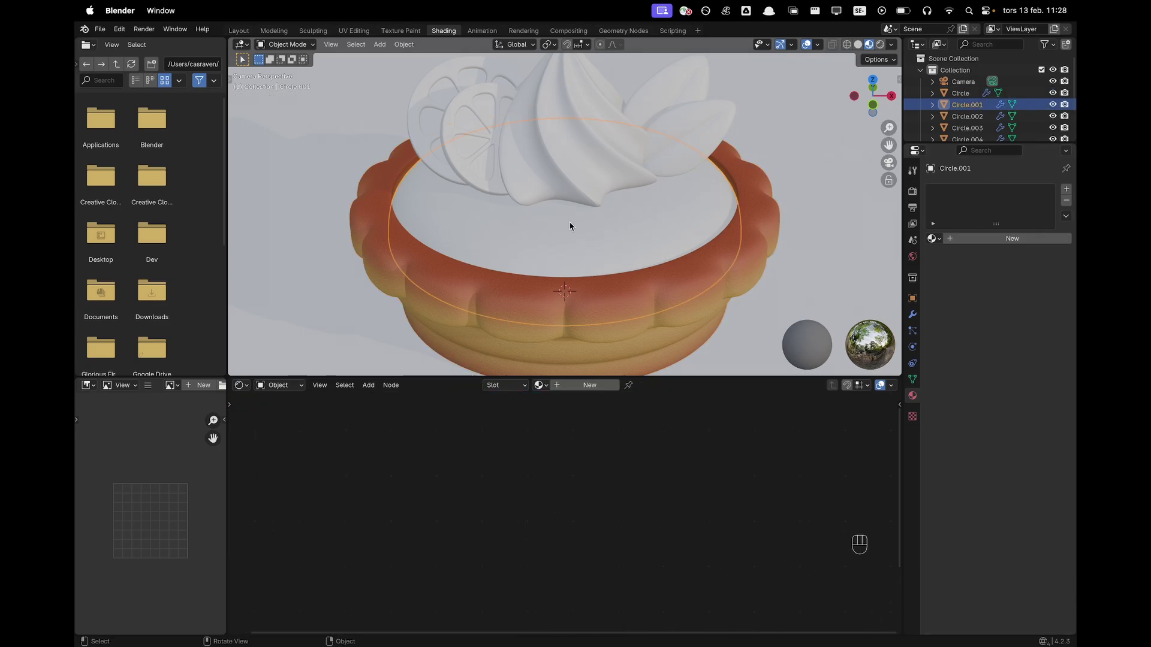
{"action": "left_click", "coordinate": [584, 387]}
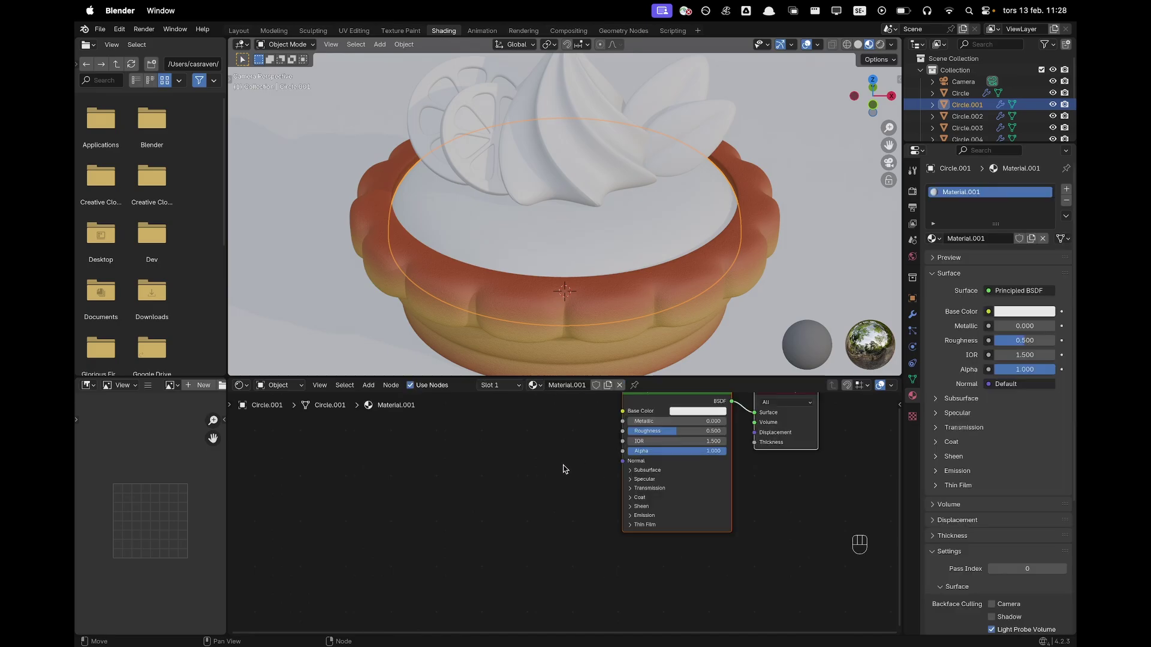
{"action": "double_click", "coordinate": [571, 386]}
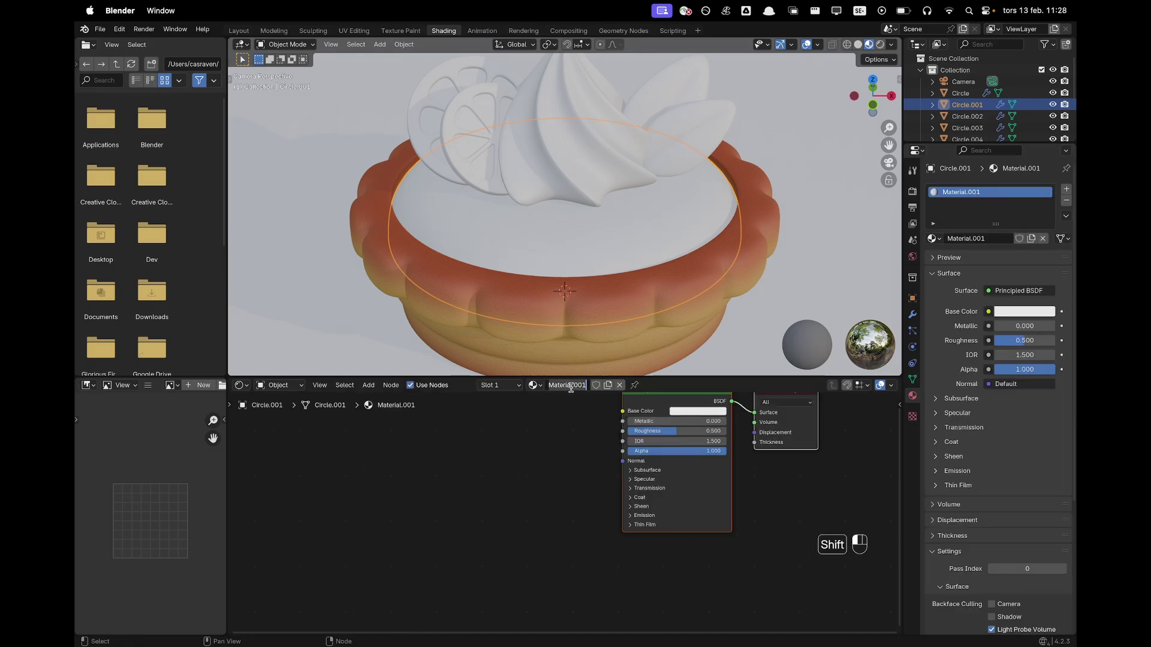
{"action": "type", "text": "Lemon Middle"}
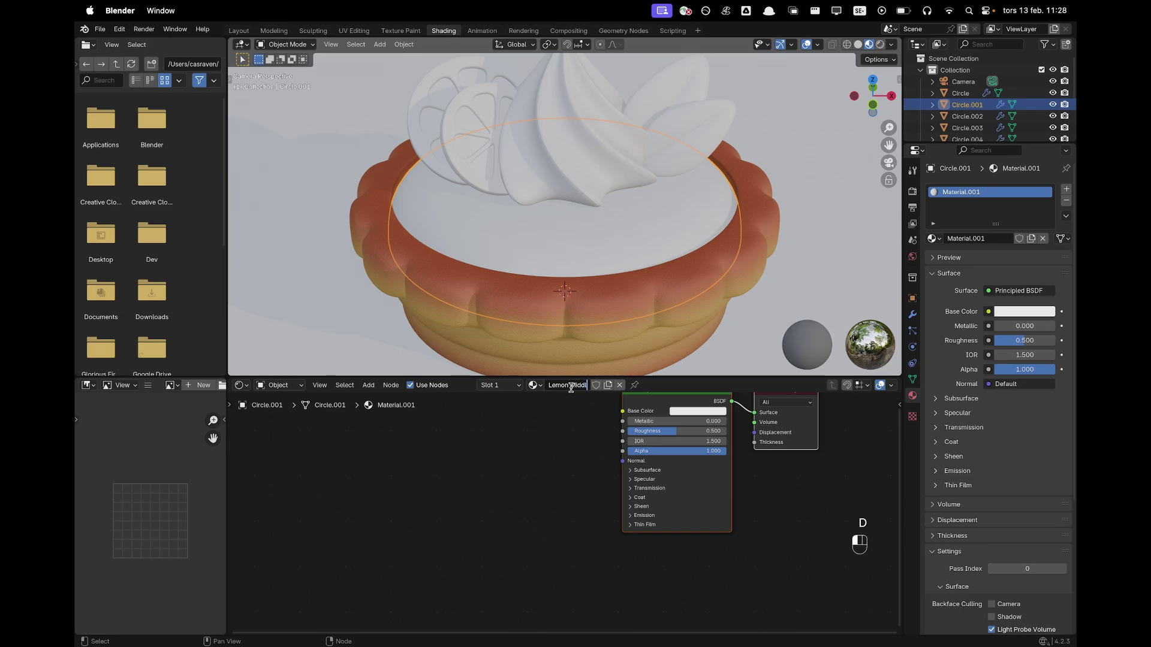
{"action": "key", "text": "Return"}
{"action": "scroll", "coordinate": [602, 487], "scroll_direction": "down", "scroll_amount": 3}
{"action": "middle_click_drag", "start_coordinate": [592, 492], "coordinate": [607, 521], "text": "shift"}
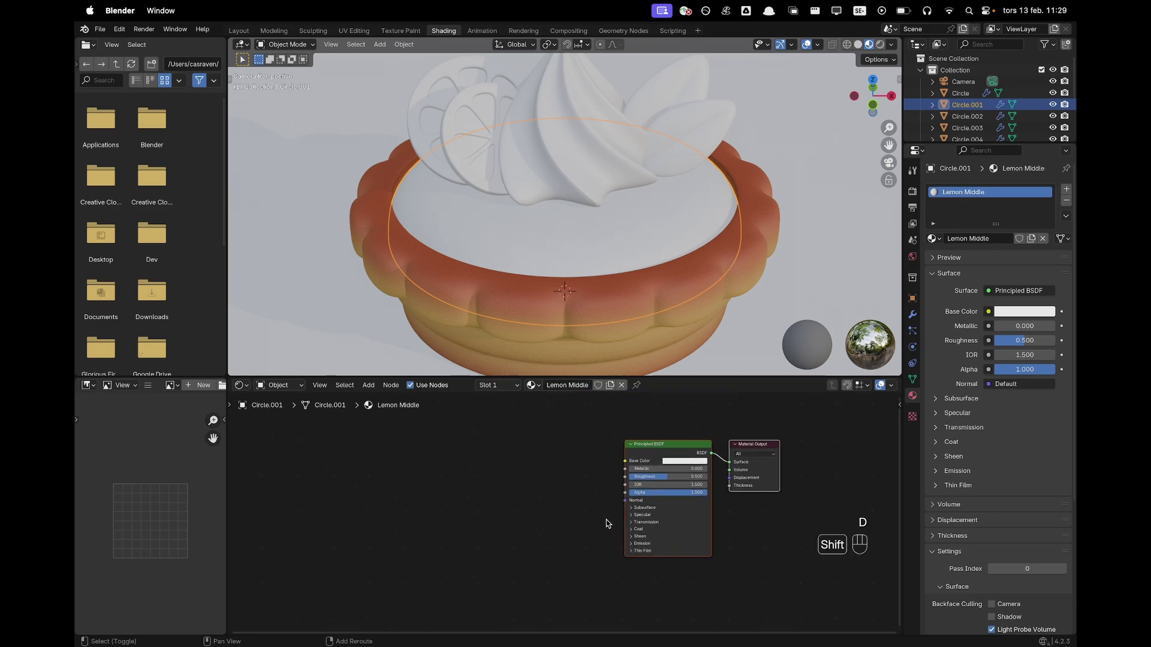
Add a Color Ramp beside the Principled BSDF, with its color output linked to the Base Color input.
{"action": "left_click", "coordinate": [525, 506]}
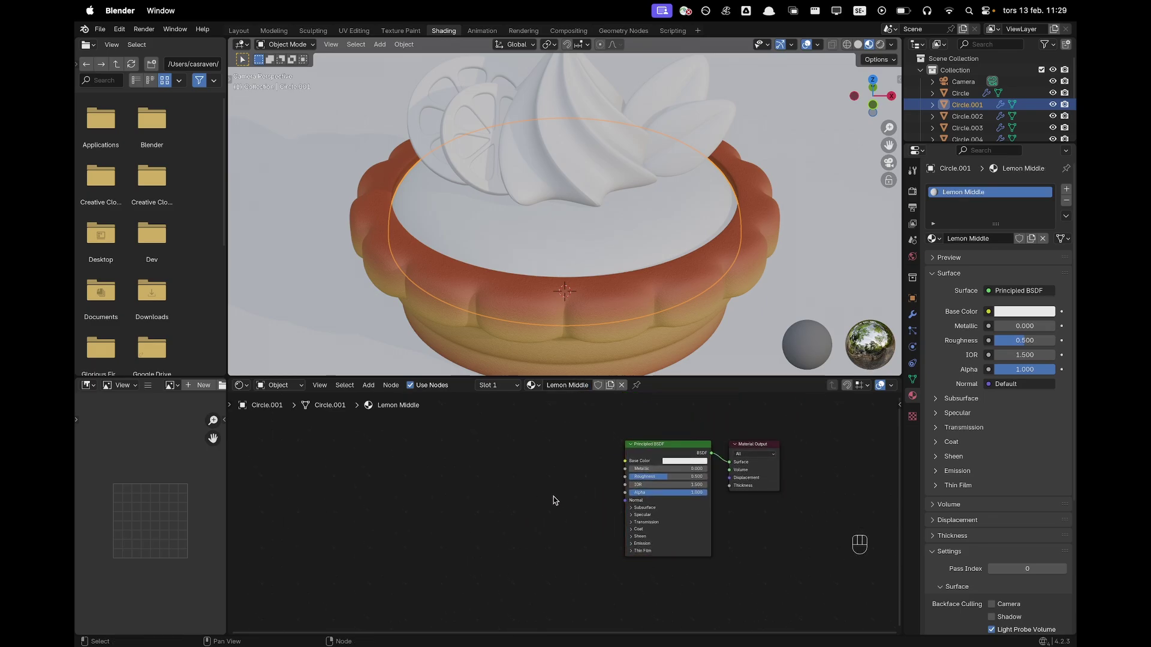
{"action": "scroll", "coordinate": [552, 498], "scroll_direction": "up", "scroll_amount": 1}
{"action": "left_click_drag", "start_coordinate": [642, 449], "coordinate": [390, 455]}
{"action": "type", "text": "ramp"}
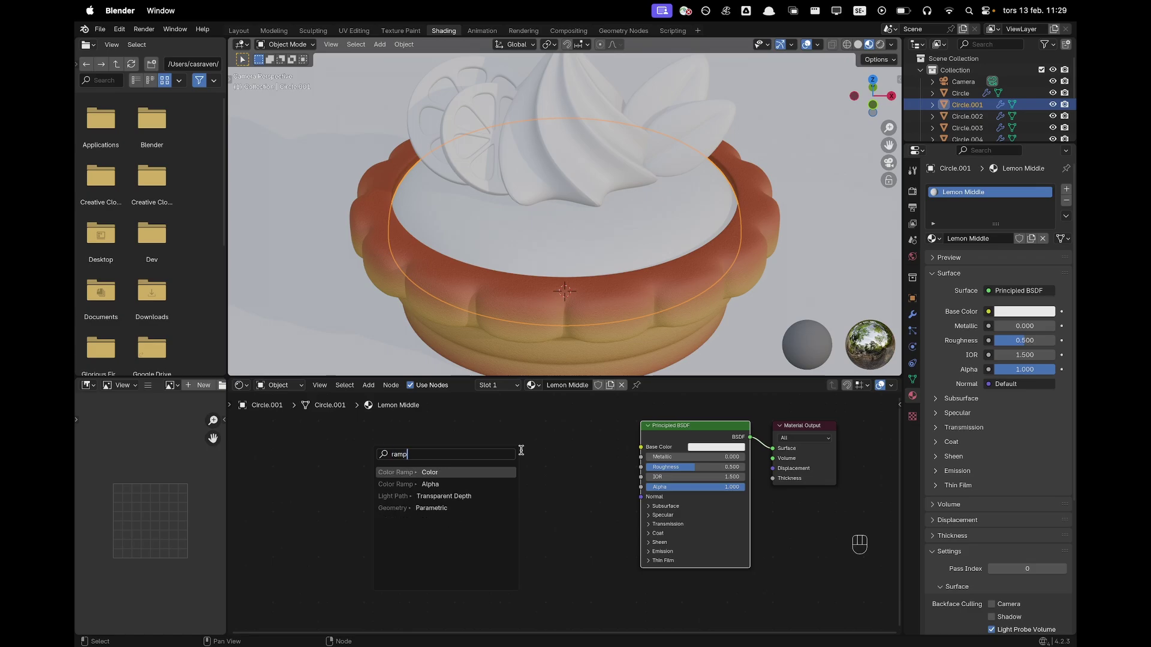
{"action": "key", "text": "Return"}
{"action": "left_click", "coordinate": [621, 427]}
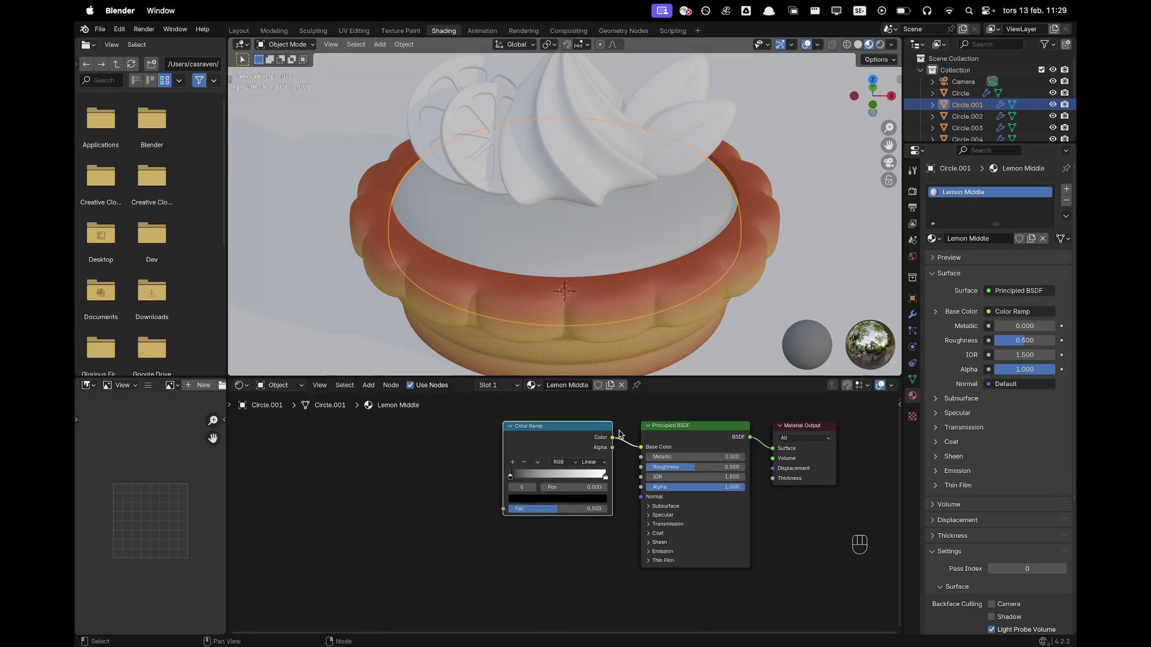
Add a Gradient Texture beside the Color Ramp, with its Color output linked to the ramp's Fac input.
{"action": "left_click_drag", "start_coordinate": [502, 511], "coordinate": [430, 467]}
{"action": "type", "text": "Gradie"}
{"action": "key", "text": "Return"}
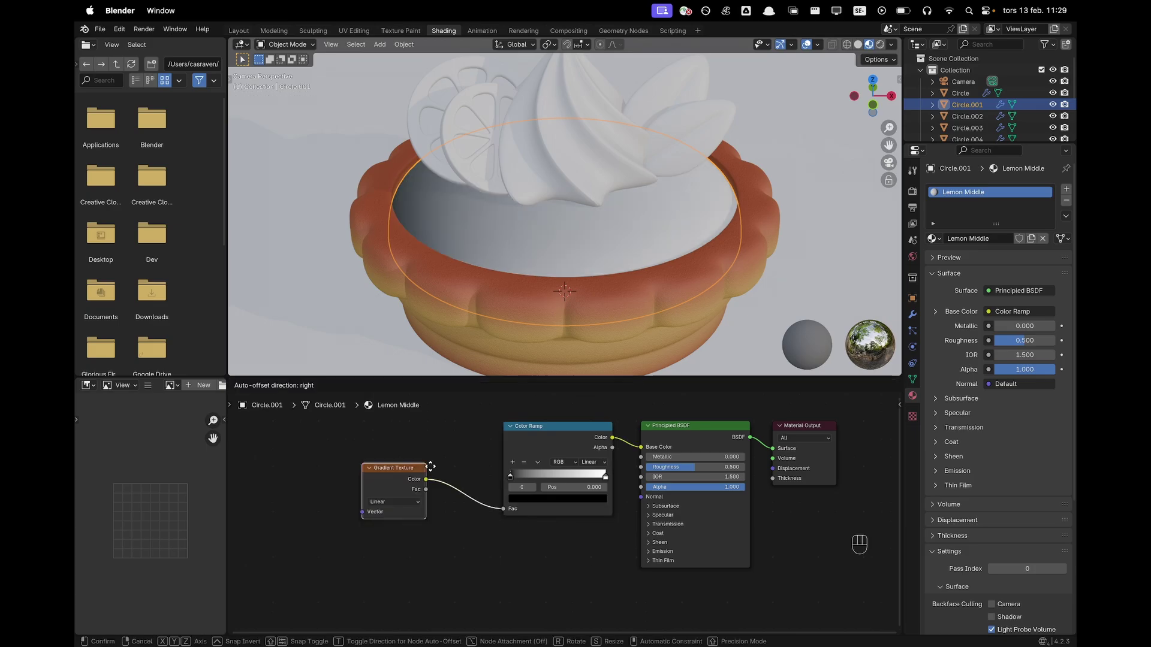
{"action": "left_click", "coordinate": [485, 456]}
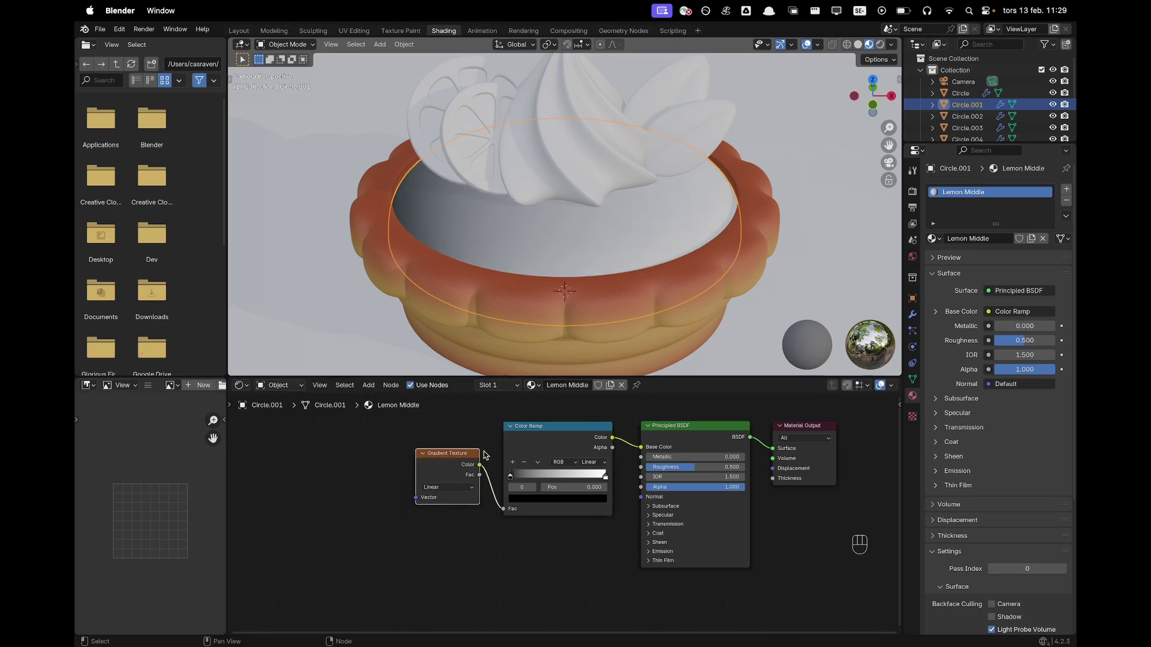
Add Texture Coordinate and Mapping nodes to the Gradient Texture and set the Mapping's Y rotation to 90°.
{"action": "key", "text": "ctrl"}
{"action": "key", "text": "ctrl+t"}
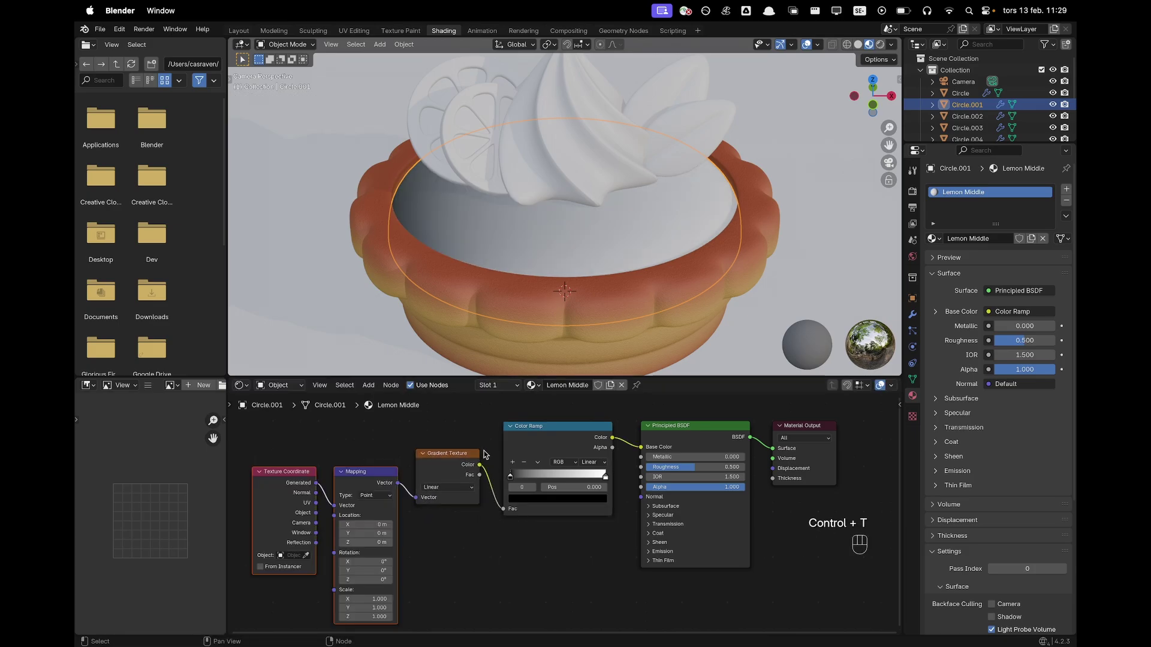
{"action": "left_click", "coordinate": [361, 570]}
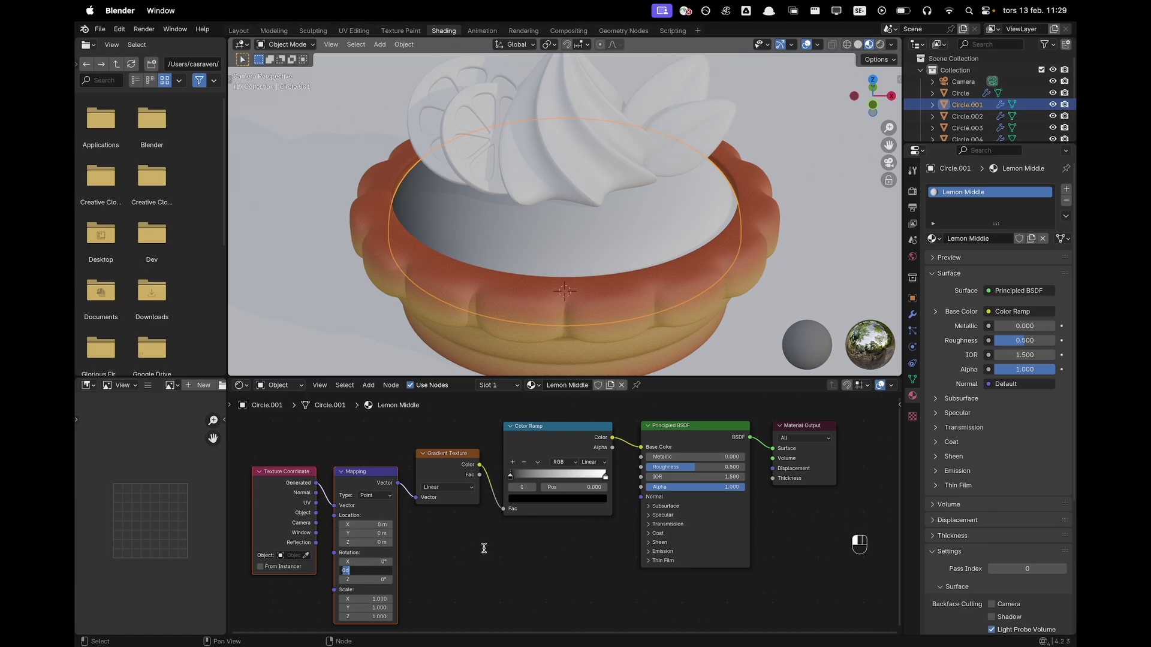
{"action": "type", "text": "90"}
{"action": "key", "text": "Return"}
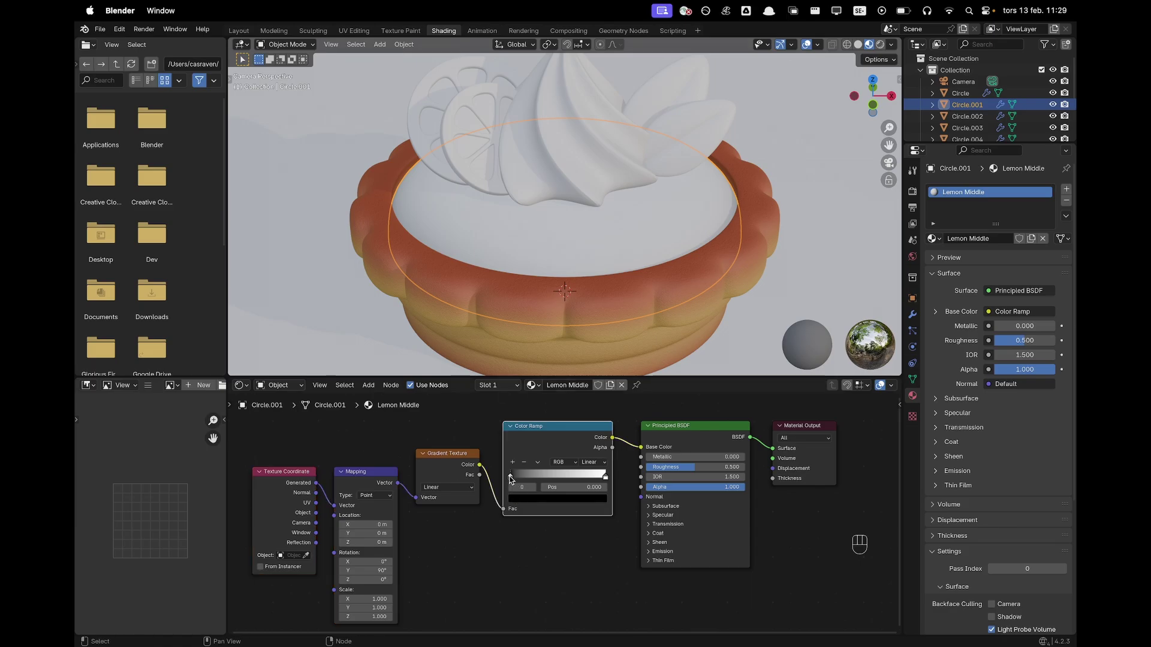
Move the Color Ramp's first stop to position 0.6.
{"action": "left_click_drag", "start_coordinate": [511, 477], "coordinate": [562, 483]}
{"action": "left_click", "coordinate": [577, 490]}
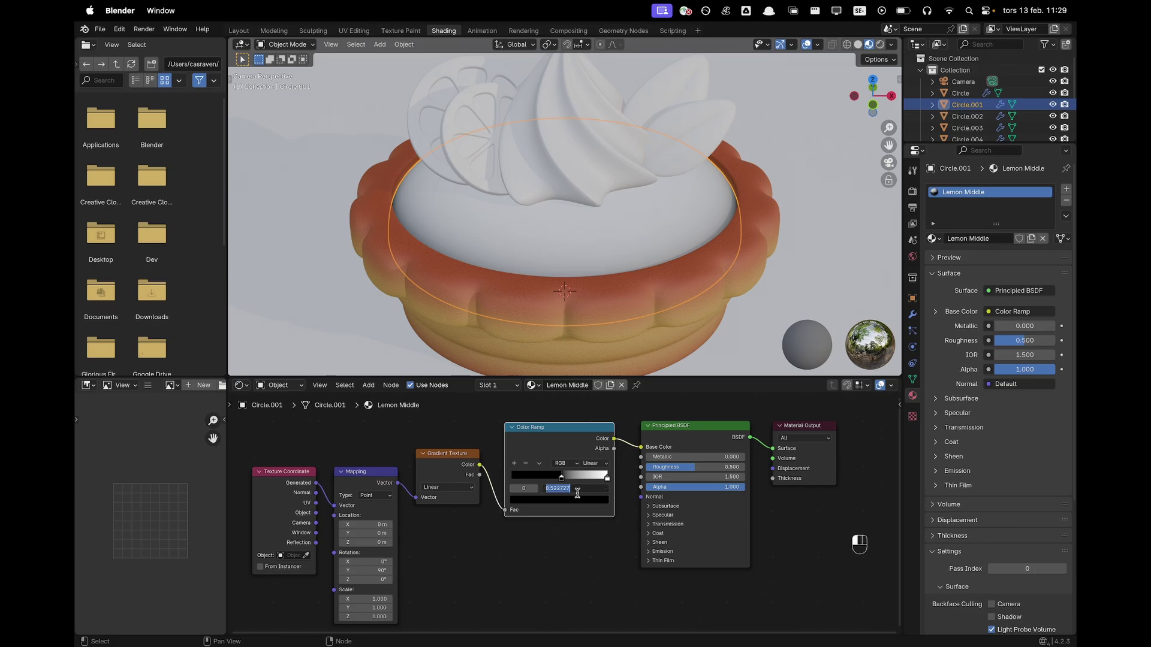
{"action": "key", "text": "BackSpace"}
{"action": "type", "text": ".6"}
{"action": "key", "text": "Return"}
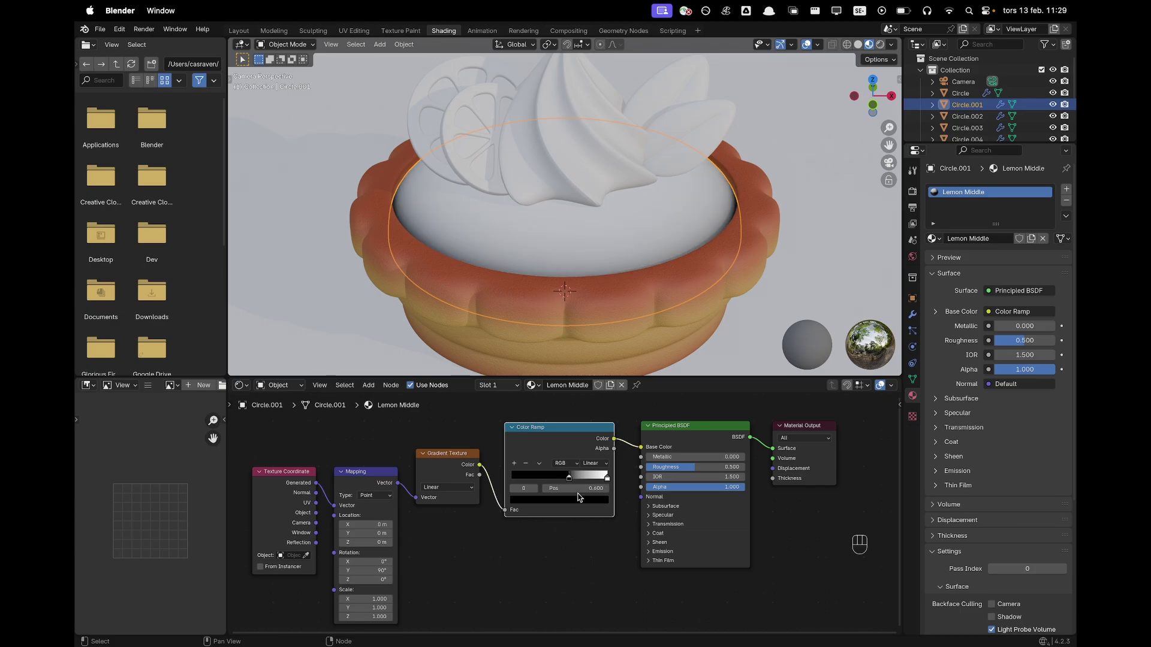
Set the Color Ramp's first stop to hex color D67A00.
{"action": "left_click", "coordinate": [523, 500]}
{"action": "left_click", "coordinate": [556, 460]}
{"action": "type", "text": "D67A00"}
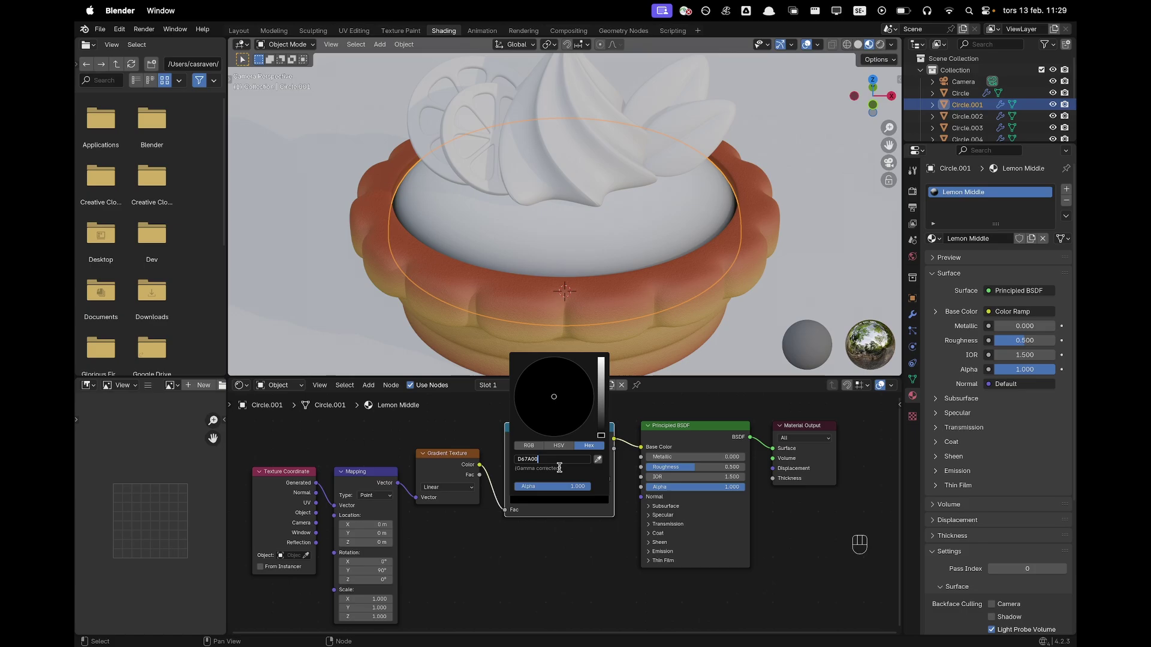
{"action": "key", "text": "Return"}
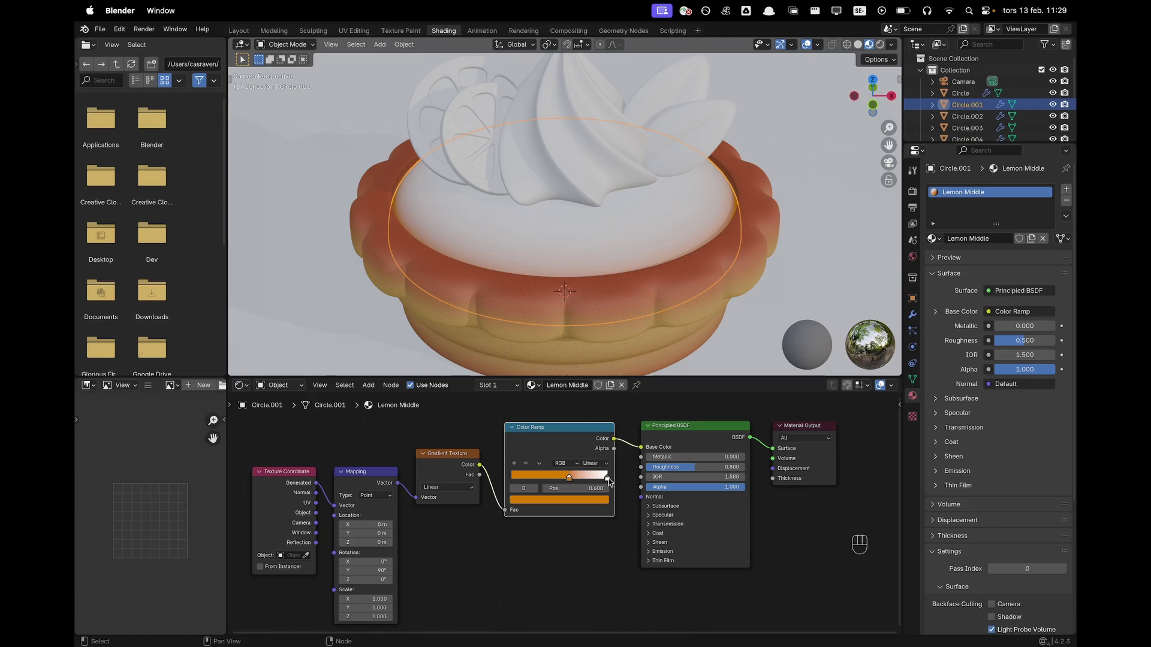
Set the Color Ramp's last stop to hex color FFC300.
{"action": "scroll", "coordinate": [608, 482], "scroll_direction": "up", "scroll_amount": 3}
{"action": "left_click", "coordinate": [624, 470]}
{"action": "left_click", "coordinate": [610, 494]}
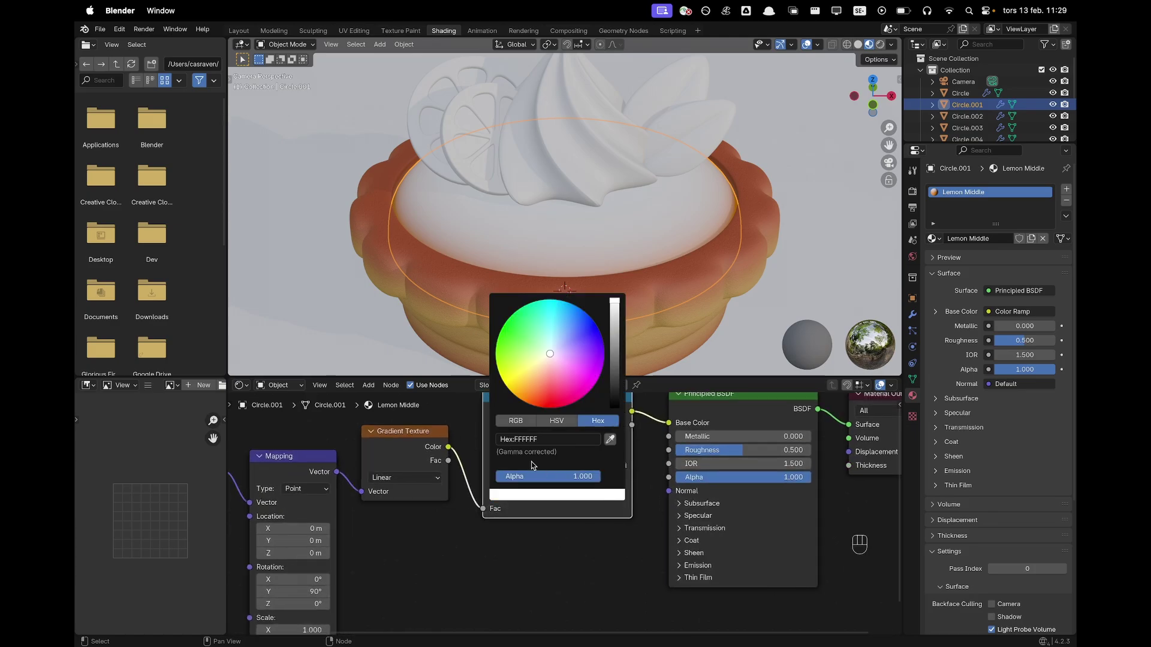
{"action": "left_click", "coordinate": [540, 440]}
{"action": "type", "text": "FFC300"}
{"action": "key", "text": "Return"}
{"action": "left_click", "coordinate": [584, 513]}
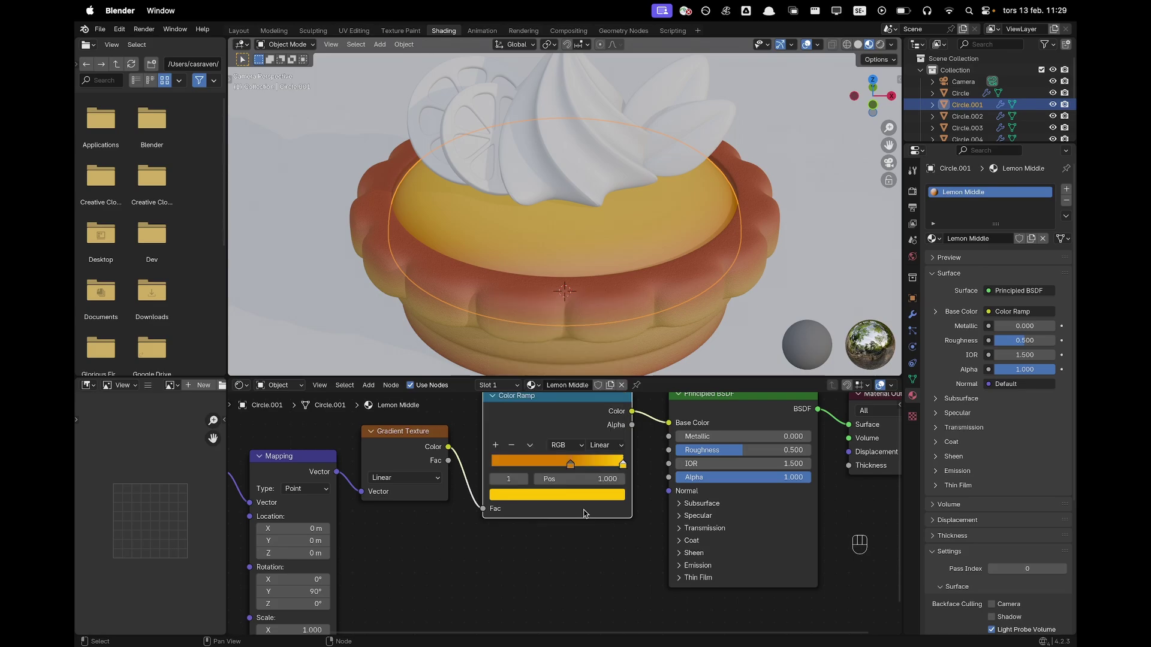
Lower the Lemon Middle material's Principled BSDF Roughness to 0.
{"action": "left_click_drag", "start_coordinate": [731, 452], "coordinate": [680, 451]}
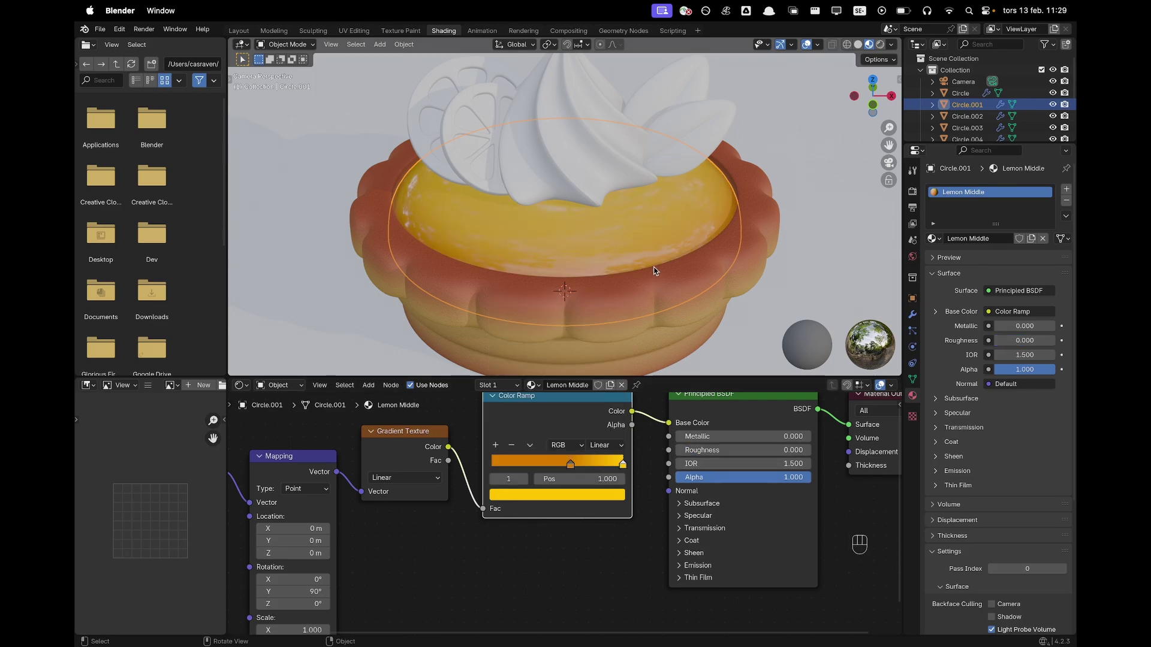
Create a new material named Leaf on the front leaf beside the cream swirl.
{"action": "left_click", "coordinate": [779, 192]}
{"action": "scroll", "coordinate": [722, 210], "scroll_direction": "down", "scroll_amount": 3}
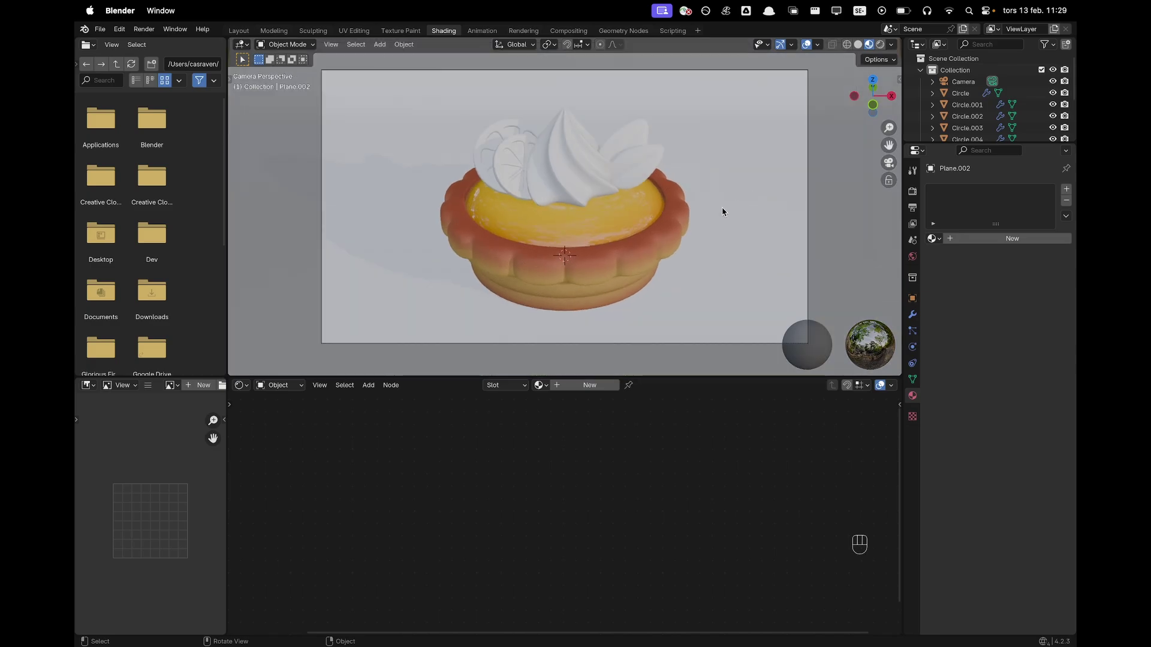
{"action": "scroll", "coordinate": [710, 212], "scroll_direction": "up", "scroll_amount": 1}
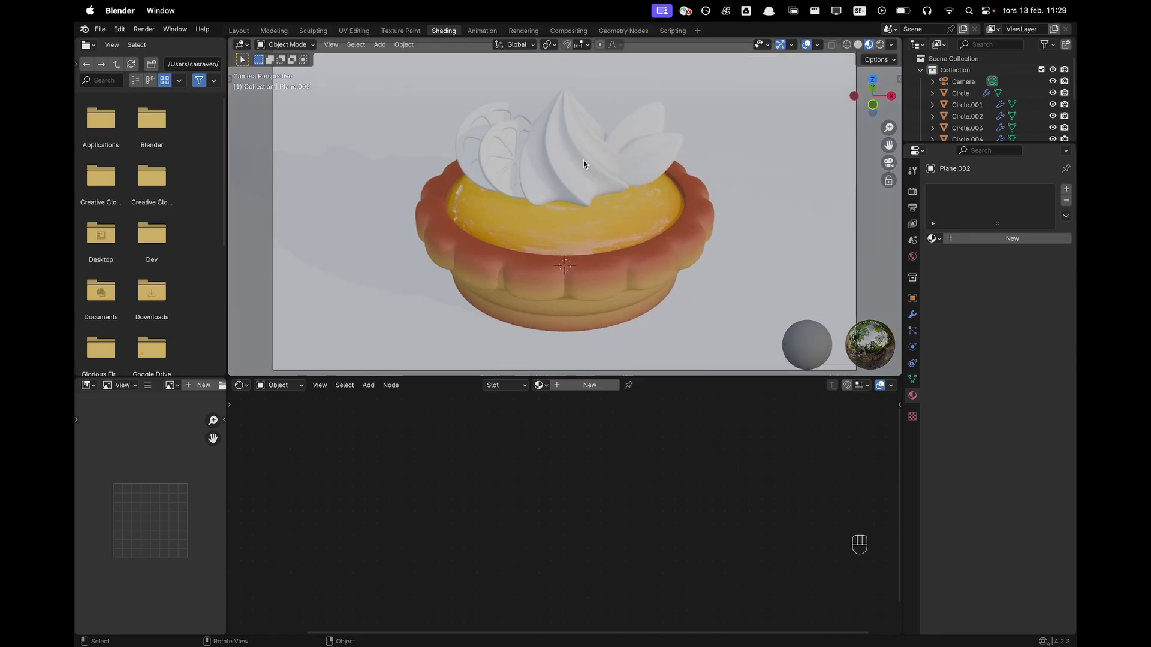
{"action": "left_click", "coordinate": [647, 155]}
{"action": "left_click", "coordinate": [580, 386]}
{"action": "double_click", "coordinate": [554, 386]}
{"action": "type", "text": "L"}
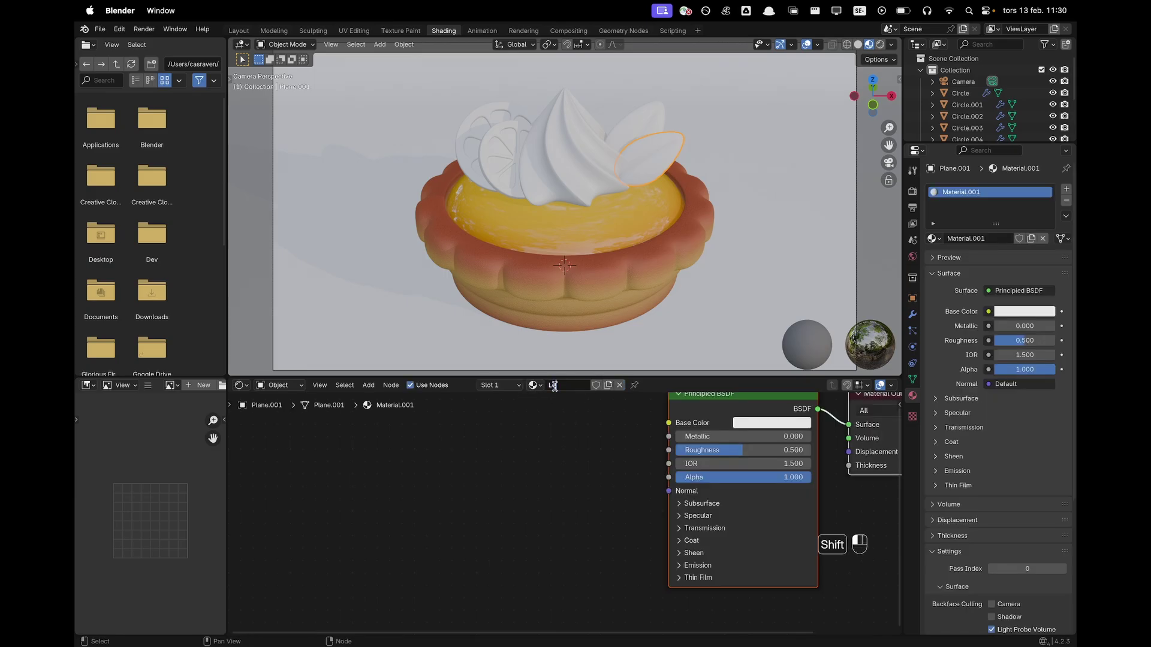
{"action": "type", "text": "eaf"}
{"action": "key", "text": "Return"}
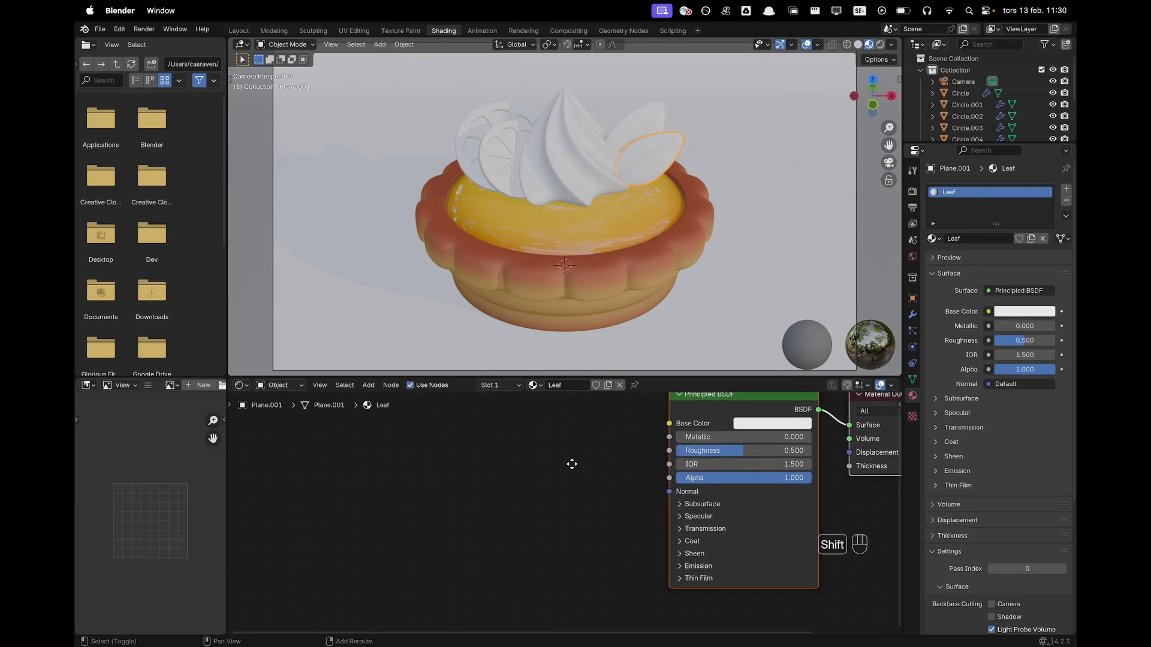
Set the Leaf material's Principled BSDF Roughness to 0.65.
{"action": "middle_click_drag", "start_coordinate": [684, 449], "coordinate": [691, 468], "text": "shift"}
{"action": "left_click", "coordinate": [726, 467]}
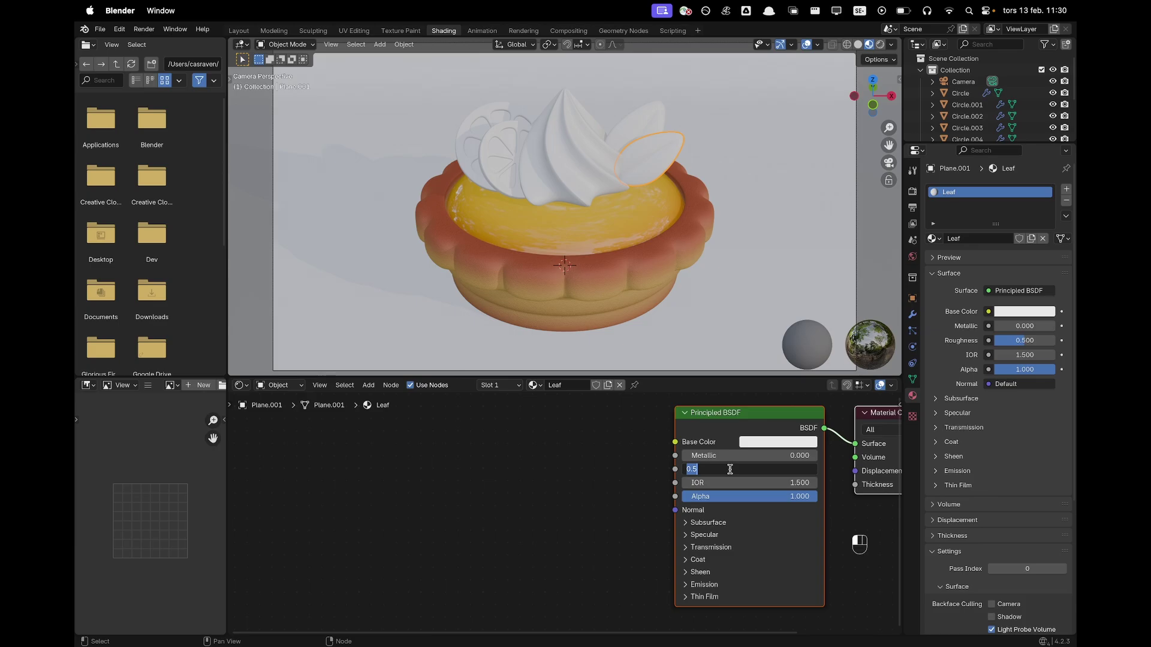
{"action": "key", "text": "BackSpace"}
{"action": "type", "text": ".65"}
{"action": "key", "text": "Return"}
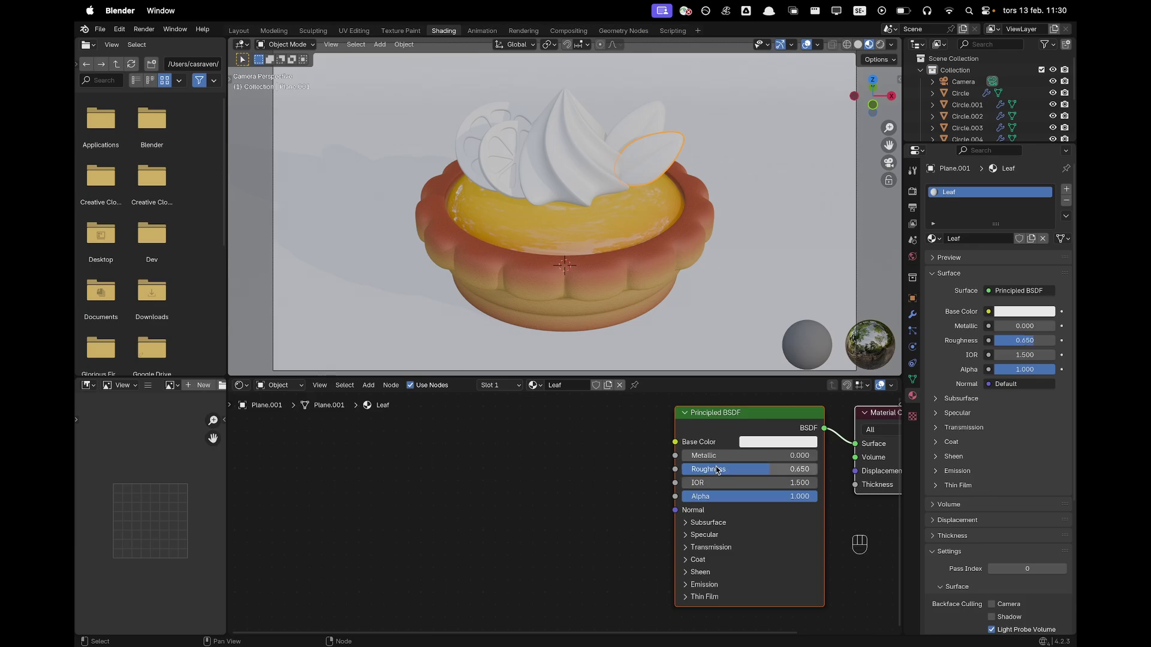
Add a Color Ramp node feeding the Principled BSDF's Base Color in the Leaf material.
{"action": "left_click_drag", "start_coordinate": [674, 442], "coordinate": [354, 456]}
{"action": "left_click", "coordinate": [649, 431]}
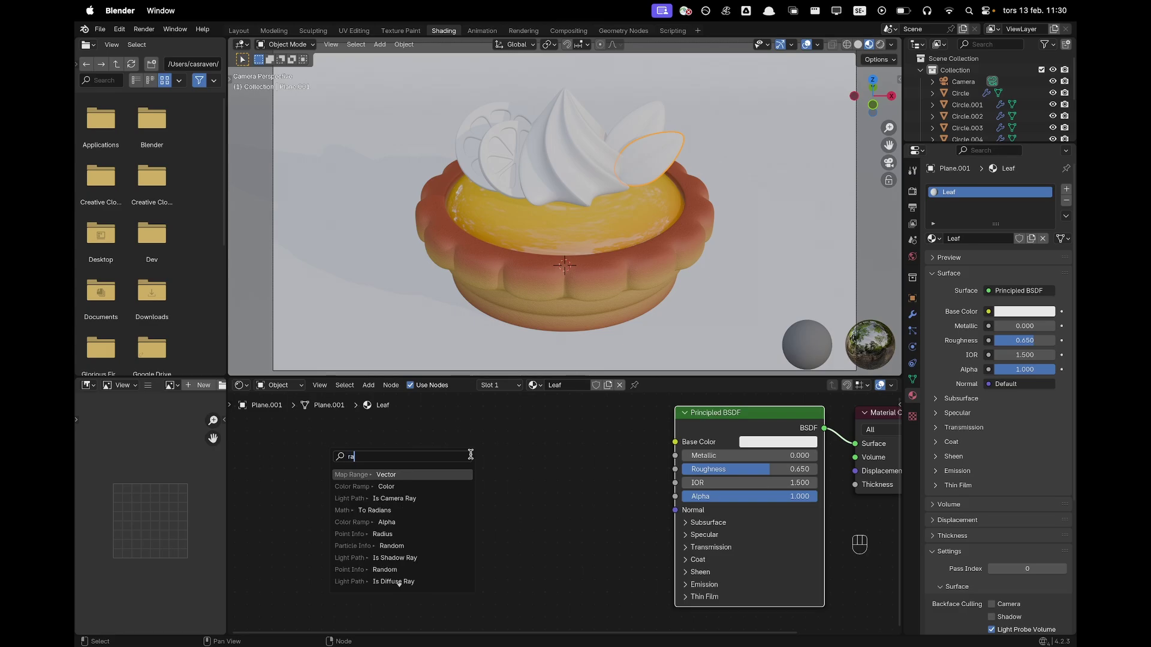
{"action": "left_click", "coordinate": [399, 581]}
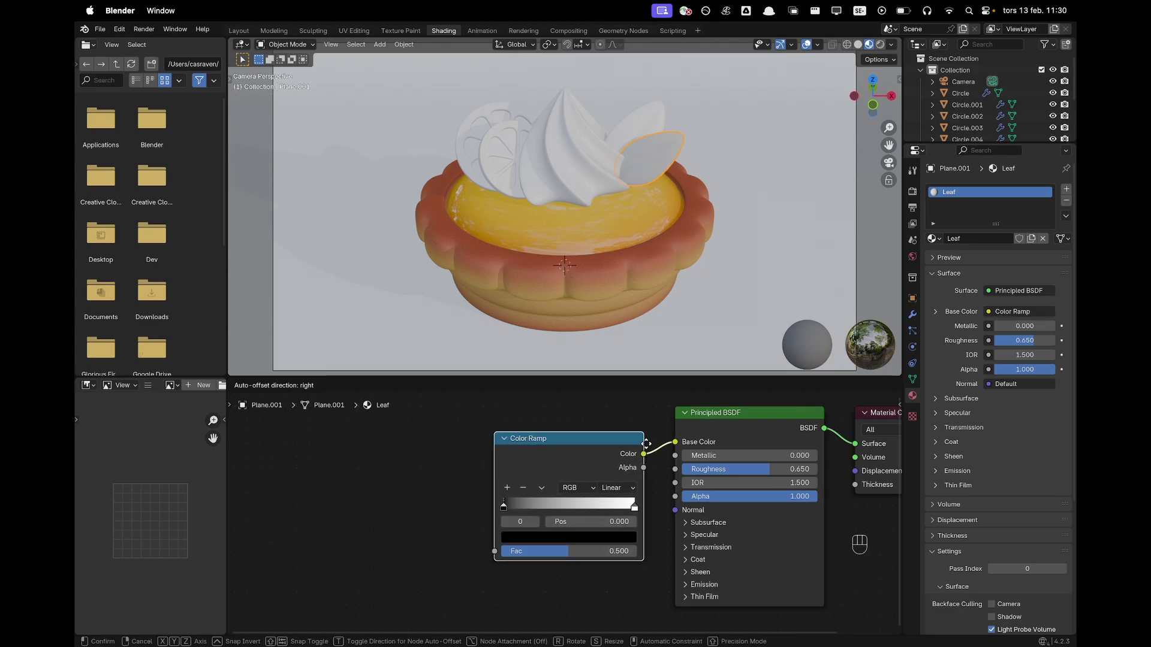
{"action": "left_click", "coordinate": [644, 441]}
Add an Ambient Occlusion node with its Color output feeding the Color Ramp's Fac.
{"action": "left_click_drag", "start_coordinate": [494, 547], "coordinate": [327, 499]}
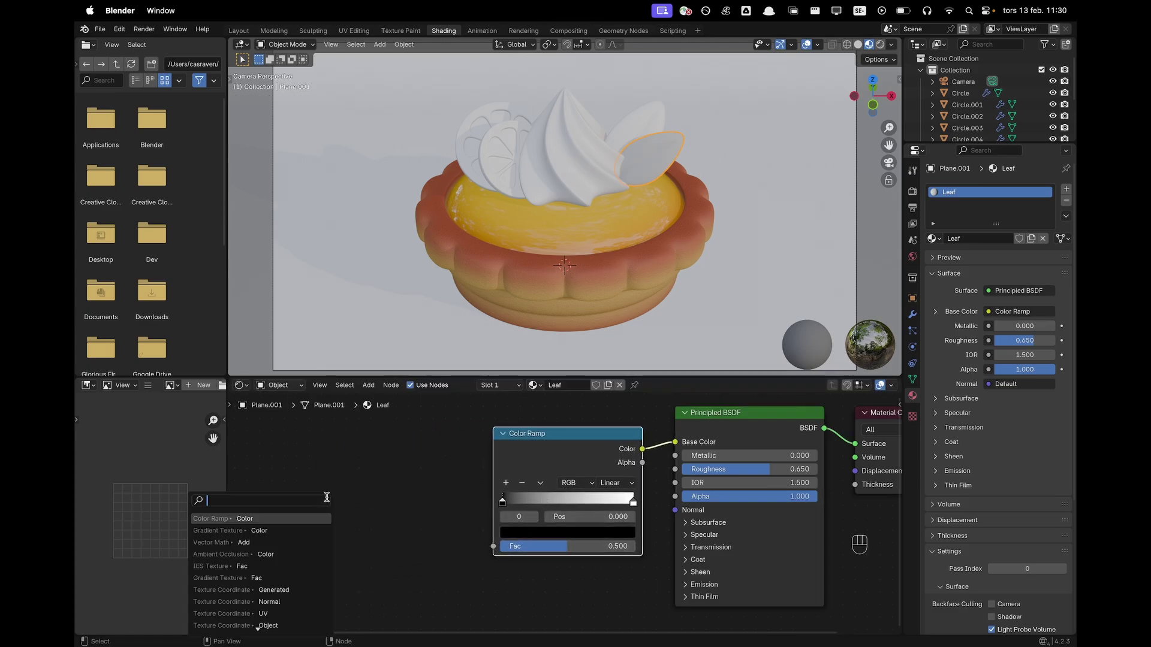
{"action": "type", "text": "Ambient"}
{"action": "key", "text": "Return"}
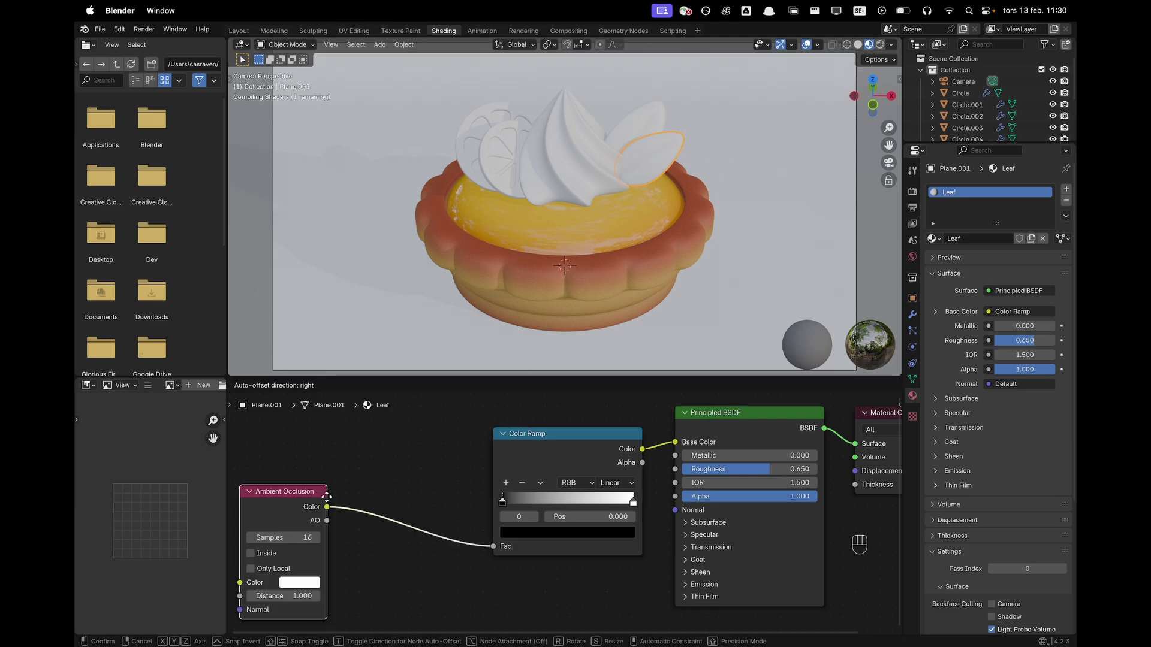
{"action": "left_click", "coordinate": [448, 453]}
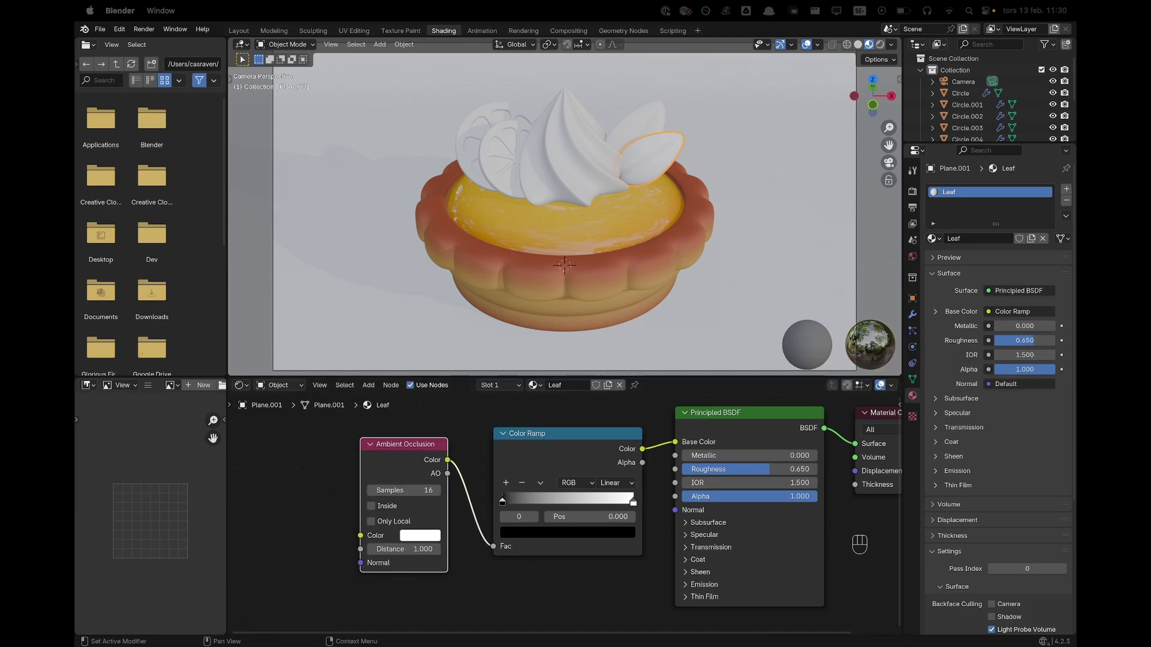
Set the Leaf Color Ramp's first stop to hex color 005F14.
{"action": "left_click", "coordinate": [511, 534]}
{"action": "left_click", "coordinate": [555, 476]}
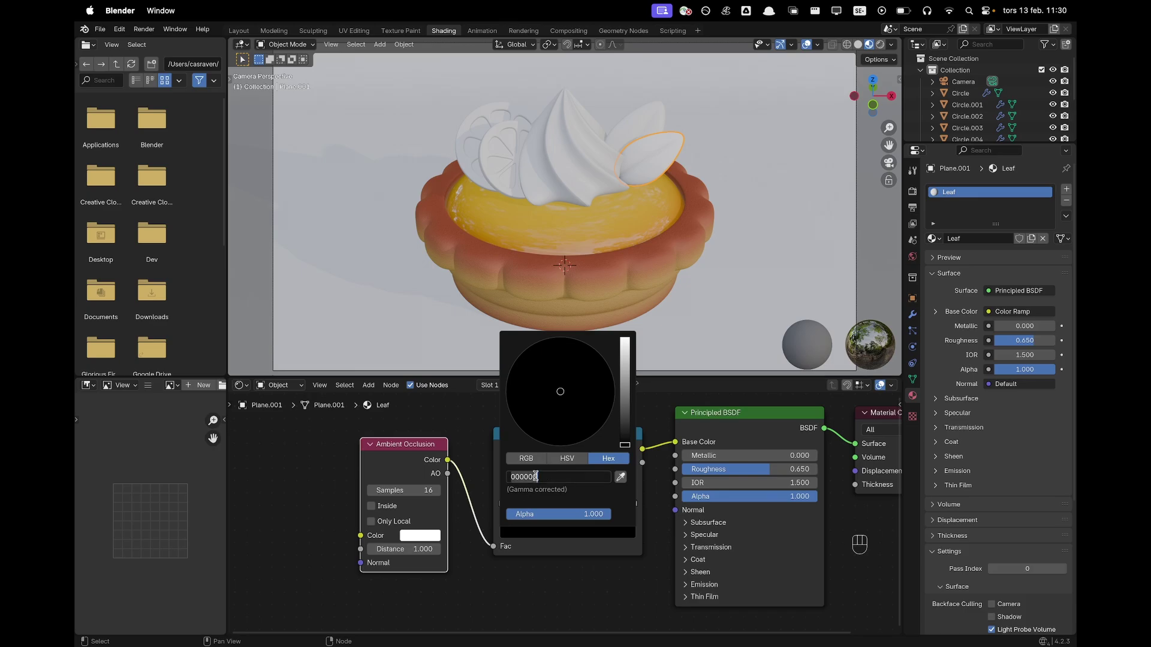
{"action": "type", "text": "005F14"}
{"action": "key", "text": "Return"}
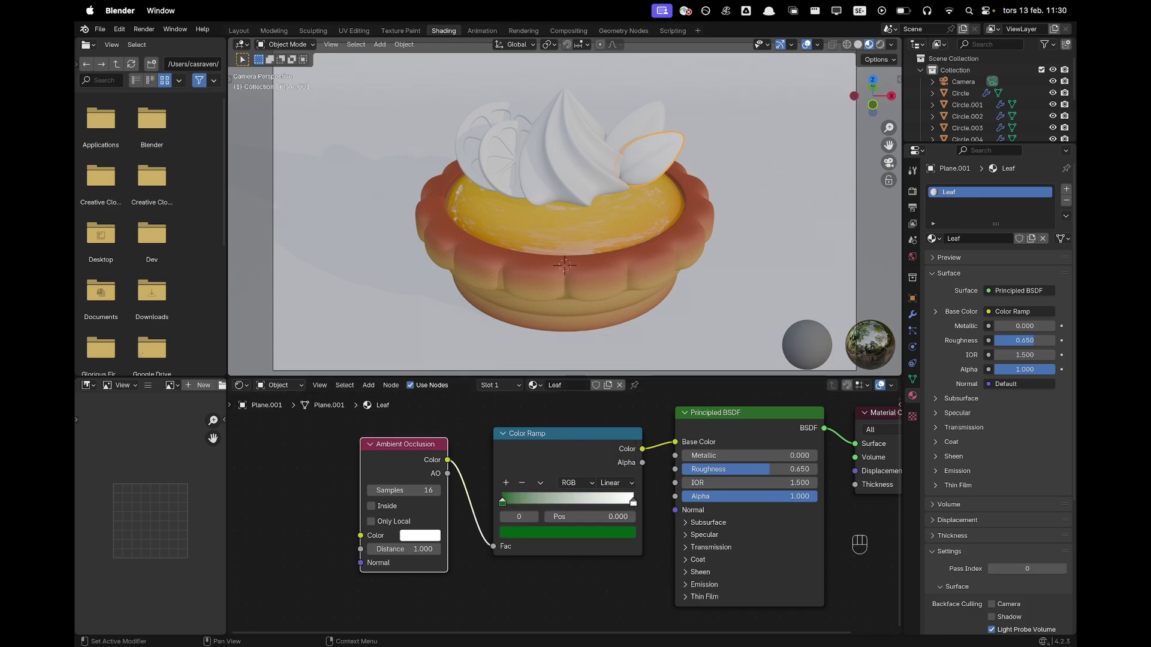
Set the Leaf Color Ramp's last stop to hex color 00BA28.
{"action": "left_click", "coordinate": [633, 501]}
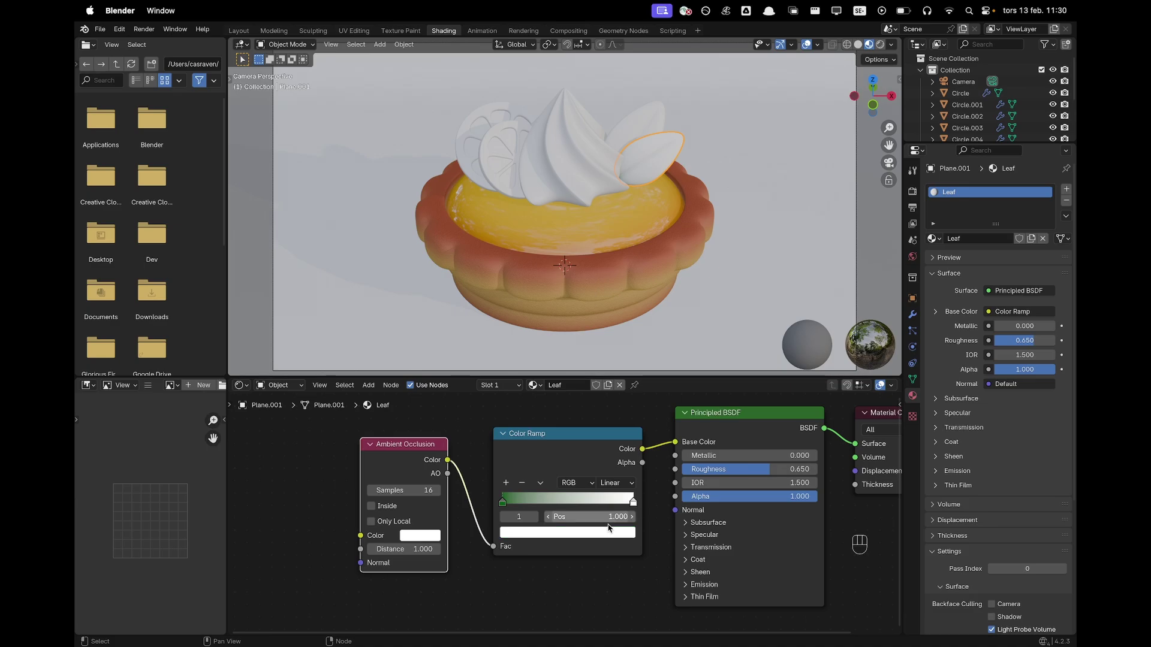
{"action": "left_click", "coordinate": [607, 533]}
{"action": "left_click", "coordinate": [574, 477]}
{"action": "type", "text": "00BA28"}
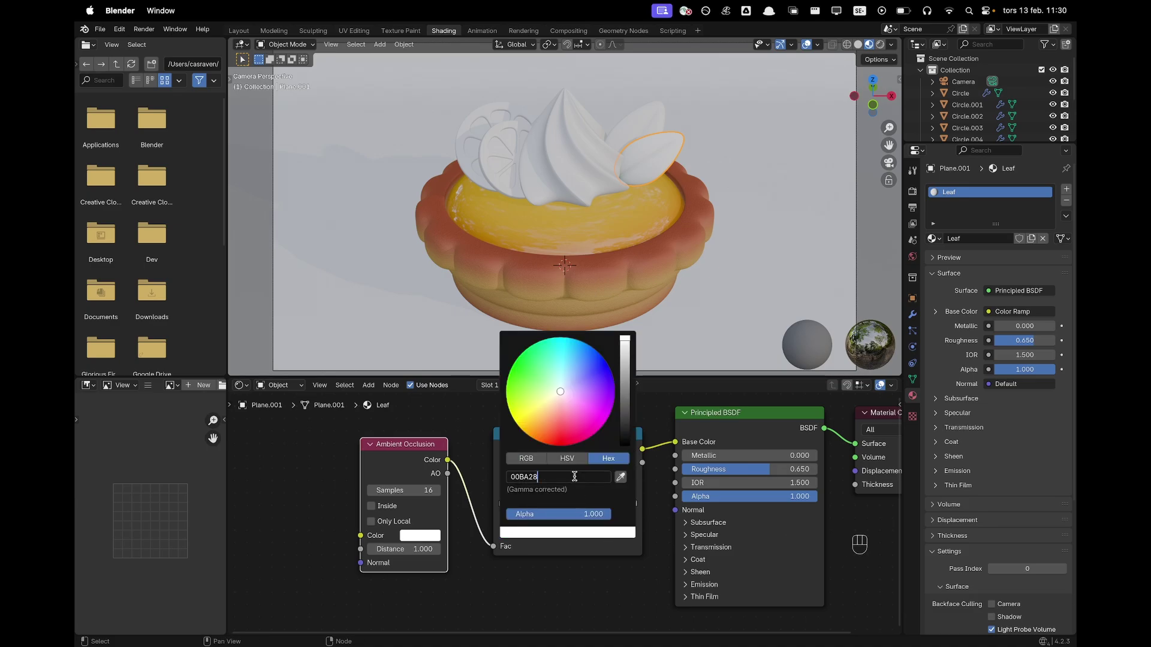
{"action": "key", "text": "Return"}
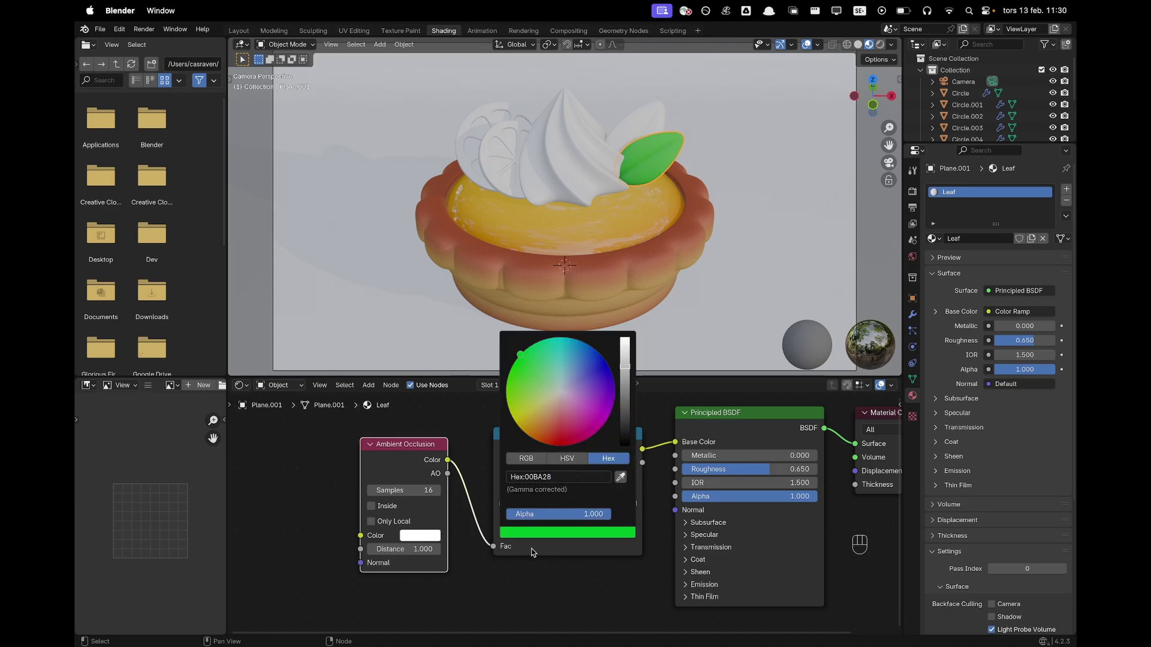
Move the Leaf Color Ramp's first stop to position 0.5.
{"action": "mouse_move", "coordinate": [502, 502]}
{"action": "left_mouse_down"}
{"action": "mouse_move", "coordinate": [608, 507]}
{"action": "mouse_move", "coordinate": [561, 510]}
{"action": "left_mouse_up"}
{"action": "double_click", "coordinate": [591, 518]}
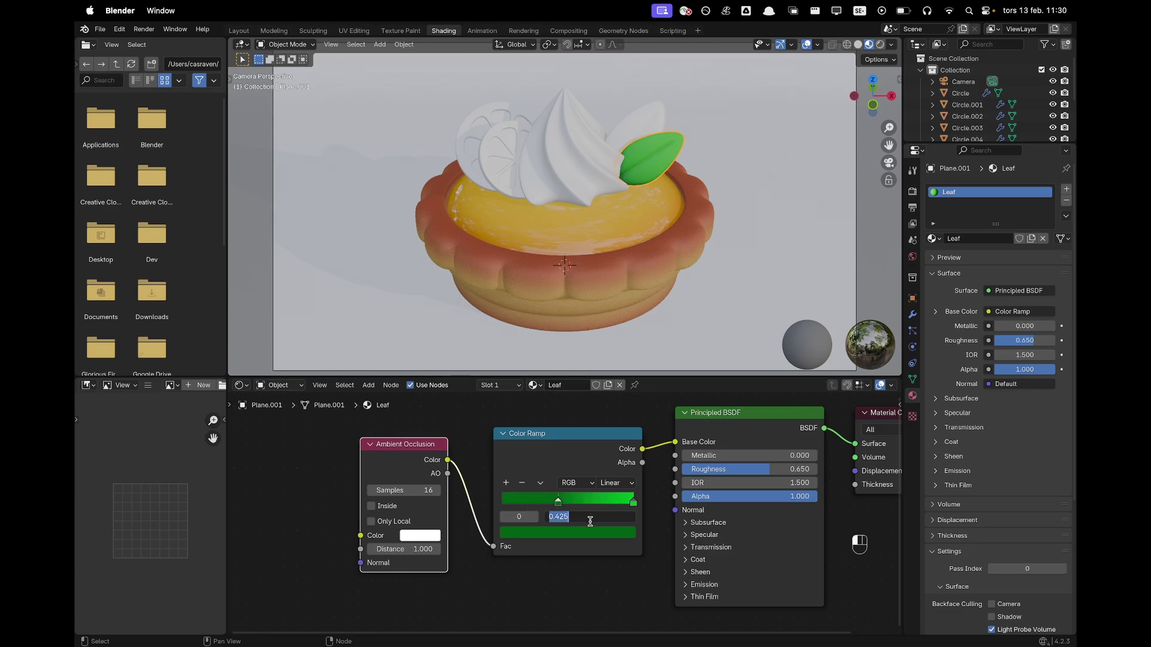
{"action": "type", "text": "0.5"}
{"action": "key", "text": "Return"}
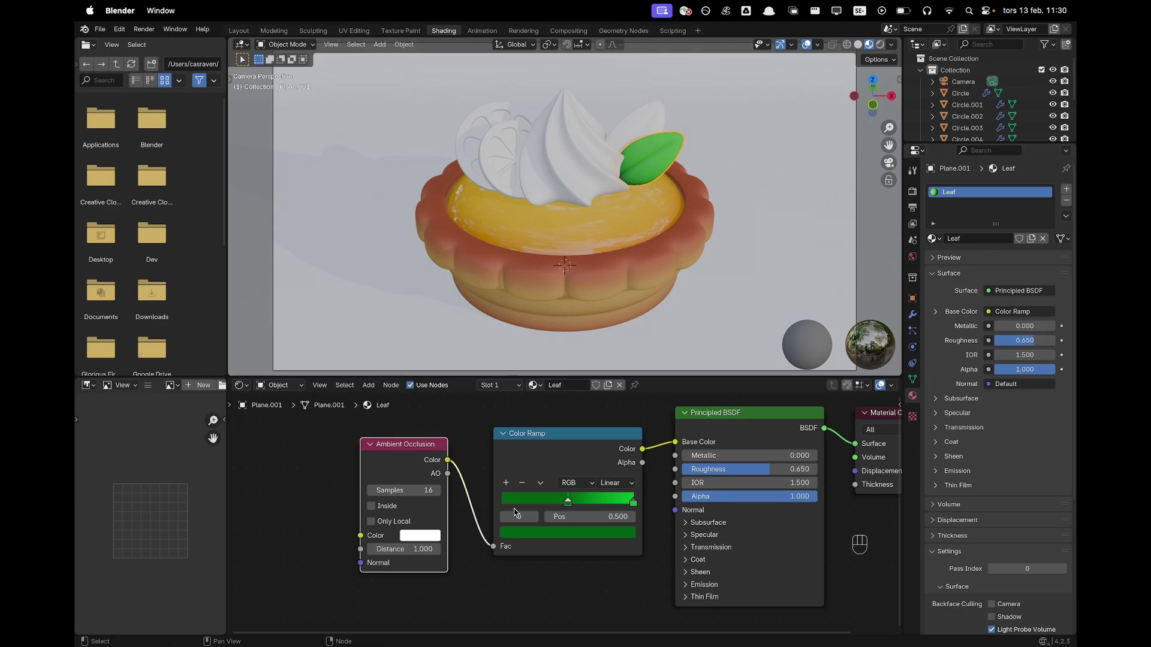
Add a Noise Texture node below the Ambient Occlusion node.
{"action": "scroll", "coordinate": [464, 557], "scroll_direction": "down", "scroll_amount": 5, "text": "shift"}
{"action": "key", "text": "shift+a"}
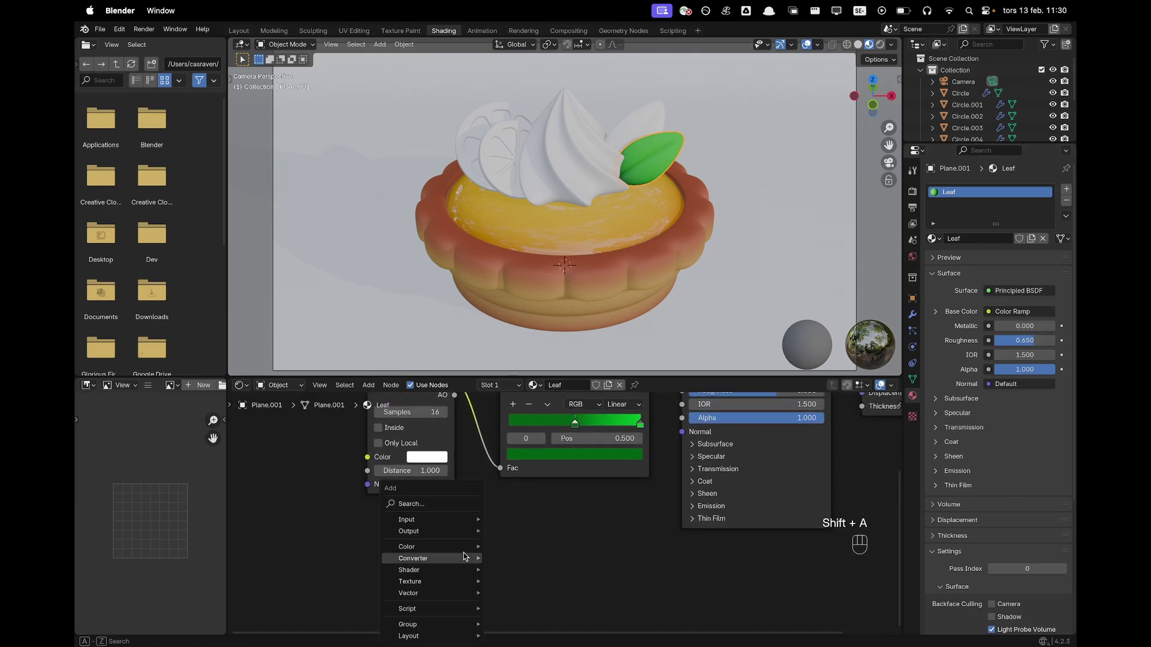
{"action": "type", "text": "noise"}
{"action": "key", "text": "Return"}
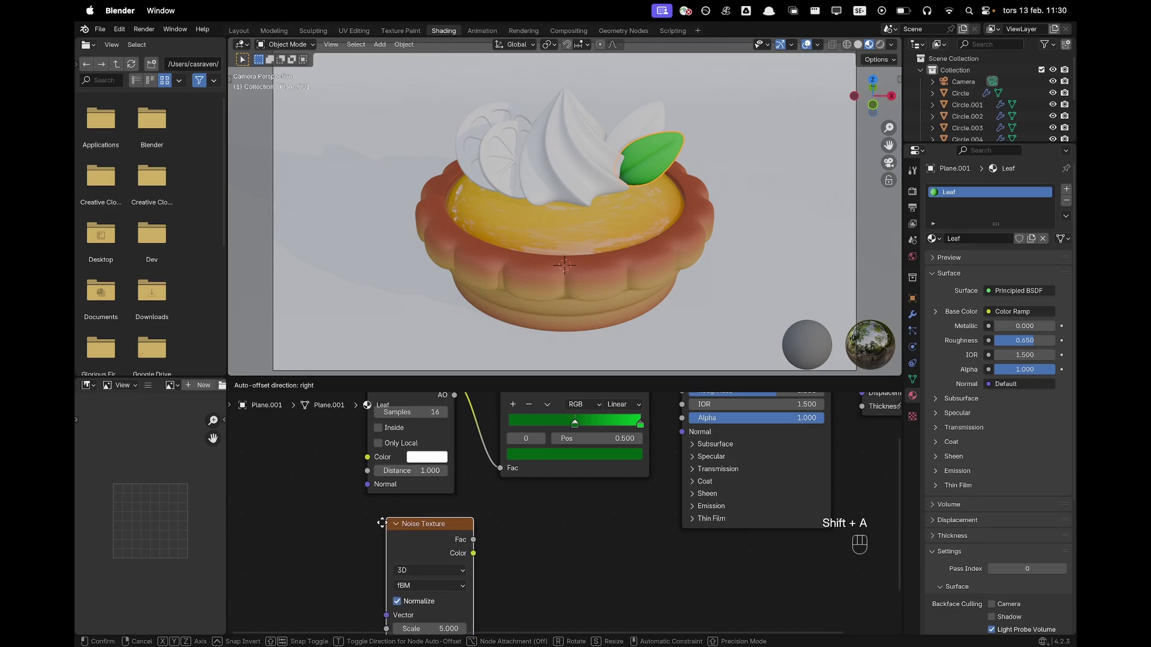
{"action": "left_click", "coordinate": [362, 526]}
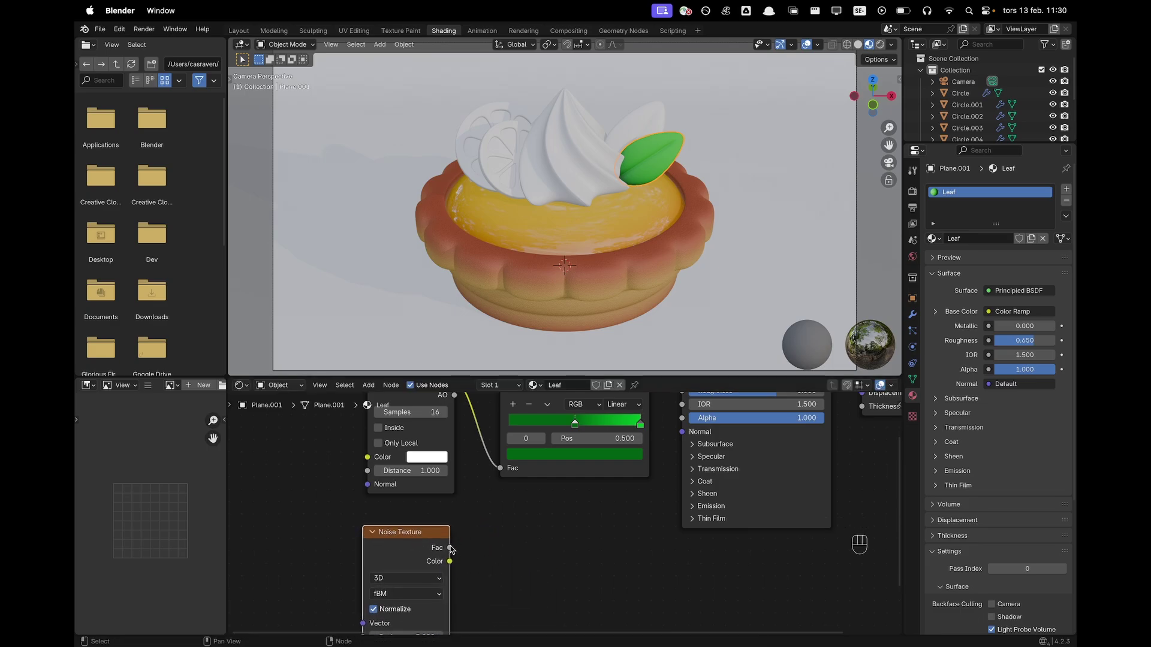
Add a Bump node, linking the Noise Texture's Fac to its Height and its Normal output to the Principled BSDF's Normal.
{"action": "key", "text": "shift+a"}
{"action": "type", "text": "bump"}
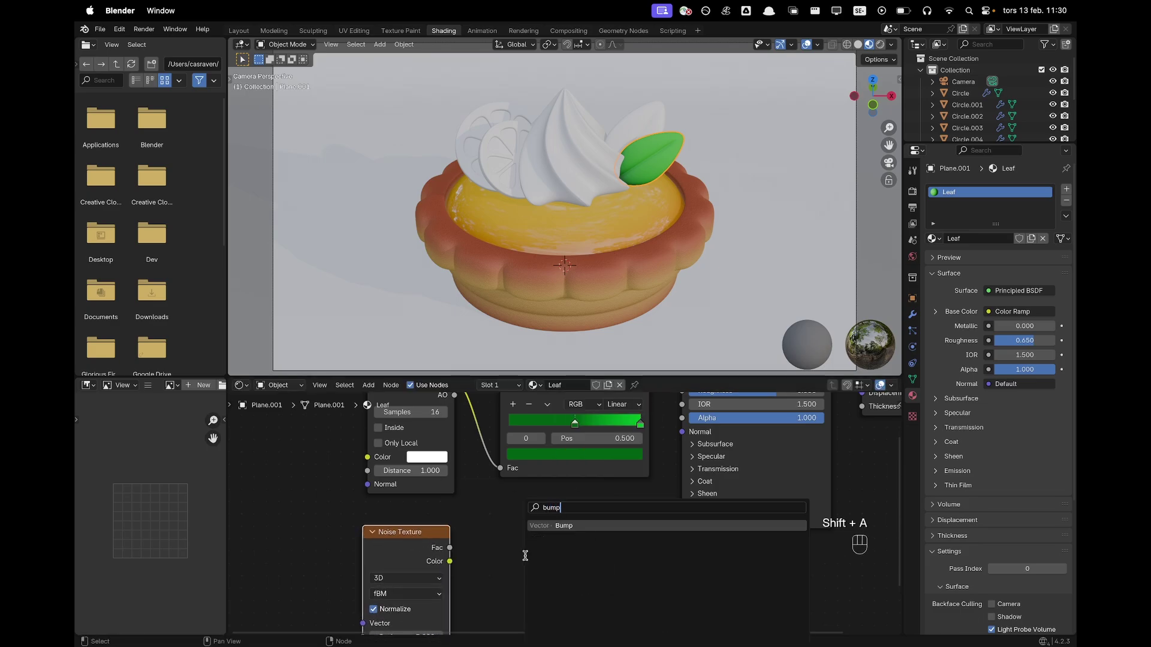
{"action": "key", "text": "Return"}
{"action": "left_click", "coordinate": [503, 512]}
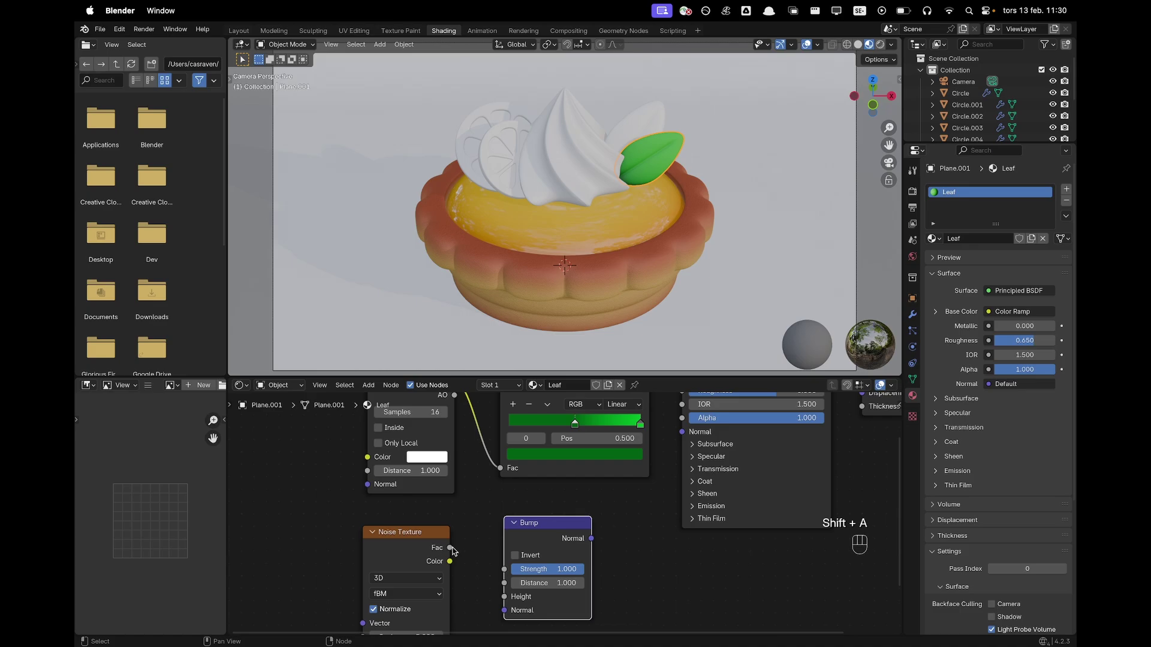
{"action": "left_click_drag", "start_coordinate": [450, 548], "coordinate": [506, 596]}
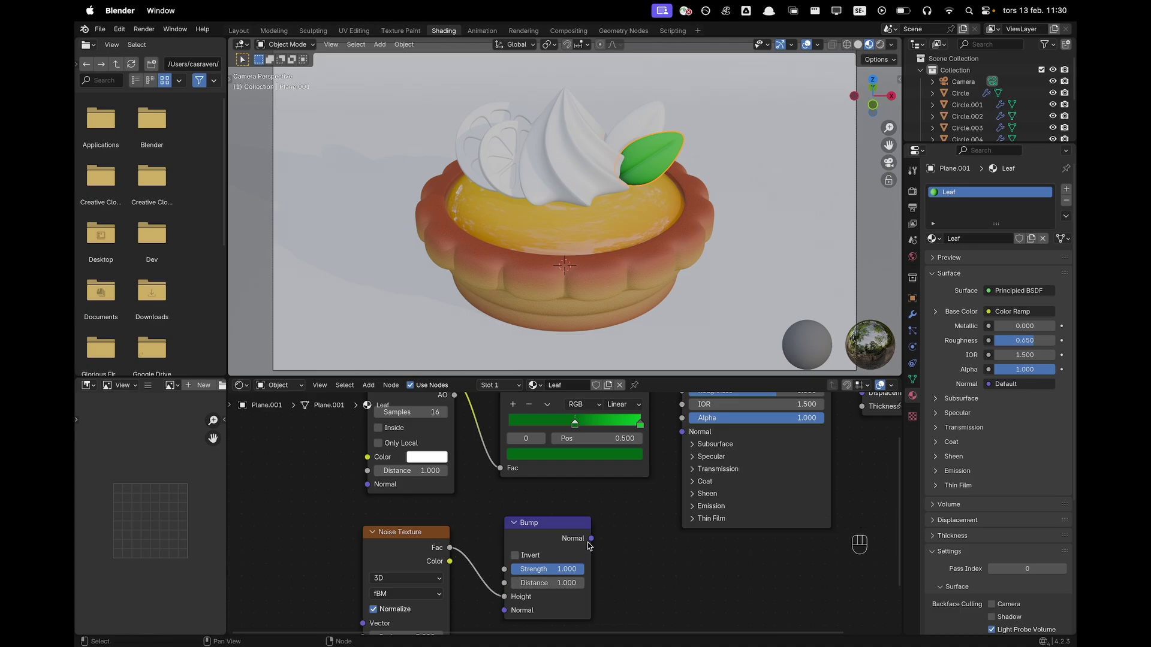
{"action": "left_click_drag", "start_coordinate": [591, 539], "coordinate": [682, 432]}
Set the Leaf material's Noise Texture Scale to 50.
{"action": "middle_click_drag", "start_coordinate": [619, 508], "coordinate": [639, 451], "text": "shift"}
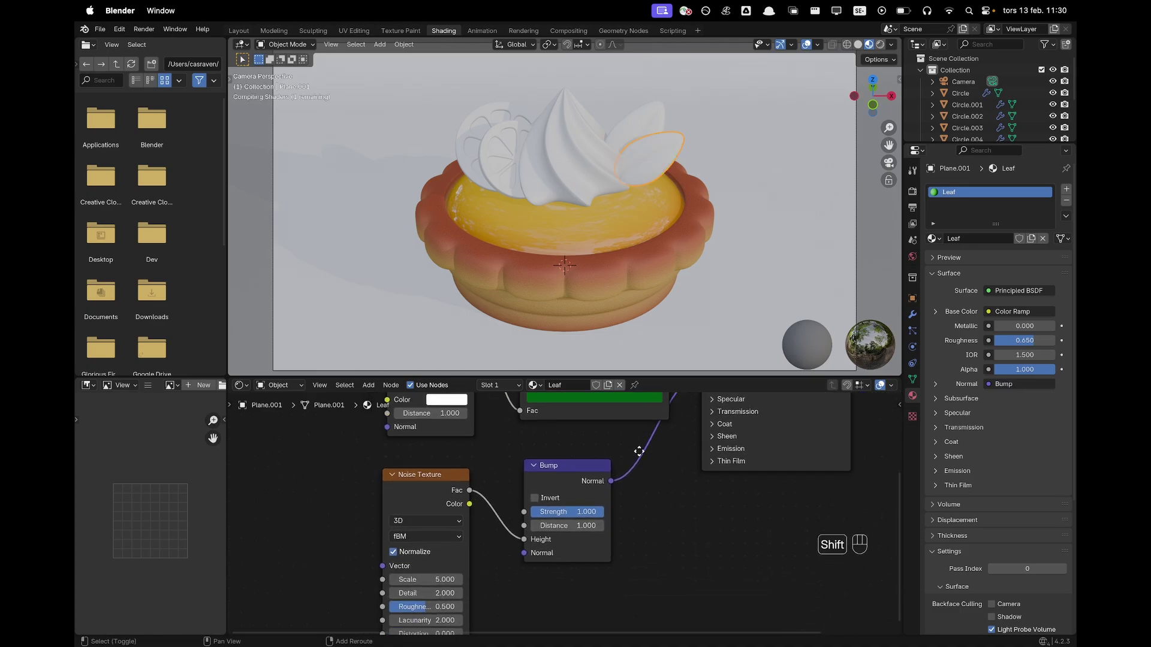
{"action": "left_click", "coordinate": [408, 579]}
{"action": "type", "text": "0"}
{"action": "key", "text": "Return"}
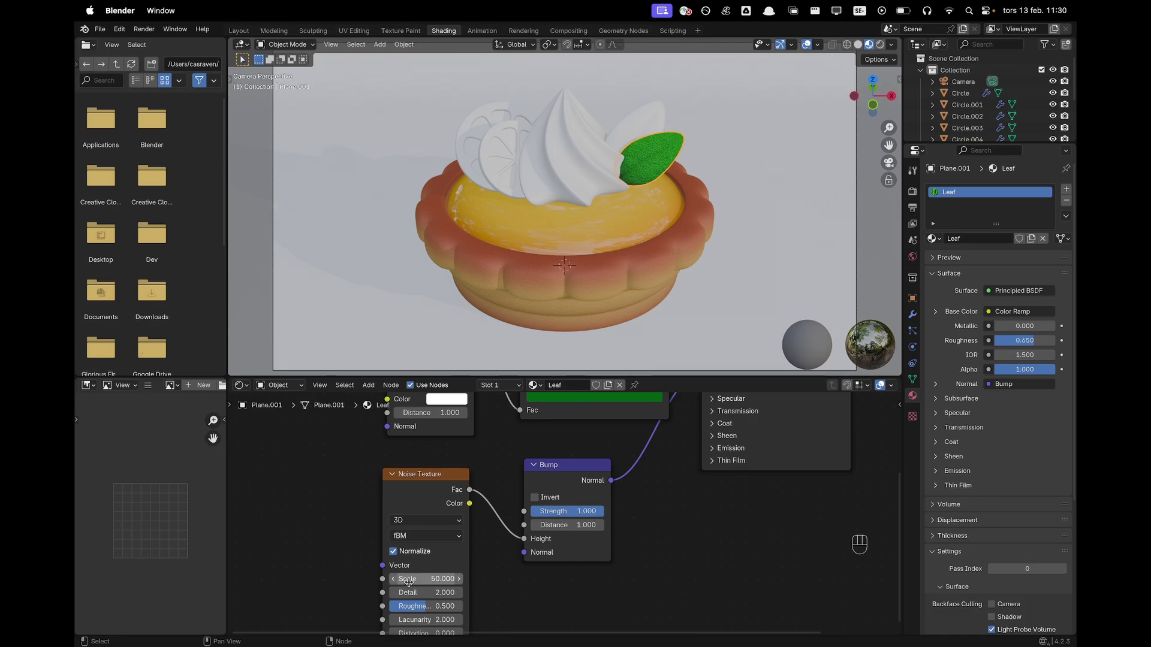
Set the Leaf material's Bump Strength to 0.1.
{"action": "left_click", "coordinate": [588, 511]}
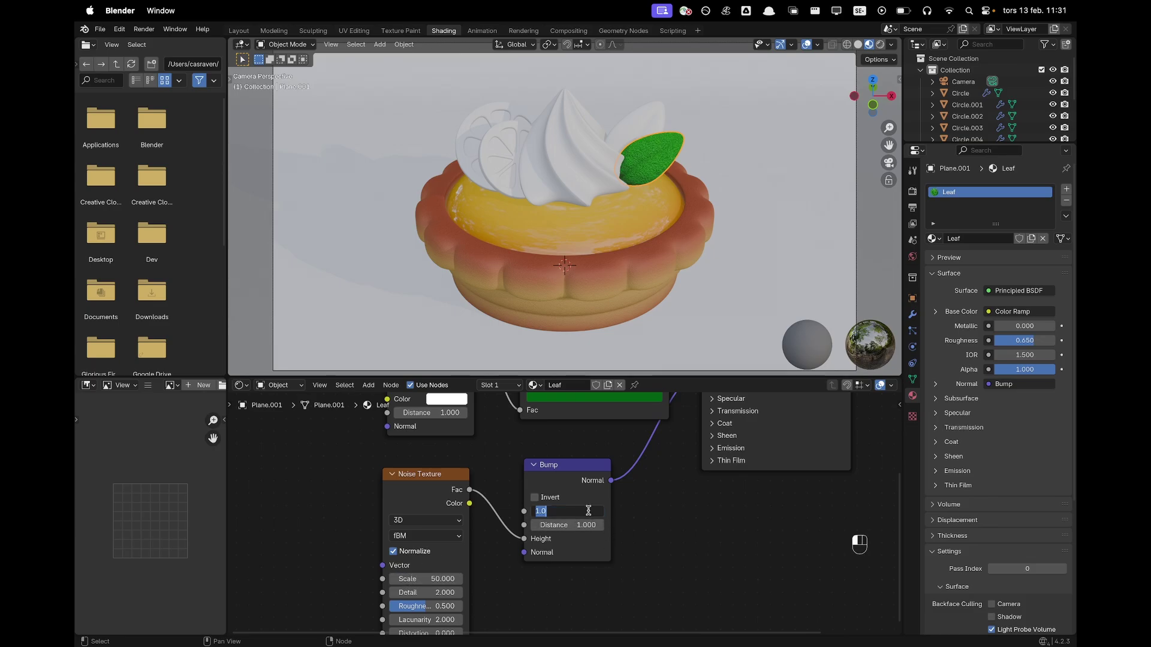
{"action": "type", "text": ".1"}
{"action": "key", "text": "Return"}
Link the front leaf's Leaf material to the back leaf.
{"action": "scroll", "coordinate": [679, 184], "scroll_direction": "up", "scroll_amount": 4}
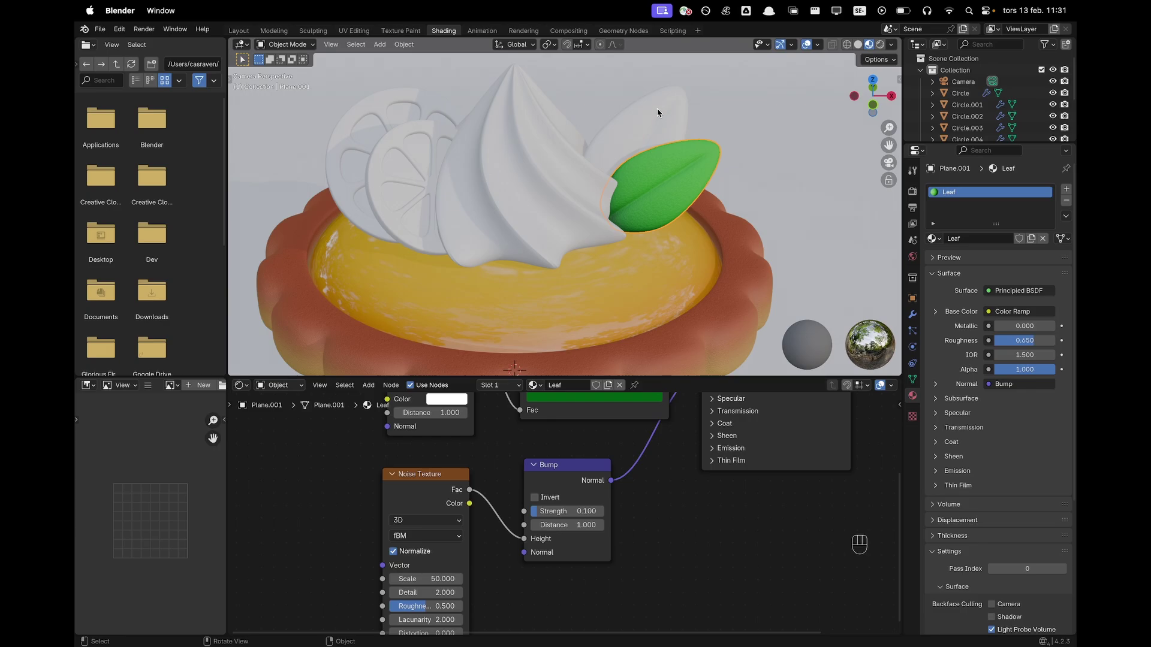
{"action": "left_click", "coordinate": [658, 113]}
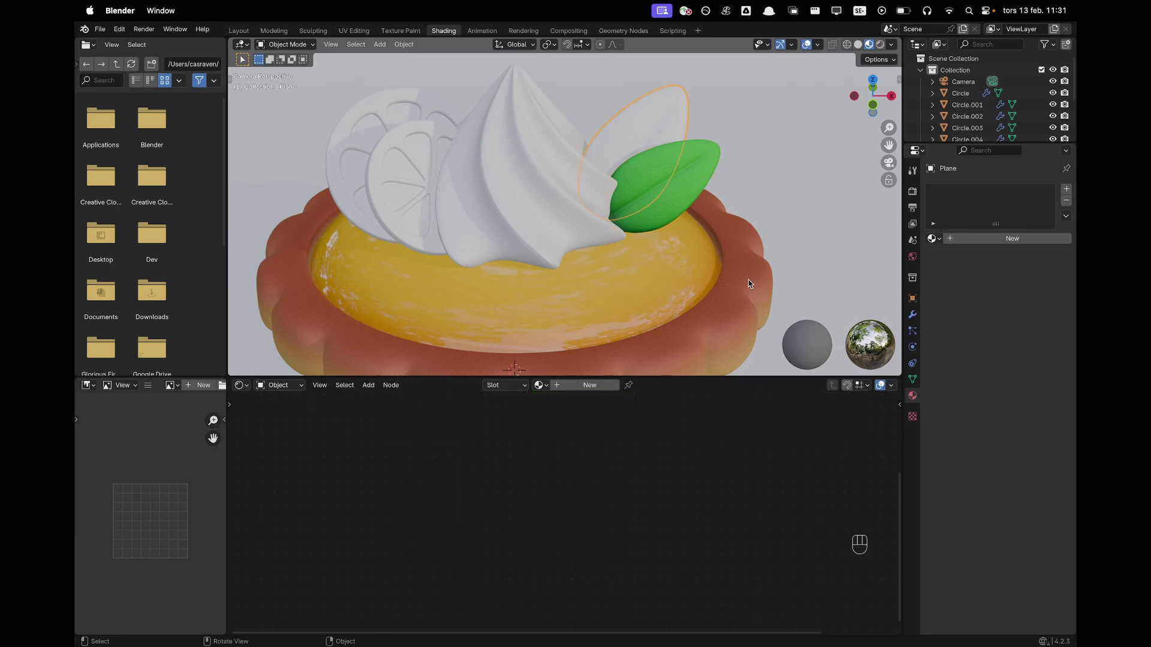
{"action": "left_click", "coordinate": [706, 169], "text": "shift"}
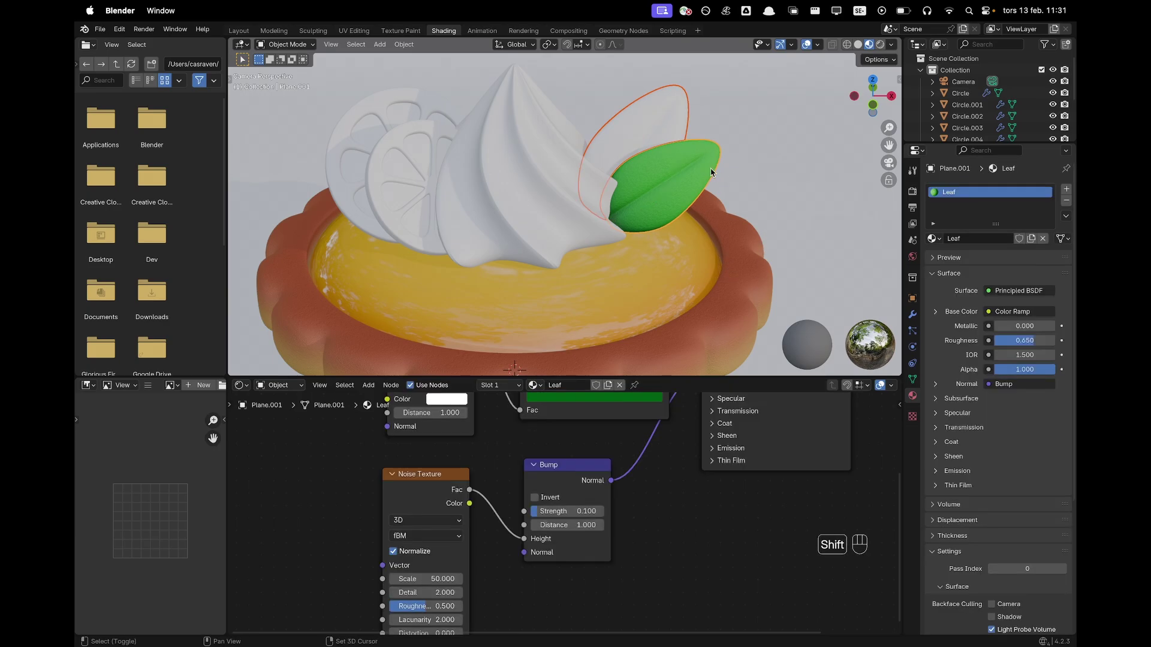
{"action": "key", "text": "super+l"}
{"action": "left_click", "coordinate": [711, 173]}
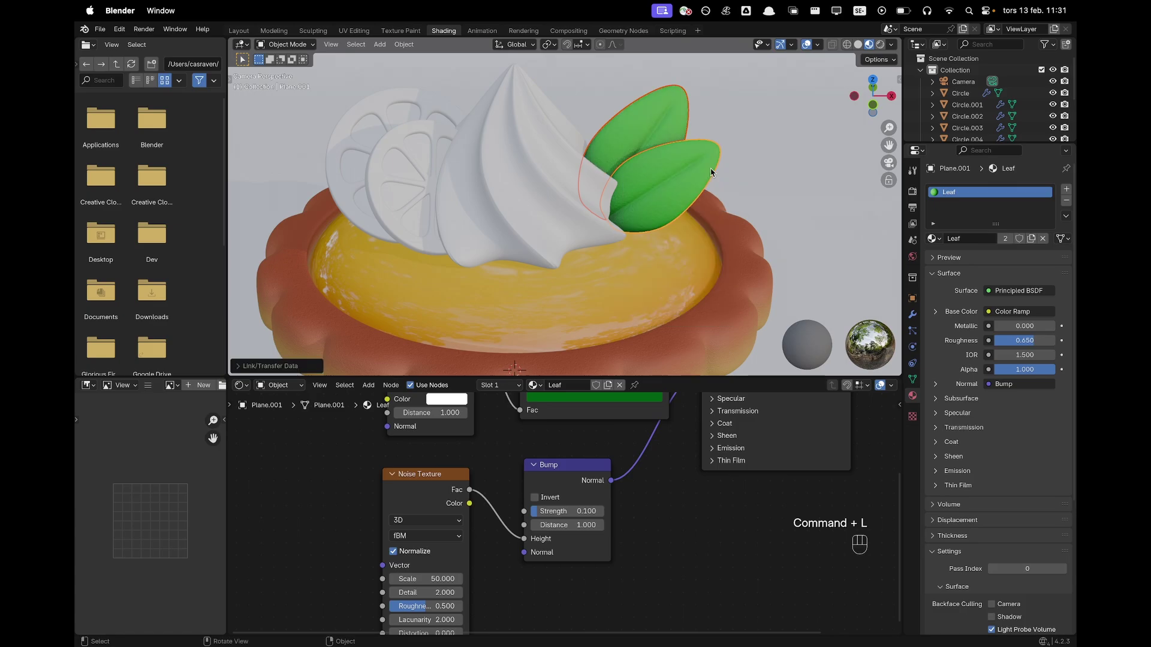
{"action": "left_click", "coordinate": [764, 172]}
Create a new material named Swirl on the whipped cream and lower its Principled BSDF Roughness to 0.
{"action": "scroll", "coordinate": [764, 174], "scroll_direction": "down", "scroll_amount": 3}
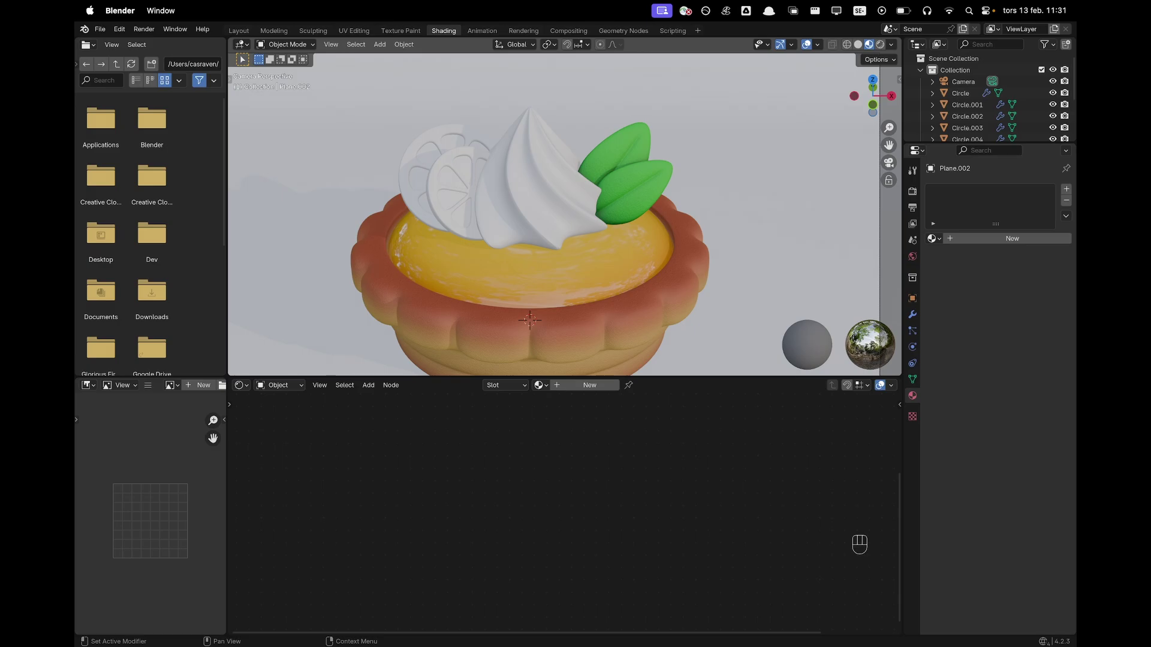
{"action": "left_click", "coordinate": [540, 200]}
{"action": "left_click", "coordinate": [581, 385]}
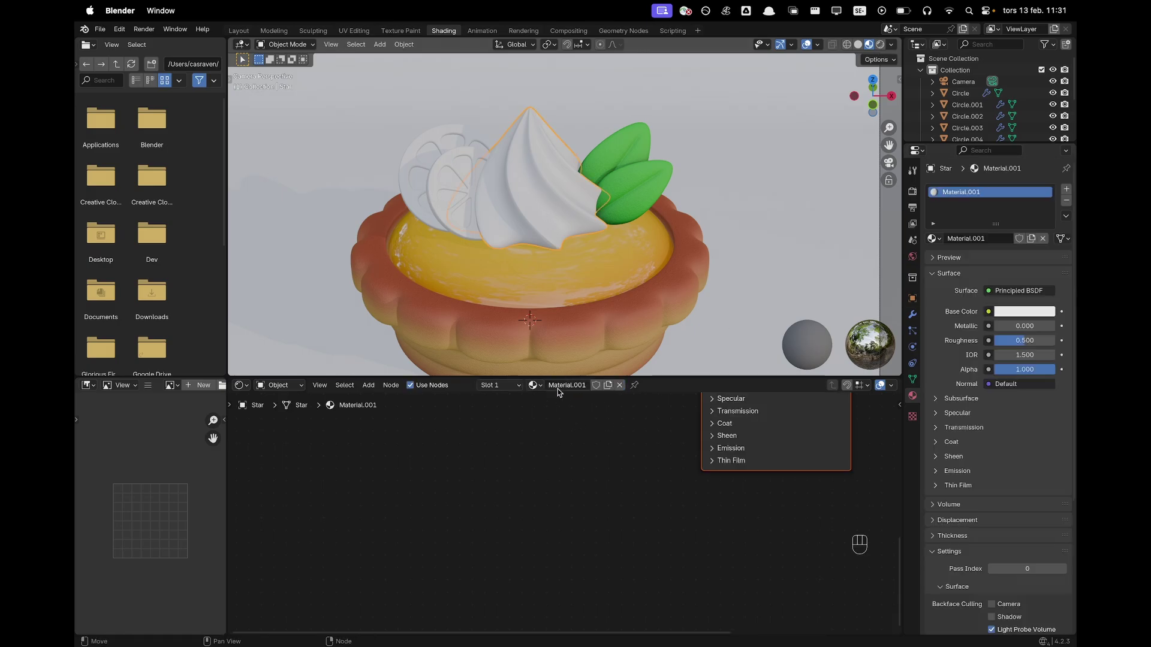
{"action": "double_click", "coordinate": [561, 385]}
{"action": "type", "text": "Swirl"}
{"action": "key", "text": "Return"}
{"action": "middle_click_drag", "start_coordinate": [523, 622], "coordinate": [513, 635], "text": "shift"}
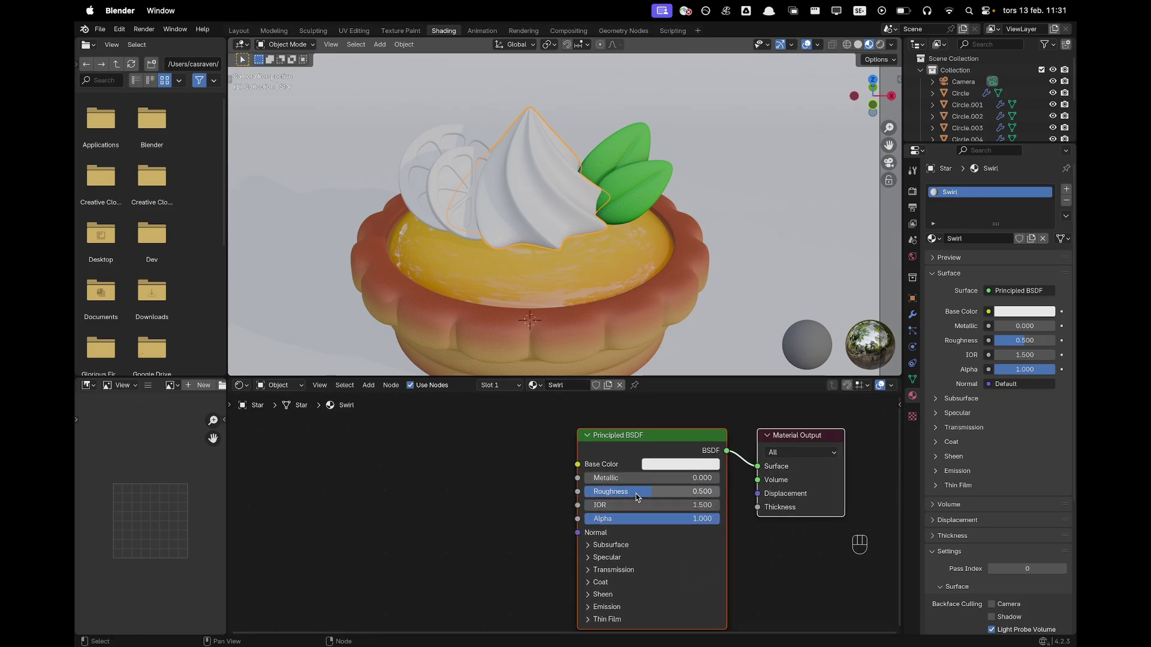
{"action": "left_click_drag", "start_coordinate": [640, 493], "coordinate": [538, 490]}
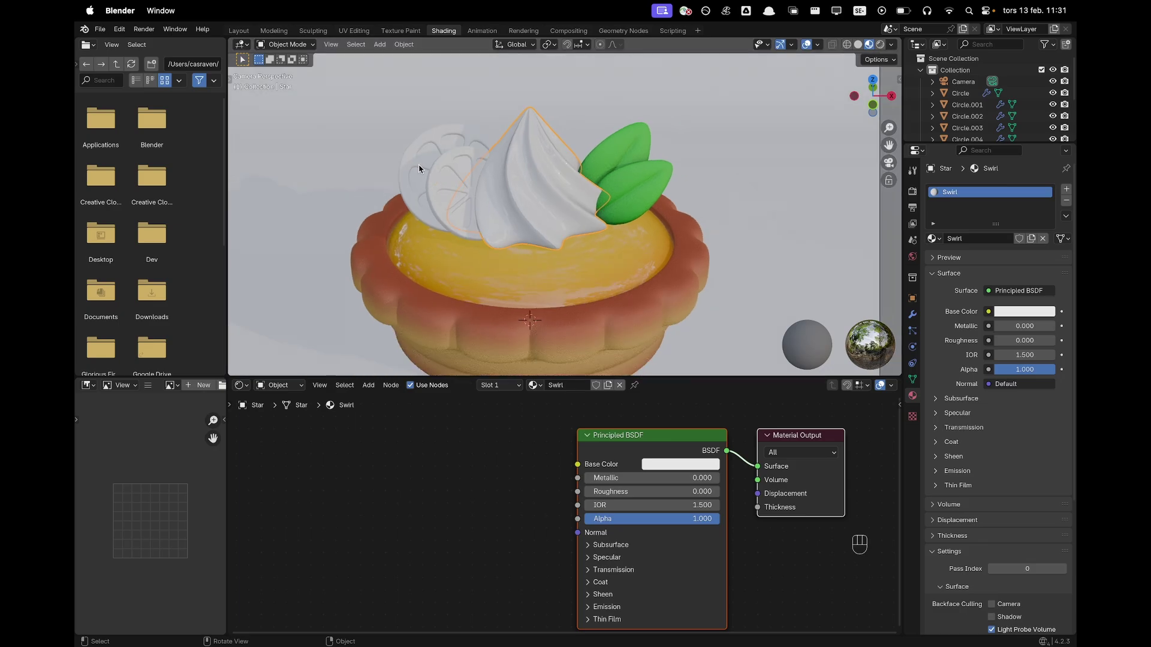
Create a new material named Lemon White on the front lemon slice and give it a warm off-white Base Color.
{"action": "left_click", "coordinate": [461, 180]}
{"action": "middle_click_drag", "start_coordinate": [535, 185], "coordinate": [593, 190], "text": "shift"}
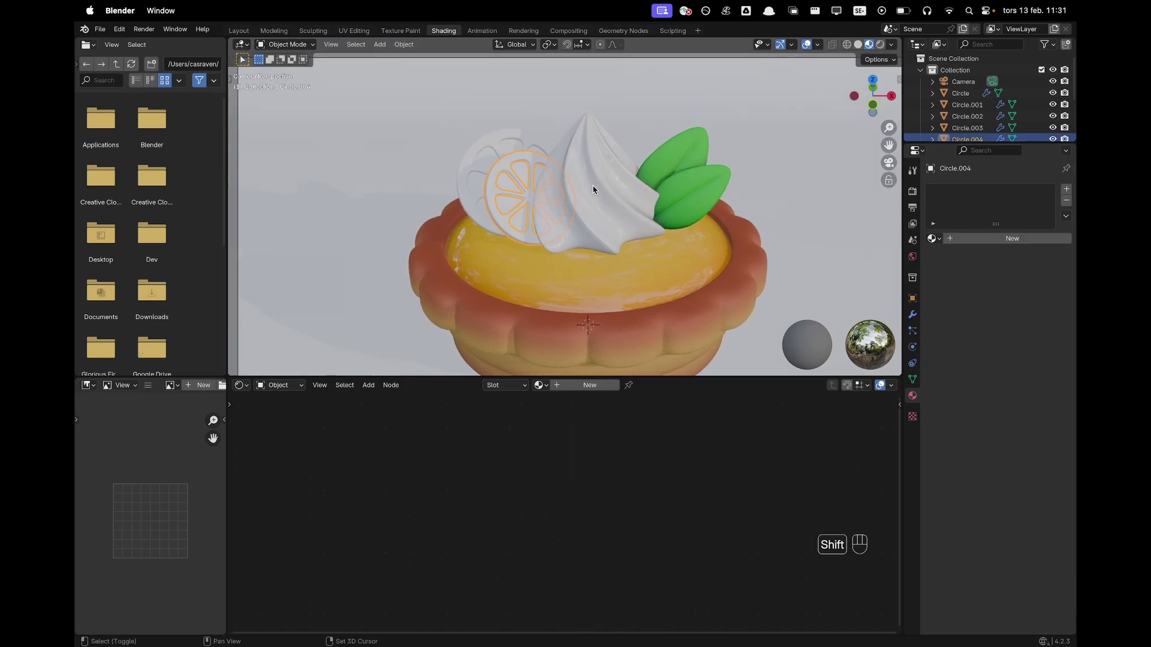
{"action": "scroll", "coordinate": [593, 195], "scroll_direction": "up", "scroll_amount": 2}
{"action": "scroll", "coordinate": [548, 220], "scroll_direction": "up", "scroll_amount": 1}
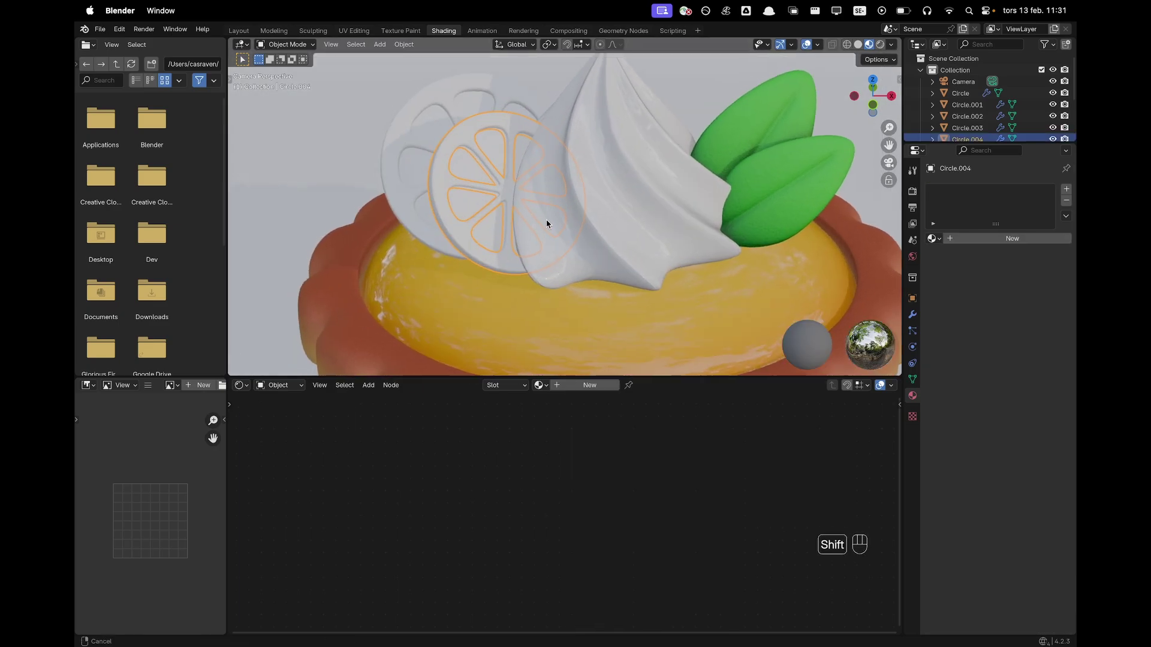
{"action": "middle_click_drag", "start_coordinate": [546, 220], "coordinate": [671, 235], "text": "shift"}
{"action": "scroll", "coordinate": [656, 230], "scroll_direction": "up", "scroll_amount": 4}
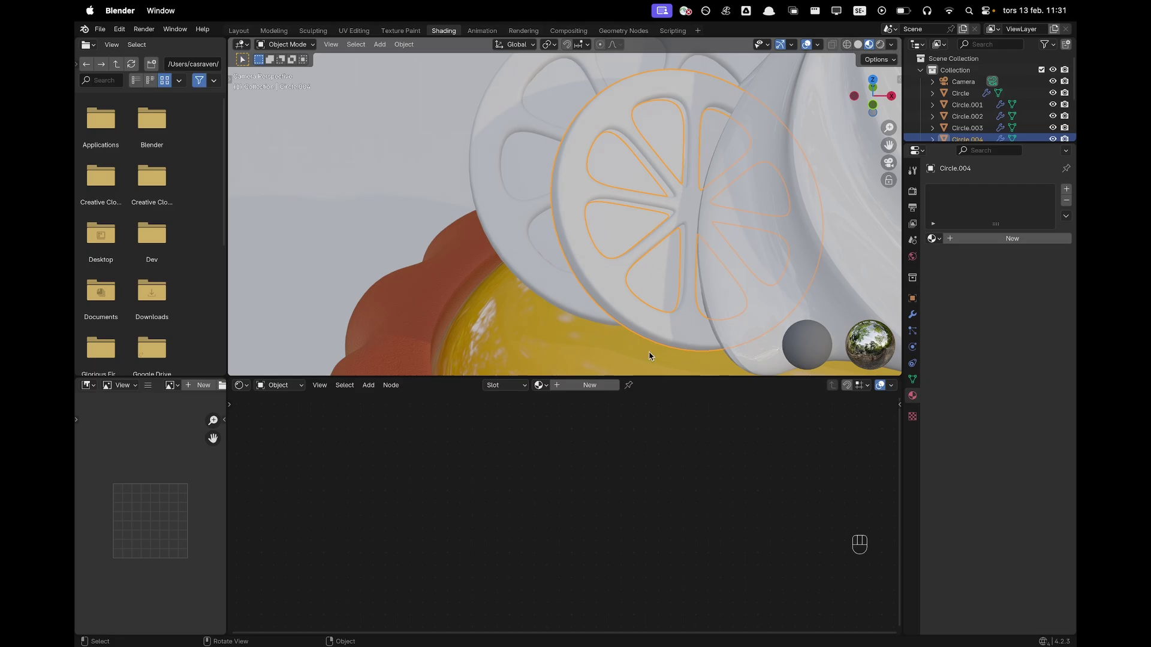
{"action": "left_click", "coordinate": [604, 386]}
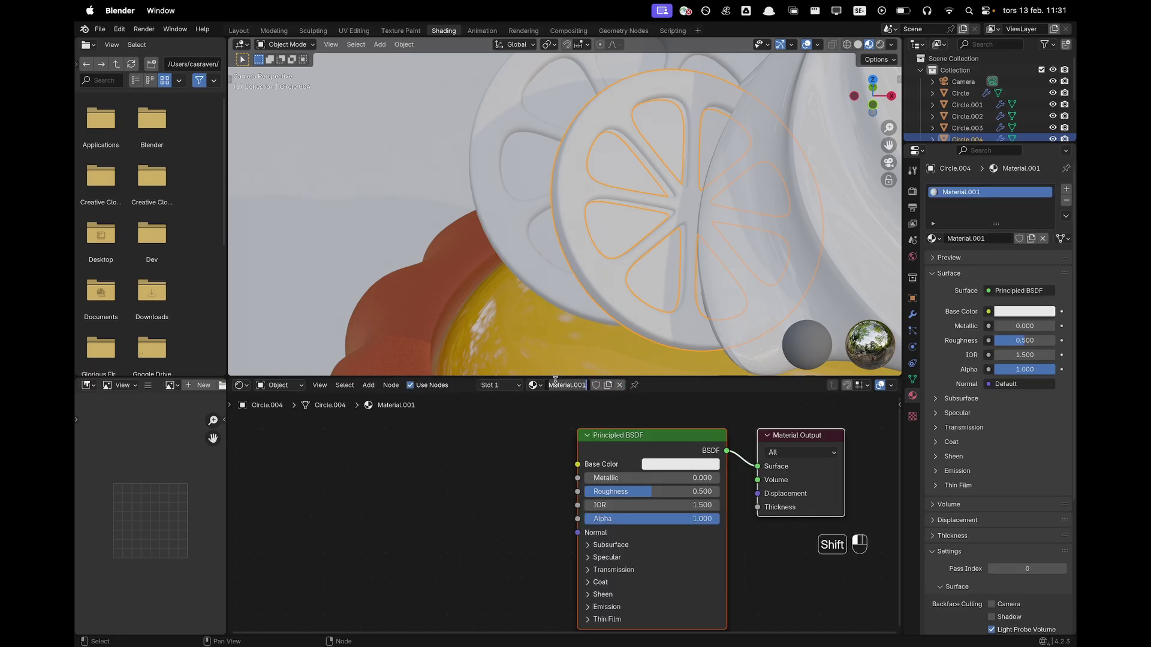
{"action": "type", "text": "Lemon White"}
{"action": "key", "text": "Return"}
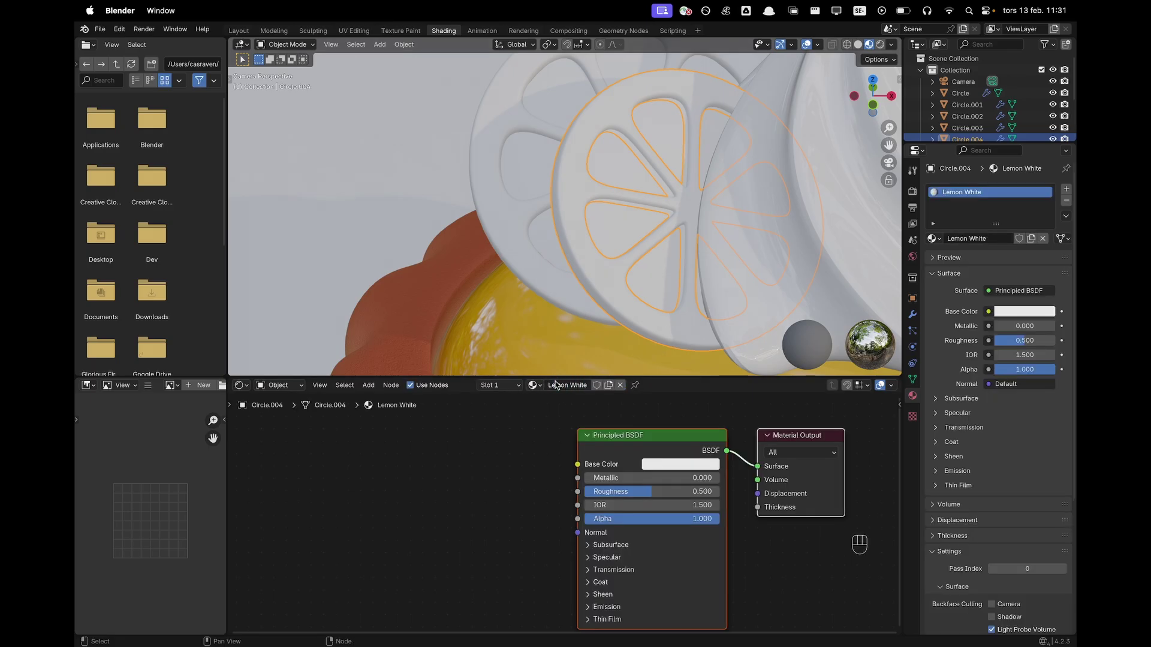
{"action": "left_click", "coordinate": [681, 465]}
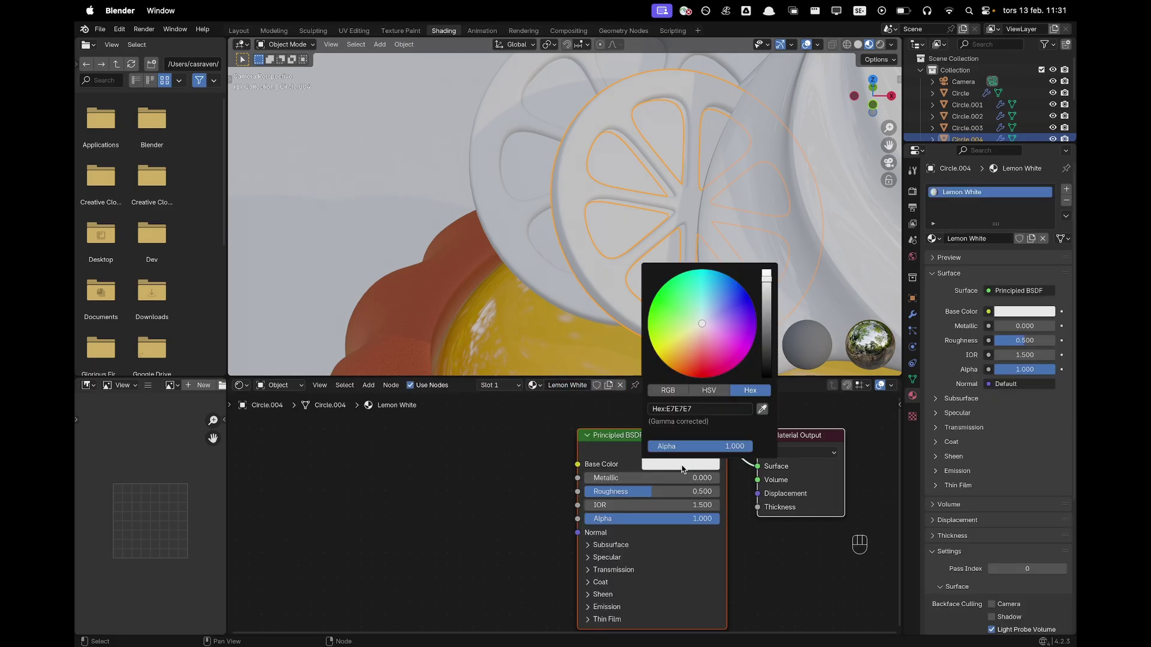
{"action": "left_click", "coordinate": [699, 326]}
Edit the front lemon slice's mesh in face mode and select the face loops around its outer rim.
{"action": "middle_click_drag", "start_coordinate": [588, 200], "coordinate": [610, 202]}
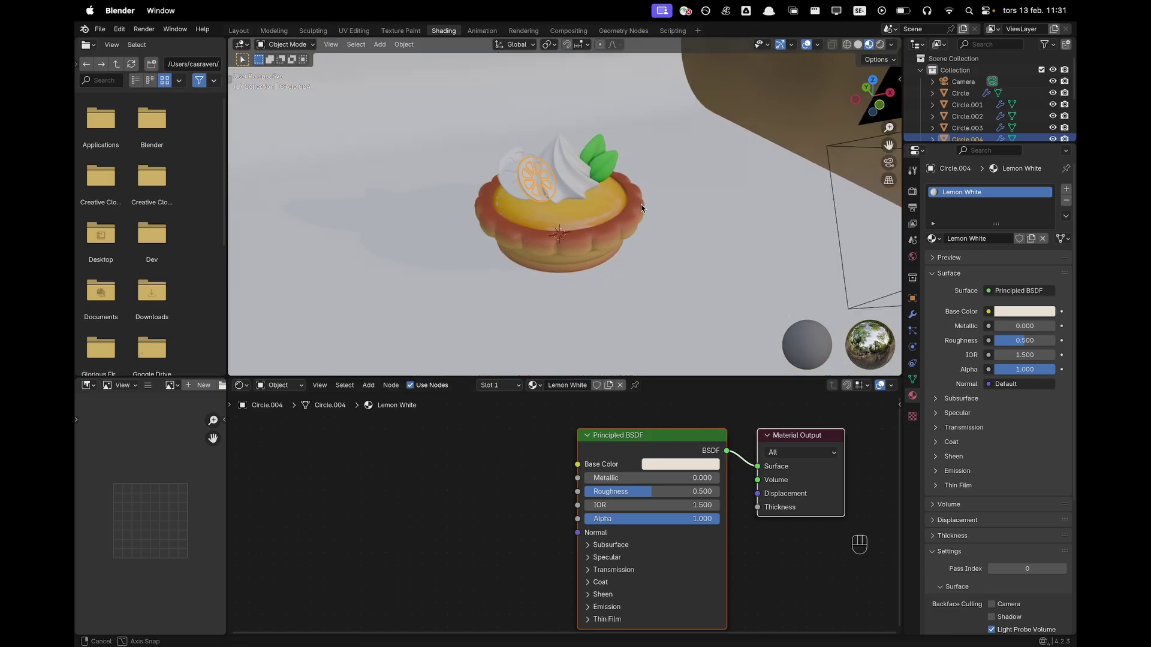
{"action": "scroll", "coordinate": [402, 154], "scroll_direction": "up", "scroll_amount": 5}
{"action": "scroll", "coordinate": [402, 154], "scroll_direction": "up", "scroll_amount": 8}
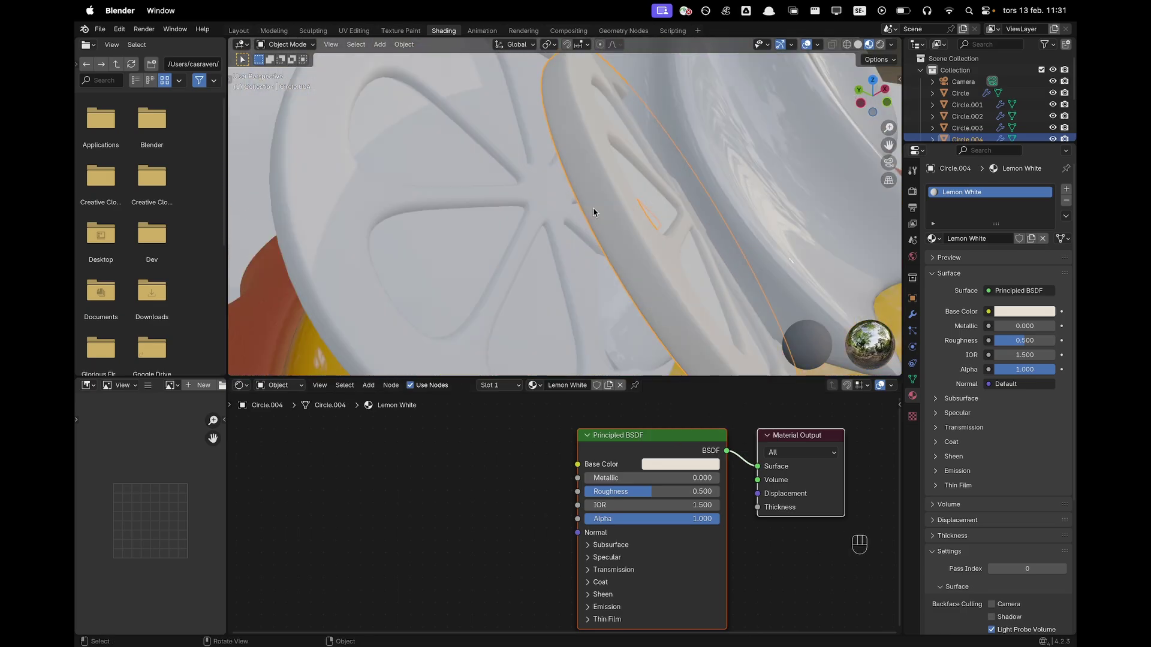
{"action": "key", "text": "Tab"}
{"action": "scroll", "coordinate": [611, 216], "scroll_direction": "down", "scroll_amount": 7}
{"action": "key", "text": "3"}
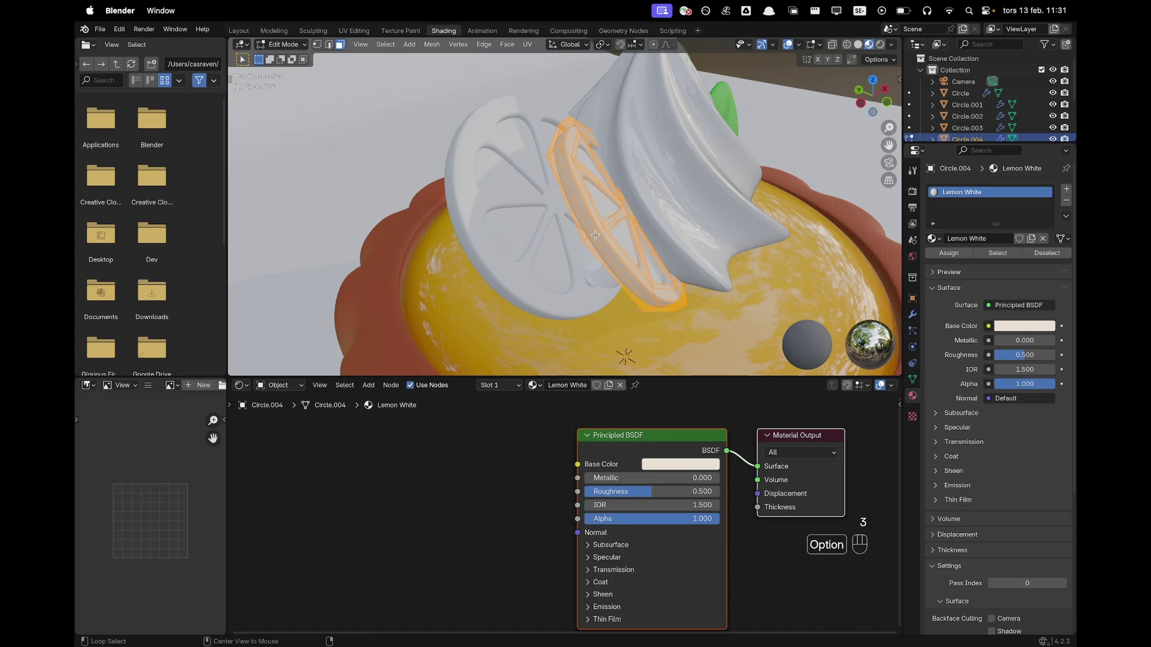
{"action": "left_click", "coordinate": [592, 236], "text": "alt"}
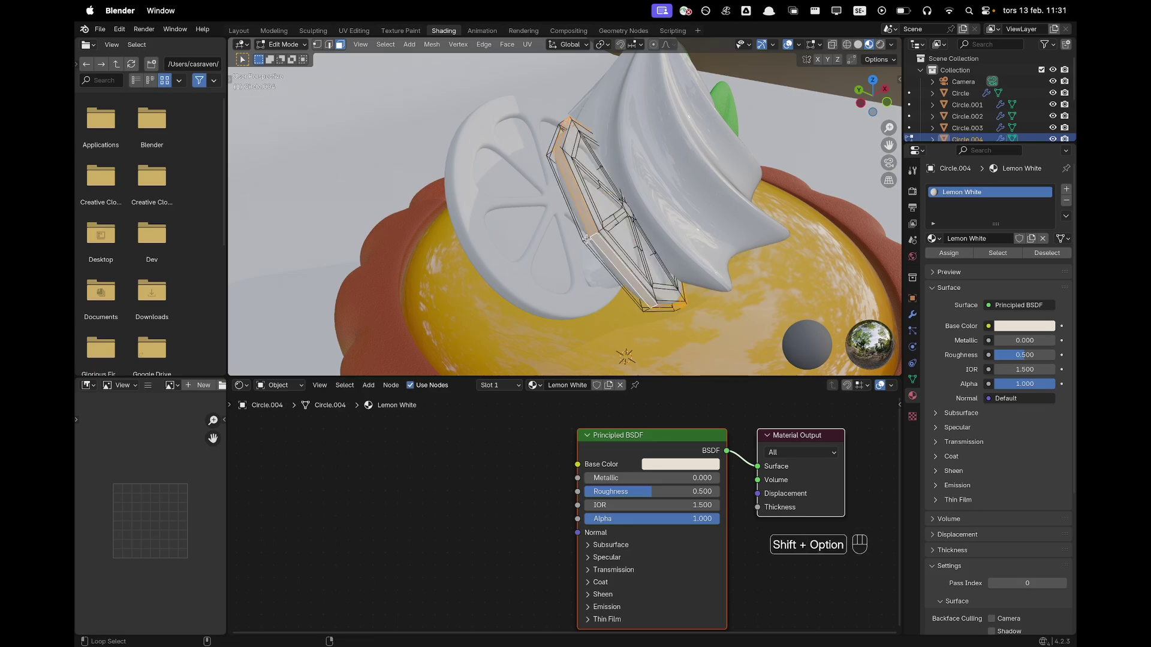
{"action": "left_click", "coordinate": [587, 238], "text": "alt+shift"}
{"action": "scroll", "coordinate": [634, 243], "scroll_direction": "up", "scroll_amount": 5}
{"action": "key", "text": "super+z"}
{"action": "left_click", "coordinate": [638, 296], "text": "alt+shift"}
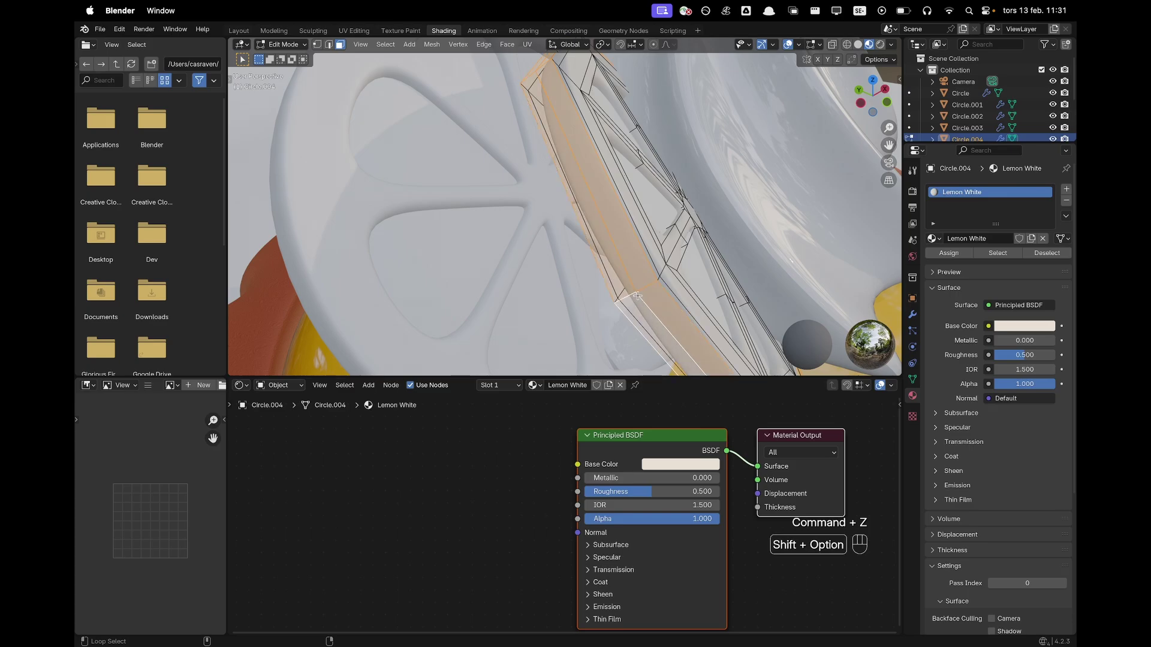
Expand the rim face selection on the front slice once with Select More.
{"action": "middle_click_drag", "start_coordinate": [637, 296], "coordinate": [666, 239]}
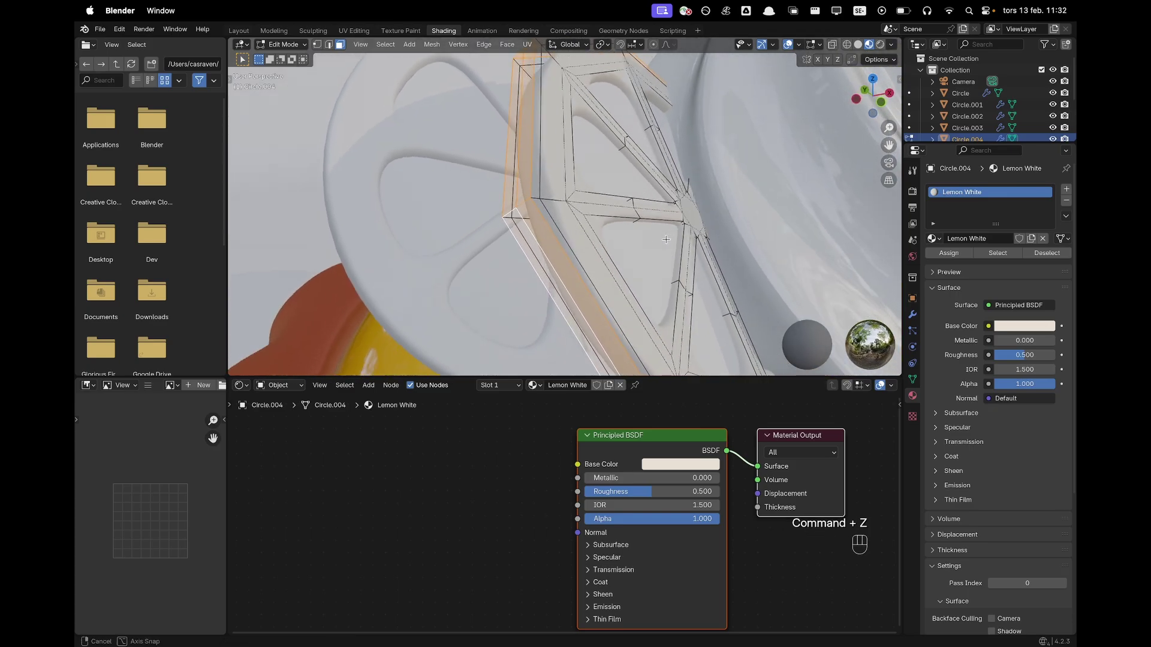
{"action": "scroll", "coordinate": [665, 240], "scroll_direction": "down", "scroll_amount": 5}
{"action": "scroll", "coordinate": [666, 240], "scroll_direction": "up", "scroll_amount": 5}
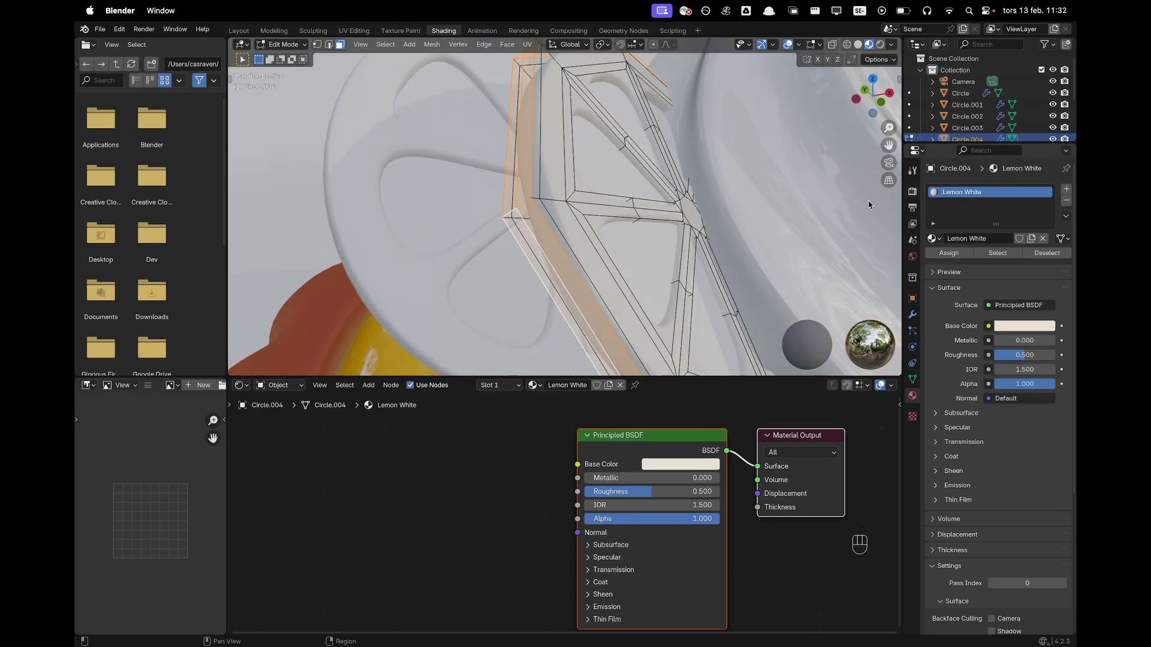
{"action": "left_click", "coordinate": [385, 45]}
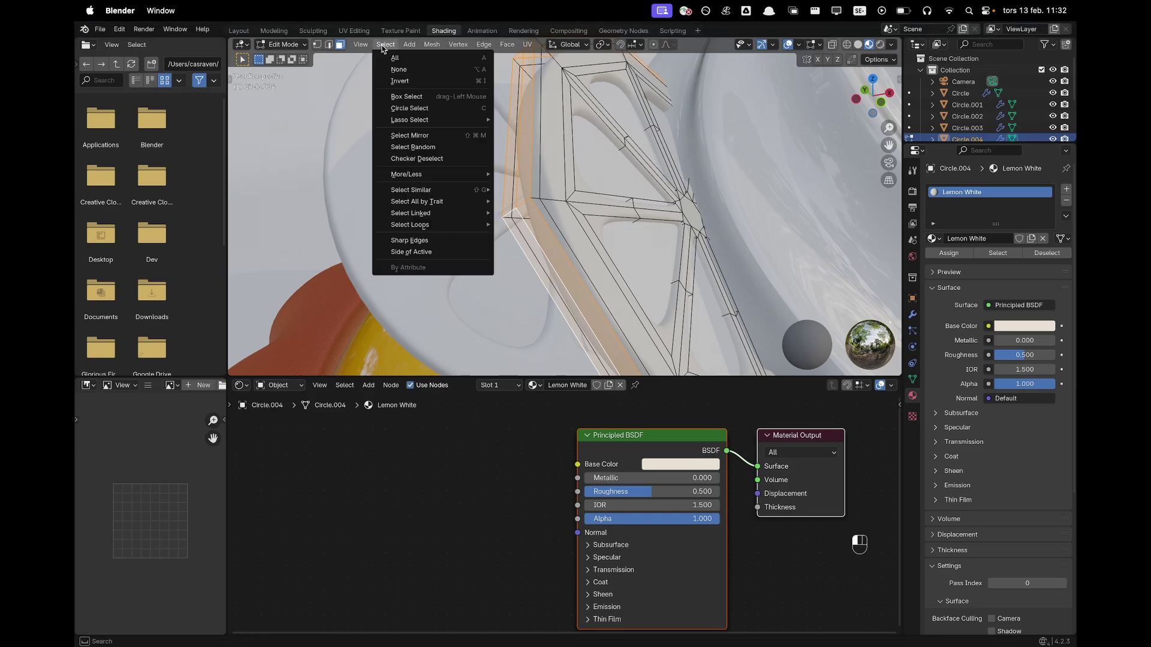
{"action": "mouse_move", "coordinate": [423, 180]}
{"action": "left_click", "coordinate": [543, 174]}
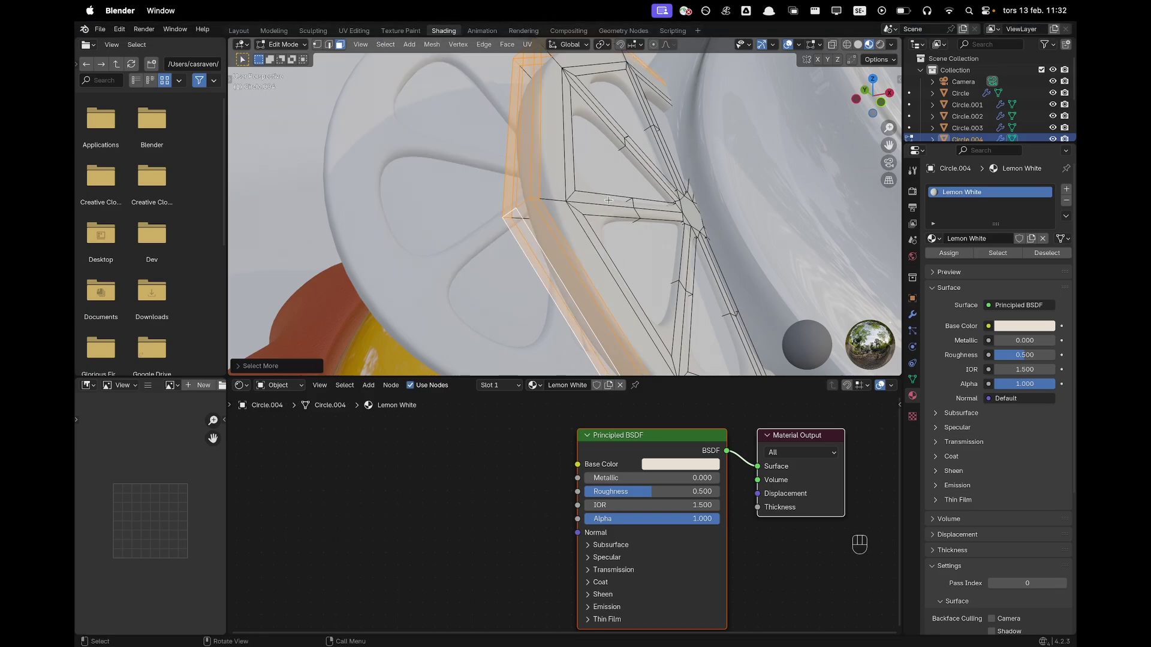
Add a second material slot with a new pale orange-beige material and assign it to the selected rim faces.
{"action": "left_click", "coordinate": [1066, 190]}
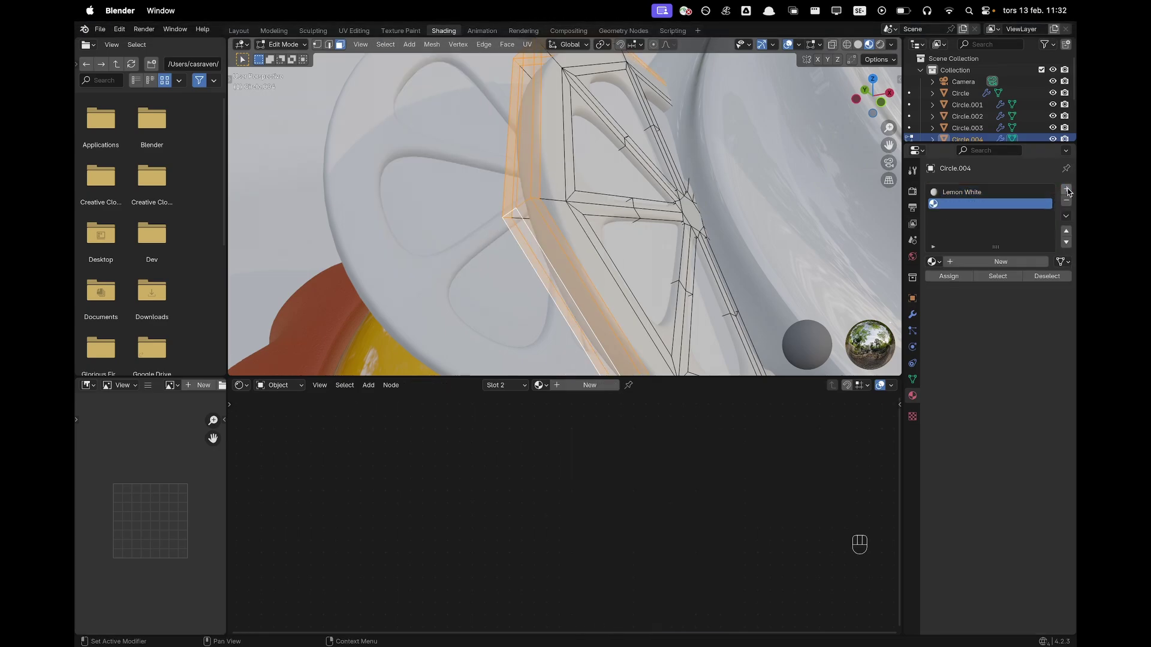
{"action": "left_click", "coordinate": [986, 264]}
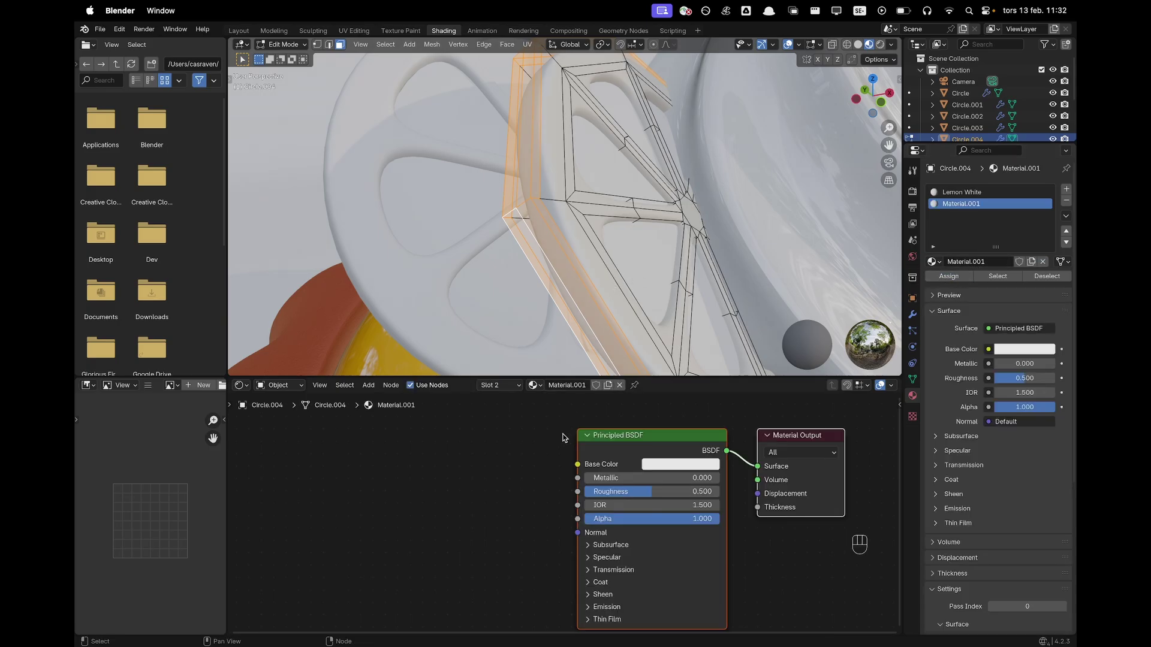
{"action": "left_click", "coordinate": [670, 465]}
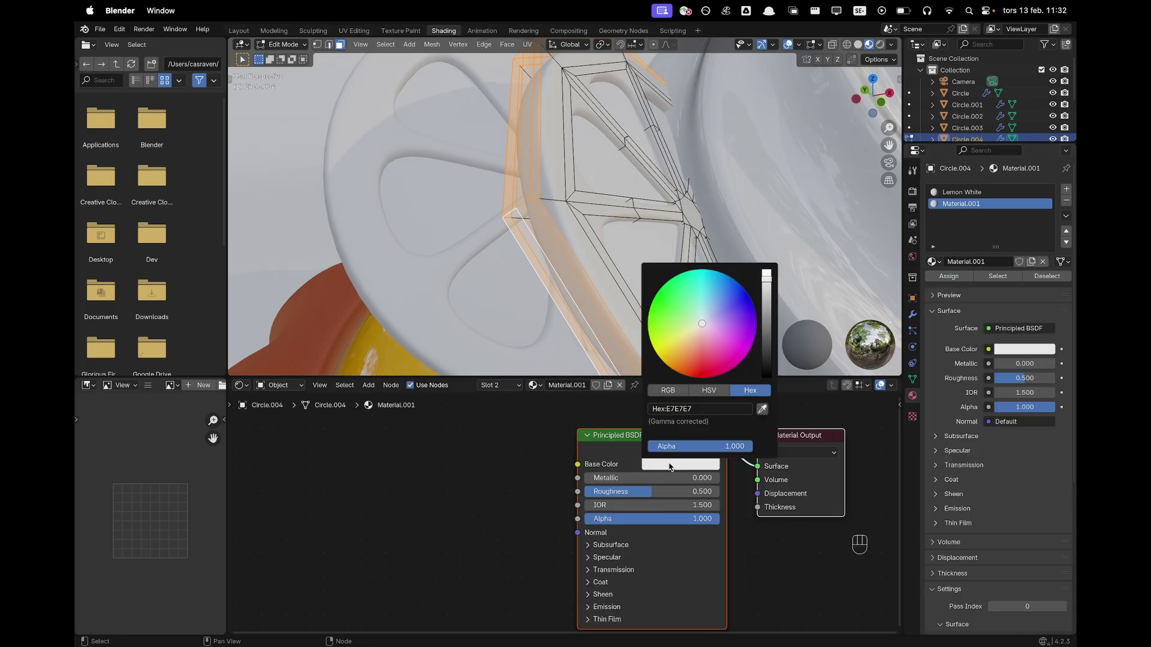
{"action": "left_click", "coordinate": [688, 339]}
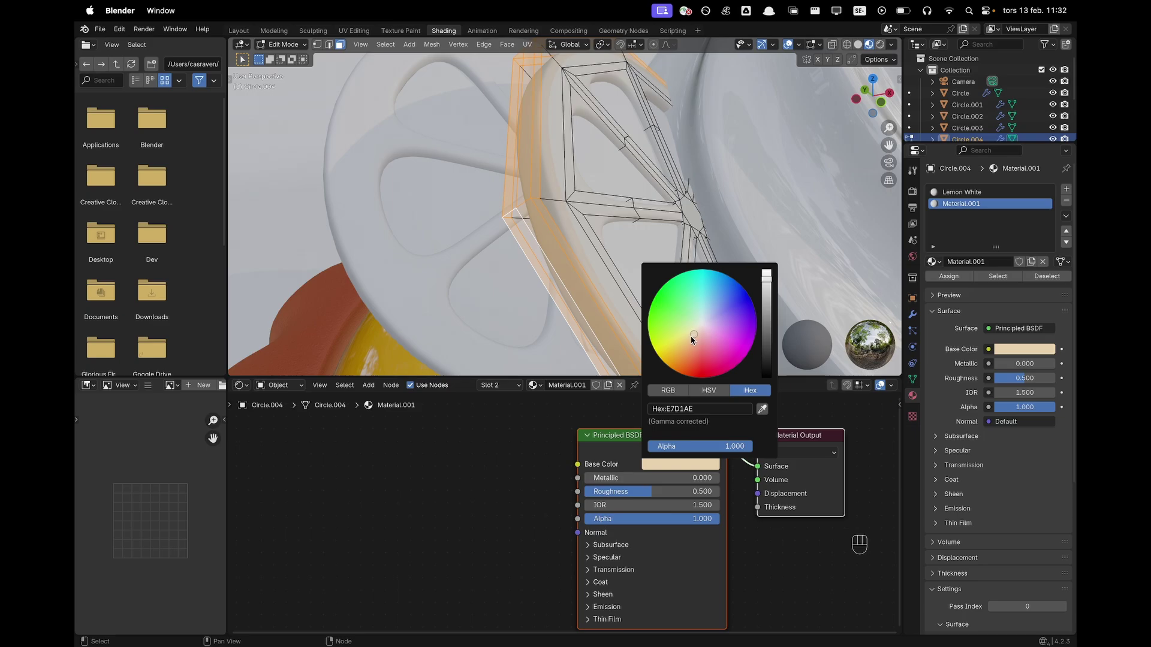
{"action": "left_click", "coordinate": [690, 334]}
{"action": "key", "text": "Tab"}
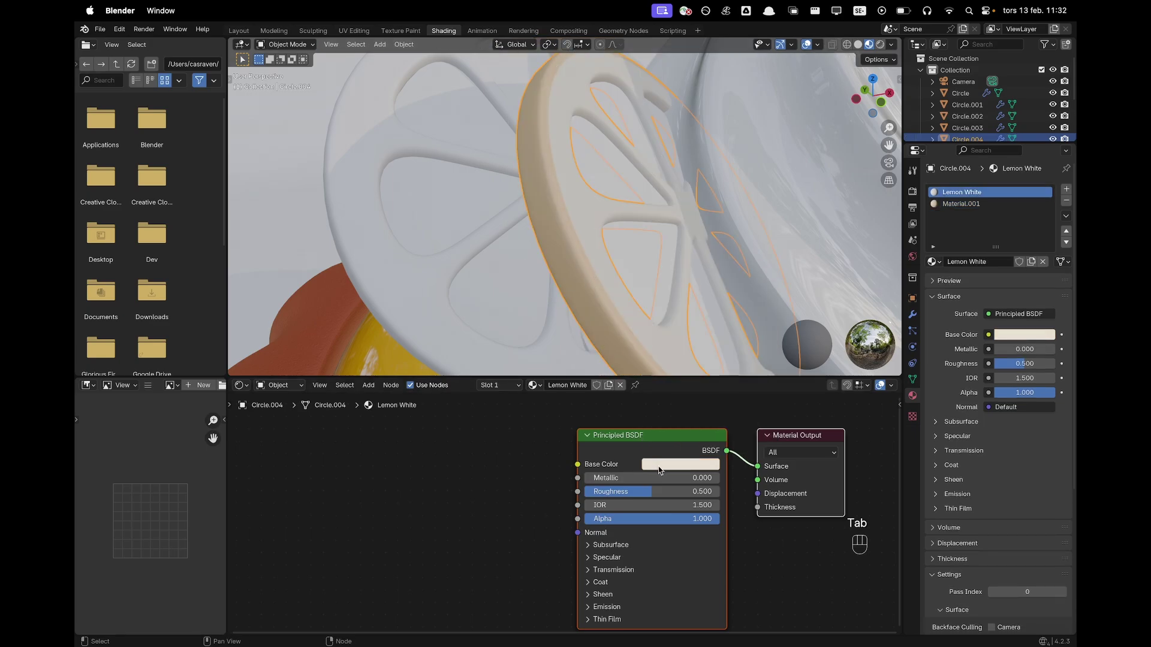
{"action": "left_click", "coordinate": [659, 469]}
{"action": "left_click", "coordinate": [701, 341]}
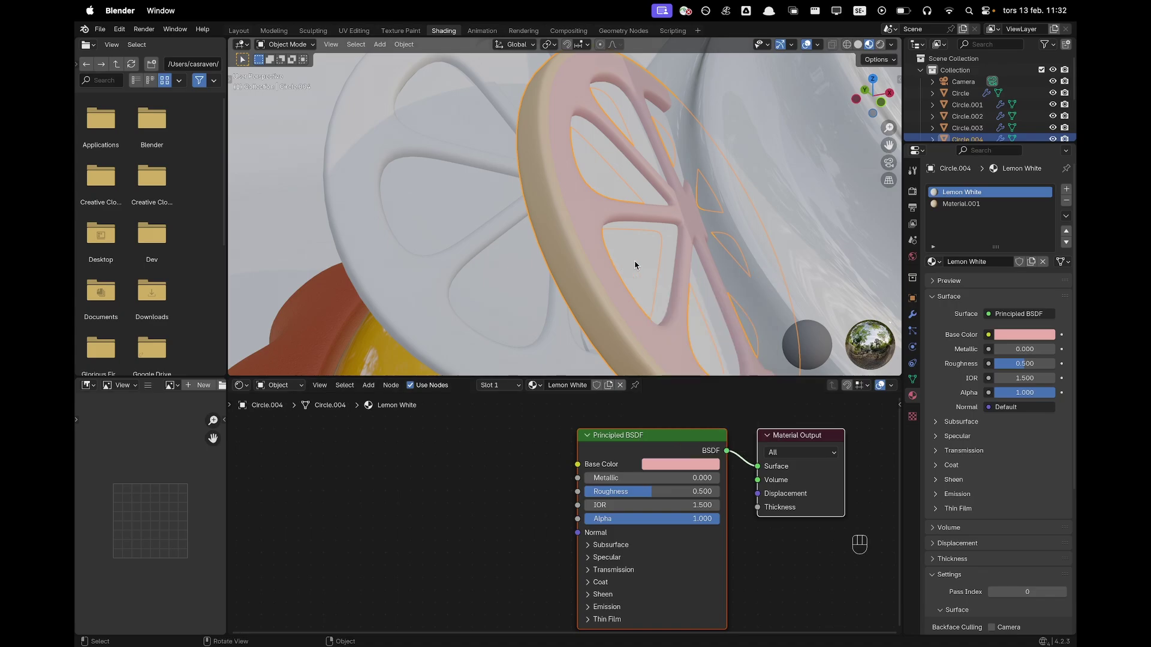
{"action": "key", "text": "super+z"}
Rename the front slice's rim material to Lemon Scale and set its Base Color to a saturated yellow.
{"action": "left_click", "coordinate": [967, 204]}
{"action": "double_click", "coordinate": [972, 261]}
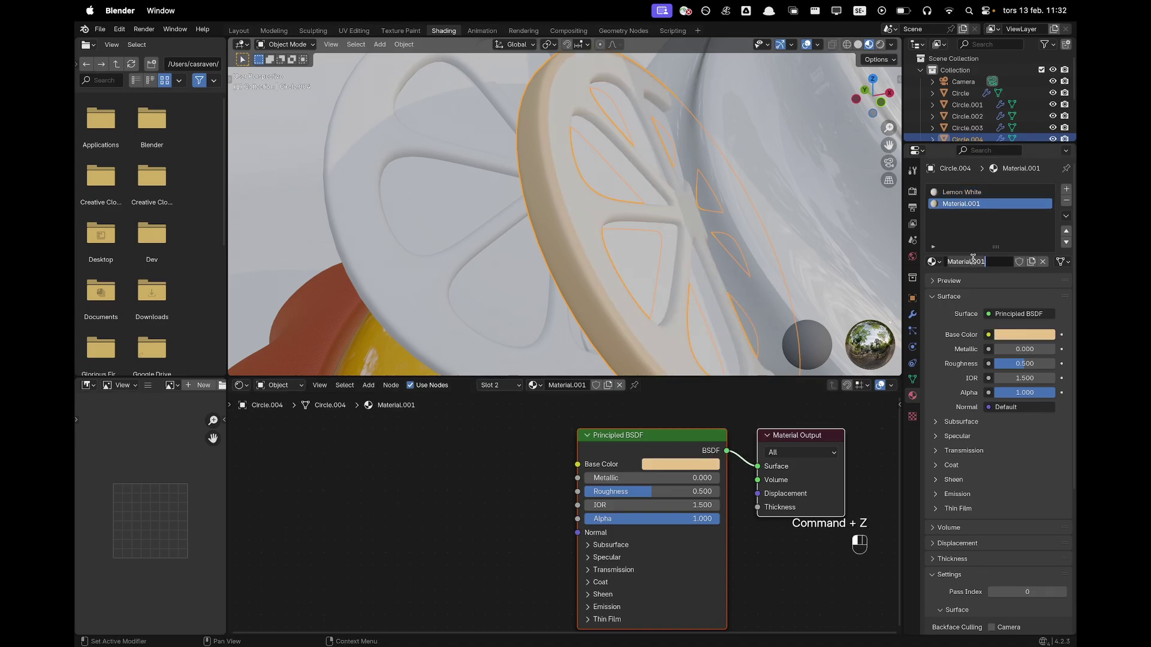
{"action": "type", "text": "Lem"}
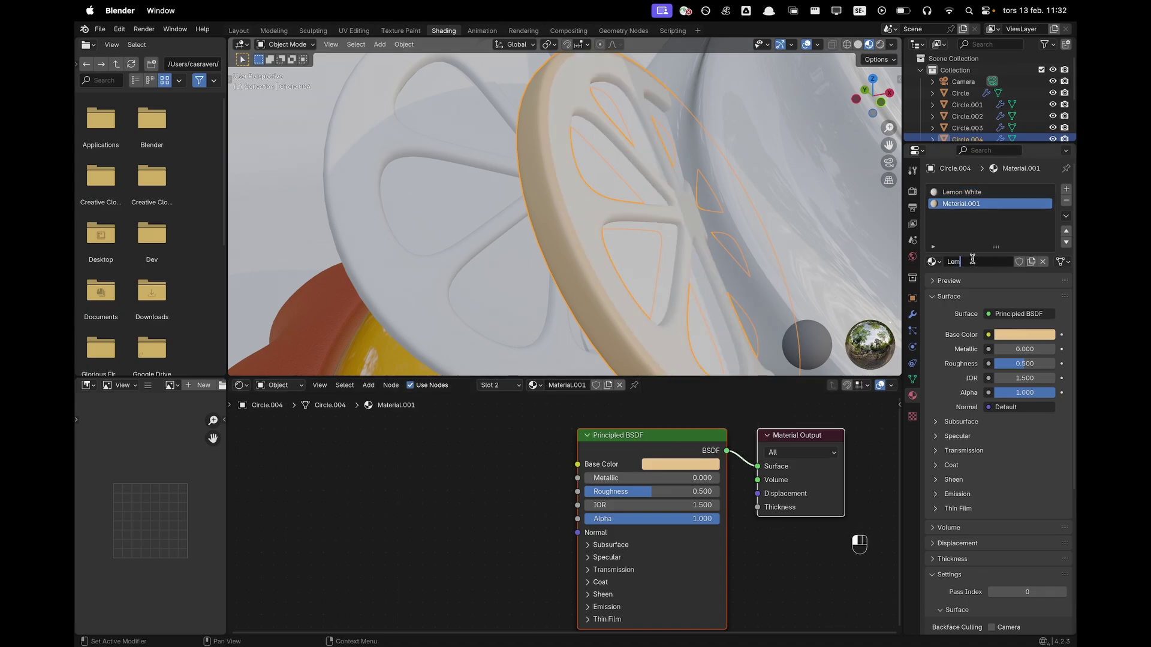
{"action": "type", "text": "on Scale"}
{"action": "key", "text": "Return"}
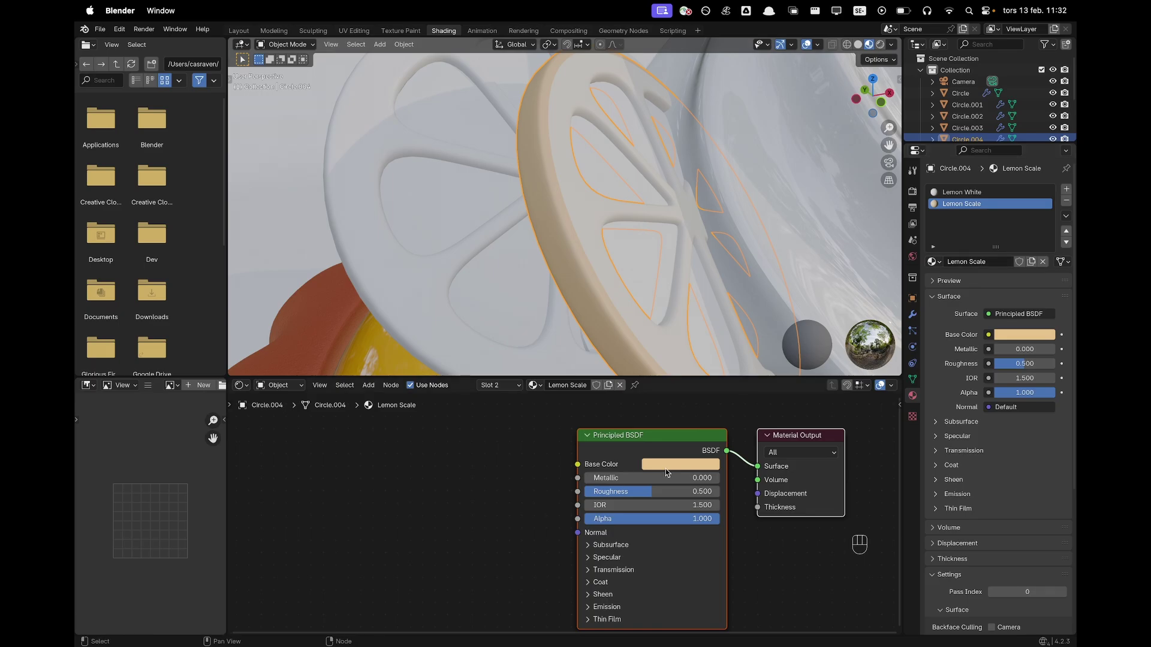
{"action": "left_click", "coordinate": [661, 465]}
{"action": "left_click_drag", "start_coordinate": [689, 346], "coordinate": [665, 361]}
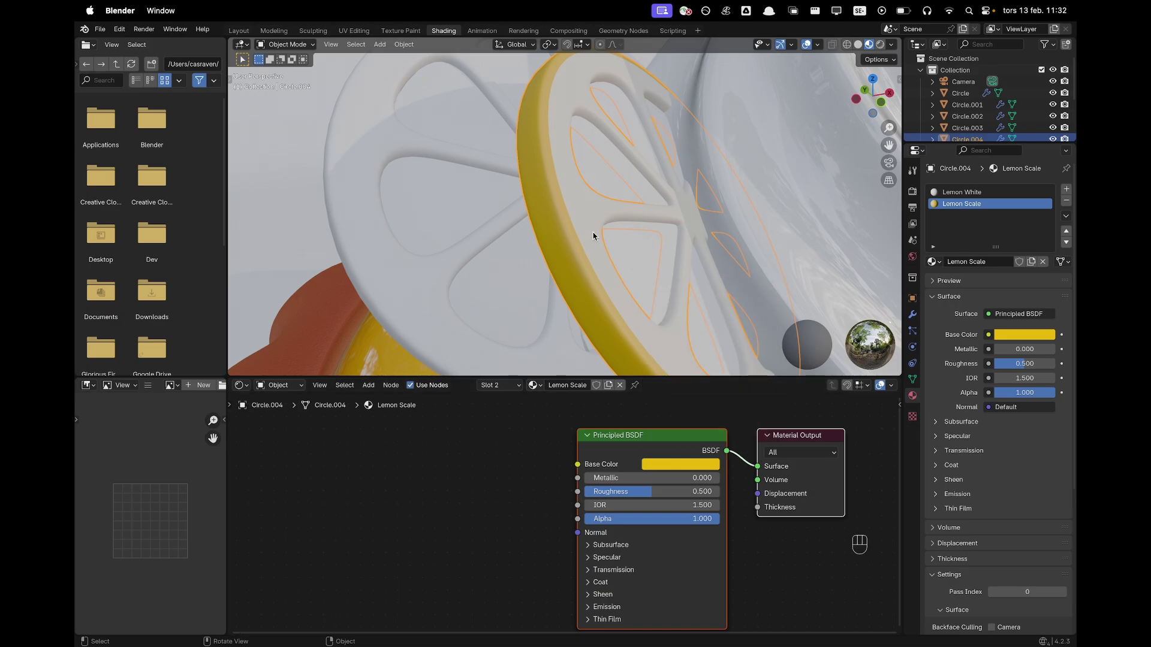
Add a Noise Texture node to the Lemon Scale material, placed well before the Principled BSDF.
{"action": "scroll", "coordinate": [596, 239], "scroll_direction": "down", "scroll_amount": 9}
{"action": "mouse_move", "coordinate": [597, 241]}
{"action": "middle_mouse_down"}
{"action": "mouse_move", "coordinate": [573, 238]}
{"action": "mouse_move", "coordinate": [610, 204]}
{"action": "middle_mouse_up"}
{"action": "scroll", "coordinate": [574, 235], "scroll_direction": "up", "scroll_amount": 15}
{"action": "scroll", "coordinate": [575, 232], "scroll_direction": "down", "scroll_amount": 7}
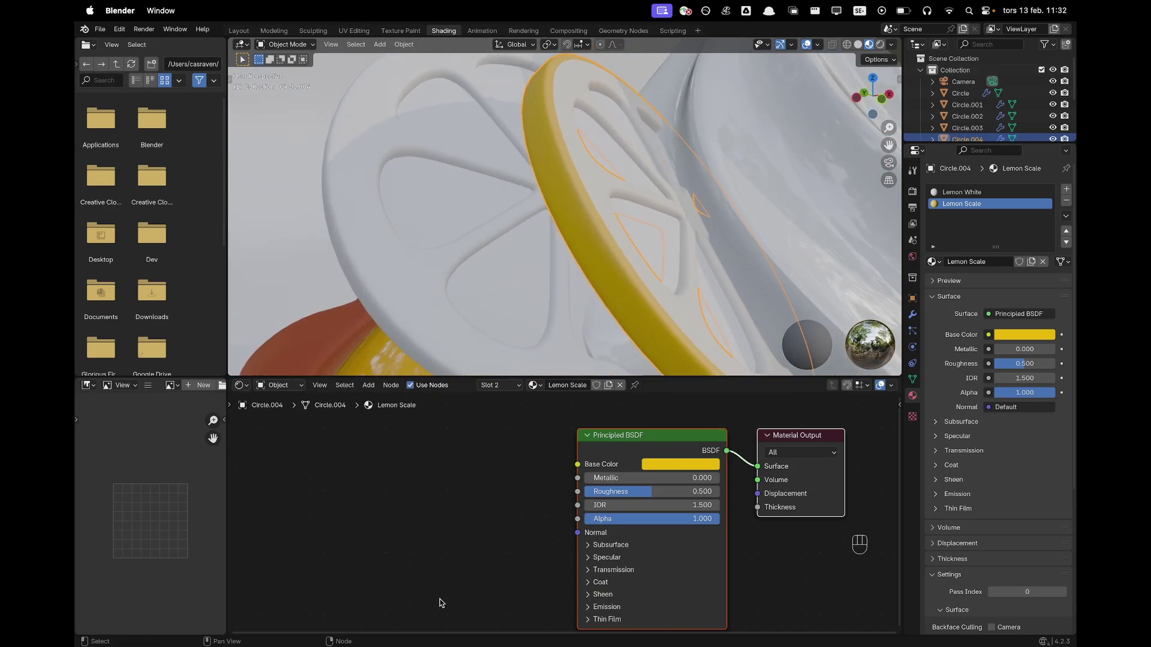
{"action": "scroll", "coordinate": [444, 599], "scroll_direction": "down", "scroll_amount": 2}
{"action": "middle_click_drag", "start_coordinate": [463, 538], "coordinate": [502, 500], "text": "shift"}
{"action": "left_click", "coordinate": [468, 532]}
{"action": "key", "text": "shift+a"}
{"action": "type", "text": "noise"}
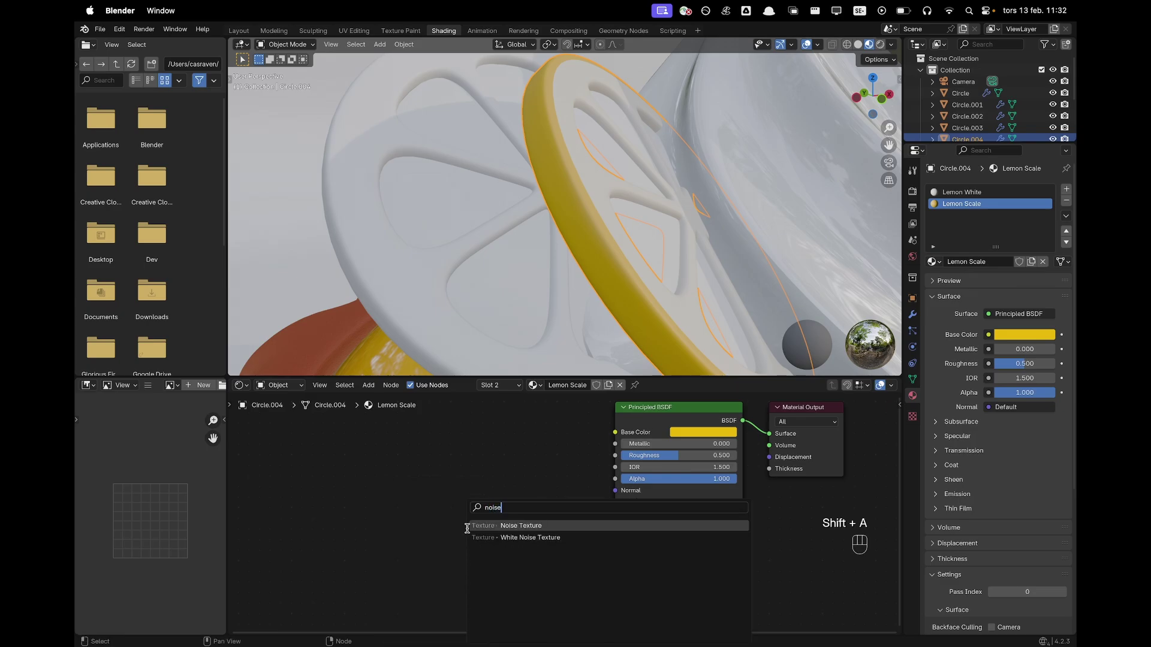
{"action": "key", "text": "Return"}
{"action": "left_click", "coordinate": [311, 463]}
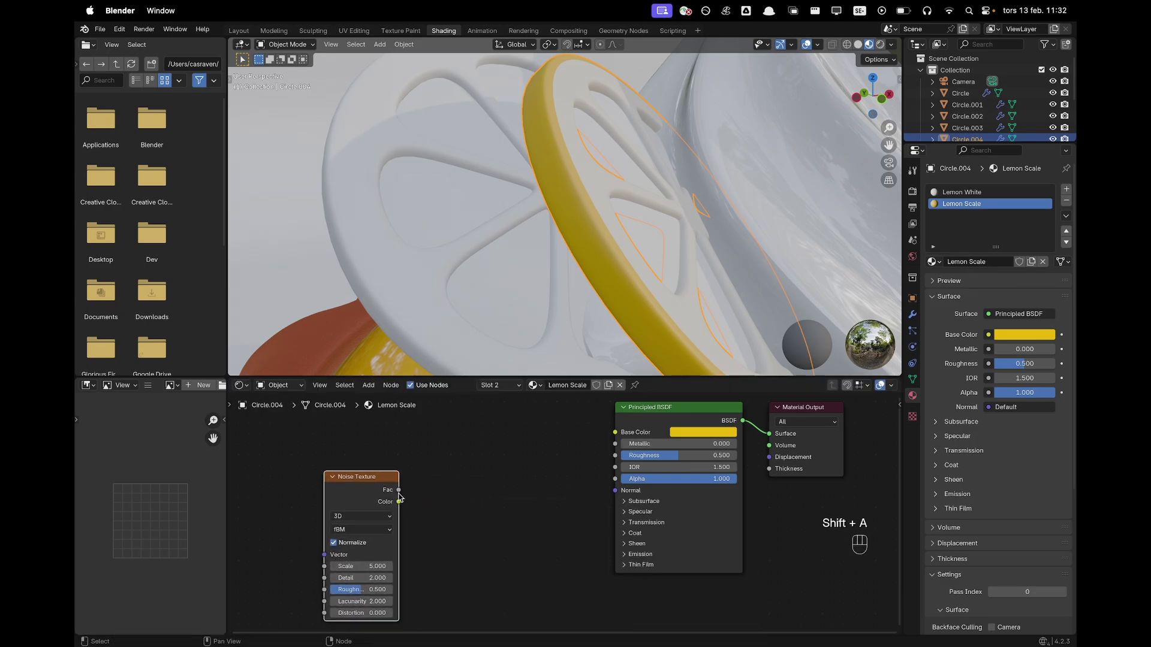
Add a Bump node with the noise Fac feeding its Height, and connect its Normal output to the Principled BSDF Normal.
{"action": "mouse_move", "coordinate": [399, 491]}
{"action": "left_mouse_down"}
{"action": "mouse_move", "coordinate": [442, 498]}
{"action": "mouse_move", "coordinate": [441, 556]}
{"action": "left_mouse_up"}
{"action": "type", "text": "bump"}
{"action": "key", "text": "Return"}
{"action": "left_click", "coordinate": [447, 498]}
{"action": "left_click_drag", "start_coordinate": [516, 506], "coordinate": [615, 492]}
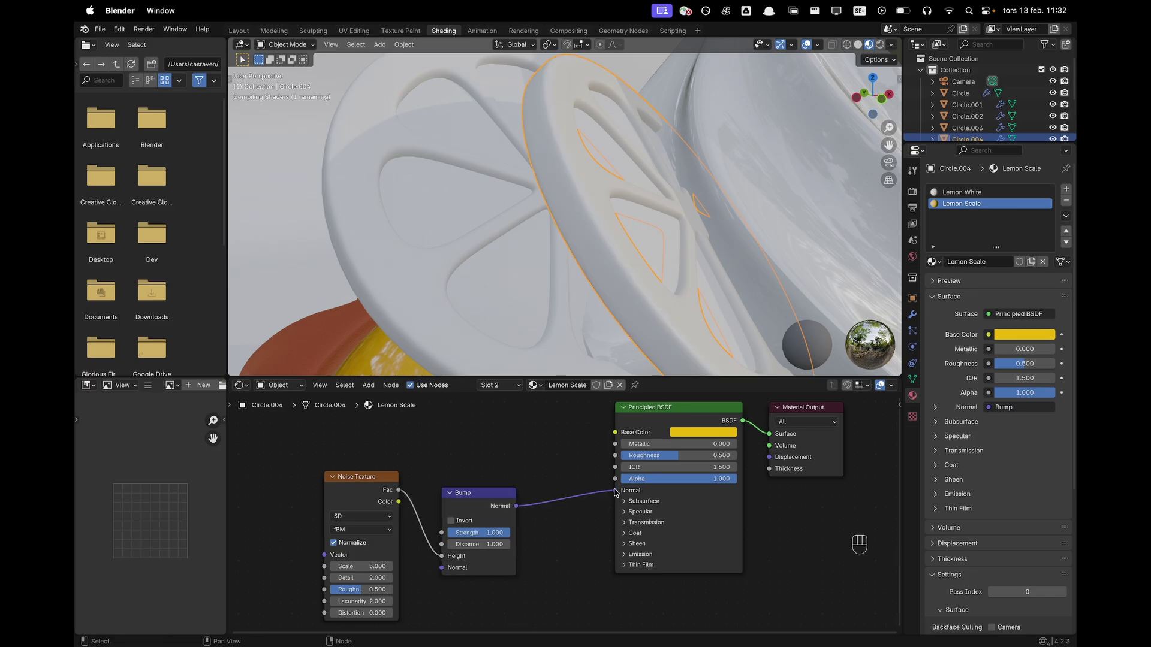
Set the Lemon Scale material's Noise Texture Scale to 50 and its Bump Strength to 0.2.
{"action": "left_click", "coordinate": [359, 566]}
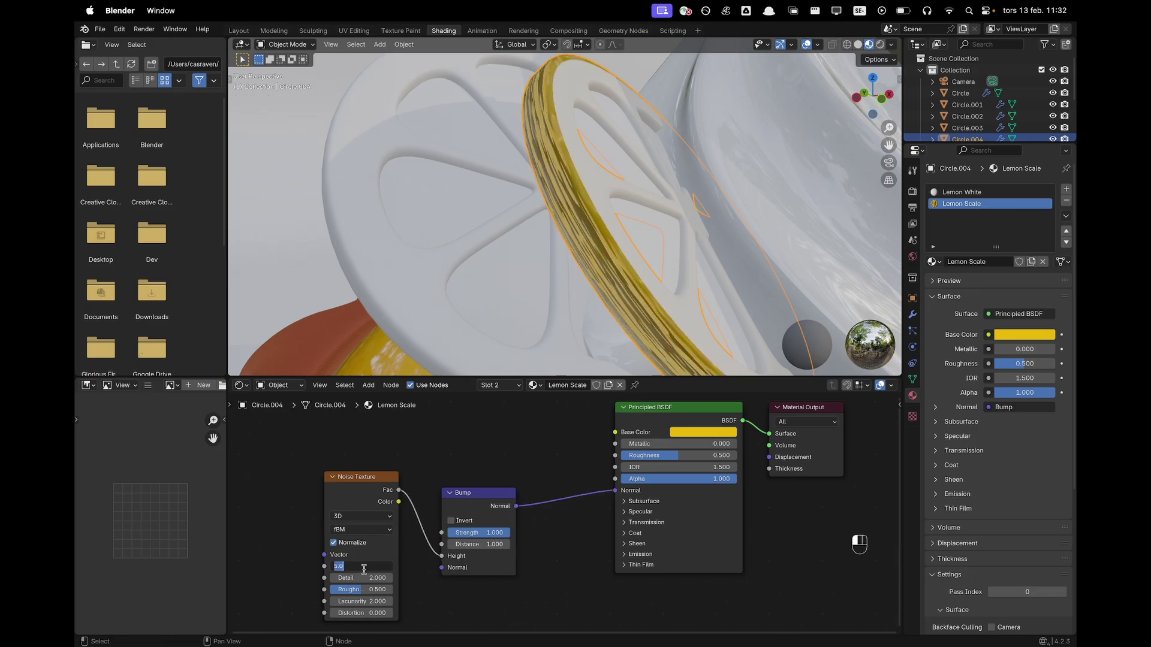
{"action": "type", "text": "50"}
{"action": "key", "text": "Return"}
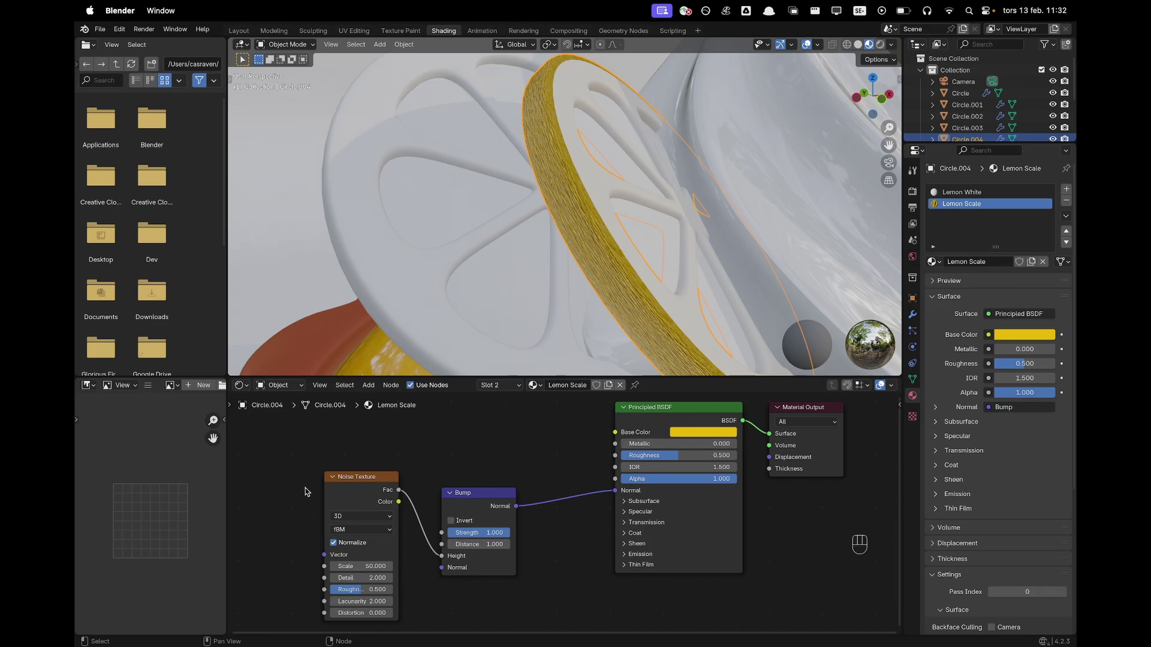
{"action": "type", "text": "0.1"}
{"action": "key", "text": "Return"}
{"action": "left_click", "coordinate": [474, 534]}
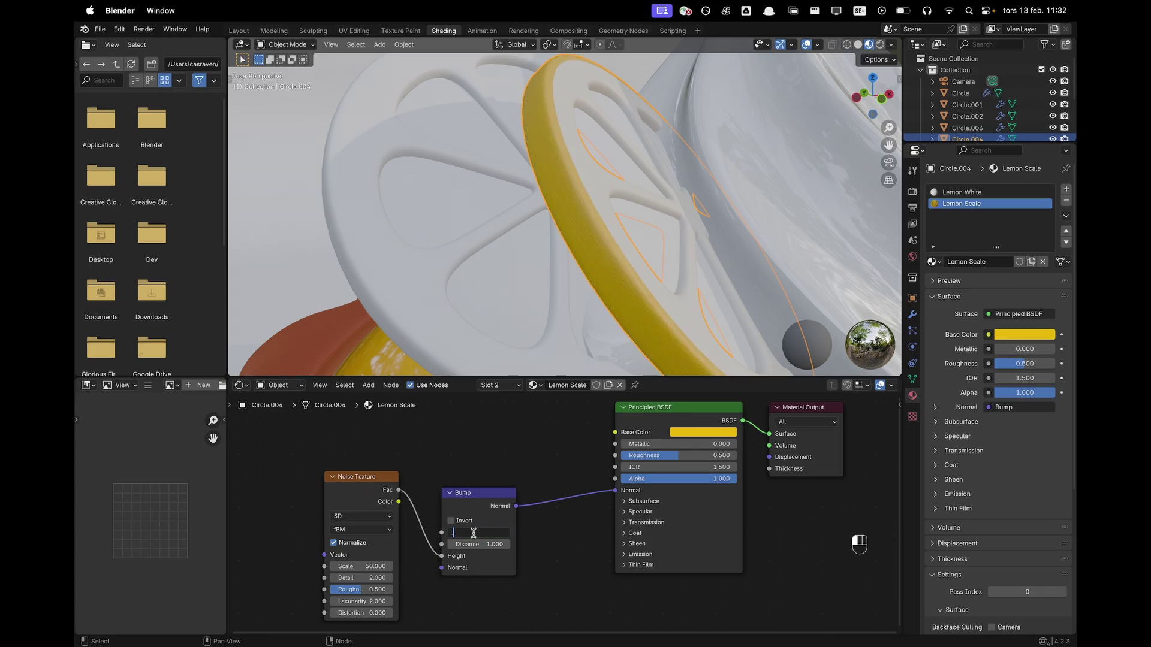
{"action": "type", "text": "0.2"}
{"action": "key", "text": "Return"}
Assign the existing Lemon White material to the back lemon slice.
{"action": "scroll", "coordinate": [624, 275], "scroll_direction": "down", "scroll_amount": 10}
{"action": "middle_click_drag", "start_coordinate": [624, 275], "coordinate": [596, 211]}
{"action": "scroll", "coordinate": [596, 211], "scroll_direction": "up", "scroll_amount": 4}
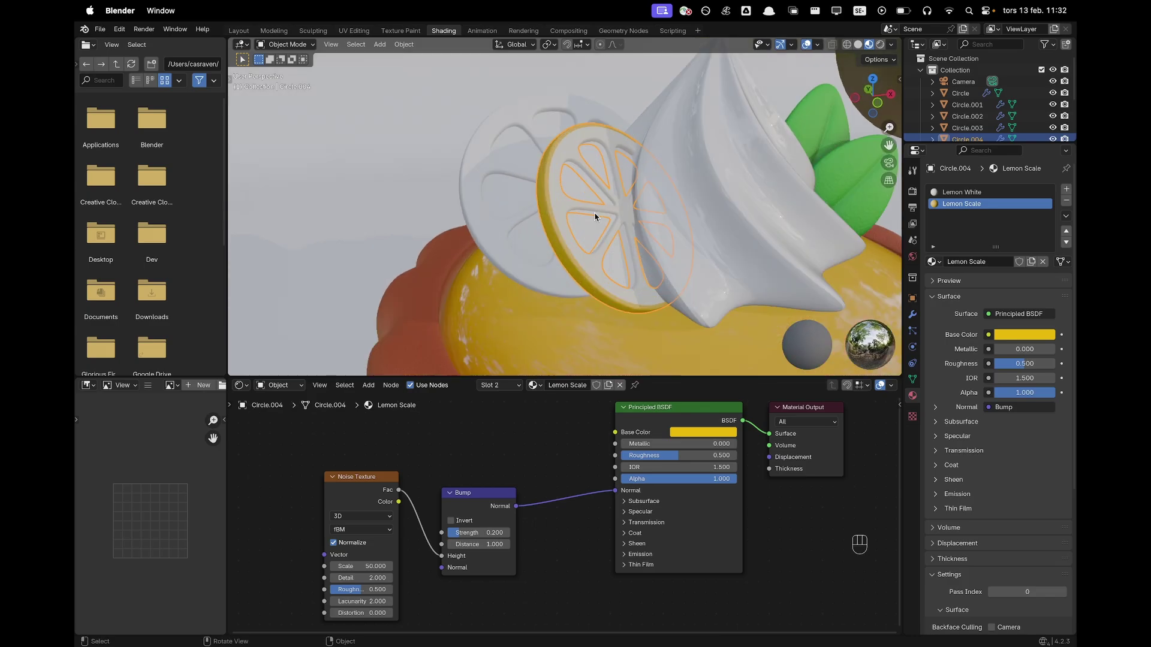
{"action": "left_click", "coordinate": [478, 238]}
{"action": "middle_click_drag", "start_coordinate": [514, 256], "coordinate": [547, 249]}
{"action": "scroll", "coordinate": [581, 256], "scroll_direction": "up", "scroll_amount": 4}
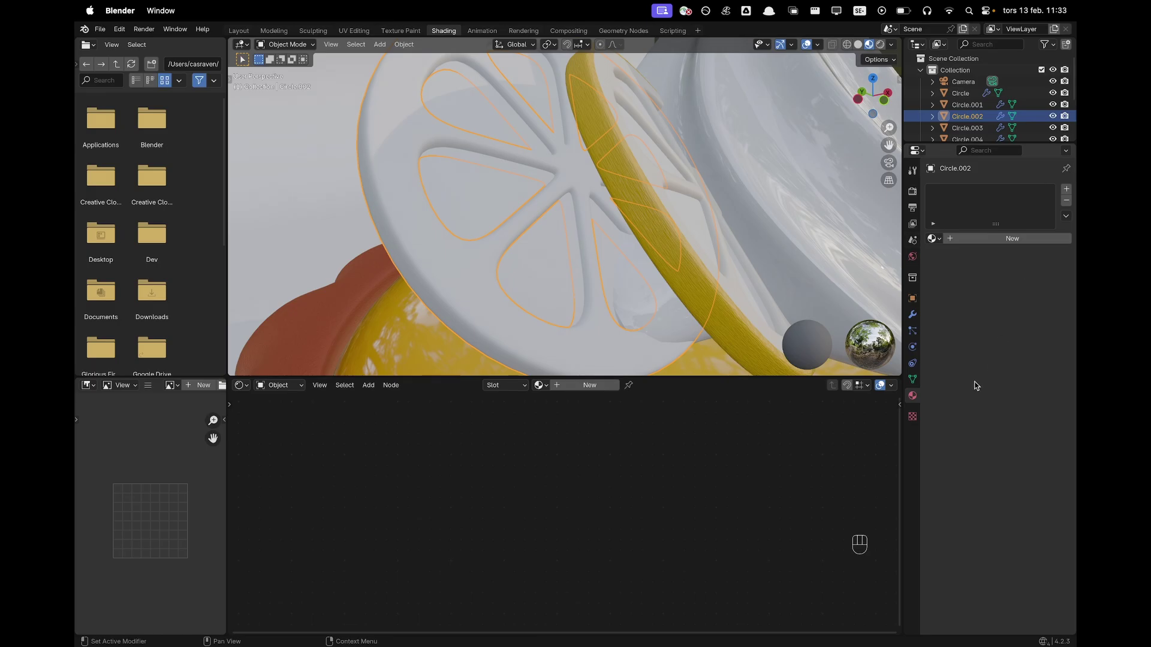
{"action": "left_click", "coordinate": [541, 385]}
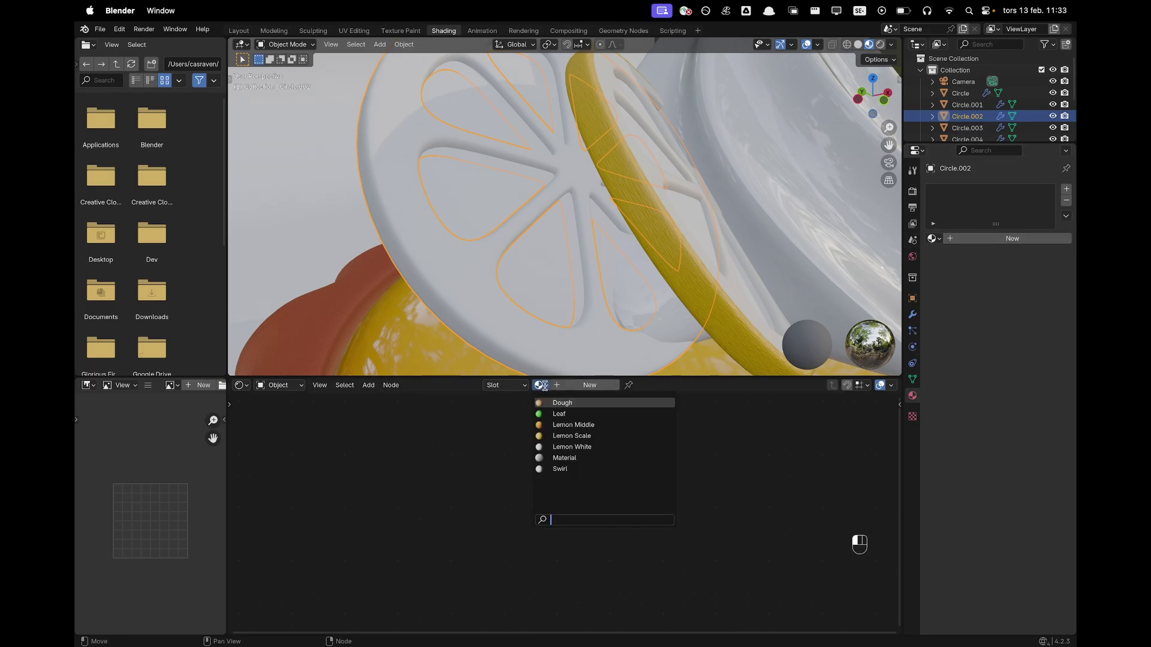
{"action": "left_click", "coordinate": [571, 448]}
Select the face loops around the back slice's outer rim in Edit Mode and grow the selection once with Select More.
{"action": "scroll", "coordinate": [489, 238], "scroll_direction": "down", "scroll_amount": 2}
{"action": "middle_click_drag", "start_coordinate": [488, 236], "coordinate": [521, 240]}
{"action": "key", "text": "Tab"}
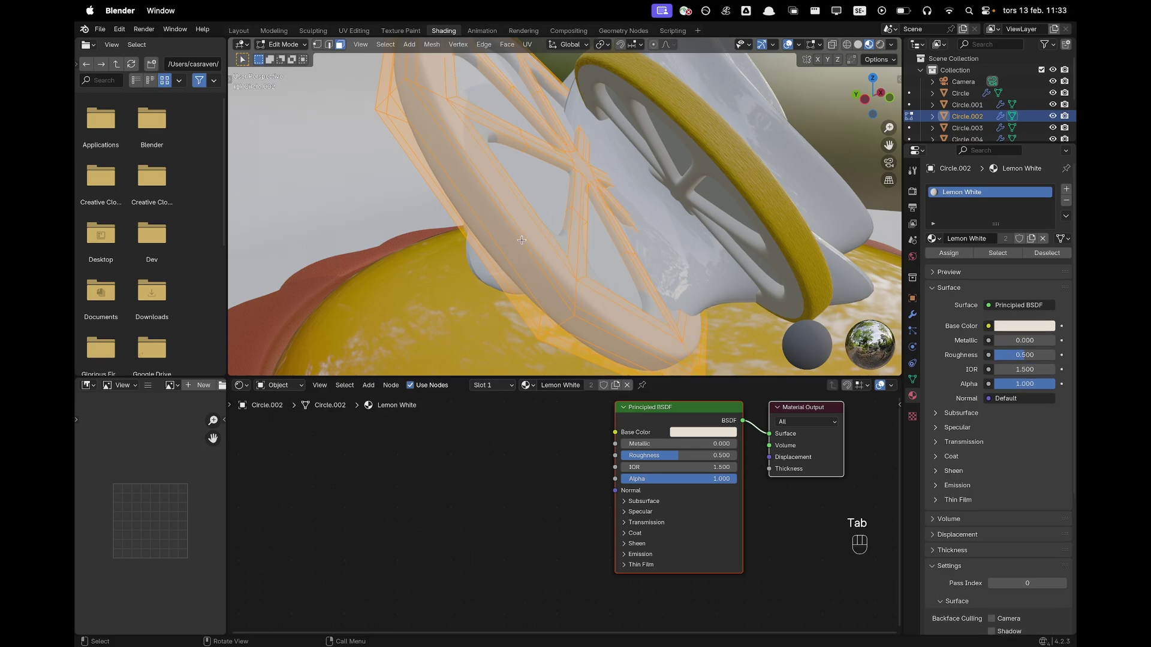
{"action": "key", "text": "3"}
{"action": "left_click", "coordinate": [567, 322], "text": "alt+shift"}
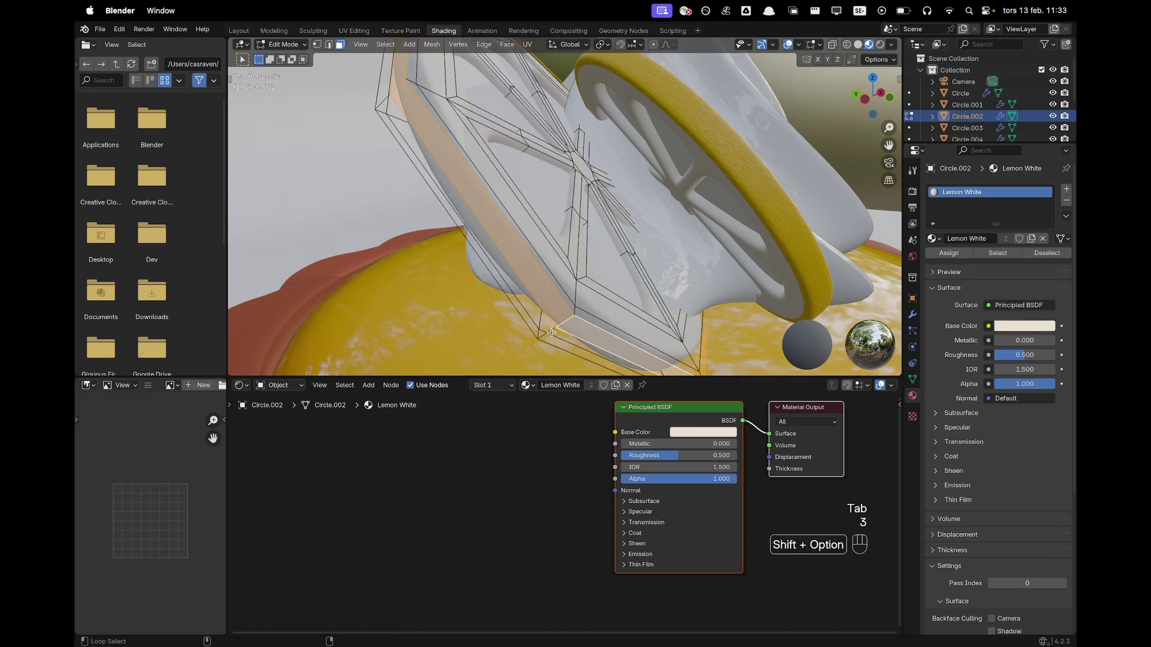
{"action": "left_click", "coordinate": [549, 333], "text": "alt+shift"}
{"action": "scroll", "coordinate": [587, 236], "scroll_direction": "down", "scroll_amount": 4}
{"action": "scroll", "coordinate": [587, 237], "scroll_direction": "up", "scroll_amount": 4}
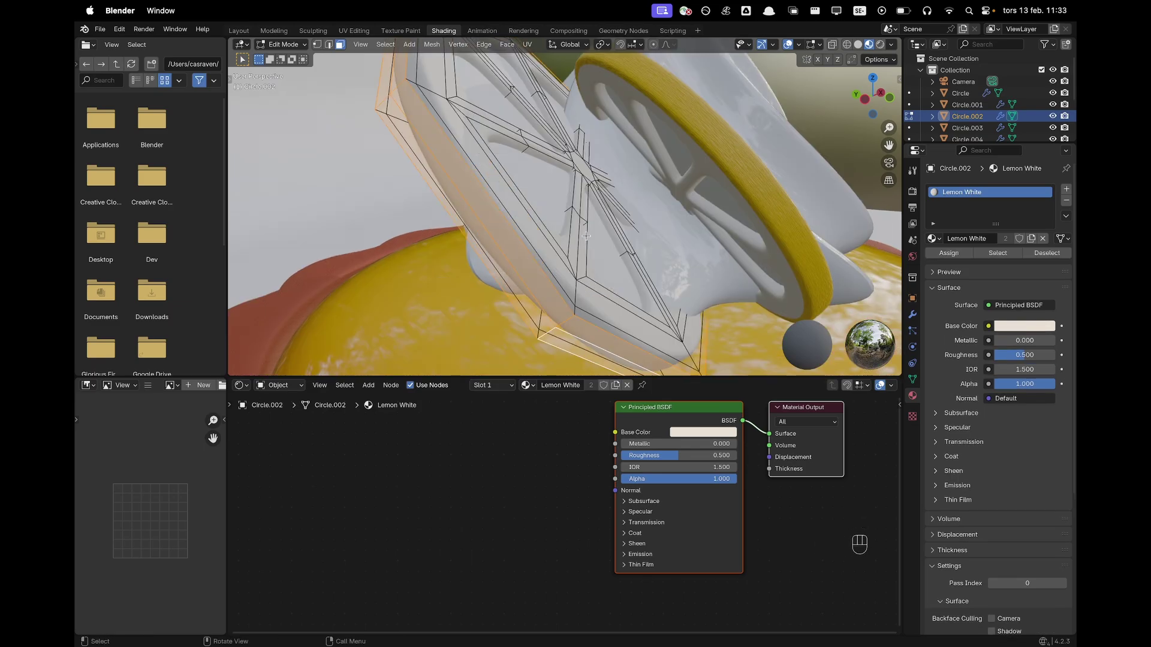
{"action": "left_click", "coordinate": [385, 45]}
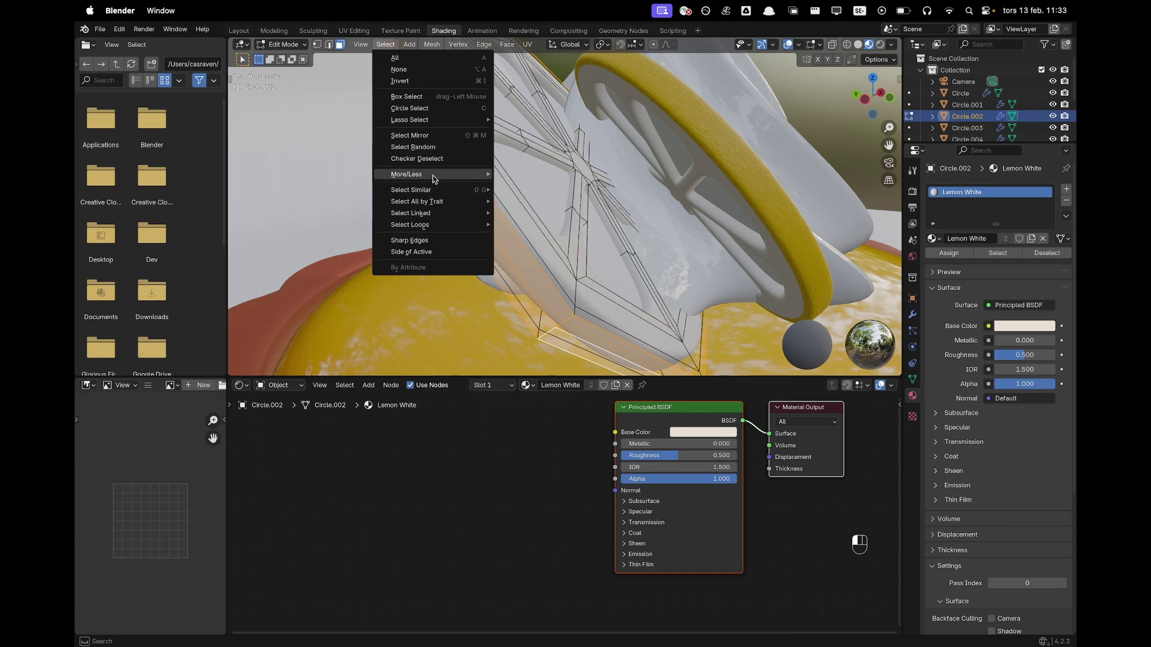
{"action": "mouse_move", "coordinate": [435, 175]}
{"action": "left_click", "coordinate": [532, 175]}
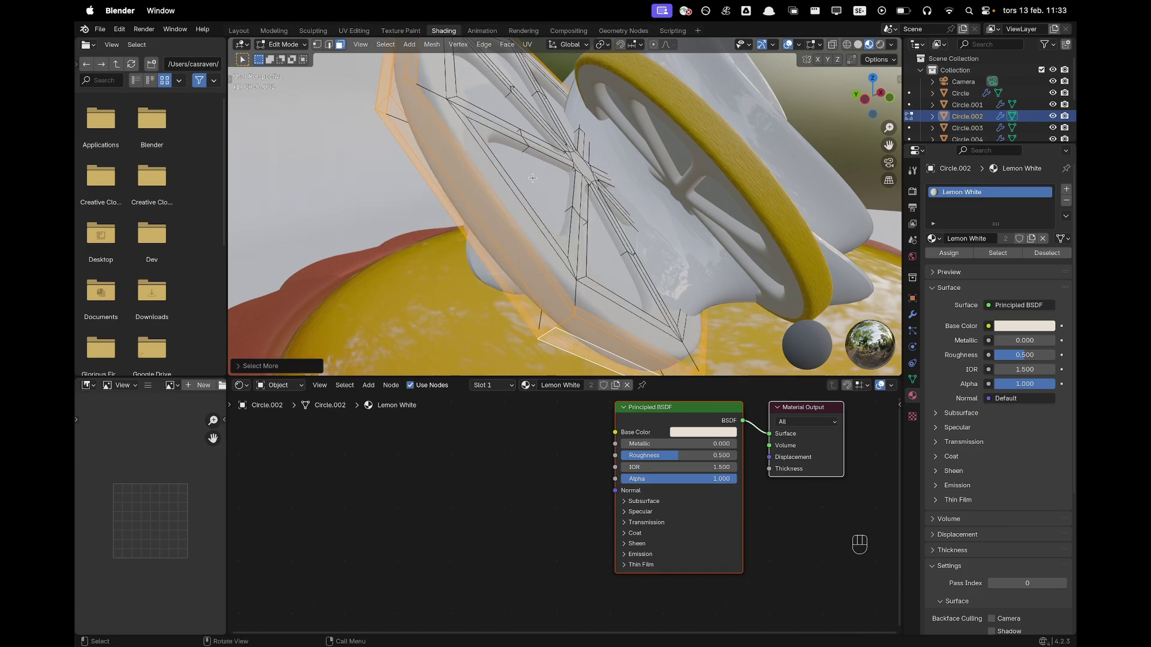
Add a second material slot with Lemon Scale to the back slice, assign it to the selected rim faces, and return to Object Mode.
{"action": "left_click", "coordinate": [1067, 190]}
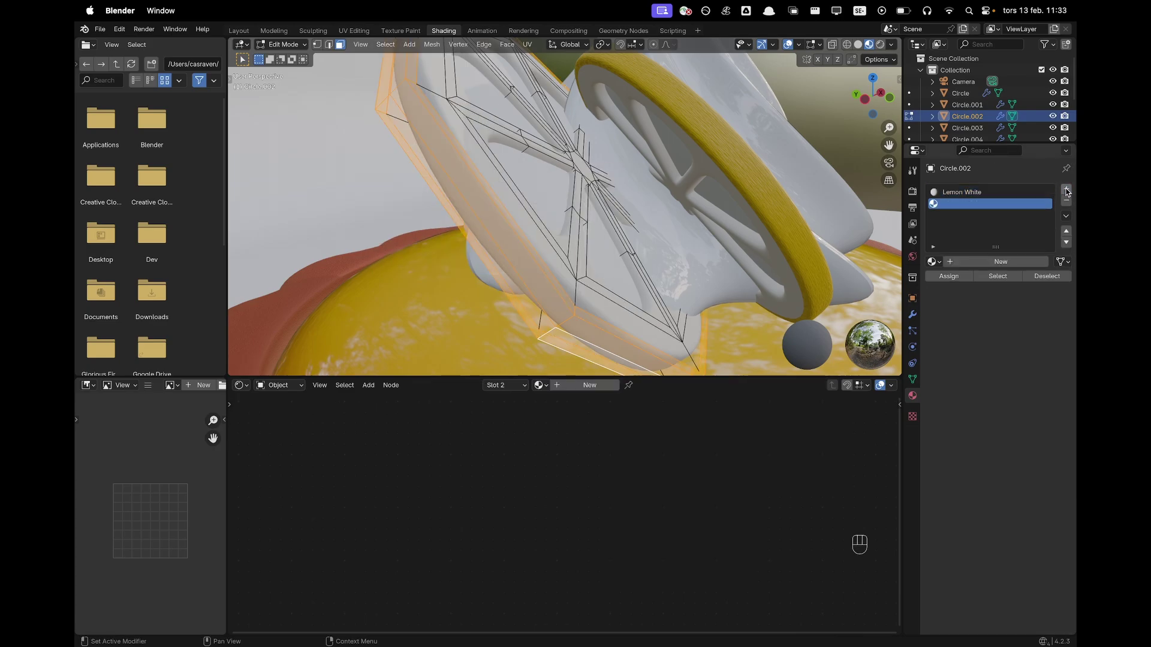
{"action": "left_click", "coordinate": [945, 263]}
{"action": "left_click", "coordinate": [888, 309]}
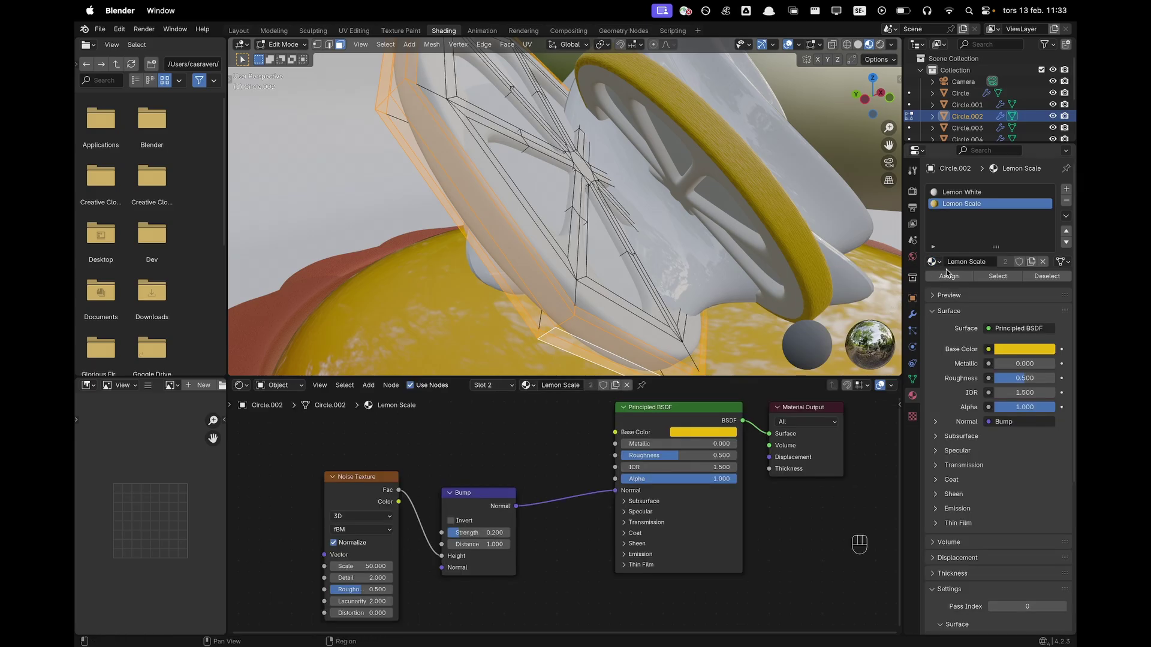
{"action": "left_click", "coordinate": [947, 275]}
{"action": "key", "text": "Tab"}
{"action": "scroll", "coordinate": [612, 236], "scroll_direction": "down", "scroll_amount": 5}
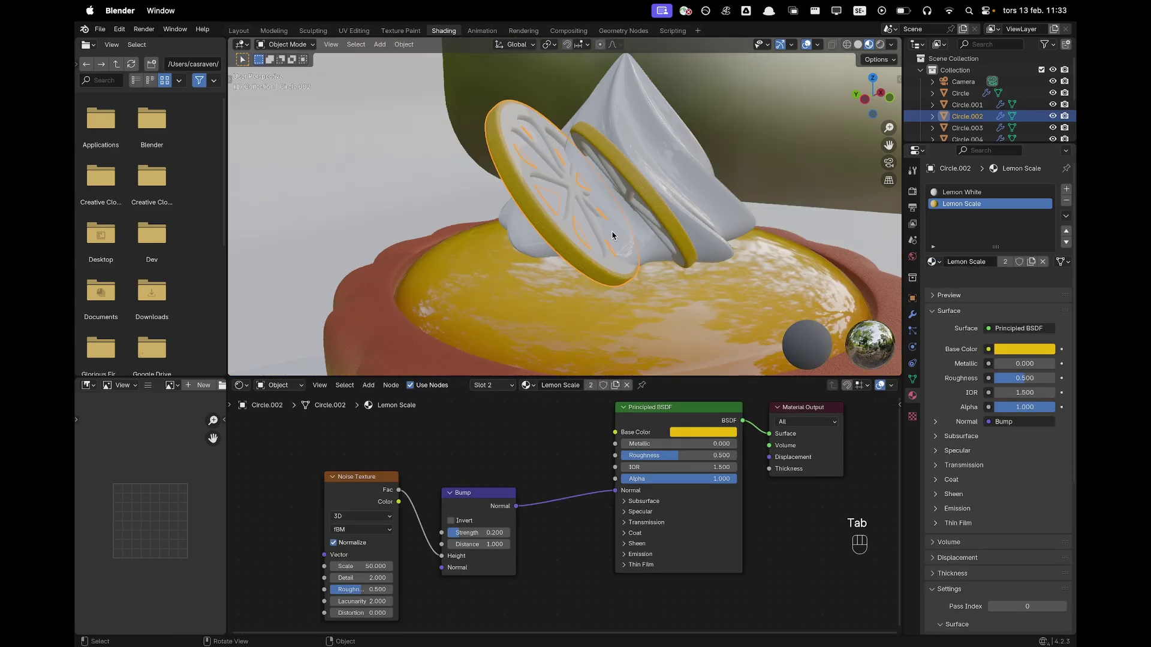
Create a new material on the inner disc of the back lemon slice and name it Lemon Inside.
{"action": "middle_click_drag", "start_coordinate": [612, 235], "coordinate": [547, 261]}
{"action": "left_click", "coordinate": [521, 157]}
{"action": "key", "text": "g"}
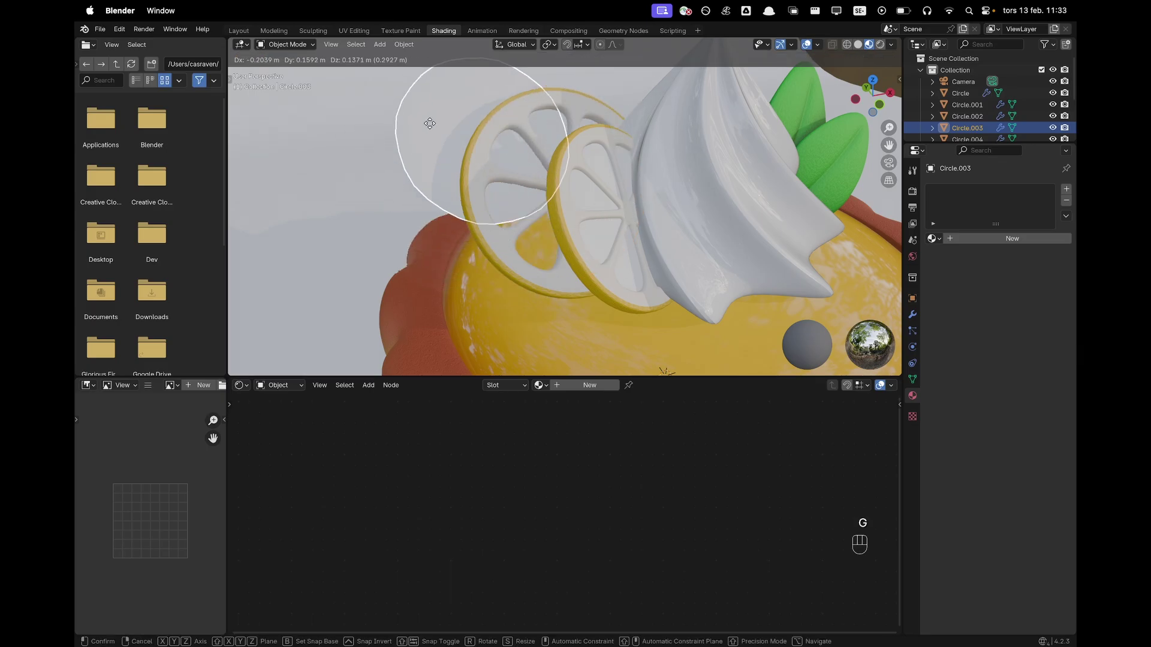
{"action": "right_click", "coordinate": [476, 147]}
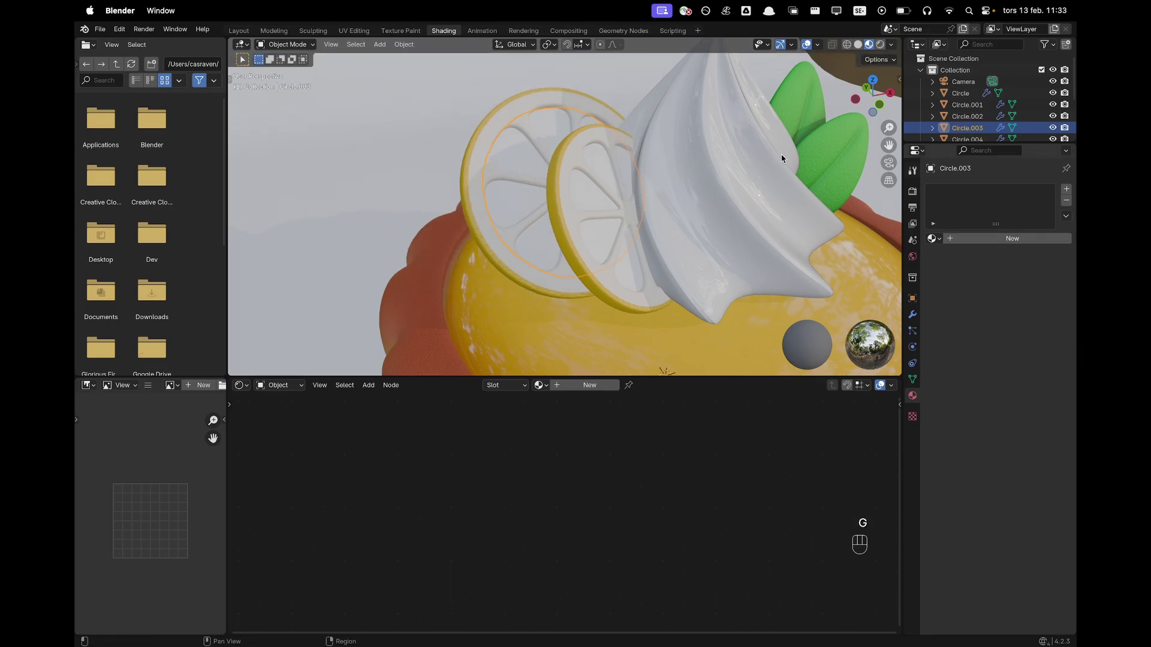
{"action": "left_click", "coordinate": [591, 385]}
{"action": "double_click", "coordinate": [570, 386]}
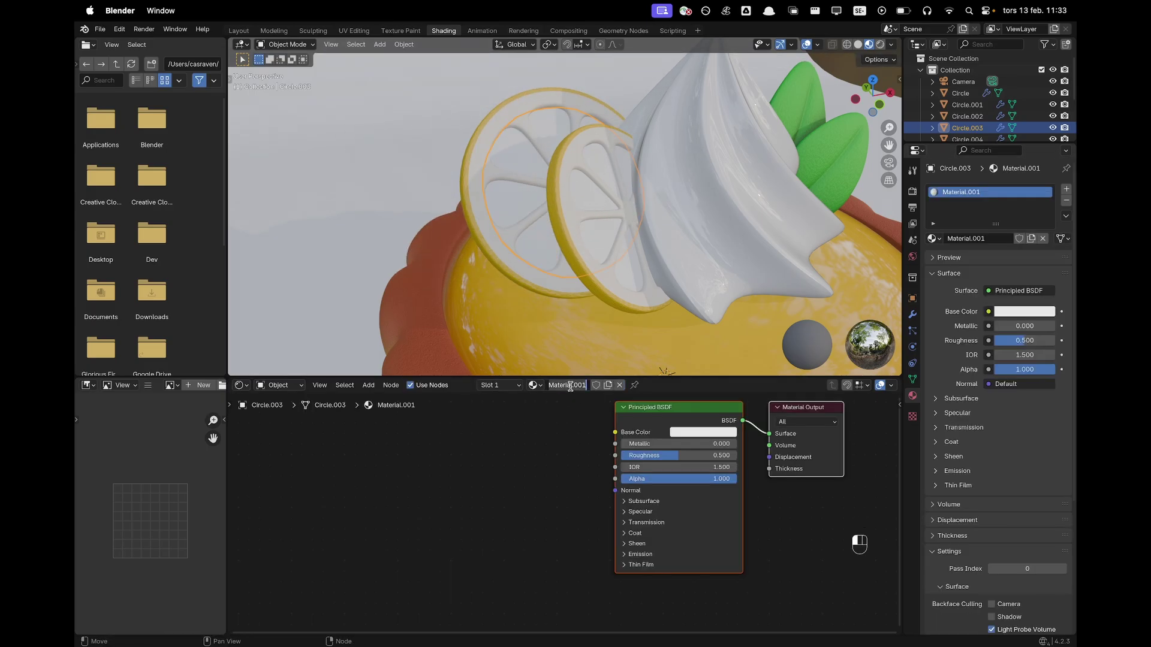
{"action": "type", "text": "Lemon Inside"}
{"action": "key", "text": "Return"}
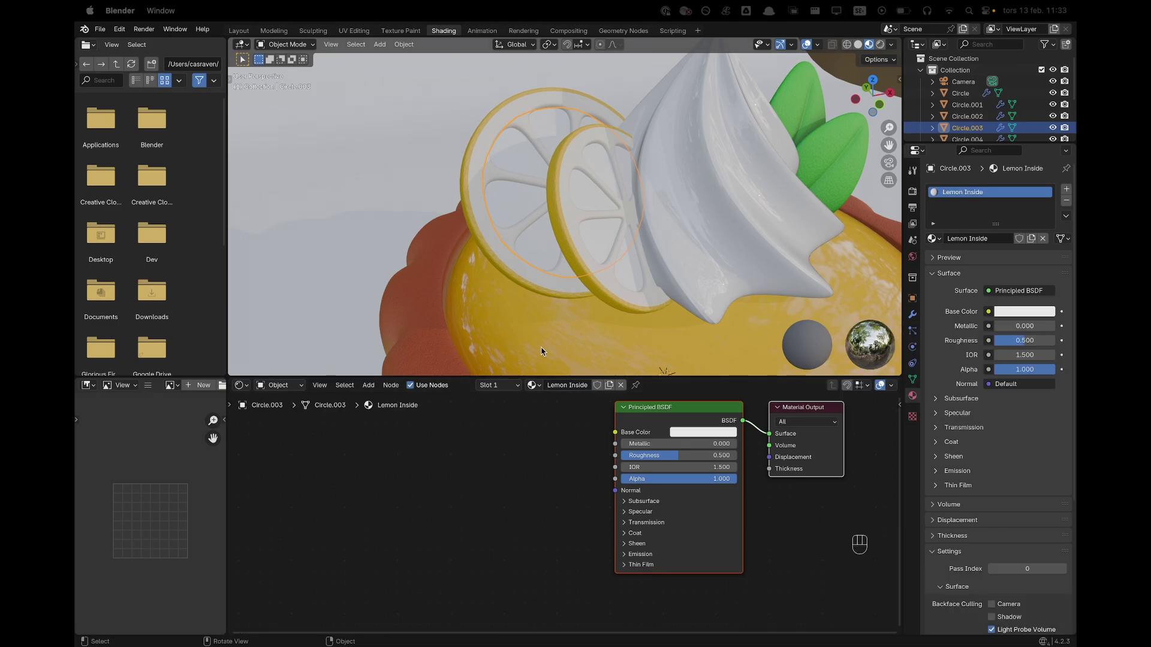
Set the Lemon Inside material's Base Color to hex E6C900 and its Roughness to 0.25.
{"action": "left_click", "coordinate": [705, 432]}
{"action": "left_click", "coordinate": [714, 383]}
{"action": "type", "text": "E6C900"}
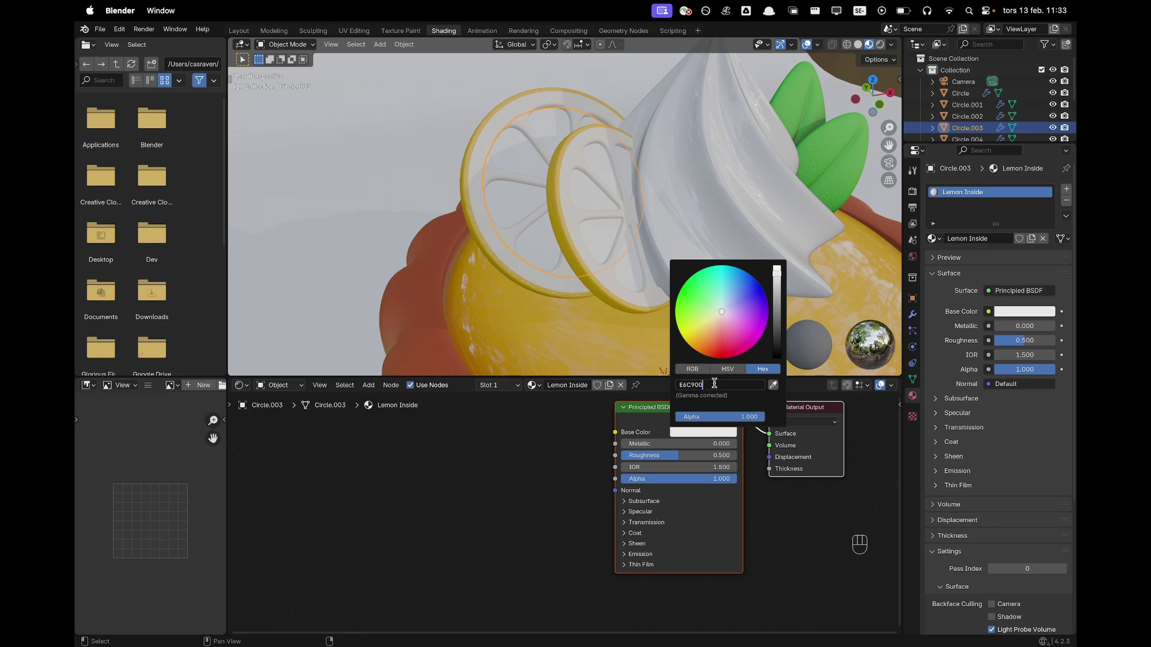
{"action": "key", "text": "Return"}
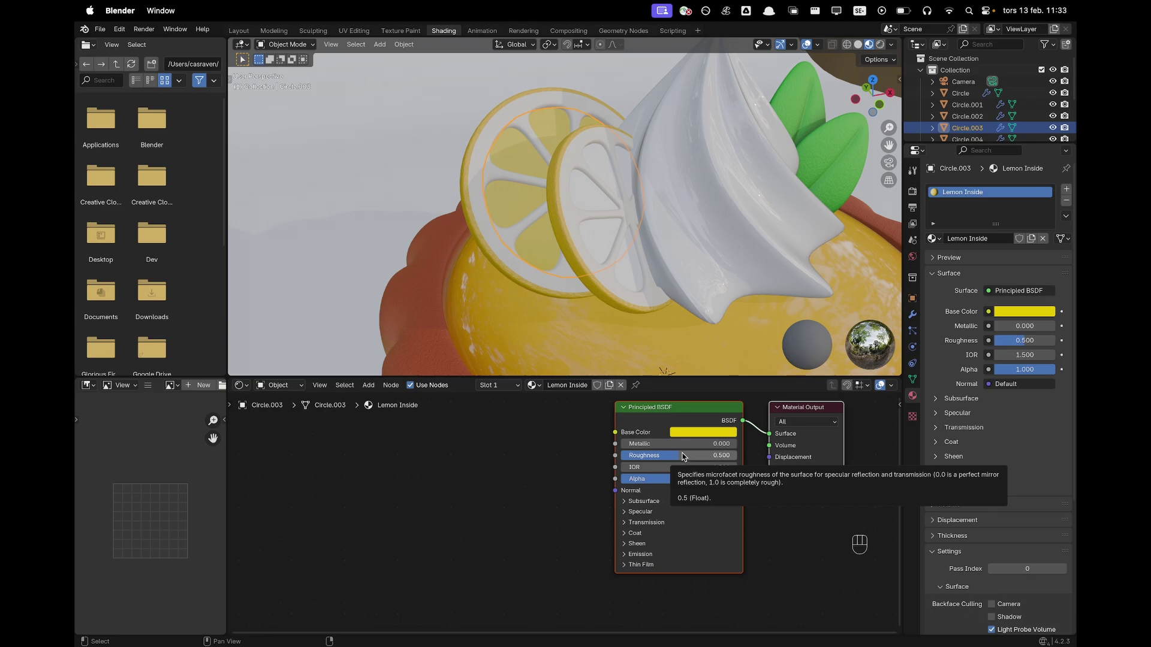
{"action": "left_click", "coordinate": [682, 455]}
{"action": "type", "text": "0.25"}
{"action": "key", "text": "Return"}
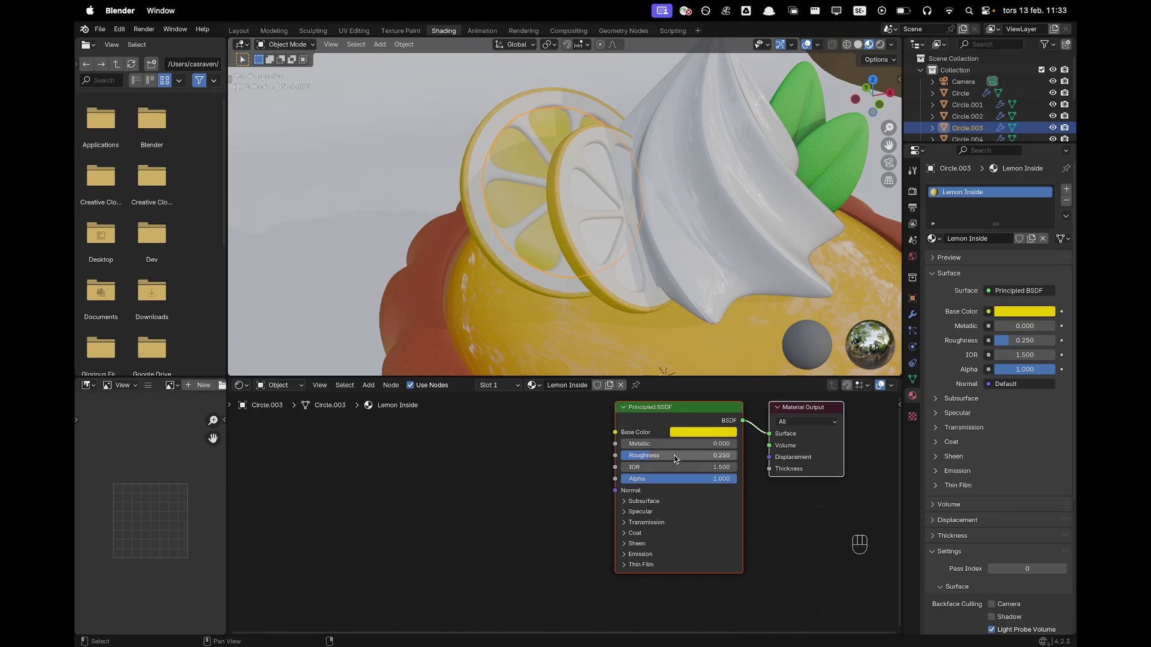
Add a Noise Texture node to the Lemon Inside material, placed well before the Principled BSDF.
{"action": "key", "text": "shift+a"}
{"action": "type", "text": "nose"}
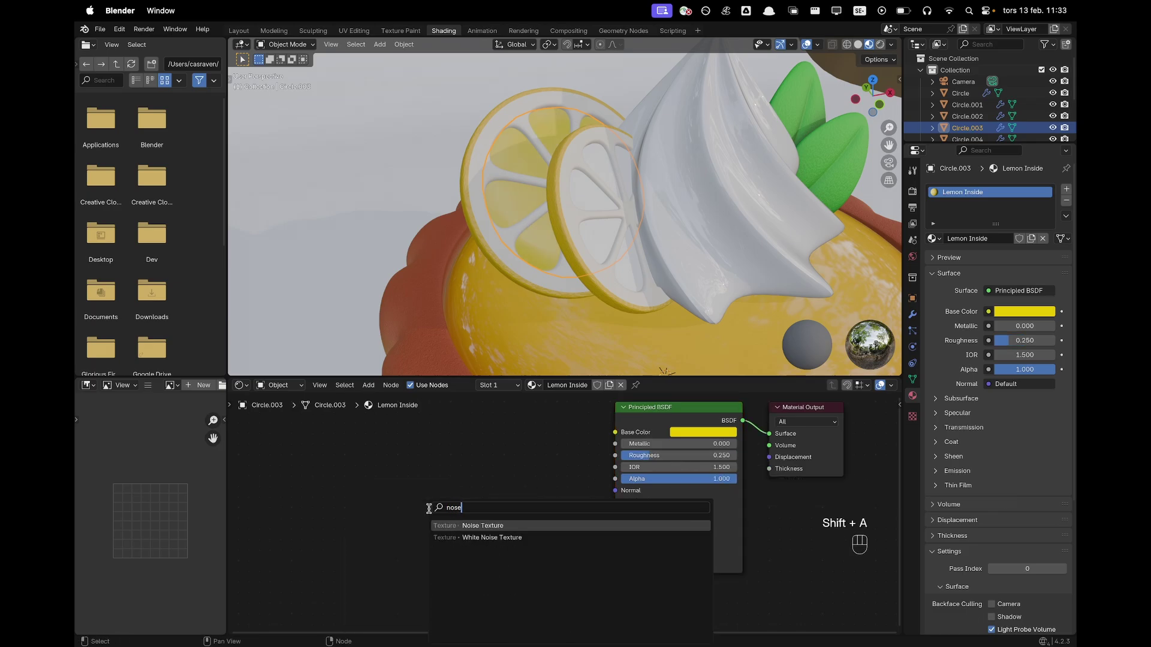
{"action": "key", "text": "Return"}
{"action": "left_click", "coordinate": [418, 488]}
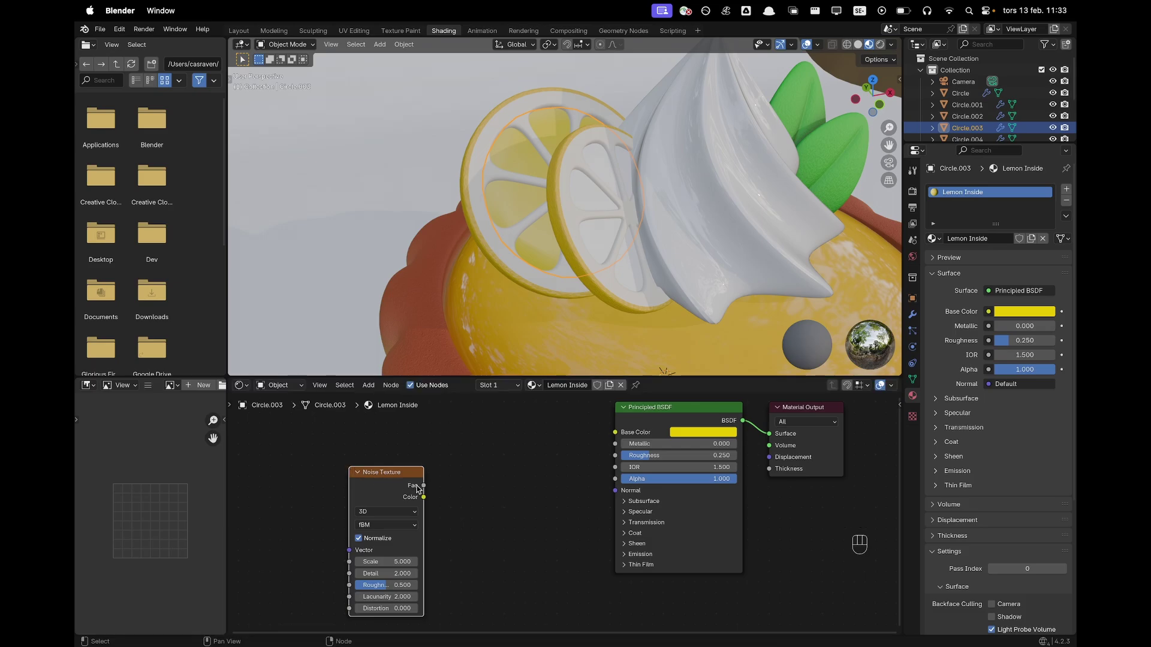
Add a Bump node with the noise Fac feeding its Height, and connect its Normal output to the Principled BSDF Normal.
{"action": "left_click_drag", "start_coordinate": [418, 488], "coordinate": [479, 510]}
{"action": "type", "text": "bup"}
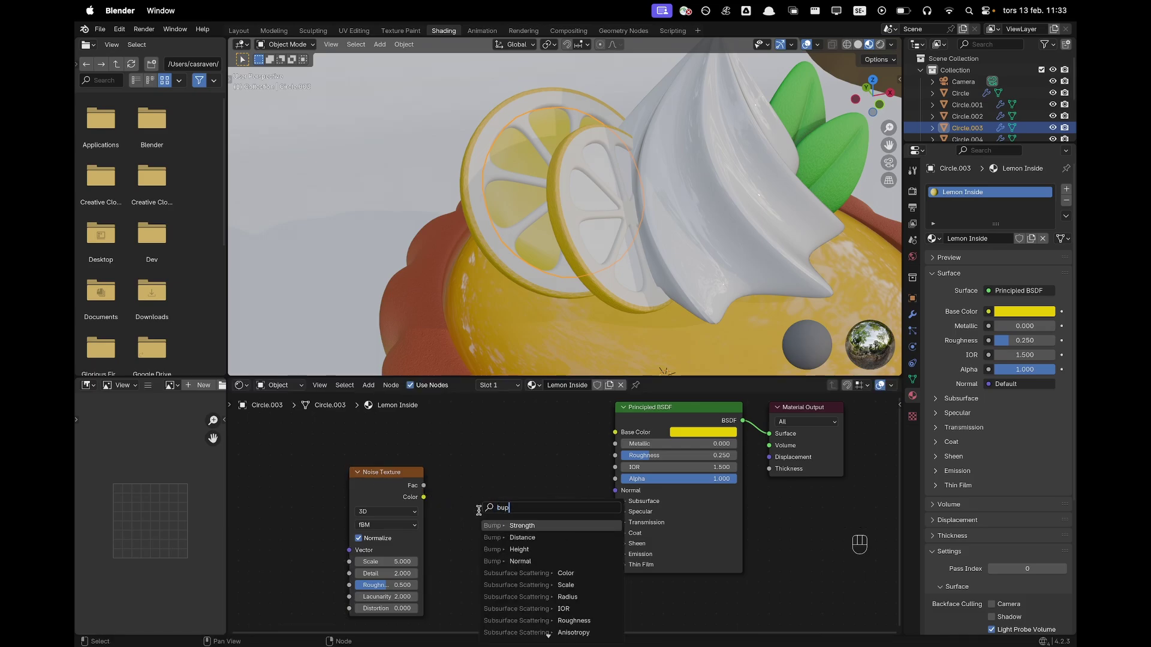
{"action": "key", "text": "Return"}
{"action": "left_click", "coordinate": [461, 521]}
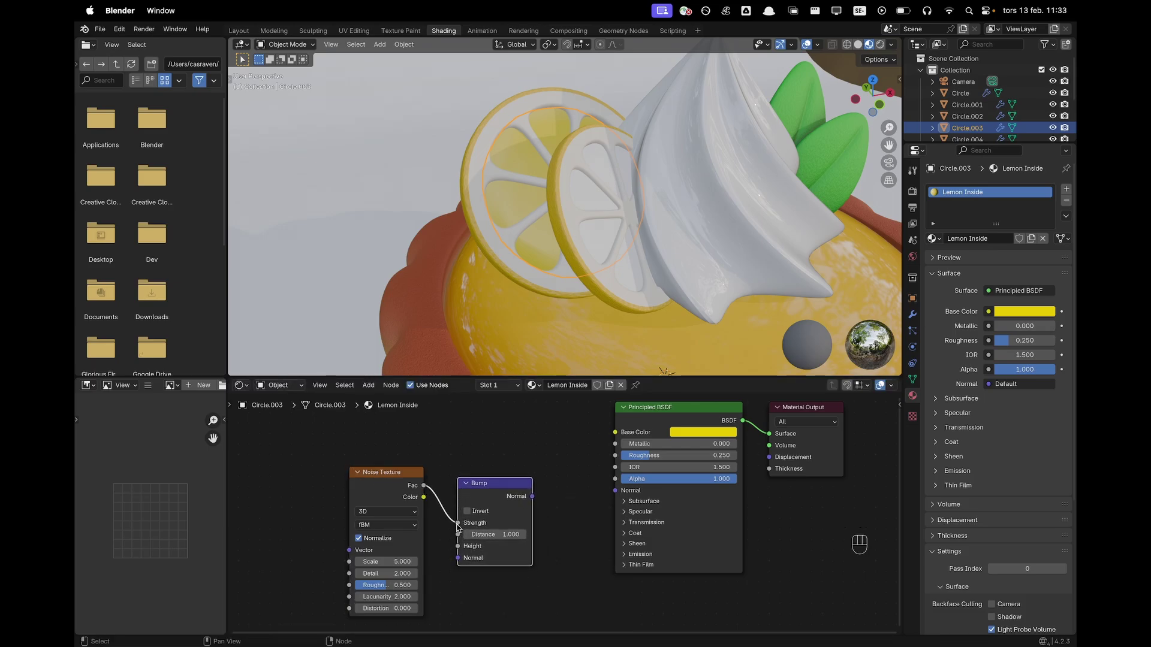
{"action": "left_click_drag", "start_coordinate": [458, 523], "coordinate": [457, 546]}
{"action": "left_click_drag", "start_coordinate": [532, 497], "coordinate": [616, 492]}
Set the Lemon Inside material's Noise Texture Scale to 100 and its Bump Strength to 0.2.
{"action": "left_click", "coordinate": [374, 562]}
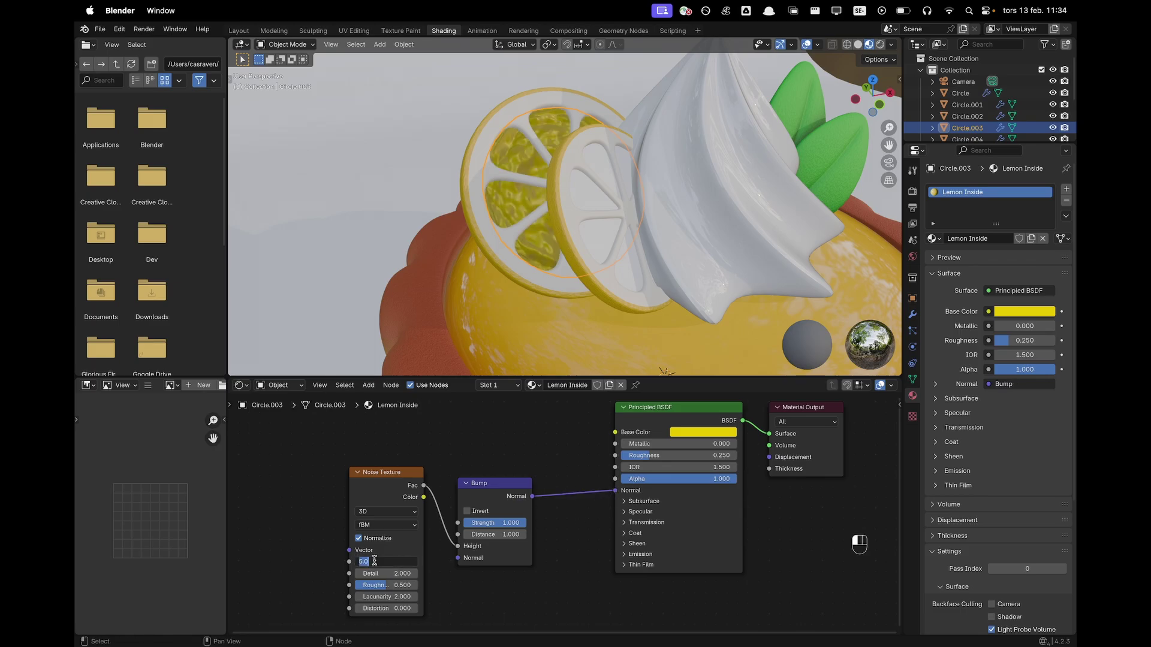
{"action": "type", "text": "100"}
{"action": "key", "text": "Return"}
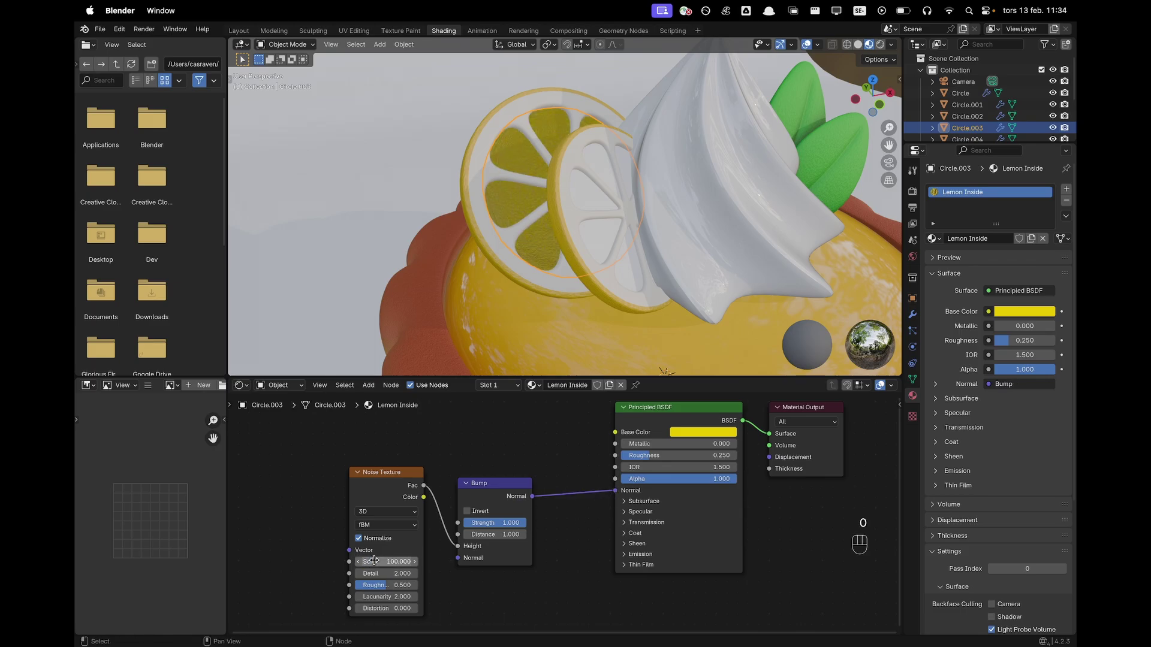
{"action": "left_click", "coordinate": [494, 522]}
{"action": "type", "text": "0.2"}
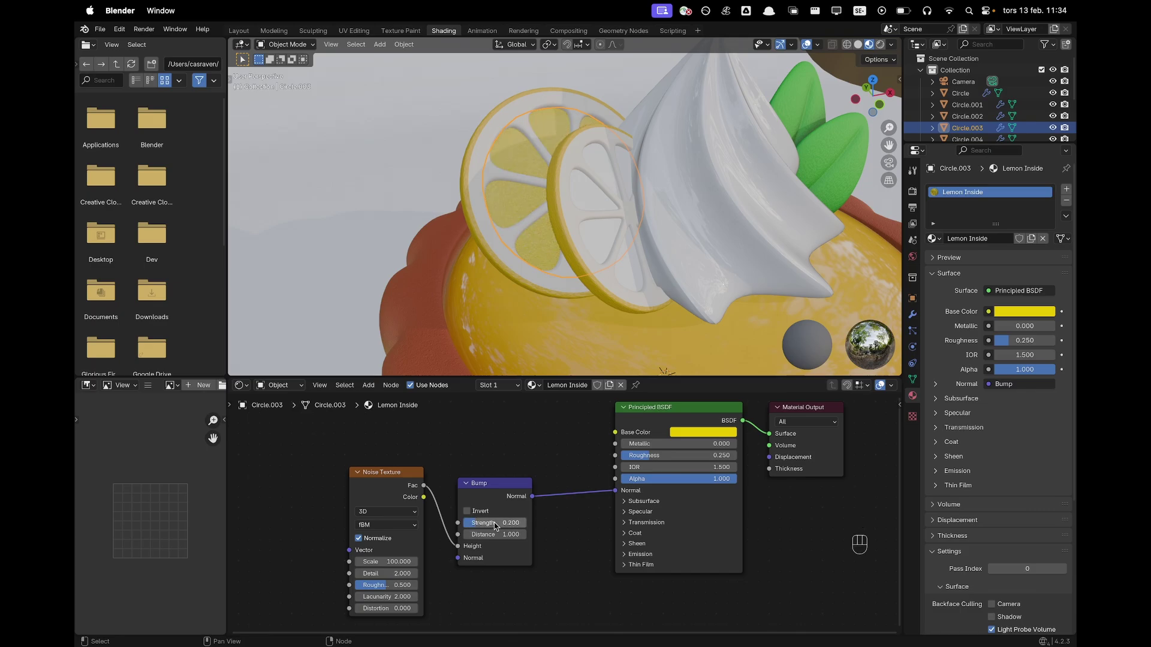
{"action": "key", "text": "Return"}
Link the Lemon Inside material from the back slice's inner disc to the front slice's inner disc.
{"action": "scroll", "coordinate": [522, 158], "scroll_direction": "up", "scroll_amount": 4}
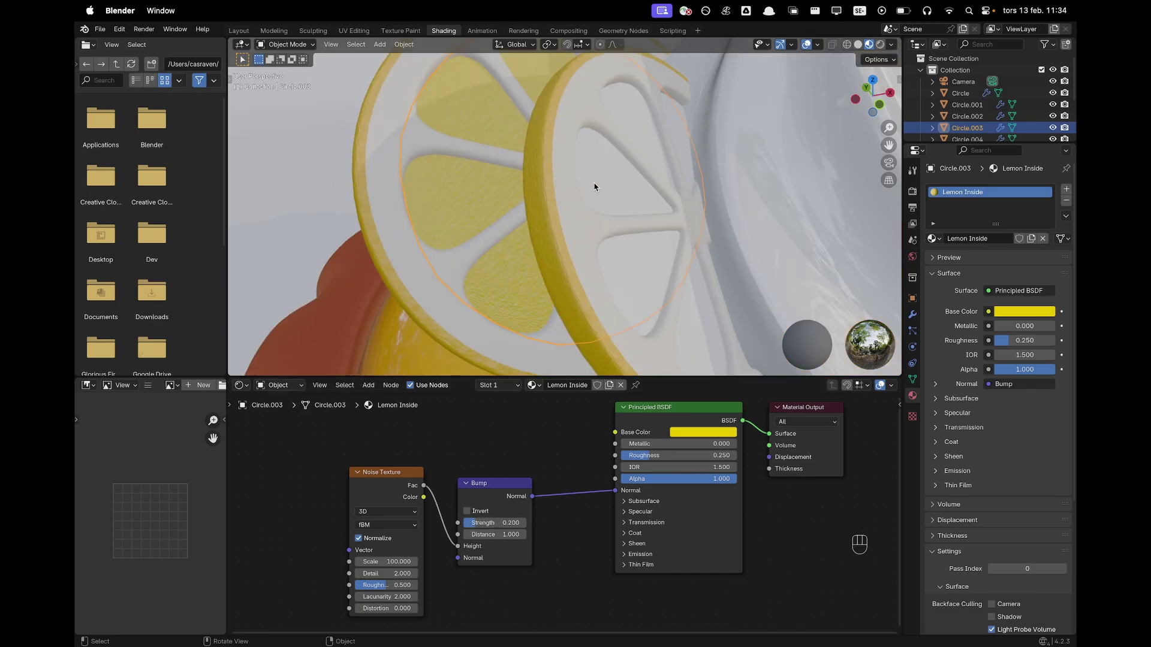
{"action": "left_click", "coordinate": [609, 180]}
{"action": "scroll", "coordinate": [619, 234], "scroll_direction": "down", "scroll_amount": 4}
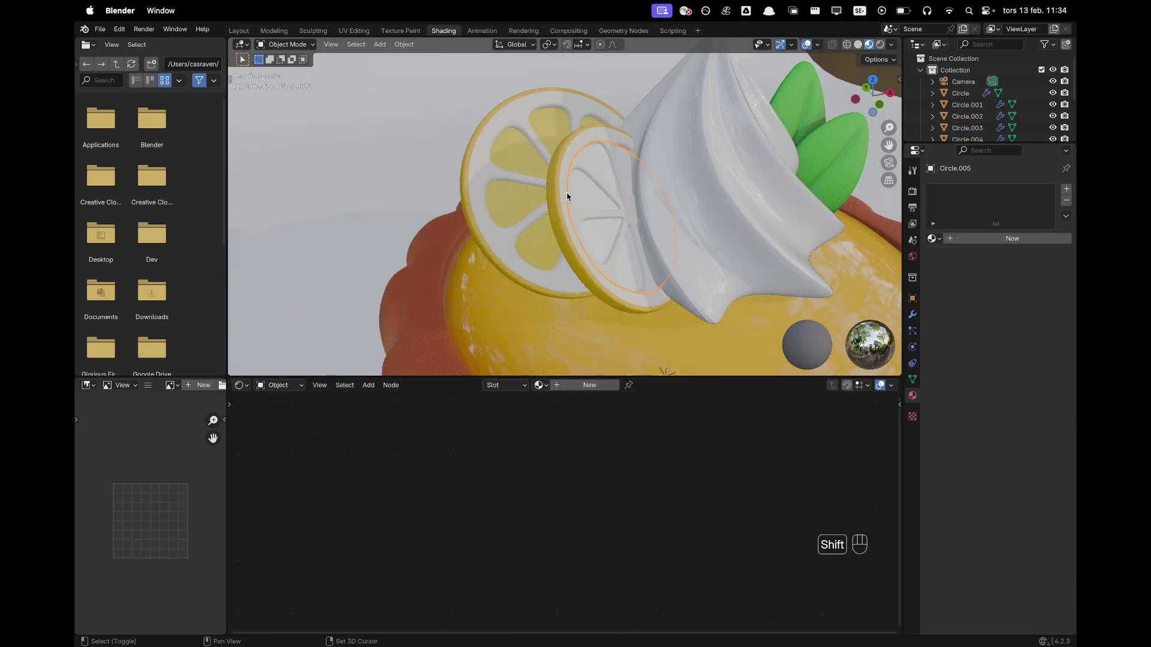
{"action": "left_click", "coordinate": [523, 157], "text": "shift"}
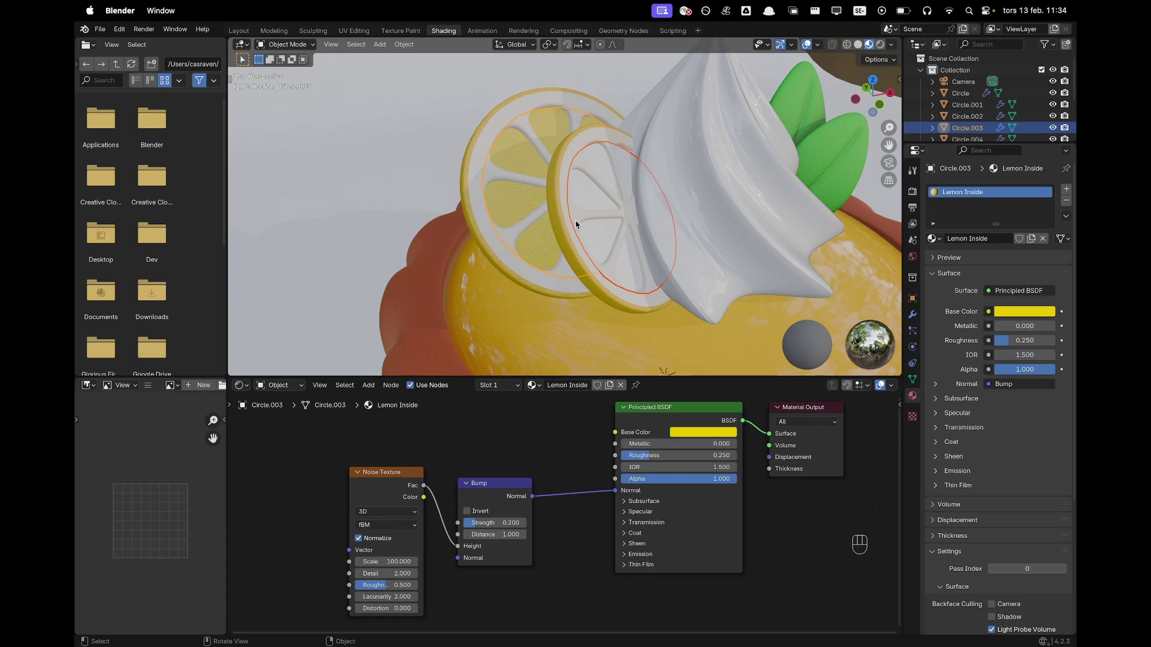
{"action": "key", "text": "super+l"}
{"action": "left_click", "coordinate": [576, 221]}
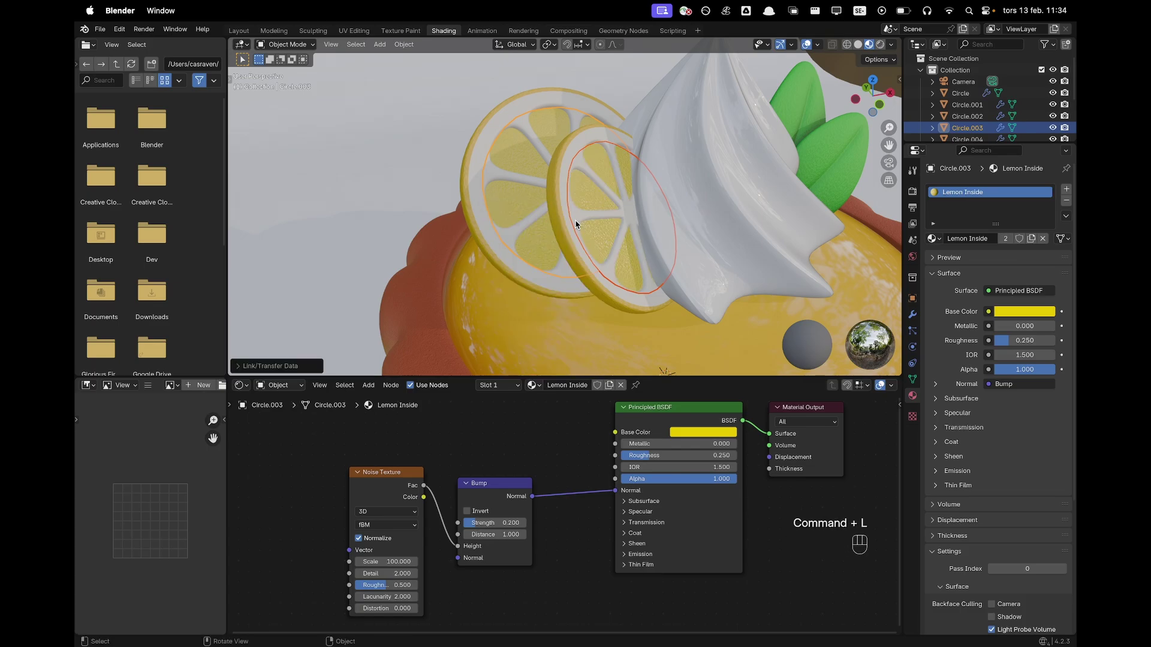
Switch to the camera view and move the camera along its local Z axis slightly closer to the tart.
{"action": "scroll", "coordinate": [576, 222], "scroll_direction": "down", "scroll_amount": 2}
{"action": "key", "text": "grave"}
{"action": "left_click", "coordinate": [525, 247]}
{"action": "scroll", "coordinate": [689, 203], "scroll_direction": "up", "scroll_amount": 5}
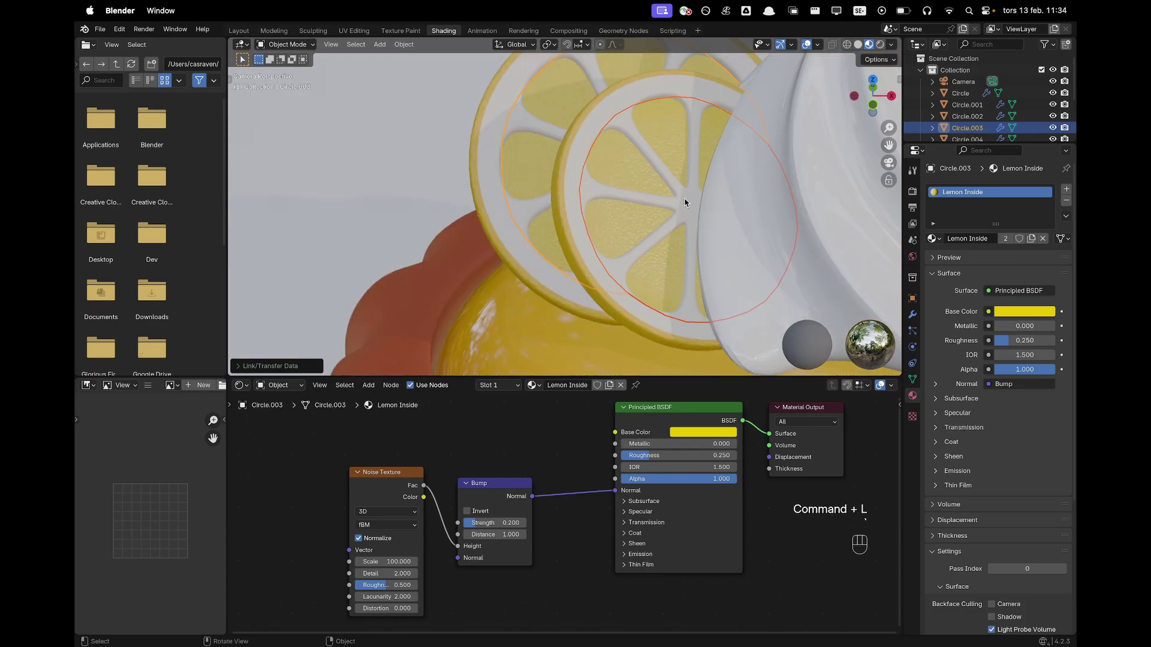
{"action": "scroll", "coordinate": [699, 203], "scroll_direction": "down", "scroll_amount": 5}
{"action": "middle_click_drag", "start_coordinate": [699, 201], "coordinate": [612, 172], "text": "shift"}
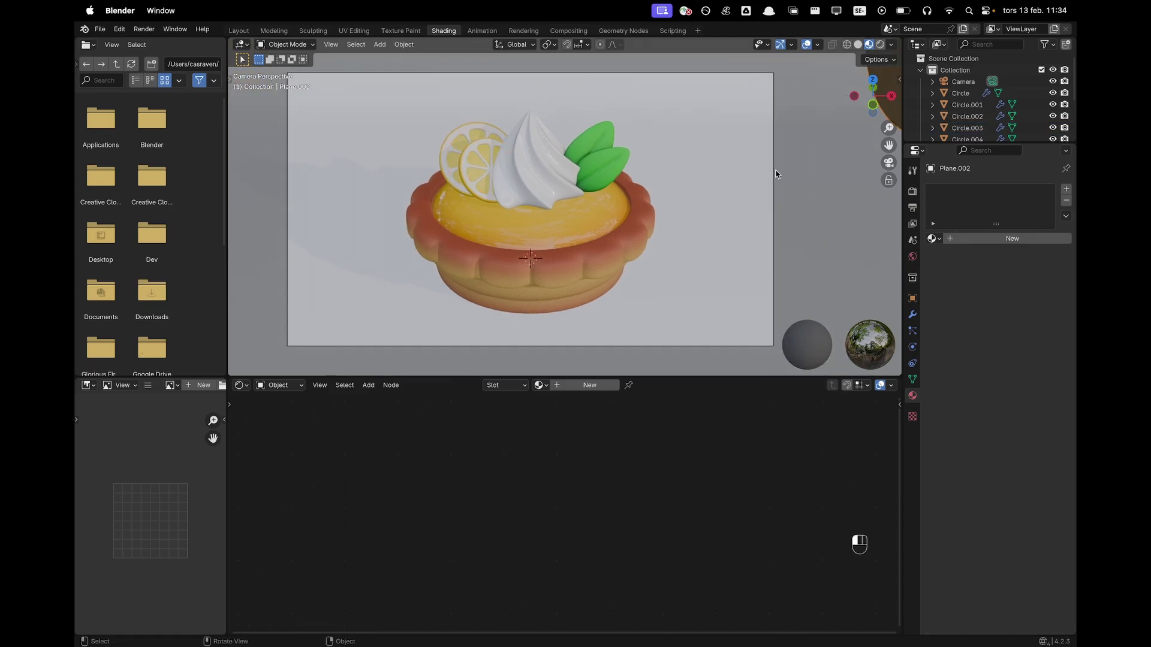
{"action": "left_click", "coordinate": [757, 346]}
{"action": "key", "text": "g"}
{"action": "key", "text": "z"}
{"action": "key", "text": "z"}
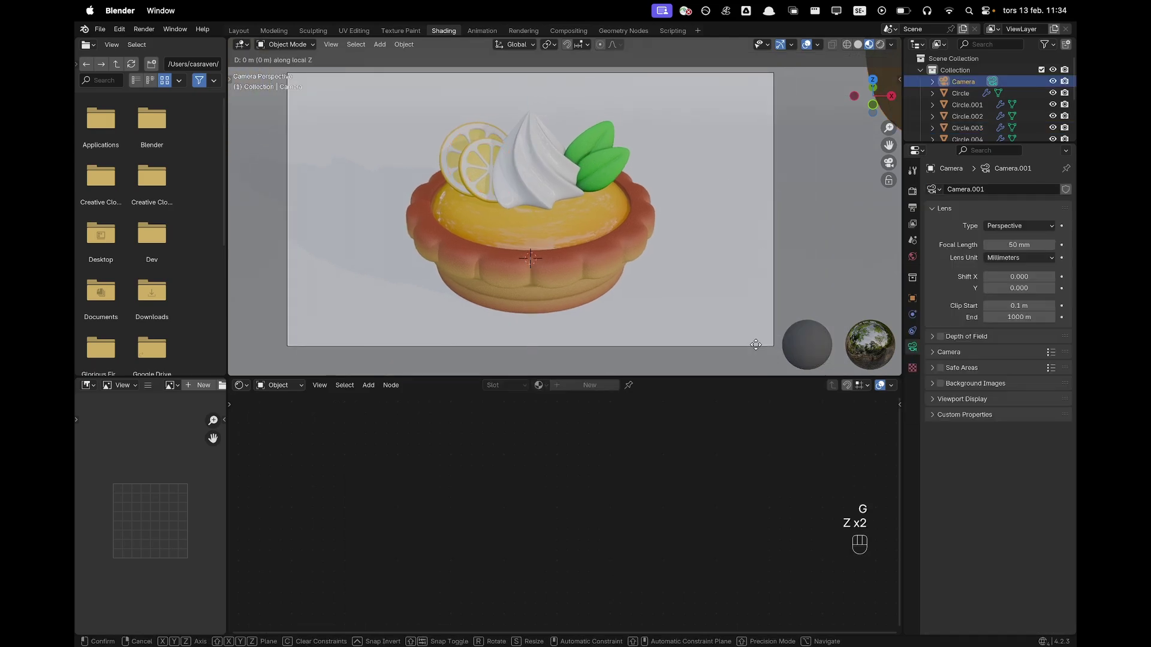
{"action": "left_click", "coordinate": [738, 320]}
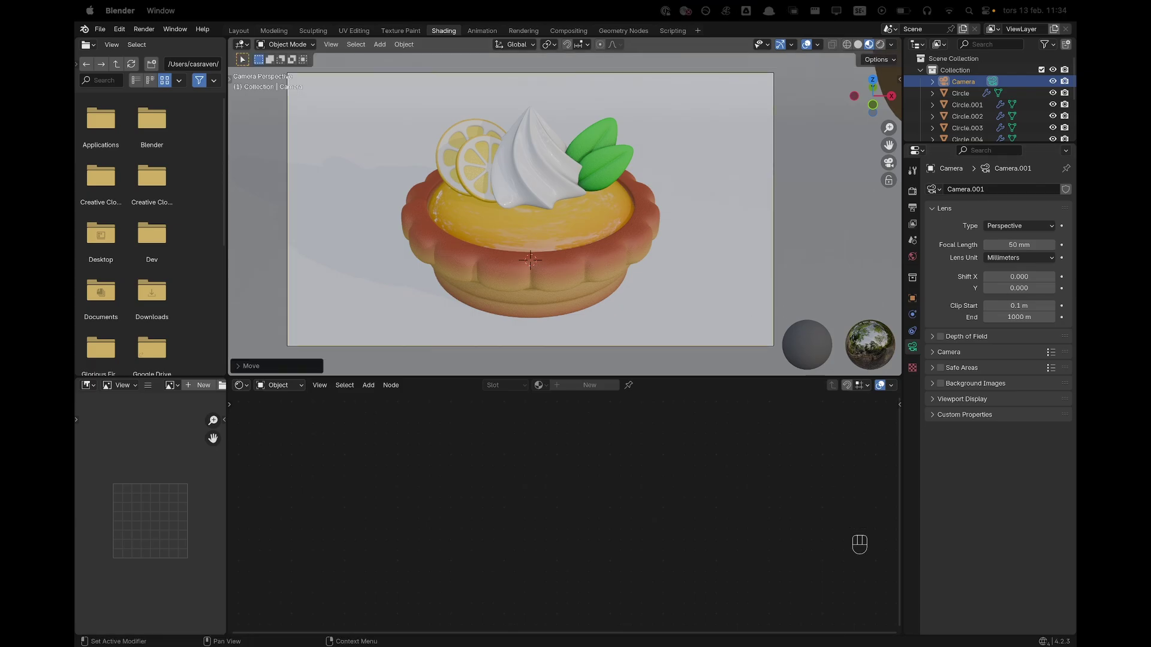
Create a new material named Background on the curved backdrop plane.
{"action": "left_click", "coordinate": [703, 174]}
{"action": "scroll", "coordinate": [736, 227], "scroll_direction": "down", "scroll_amount": 2}
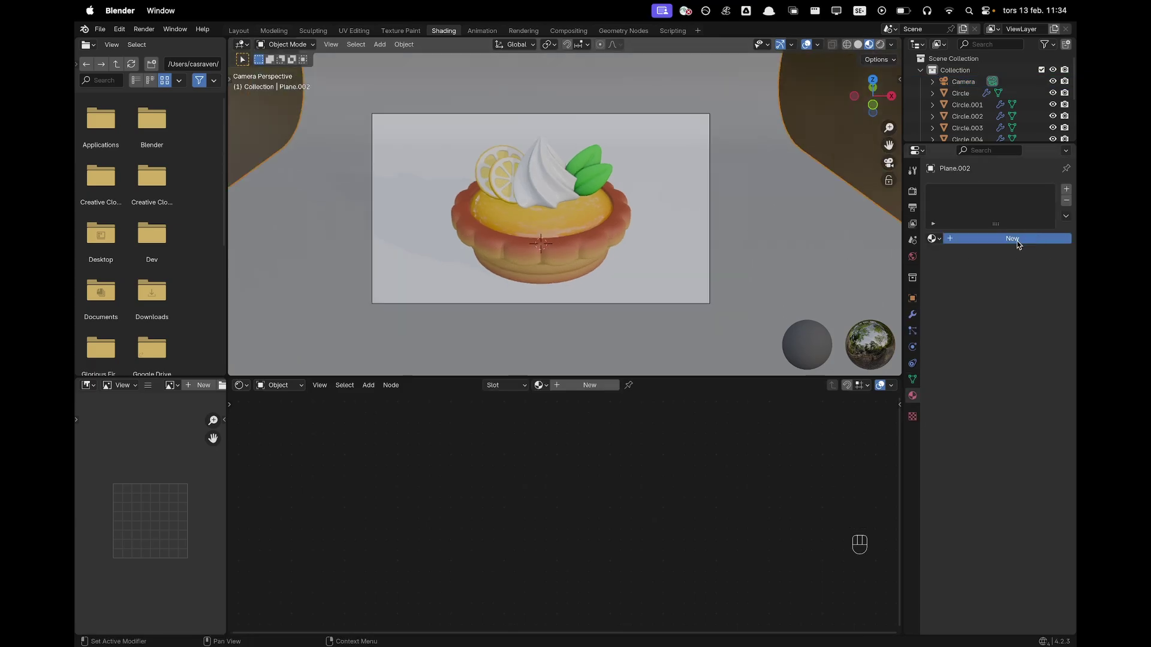
{"action": "left_click", "coordinate": [1013, 238]}
{"action": "left_click", "coordinate": [990, 239]}
{"action": "key", "text": "BackSpace"}
{"action": "type", "text": "Bac"}
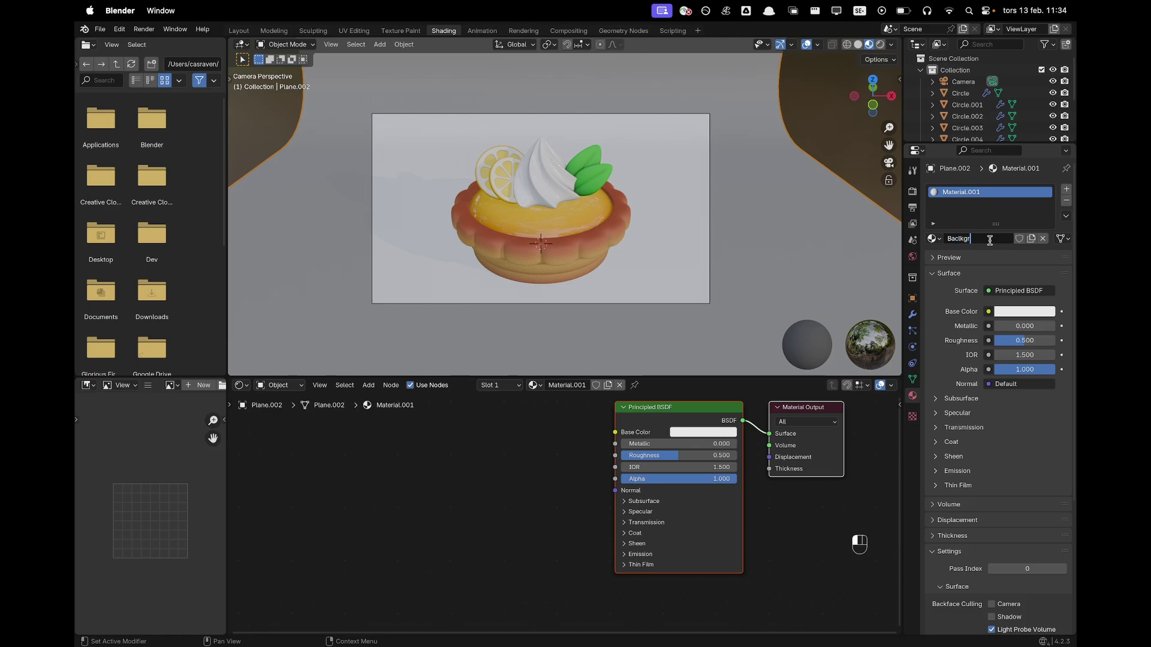
{"action": "type", "text": "kground"}
{"action": "key", "text": "Return"}
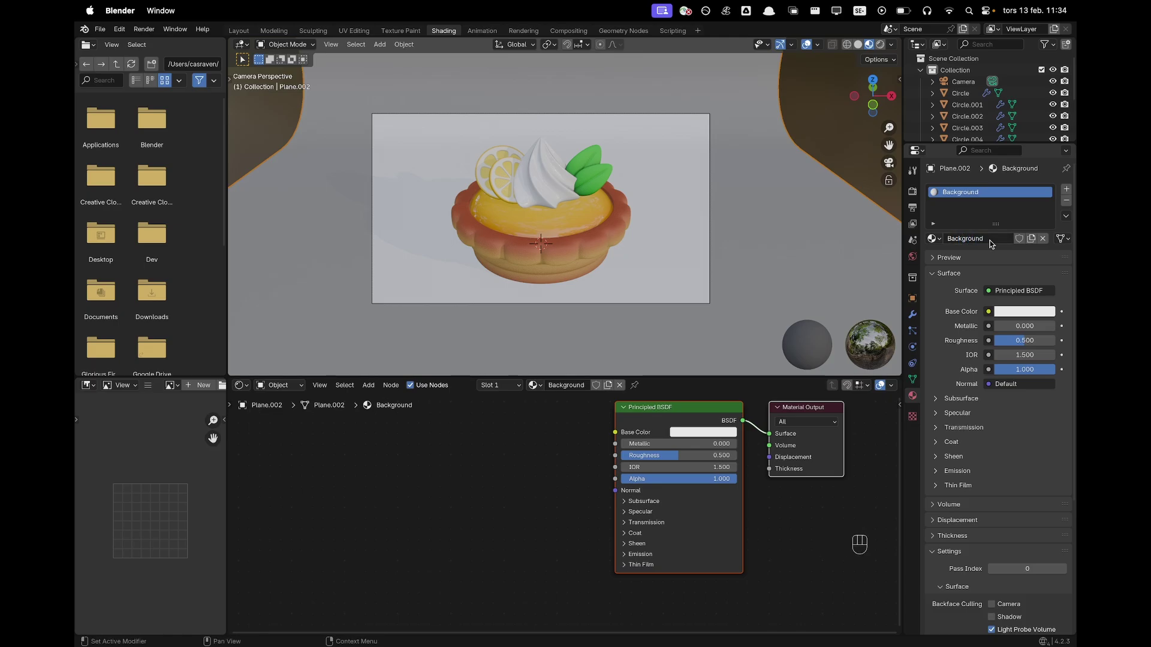
Set the Background material's Base Color to hex E7B771.
{"action": "left_click", "coordinate": [690, 430]}
{"action": "left_click", "coordinate": [706, 385]}
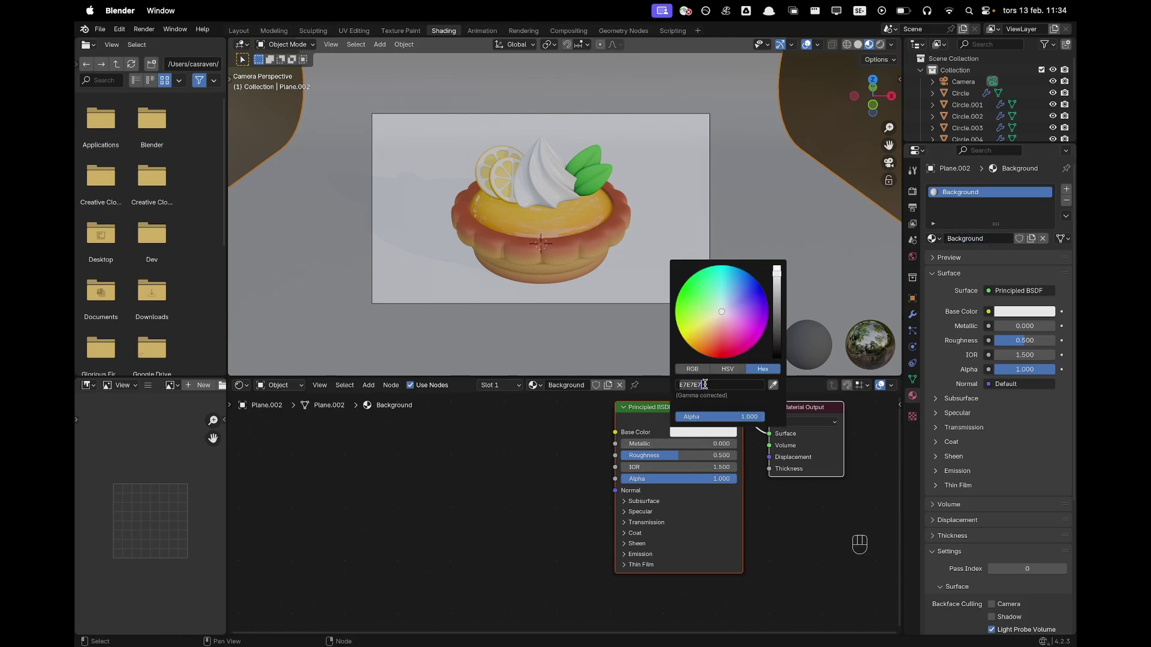
{"action": "type", "text": "E7B771"}
{"action": "key", "text": "Return"}
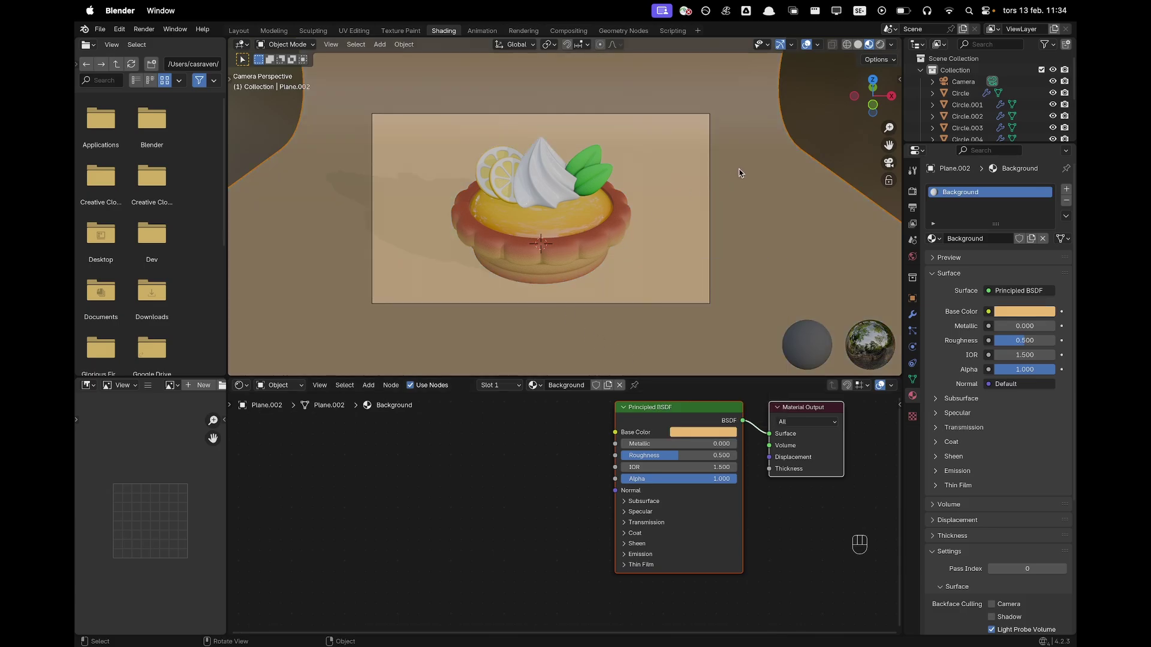
{"action": "scroll", "coordinate": [699, 188], "scroll_direction": "up", "scroll_amount": 3}
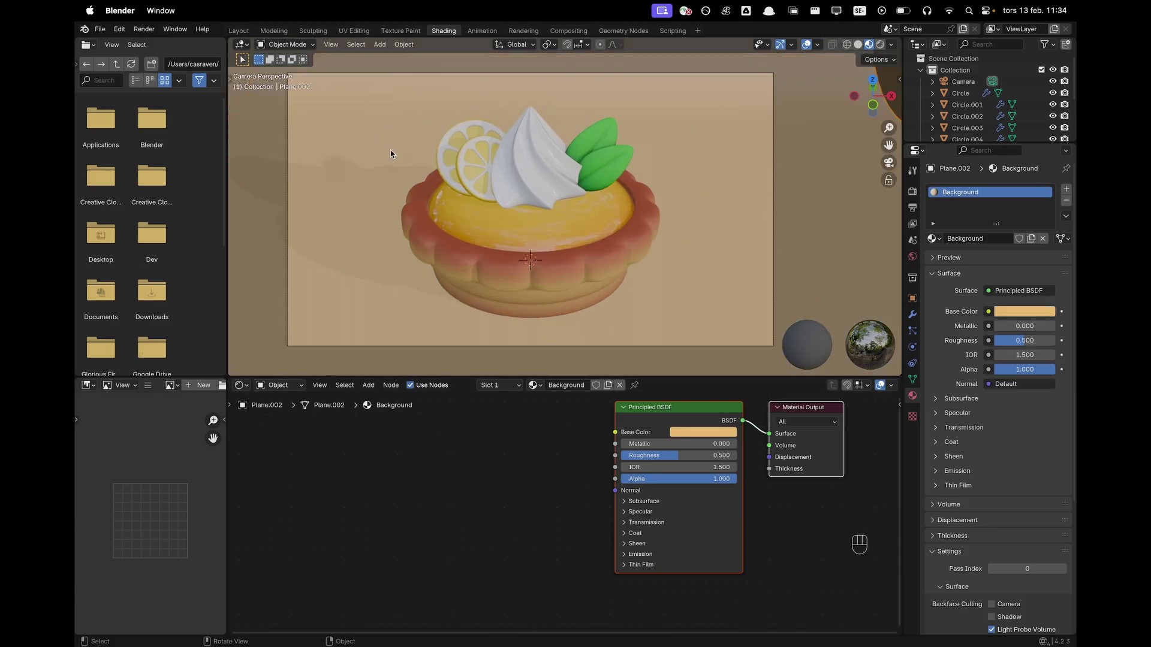
Switch to the Layout workspace and display the camera view in Material Preview shading.
{"action": "left_click", "coordinate": [238, 31]}
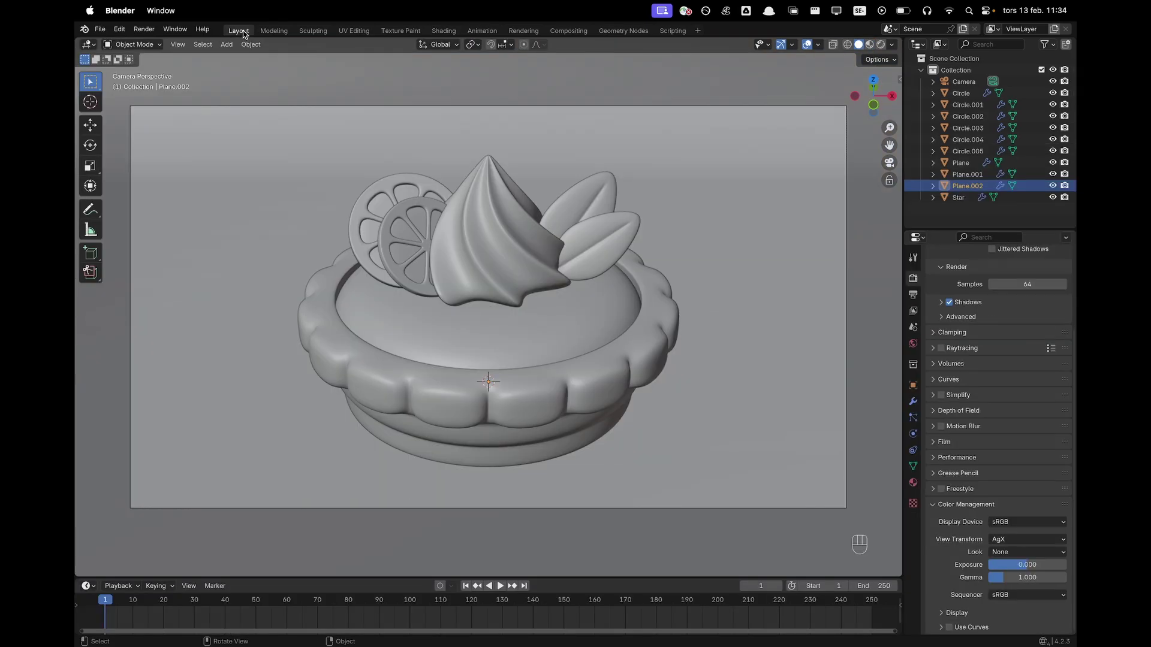
{"action": "key", "text": "z"}
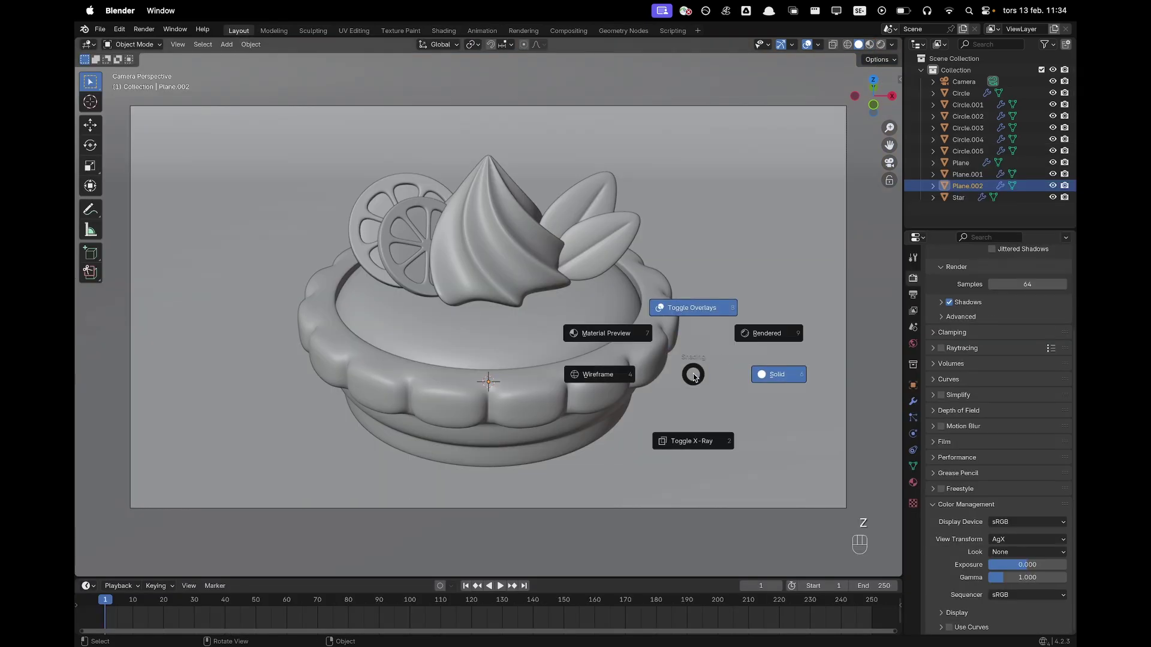
{"action": "left_click", "coordinate": [648, 337]}
{"action": "scroll", "coordinate": [648, 338], "scroll_direction": "down", "scroll_amount": 2}
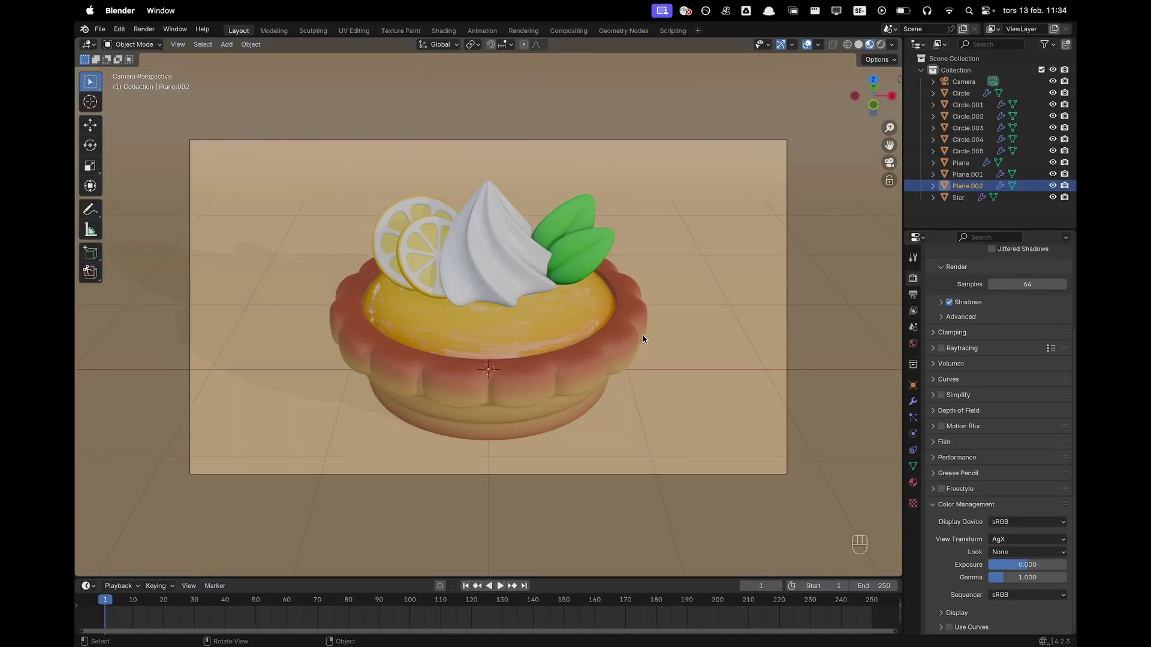
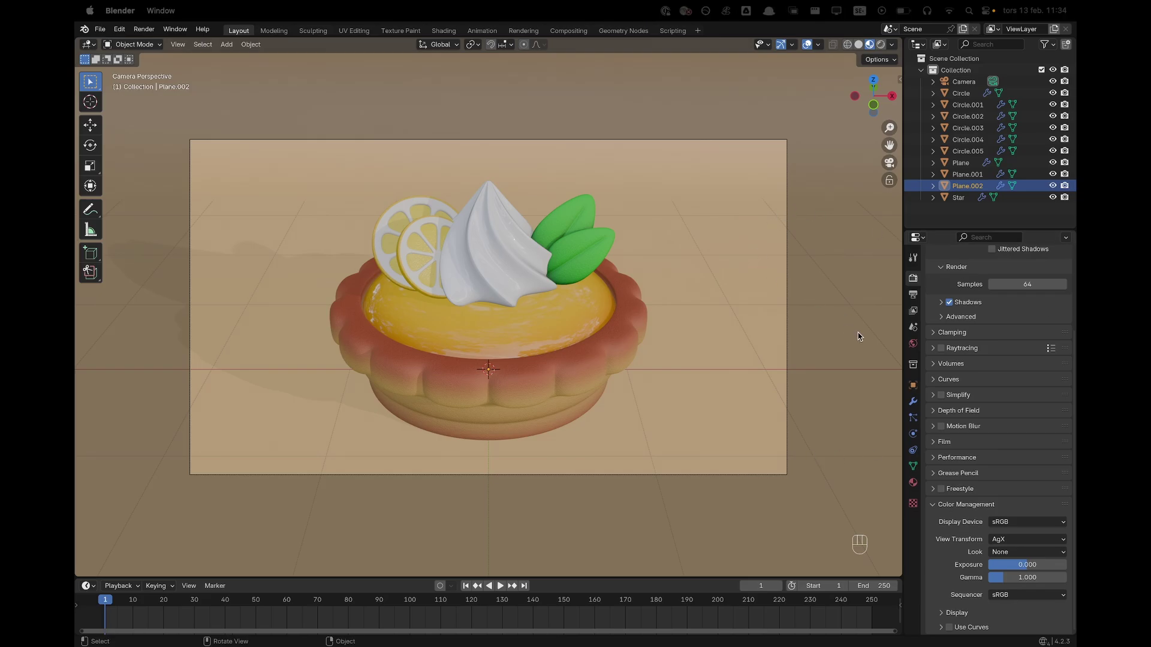
Set the world background color to hex C4897A and switch the viewport to Rendered shading.
{"action": "left_click", "coordinate": [913, 344]}
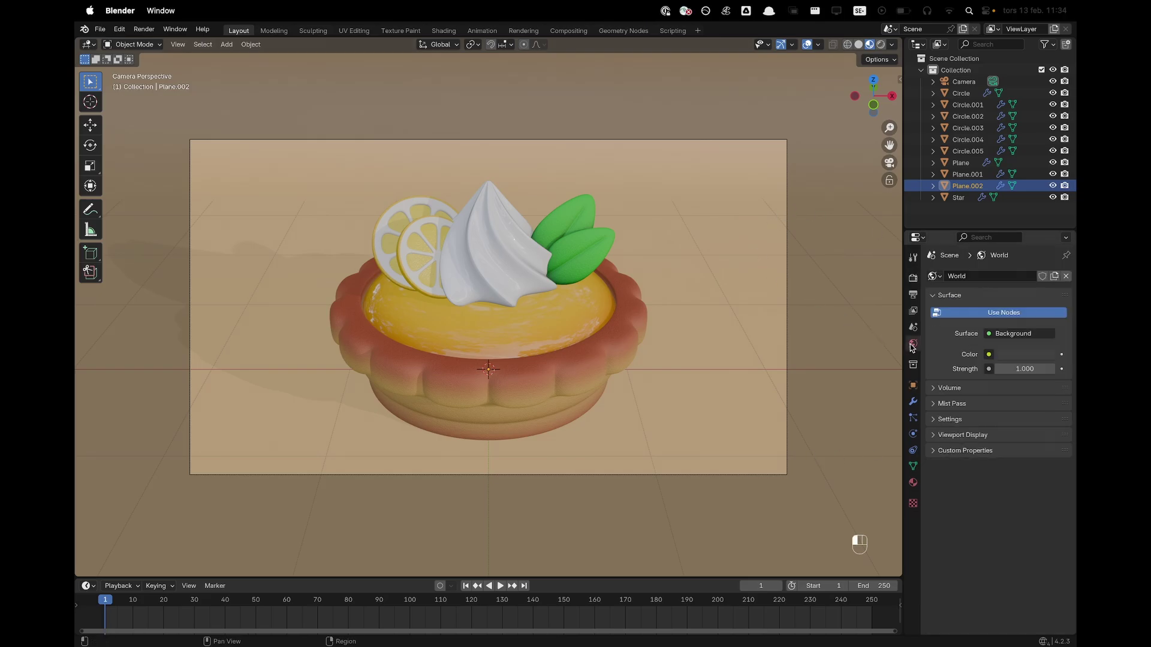
{"action": "left_click", "coordinate": [1015, 355]}
{"action": "left_click", "coordinate": [994, 303]}
{"action": "type", "text": "C4897A"}
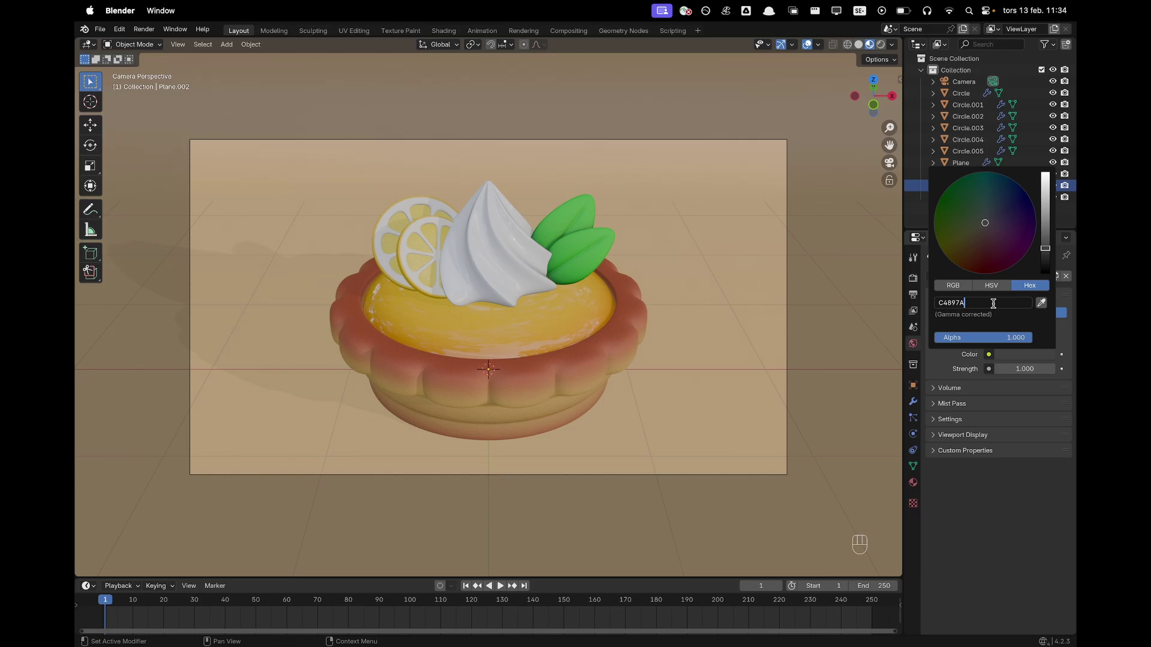
{"action": "key", "text": "Return"}
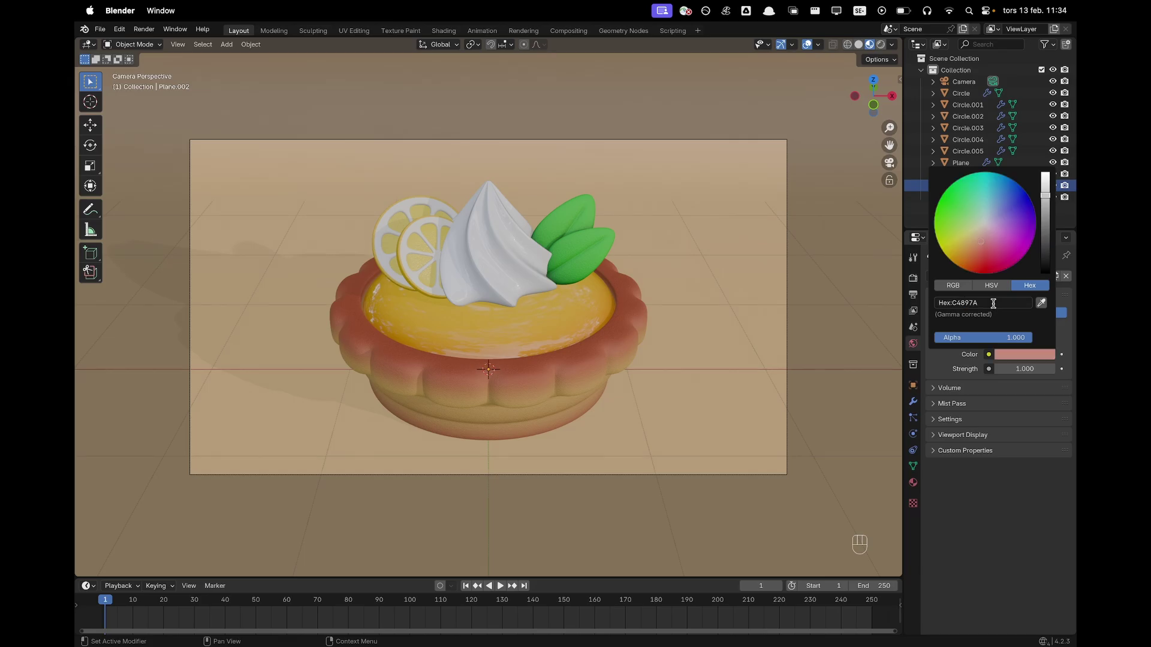
{"action": "scroll", "coordinate": [725, 332], "scroll_direction": "down", "scroll_amount": 2}
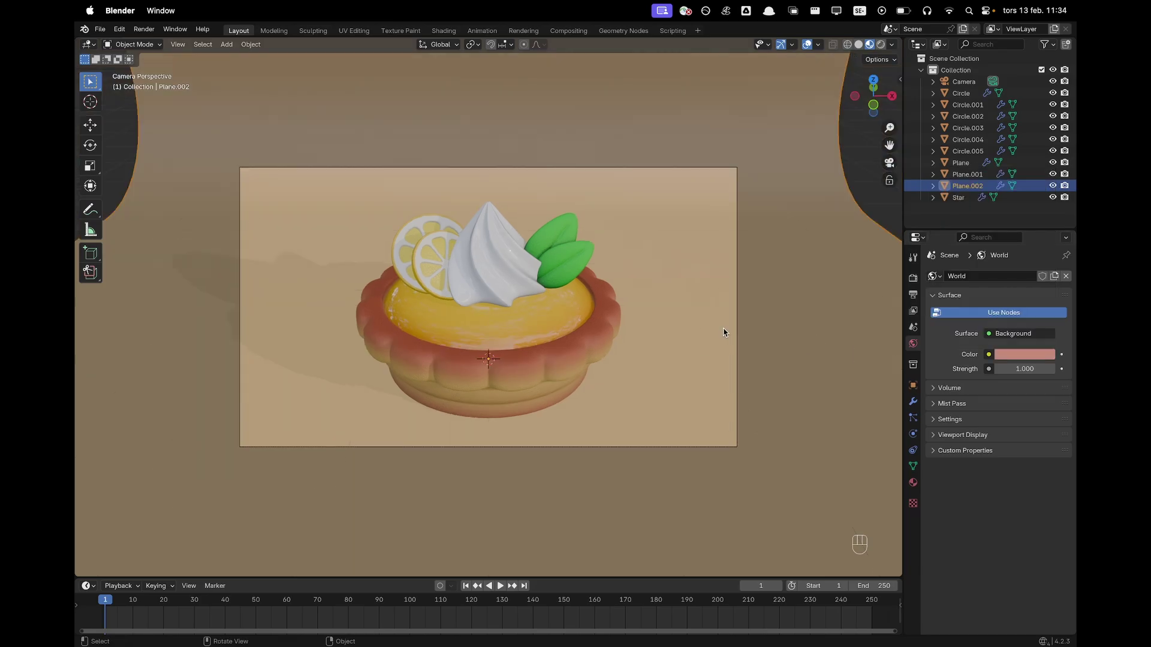
{"action": "key", "text": "z"}
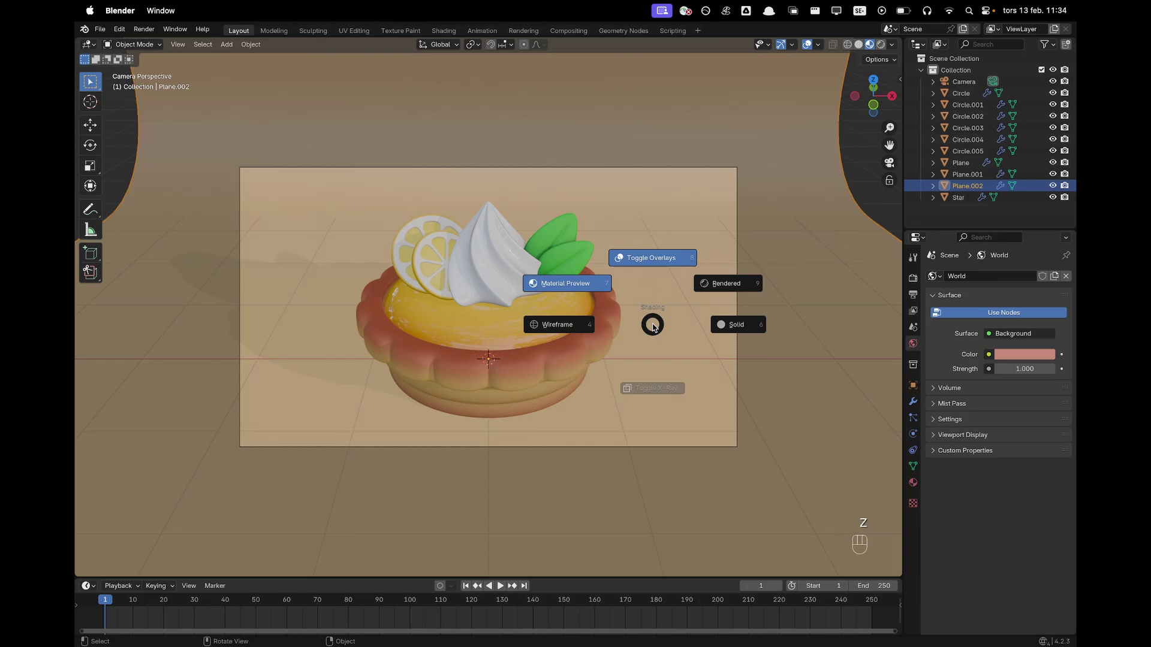
{"action": "left_click", "coordinate": [719, 290]}
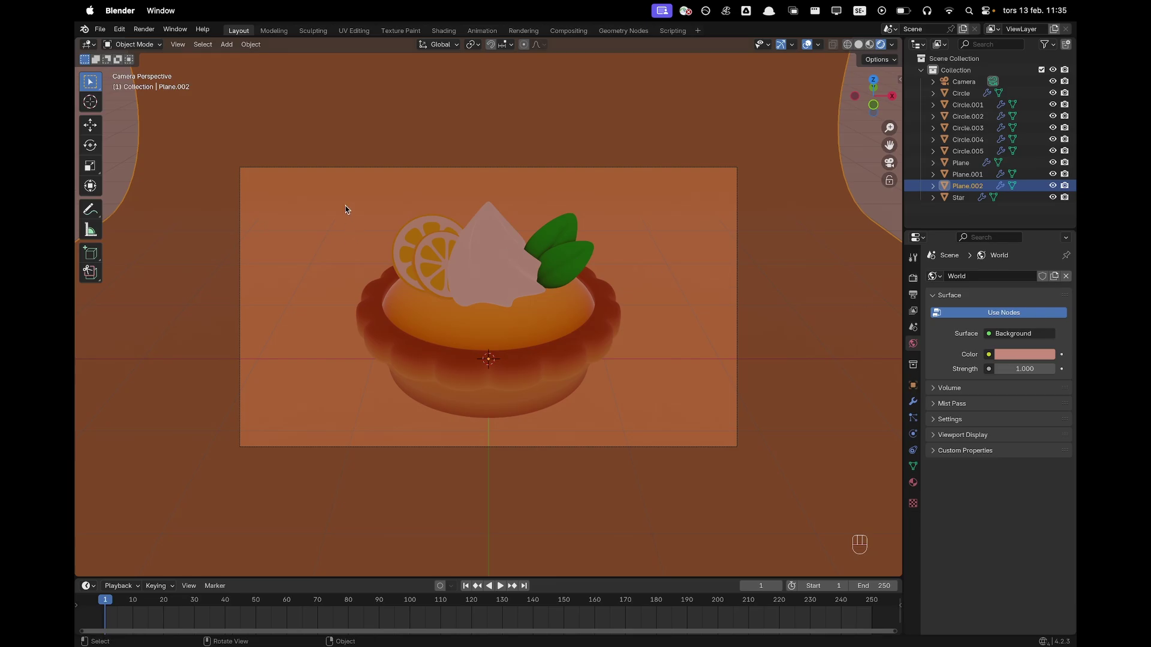
Add an area light and raise it about 2.54 m along the Z axis above the tart.
{"action": "key", "text": "shift+a"}
{"action": "mouse_move", "coordinate": [362, 300]}
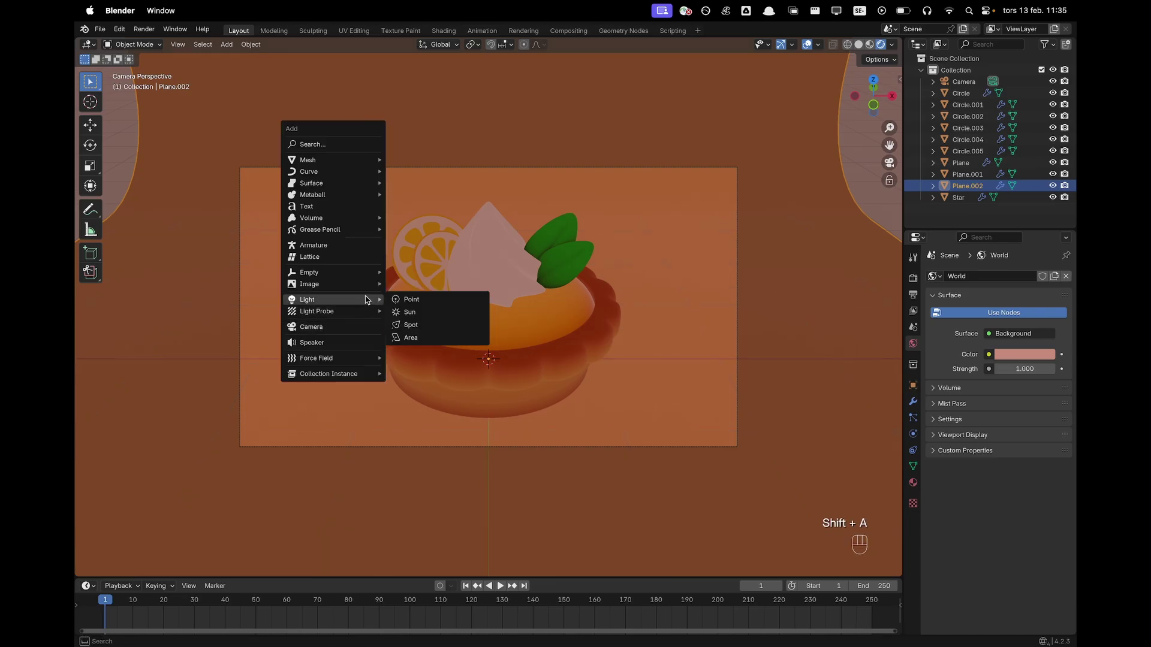
{"action": "left_click", "coordinate": [438, 336]}
{"action": "scroll", "coordinate": [582, 331], "scroll_direction": "down", "scroll_amount": 1}
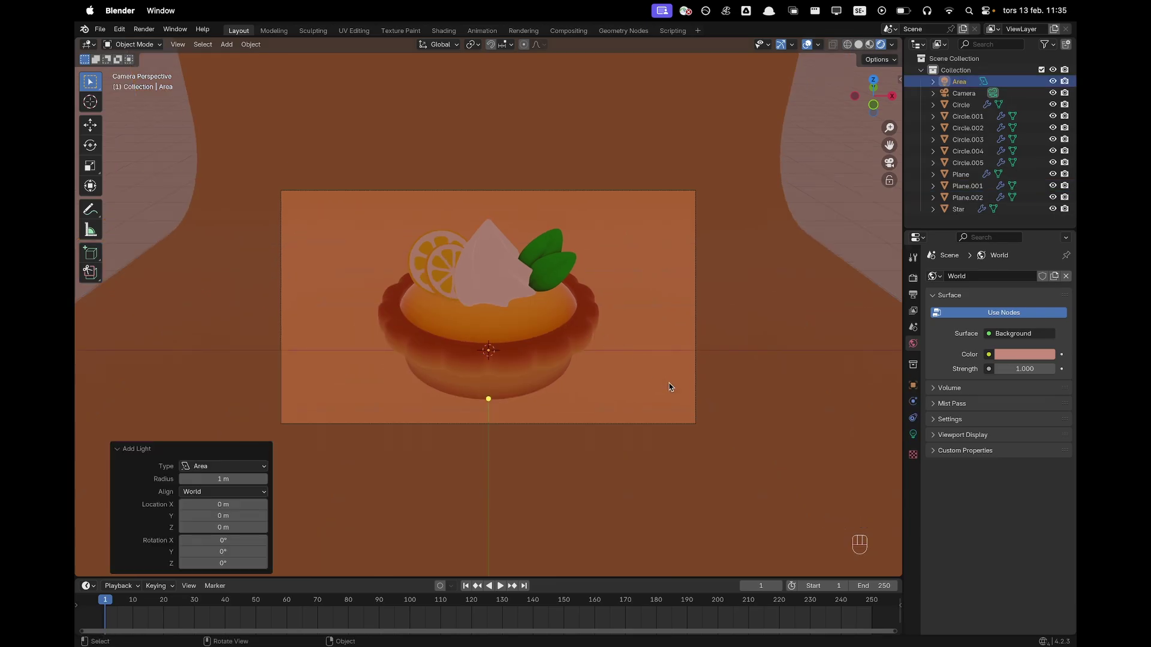
{"action": "key", "text": "g"}
{"action": "key", "text": "z"}
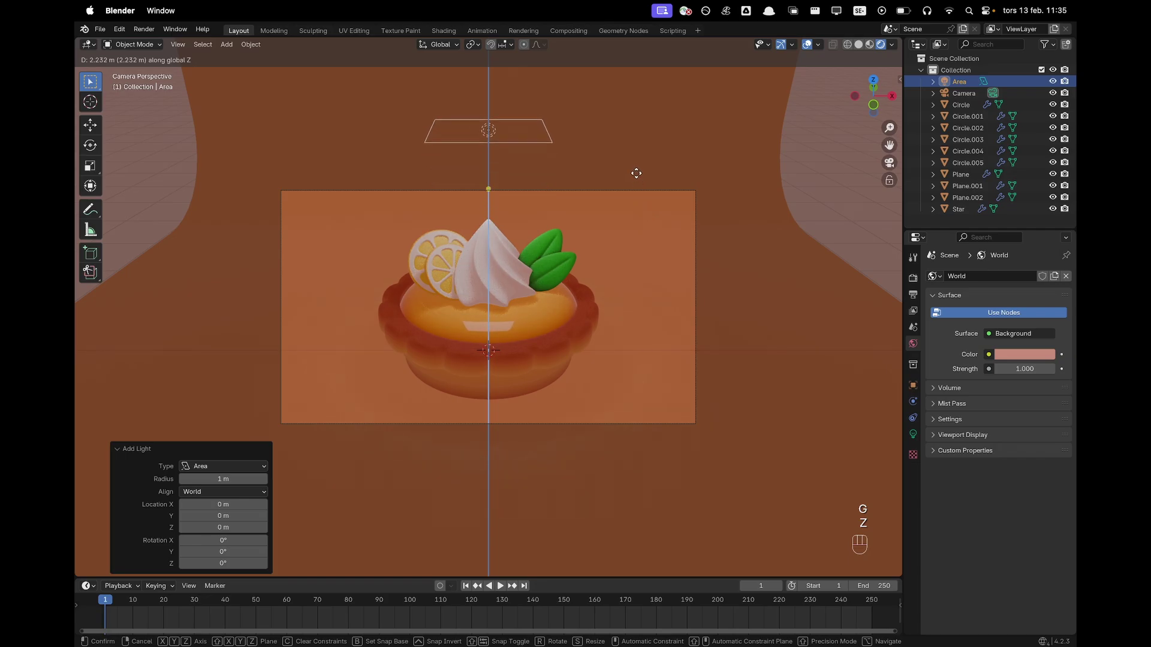
{"action": "left_click", "coordinate": [627, 136]}
Give the area light a Disk shape, a size of 2 m and a power of 150 W.
{"action": "left_click", "coordinate": [914, 434]}
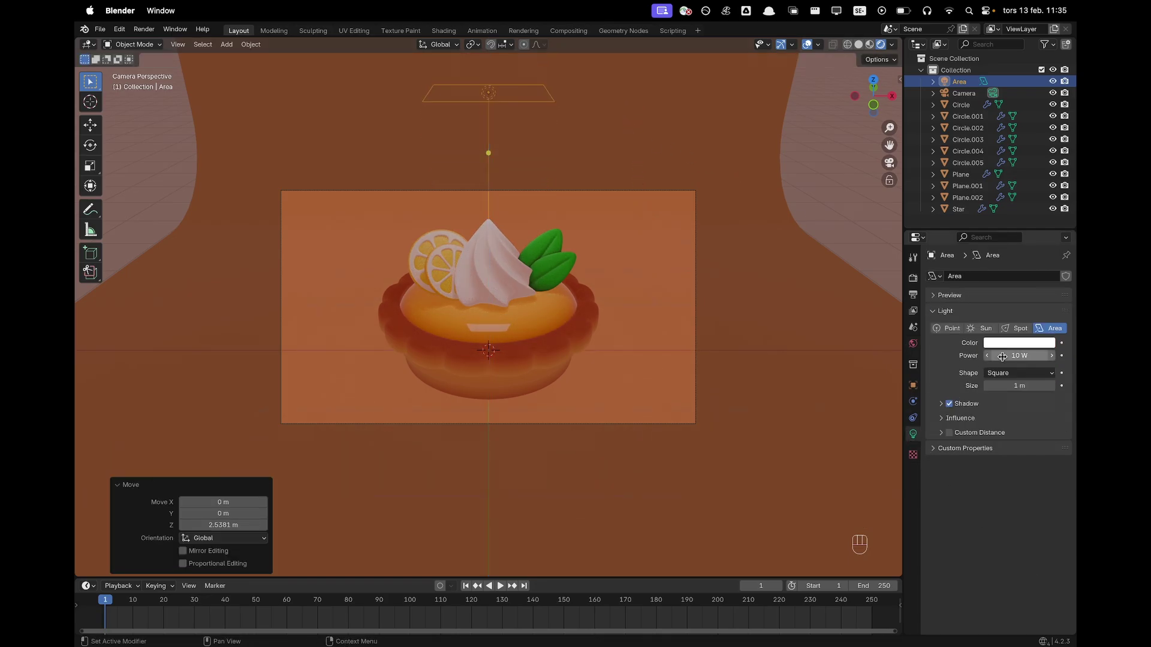
{"action": "left_click", "coordinate": [1005, 374]}
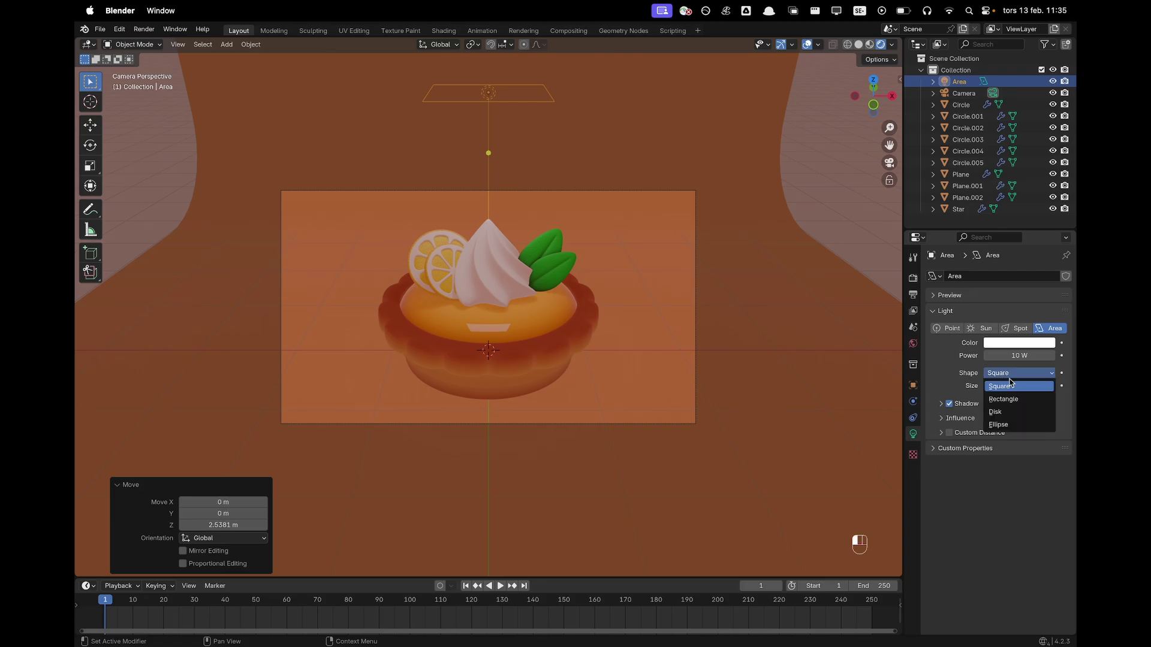
{"action": "left_click", "coordinate": [1011, 413]}
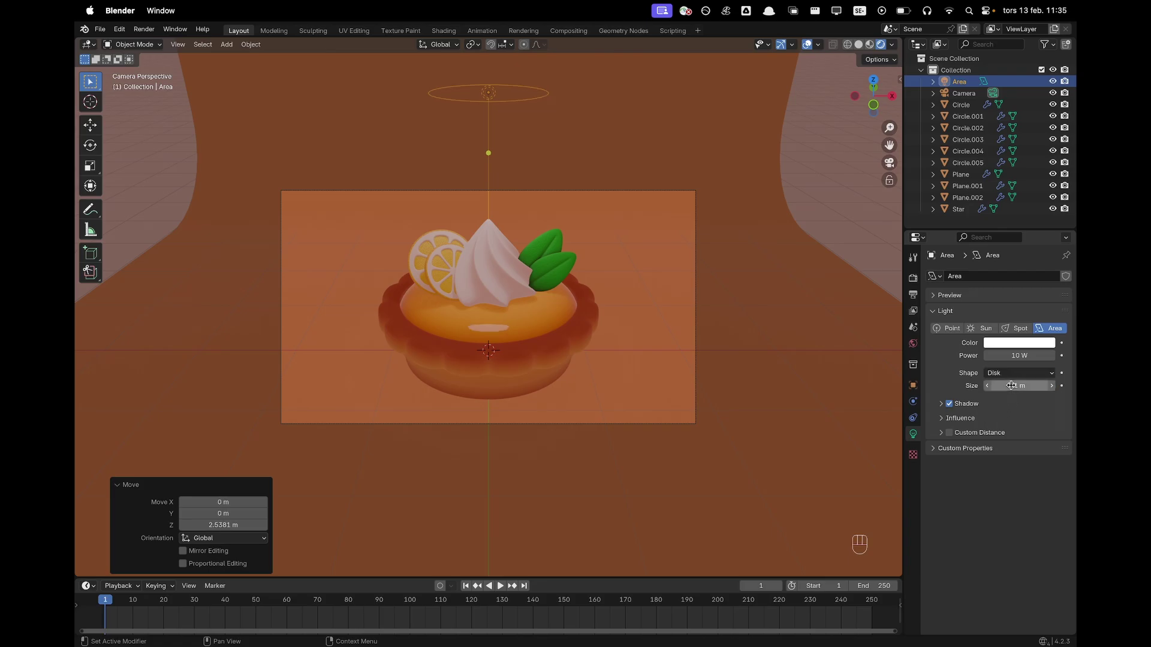
{"action": "left_click", "coordinate": [1014, 386]}
{"action": "type", "text": "3"}
{"action": "key", "text": "shift+Tab"}
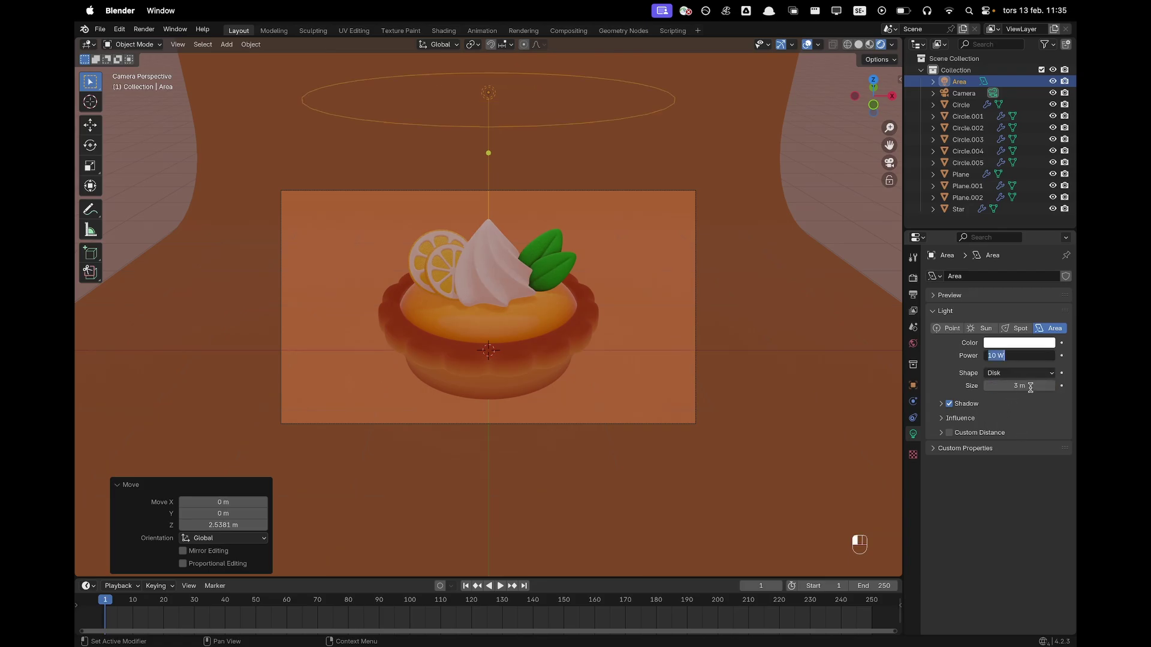
{"action": "key", "text": "Tab"}
{"action": "type", "text": "2"}
{"action": "key", "text": "shift+Tab"}
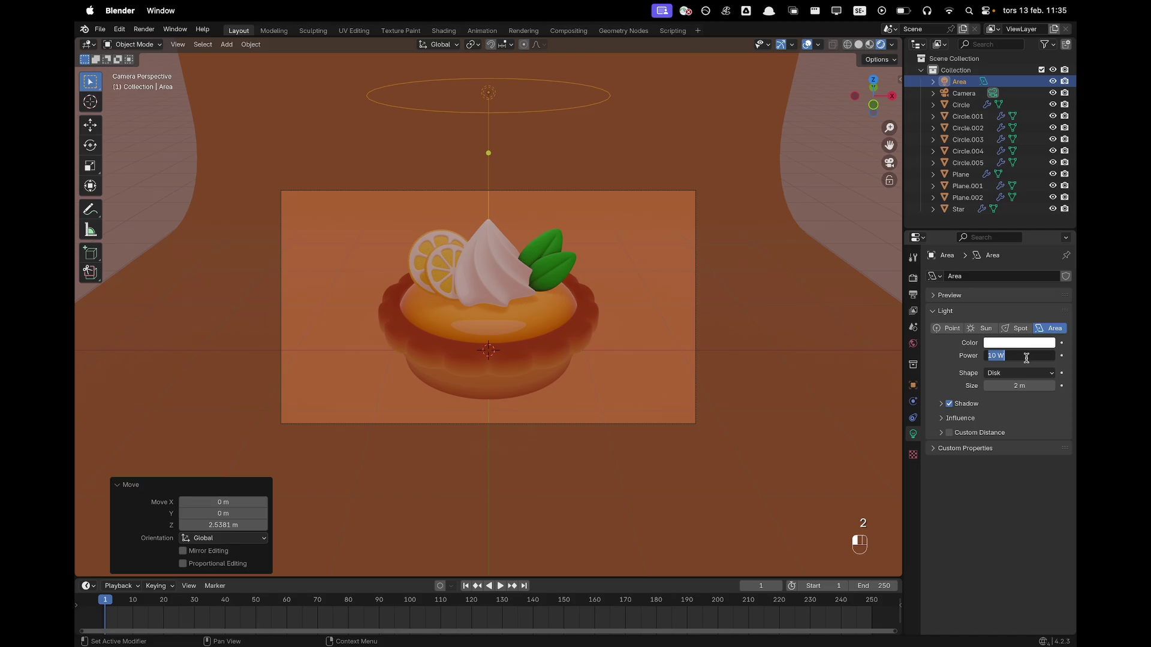
{"action": "type", "text": "150"}
{"action": "key", "text": "Return"}
Raise the area light about 0.29 m further along Z and set its power to 100 W.
{"action": "scroll", "coordinate": [510, 277], "scroll_direction": "down", "scroll_amount": 1}
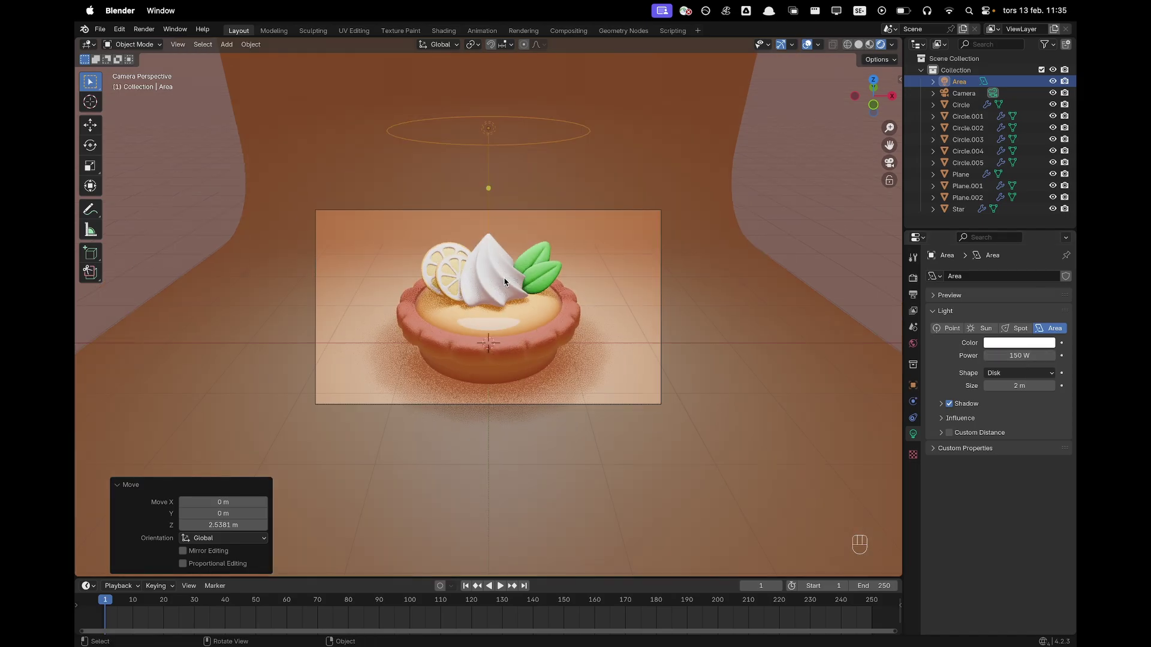
{"action": "key", "text": "g"}
{"action": "key", "text": "z"}
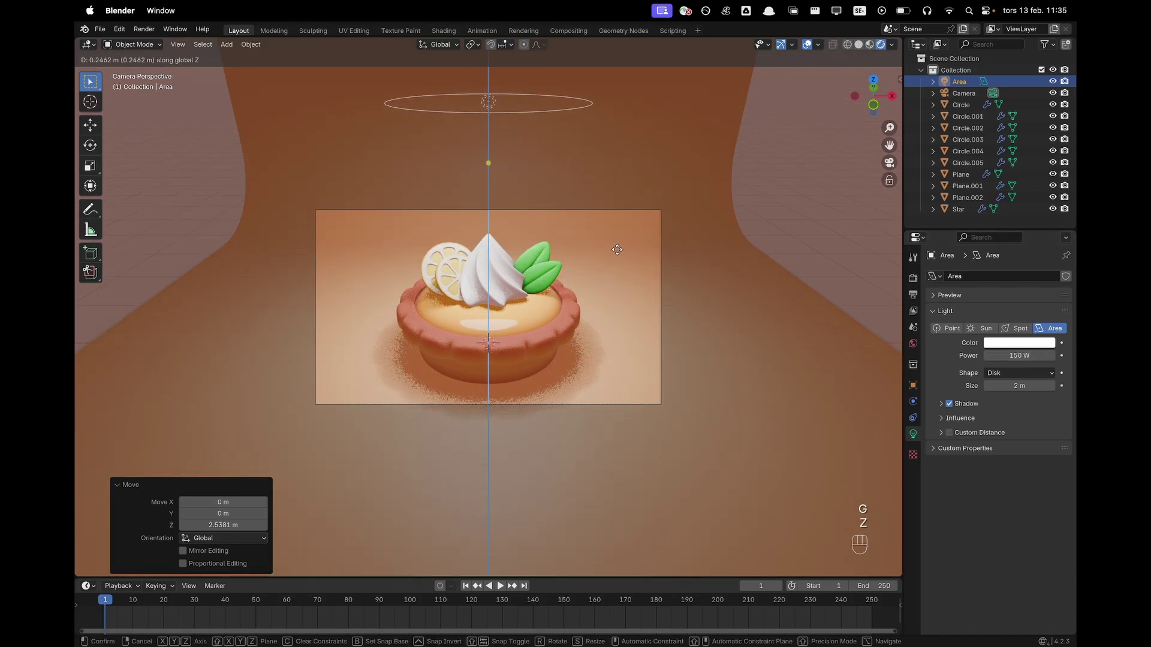
{"action": "left_click", "coordinate": [618, 248]}
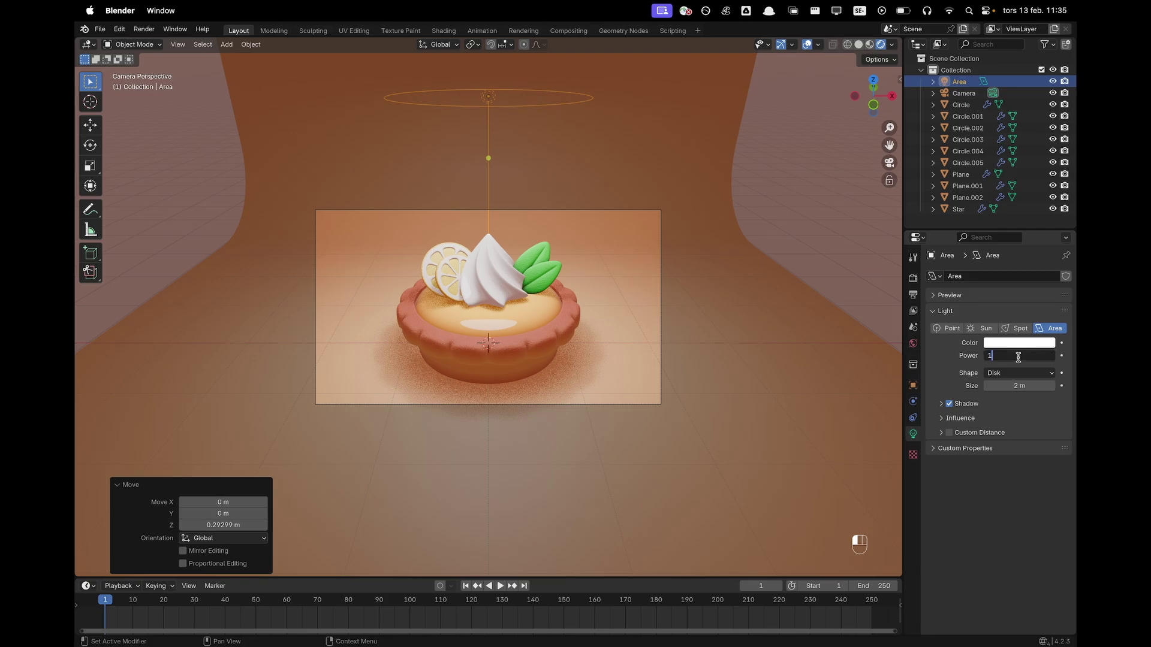
{"action": "scroll", "coordinate": [532, 185], "scroll_direction": "up", "scroll_amount": 2}
{"action": "key", "text": "g"}
{"action": "key", "text": "z"}
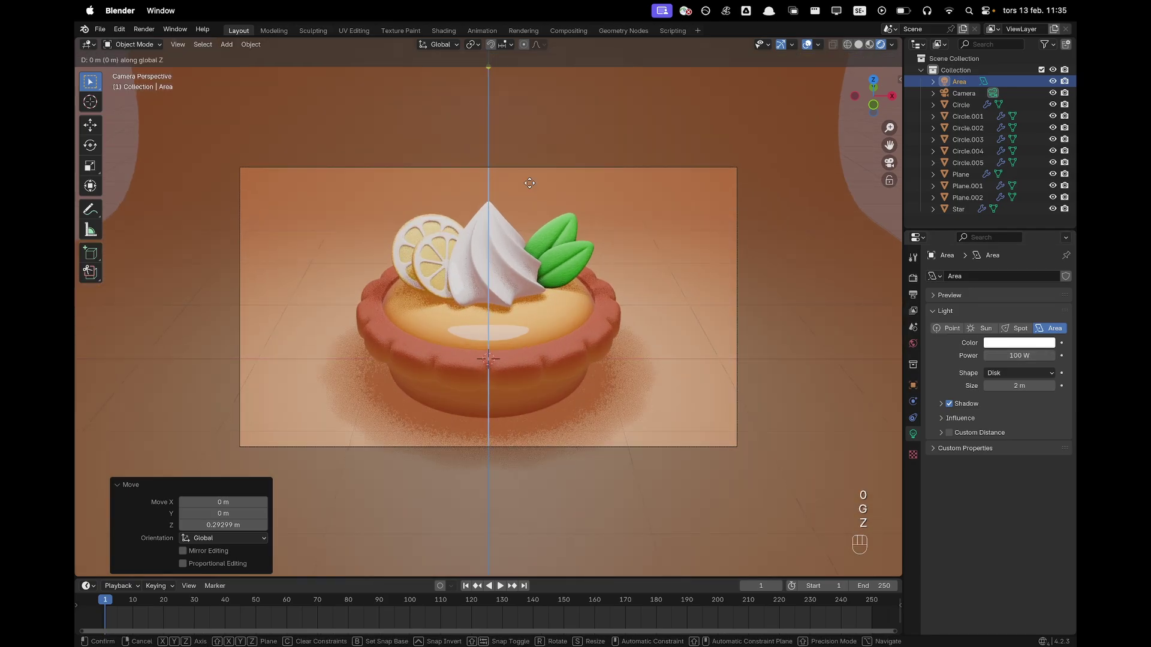
{"action": "left_click", "coordinate": [1000, 367]}
Tint the area light's color to a very pale warm yellow.
{"action": "left_click", "coordinate": [1009, 342]}
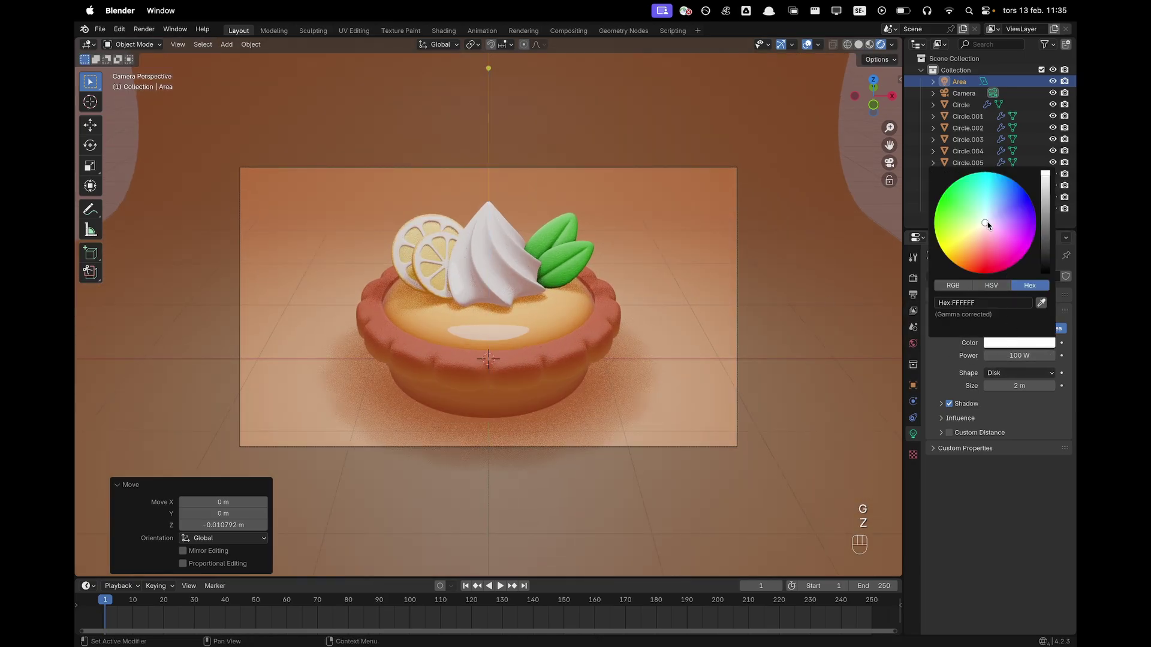
{"action": "left_click_drag", "start_coordinate": [985, 223], "coordinate": [981, 228]}
{"action": "left_click", "coordinate": [1011, 344]}
{"action": "left_click", "coordinate": [772, 326]}
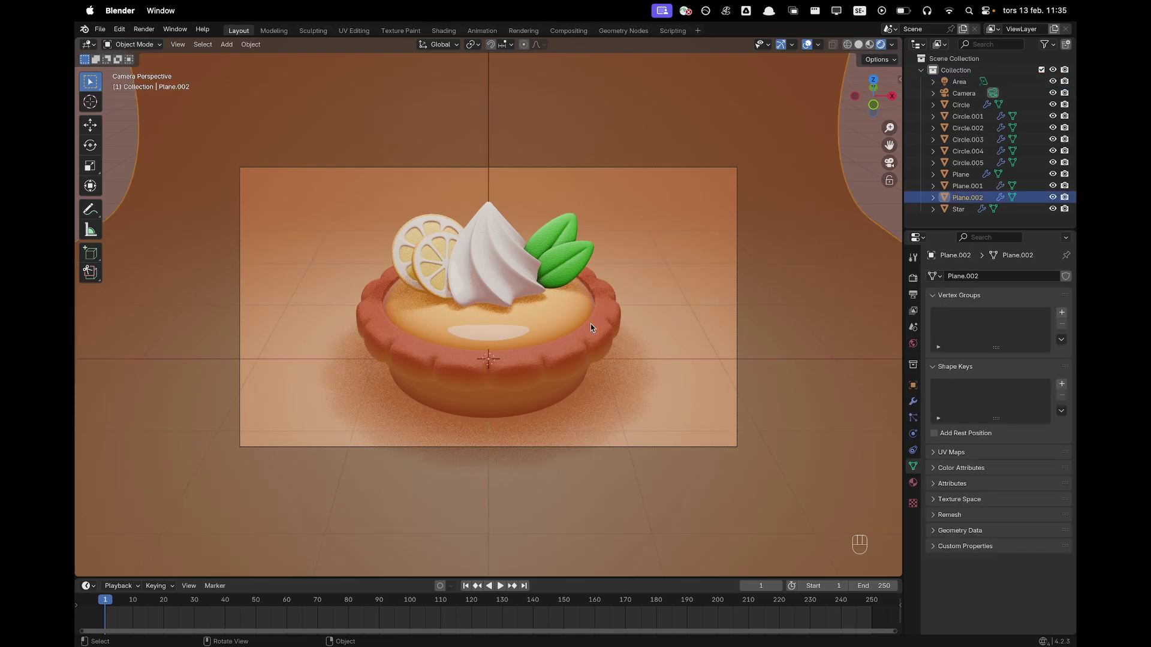
Select the area light above the tart and set the transform pivot point to the 3D Cursor.
{"action": "scroll", "coordinate": [574, 325], "scroll_direction": "down", "scroll_amount": 4}
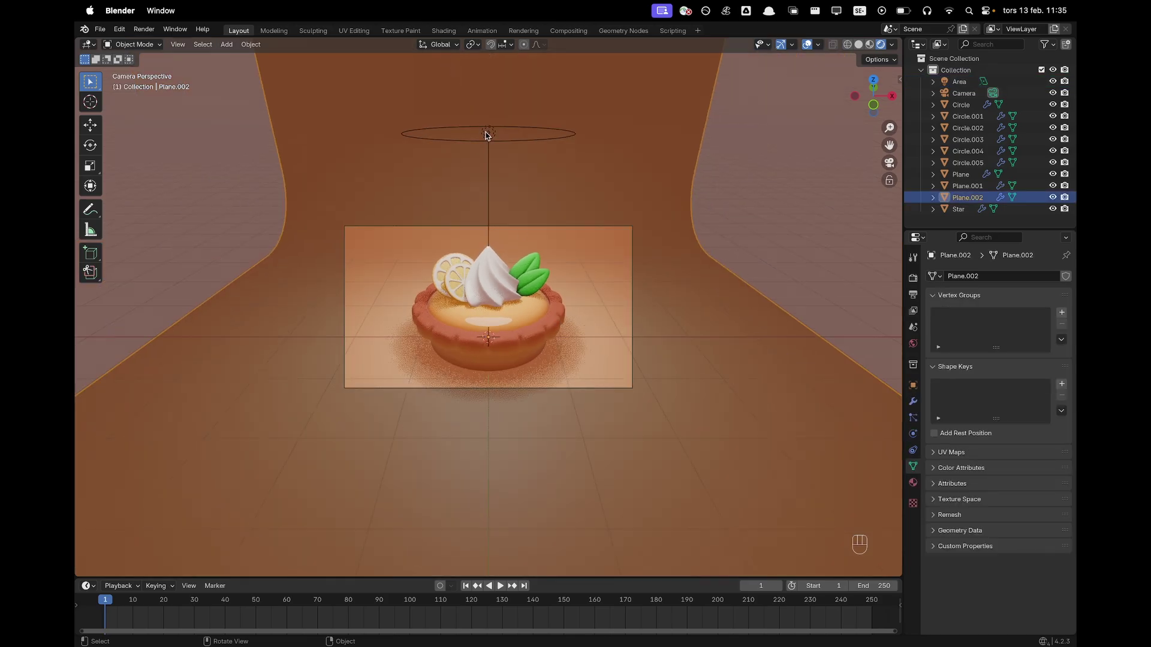
{"action": "scroll", "coordinate": [556, 347], "scroll_direction": "up", "scroll_amount": 2}
{"action": "left_click", "coordinate": [497, 101]}
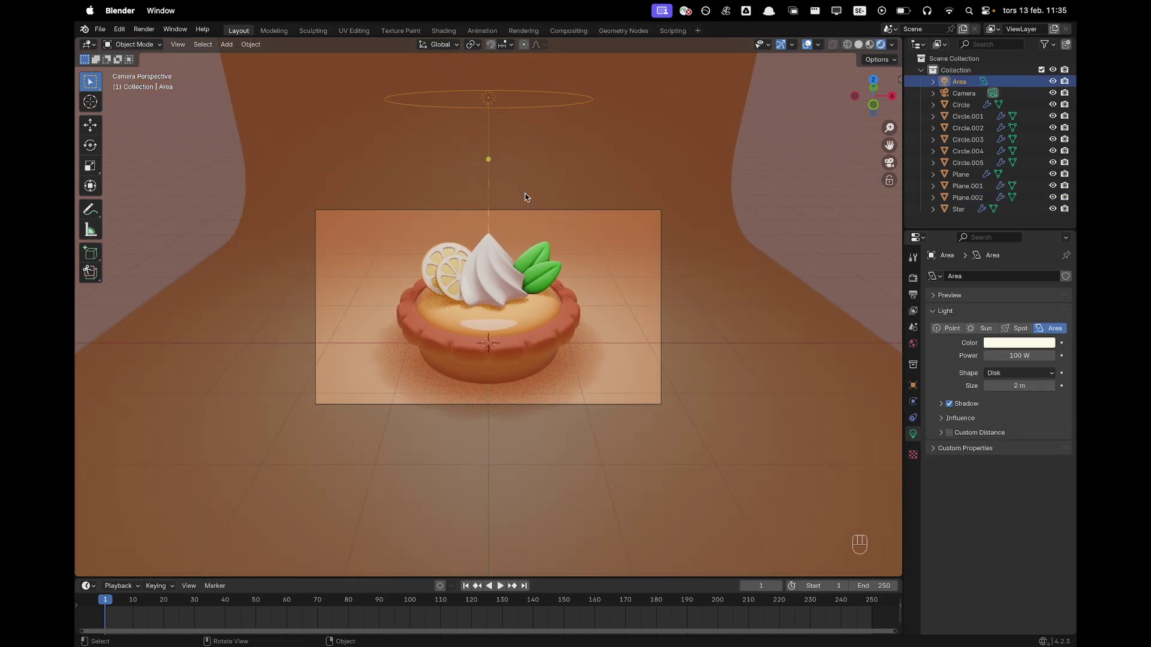
{"action": "key", "text": "period"}
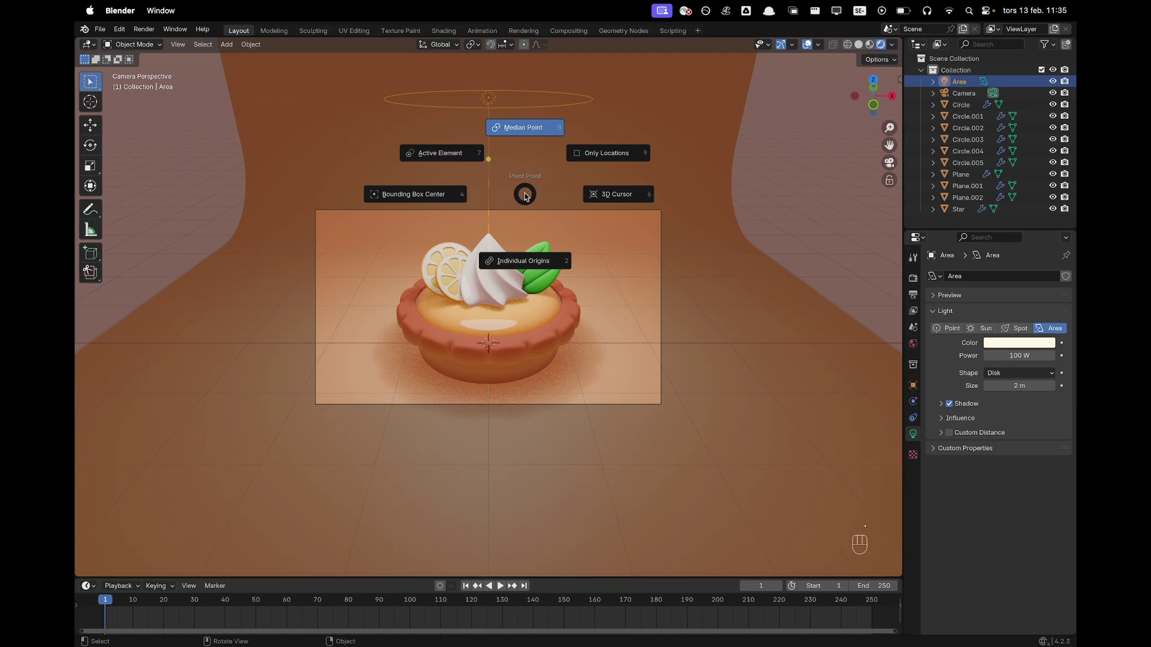
{"action": "left_click", "coordinate": [608, 196]}
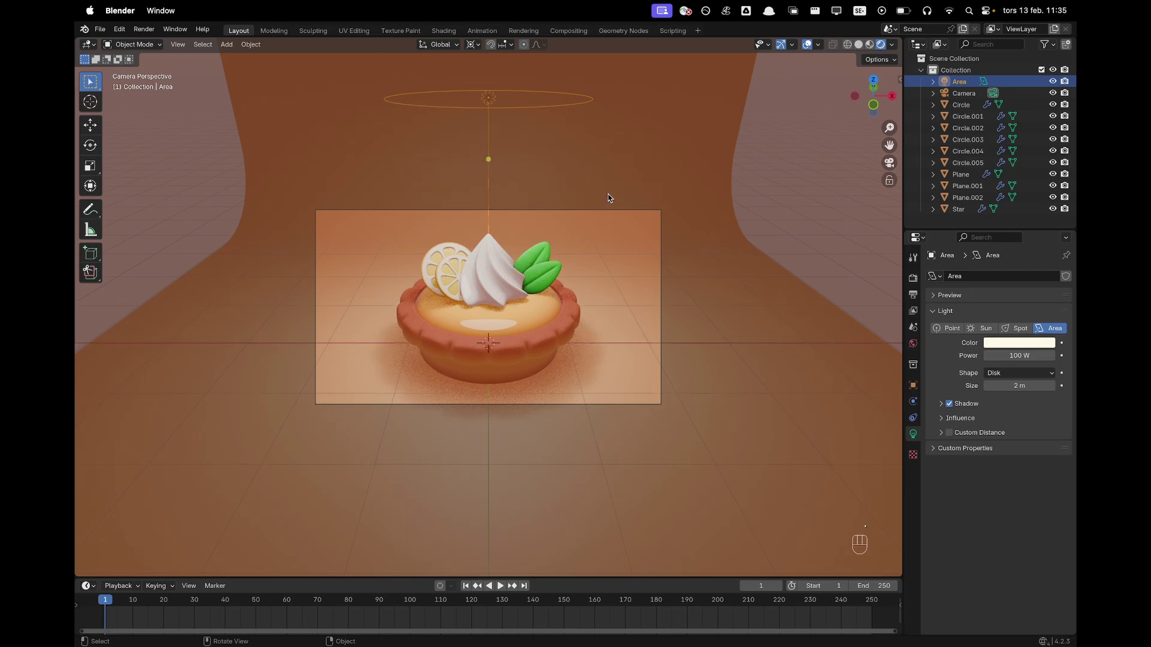
Duplicate the overhead area light and rotate the copy 60° about the global X axis around the 3D cursor.
{"action": "key", "text": "shift+d"}
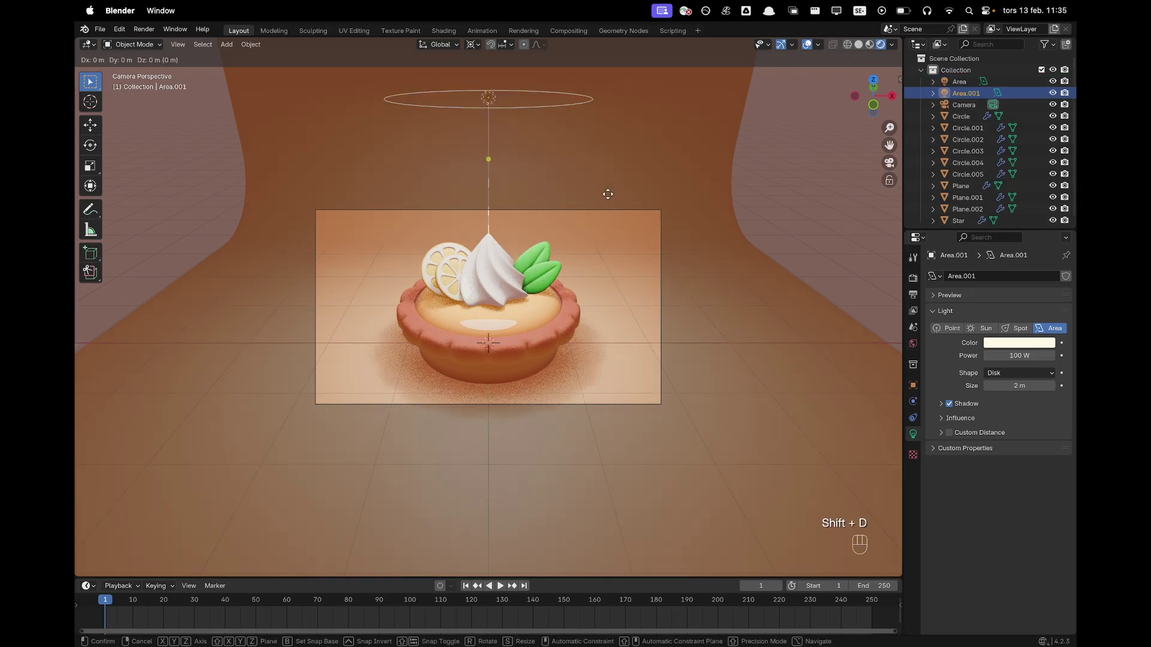
{"action": "key", "text": "r"}
{"action": "key", "text": "x"}
{"action": "key", "text": "7"}
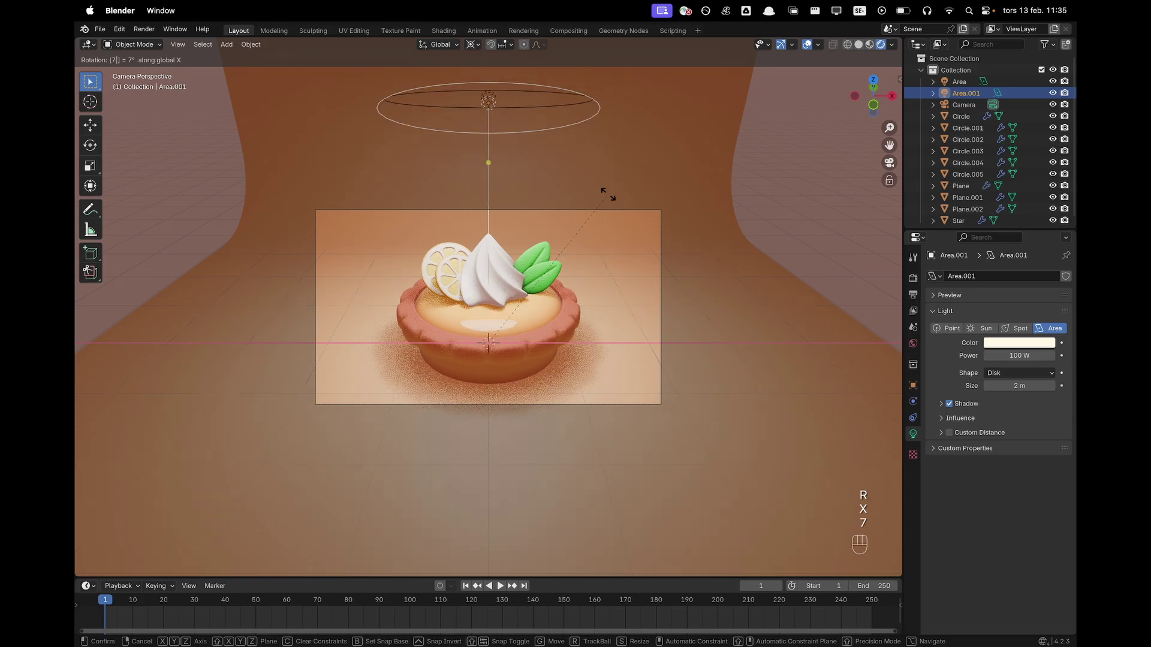
{"action": "key", "text": "0"}
{"action": "key", "text": "BackSpace"}
{"action": "key", "text": "BackSpace"}
{"action": "key", "text": "6"}
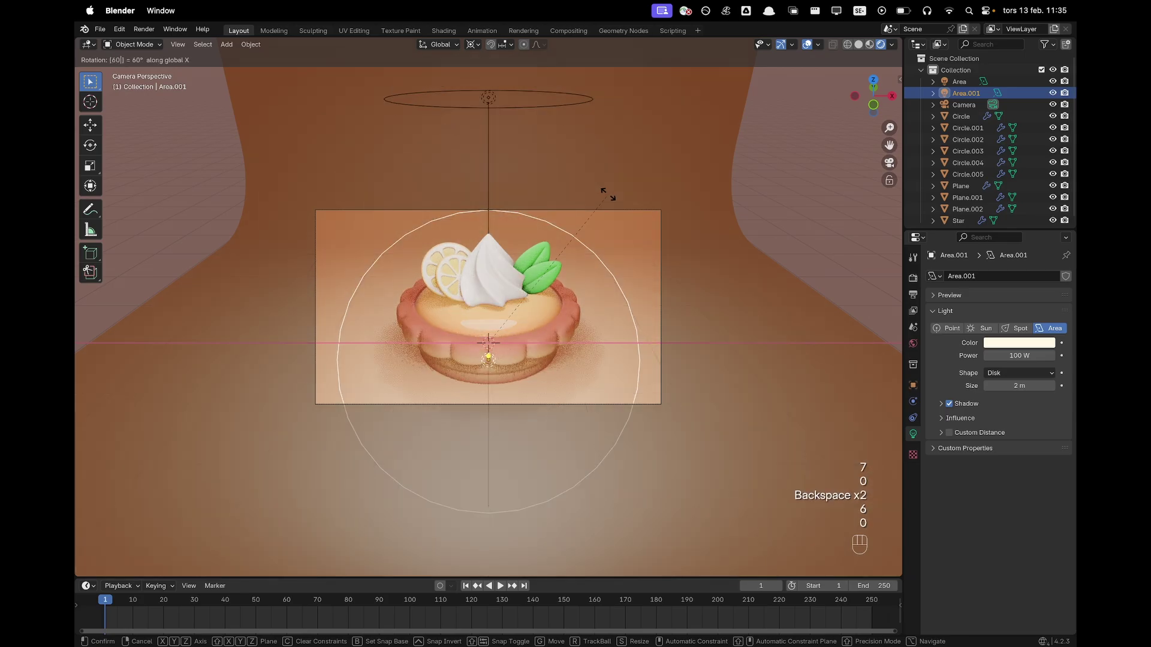
{"action": "key", "text": "0"}
{"action": "key", "text": "Return"}
Rotate the duplicated area light -45° about the global Z axis around the 3D cursor.
{"action": "key", "text": "r"}
{"action": "key", "text": "z"}
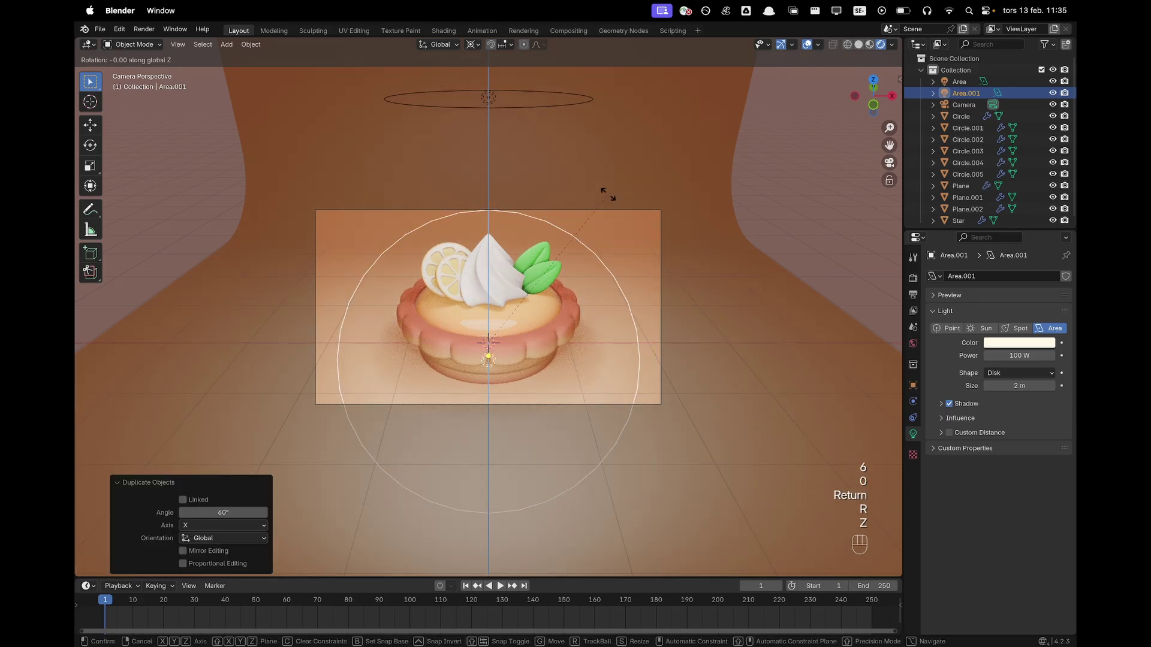
{"action": "key", "text": "4"}
{"action": "key", "text": "5"}
{"action": "key", "text": "minus"}
{"action": "key", "text": "Return"}
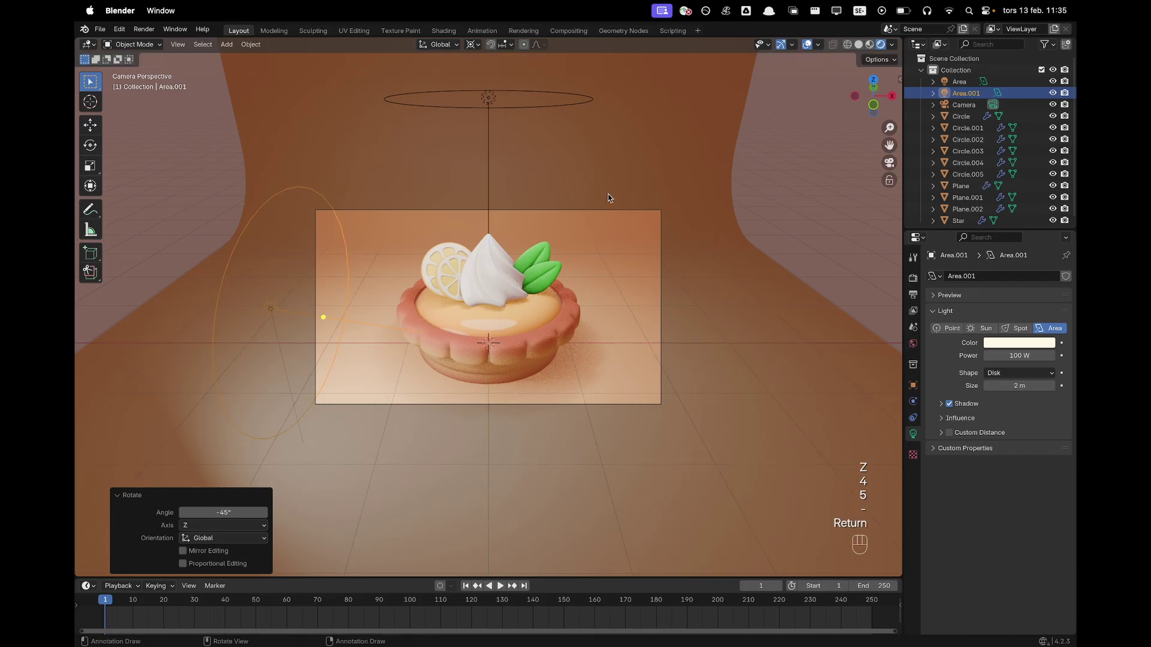
Move the duplicated light about 1.52 m along its local Z axis and raise it about 0.38 m along global Z.
{"action": "middle_click_drag", "start_coordinate": [609, 340], "coordinate": [669, 327]}
{"action": "scroll", "coordinate": [516, 334], "scroll_direction": "down", "scroll_amount": 4}
{"action": "scroll", "coordinate": [562, 347], "scroll_direction": "up", "scroll_amount": 3}
{"action": "key", "text": "g"}
{"action": "key", "text": "z"}
{"action": "key", "text": "z"}
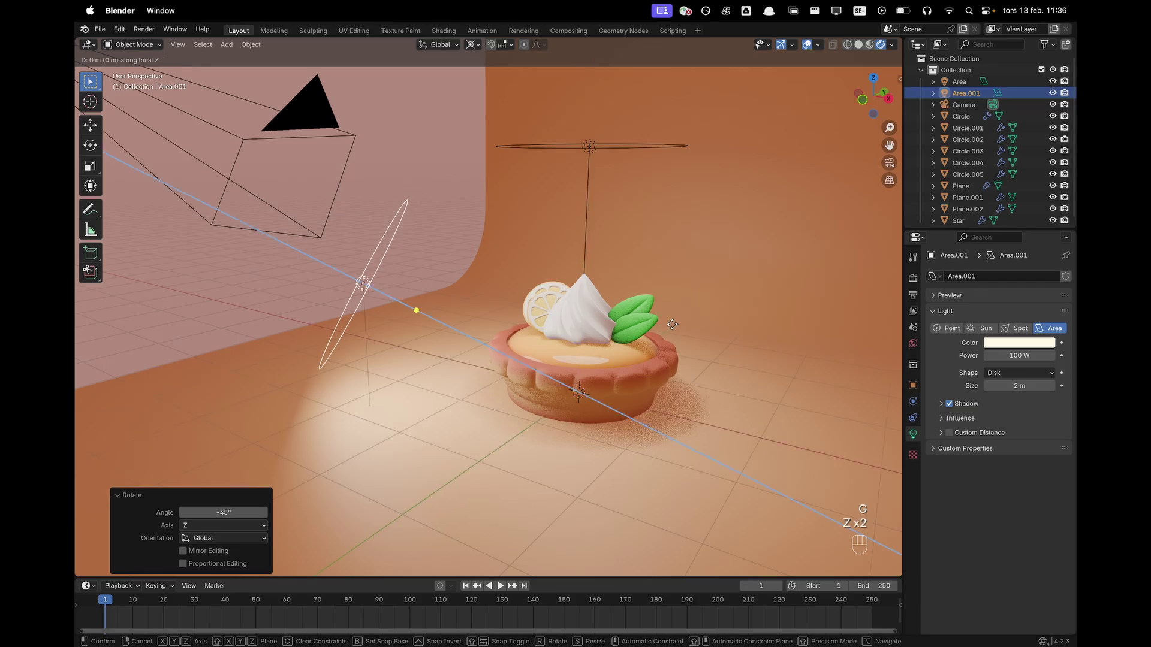
{"action": "left_click", "coordinate": [542, 305]}
{"action": "key", "text": "g"}
{"action": "key", "text": "z"}
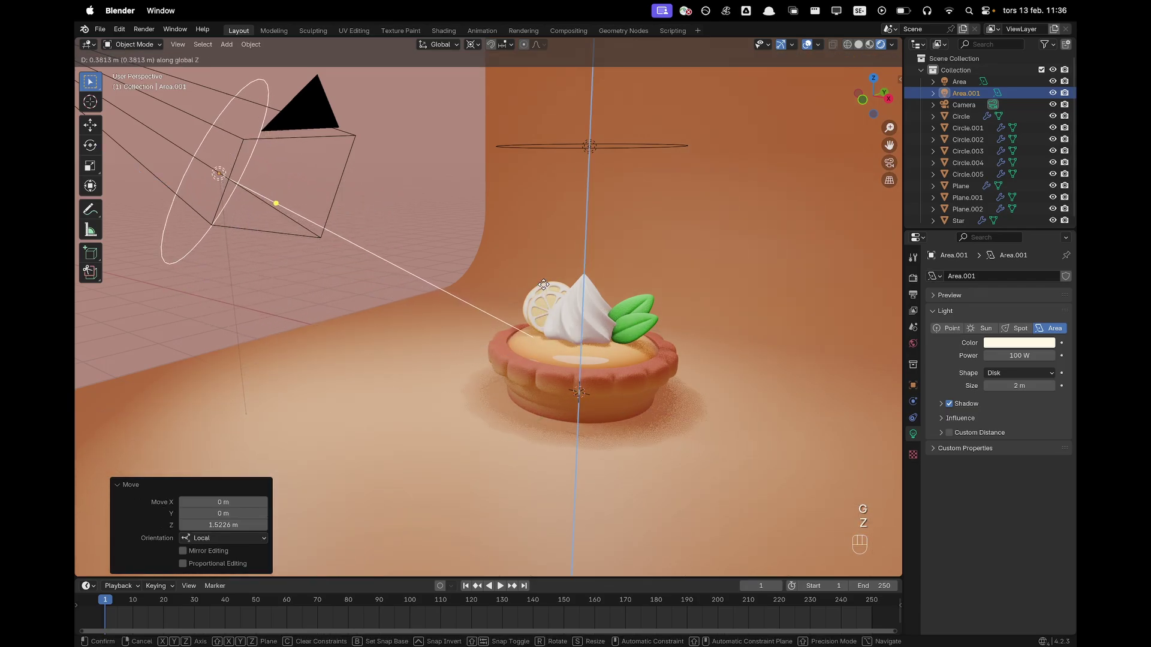
{"action": "left_click", "coordinate": [481, 322]}
From the camera view, move the side light about 0.63 m further along its local Z axis.
{"action": "middle_click_drag", "start_coordinate": [481, 322], "coordinate": [482, 335]}
{"action": "key", "text": "KP_0"}
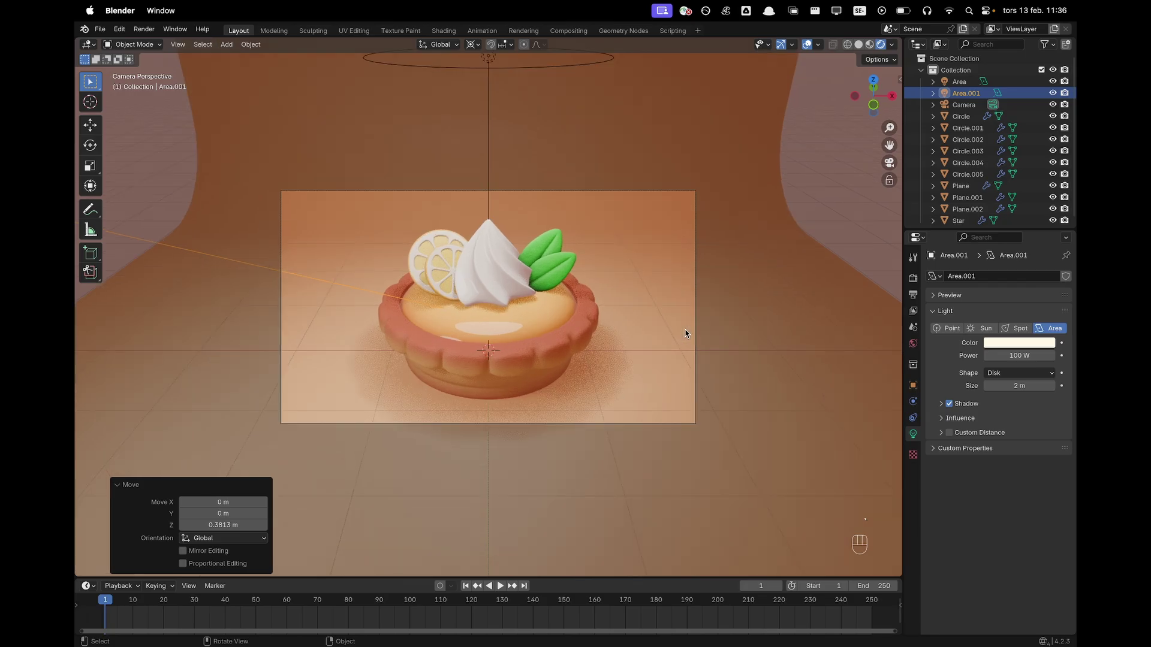
{"action": "key", "text": "g"}
{"action": "key", "text": "z"}
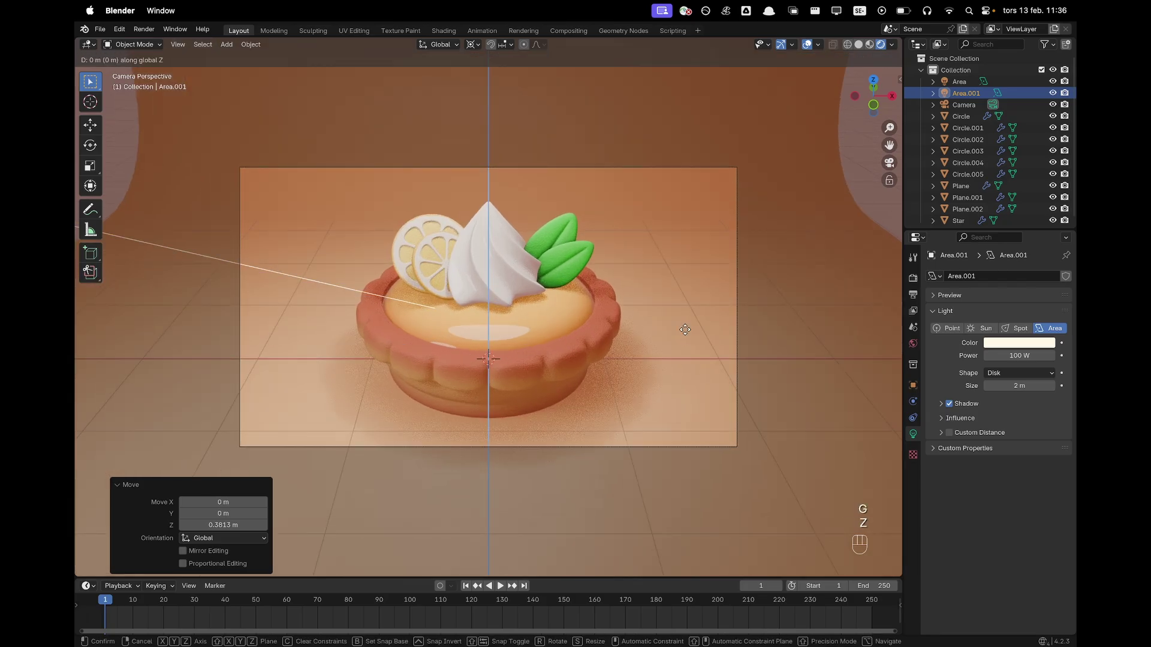
{"action": "key", "text": "z"}
{"action": "left_click", "coordinate": [636, 319]}
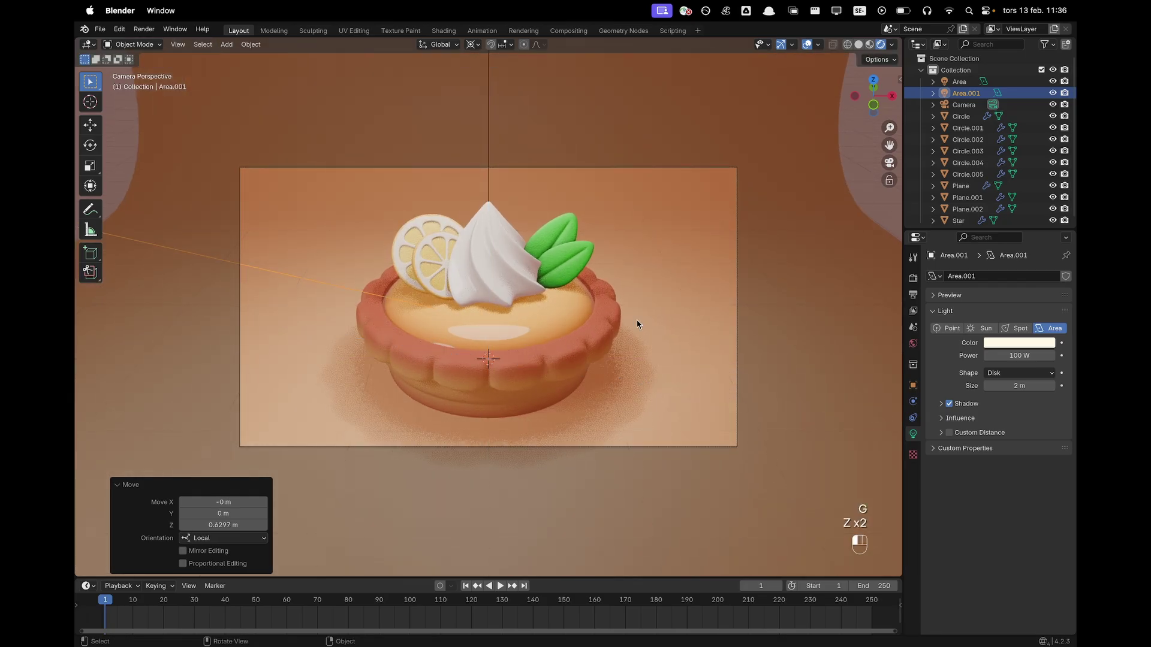
Duplicate the side light and rotate the copy 120° about the global Z axis to the opposite side of the tart.
{"action": "scroll", "coordinate": [638, 324], "scroll_direction": "down", "scroll_amount": 4}
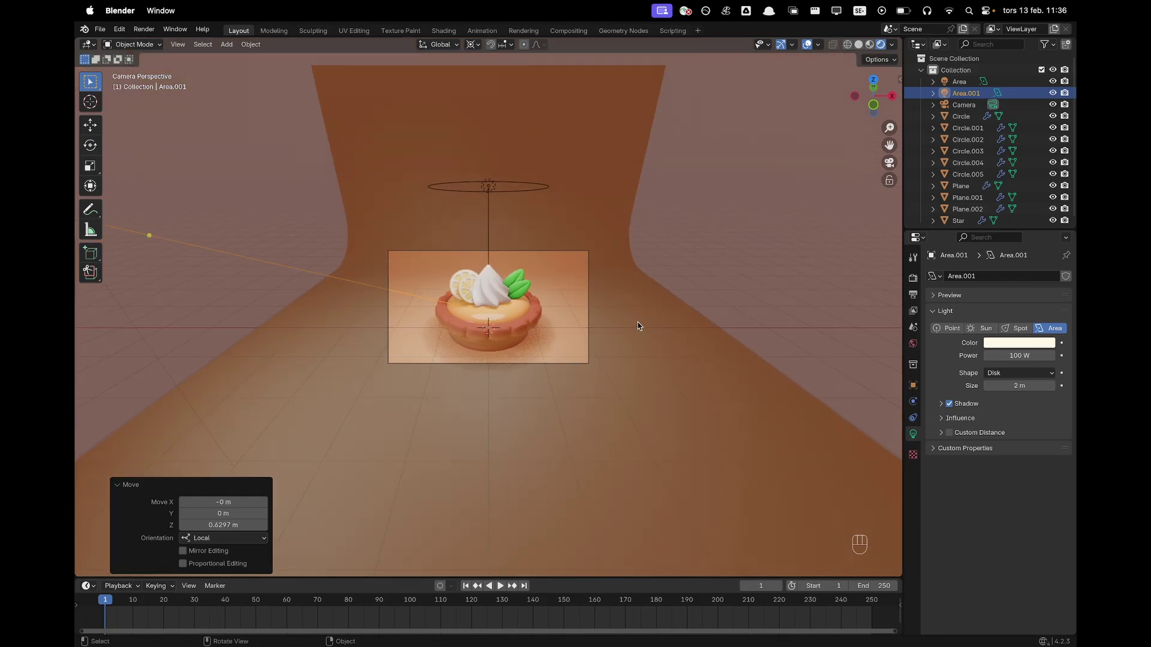
{"action": "scroll", "coordinate": [638, 326], "scroll_direction": "down", "scroll_amount": 1}
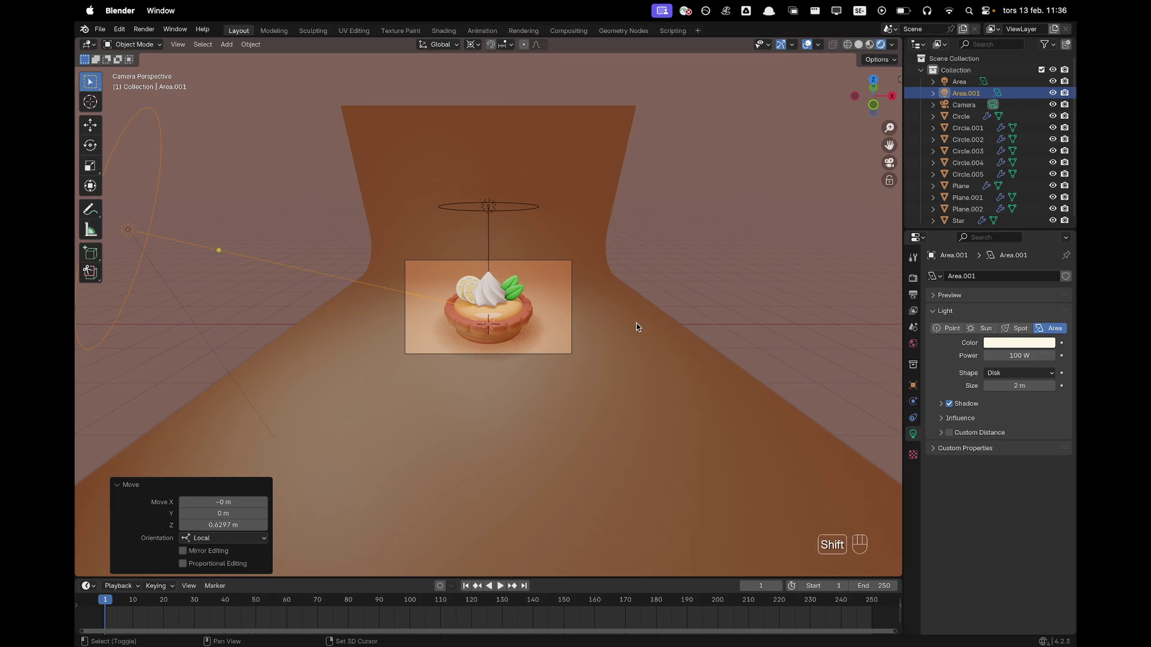
{"action": "key", "text": "shift+d"}
{"action": "type", "text": "rz"}
{"action": "type", "text": "120"}
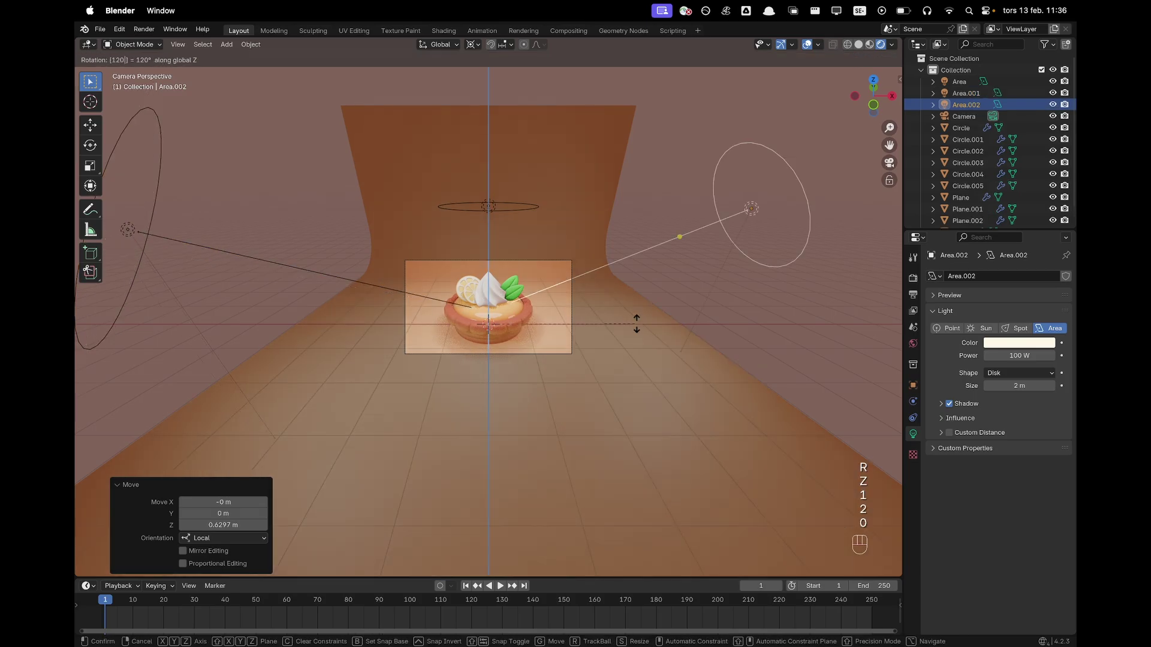
{"action": "key", "text": "Return"}
Rotate the second side light about 15.6° around its local X axis to lower it.
{"action": "scroll", "coordinate": [637, 327], "scroll_direction": "up", "scroll_amount": 6}
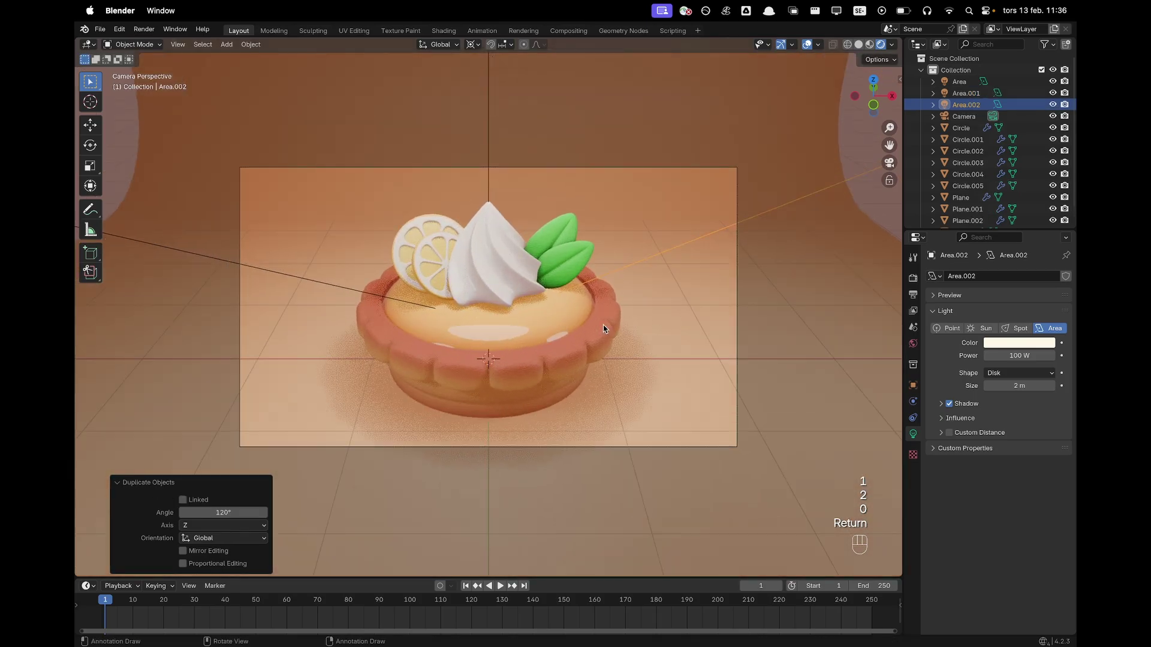
{"action": "scroll", "coordinate": [604, 329], "scroll_direction": "down", "scroll_amount": 6}
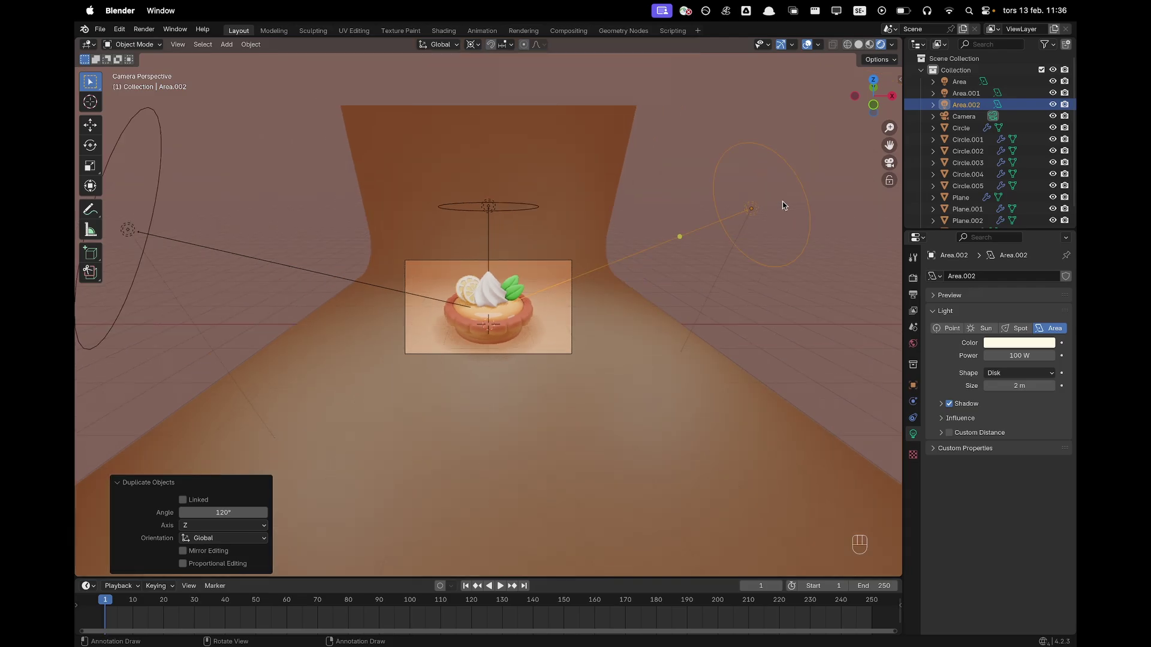
{"action": "key", "text": "r"}
{"action": "key", "text": "x"}
{"action": "key", "text": "x"}
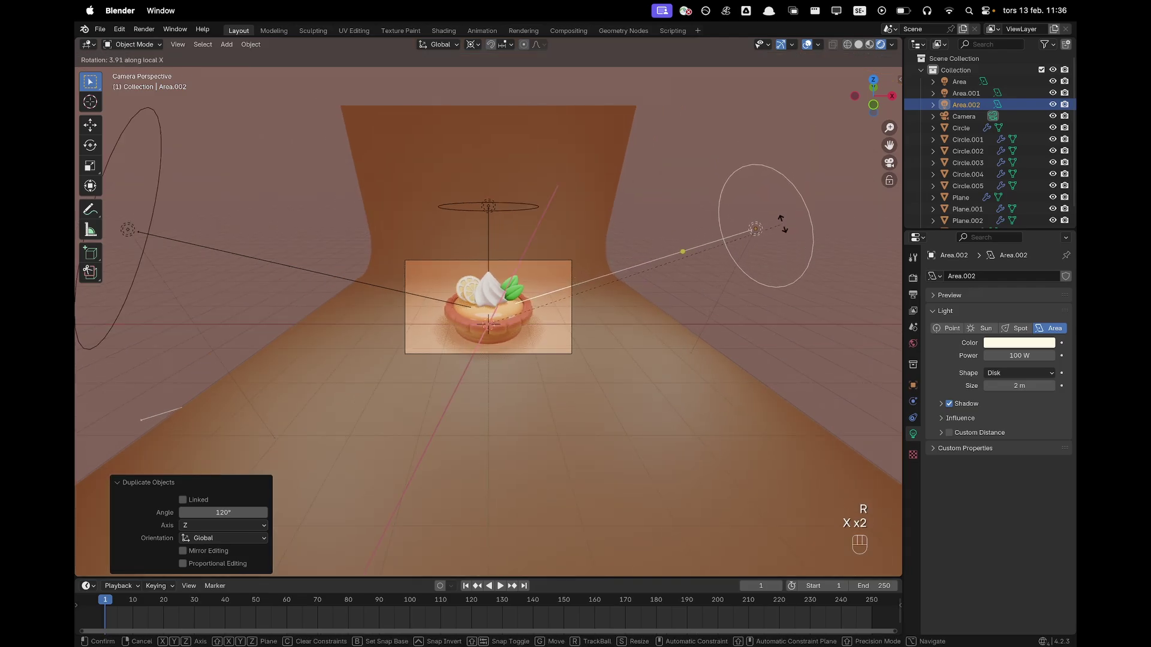
{"action": "left_click", "coordinate": [775, 288]}
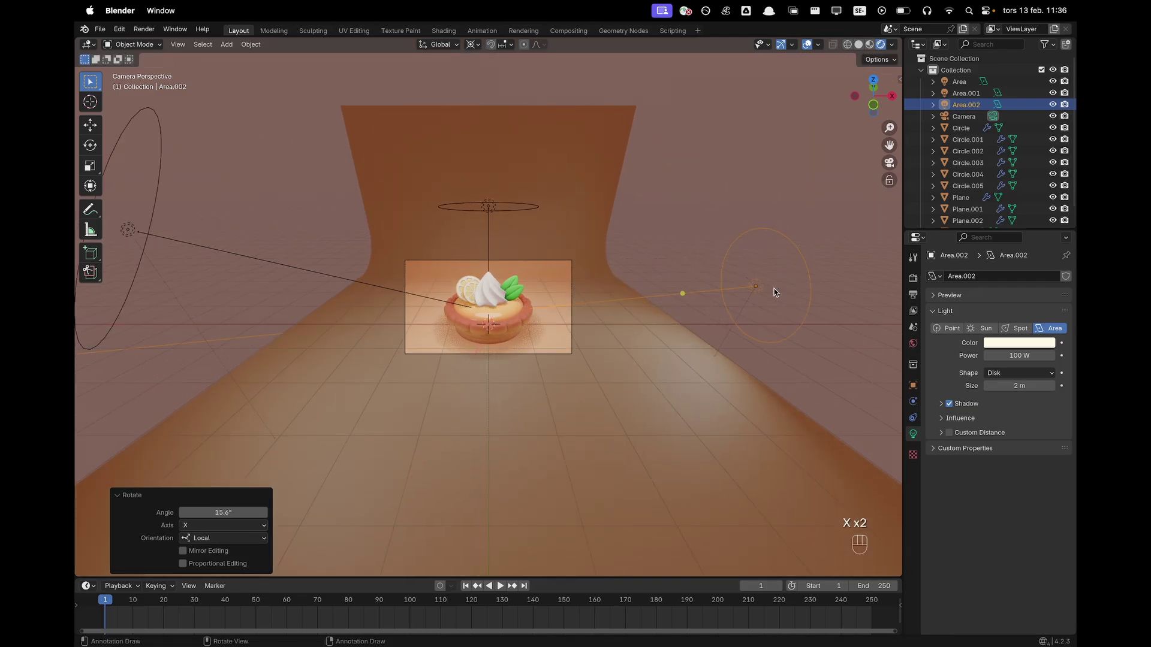
Tint the second side light's color a salmon pink, about hex FFA294.
{"action": "left_click", "coordinate": [1013, 347]}
{"action": "left_click_drag", "start_coordinate": [979, 233], "coordinate": [982, 232]}
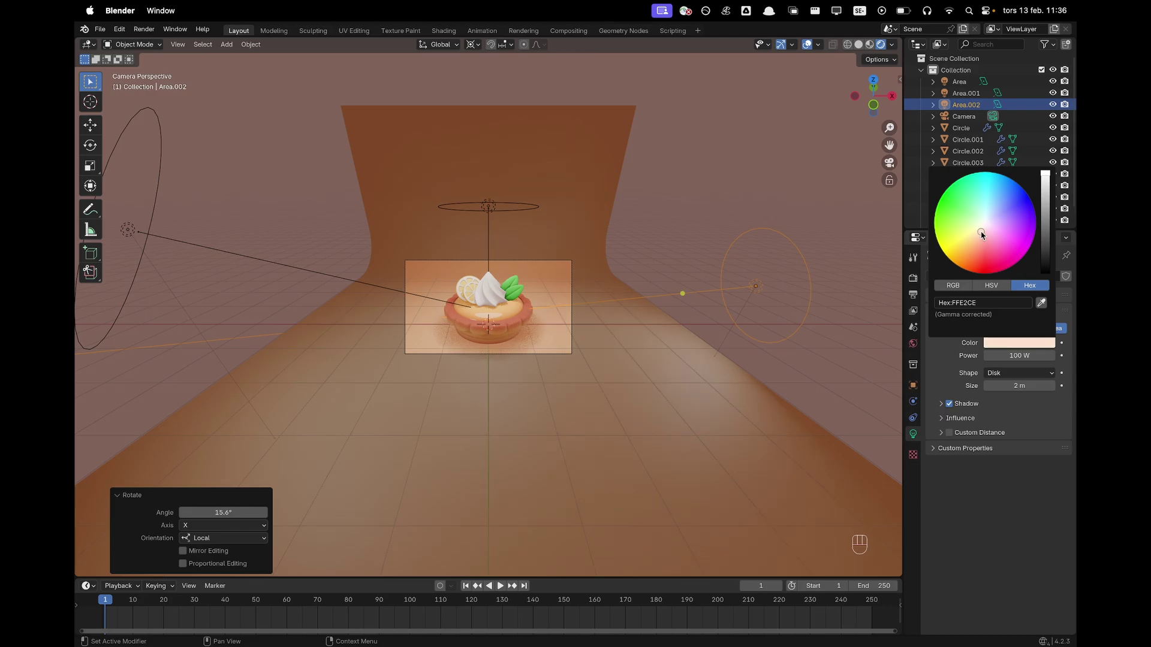
{"action": "key", "text": "Home"}
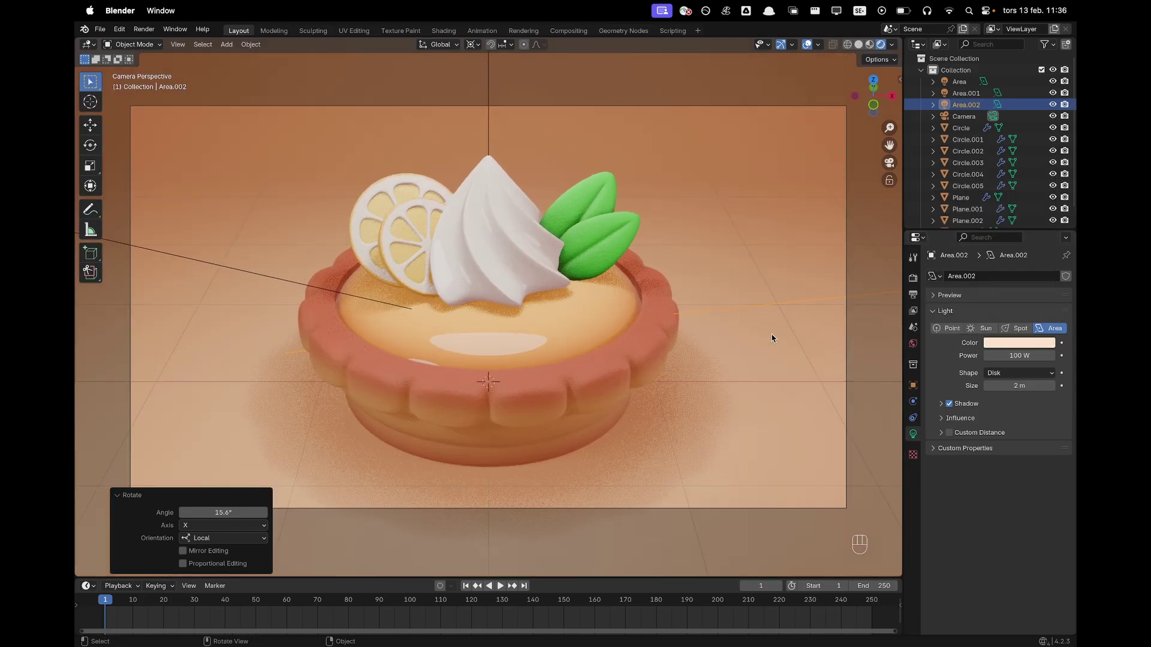
{"action": "left_click", "coordinate": [1014, 345]}
{"action": "left_click_drag", "start_coordinate": [983, 241], "coordinate": [980, 243]}
Move the pink side light about -1.05 m along its local Z axis and raise it about 0.23 m along global Z.
{"action": "scroll", "coordinate": [685, 321], "scroll_direction": "down", "scroll_amount": 2}
{"action": "key", "text": "g"}
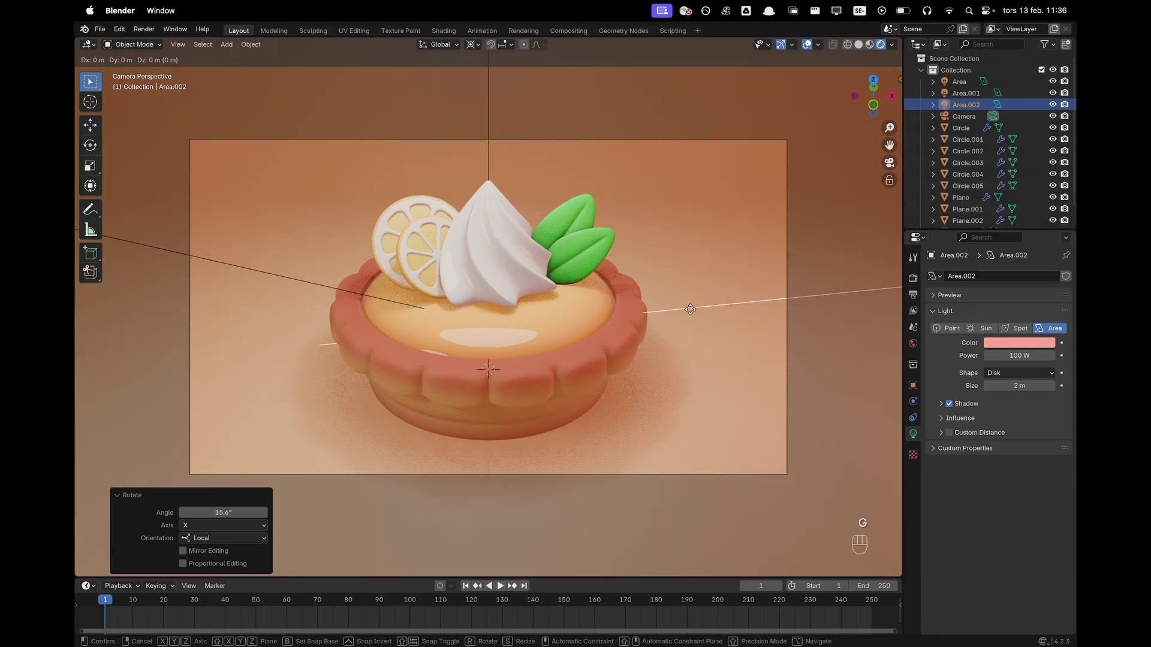
{"action": "key", "text": "z"}
{"action": "key", "text": "z"}
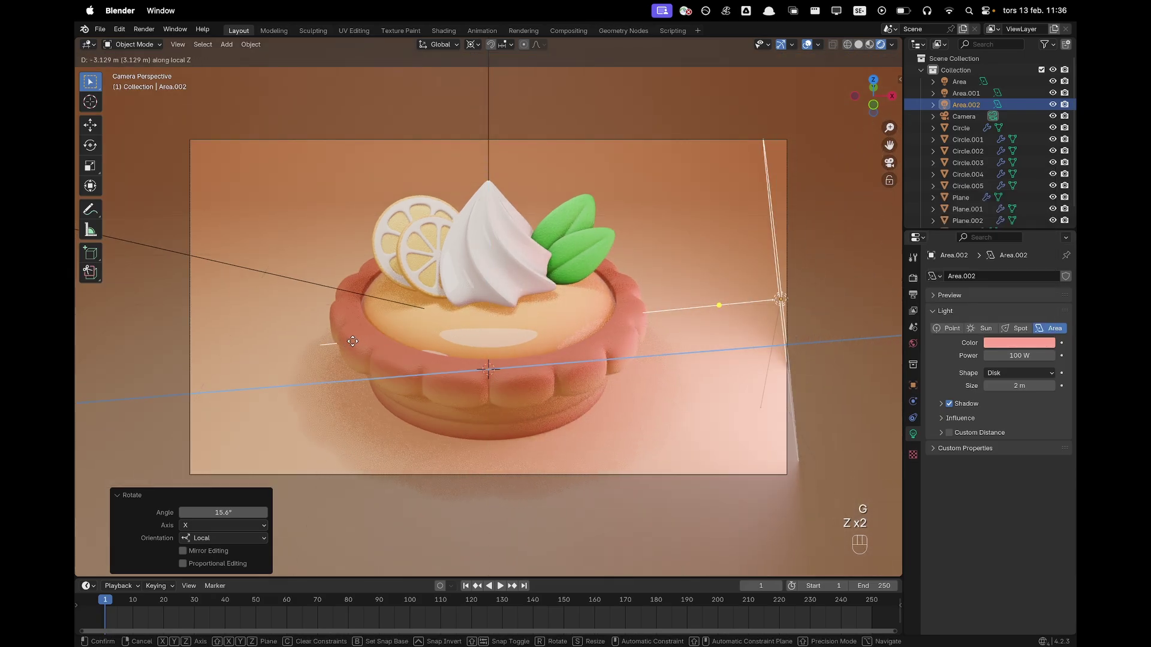
{"action": "left_click", "coordinate": [565, 342]}
{"action": "key", "text": "g"}
{"action": "key", "text": "z"}
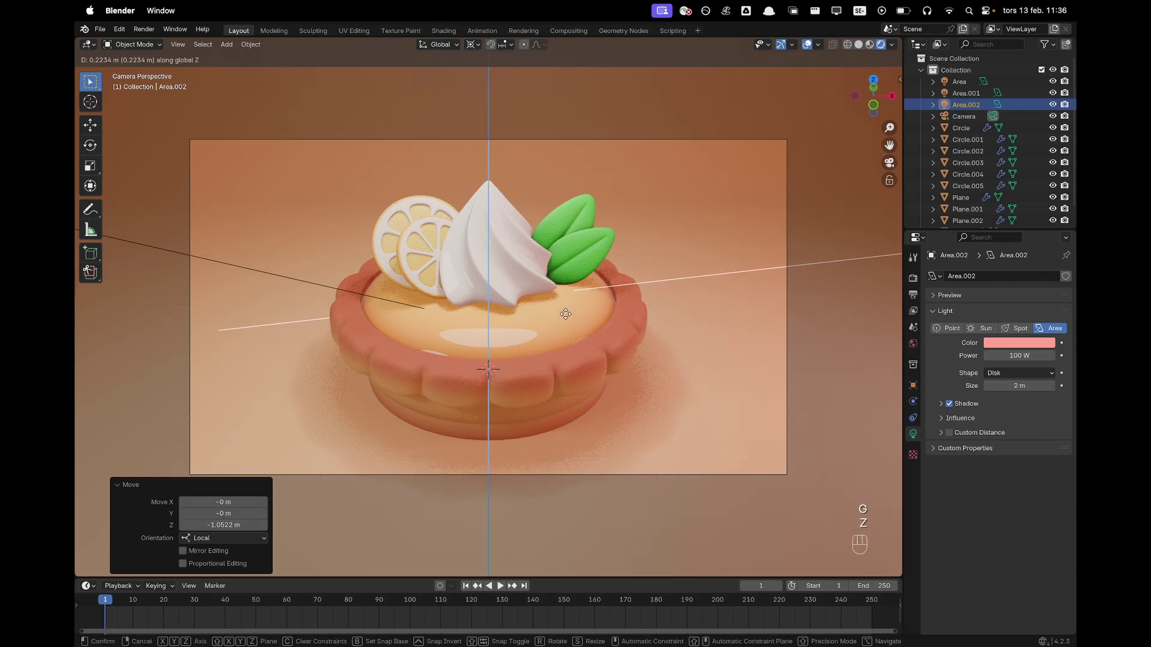
{"action": "left_click", "coordinate": [614, 315]}
Check the hex color value of the pink side light.
{"action": "scroll", "coordinate": [785, 321], "scroll_direction": "down", "scroll_amount": 3}
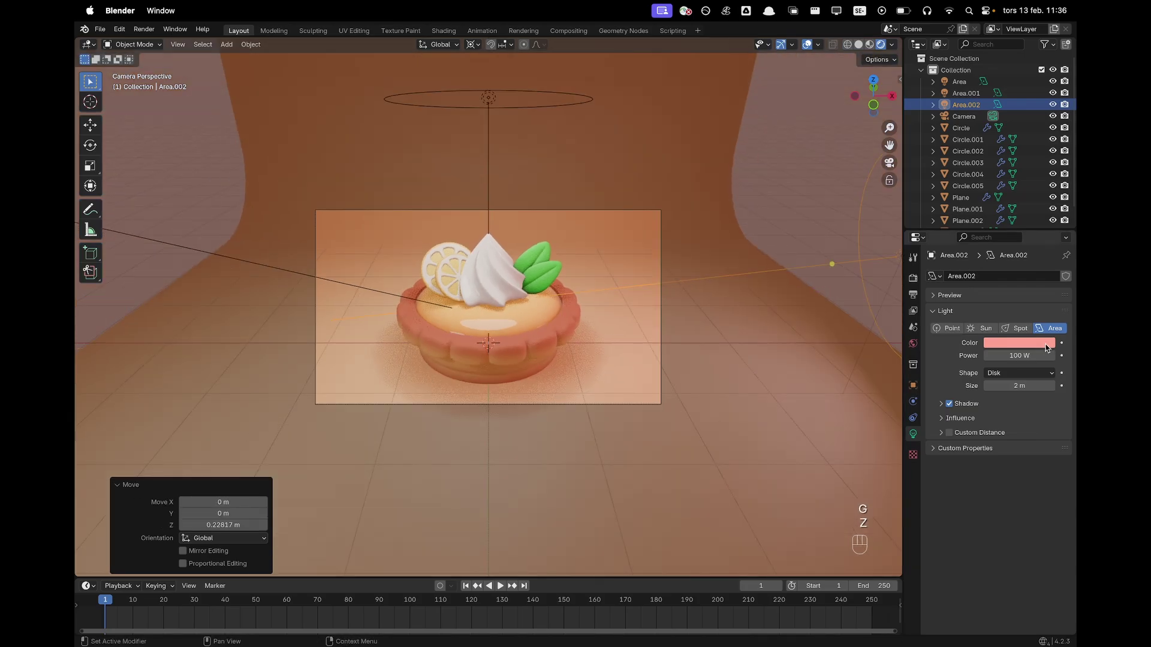
{"action": "left_click", "coordinate": [1039, 344]}
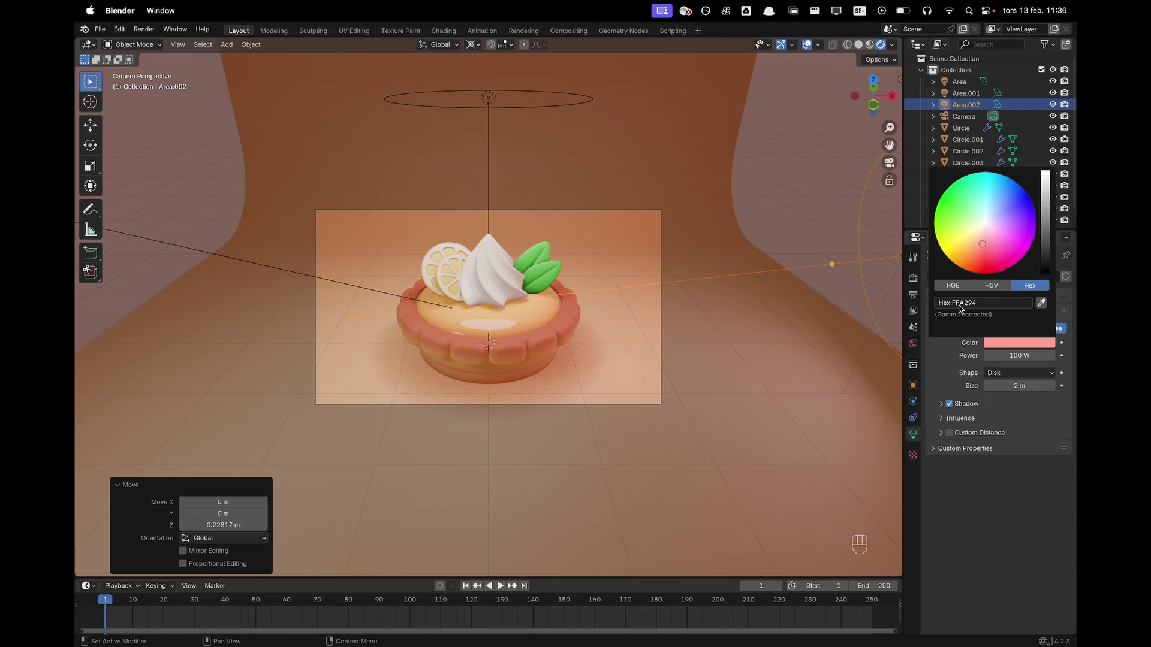
{"action": "left_click", "coordinate": [731, 318]}
Duplicate the overhead area light and move the copy about 2.69 m along the Y axis toward the backdrop.
{"action": "scroll", "coordinate": [641, 283], "scroll_direction": "down", "scroll_amount": 3}
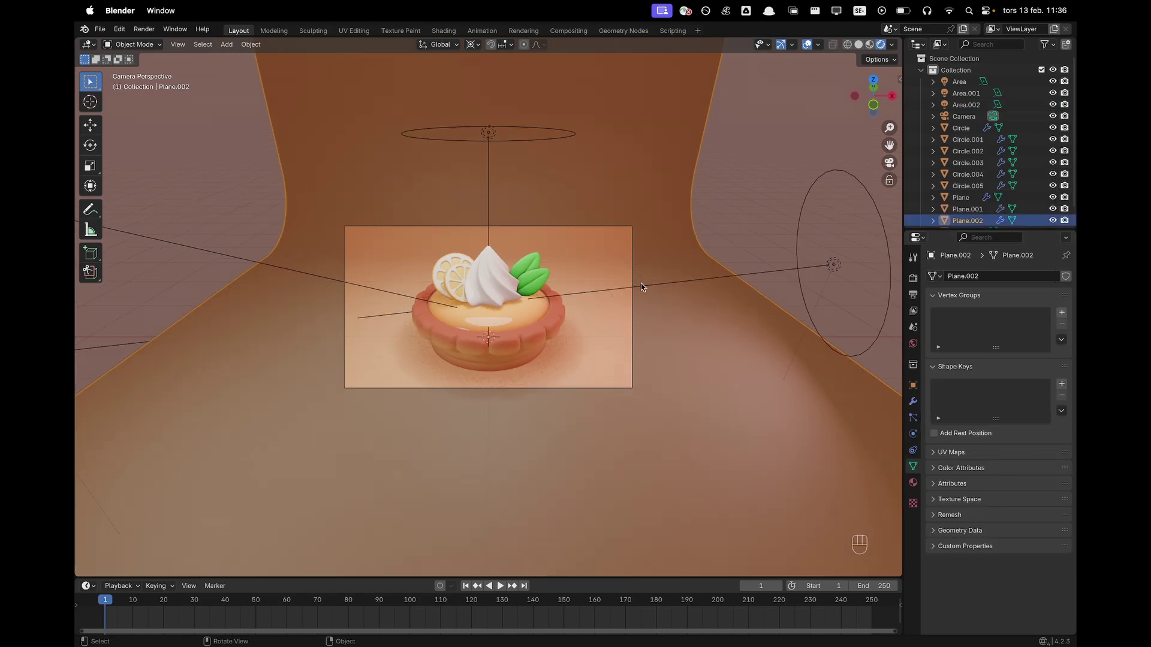
{"action": "key", "text": "grave"}
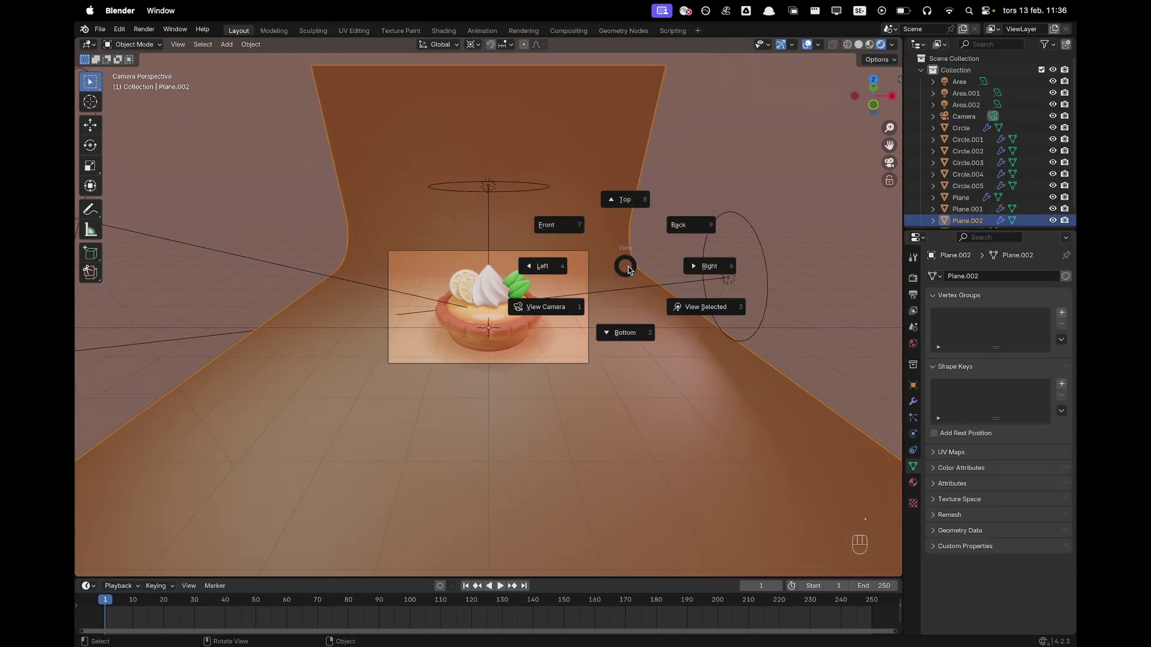
{"action": "left_click", "coordinate": [623, 214]}
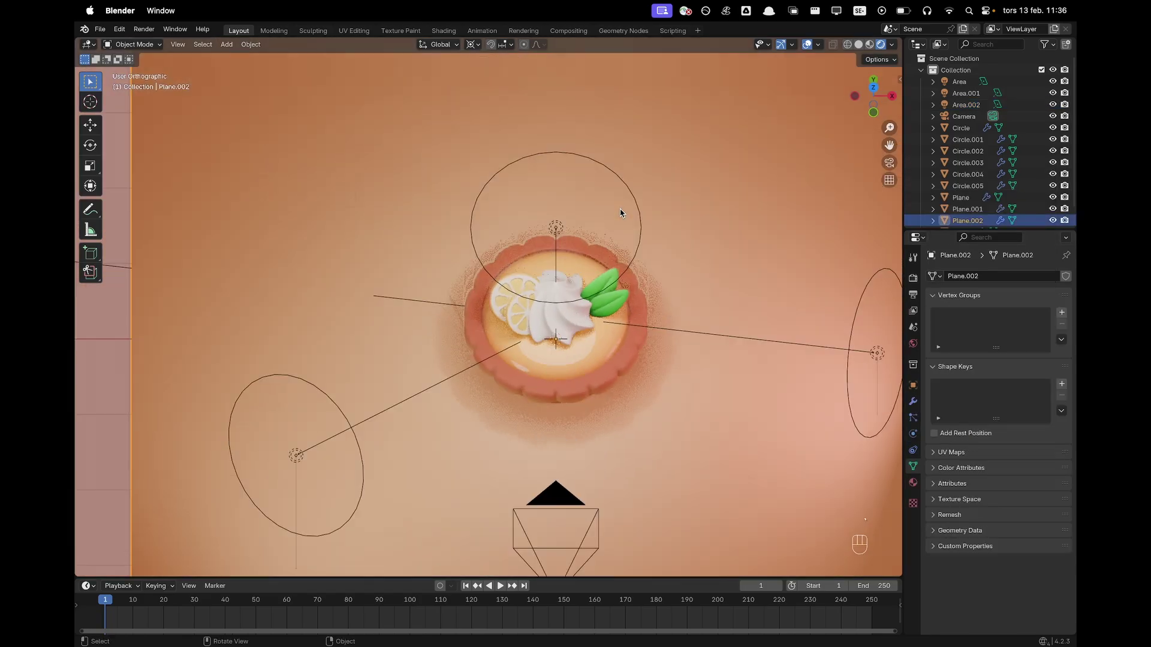
{"action": "left_click", "coordinate": [553, 318]}
{"action": "middle_click_drag", "start_coordinate": [552, 318], "coordinate": [588, 289]}
{"action": "key", "text": "shift+d"}
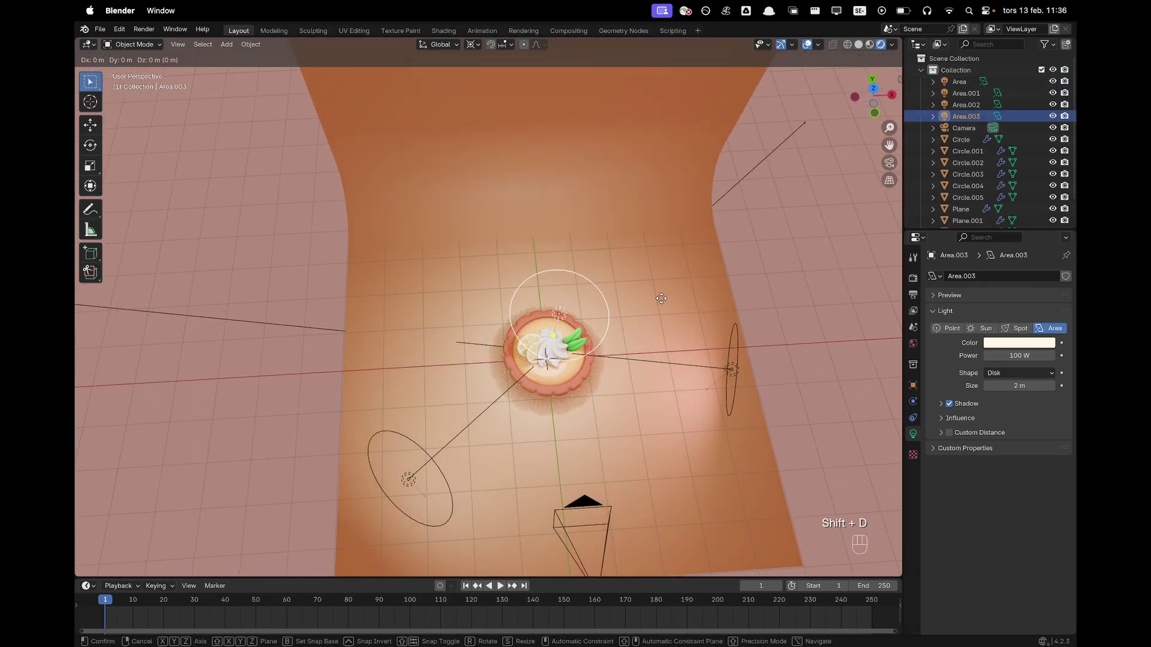
{"action": "key", "text": "y"}
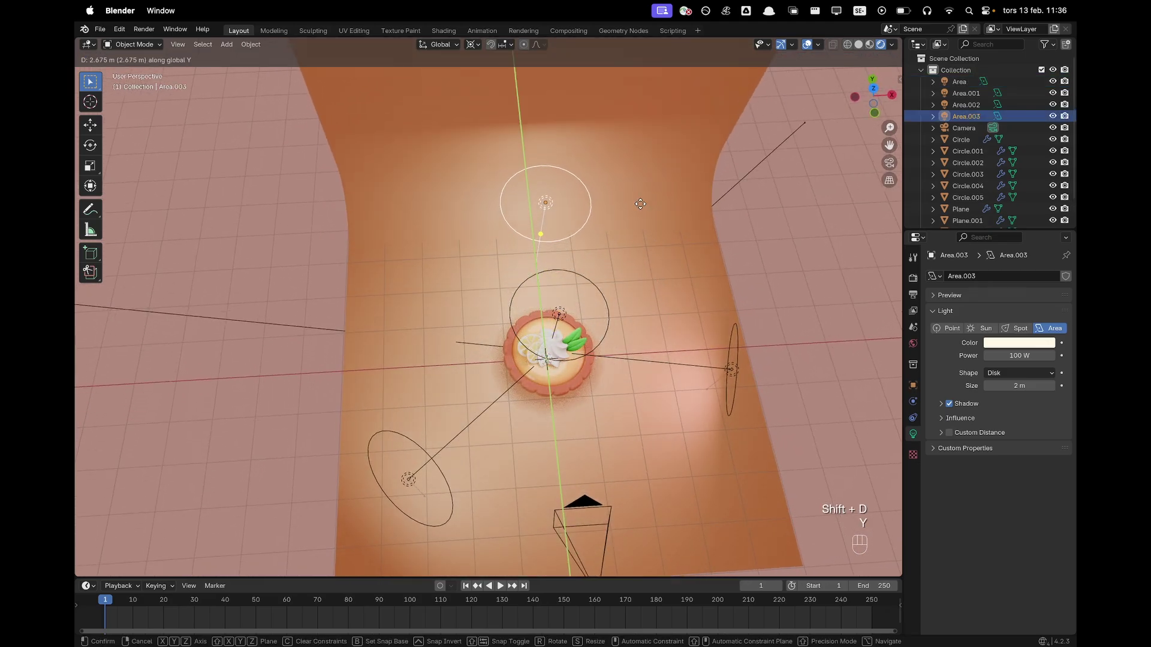
{"action": "left_click", "coordinate": [642, 205]}
From the camera view, raise the duplicated back light about 0.66 m along the global Z axis.
{"action": "key", "text": "grave"}
{"action": "left_click", "coordinate": [593, 329]}
{"action": "scroll", "coordinate": [631, 339], "scroll_direction": "up", "scroll_amount": 2}
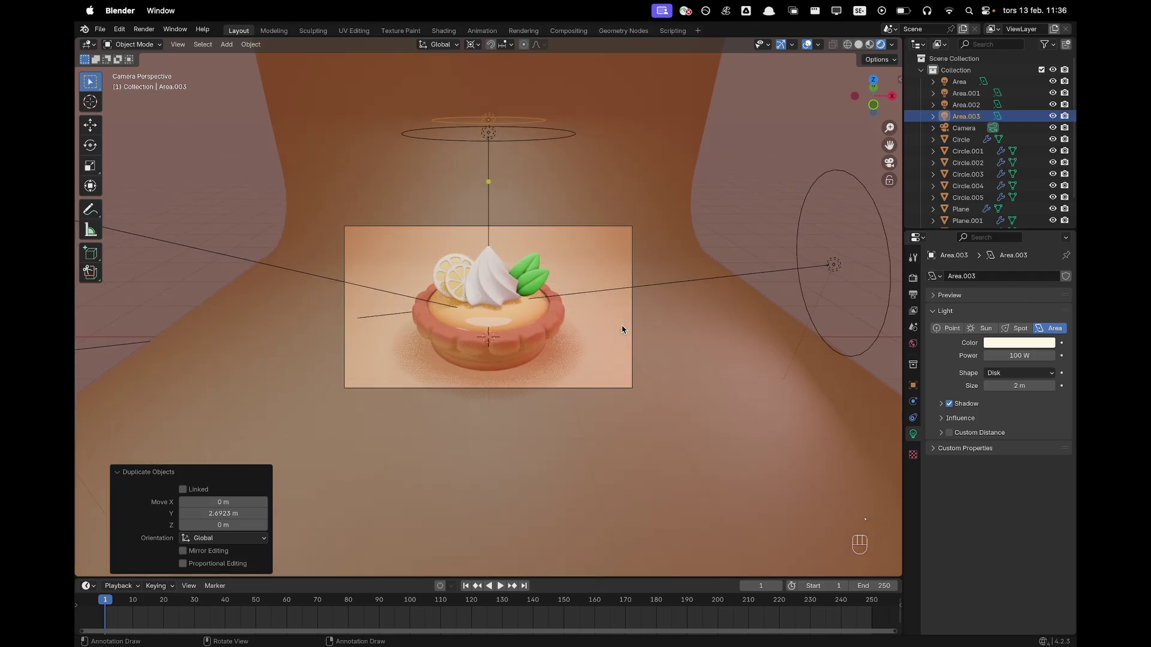
{"action": "key", "text": "g"}
{"action": "key", "text": "z"}
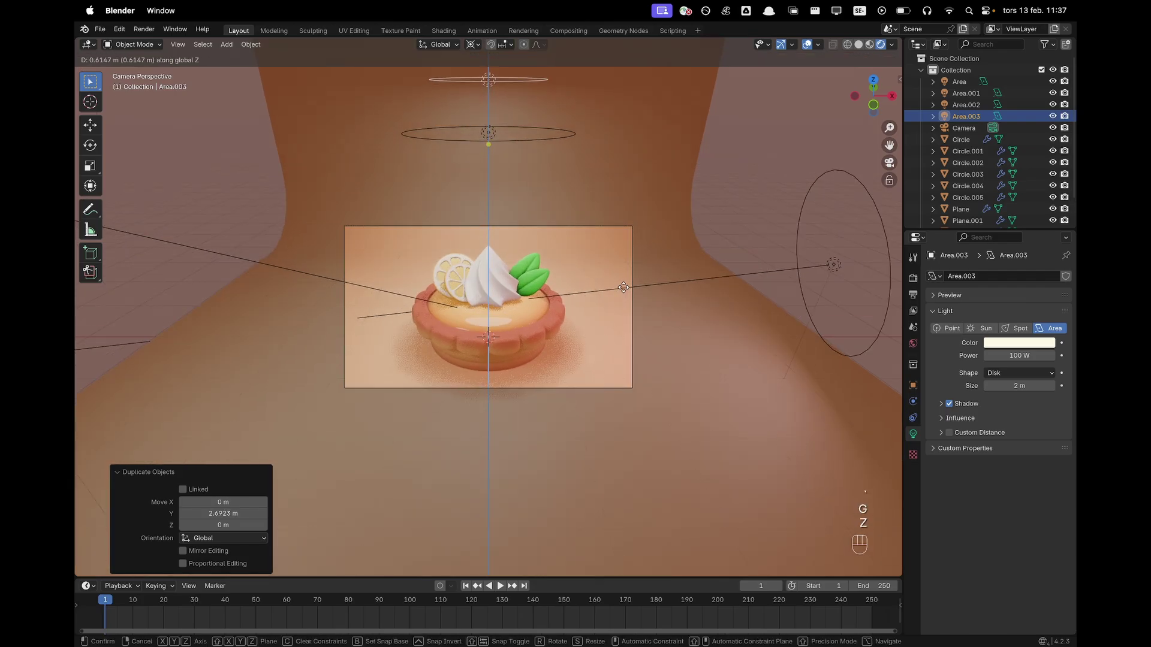
{"action": "left_click", "coordinate": [625, 287]}
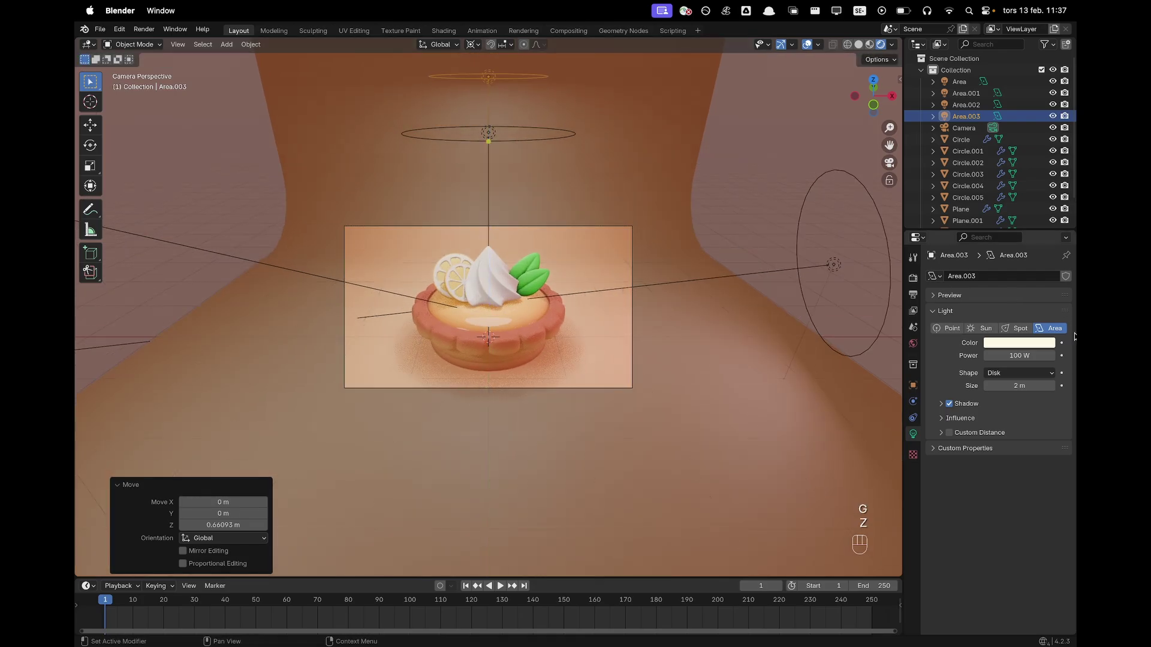
Try the back light's power at 200 W and at 150 W, judging the tart in the camera frame.
{"action": "left_click", "coordinate": [1001, 355]}
{"action": "type", "text": "200"}
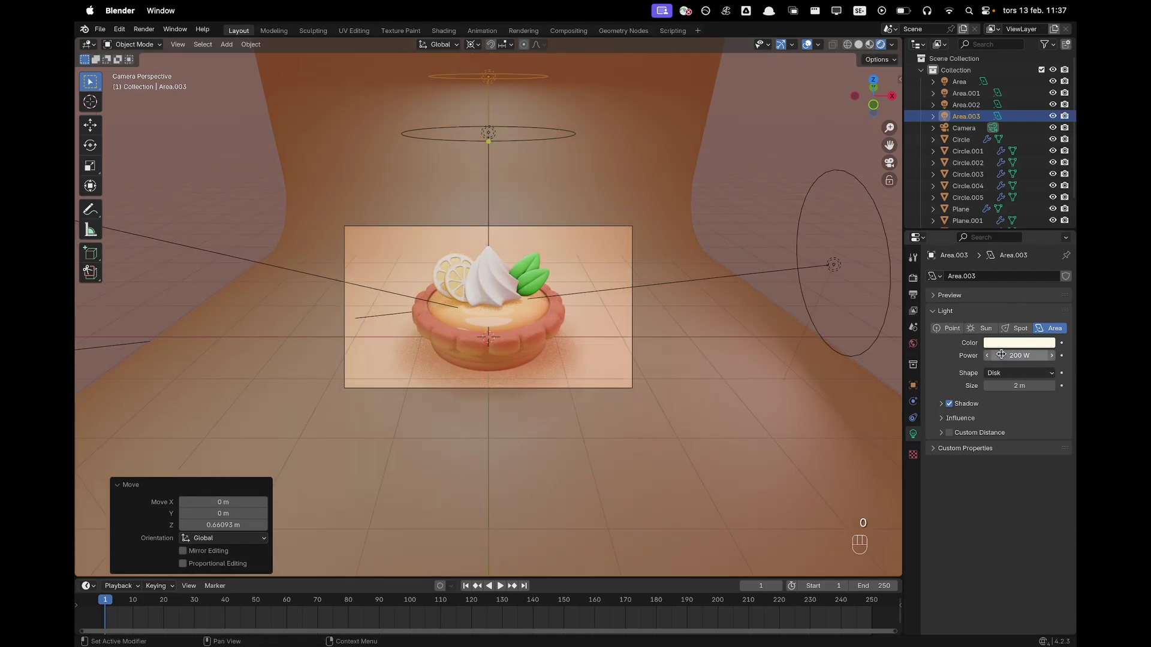
{"action": "key", "text": "Return"}
{"action": "scroll", "coordinate": [505, 369], "scroll_direction": "up", "scroll_amount": 2}
{"action": "scroll", "coordinate": [505, 369], "scroll_direction": "up", "scroll_amount": 2}
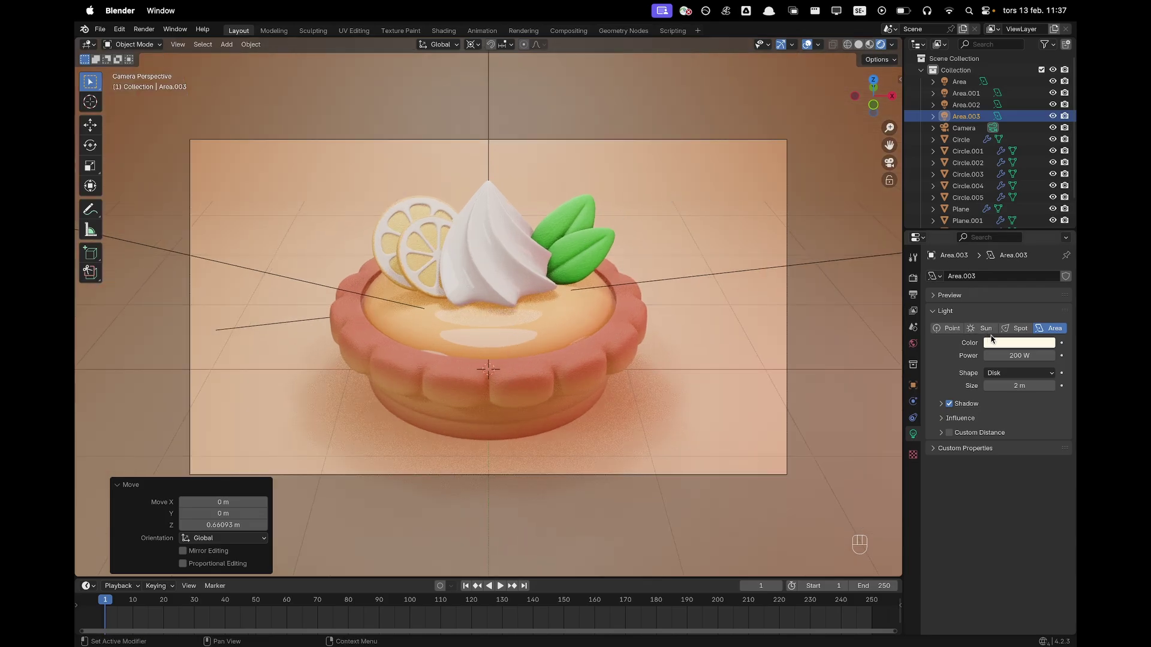
{"action": "left_click", "coordinate": [1003, 355]}
{"action": "type", "text": "150"}
{"action": "key", "text": "Return"}
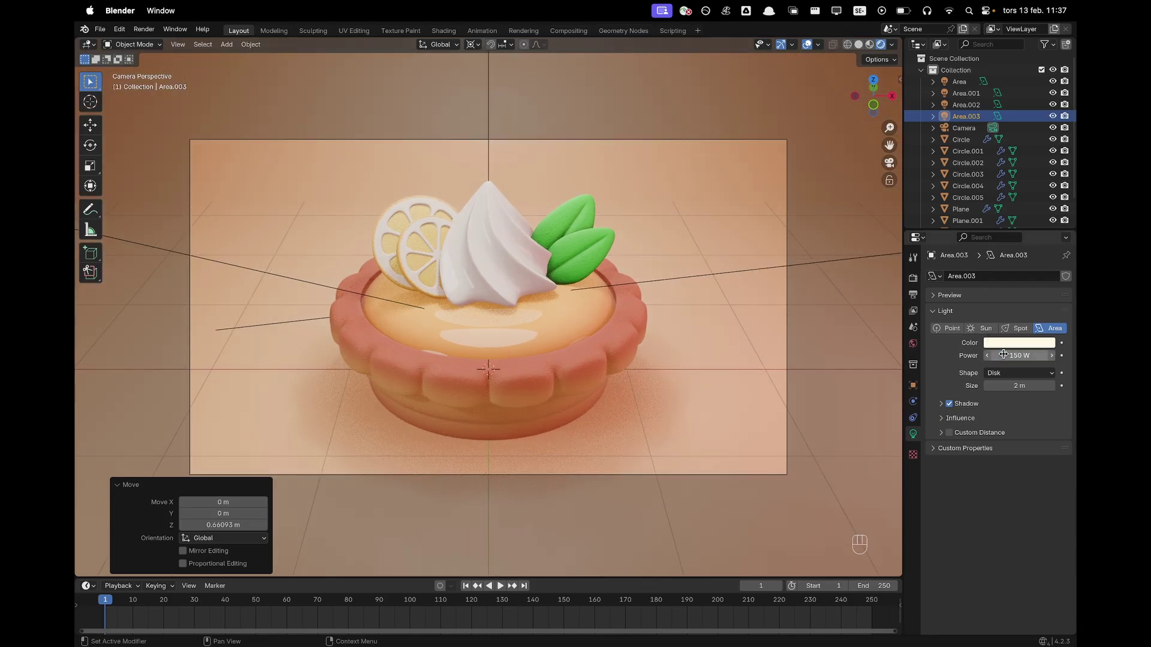
Tint the back light orange, about hex FFA949, and set its power to 300 W.
{"action": "left_click", "coordinate": [1012, 345]}
{"action": "left_click_drag", "start_coordinate": [984, 243], "coordinate": [956, 260]}
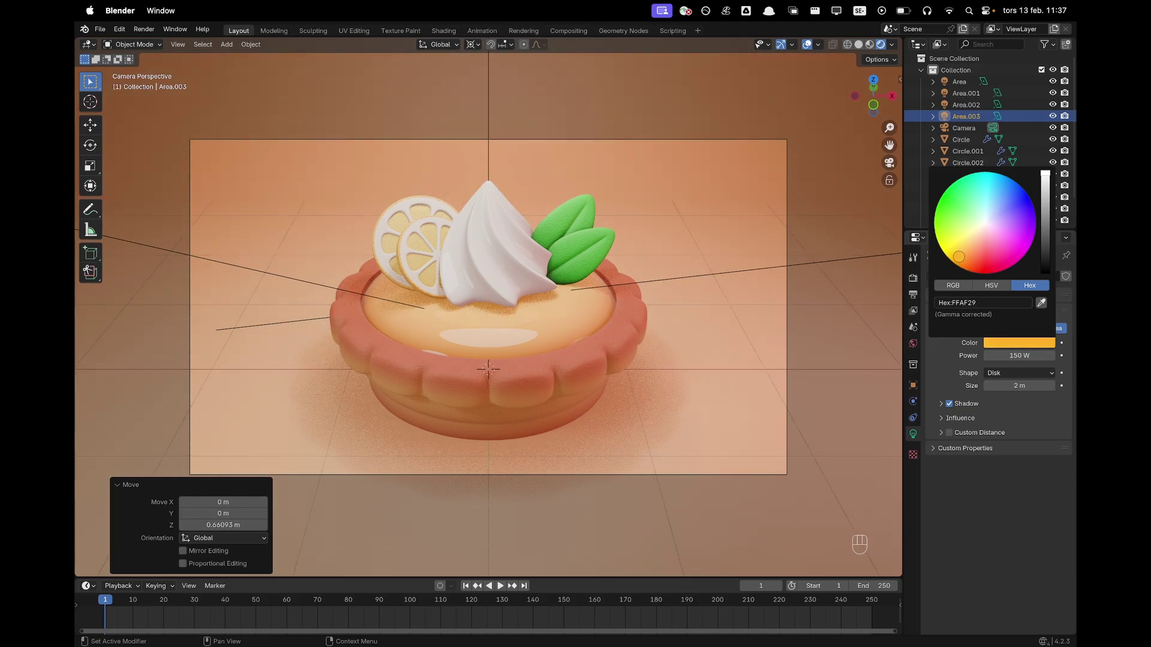
{"action": "left_click_drag", "start_coordinate": [955, 259], "coordinate": [966, 253]}
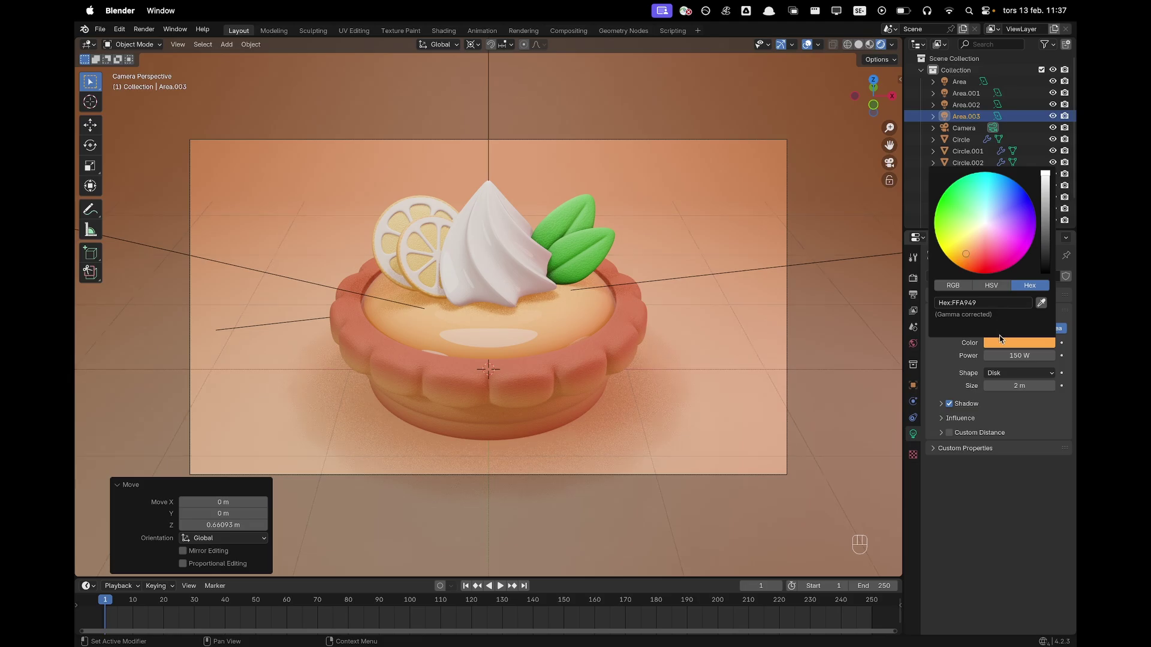
{"action": "left_click", "coordinate": [1011, 357]}
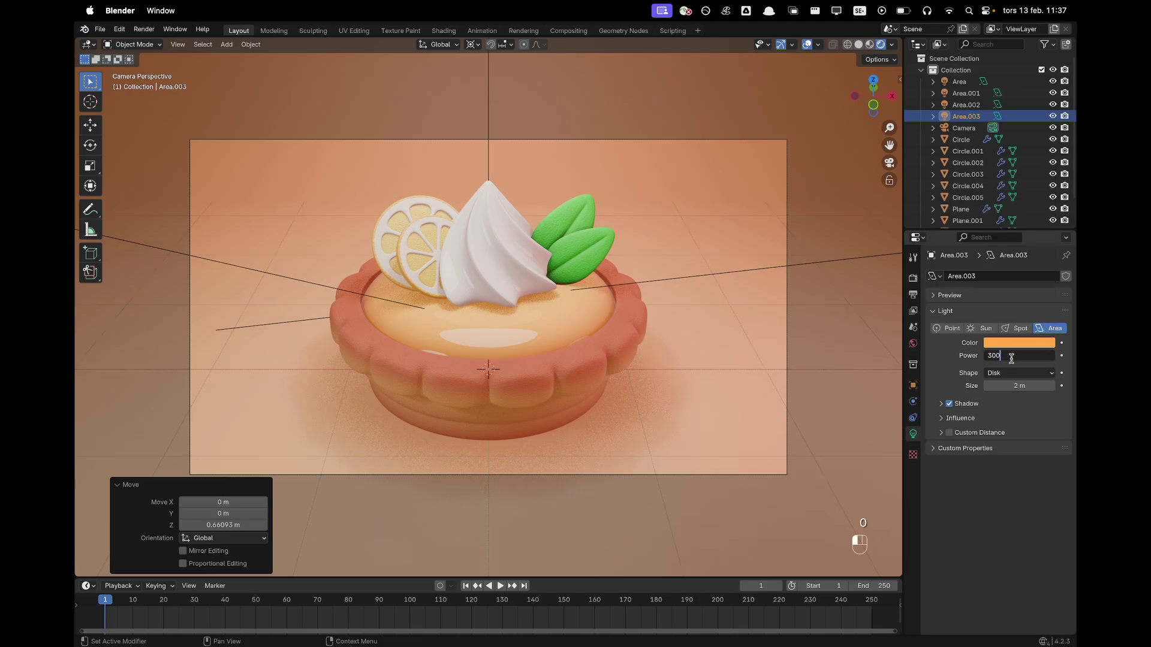
{"action": "key", "text": "Return"}
Lower the back light about 0.92 m along the global Z axis.
{"action": "key", "text": "g"}
{"action": "key", "text": "z"}
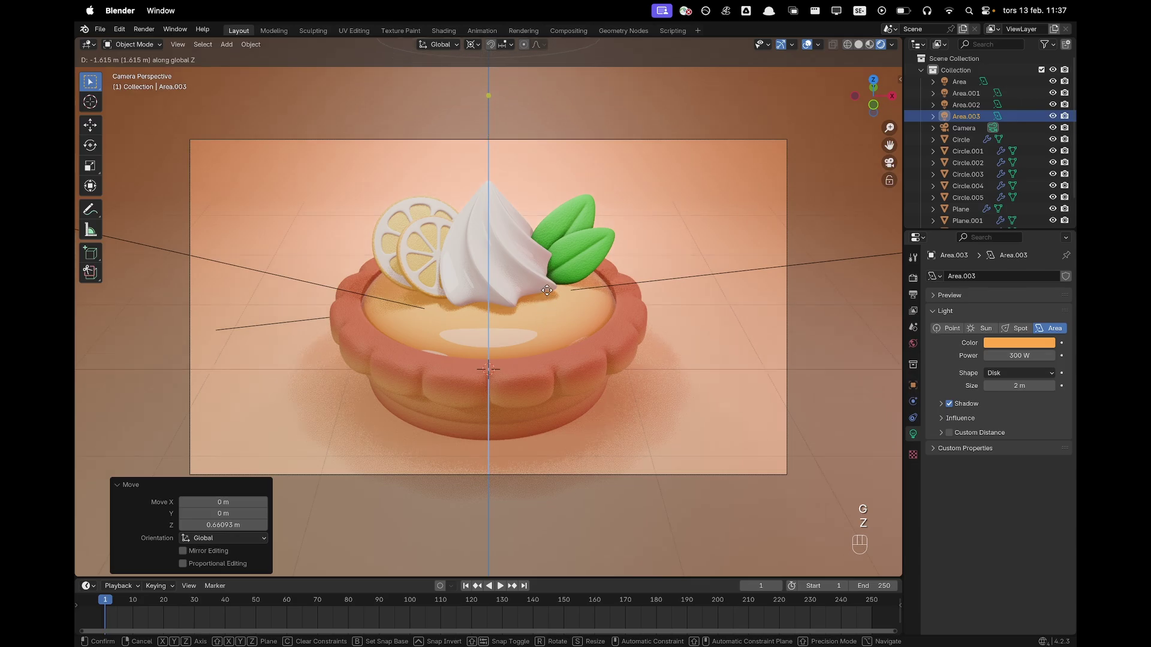
{"action": "left_click", "coordinate": [547, 239]}
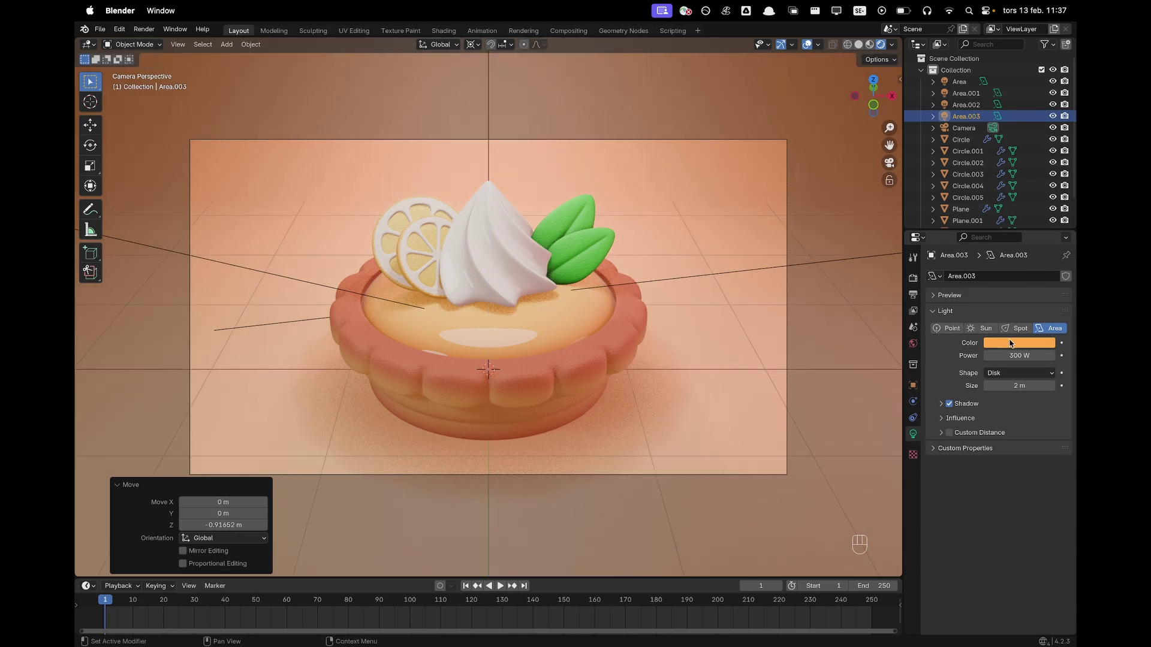
Change the back light's color to a pale warm cream, about hex FFE4B8.
{"action": "left_click", "coordinate": [1010, 343]}
{"action": "left_click", "coordinate": [972, 242]}
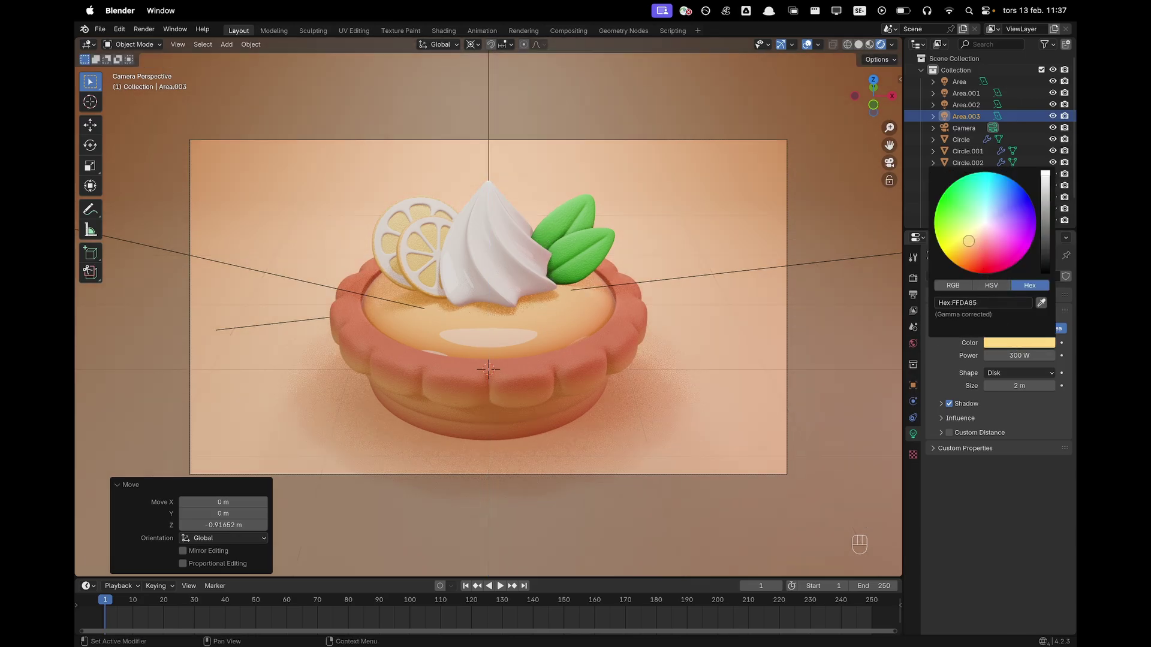
{"action": "left_click", "coordinate": [977, 234]}
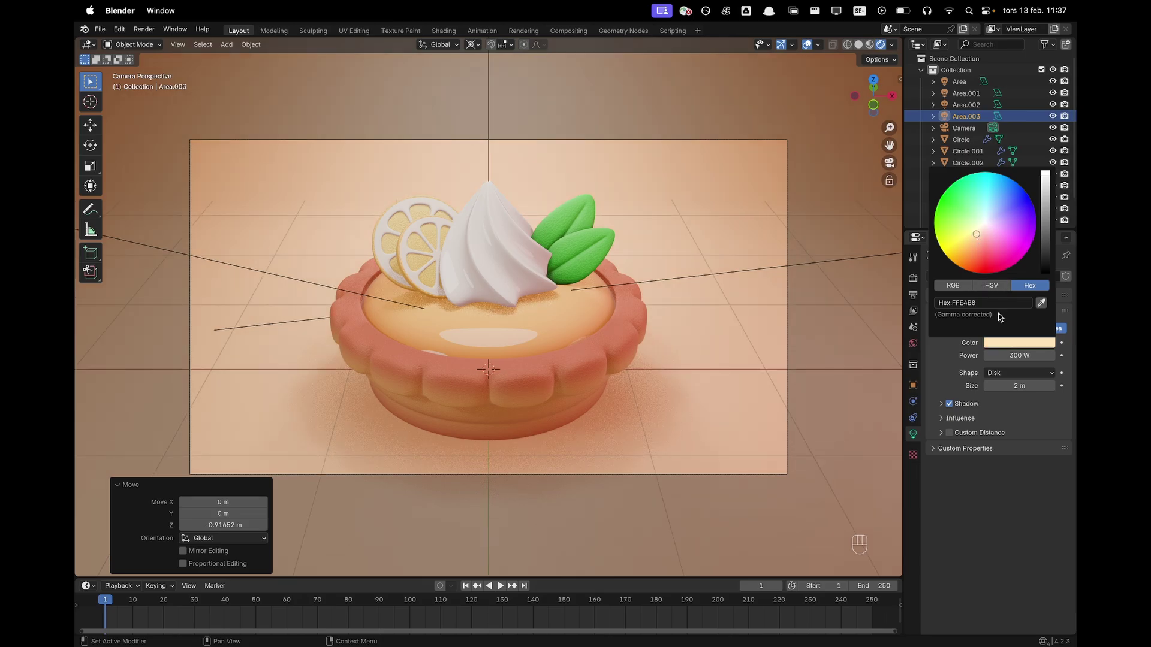
{"action": "left_click", "coordinate": [805, 383]}
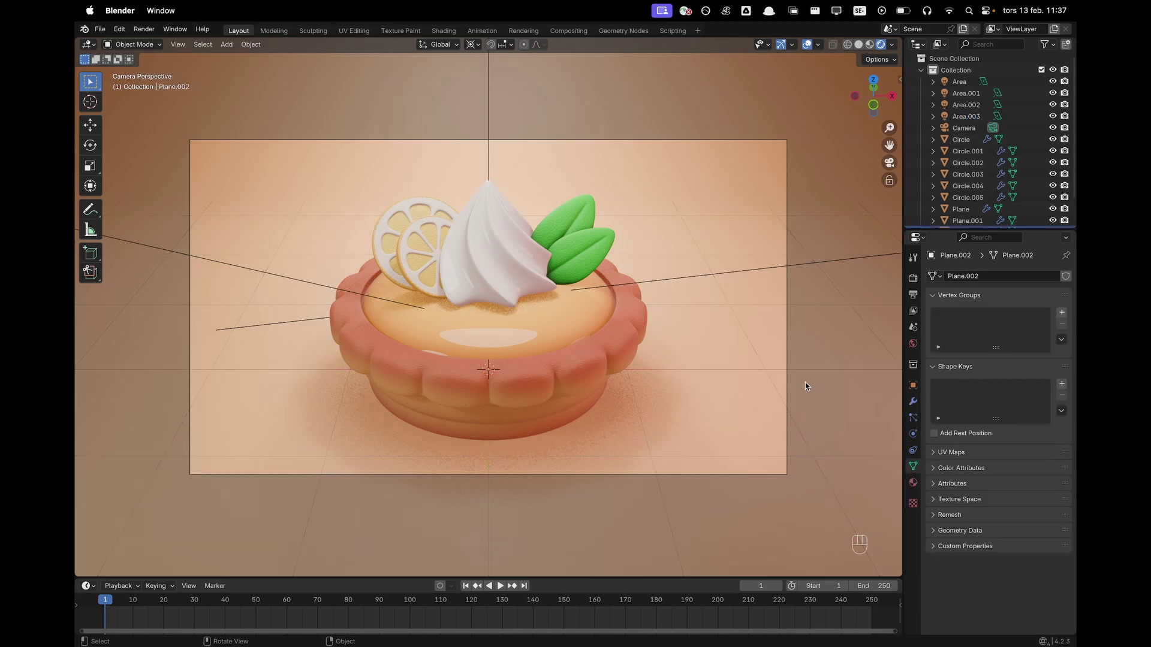
Reselect the area light behind the tart, set its power to 250 W and return to the camera view.
{"action": "scroll", "coordinate": [492, 85], "scroll_direction": "down", "scroll_amount": 6}
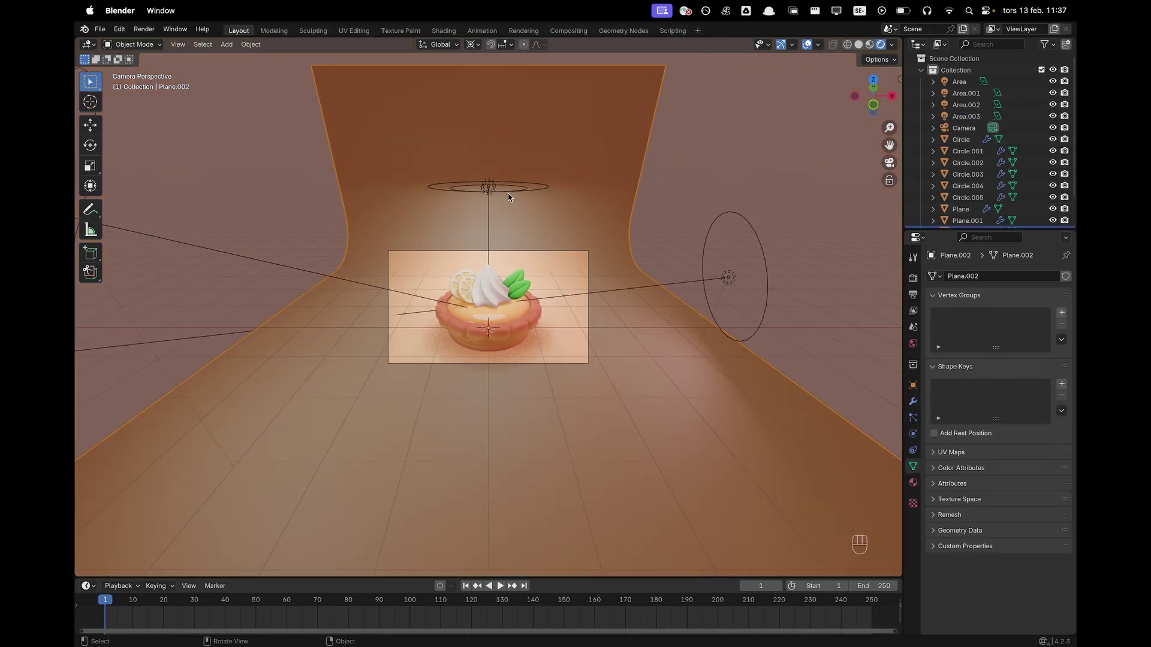
{"action": "left_click", "coordinate": [540, 191]}
{"action": "middle_click_drag", "start_coordinate": [583, 205], "coordinate": [253, 75]}
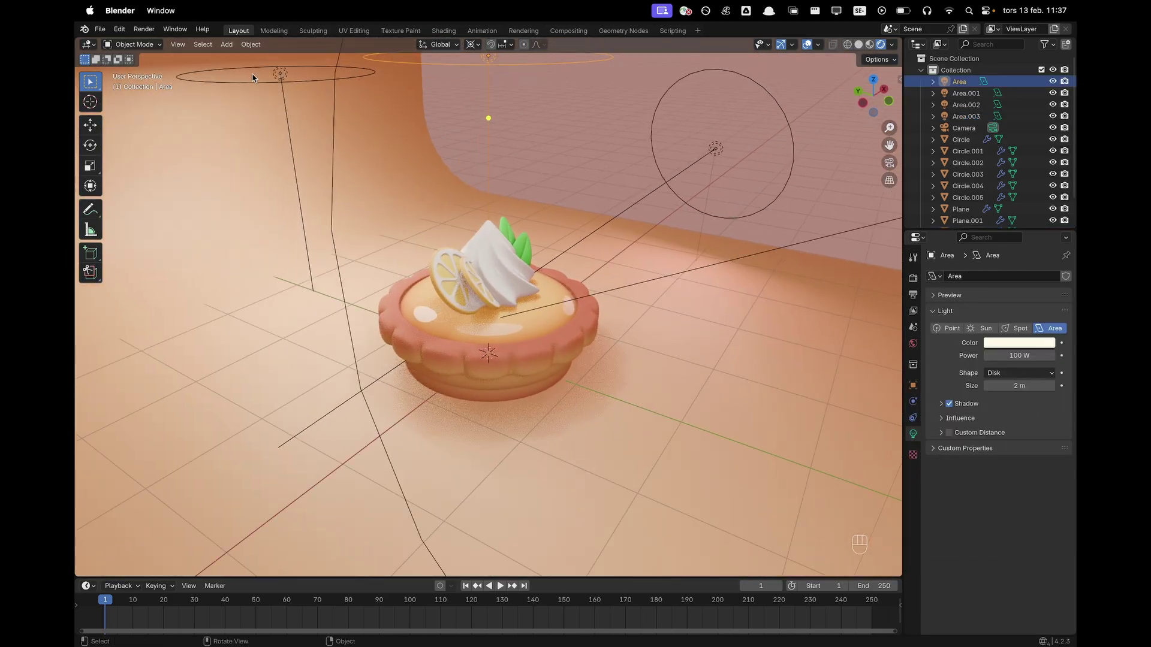
{"action": "left_click", "coordinate": [277, 84]}
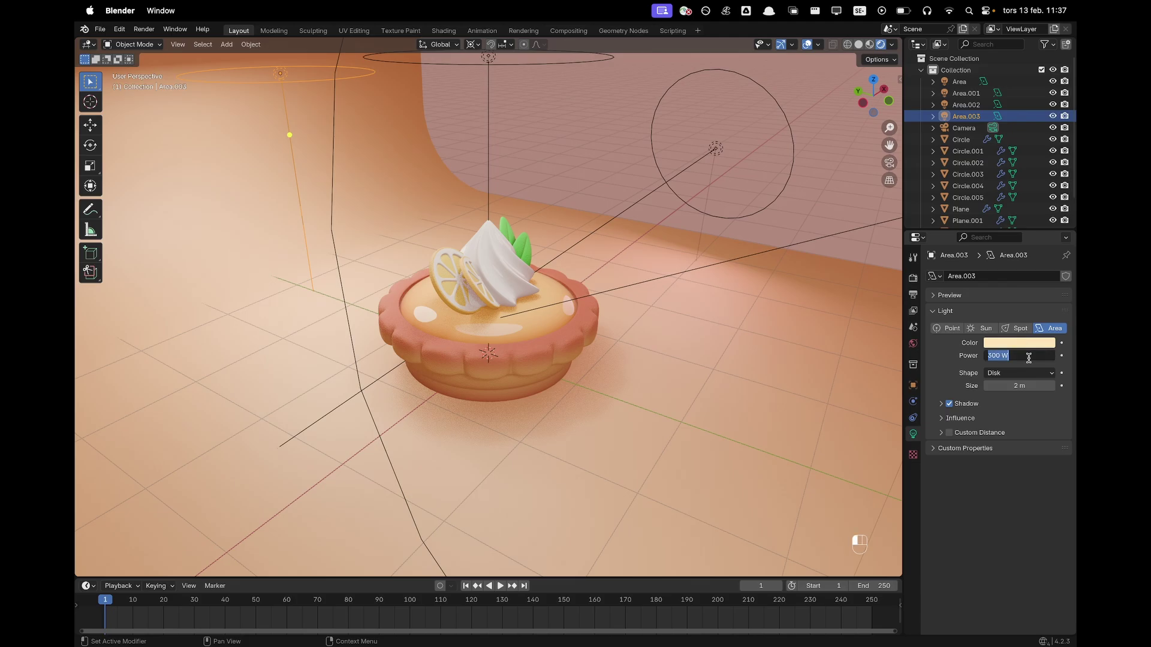
{"action": "key", "text": "grave"}
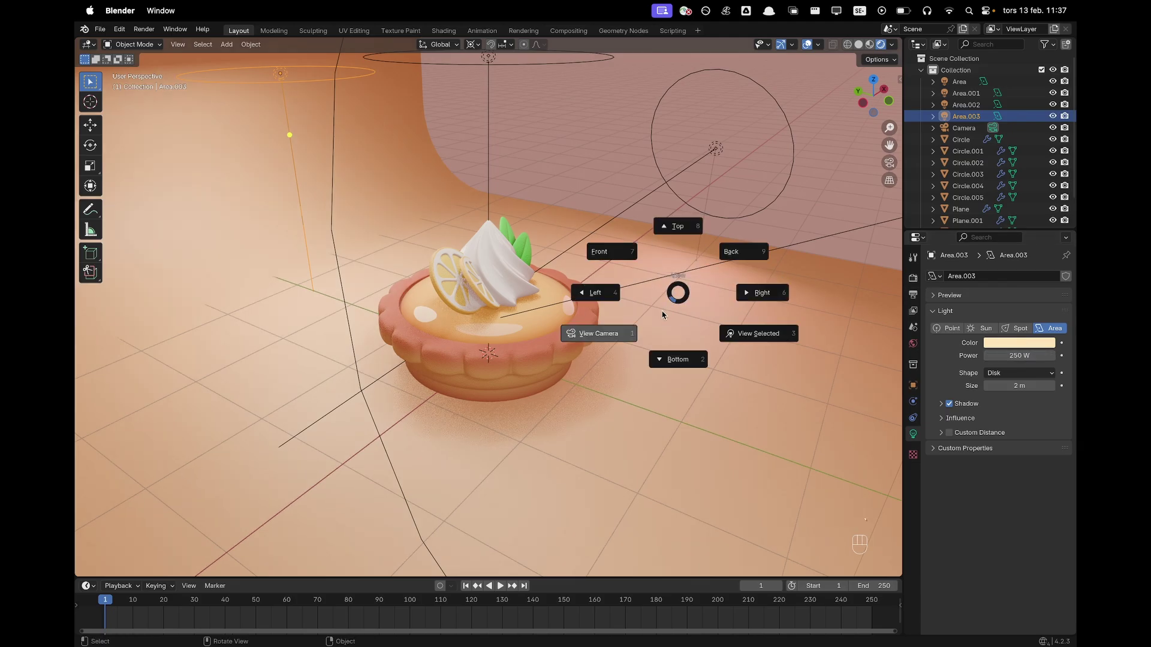
{"action": "left_click", "coordinate": [634, 334]}
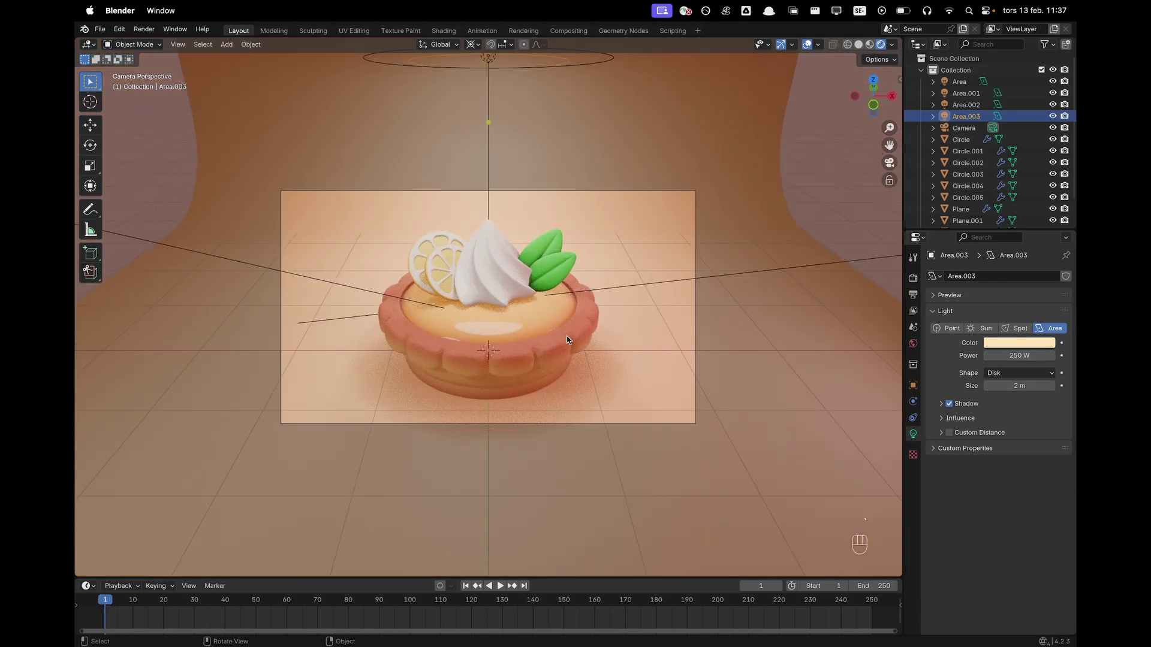
Switch the render engine to Cycles and set its device to GPU Compute.
{"action": "scroll", "coordinate": [886, 274], "scroll_direction": "up", "scroll_amount": 2}
{"action": "left_click", "coordinate": [913, 279]}
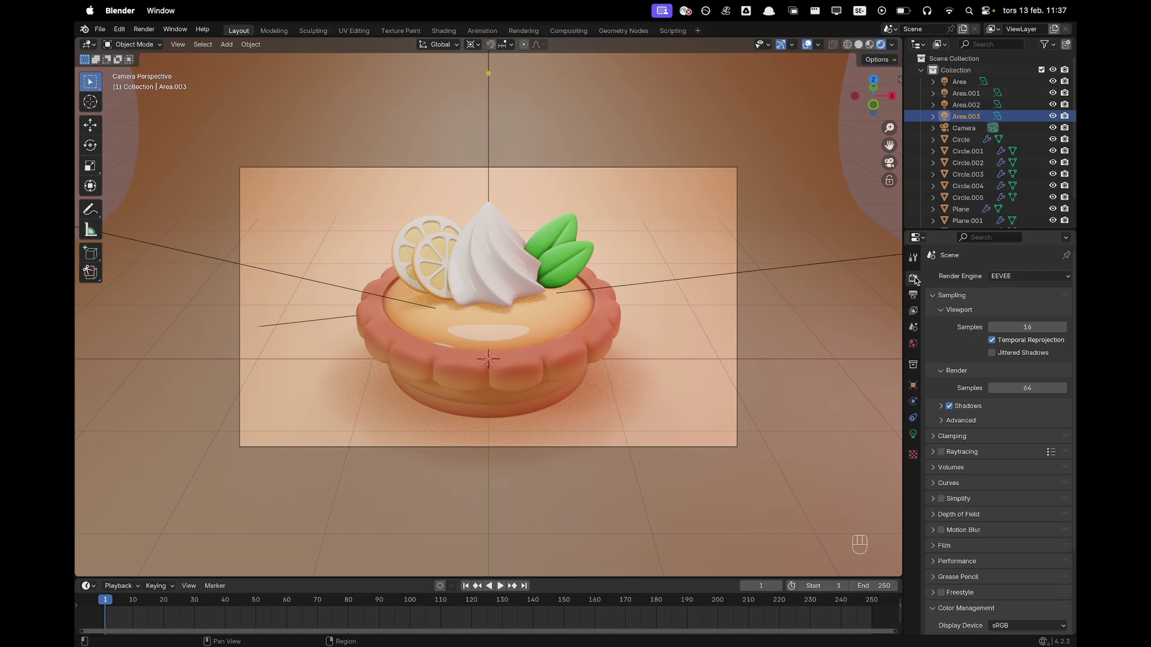
{"action": "left_click", "coordinate": [1010, 277]}
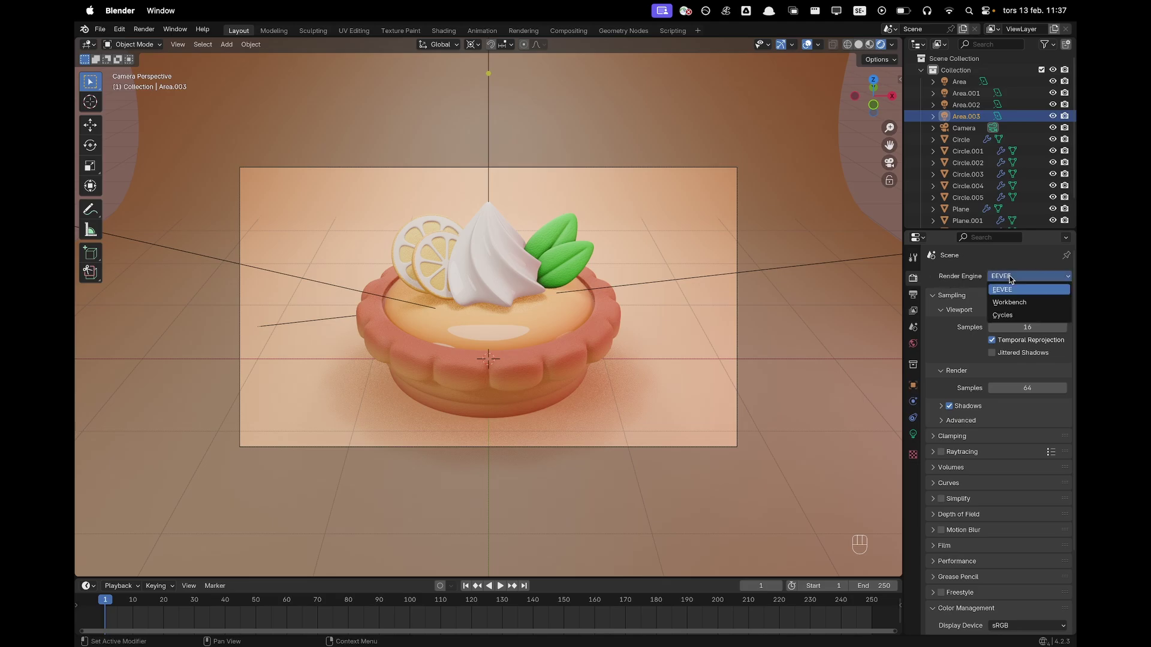
{"action": "left_click", "coordinate": [1013, 316]}
{"action": "left_click", "coordinate": [1013, 305]}
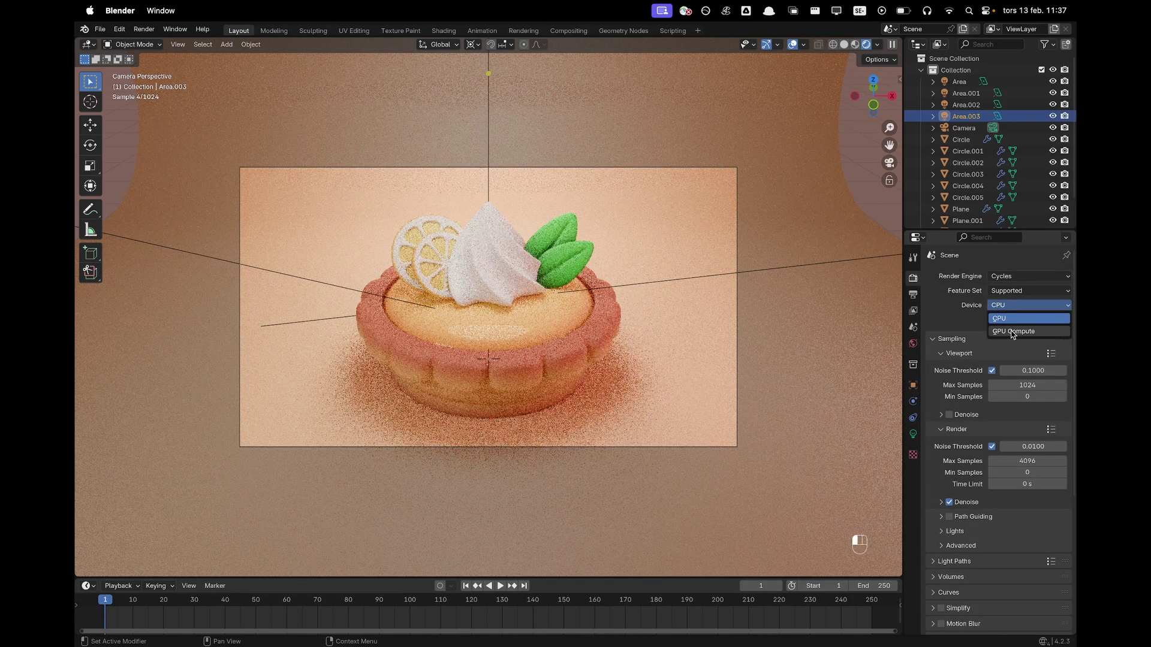
{"action": "left_click", "coordinate": [1012, 332]}
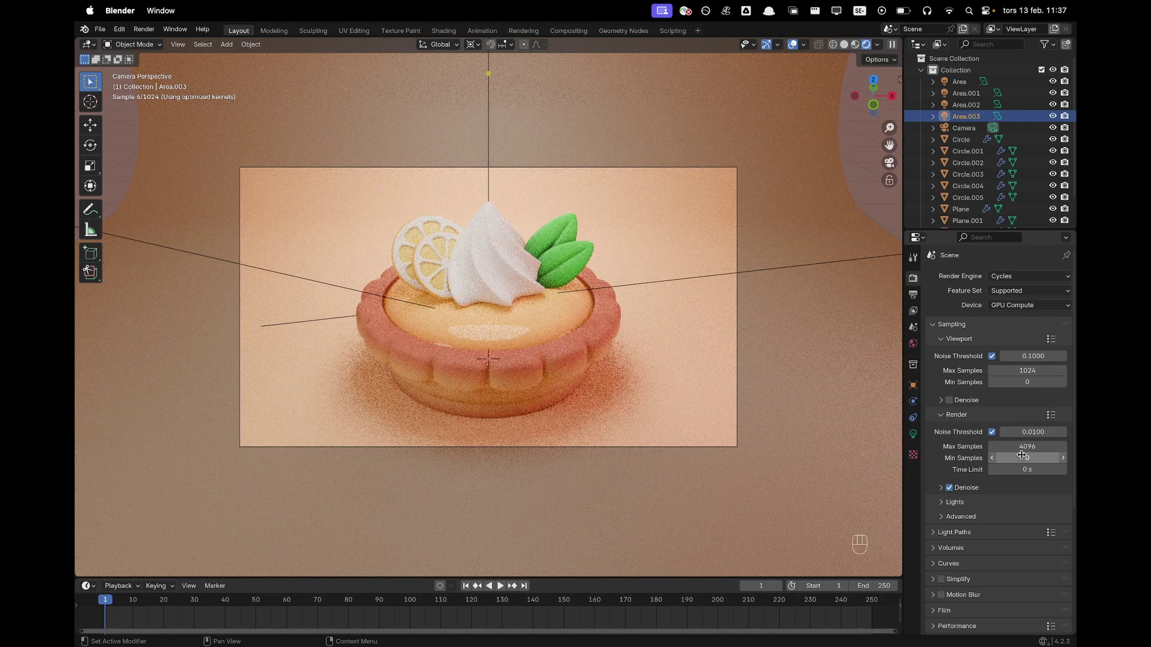
Set the color management look to Medium High Contrast.
{"action": "scroll", "coordinate": [976, 419], "scroll_direction": "down", "scroll_amount": 8}
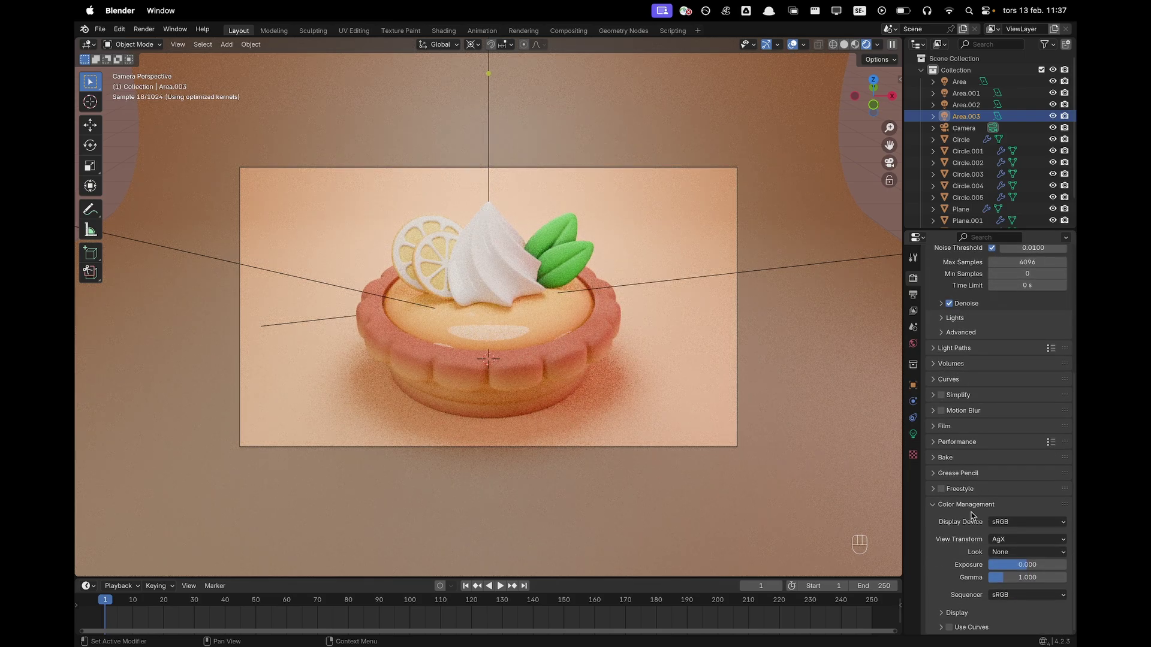
{"action": "left_click", "coordinate": [1001, 555]}
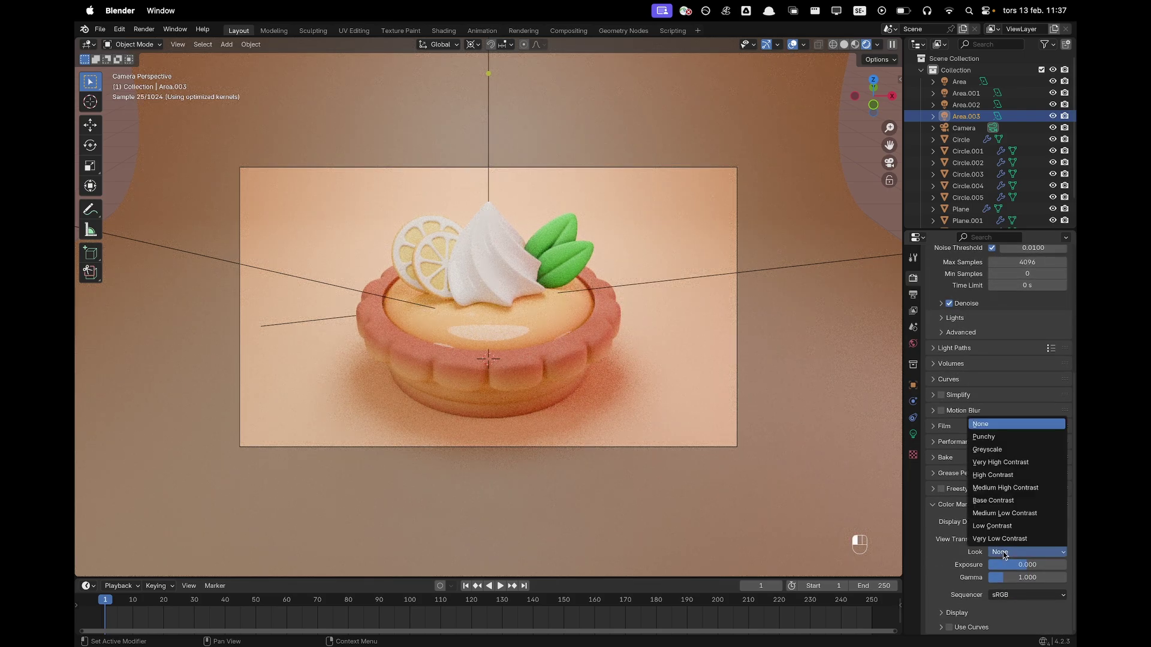
{"action": "left_click", "coordinate": [1005, 488]}
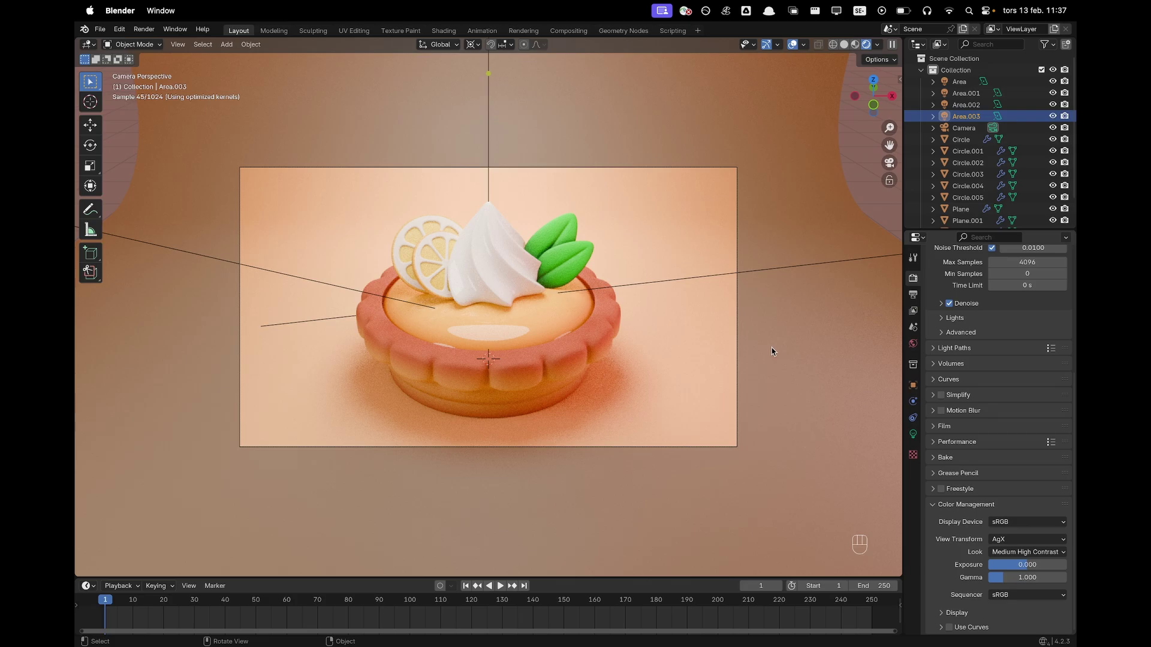
{"action": "scroll", "coordinate": [772, 351], "scroll_direction": "up", "scroll_amount": 1}
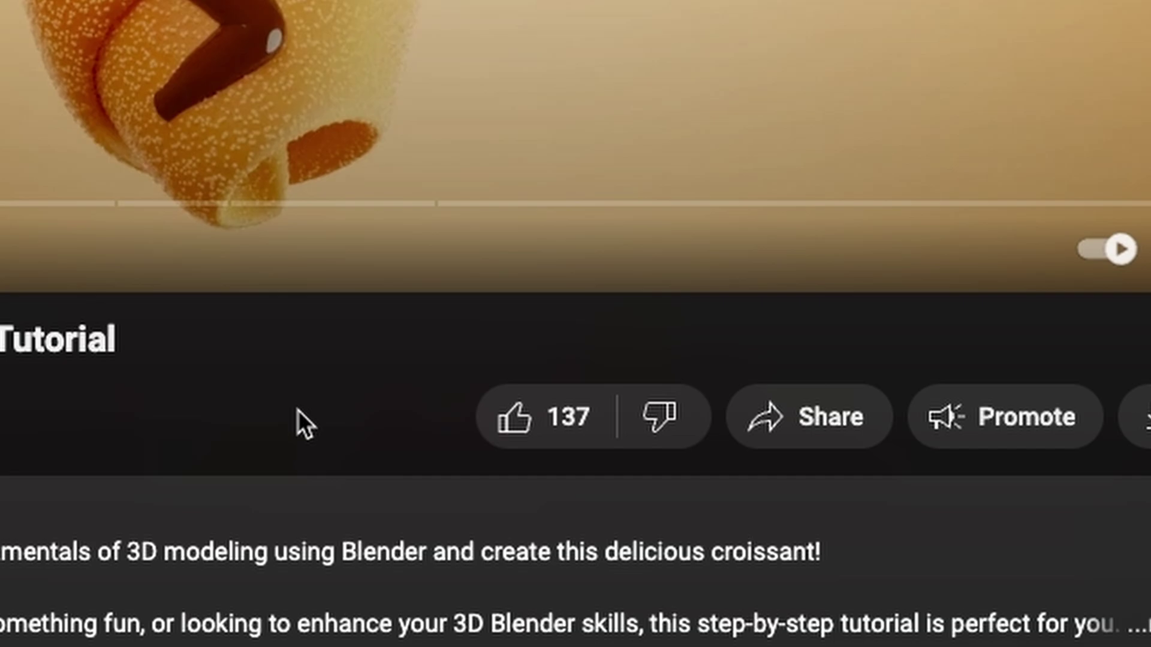
On YouTube, like the croissant tutorial and write the comment "I just want to learn how to delete the default cube.".
{"action": "left_click", "coordinate": [552, 428]}
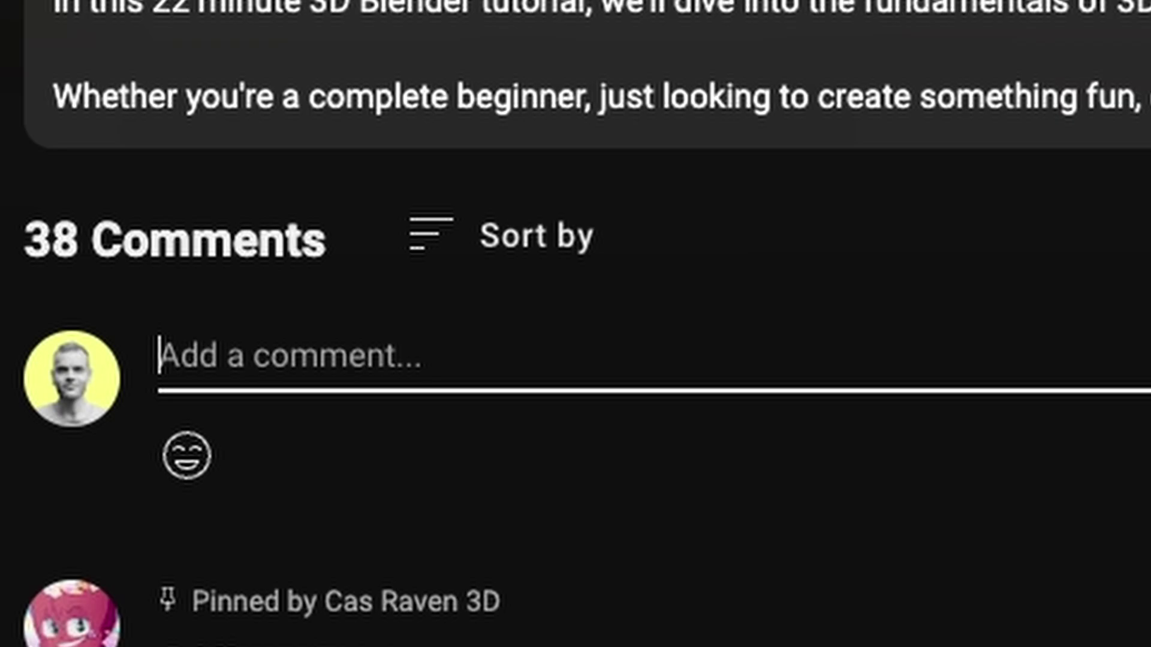
{"action": "type", "text": "I just want to learn how to delete"}
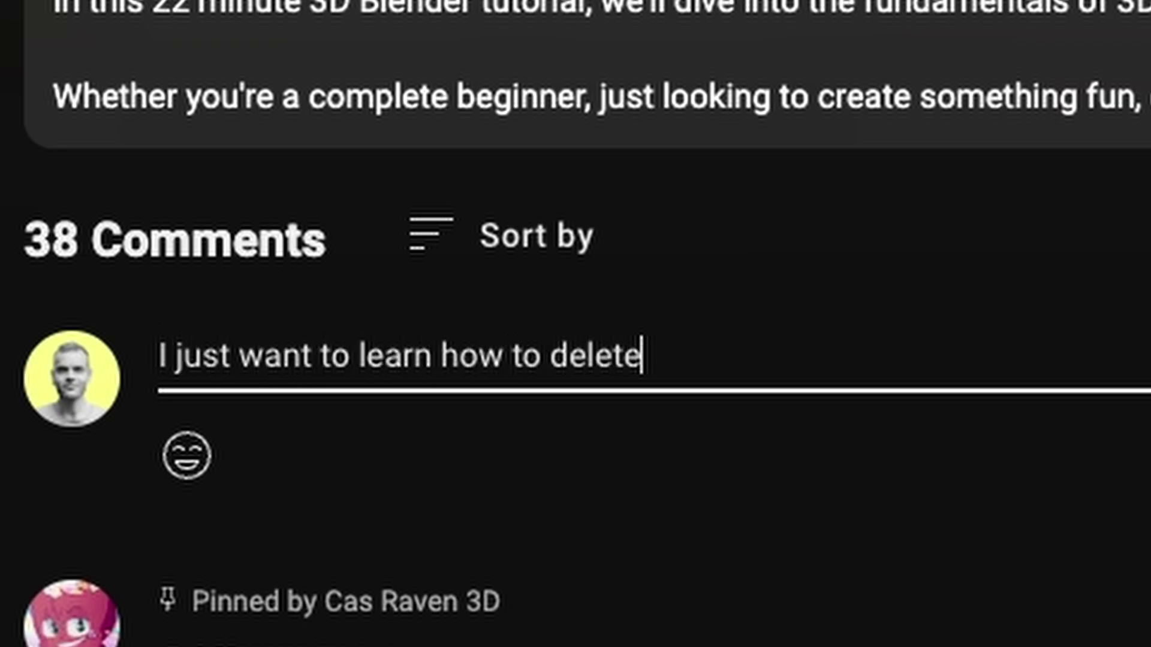
{"action": "type", "text": "ault cube."}
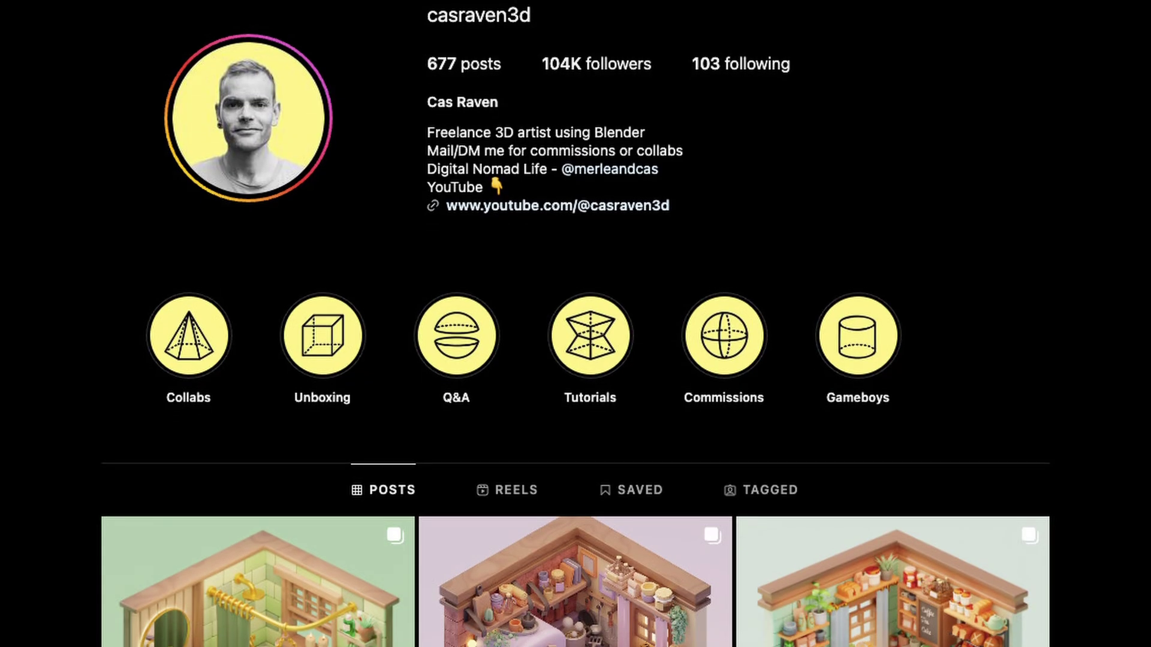